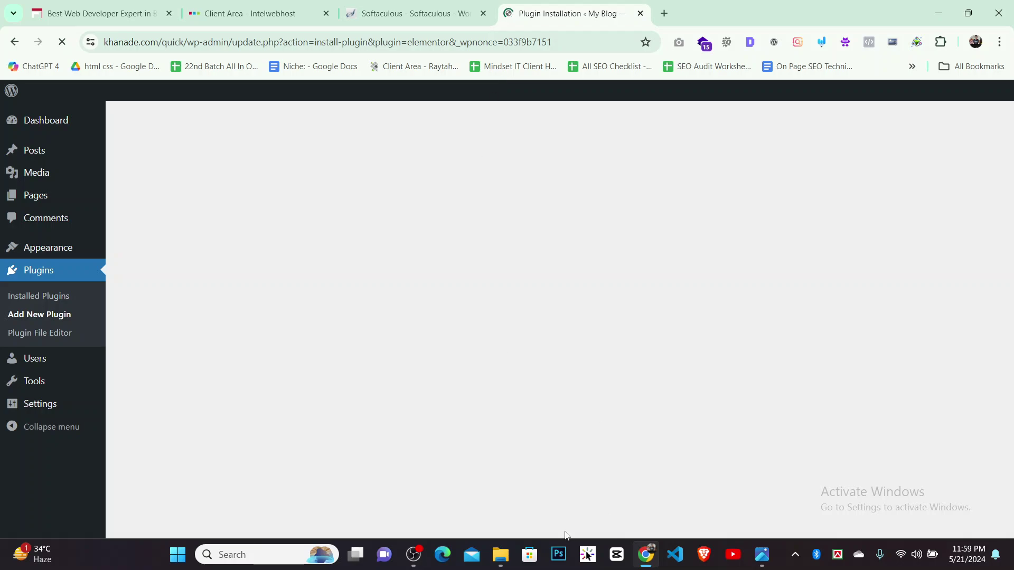
pyautogui.moveTo(423, 555)
pyautogui.click(419, 481)
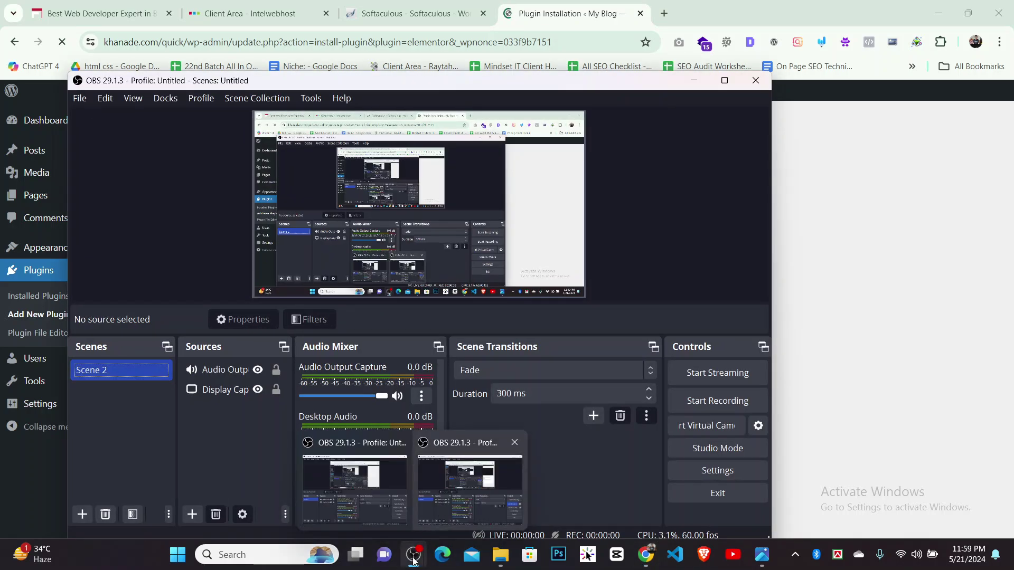
pyautogui.hotkey('ctrl', 'shift', 'r')
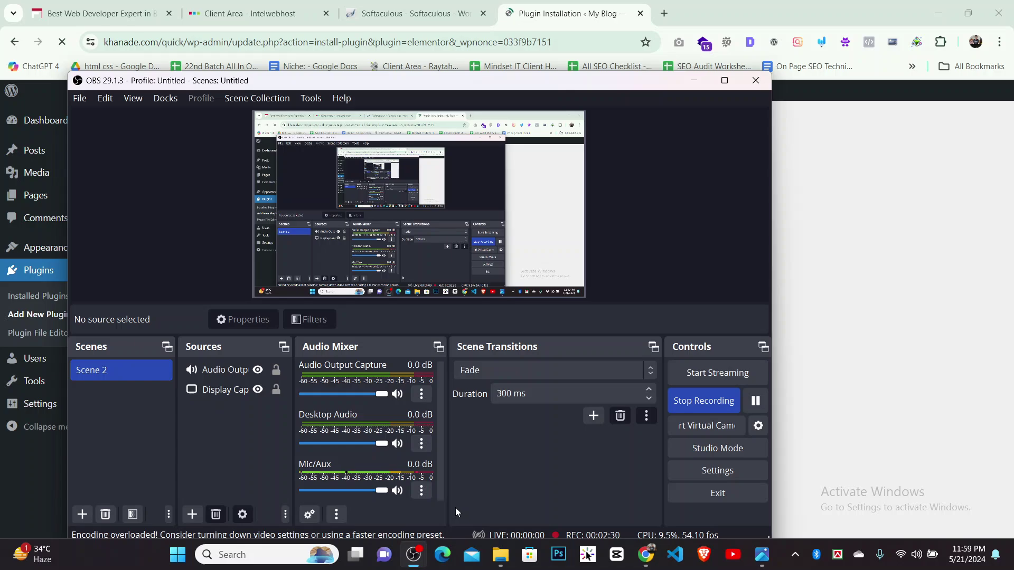
pyautogui.hotkey('ctrl', 'shift', 'r')
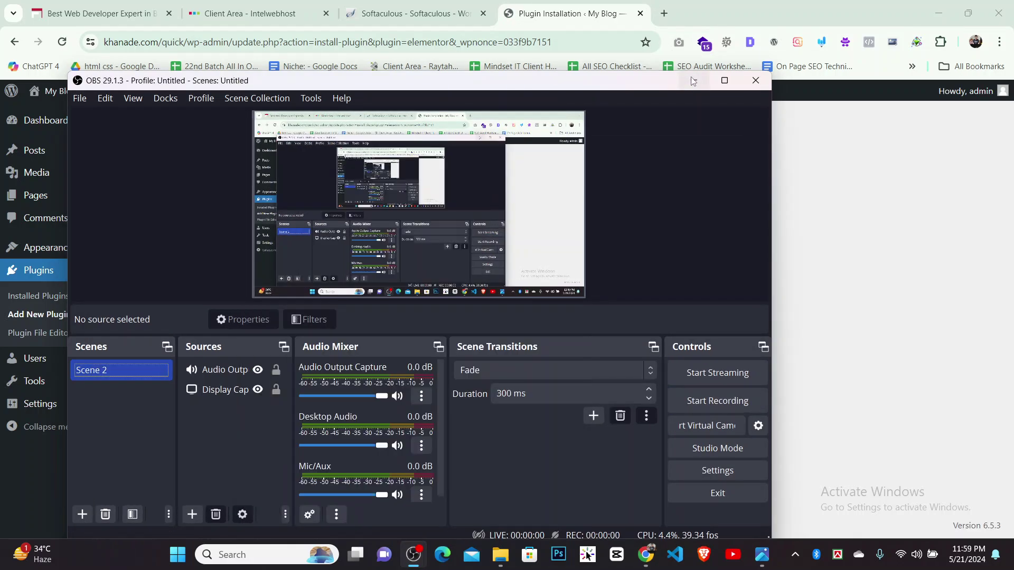
pyautogui.click(755, 84)
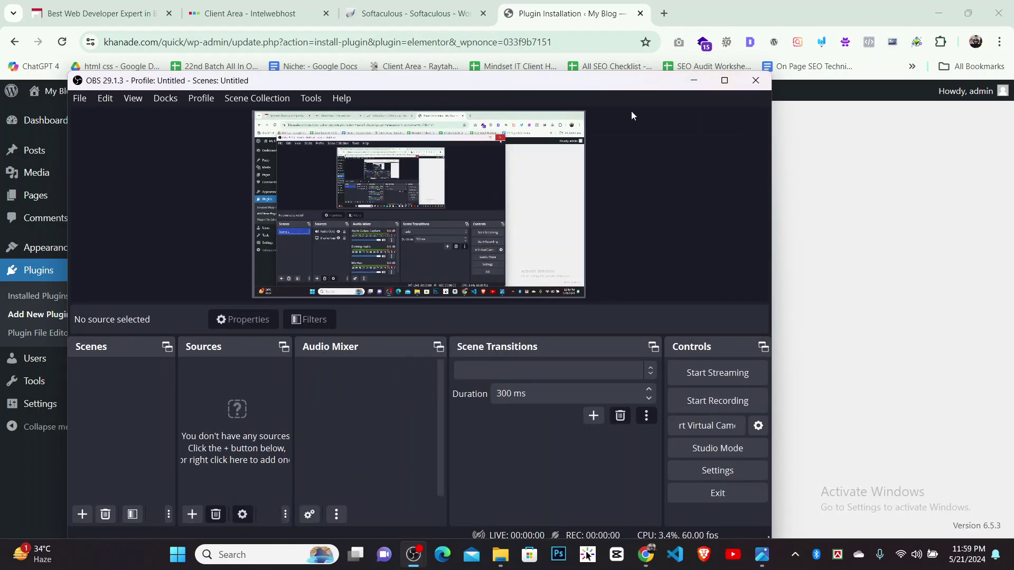
# Activate the installed Elementor plugin, and activate Akismet Anti-spam from the plugin installer page
pyautogui.click(152, 279)
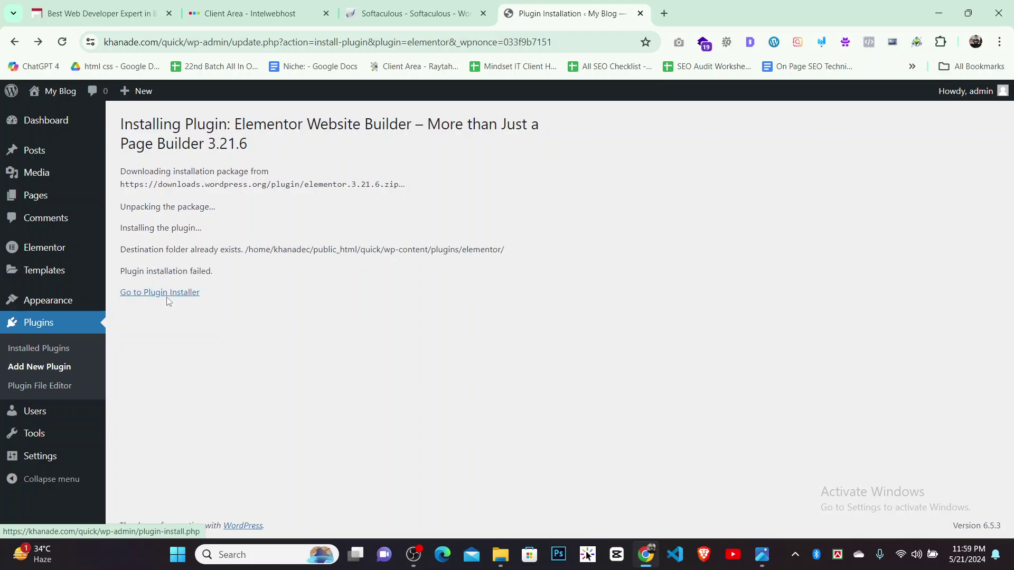
pyautogui.click(163, 294)
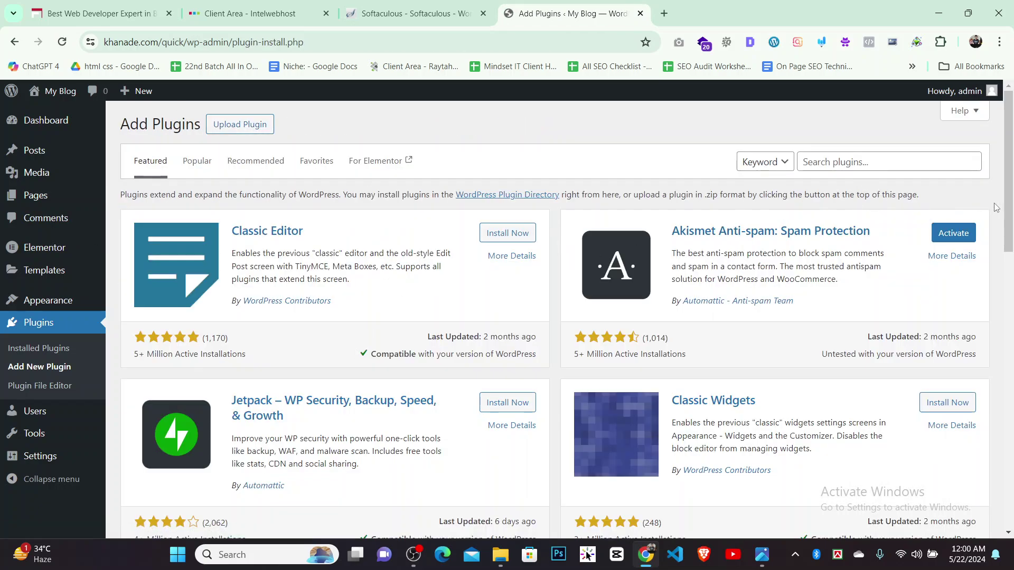
pyautogui.click(954, 235)
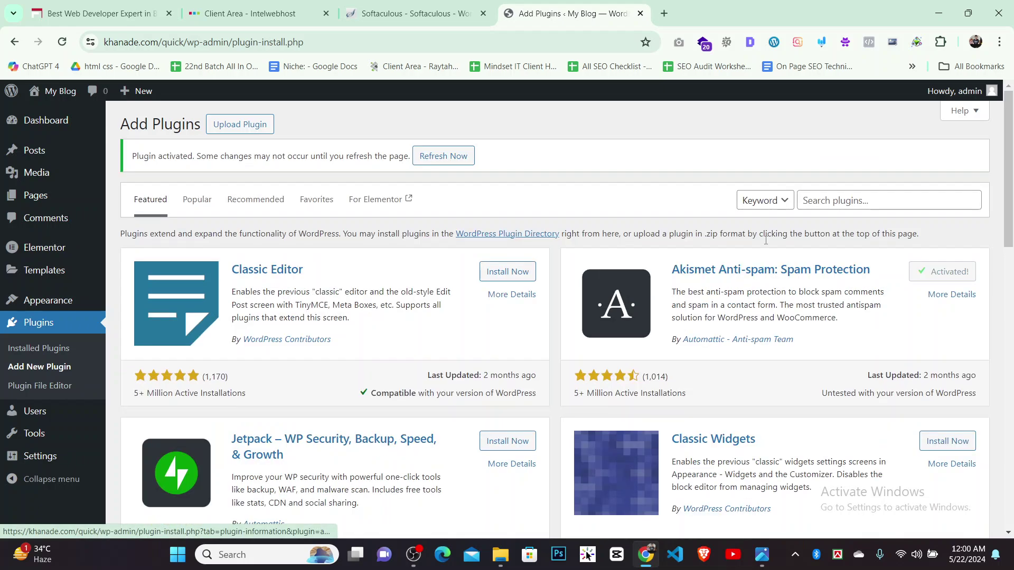
# Search the available plugins for elementor and refresh the Add Plugins page
pyautogui.click(836, 198)
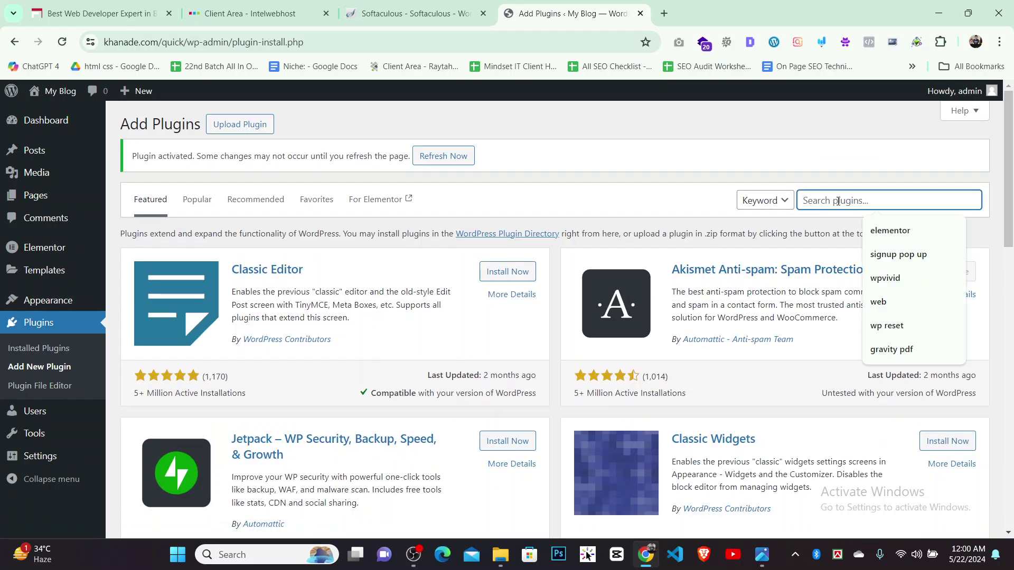
pyautogui.click(890, 230)
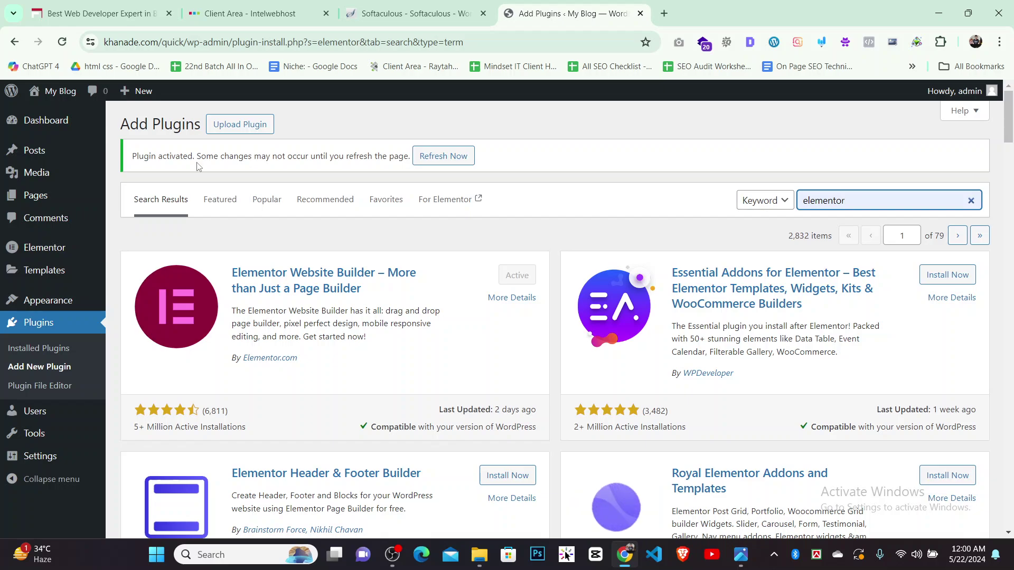
pyautogui.click(443, 157)
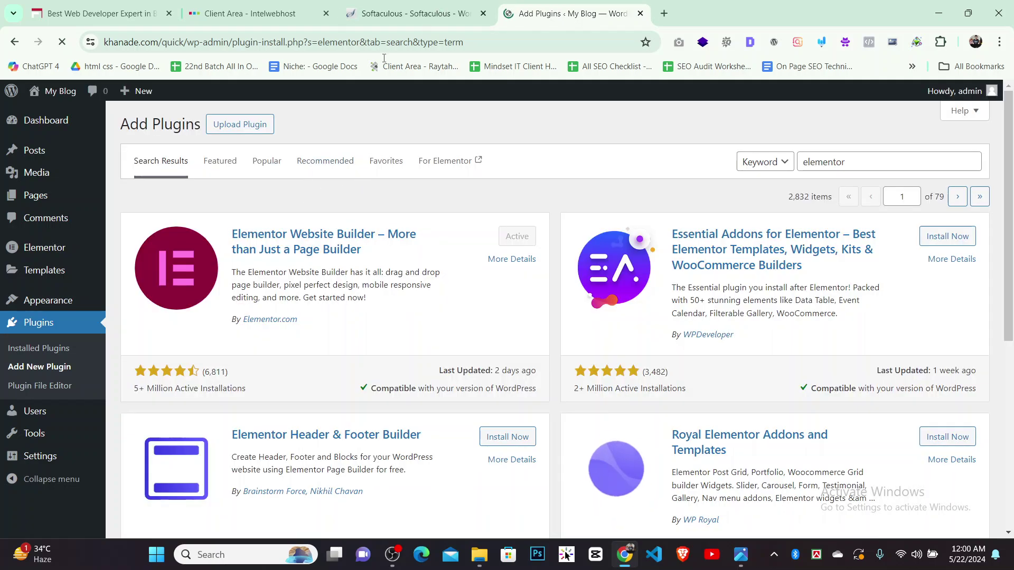
# Start a plugin upload and browse for its zip file to the Paid Plugins folder on New Volume (F:)
pyautogui.click(249, 126)
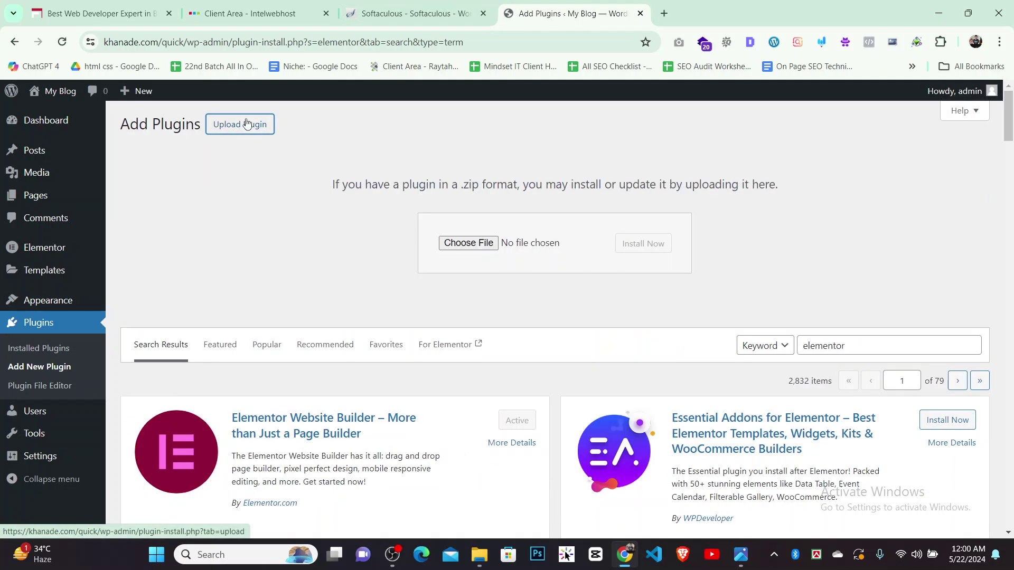
pyautogui.click(463, 244)
pyautogui.scroll(-5, 53, 200)
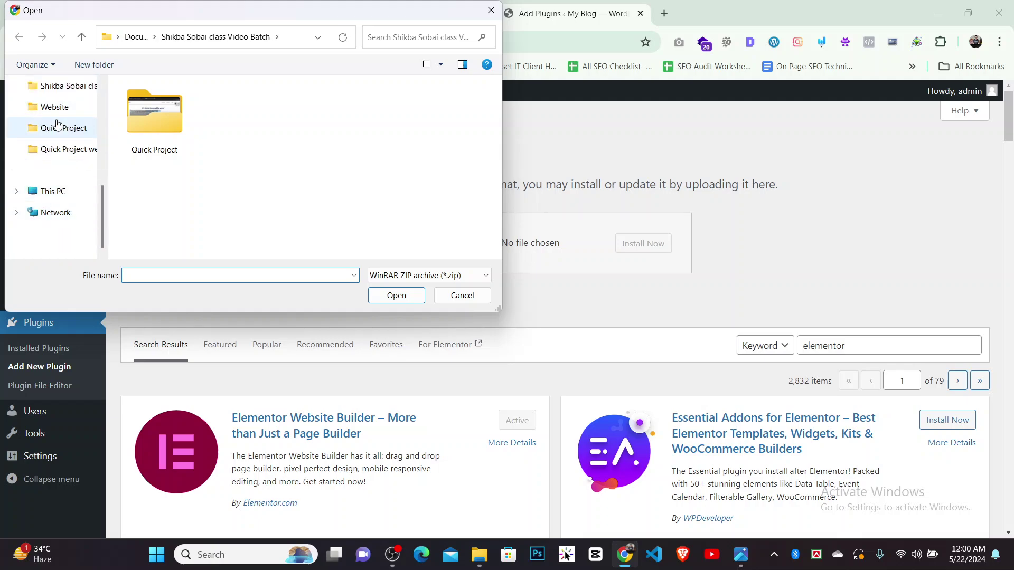
pyautogui.scroll(5, 34, 176)
pyautogui.scroll(-3, 58, 212)
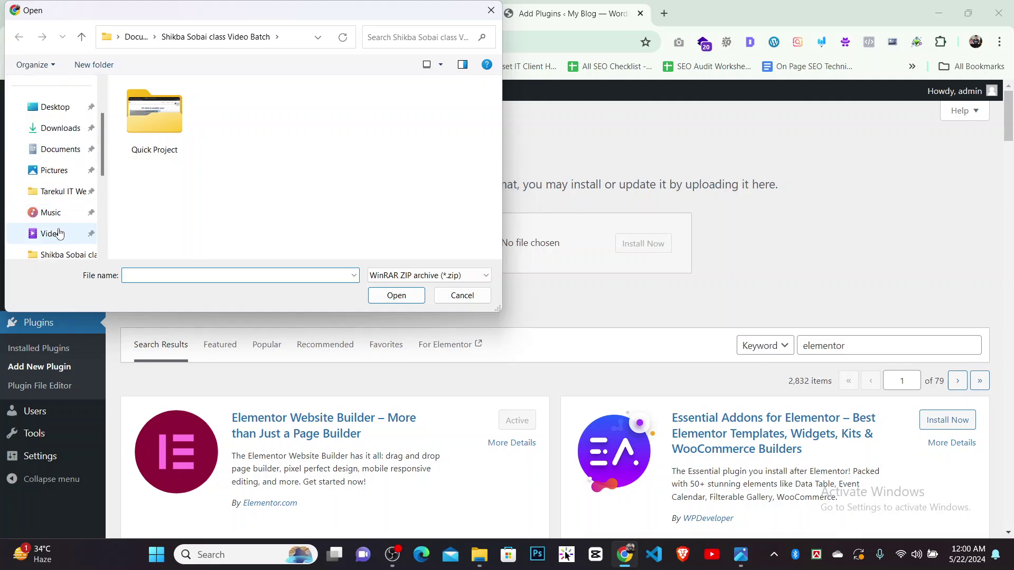
pyautogui.scroll(-3, 55, 140)
pyautogui.scroll(1, 55, 205)
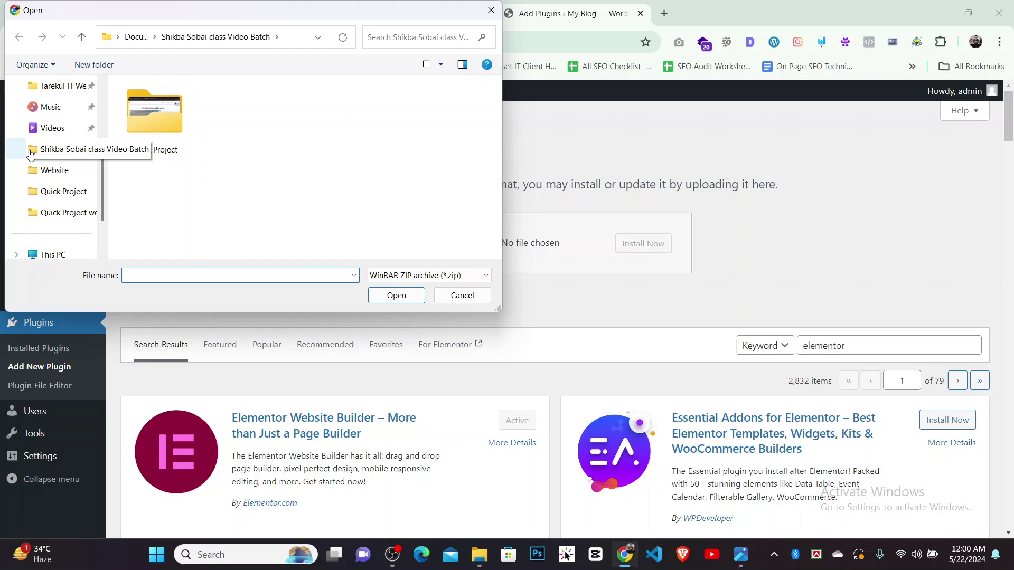
pyautogui.scroll(3, 55, 206)
pyautogui.click(50, 175)
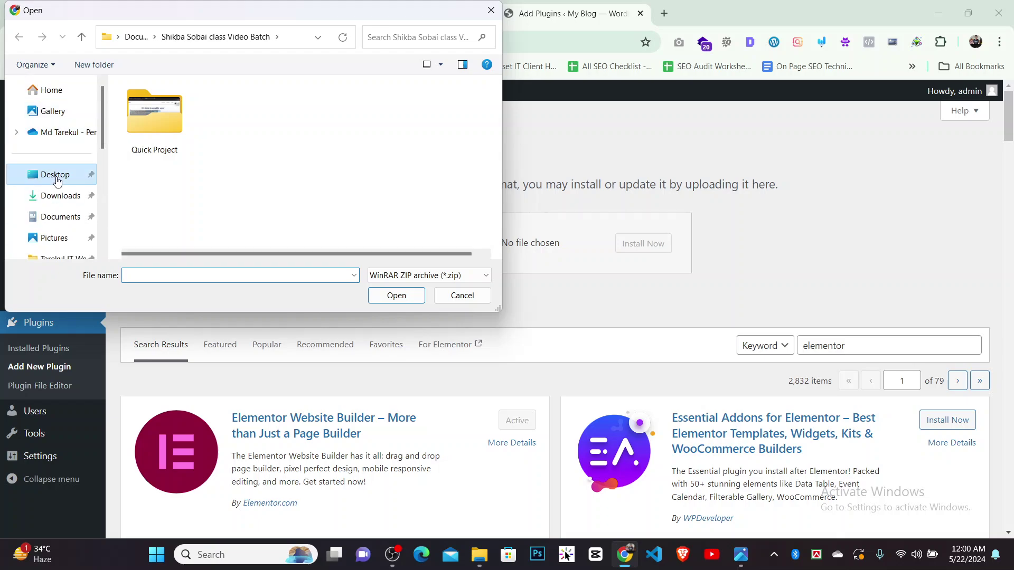
pyautogui.scroll(-5, 60, 211)
pyautogui.click(53, 230)
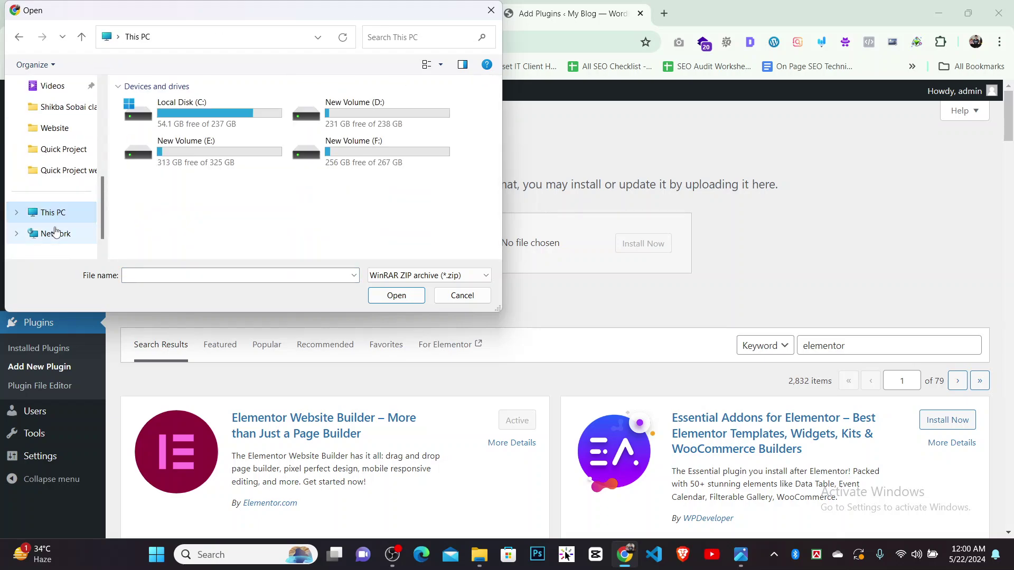
pyautogui.click(328, 151)
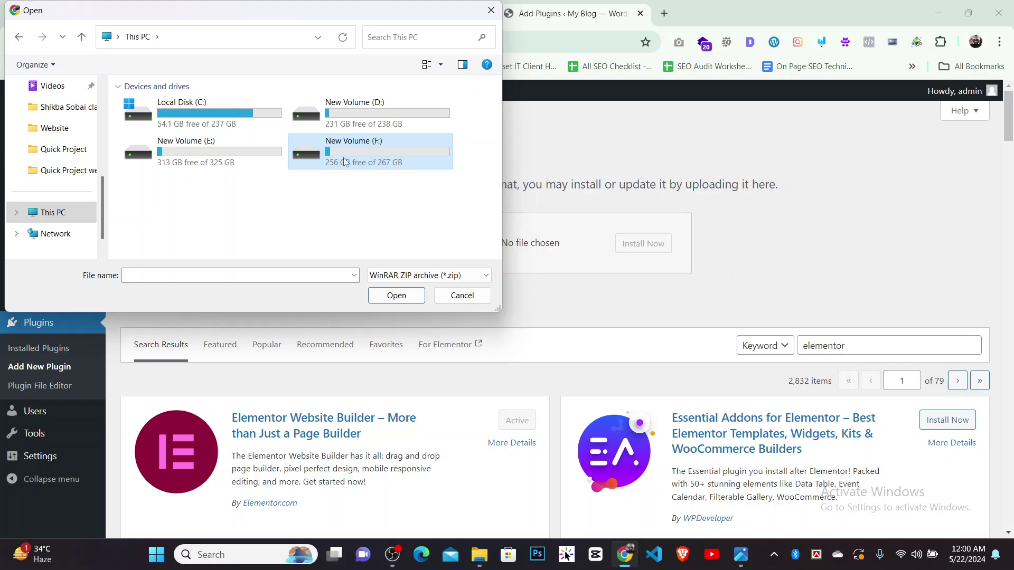
pyautogui.doubleClick(344, 161)
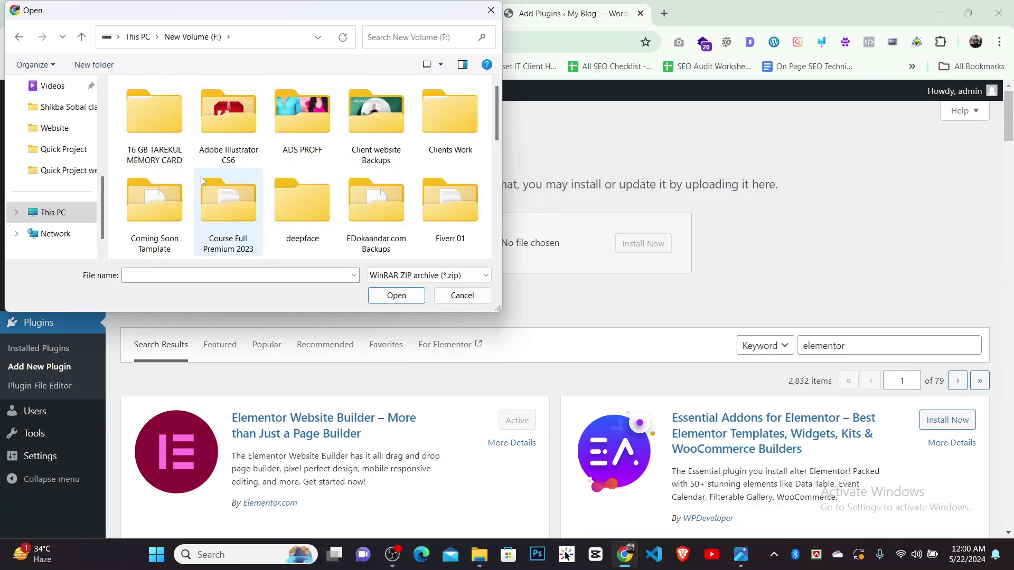
pyautogui.scroll(-3, 201, 176)
pyautogui.doubleClick(299, 230)
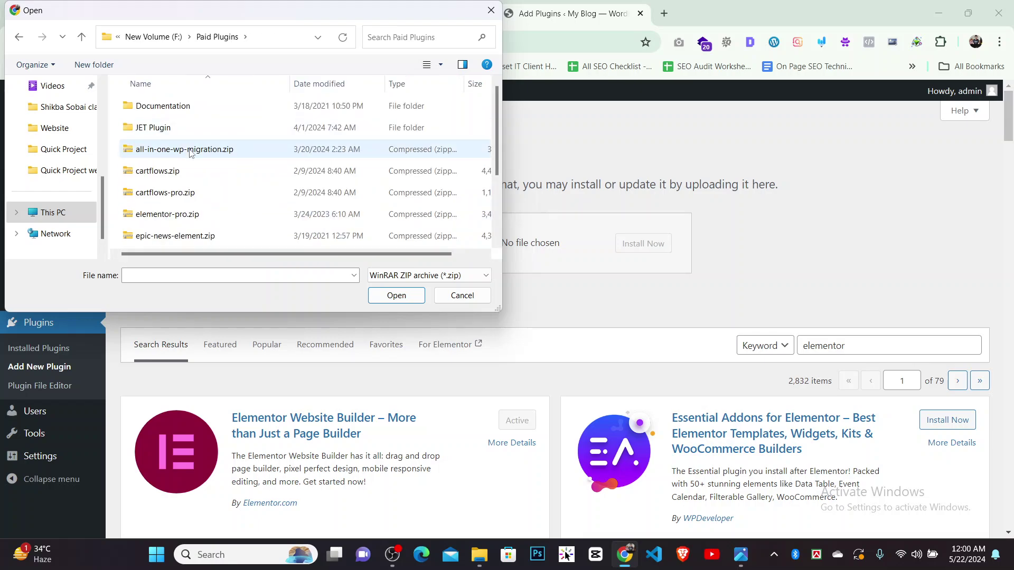
# Install the plugin from elementor-pro.zip in the Paid Plugins folder and activate it
pyautogui.scroll(-2, 182, 206)
pyautogui.scroll(1, 179, 209)
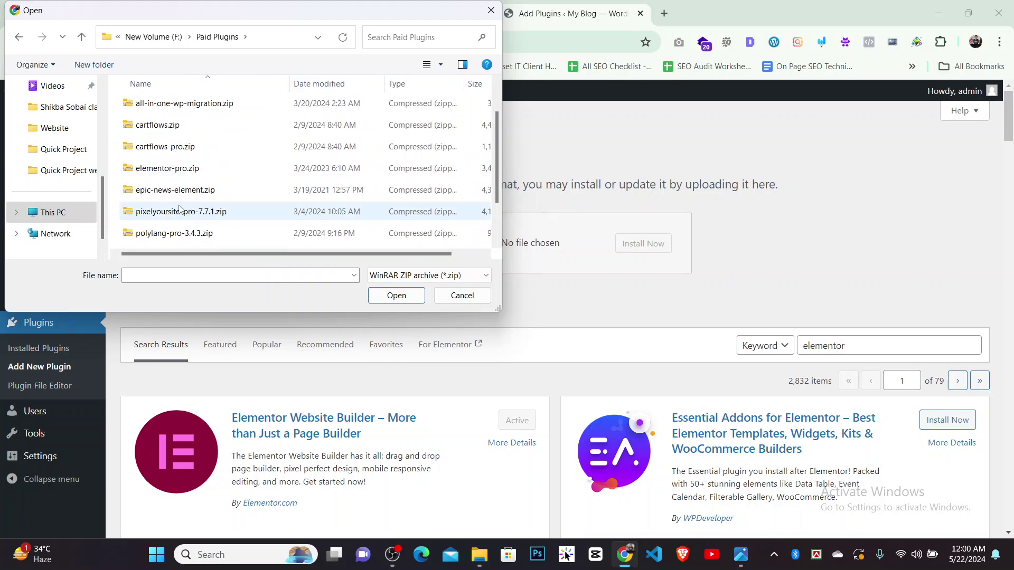
pyautogui.scroll(1, 167, 141)
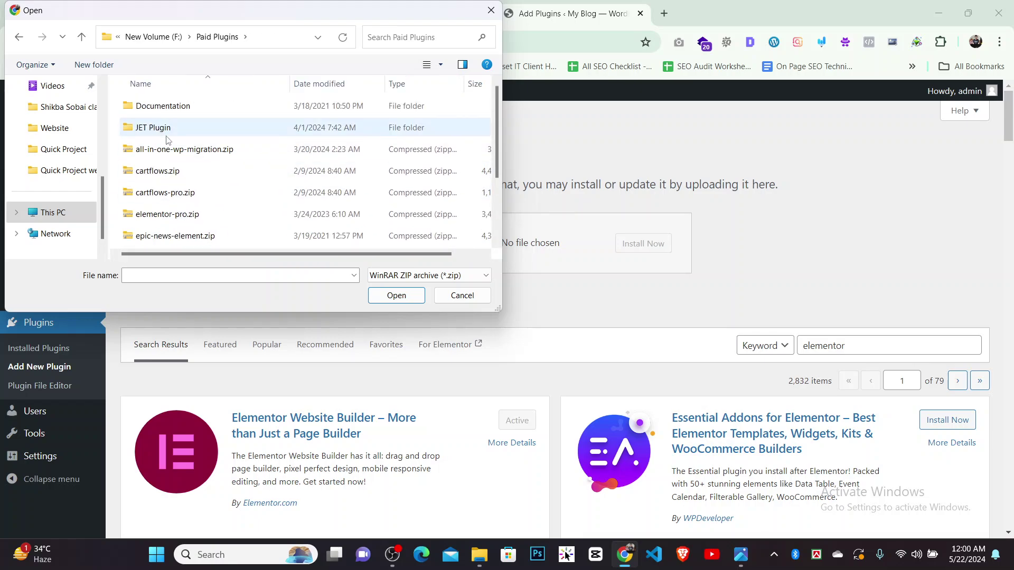
pyautogui.scroll(-1, 168, 144)
pyautogui.scroll(-1, 177, 227)
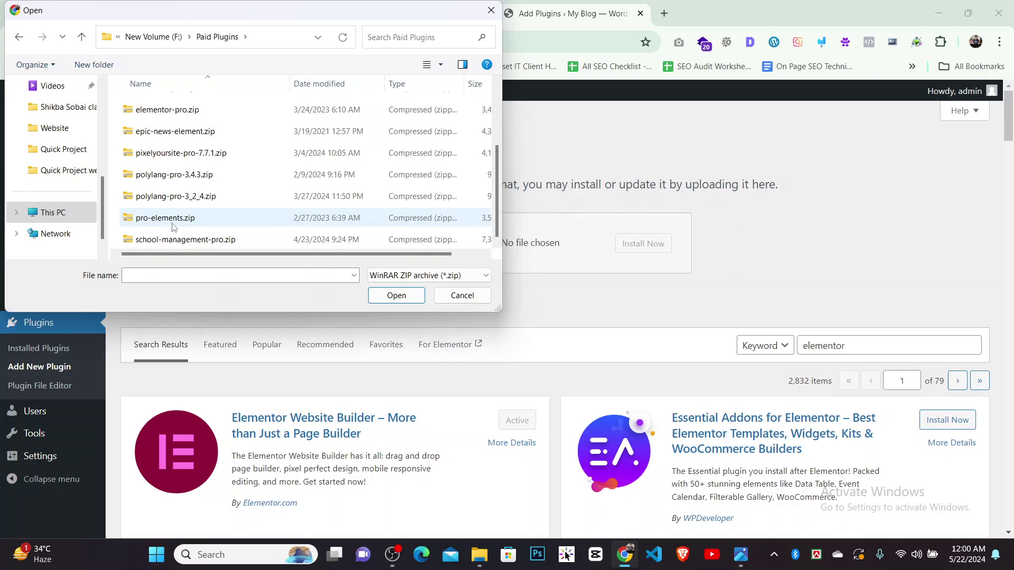
pyautogui.scroll(2, 174, 226)
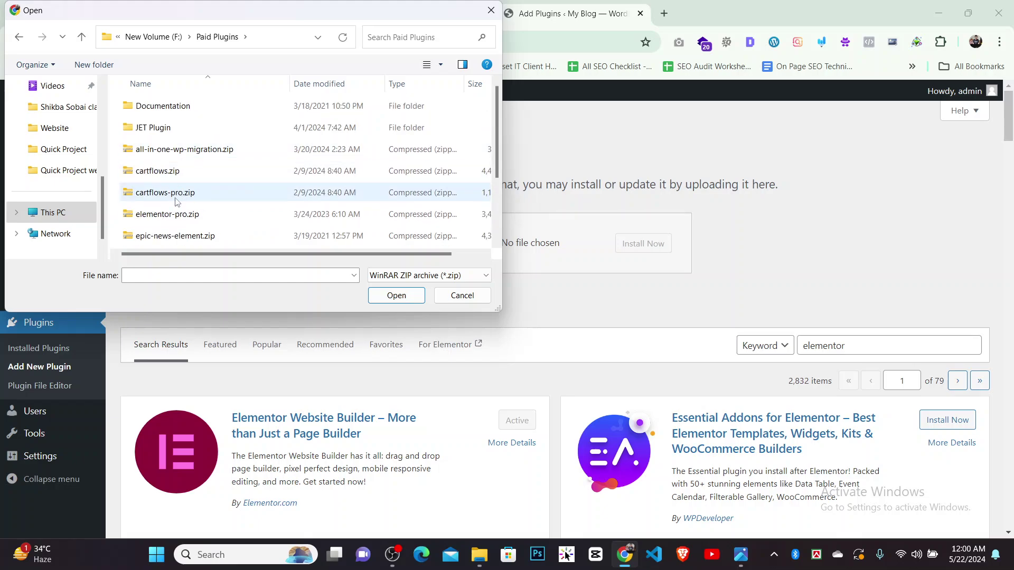
pyautogui.click(184, 215)
pyautogui.click(395, 295)
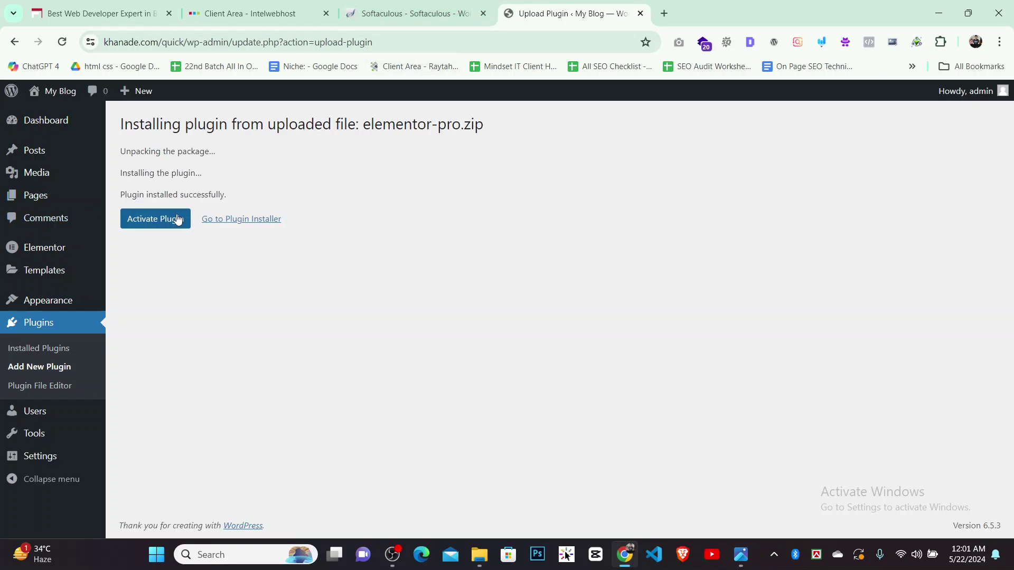
pyautogui.click(178, 219)
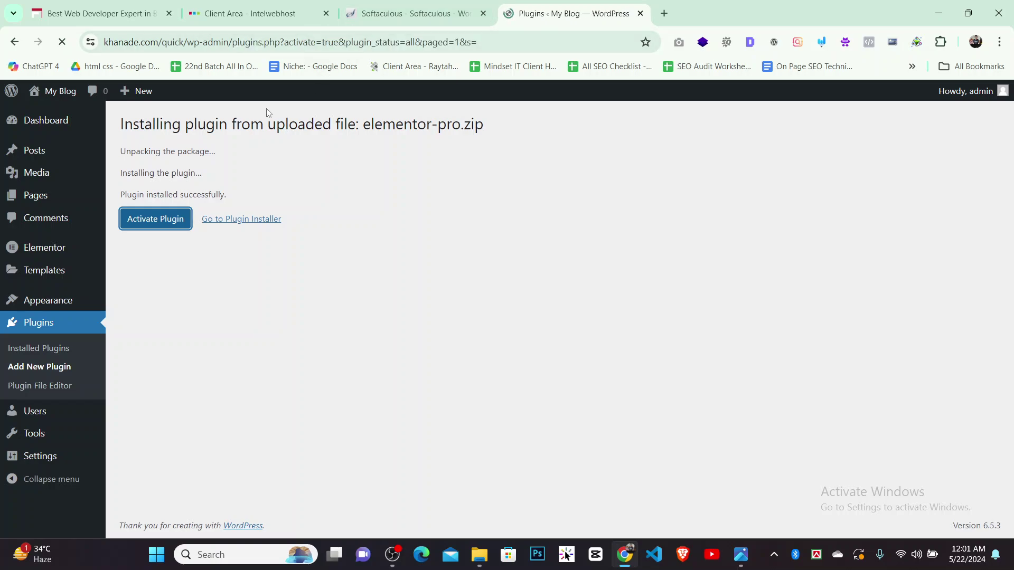
# Delete the Hello Dolly plugin from the installed plugins and confirm the deletion
pyautogui.scroll(-2, 211, 439)
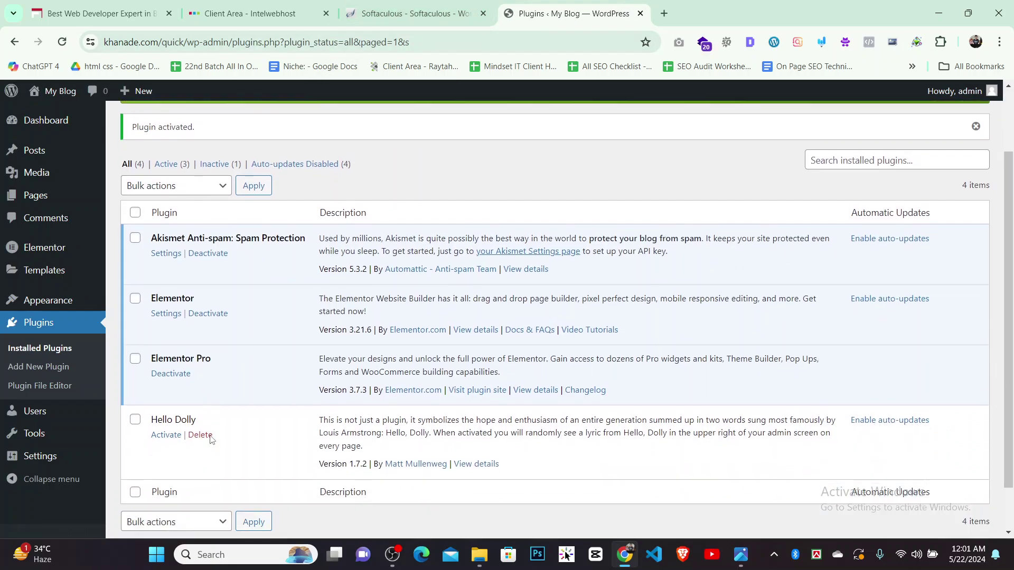
pyautogui.scroll(-1, 211, 439)
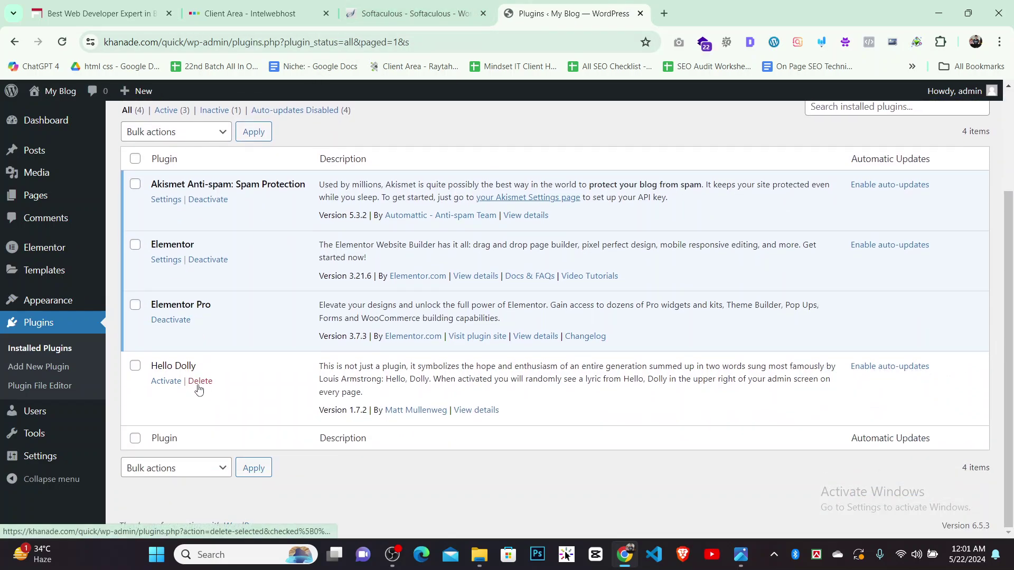
pyautogui.click(199, 381)
pyautogui.click(566, 125)
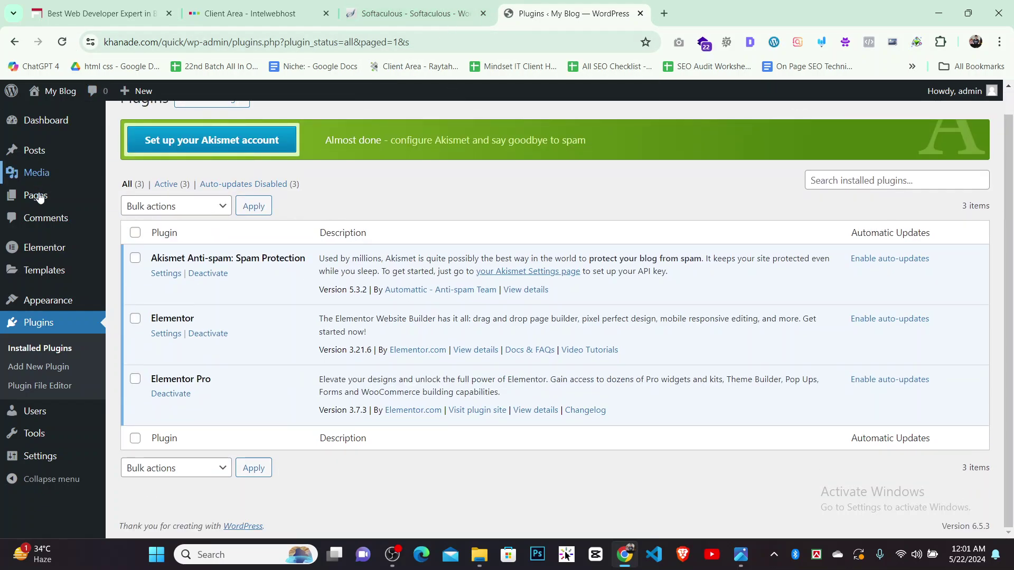
# Permanently delete the trashed Privacy Policy and Sample Page pages with a bulk action
pyautogui.click(35, 196)
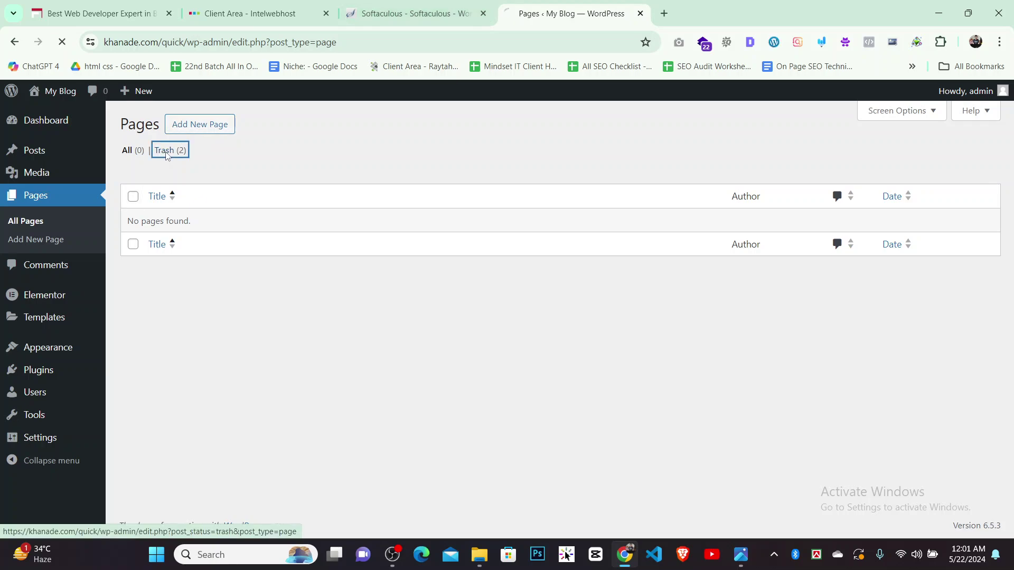
pyautogui.click(133, 199)
pyautogui.click(158, 172)
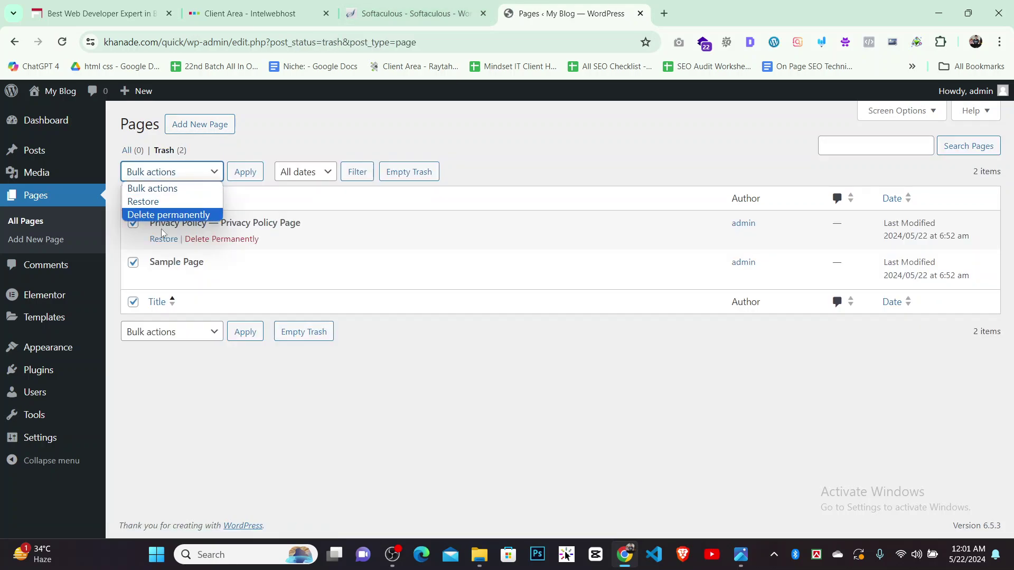
pyautogui.click(162, 233)
pyautogui.click(188, 172)
pyautogui.click(174, 214)
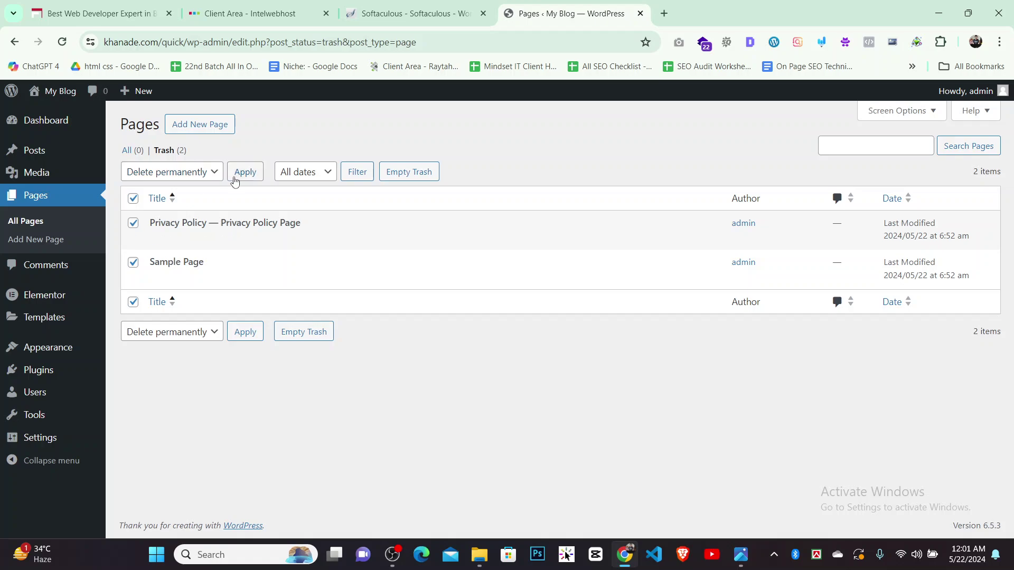
pyautogui.click(187, 130)
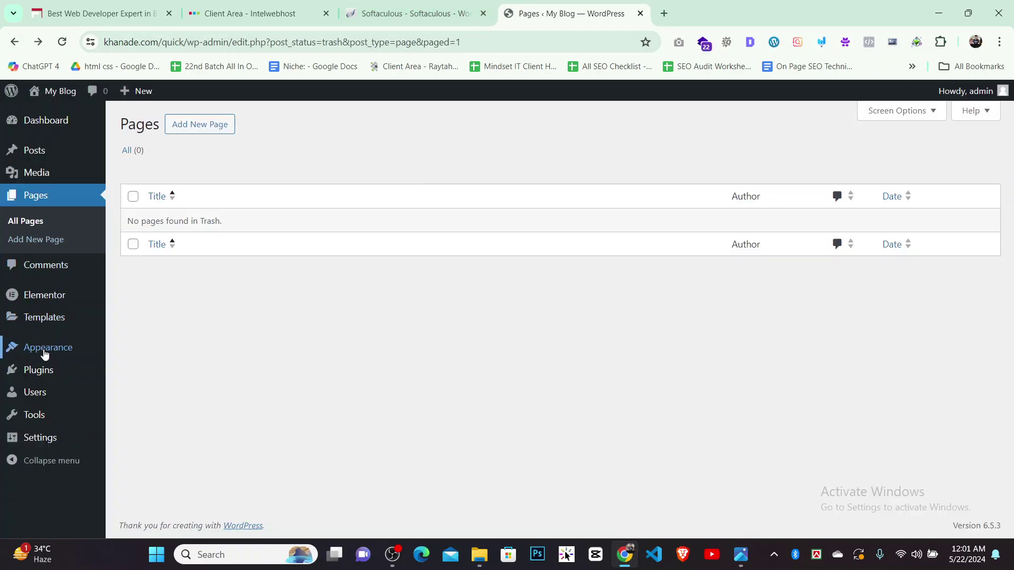
# Install the Classic Editor plugin from the featured plugins on the Add Plugins page
pyautogui.moveTo(47, 366)
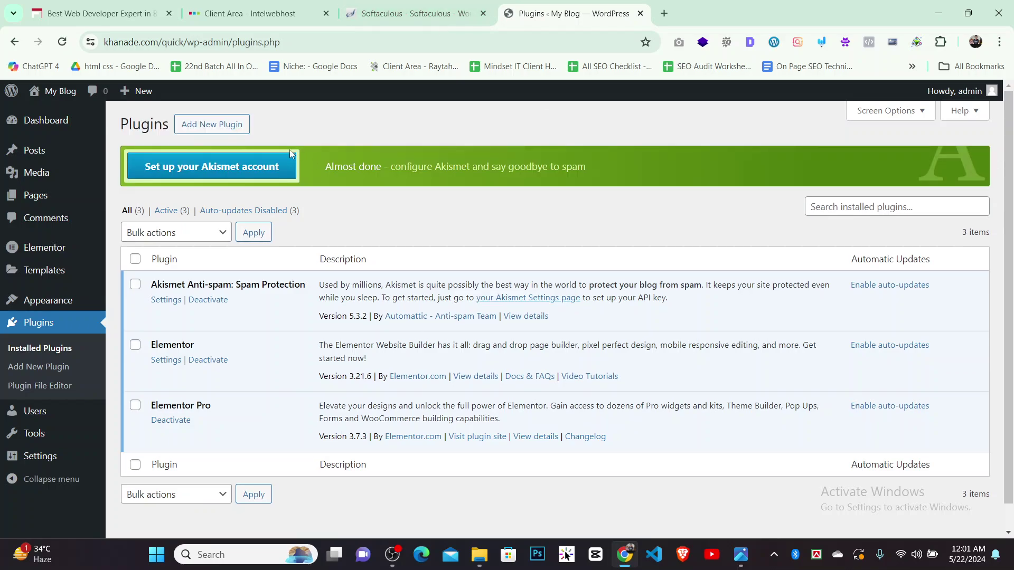
pyautogui.click(222, 125)
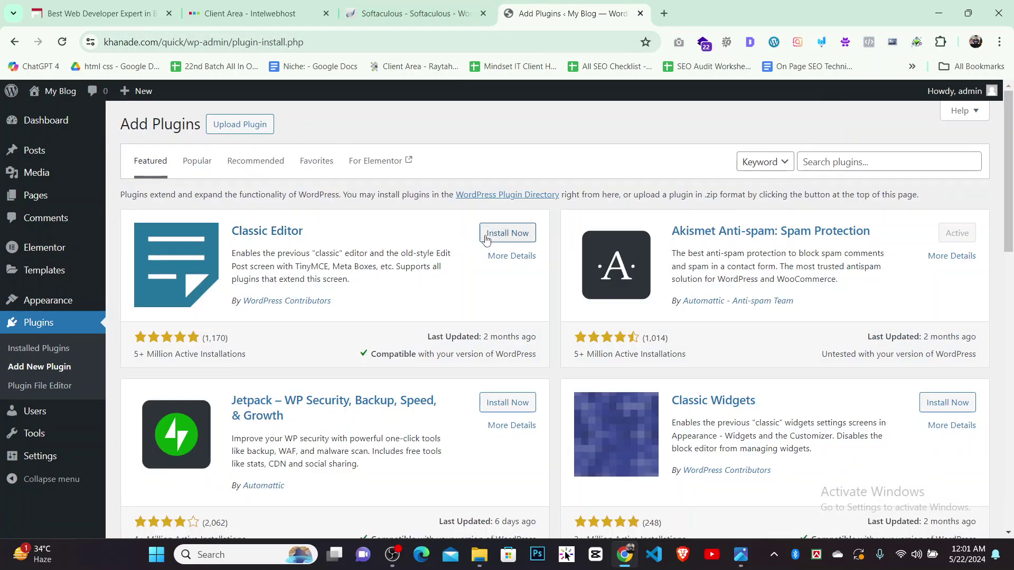
pyautogui.click(486, 235)
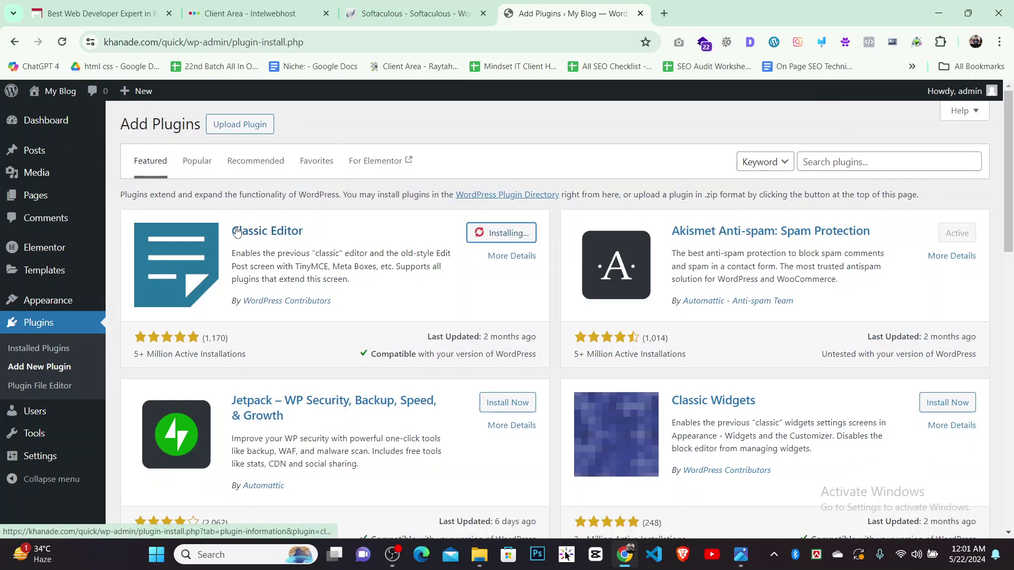
# Activate the installed Classic Editor plugin on the Add Plugins page
pyautogui.moveTo(231, 231); pyautogui.dragTo(313, 238)
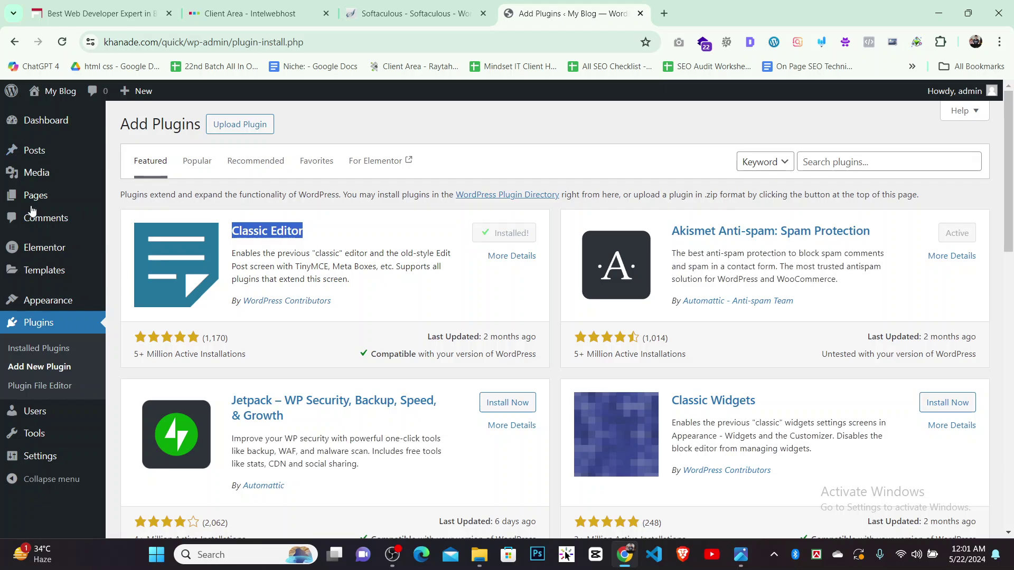
pyautogui.moveTo(36, 204)
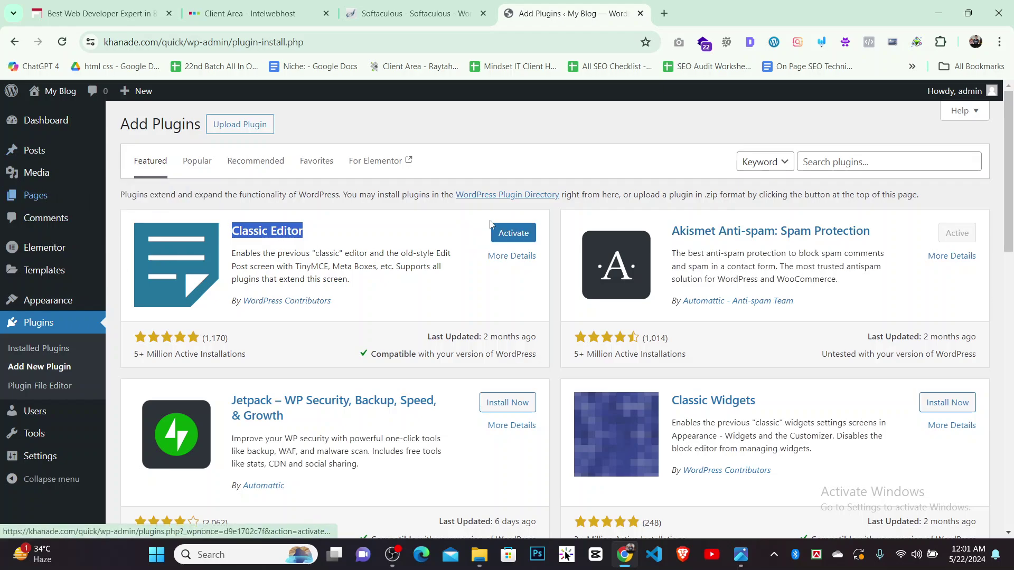
pyautogui.click(499, 233)
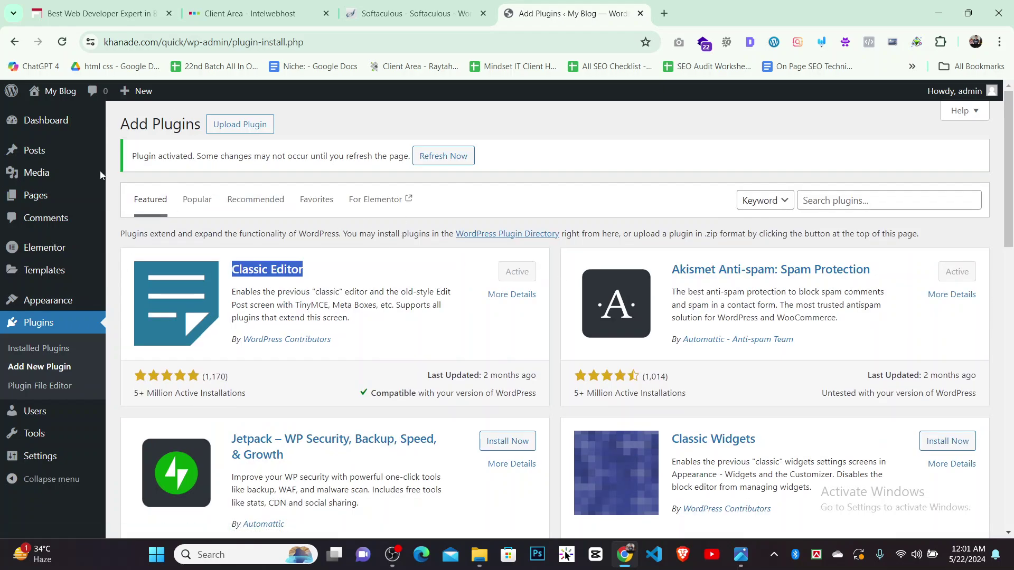
# Create and publish a new page titled Home and view it on the site
pyautogui.moveTo(54, 199)
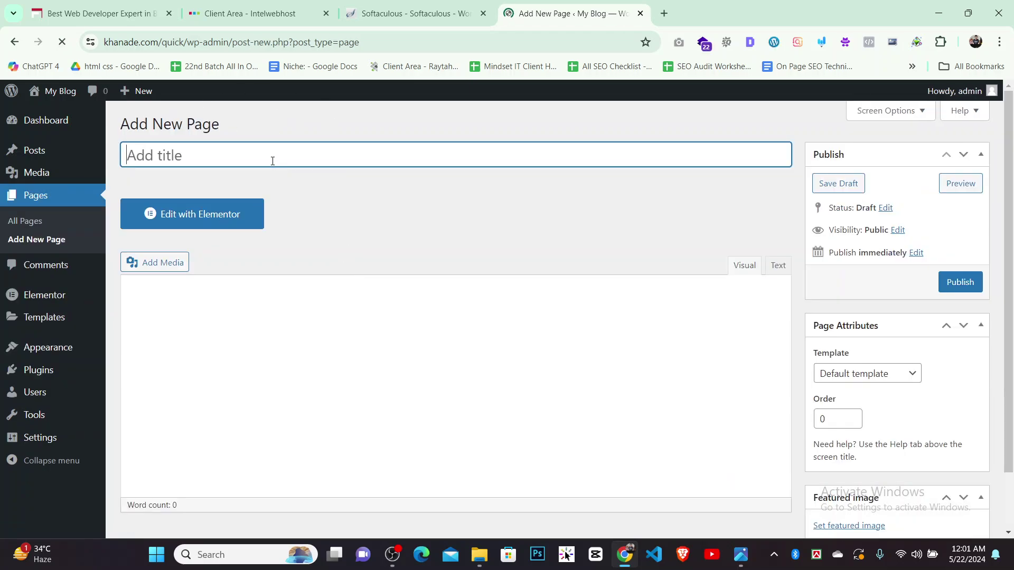
pyautogui.write('Home')
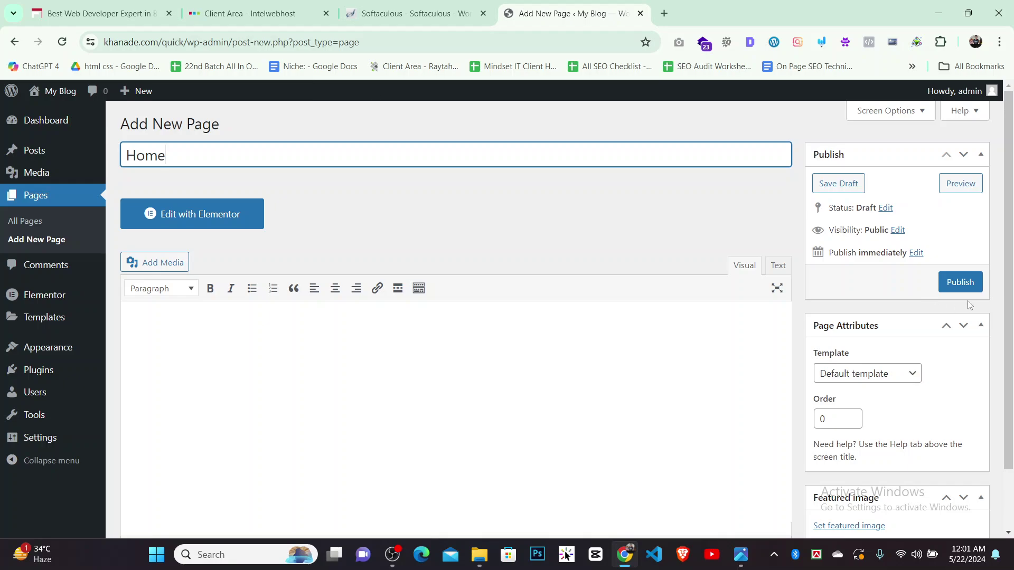
pyautogui.click(958, 285)
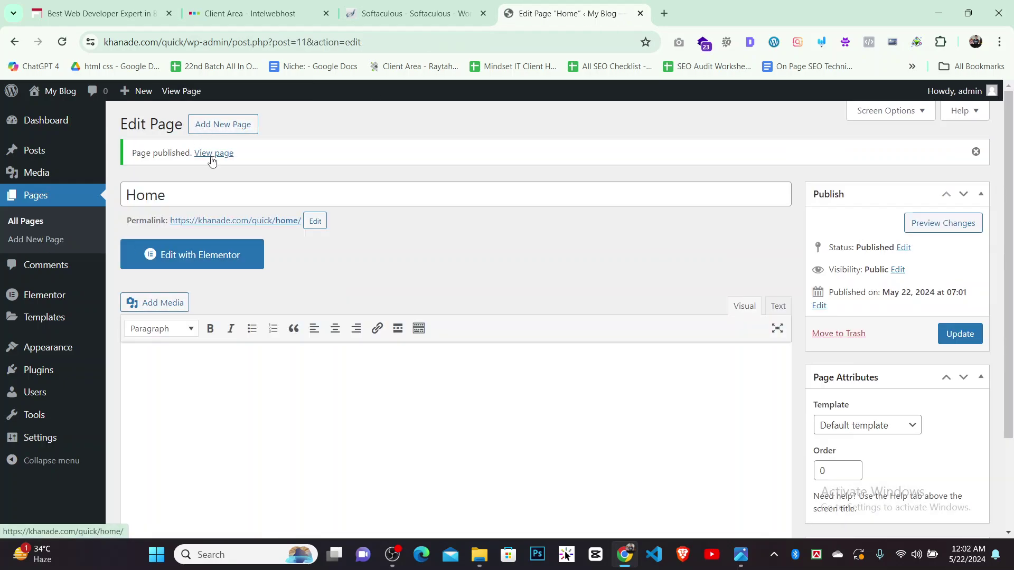
pyautogui.click(211, 154)
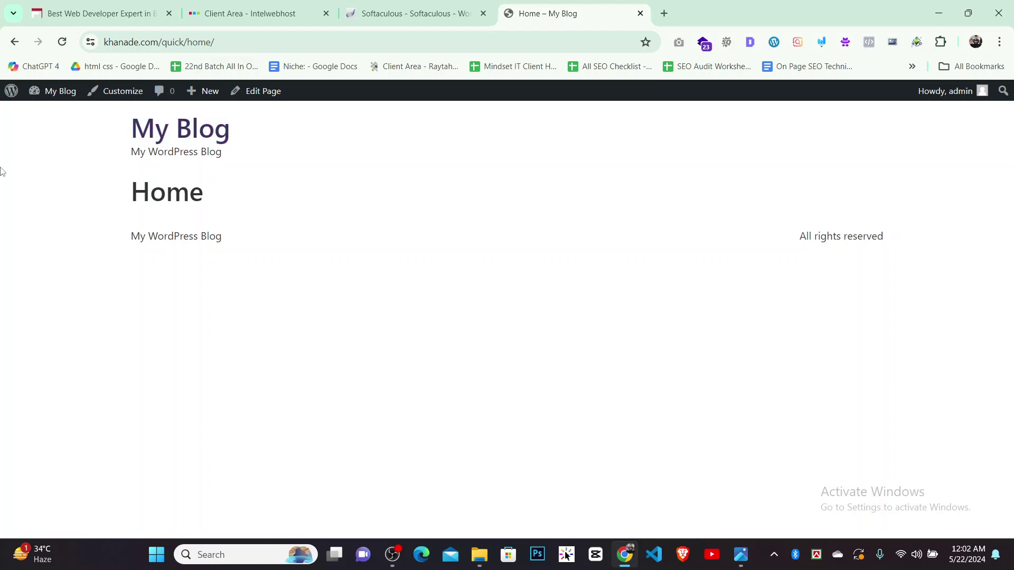
# Return to the site's admin dashboard and review the quick.png page design in the image viewer
pyautogui.moveTo(59, 92)
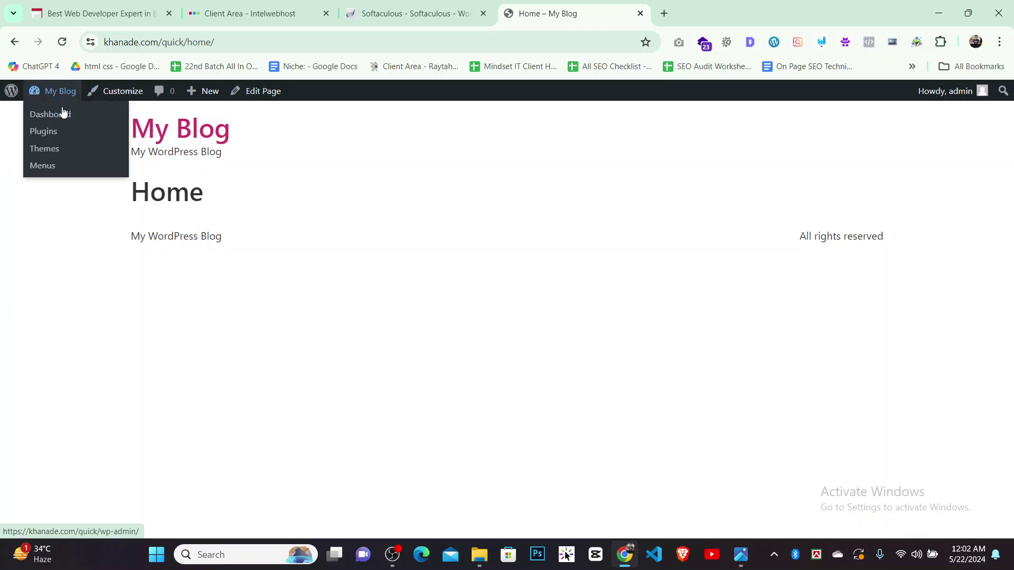
pyautogui.click(62, 115)
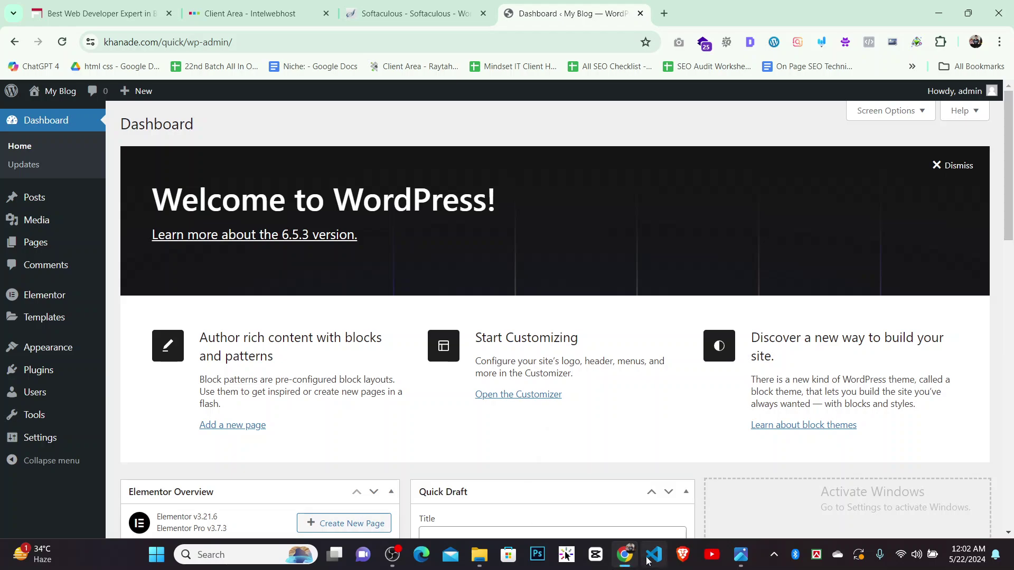
pyautogui.moveTo(627, 555)
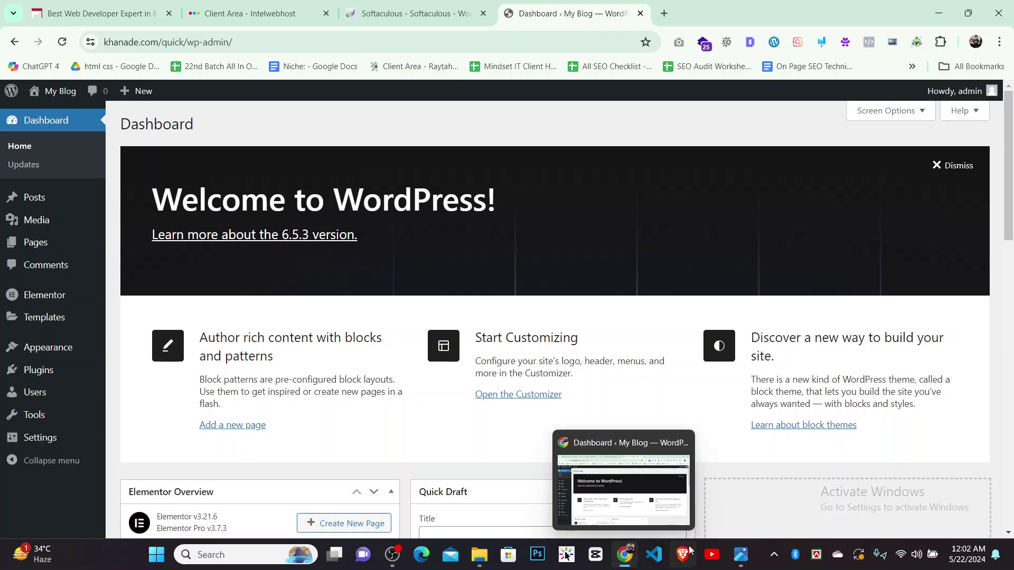
pyautogui.click(741, 554)
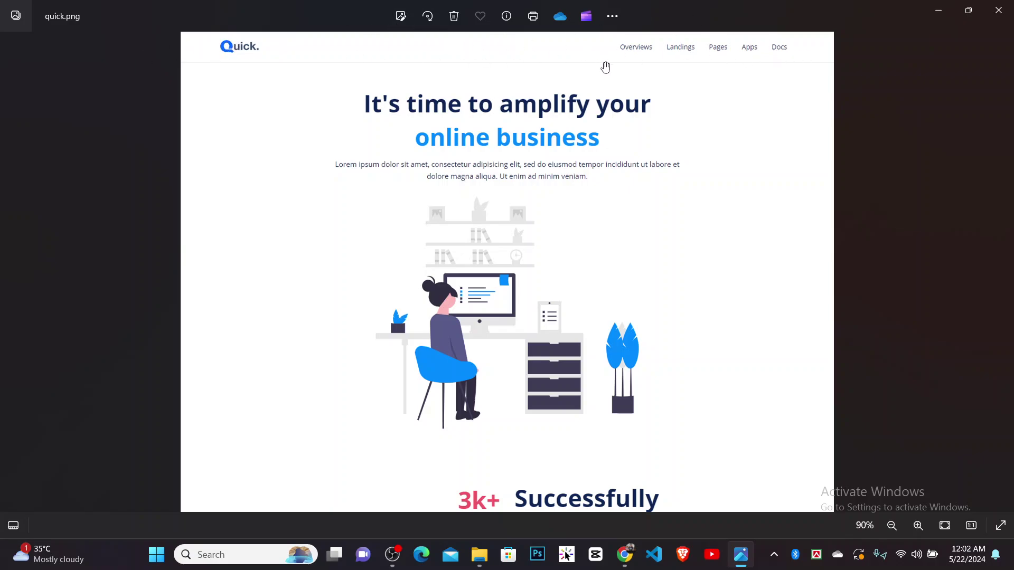
pyautogui.scroll(-2, 765, 478)
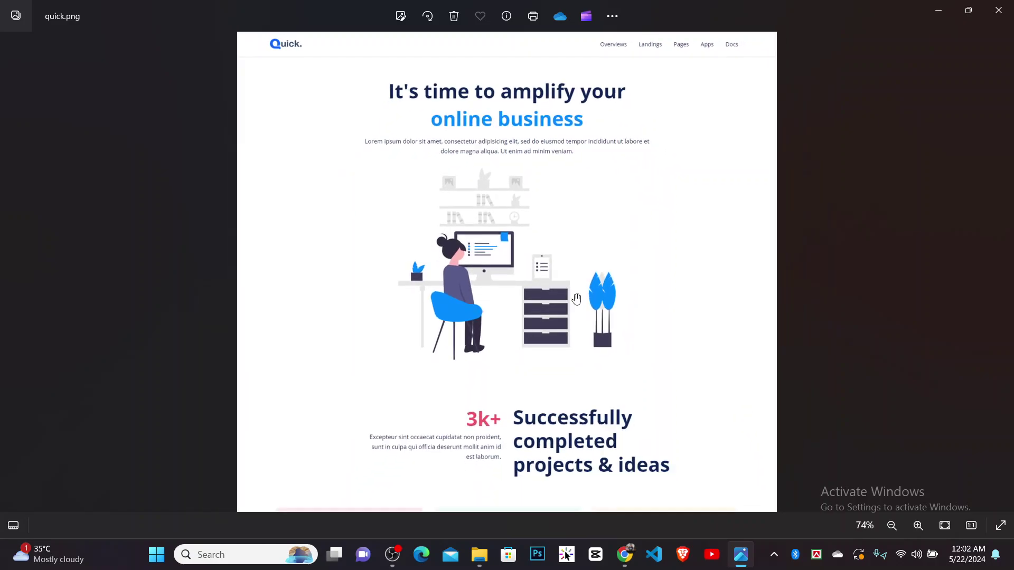
pyautogui.click(625, 560)
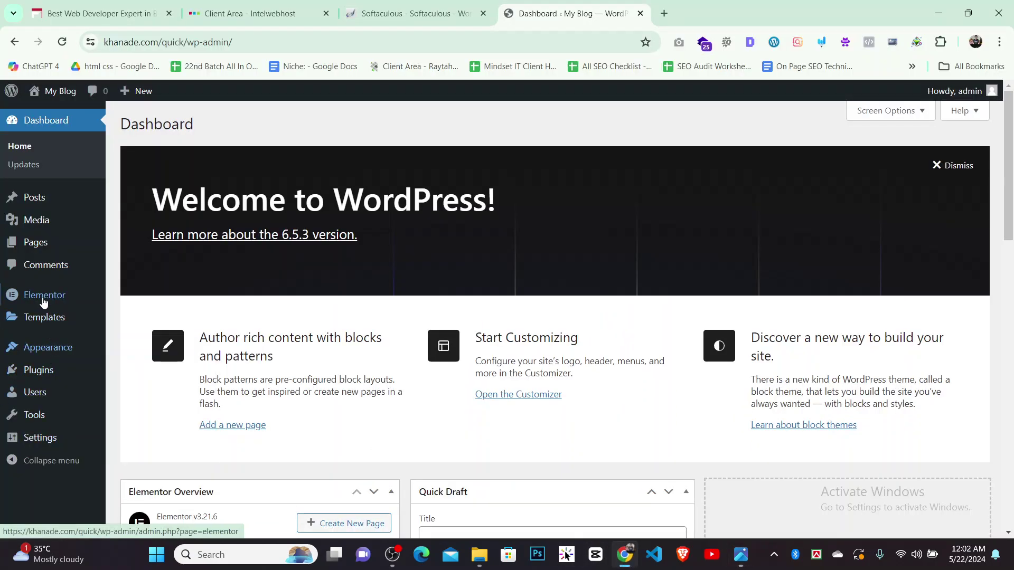
# Start a file upload in the Media Library and browse to Desktop > Quick Project website > images
pyautogui.moveTo(35, 252)
pyautogui.moveTo(34, 225)
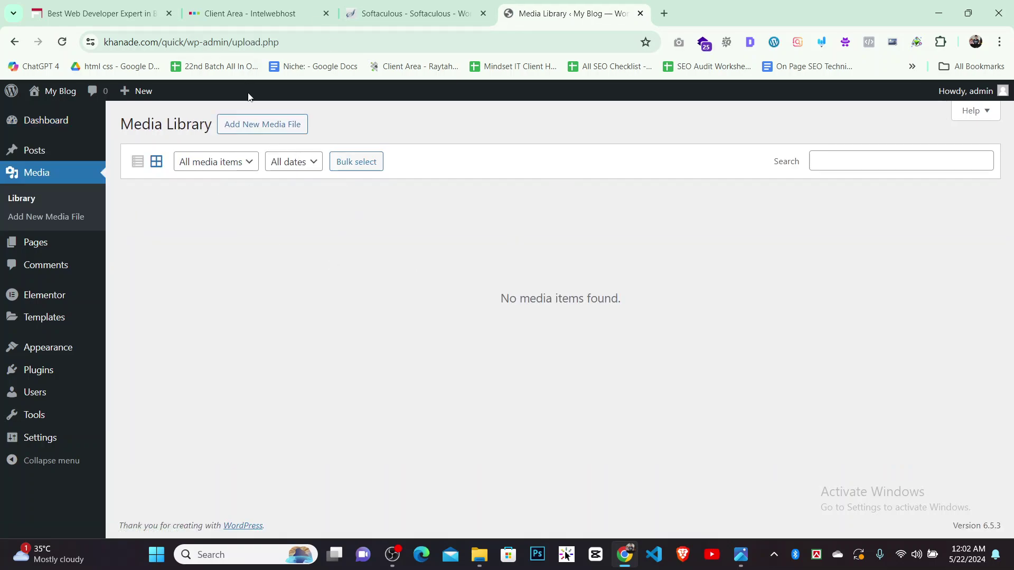
pyautogui.click(262, 125)
pyautogui.click(582, 225)
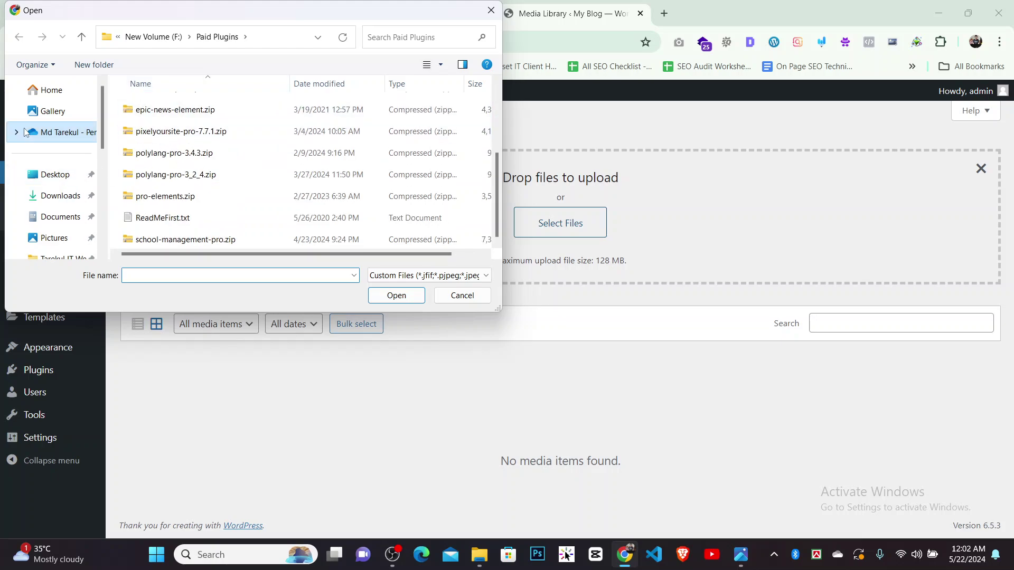
pyautogui.click(54, 174)
pyautogui.scroll(-5, 148, 169)
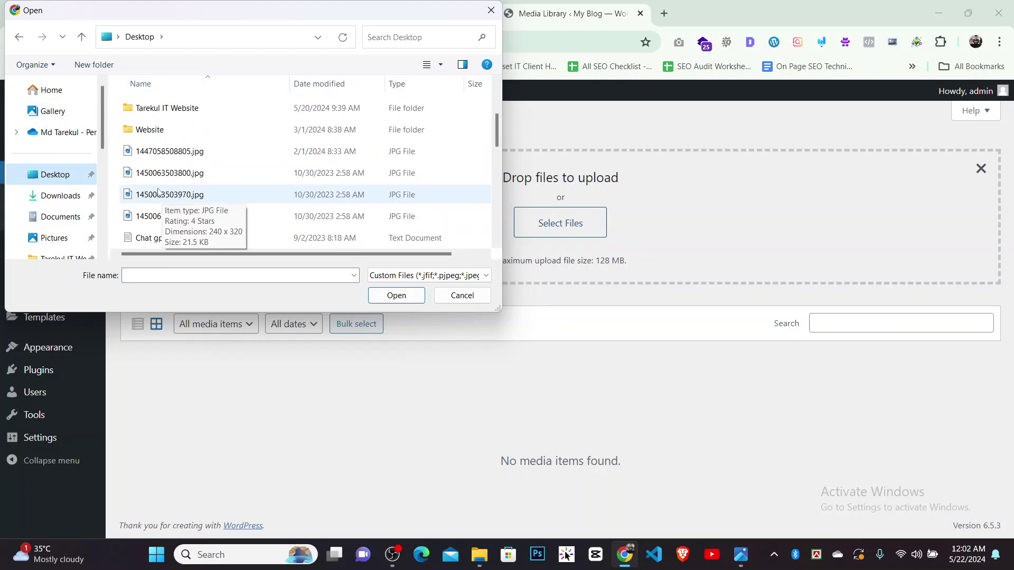
pyautogui.scroll(5, 153, 174)
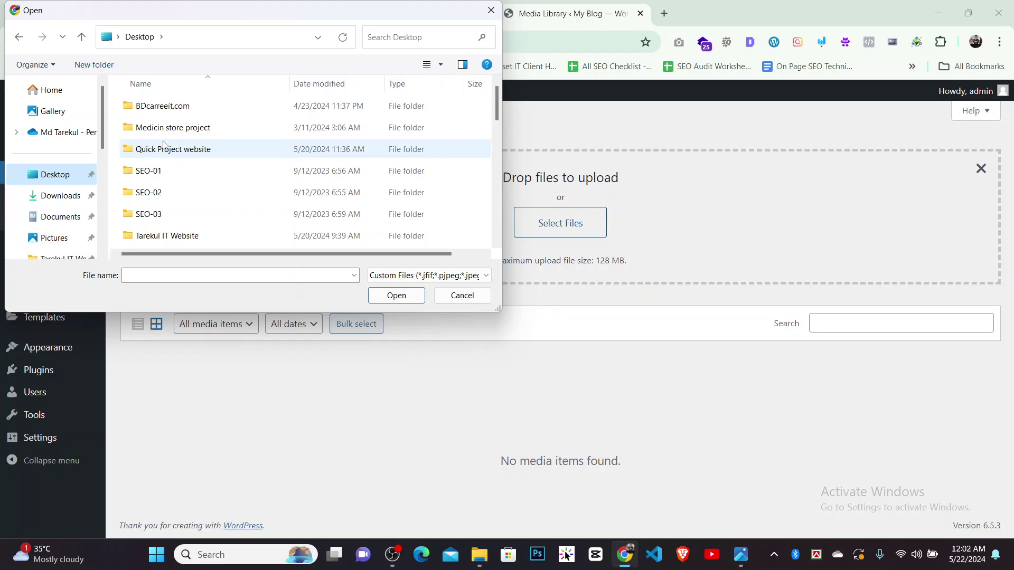
pyautogui.scroll(-2, 158, 172)
pyautogui.scroll(2, 239, 132)
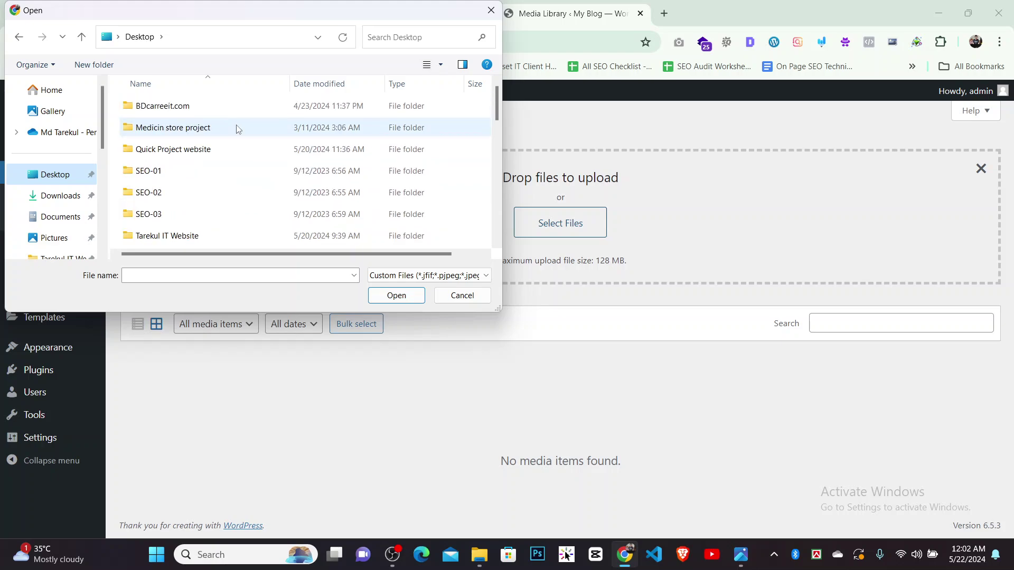
pyautogui.doubleClick(189, 152)
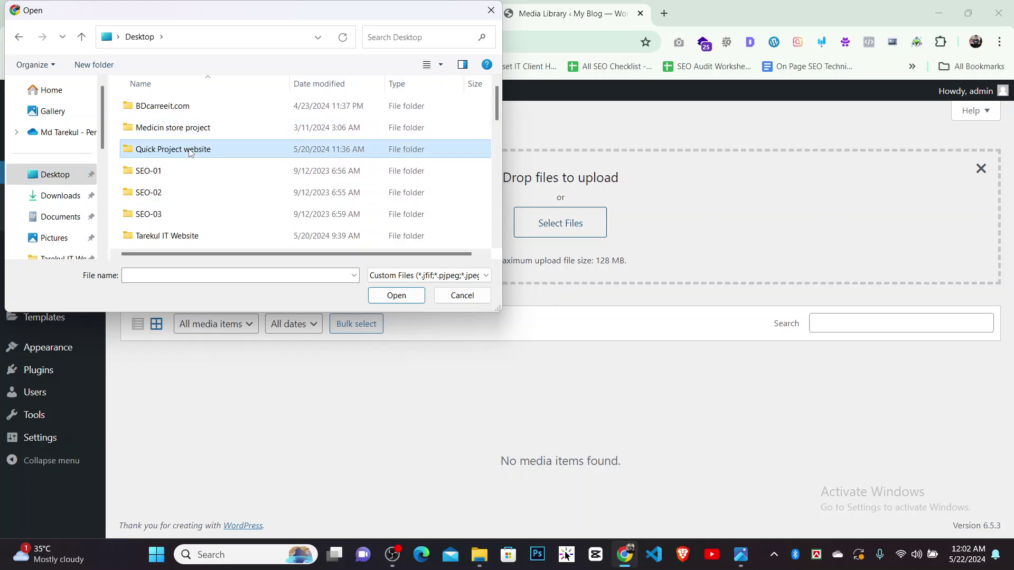
pyautogui.doubleClick(158, 107)
# Upload 1.jpg, 2.jpg, jari11.jpg, logo.jpg and picture1.jpg from the images folder to the Media Library
pyautogui.click(153, 123)
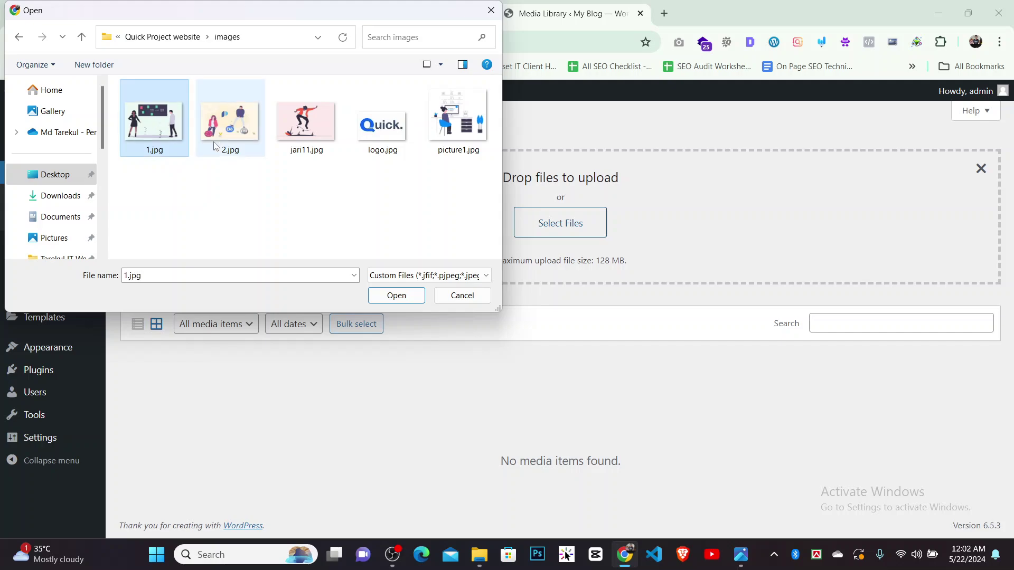
pyautogui.keyDown('ctrl'); pyautogui.click(232, 145); pyautogui.keyUp('ctrl')
pyautogui.keyDown('ctrl'); pyautogui.click(307, 124); pyautogui.keyUp('ctrl')
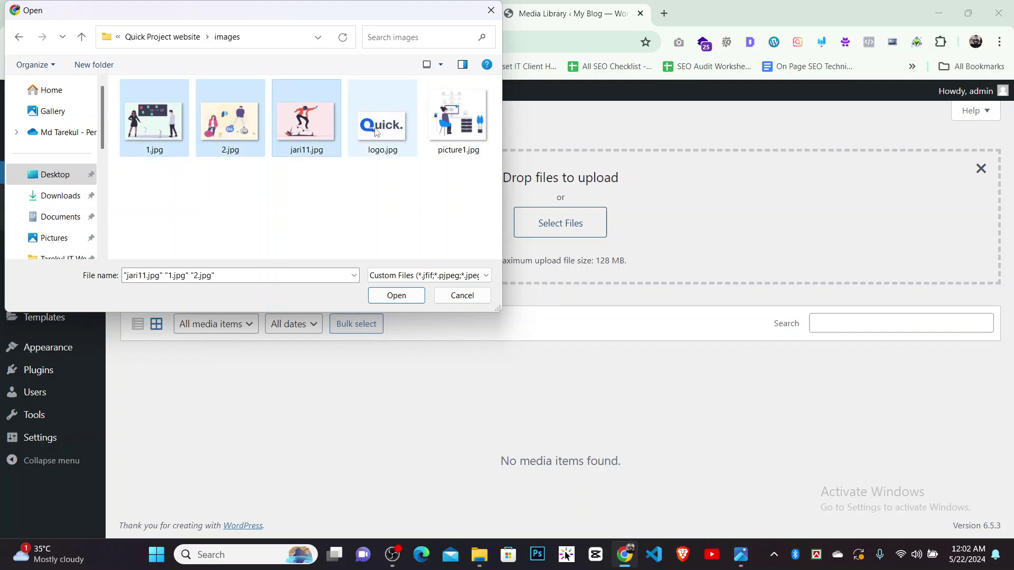
pyautogui.keyDown('ctrl'); pyautogui.click(391, 135); pyautogui.keyUp('ctrl')
pyautogui.keyDown('ctrl'); pyautogui.click(441, 136); pyautogui.keyUp('ctrl')
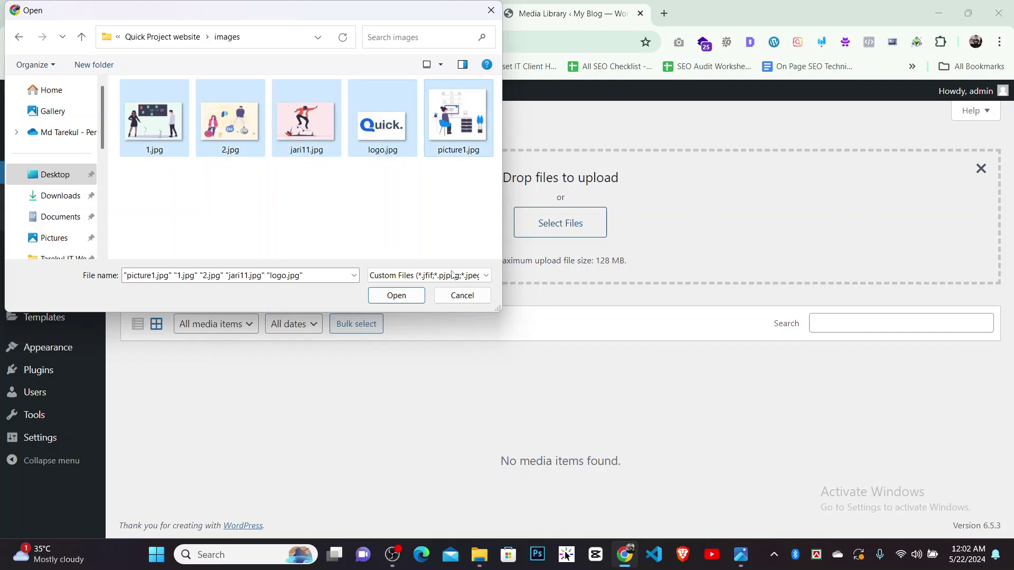
pyautogui.click(397, 296)
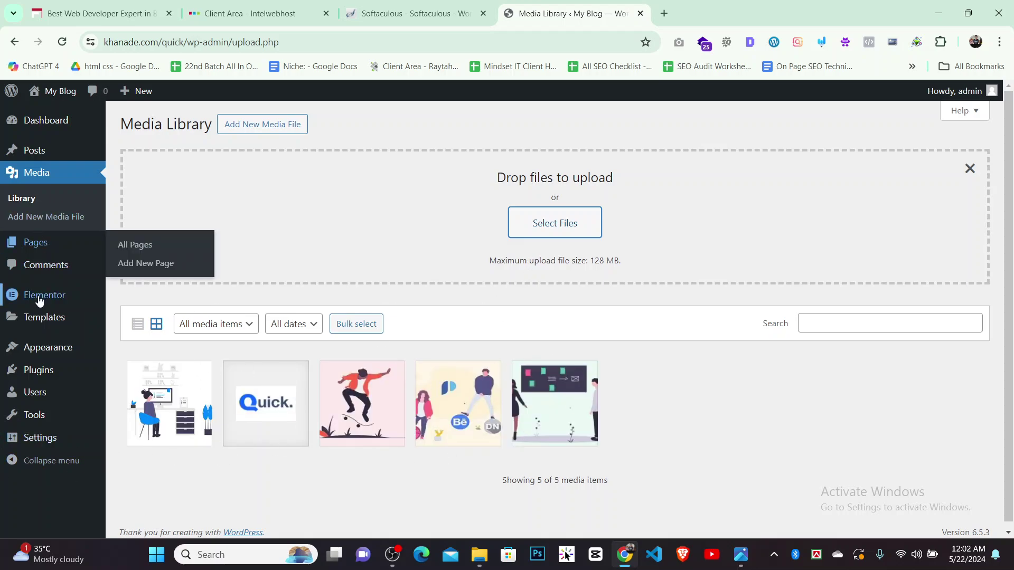
# Open Elementor's Theme Builder and examine the header and footer in the quick.png design in the image viewer
pyautogui.moveTo(48, 310)
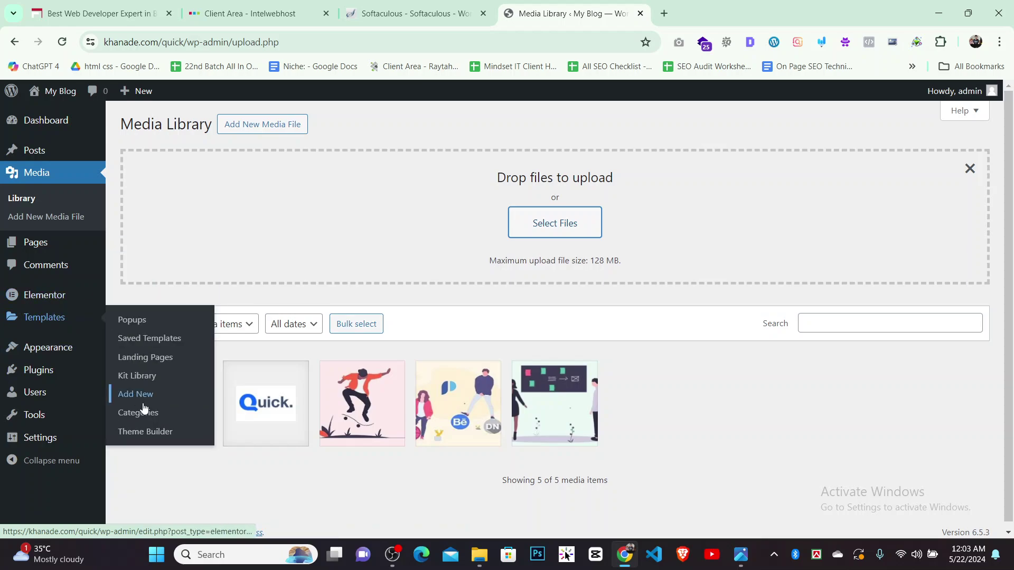
pyautogui.click(147, 430)
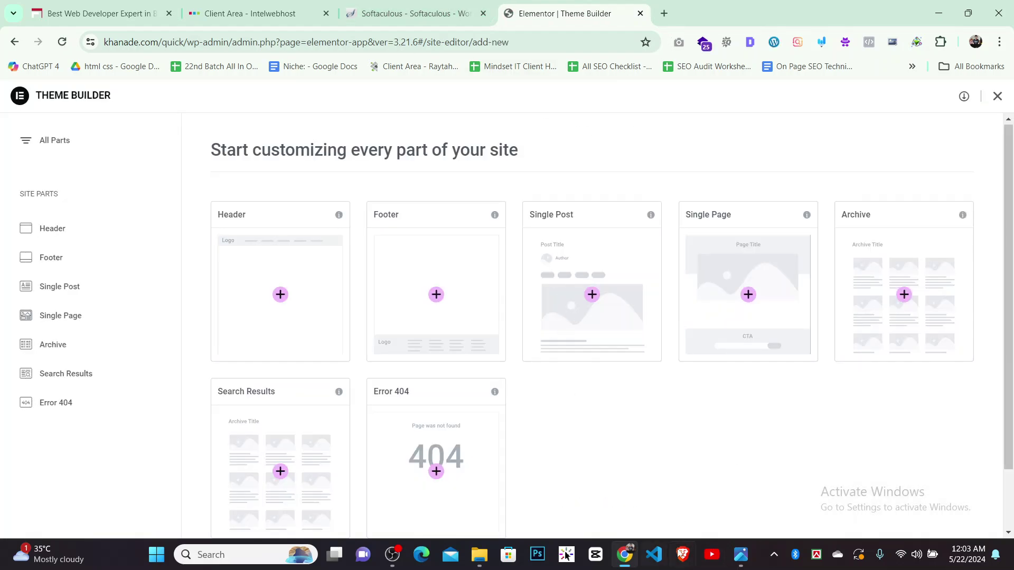
pyautogui.click(740, 555)
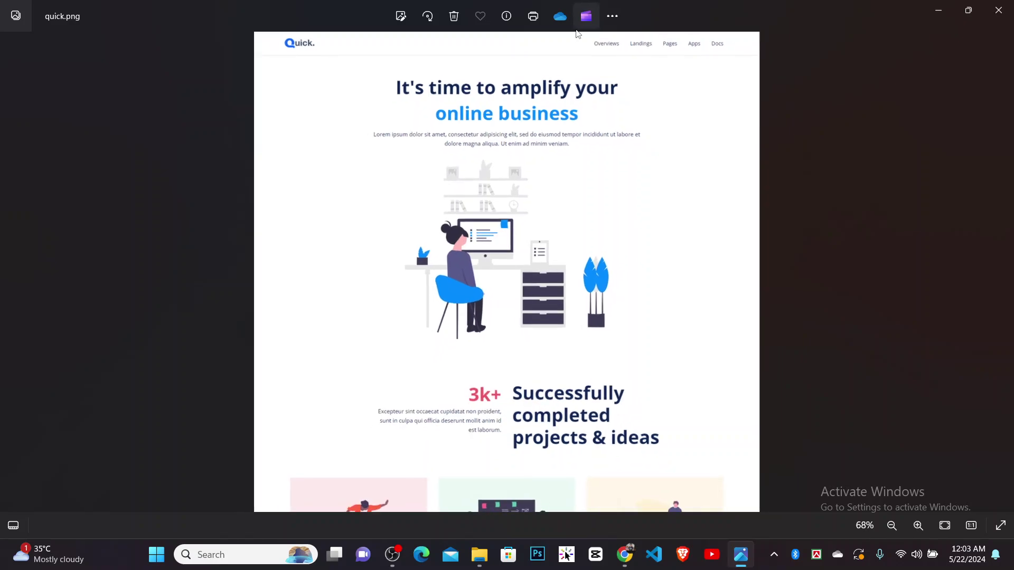
pyautogui.scroll(-3, 641, 40)
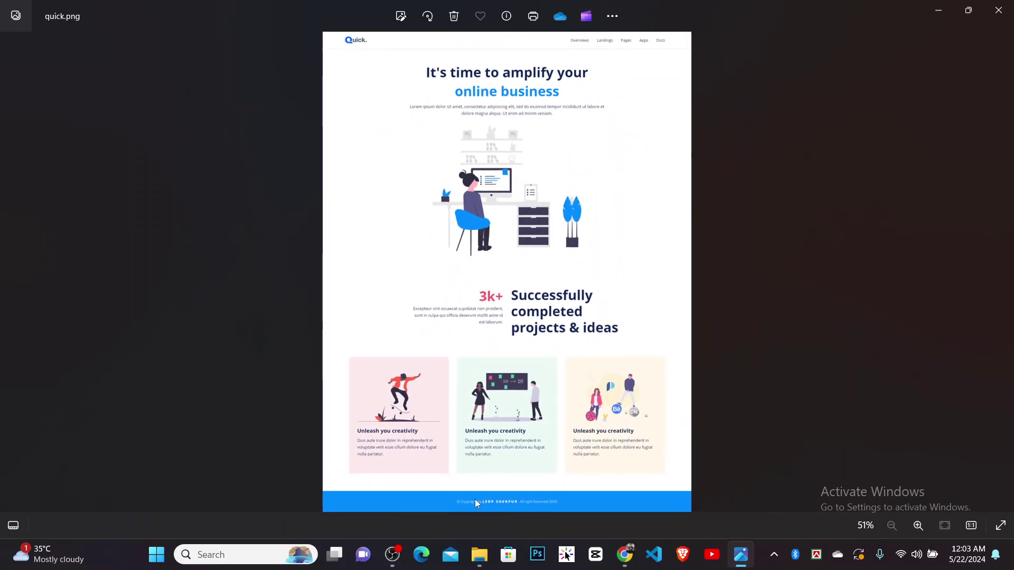
pyautogui.scroll(5, 455, 484)
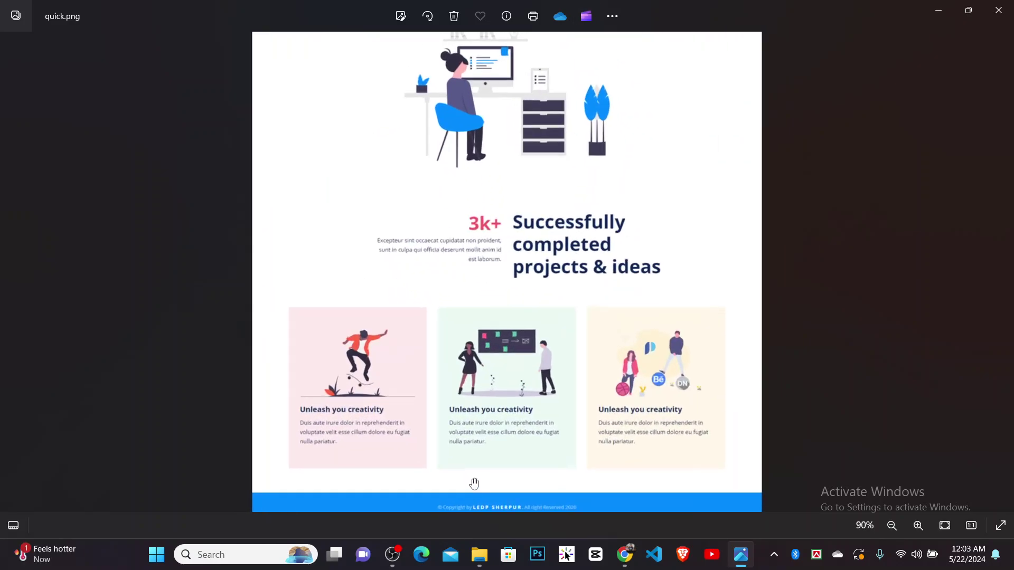
pyautogui.scroll(-5, 442, 85)
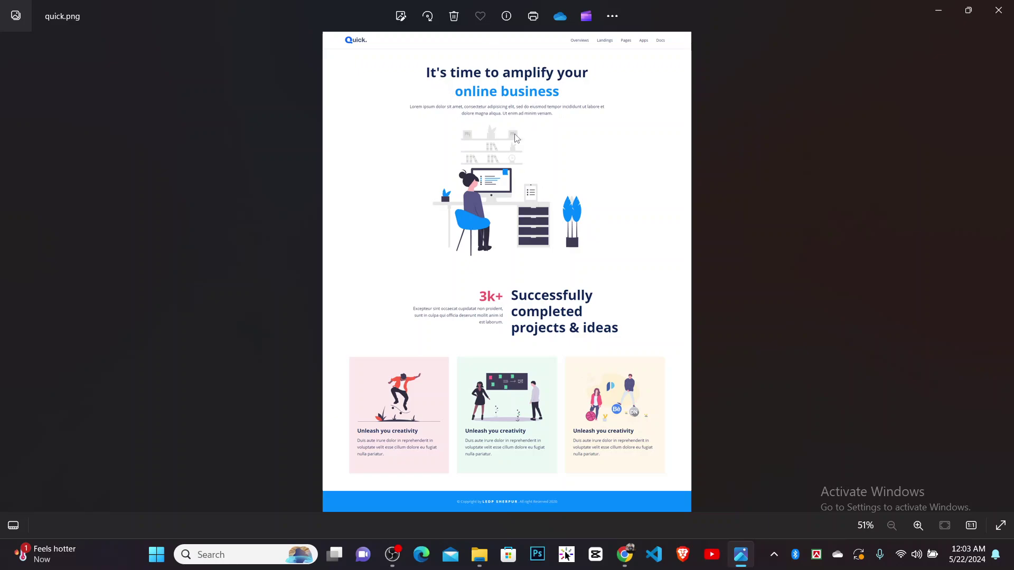
pyautogui.click(625, 564)
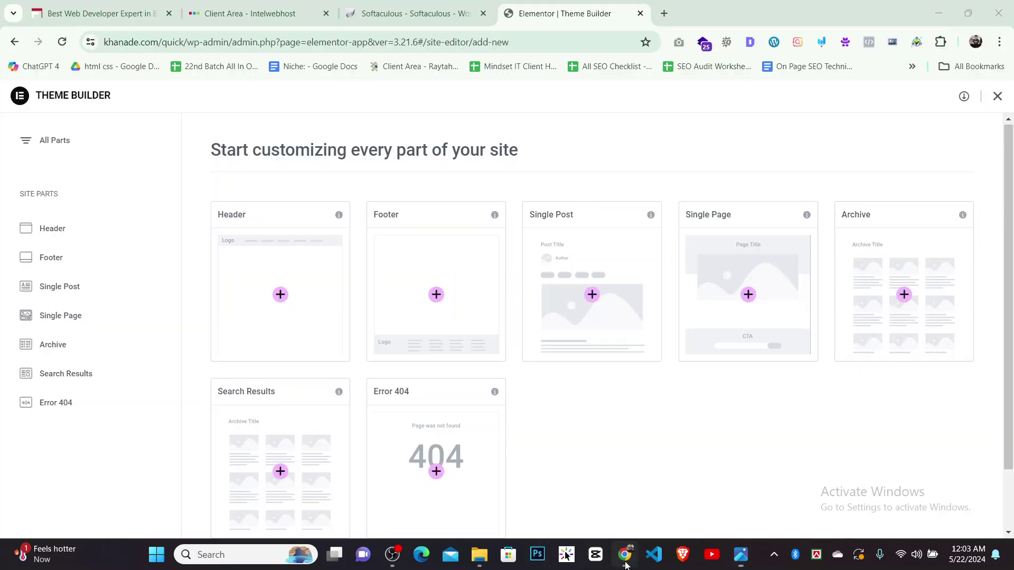
# Create a new Header template in the Theme Builder, reload the editor without a library block, and look at the container layout choices
pyautogui.click(281, 300)
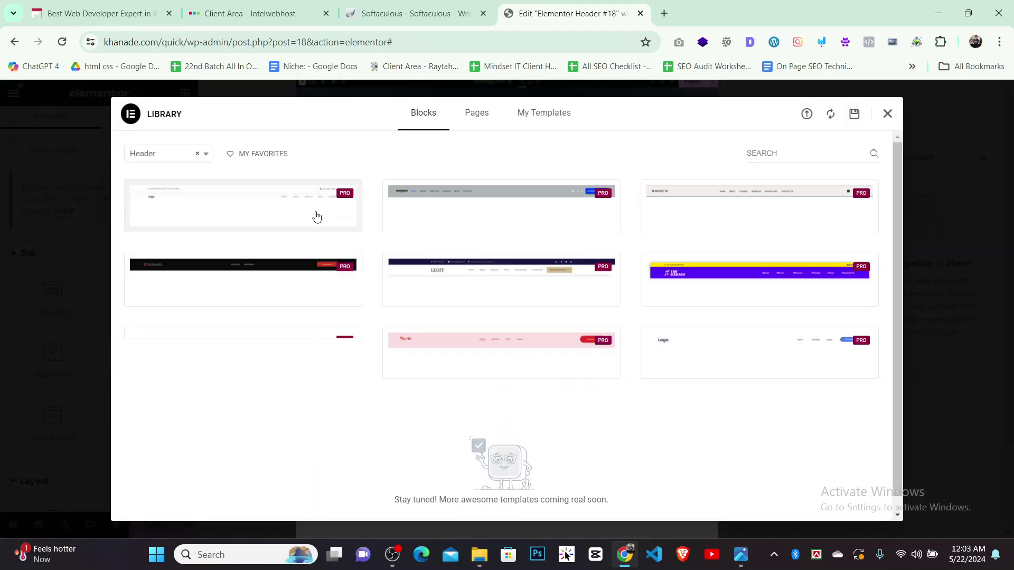
pyautogui.click(887, 115)
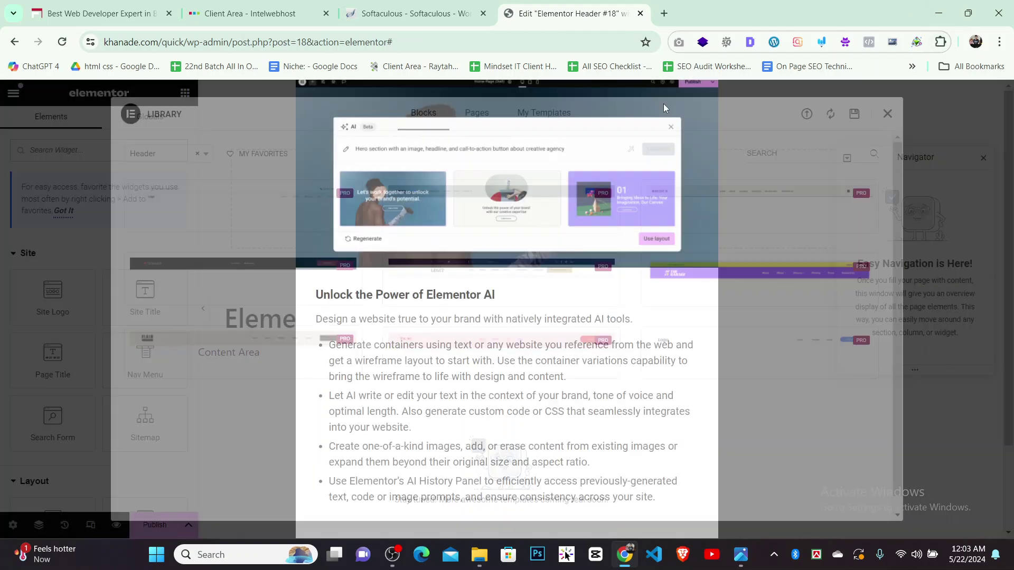
pyautogui.click(62, 42)
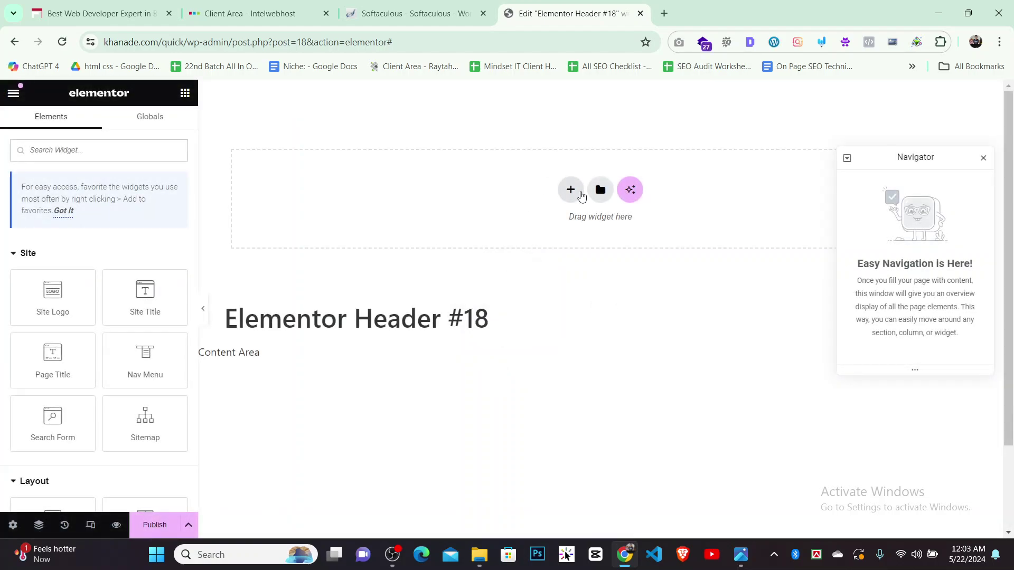
pyautogui.click(580, 194)
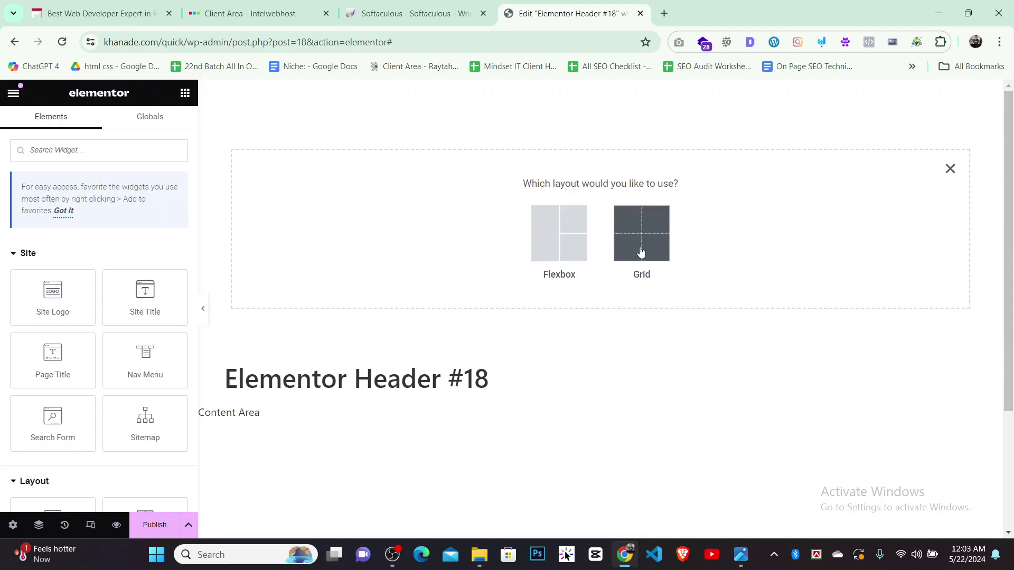
pyautogui.click(949, 169)
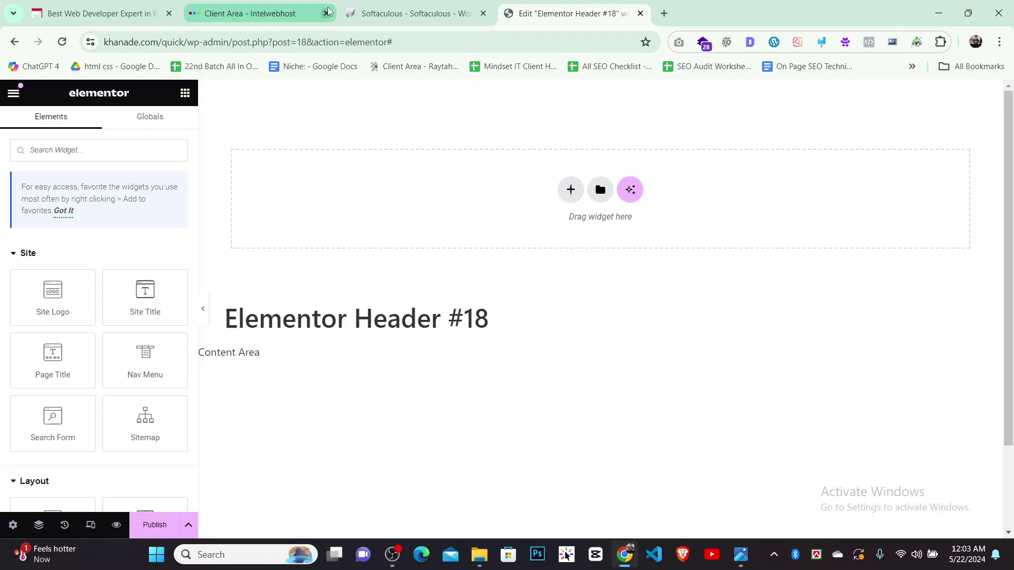
# Open the WordPress dashboard of khanade.com/quick from the Softaculous page and go to Elementor's Features settings
pyautogui.click(404, 6)
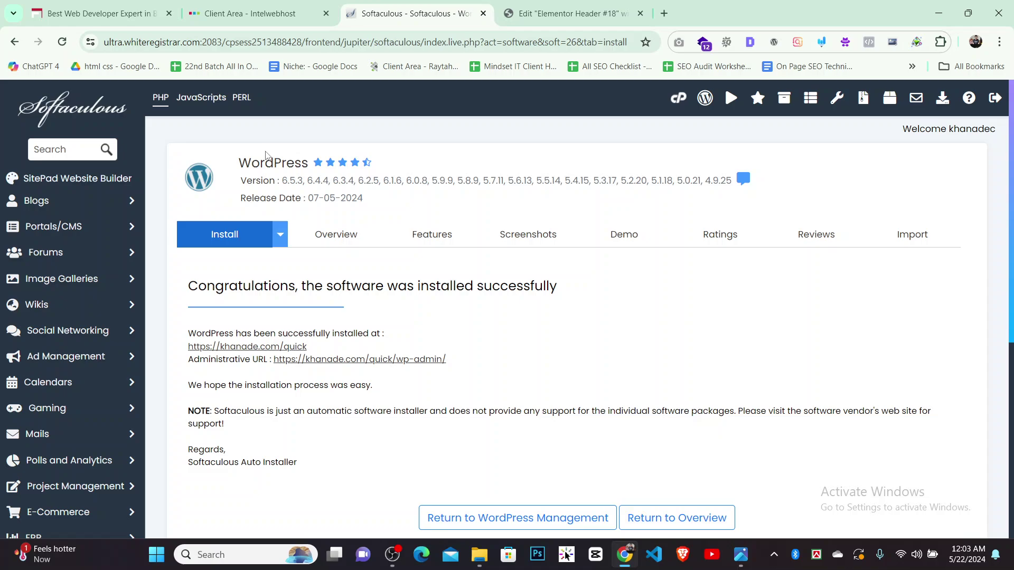
pyautogui.click(353, 358)
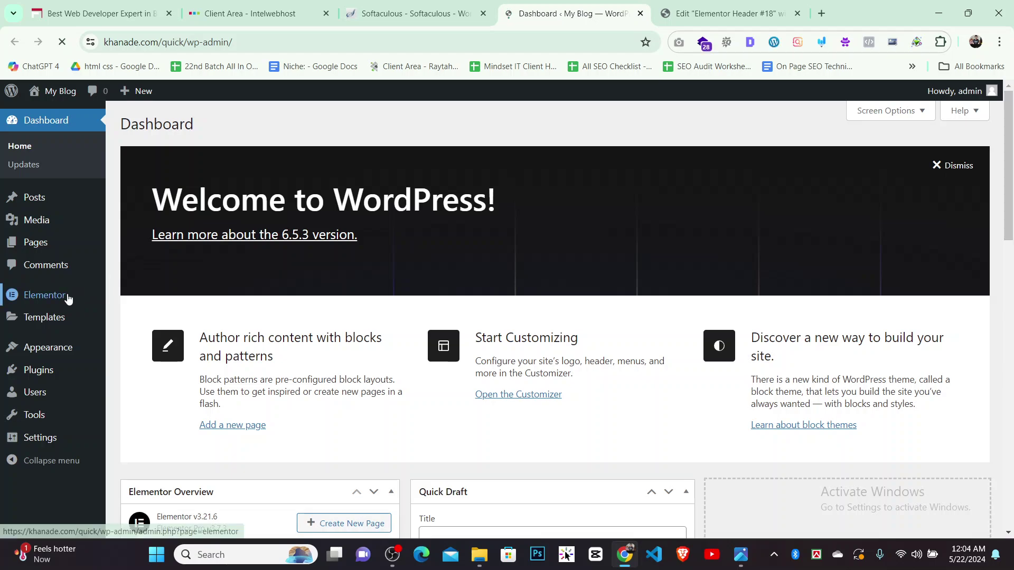
pyautogui.moveTo(57, 295)
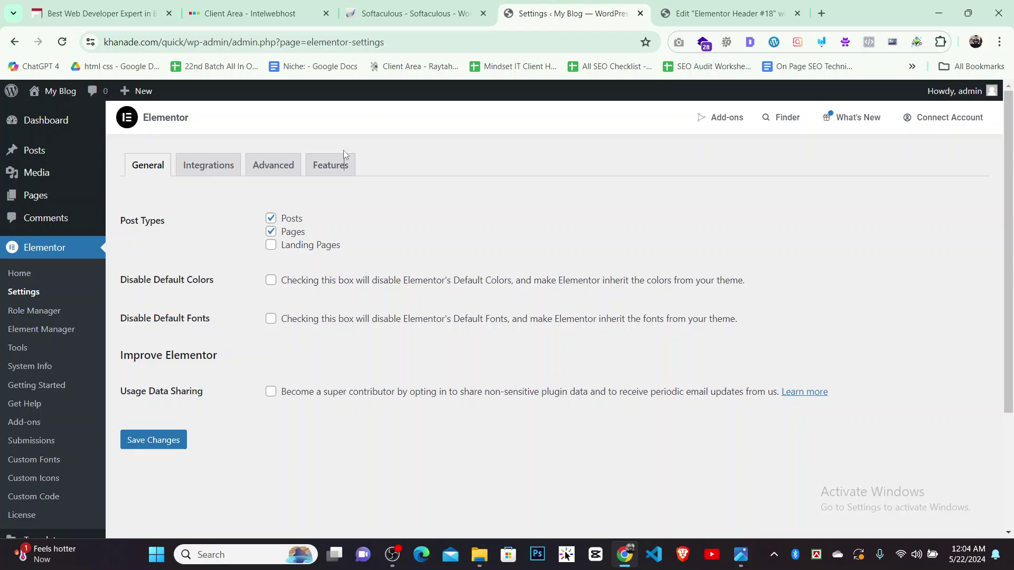
pyautogui.click(342, 166)
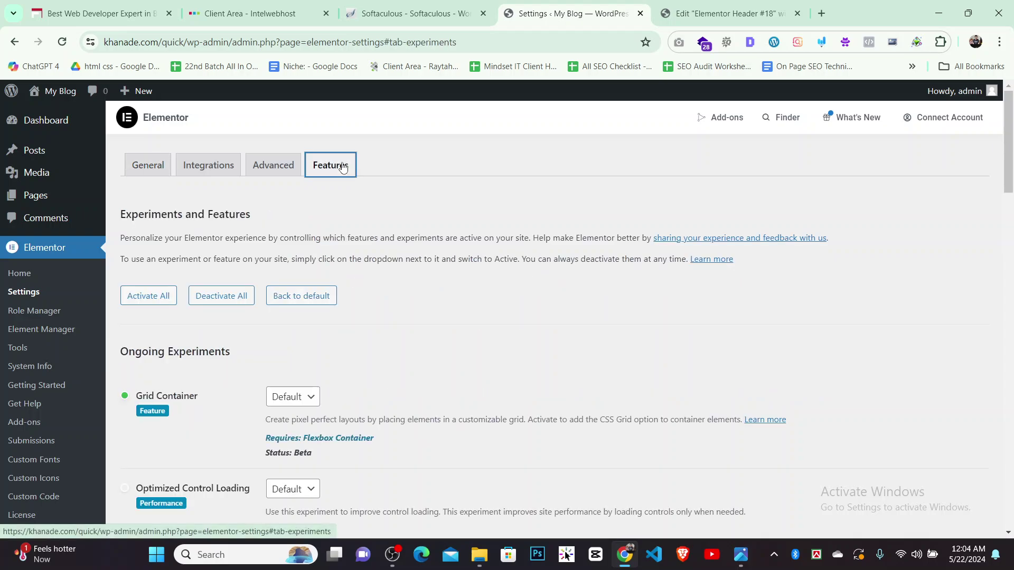
# Set the Flexbox Container feature to Inactive, confirm the deactivation and save the Elementor settings
pyautogui.scroll(-15, 306, 275)
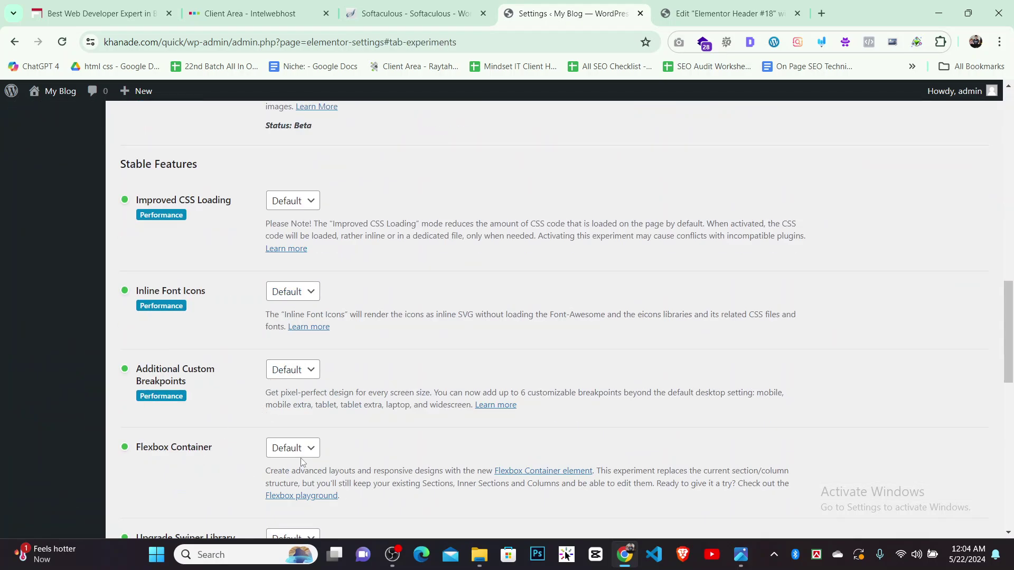
pyautogui.click(277, 452)
pyautogui.click(287, 491)
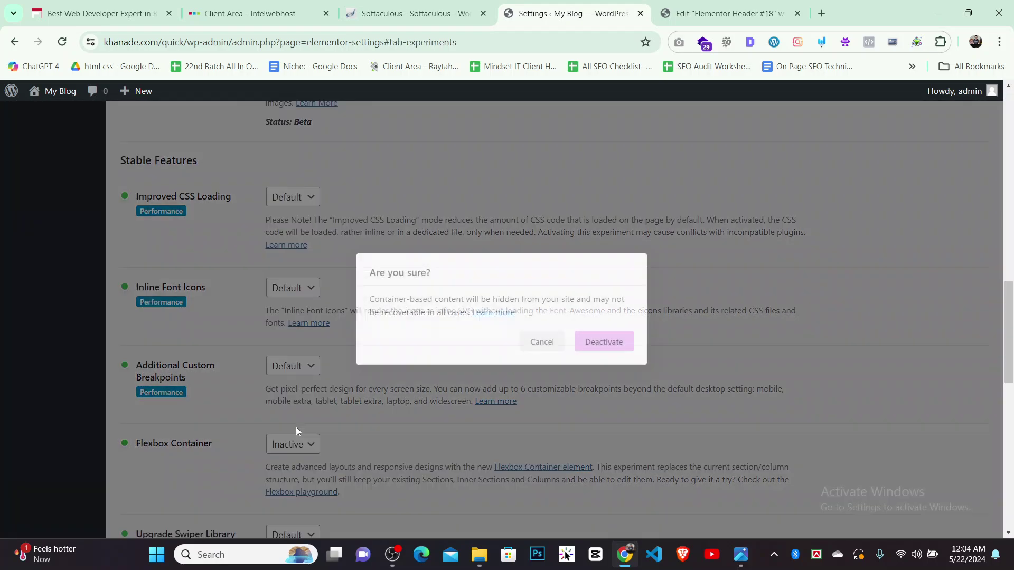
pyautogui.scroll(-6, 454, 385)
pyautogui.click(621, 344)
# Open the section structure choices in the Elementor header editor and compare them with the header layout in quick.png
pyautogui.click(702, 13)
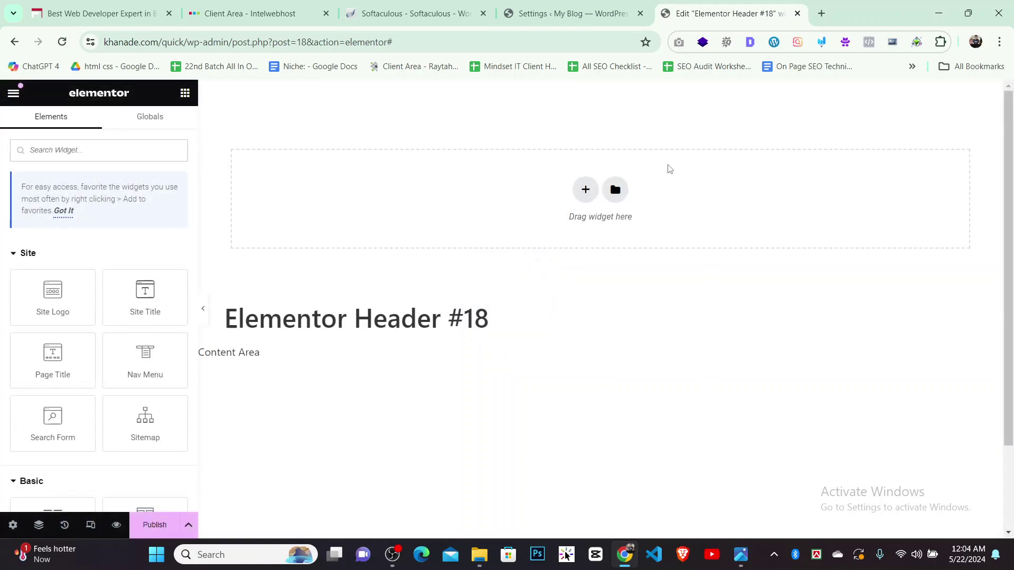
pyautogui.click(585, 189)
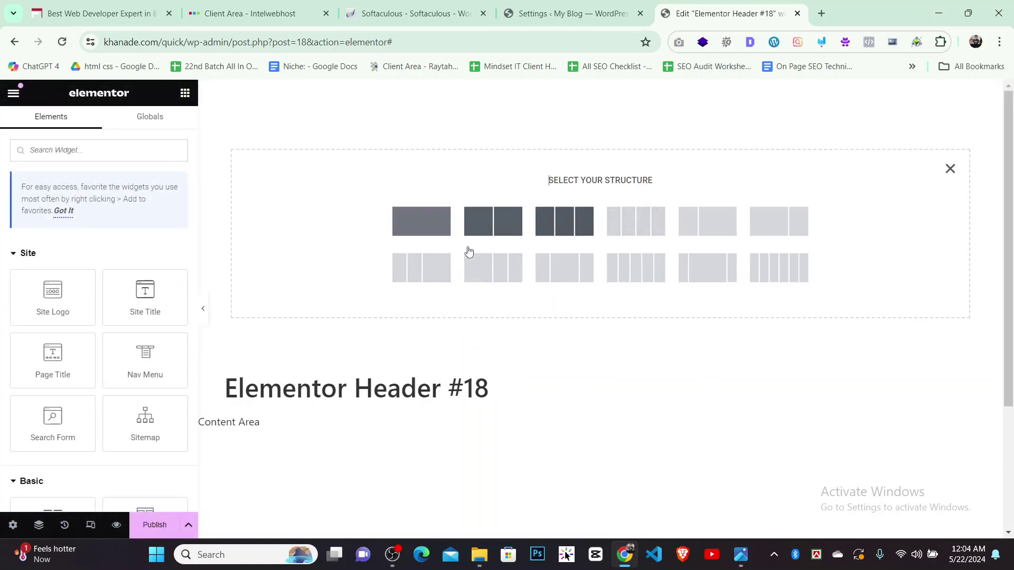
pyautogui.click(741, 555)
pyautogui.scroll(5, 380, 102)
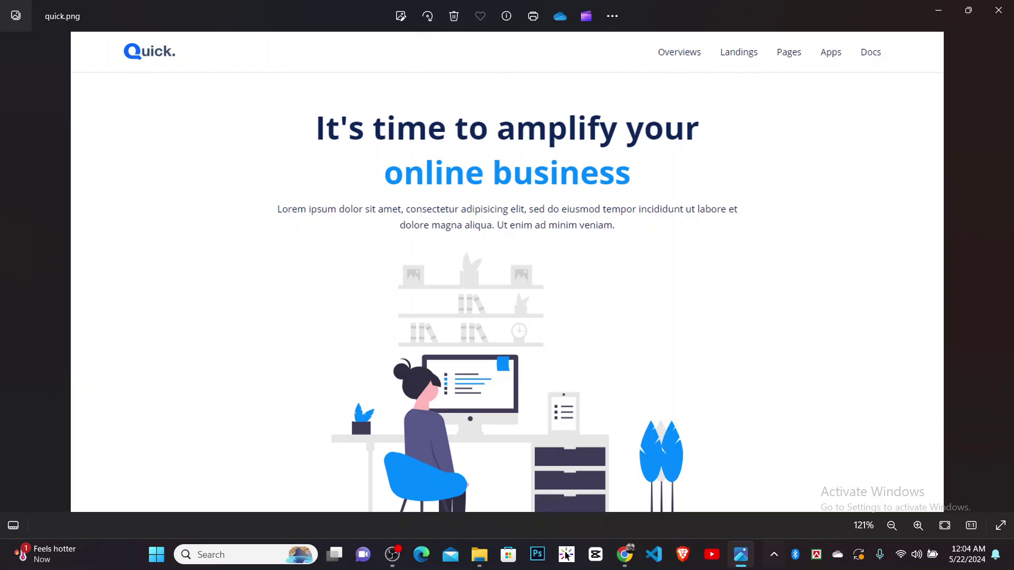
pyautogui.click(625, 554)
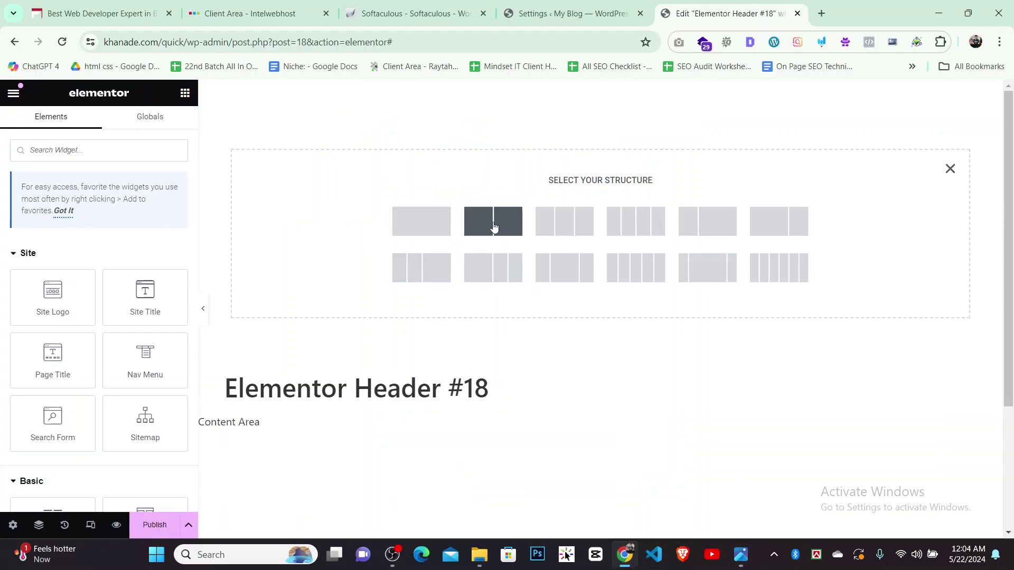
# Return to the WordPress dashboard and open the Menus page under Appearance
pyautogui.click(568, 12)
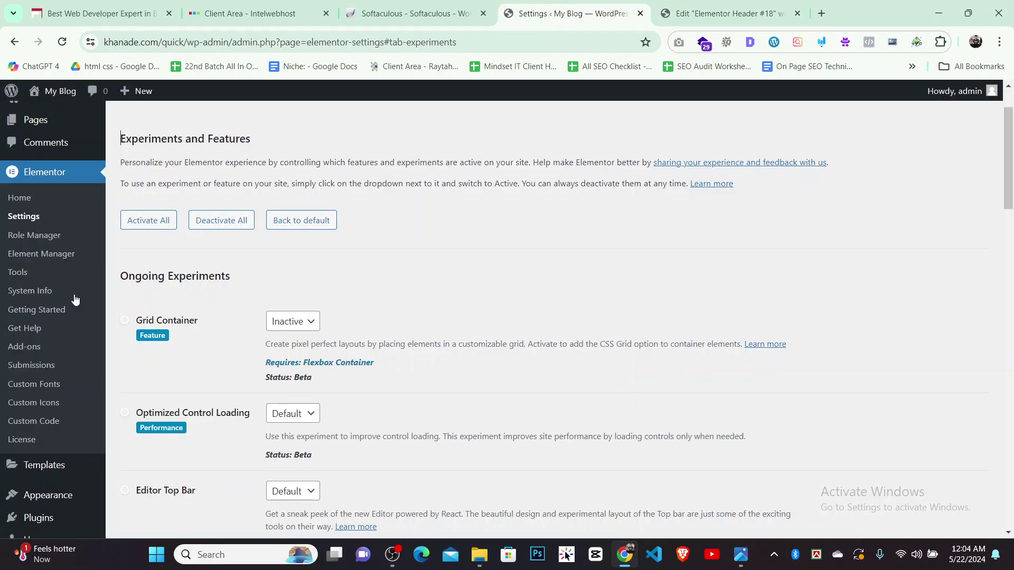
pyautogui.scroll(-3, 47, 420)
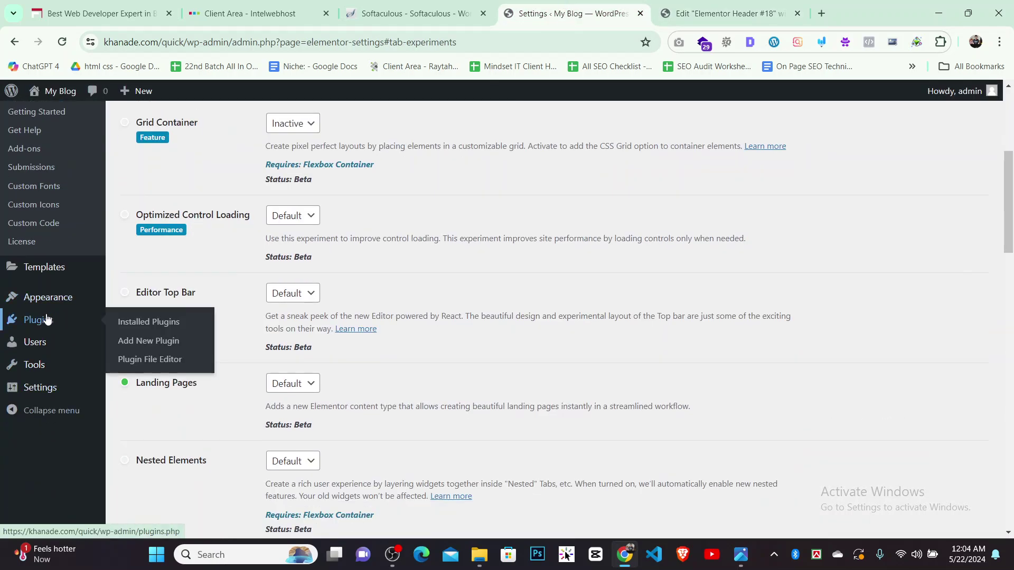
pyautogui.scroll(4, 46, 306)
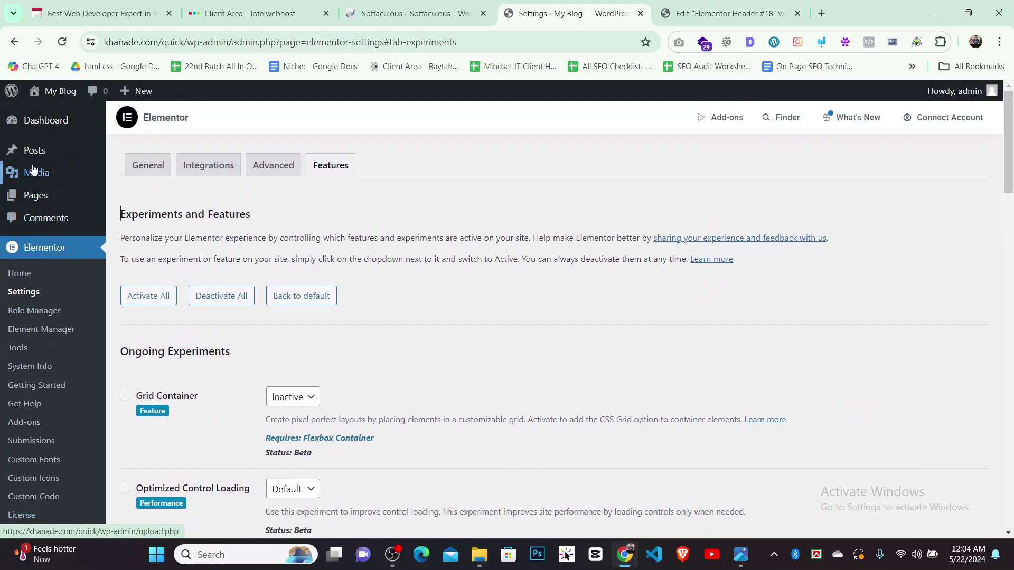
pyautogui.scroll(-3, 45, 198)
pyautogui.scroll(-3, 45, 198)
pyautogui.moveTo(50, 246)
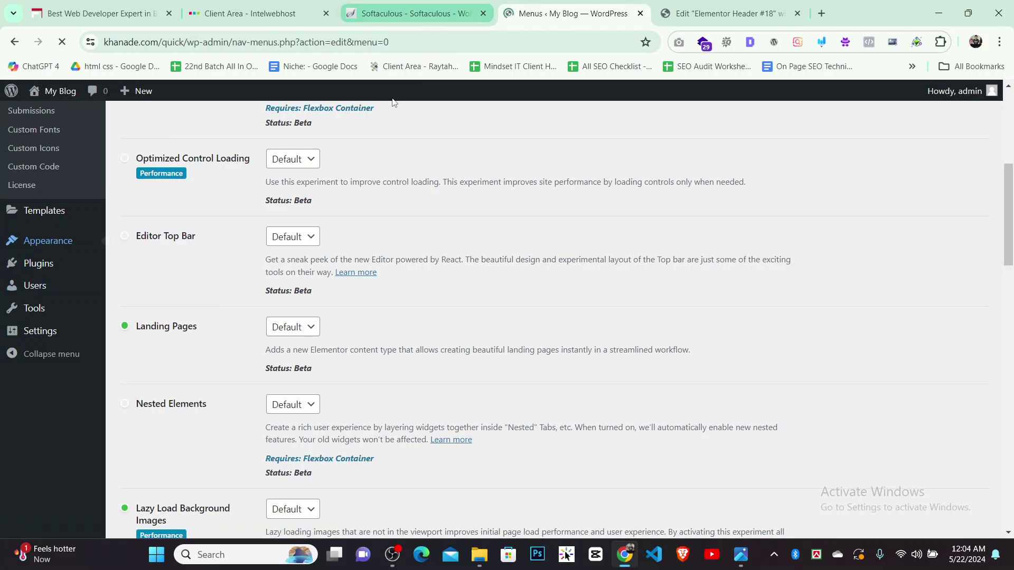
# Create a menu named Main Menu with Header as its display location and save it
pyautogui.click(375, 277)
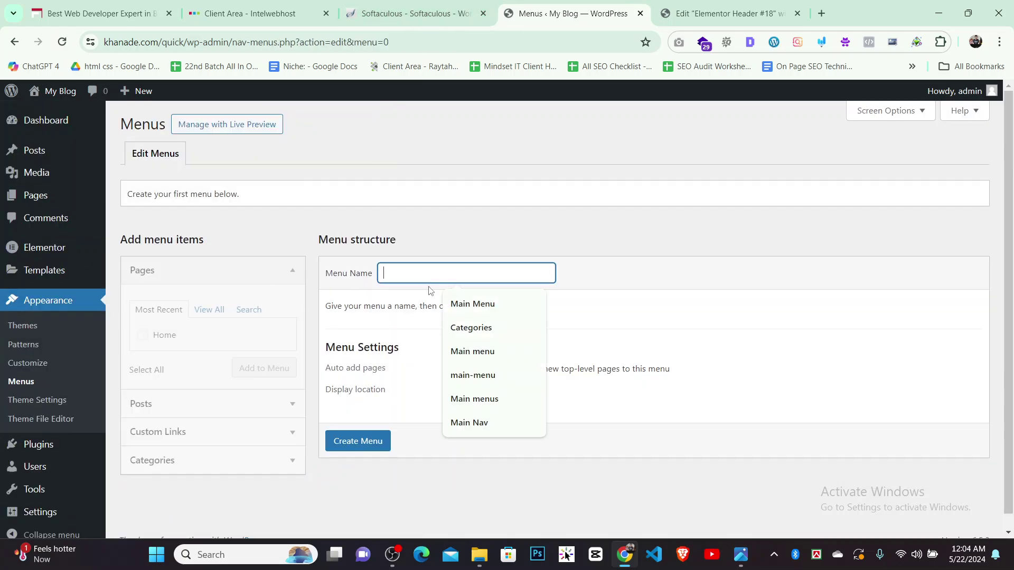
pyautogui.click(472, 302)
pyautogui.click(462, 392)
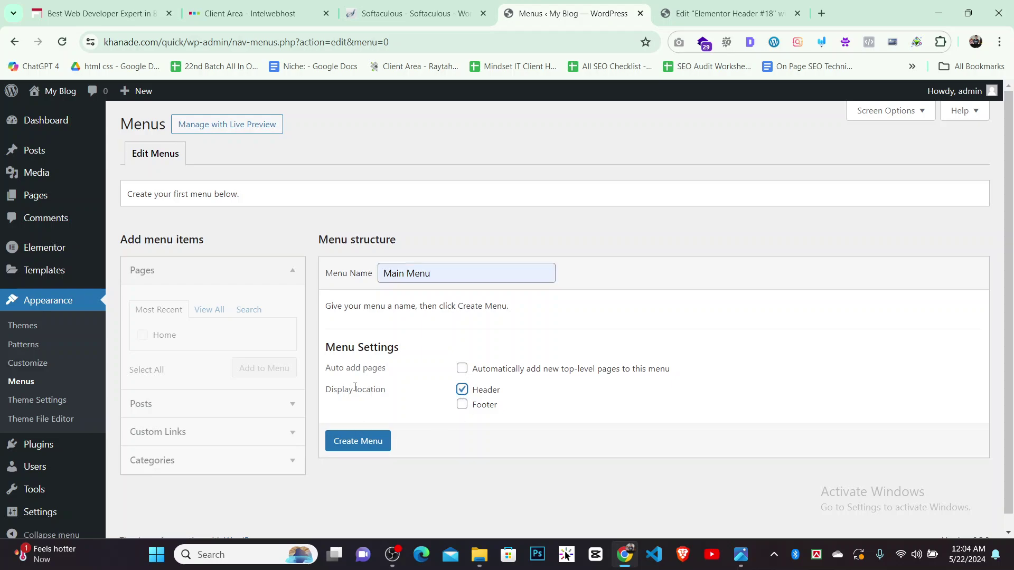
pyautogui.click(343, 442)
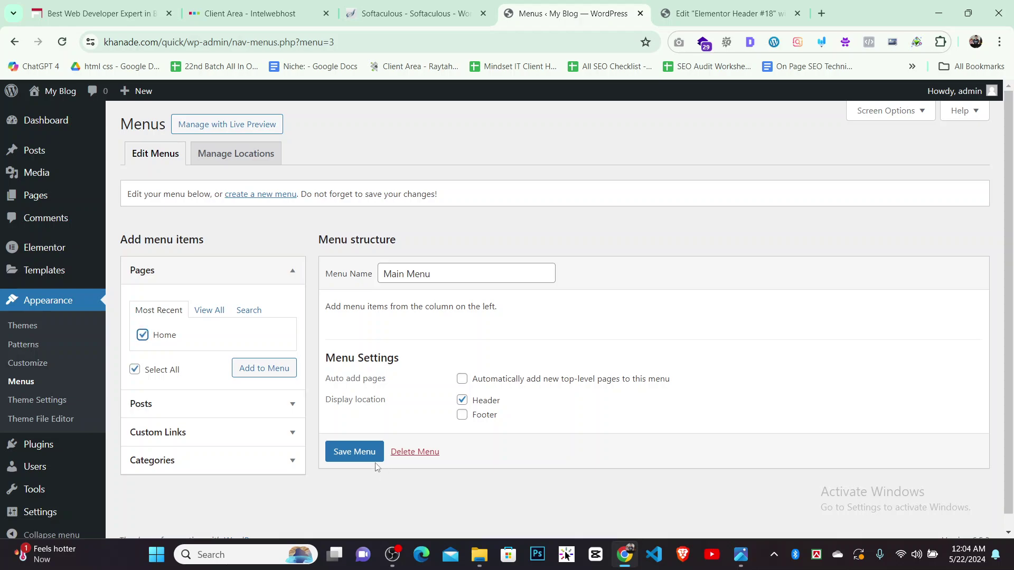
pyautogui.click(373, 458)
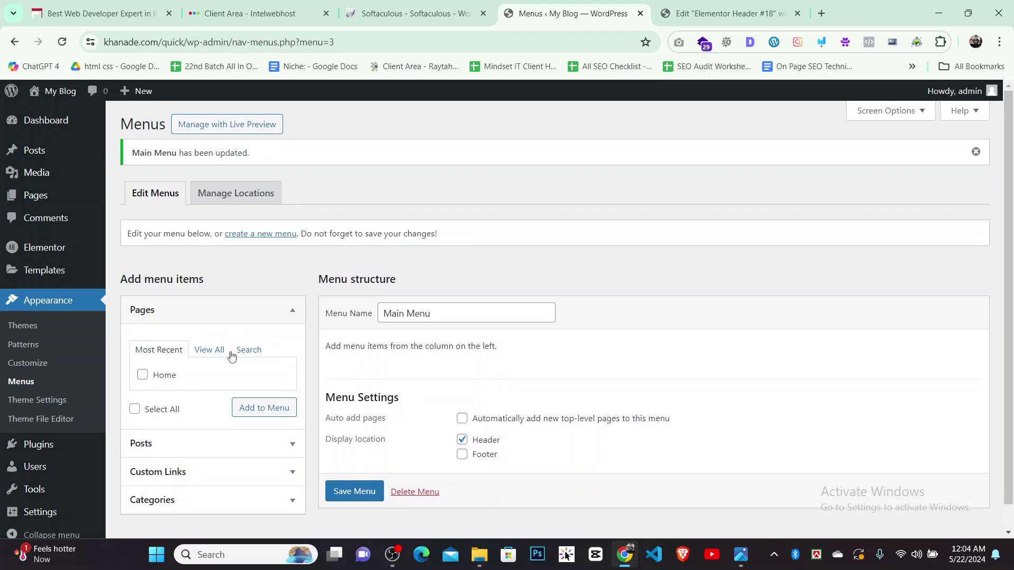
# Add the Home page to Main Menu and change its navigation label to Overviews, matching the first item in quick.png
pyautogui.scroll(-1, 437, 400)
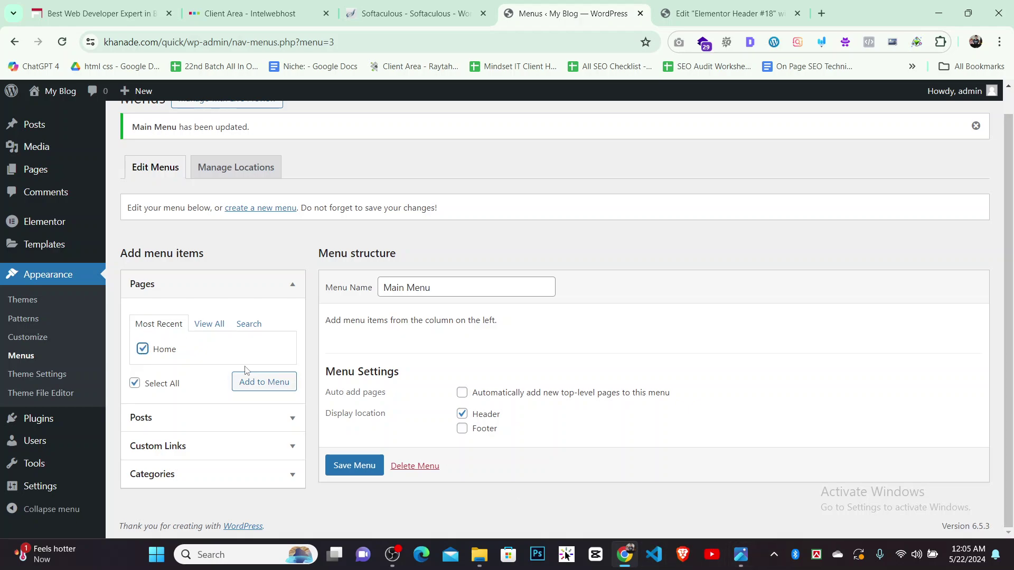
pyautogui.click(280, 382)
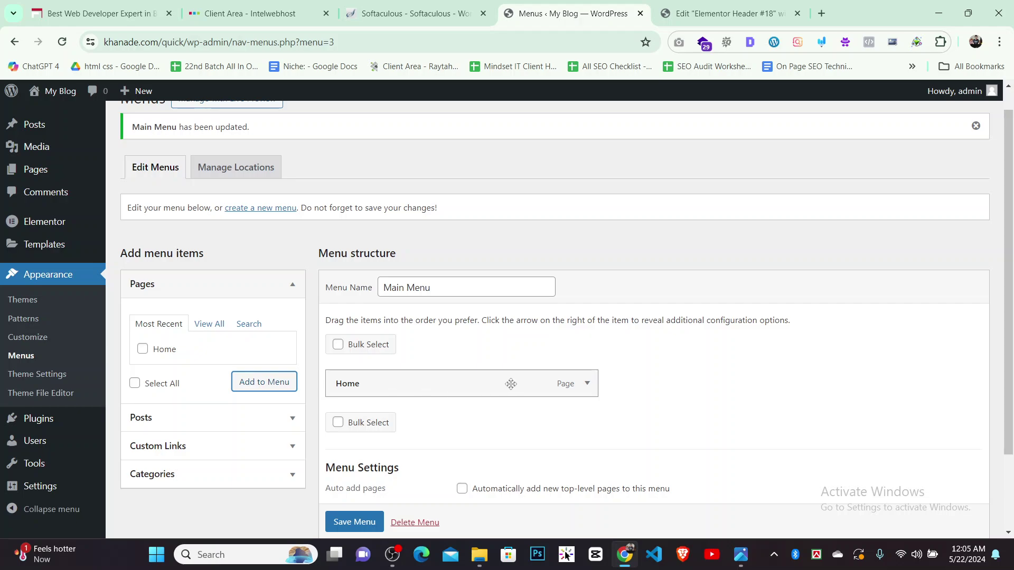
pyautogui.click(586, 383)
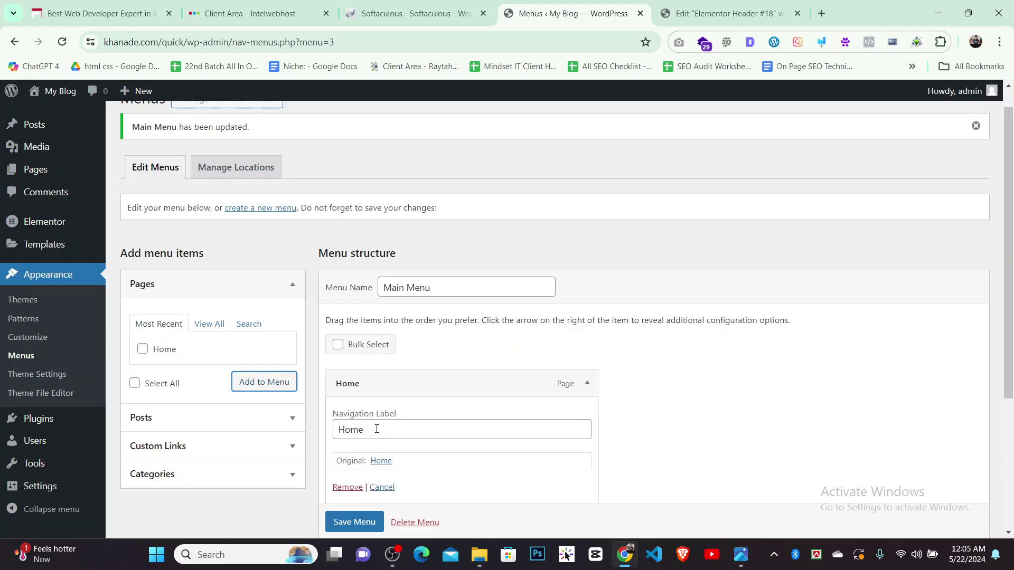
pyautogui.moveTo(365, 430); pyautogui.dragTo(312, 430)
pyautogui.press('BackSpace')
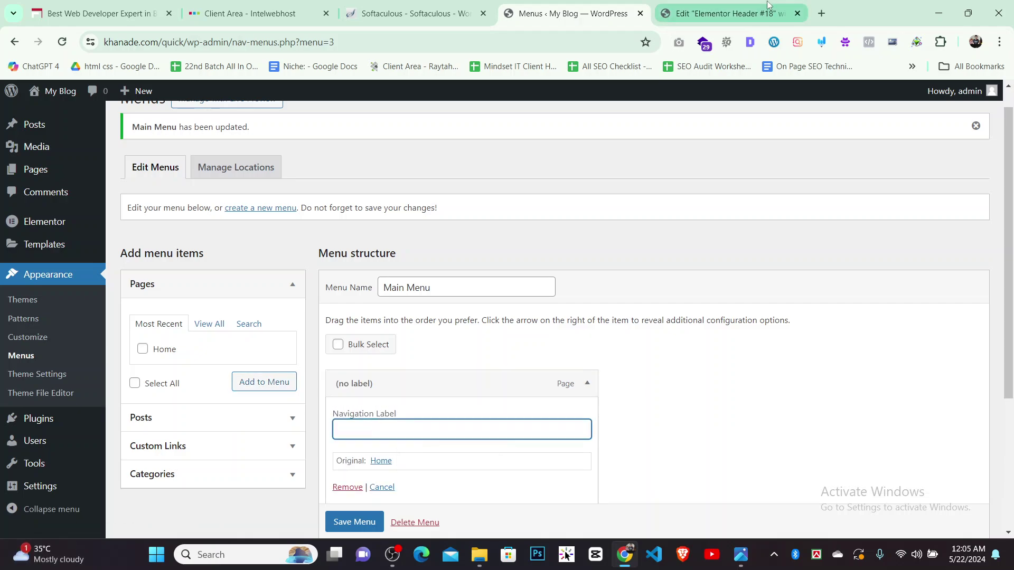
pyautogui.click(733, 561)
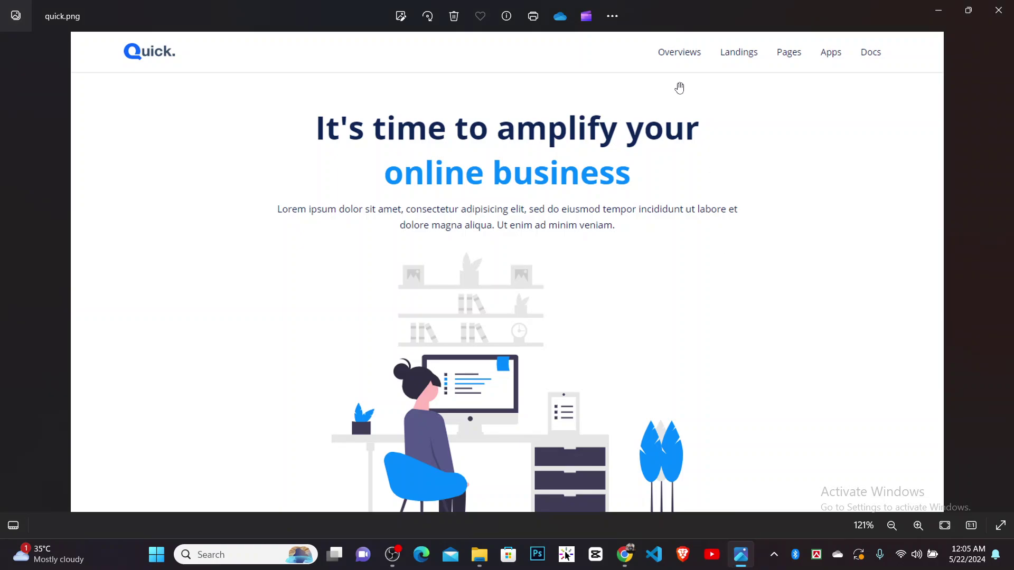
pyautogui.click(624, 555)
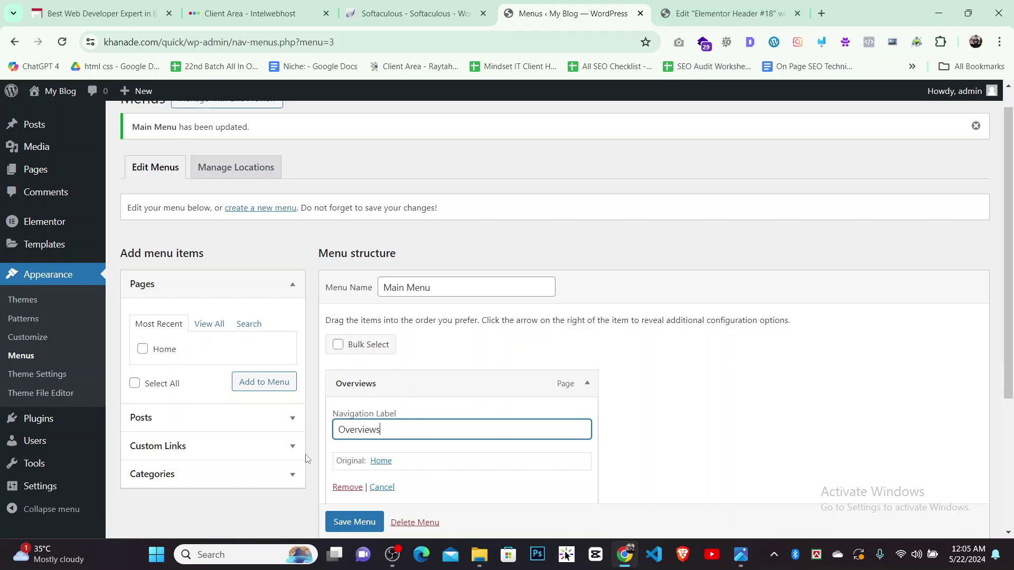
pyautogui.click(588, 385)
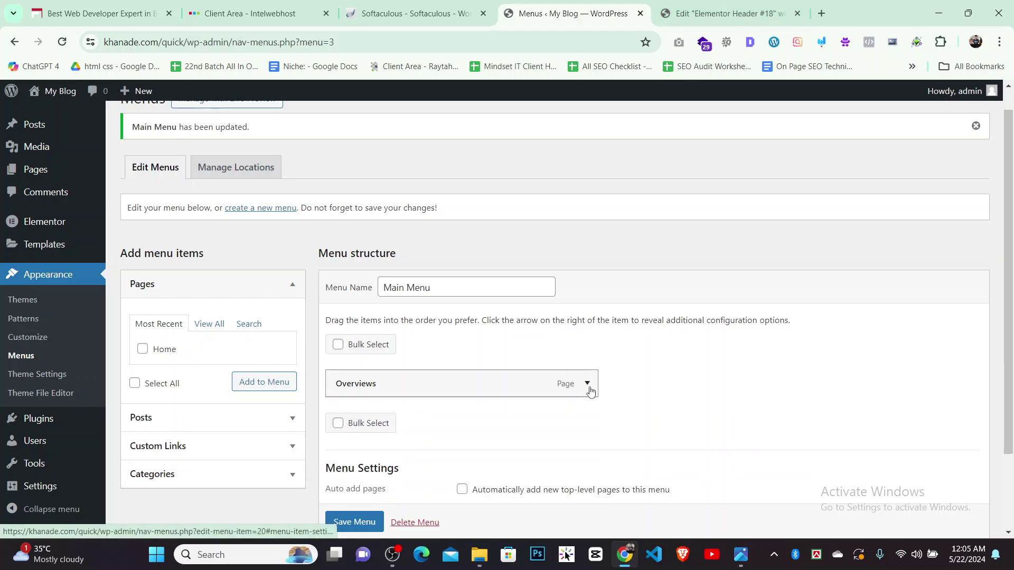
# Look at all available pages for the menu, then start a custom link with # as its URL
pyautogui.click(209, 325)
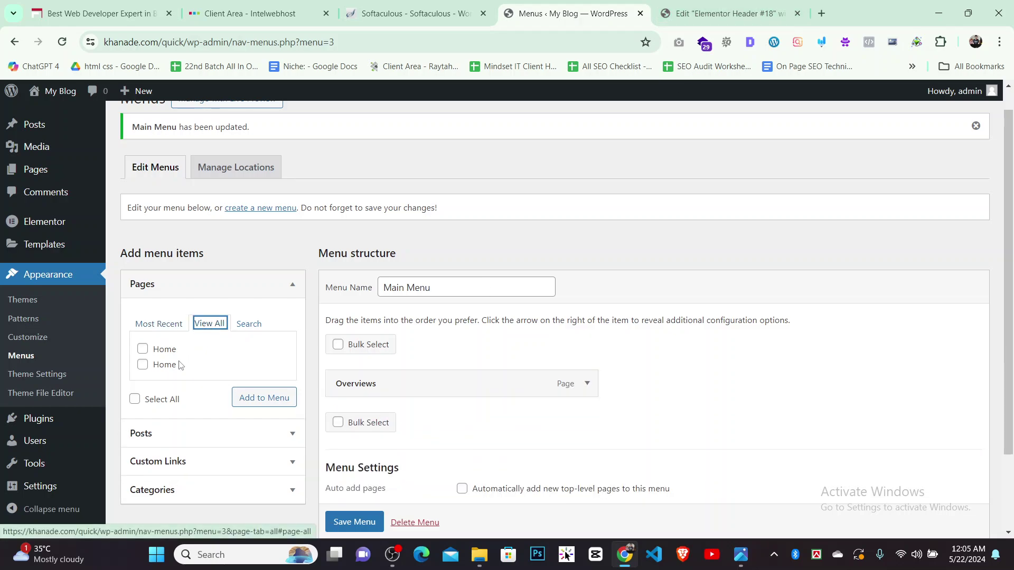
pyautogui.click(177, 324)
pyautogui.click(206, 445)
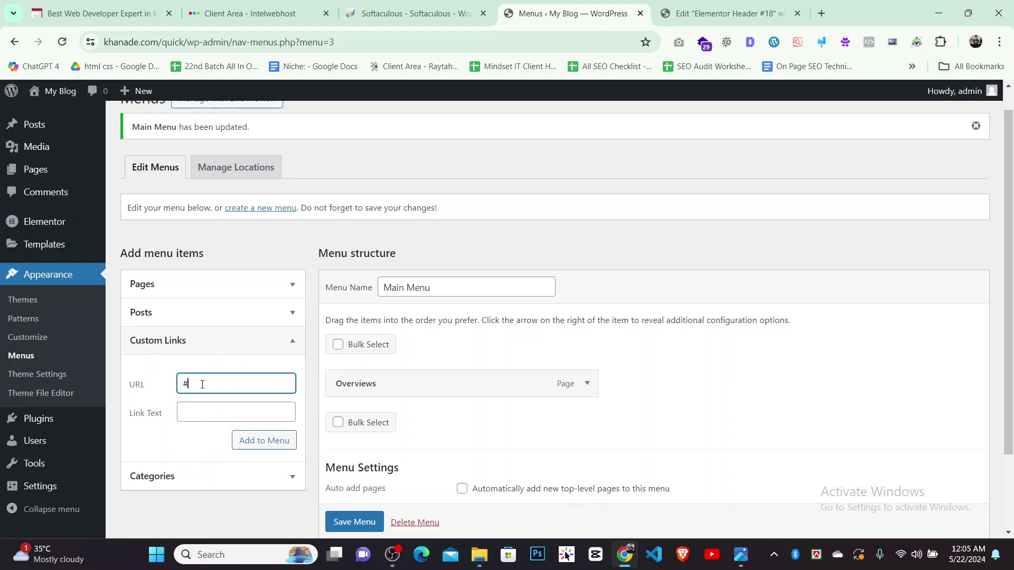
# Check quick.png for the second navigation item and add it to Main Menu as a custom link named Landings with # as URL
pyautogui.click(216, 408)
pyautogui.click(729, 13)
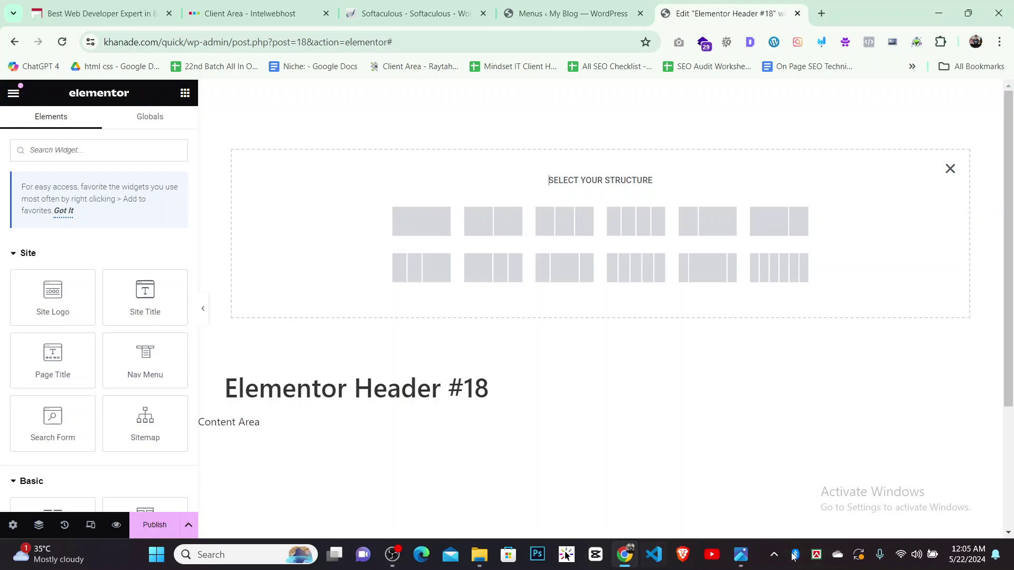
pyautogui.click(740, 555)
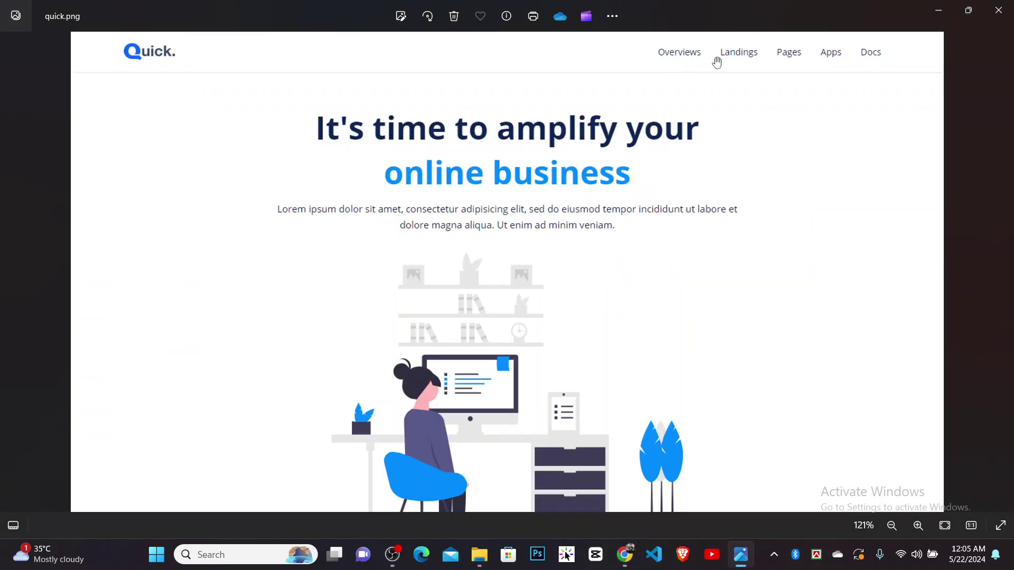
pyautogui.click(624, 554)
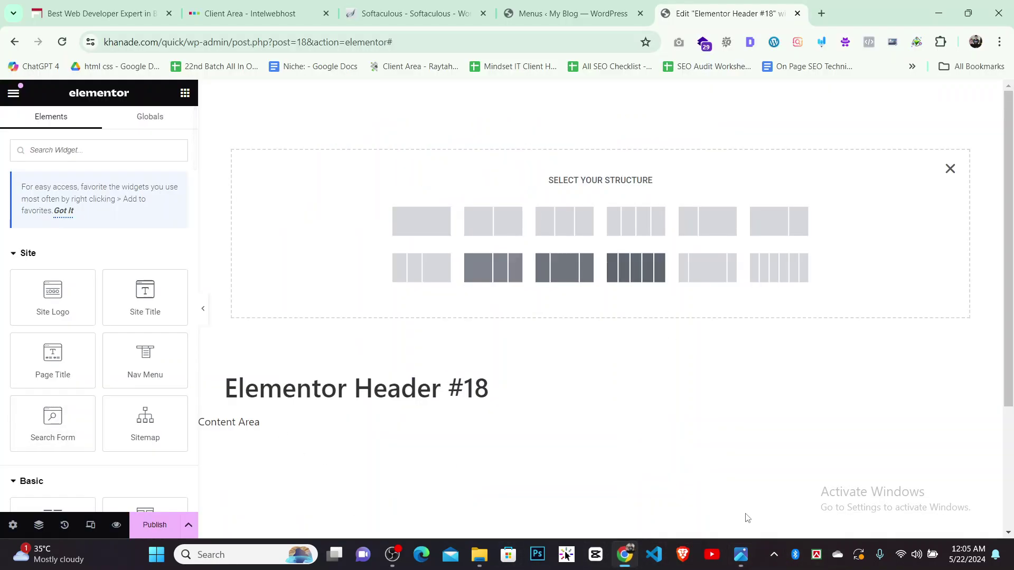
pyautogui.click(625, 564)
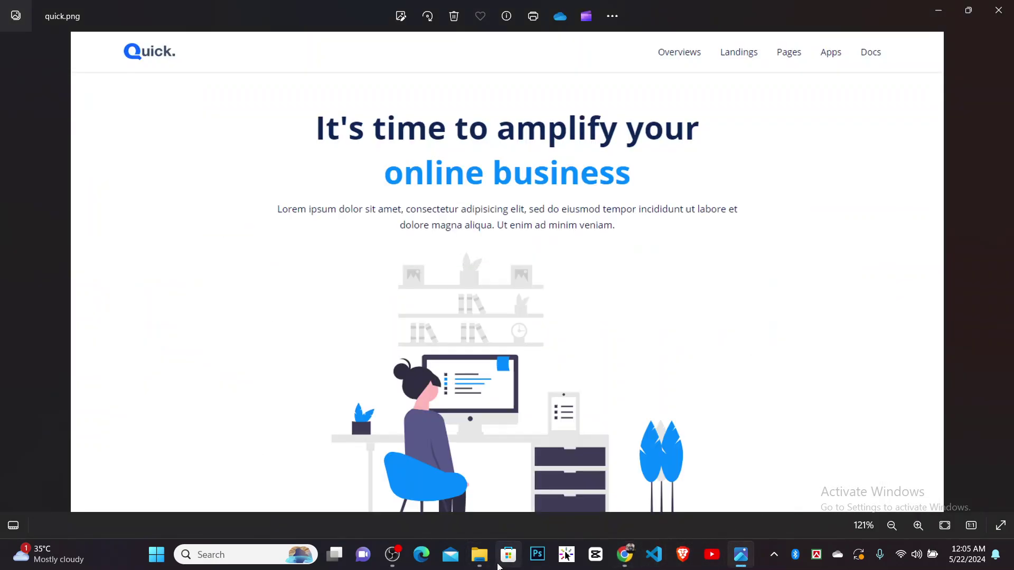
pyautogui.click(623, 559)
pyautogui.click(623, 560)
pyautogui.click(622, 560)
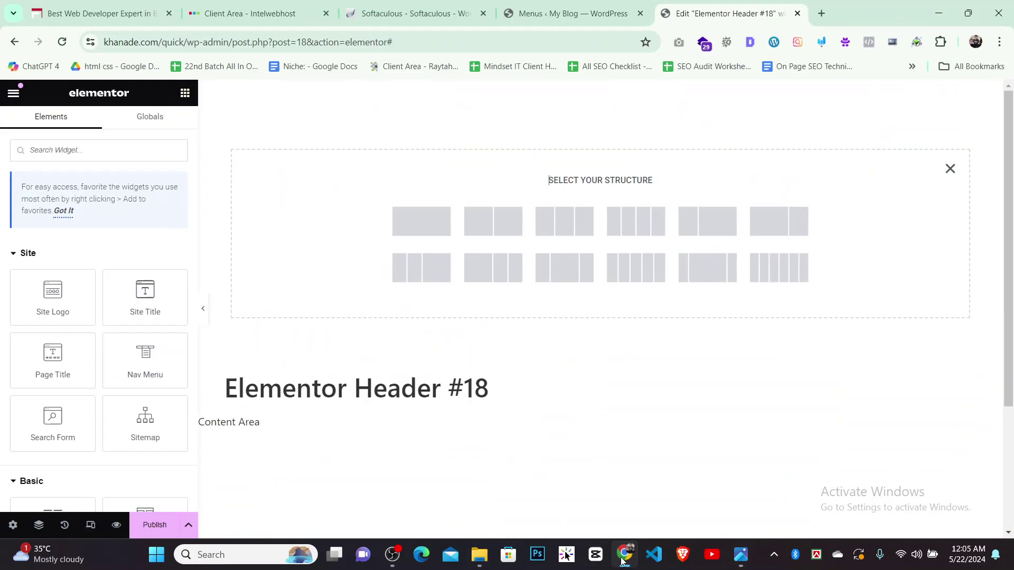
pyautogui.click(572, 13)
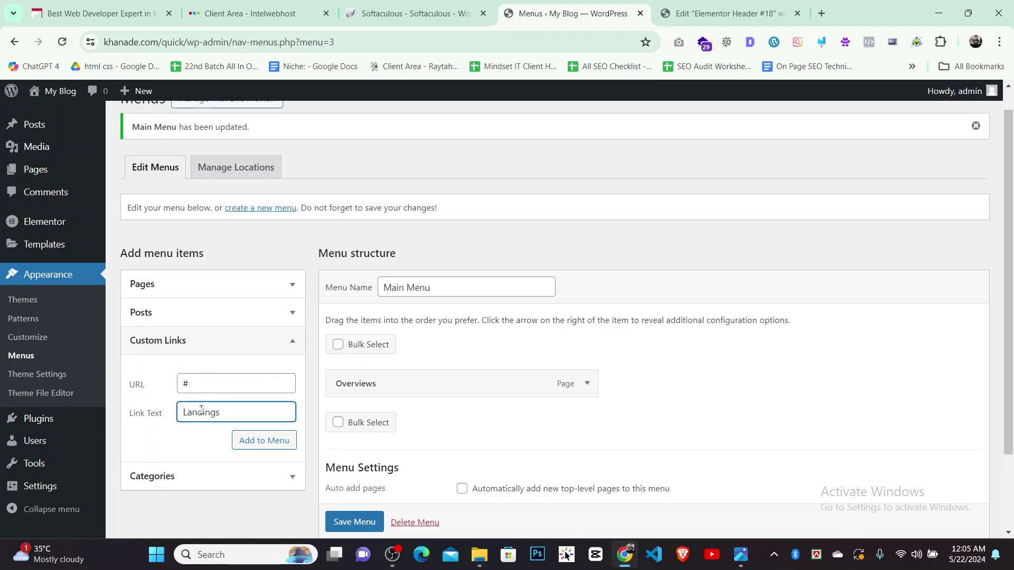
pyautogui.scroll(-2, 237, 370)
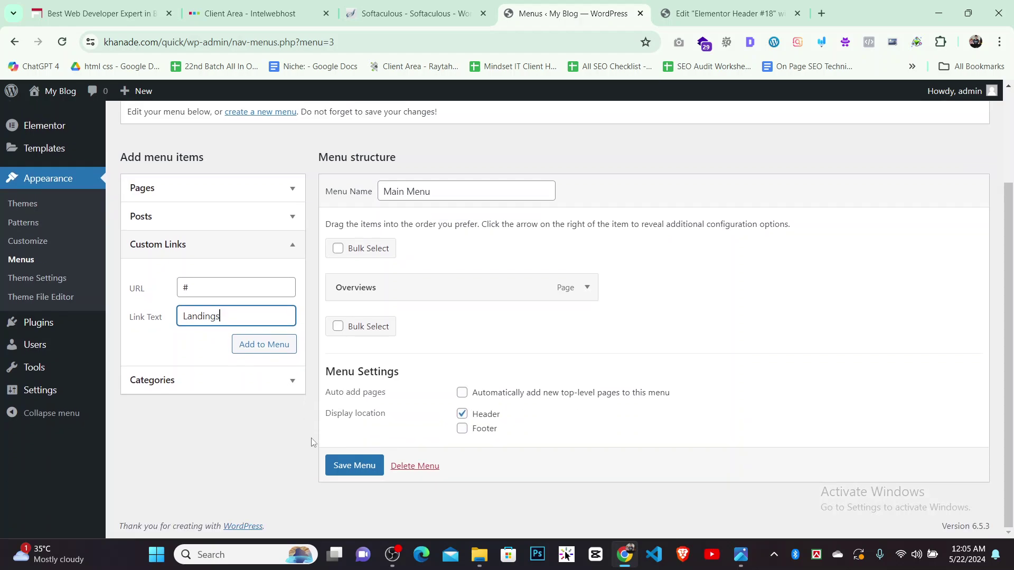
pyautogui.click(214, 244)
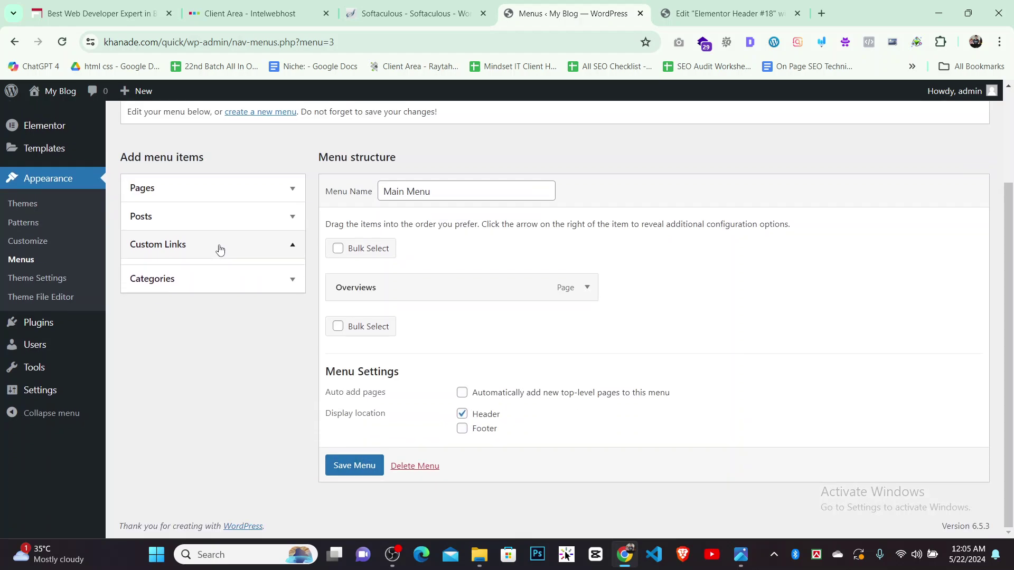
pyautogui.click(217, 246)
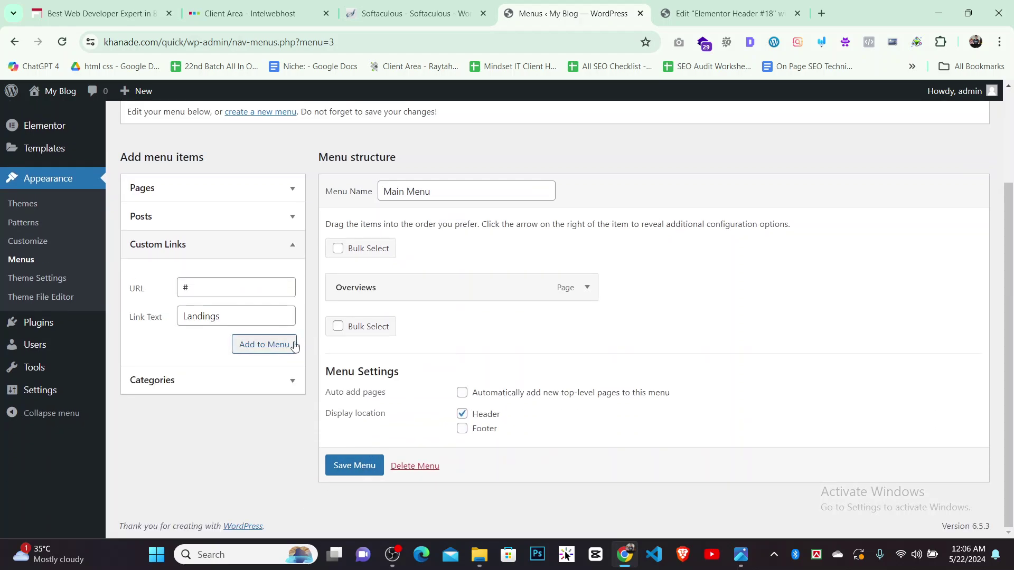
pyautogui.click(268, 344)
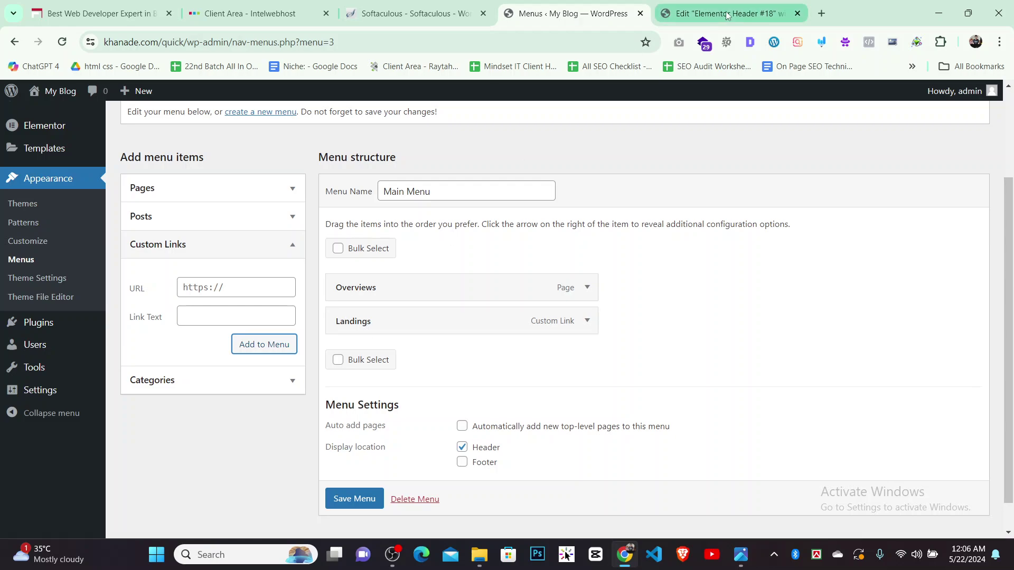
# Add a custom link named Apps with # as its URL to Main Menu
pyautogui.click(751, 561)
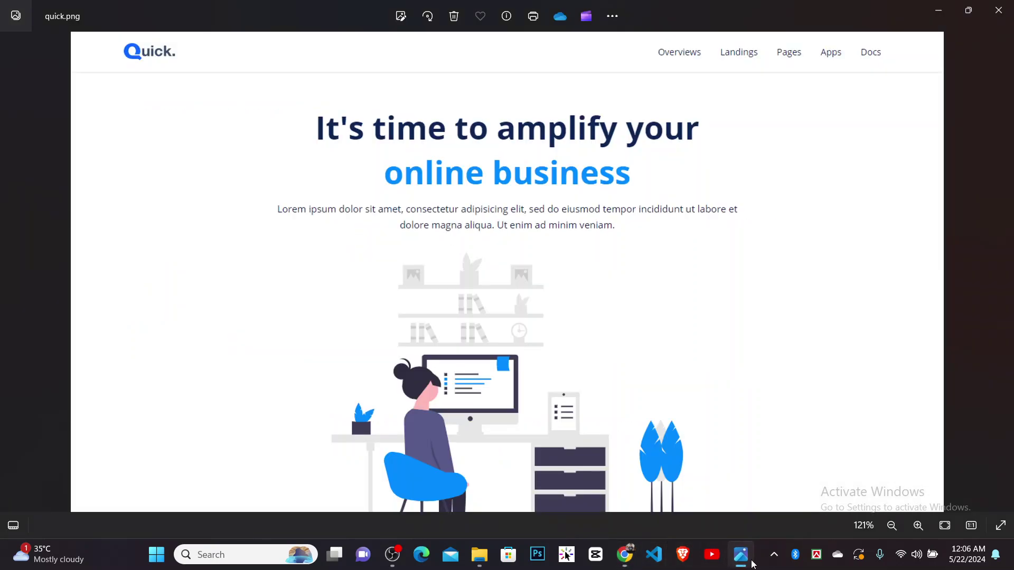
pyautogui.click(751, 563)
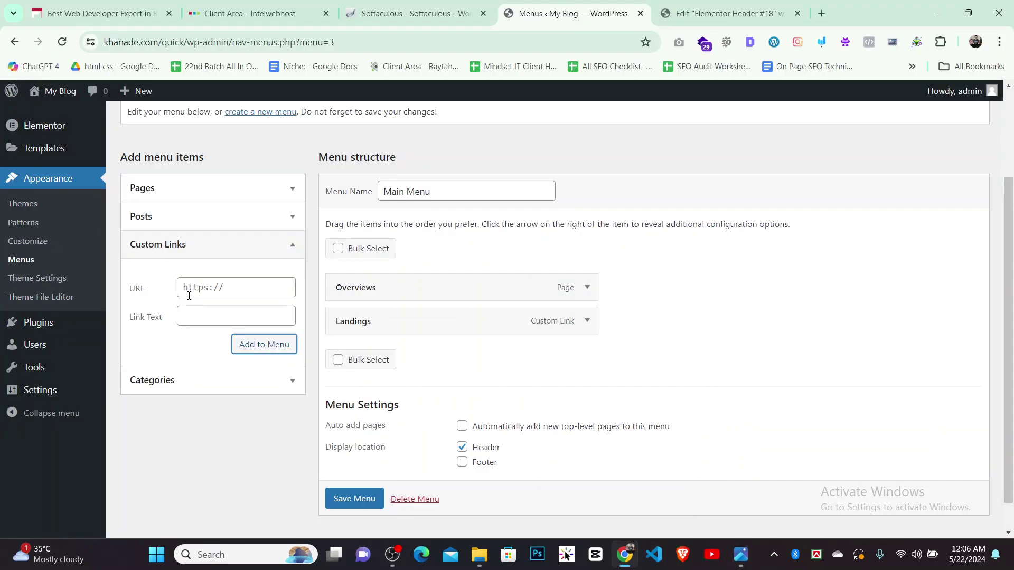
pyautogui.click(191, 287)
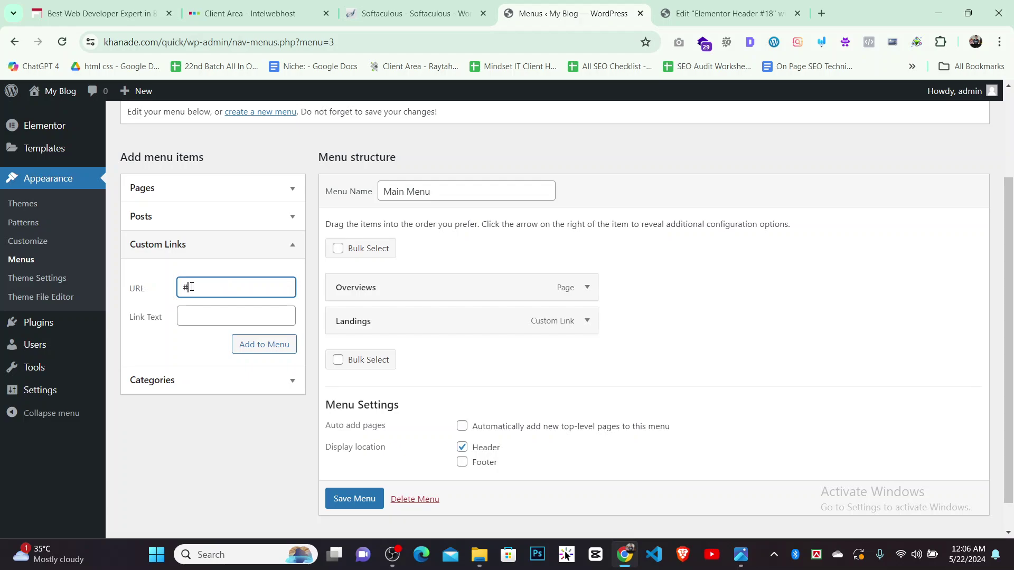
pyautogui.click(222, 310)
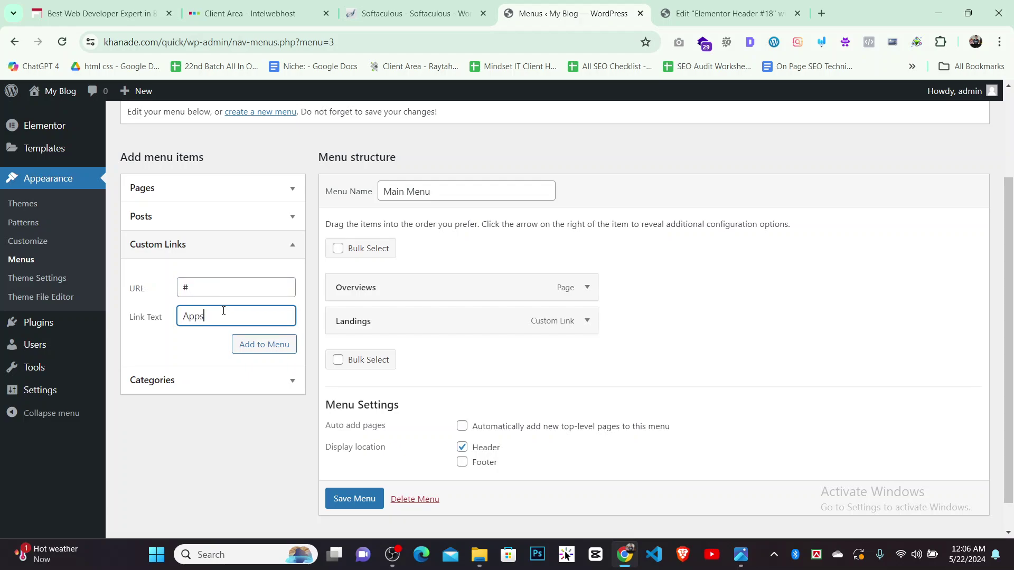
pyautogui.click(260, 343)
# Add the last item of quick.png's navigation to Main Menu as a custom link named Docs with # as URL
pyautogui.click(209, 288)
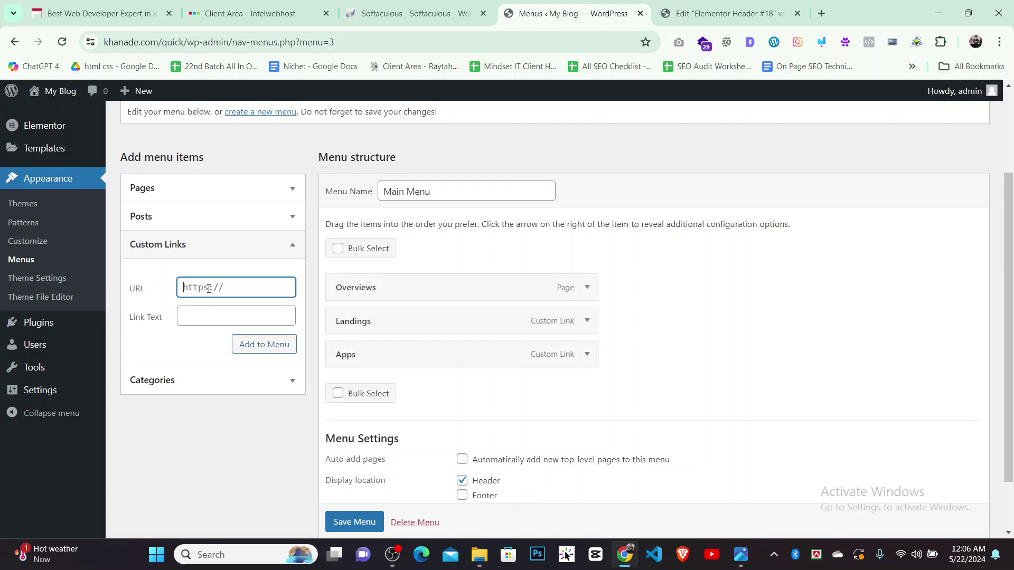
pyautogui.click(232, 320)
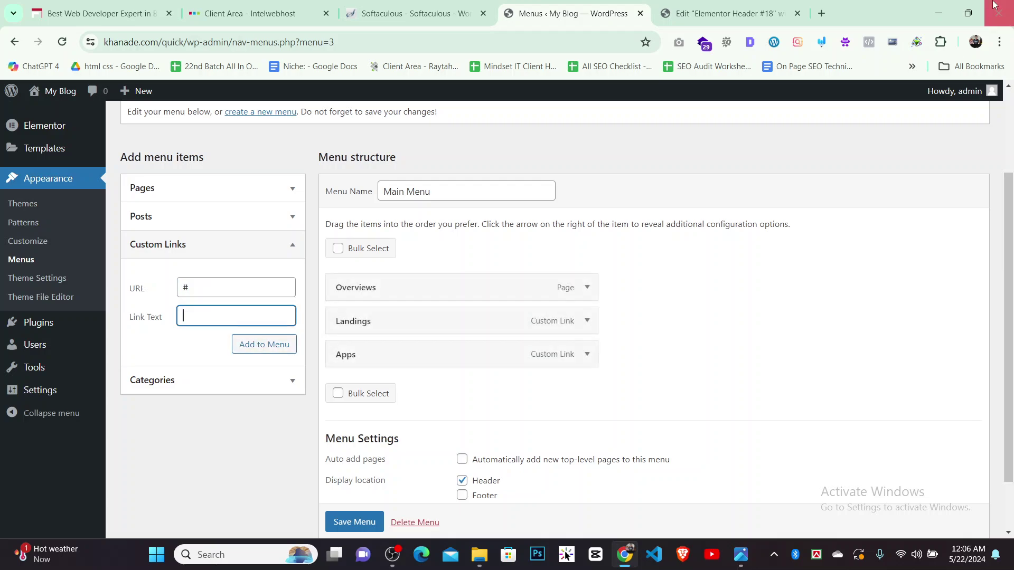
pyautogui.click(725, 13)
pyautogui.click(603, 7)
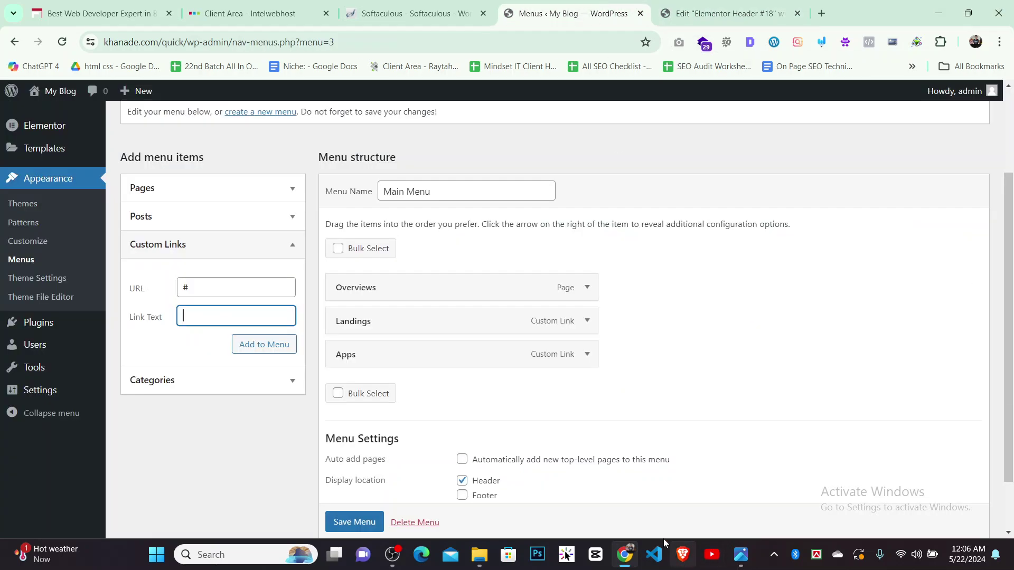
pyautogui.click(626, 556)
pyautogui.click(627, 557)
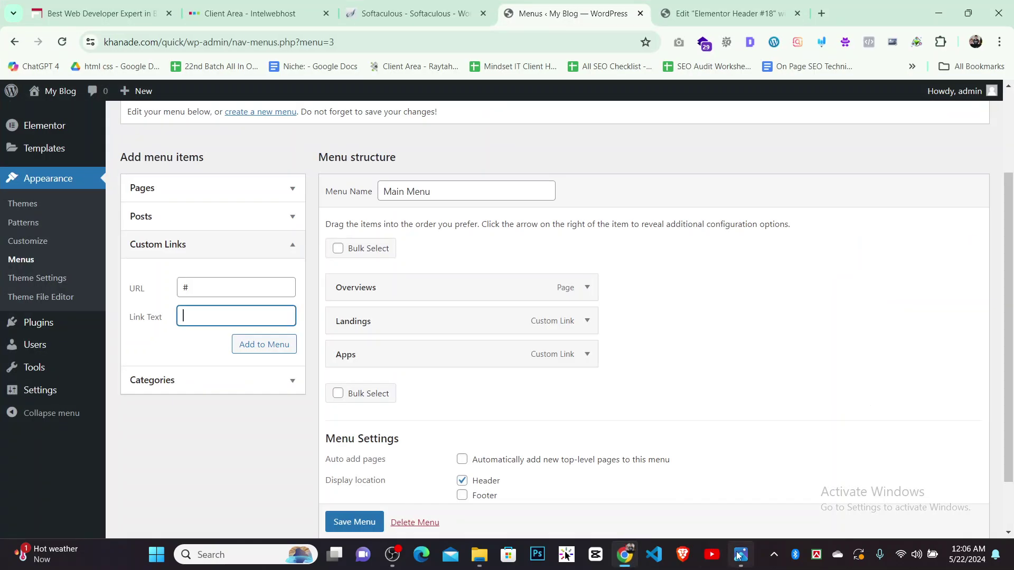
pyautogui.click(739, 555)
pyautogui.click(738, 556)
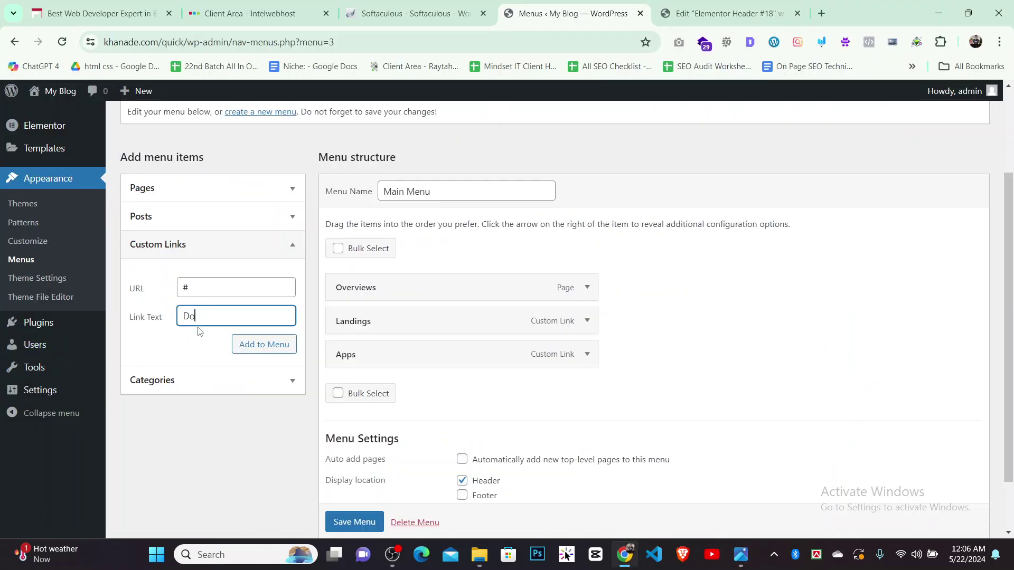
pyautogui.click(287, 346)
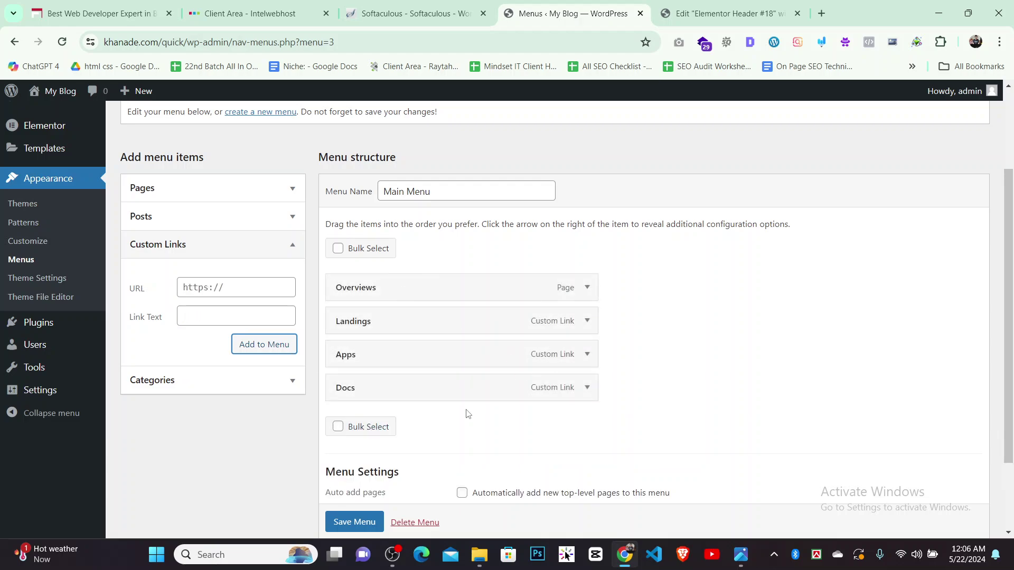
# Compare the Main Menu items with quick.png and save the menu
pyautogui.click(624, 561)
pyautogui.click(624, 563)
pyautogui.scroll(-2, 416, 447)
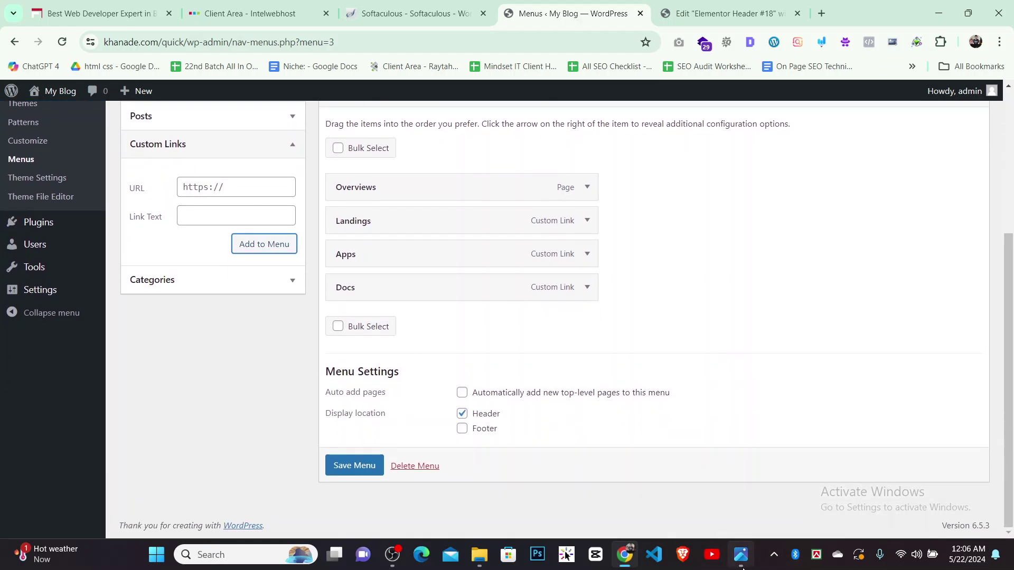
pyautogui.click(743, 569)
pyautogui.click(742, 568)
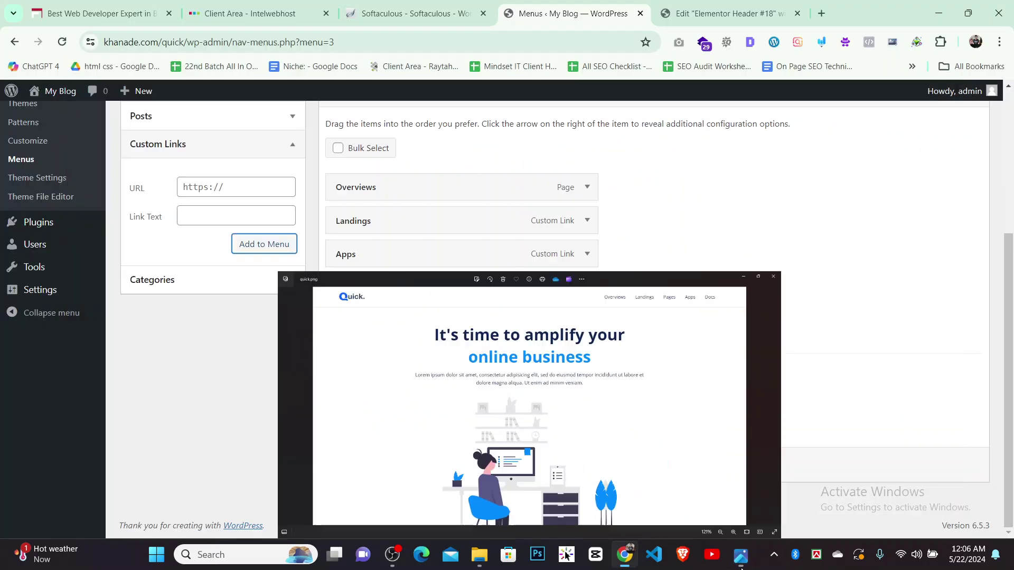
pyautogui.click(368, 467)
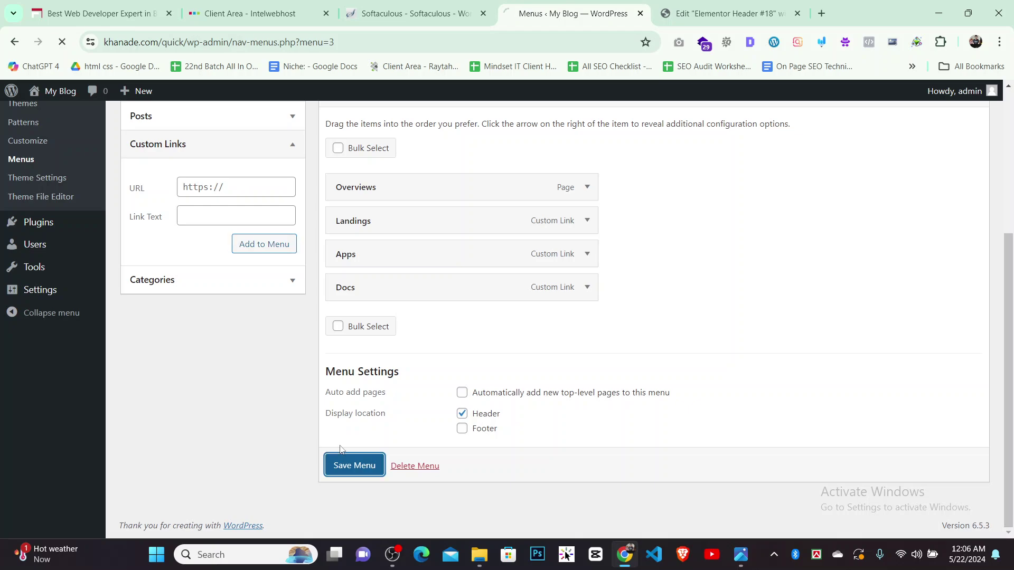
# Return to the Elementor header editor and add a section with a narrow and a wide column, making the narrow first column slightly narrower
pyautogui.scroll(-4, 590, 368)
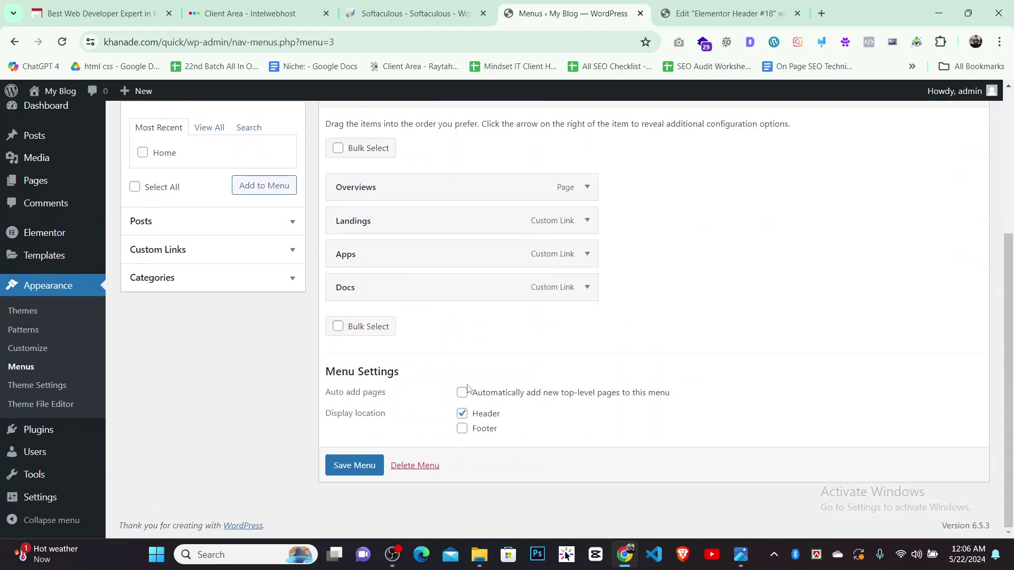
pyautogui.scroll(4, 107, 246)
pyautogui.moveTo(64, 197)
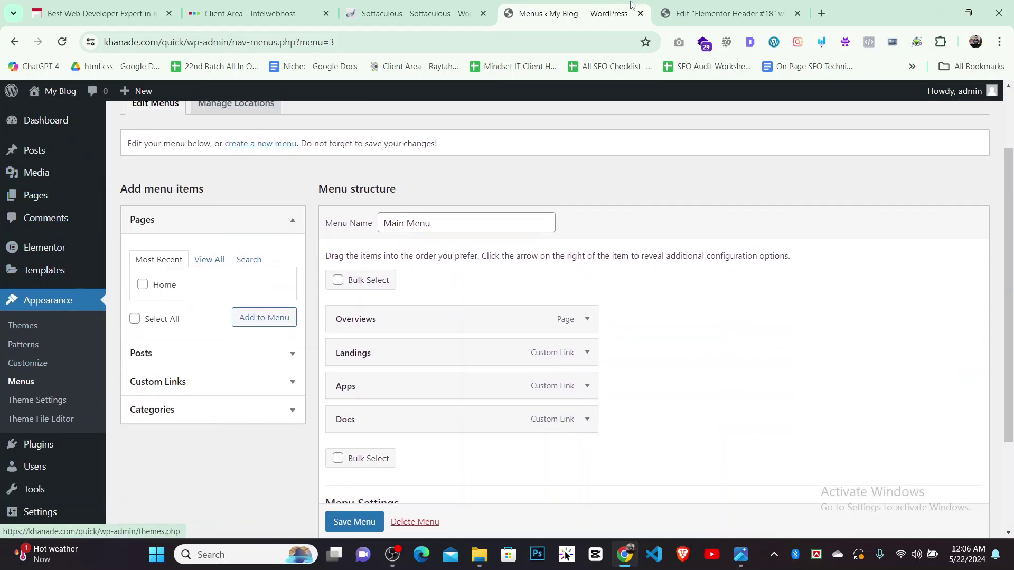
pyautogui.click(705, 4)
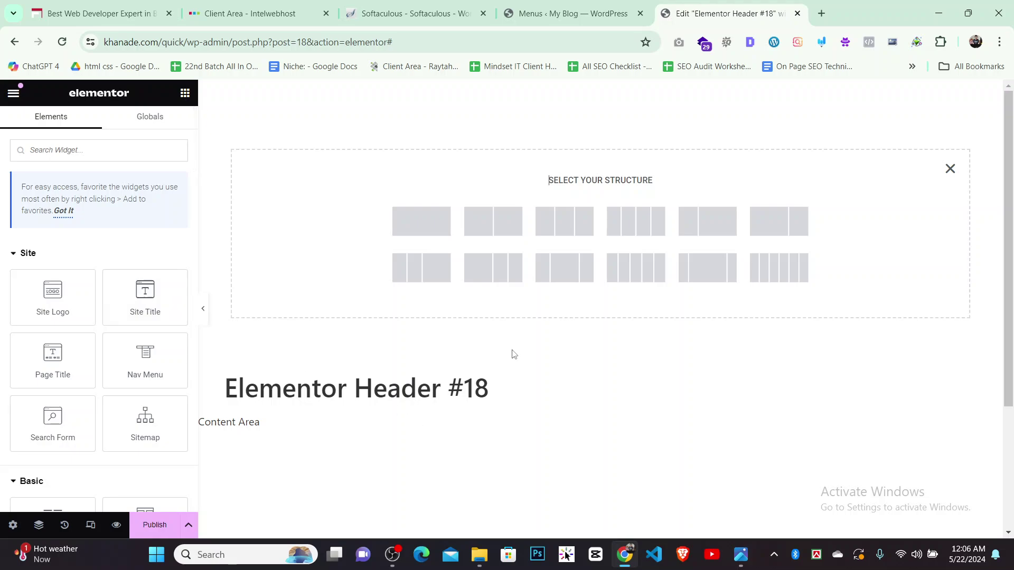
pyautogui.click(733, 223)
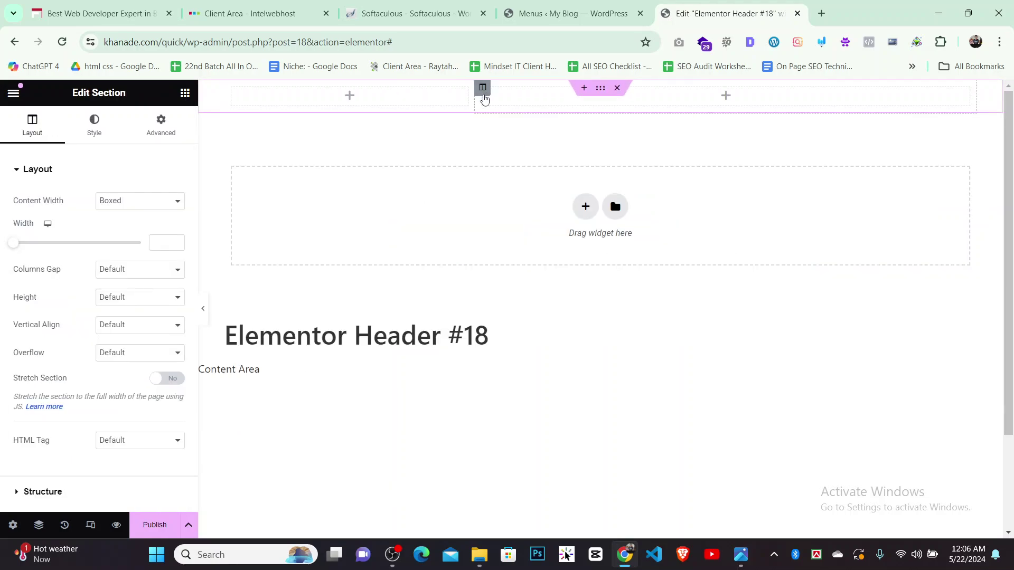
pyautogui.moveTo(473, 96); pyautogui.dragTo(452, 95)
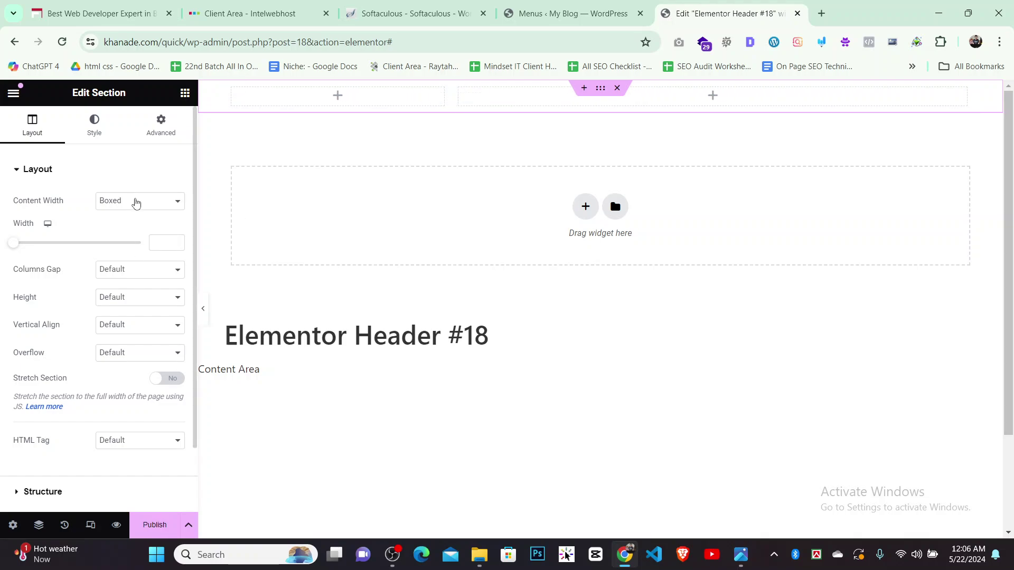
# Try Full Width as the header section's content width, then restore Boxed
pyautogui.click(136, 203)
pyautogui.click(142, 224)
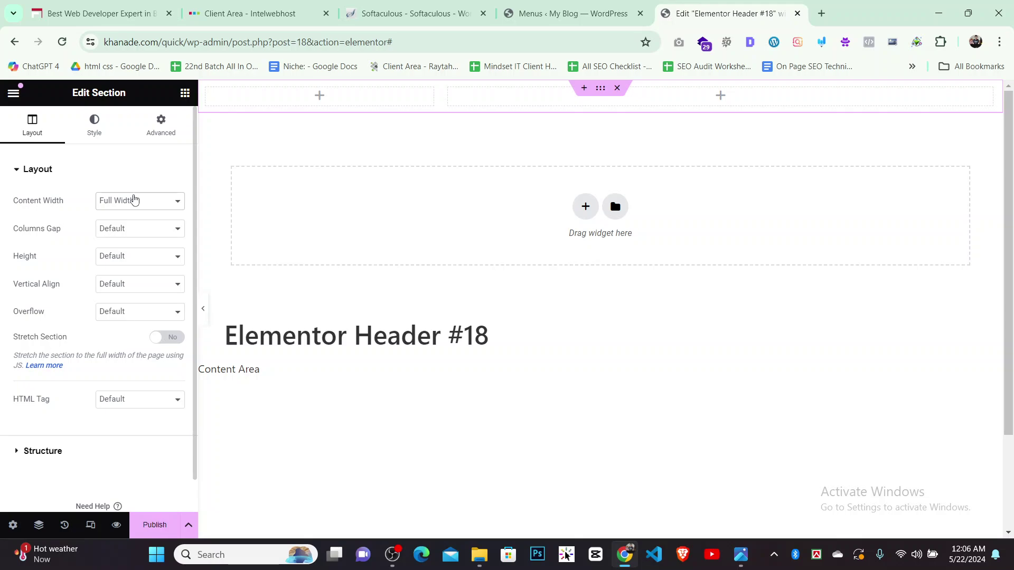
pyautogui.click(134, 200)
pyautogui.click(135, 215)
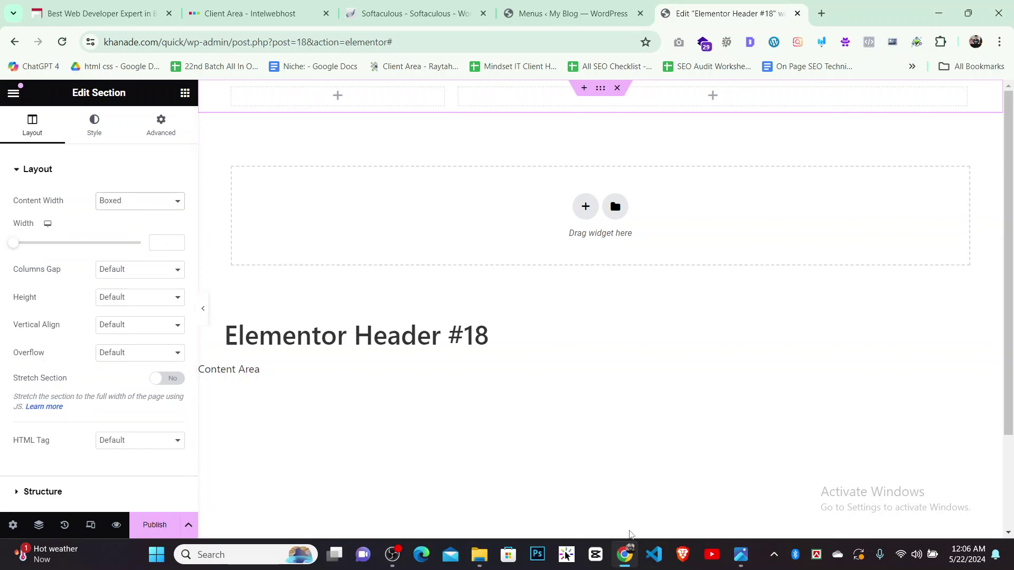
# Check the header in quick.png and insert an Image widget with logo.jpg from the media library in the section's narrow first column
pyautogui.click(735, 559)
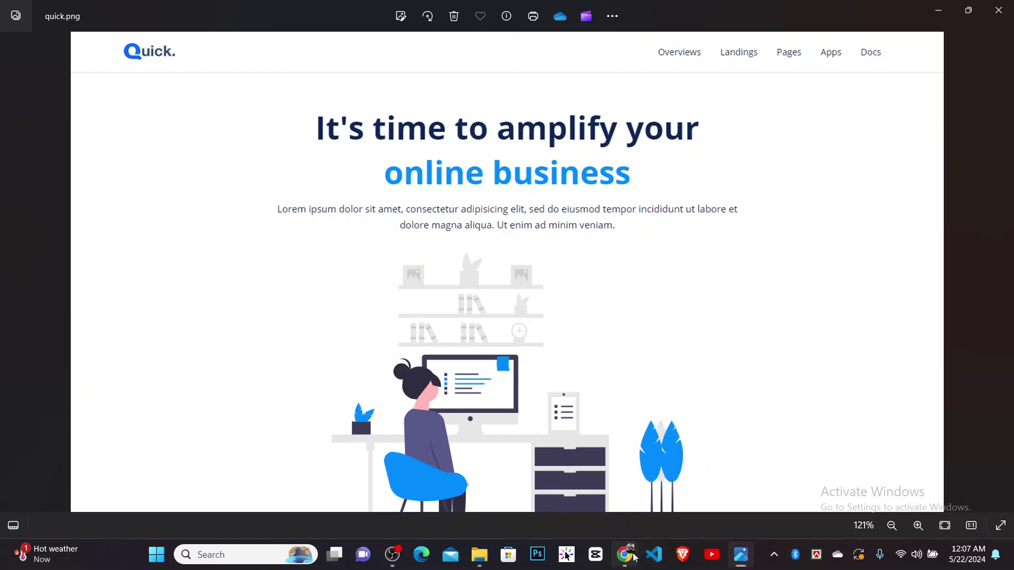
pyautogui.click(625, 554)
pyautogui.click(183, 94)
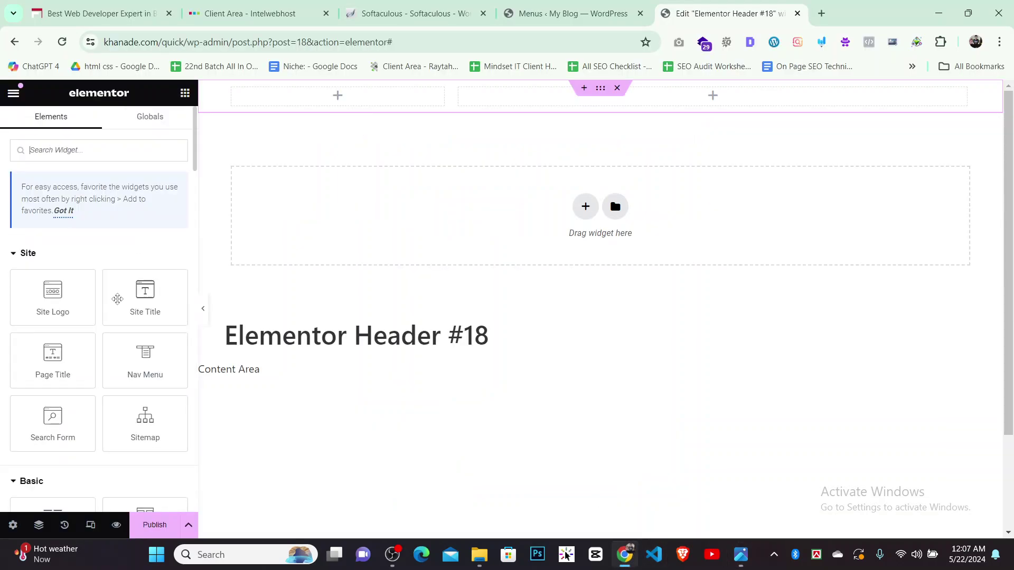
pyautogui.scroll(-4, 132, 406)
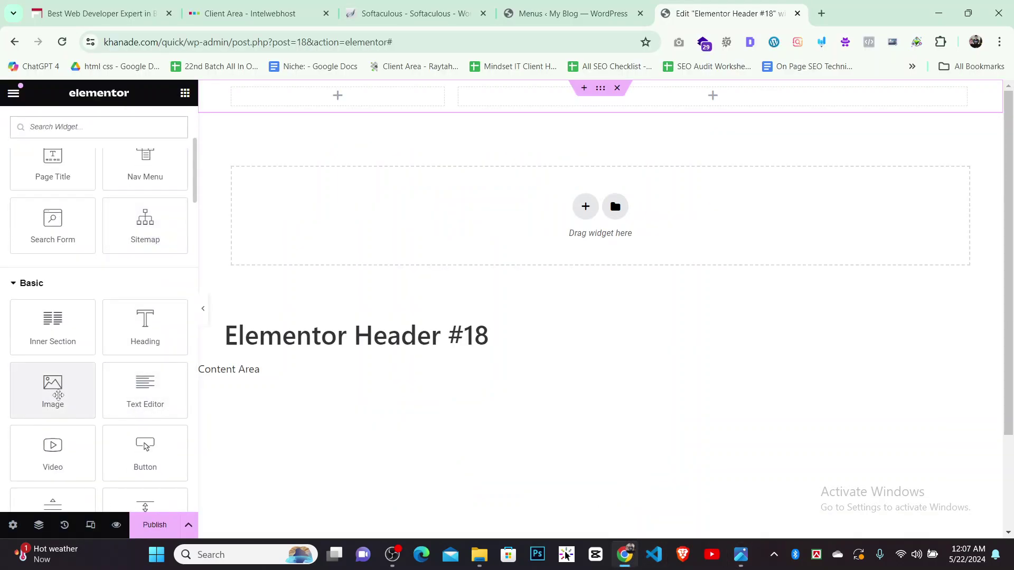
pyautogui.moveTo(53, 388); pyautogui.dragTo(362, 102)
pyautogui.click(121, 233)
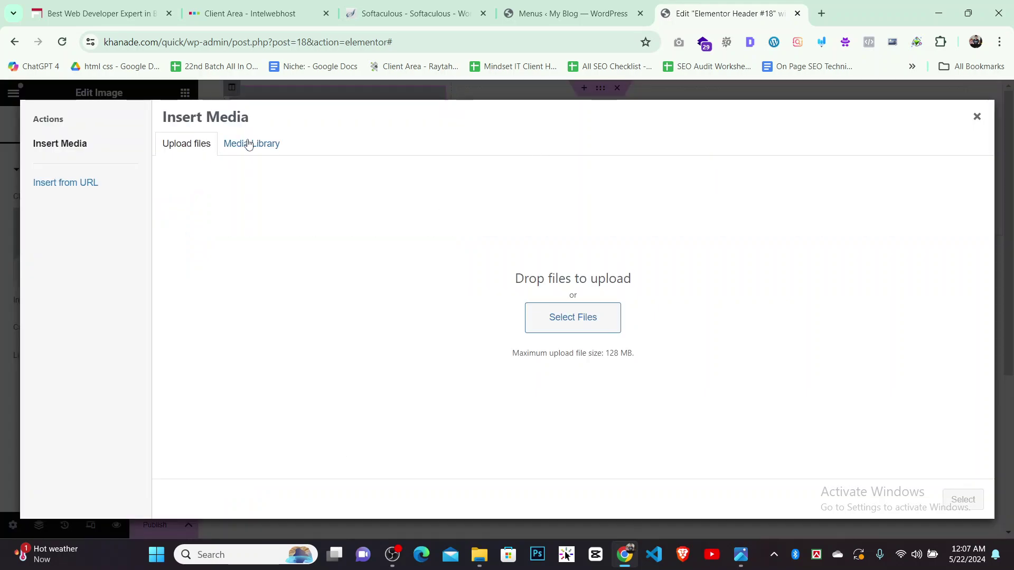
pyautogui.click(249, 145)
pyautogui.click(308, 259)
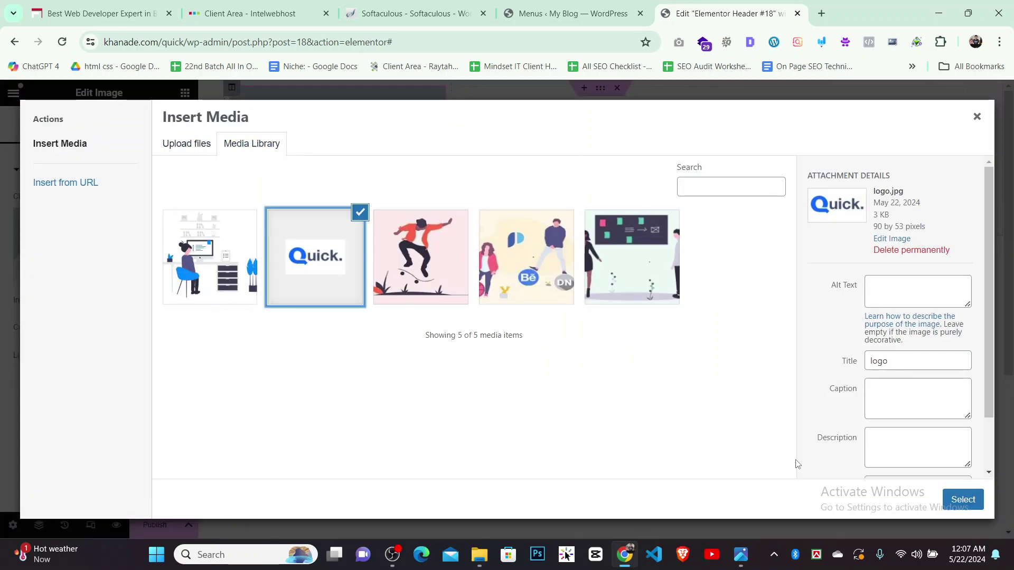
pyautogui.click(963, 499)
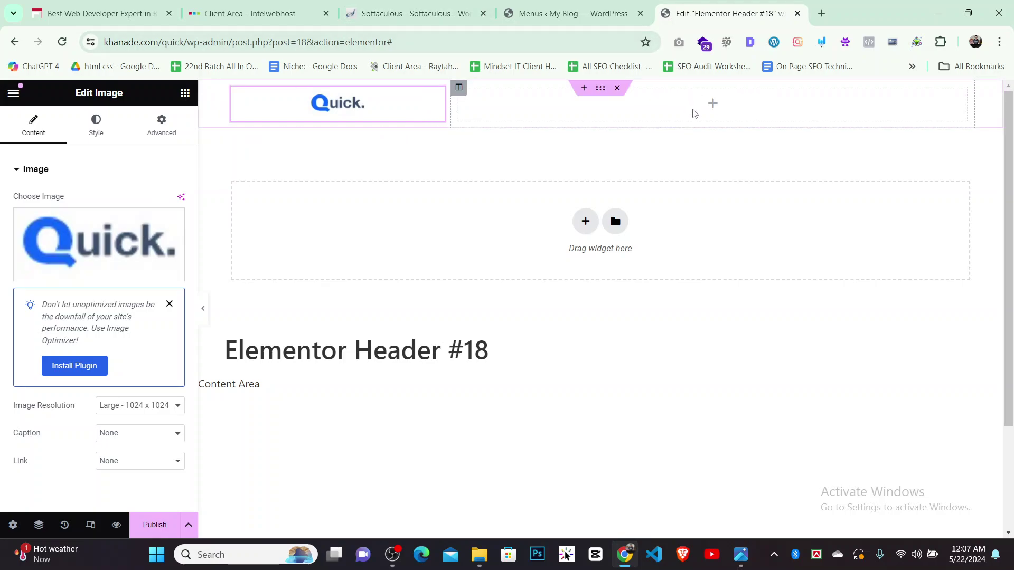
# Find the Nav Menu widget and place it in the header section's wide second column
pyautogui.click(185, 94)
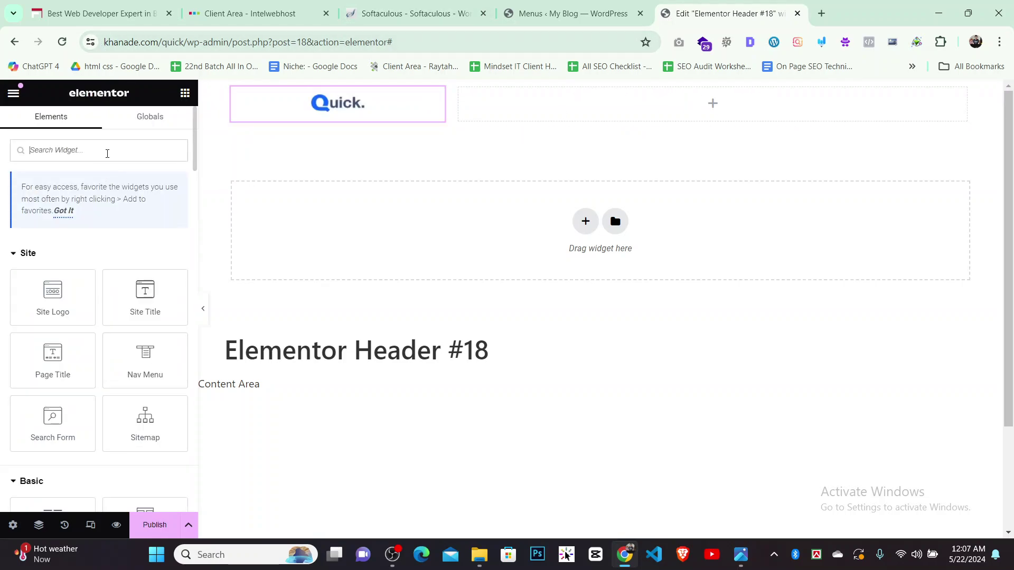
pyautogui.write('nav')
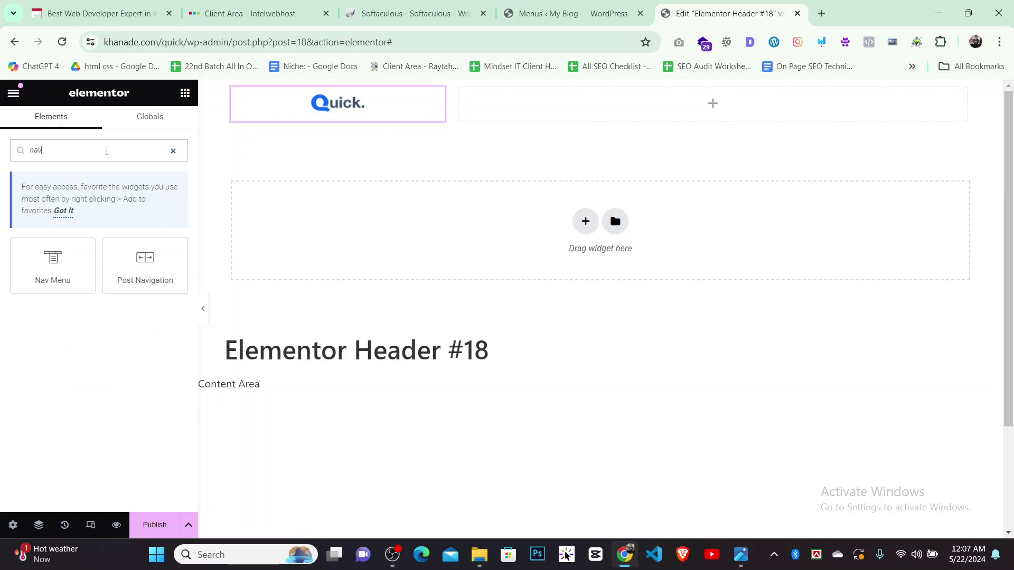
pyautogui.moveTo(52, 280); pyautogui.dragTo(660, 137)
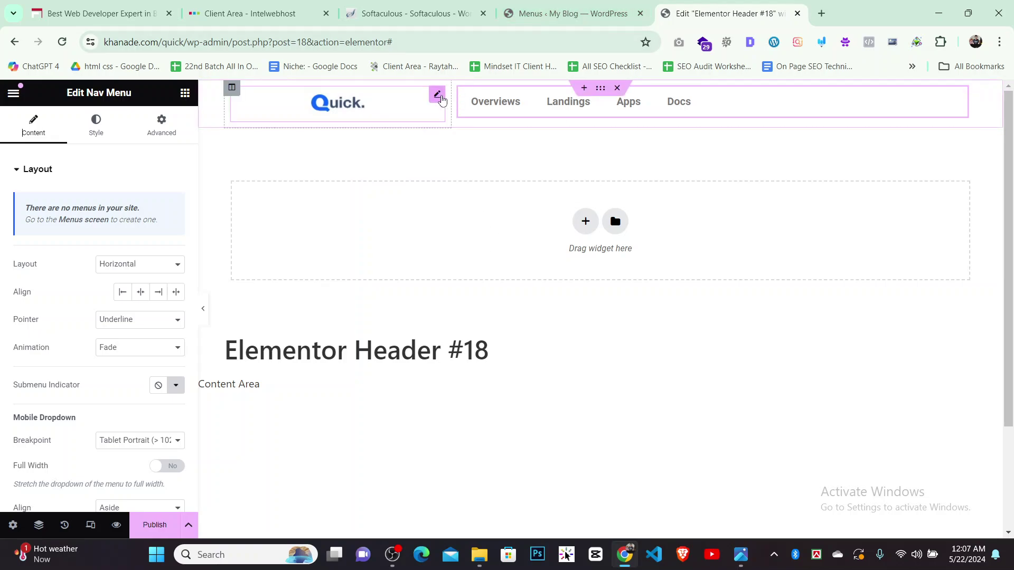
# Set the vertical alignment of the logo's column to Middle
pyautogui.click(351, 108)
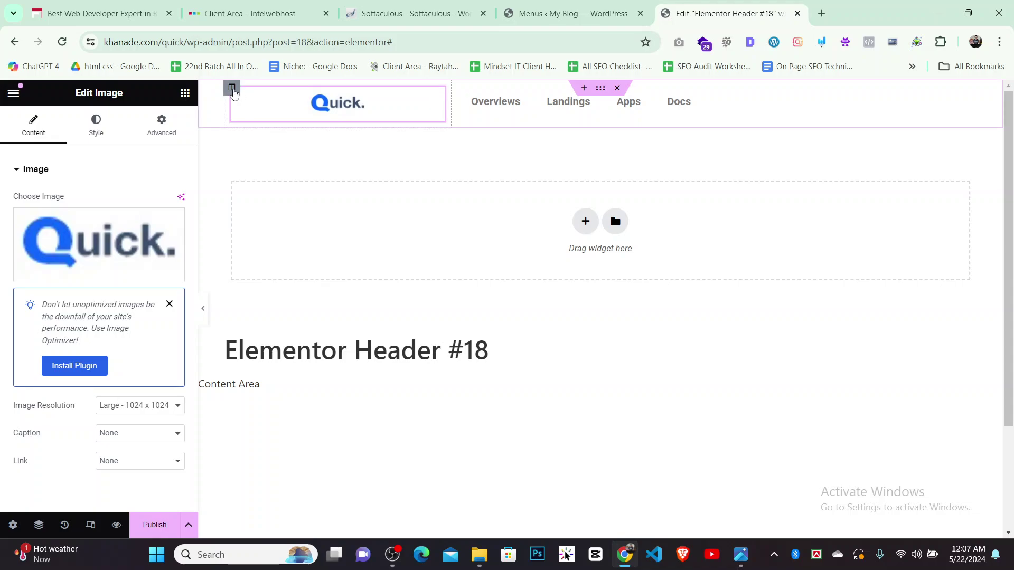
pyautogui.click(232, 87)
pyautogui.click(159, 227)
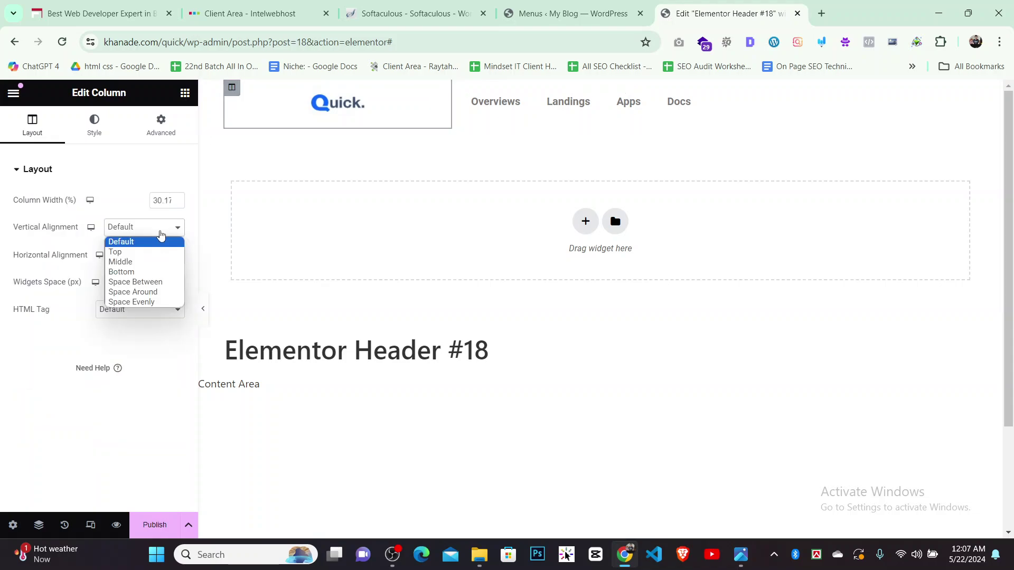
pyautogui.click(142, 262)
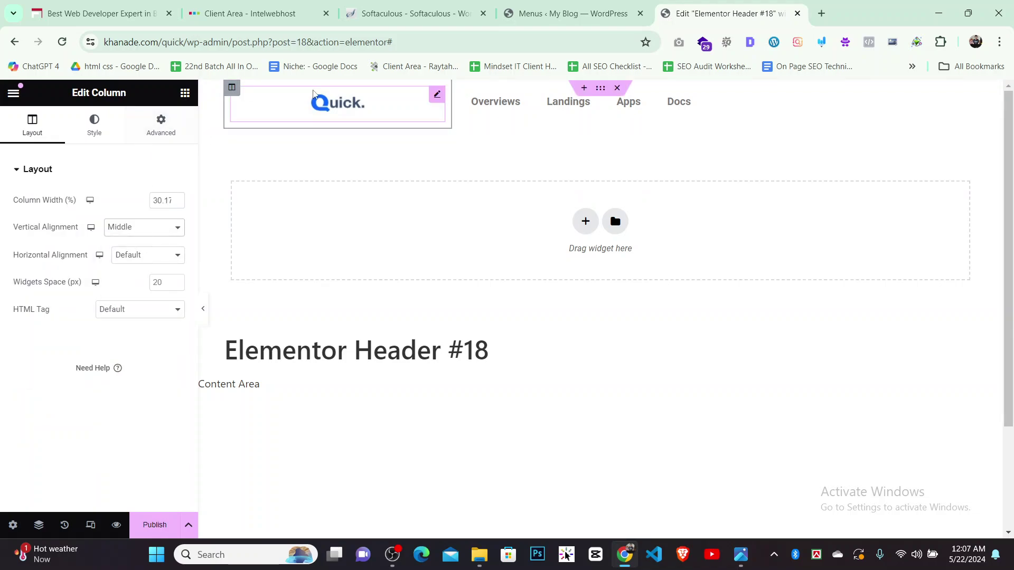
# Align the logo image left within its column and the nav menu right within the wide column
pyautogui.click(338, 103)
pyautogui.scroll(-1, 123, 402)
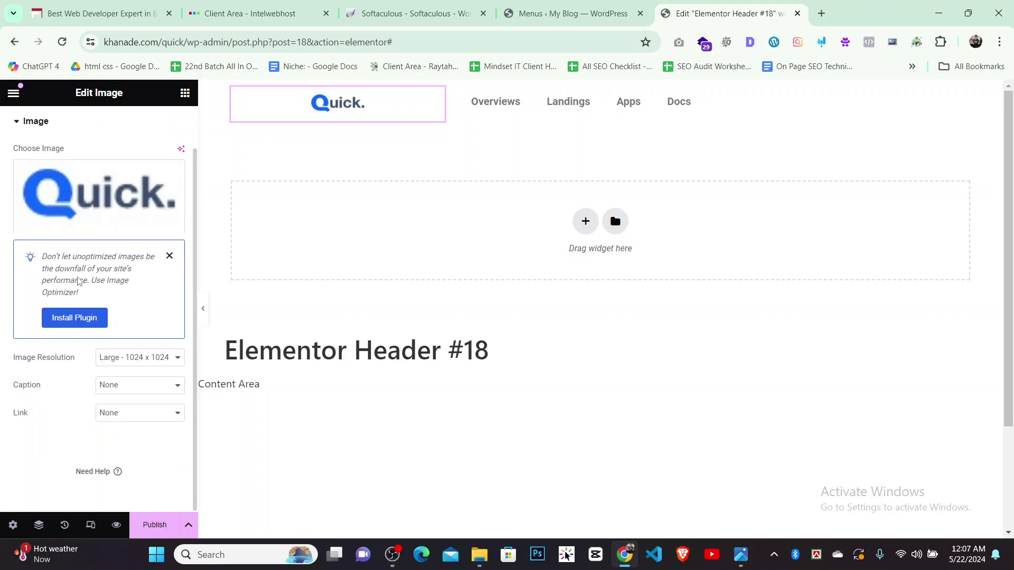
pyautogui.scroll(1, 80, 281)
pyautogui.click(93, 132)
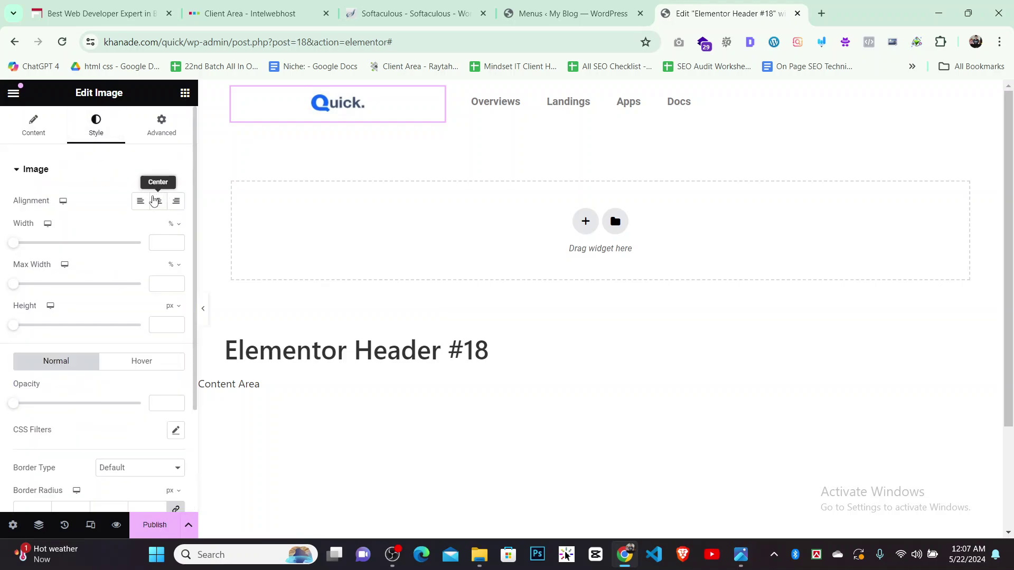
pyautogui.click(140, 203)
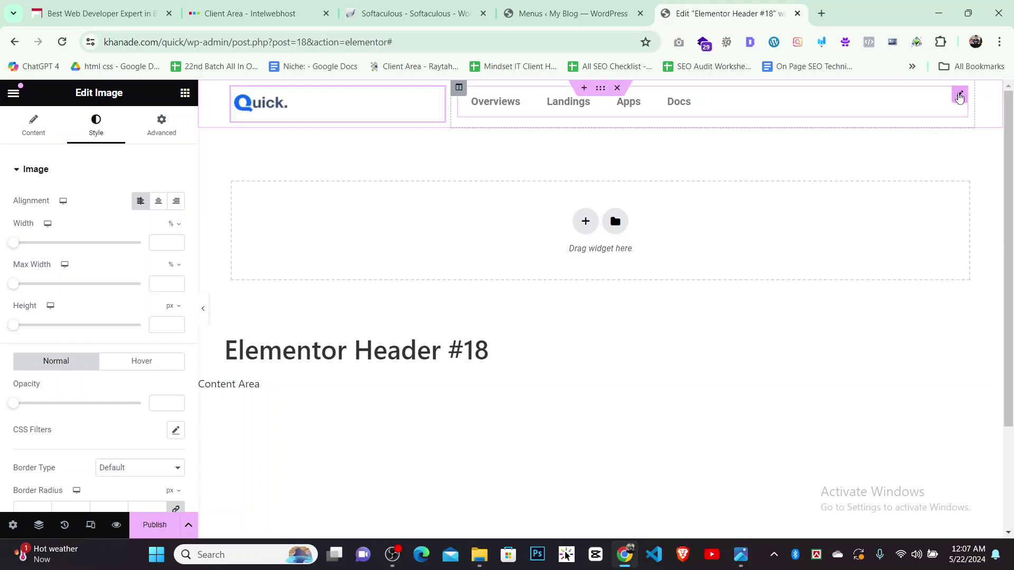
pyautogui.click(959, 94)
pyautogui.click(158, 292)
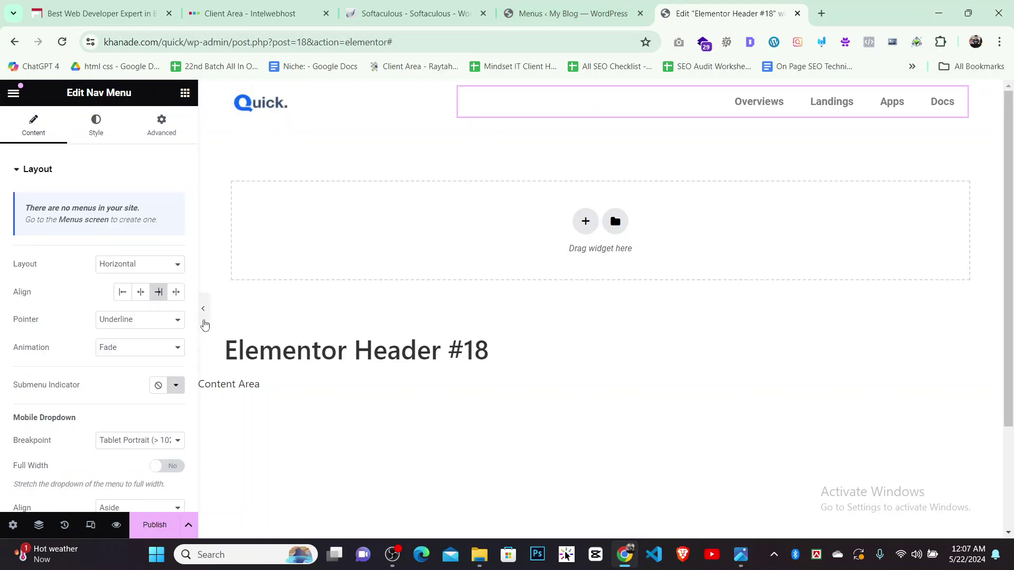
# Preview the header without the editing controls, compare its layout with quick.png, and return to editing
pyautogui.click(205, 324)
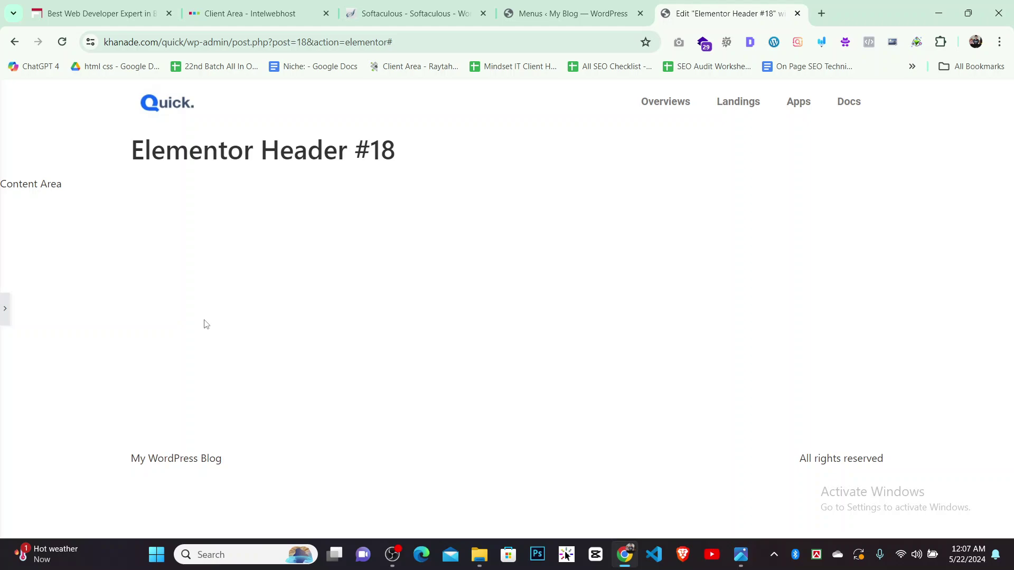
pyautogui.click(747, 563)
pyautogui.click(747, 563)
pyautogui.click(746, 564)
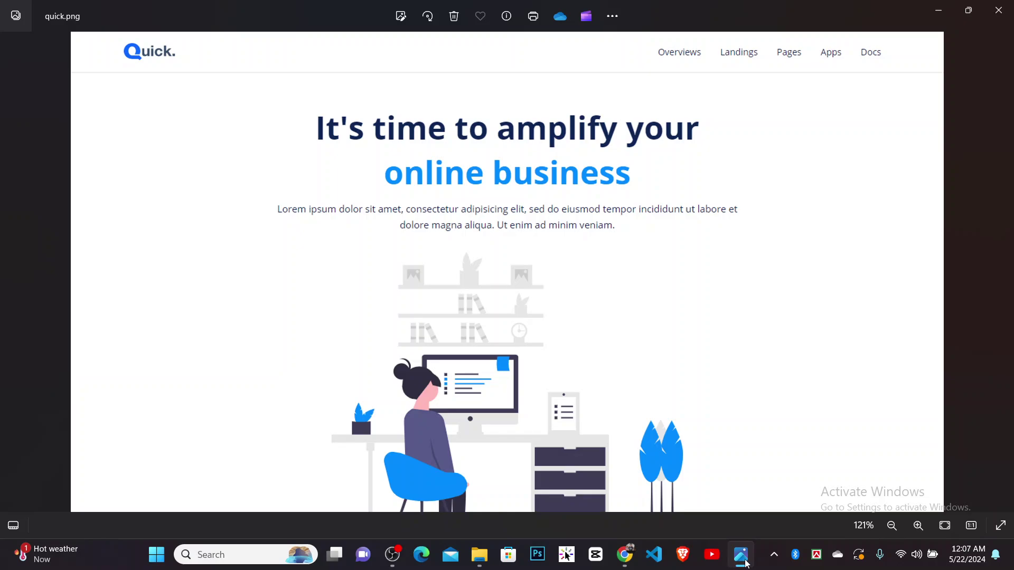
pyautogui.click(746, 564)
pyautogui.click(746, 564)
pyautogui.click(746, 564)
pyautogui.click(4, 316)
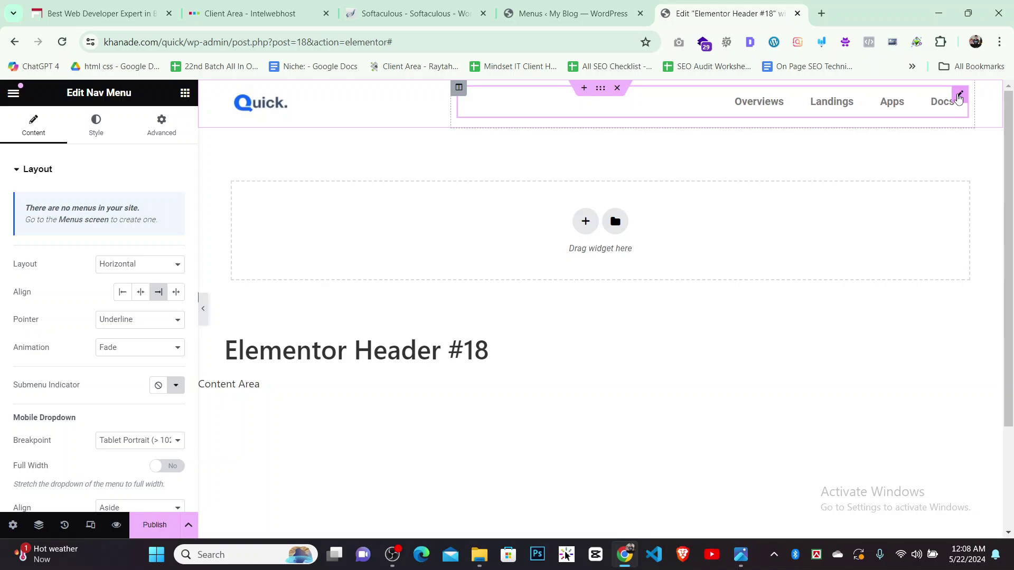
# Open the nav menu's style settings and examine the menu text colour up close in quick.png
pyautogui.scroll(-3, 105, 305)
pyautogui.scroll(3, 106, 174)
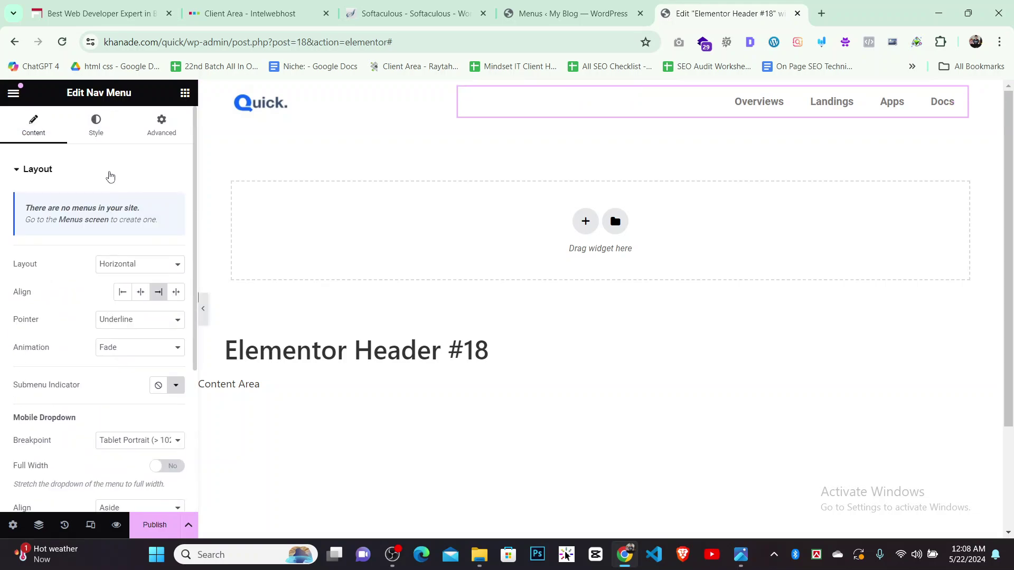
pyautogui.click(98, 138)
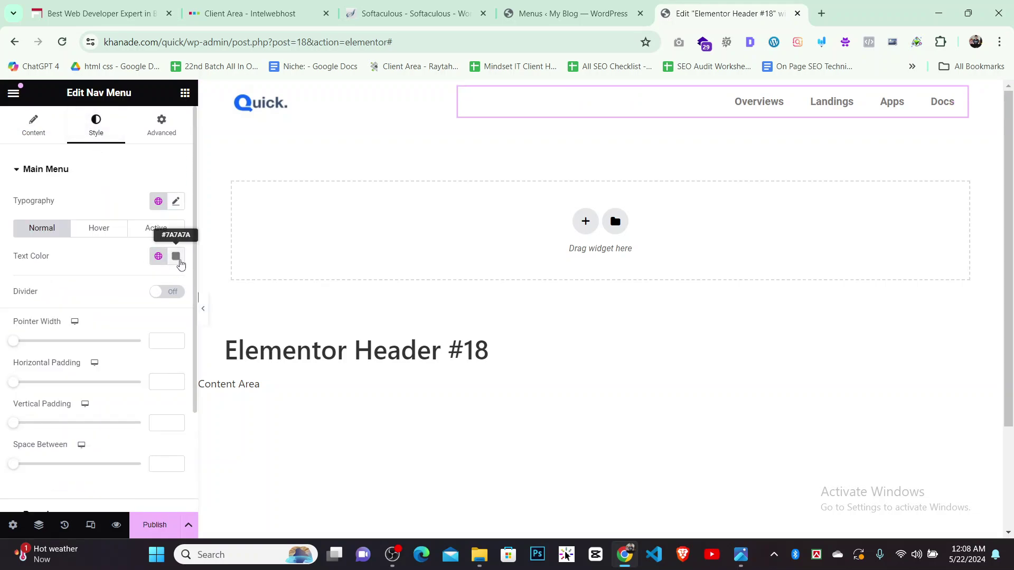
pyautogui.click(740, 555)
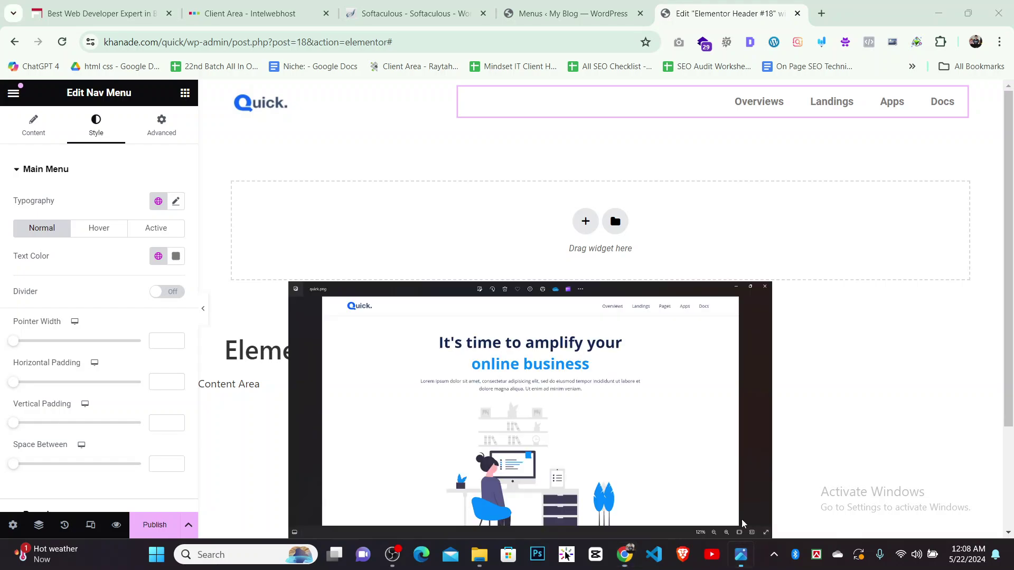
pyautogui.scroll(8, 705, 58)
pyautogui.scroll(2, 706, 77)
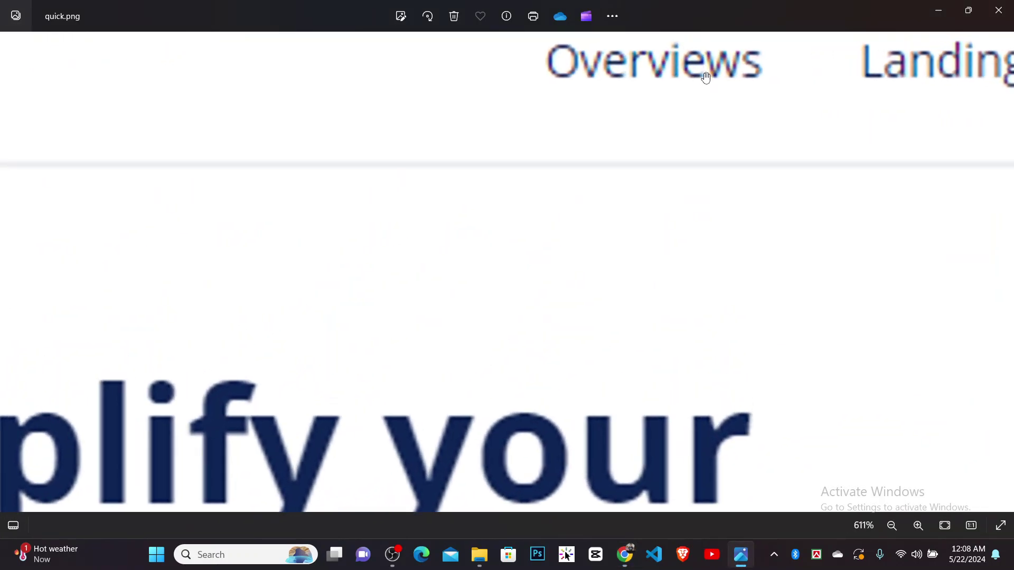
pyautogui.scroll(-5, 687, 68)
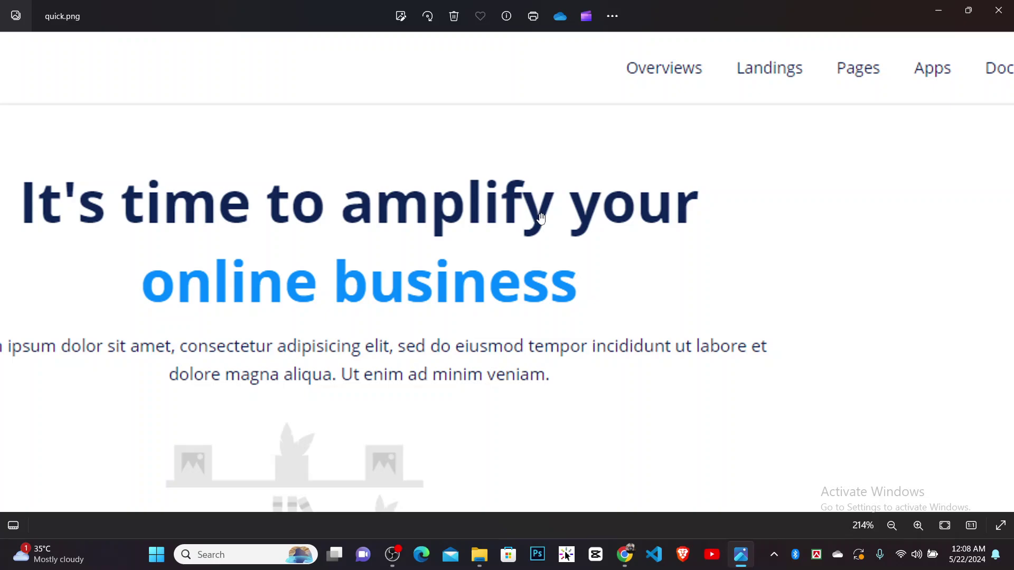
# Launch the Pixie colour picker over quick.png and sample the dark navy colour of the "It's time to amplify your" heading
pyautogui.click(774, 554)
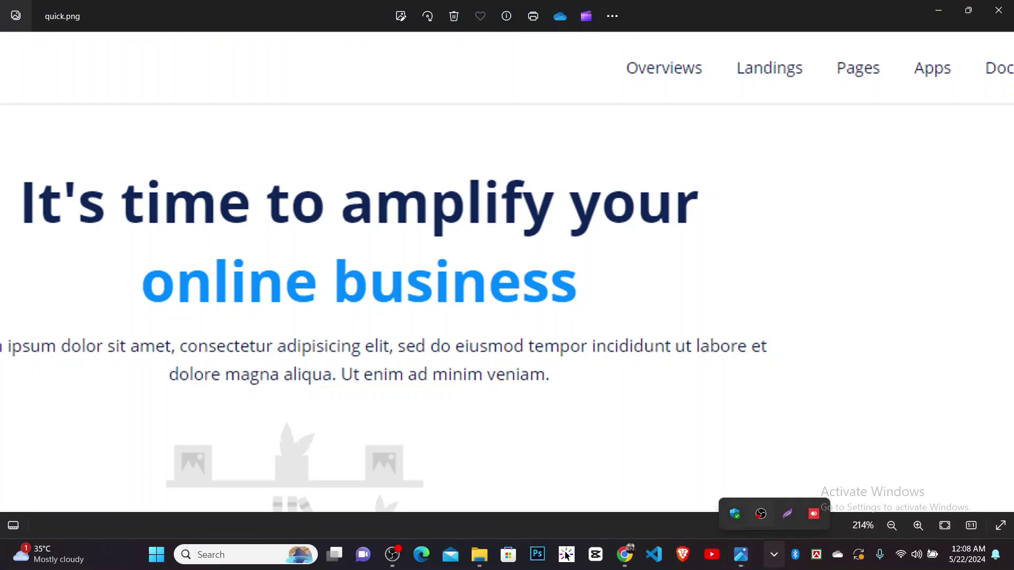
pyautogui.click(567, 554)
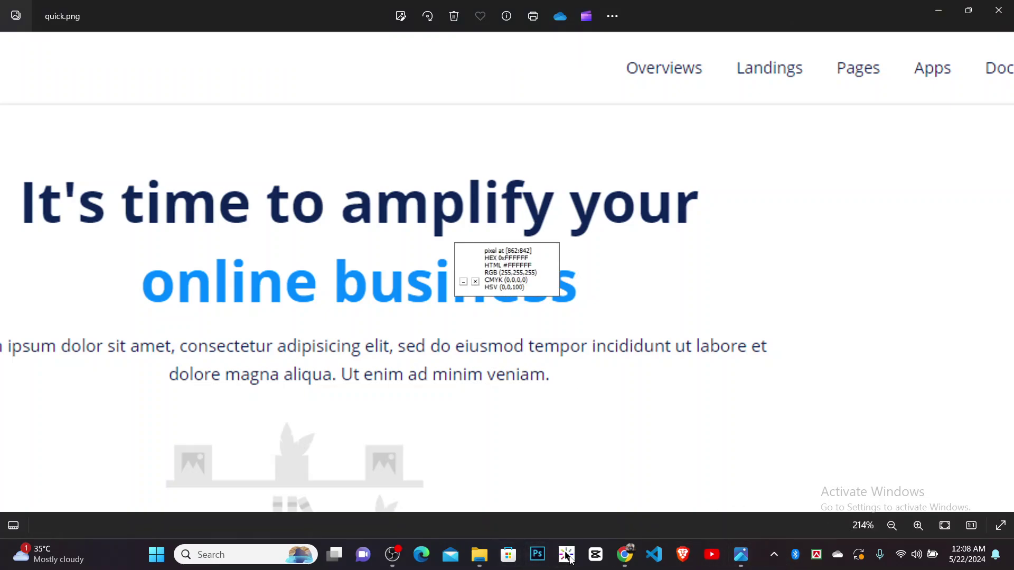
pyautogui.moveTo(467, 259); pyautogui.dragTo(598, 240)
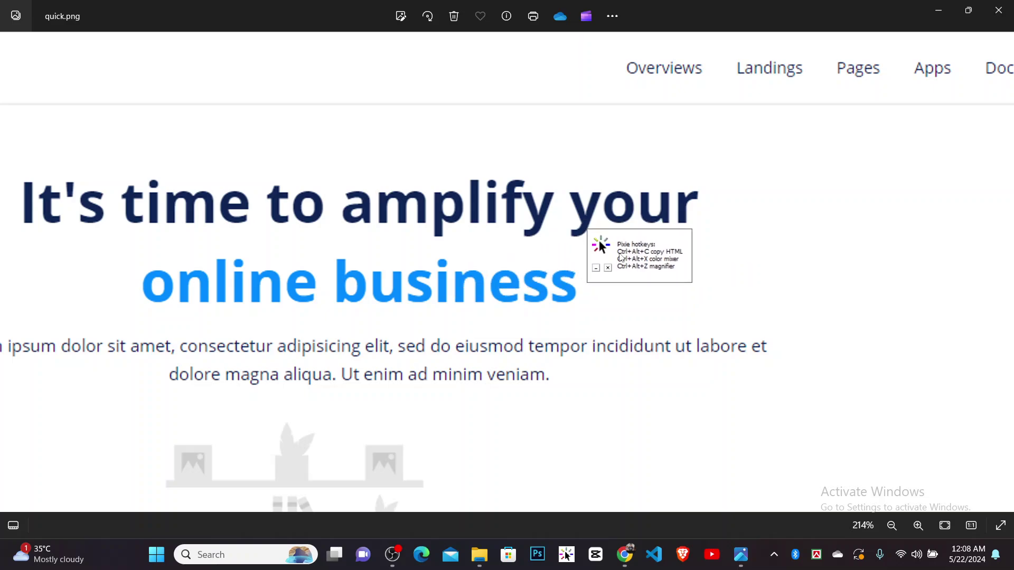
pyautogui.scroll(5, 540, 206)
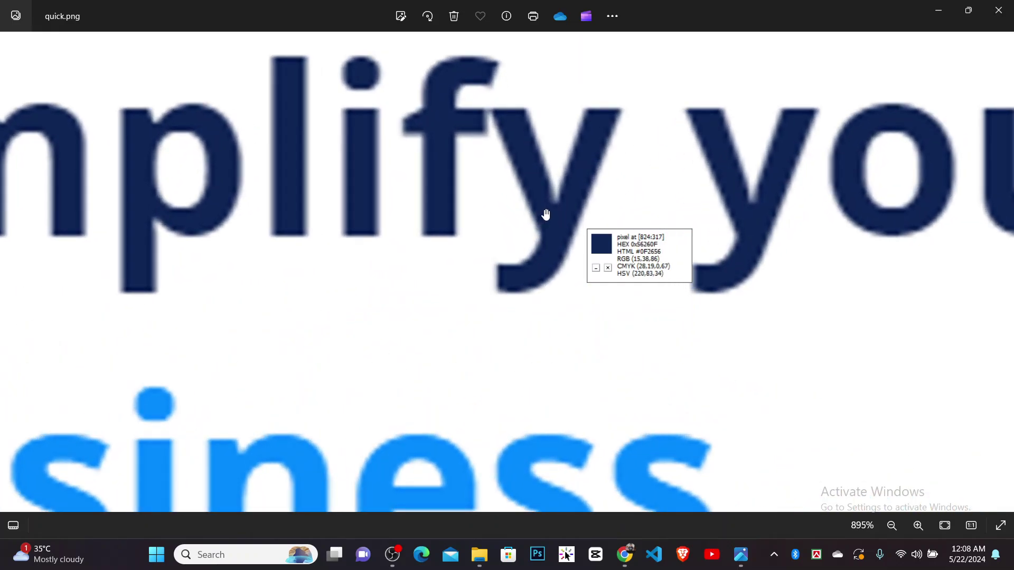
pyautogui.scroll(-2, 629, 426)
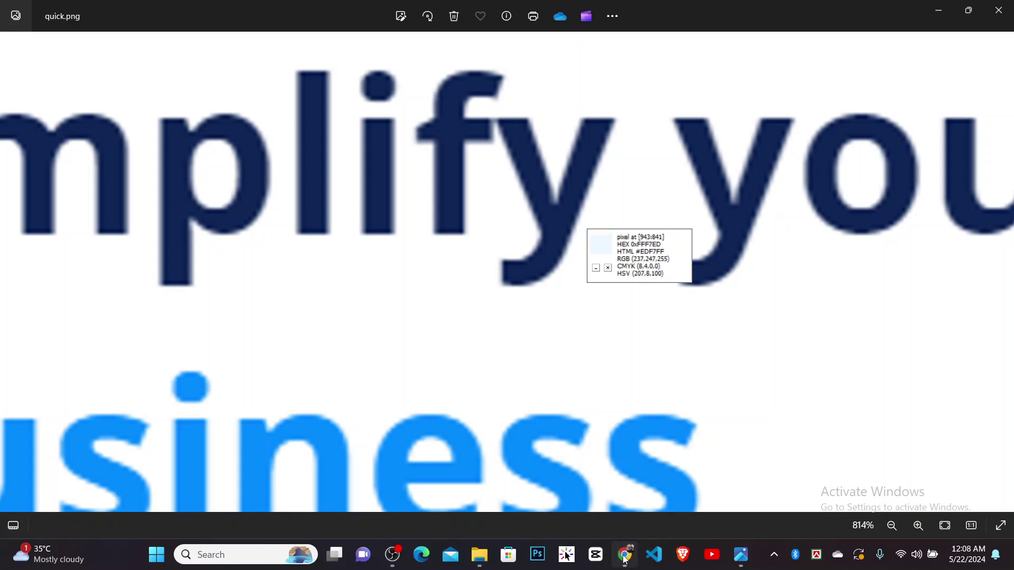
# Return to the Elementor header editor and set the nav menu's normal text color to 0F2656
pyautogui.click(625, 554)
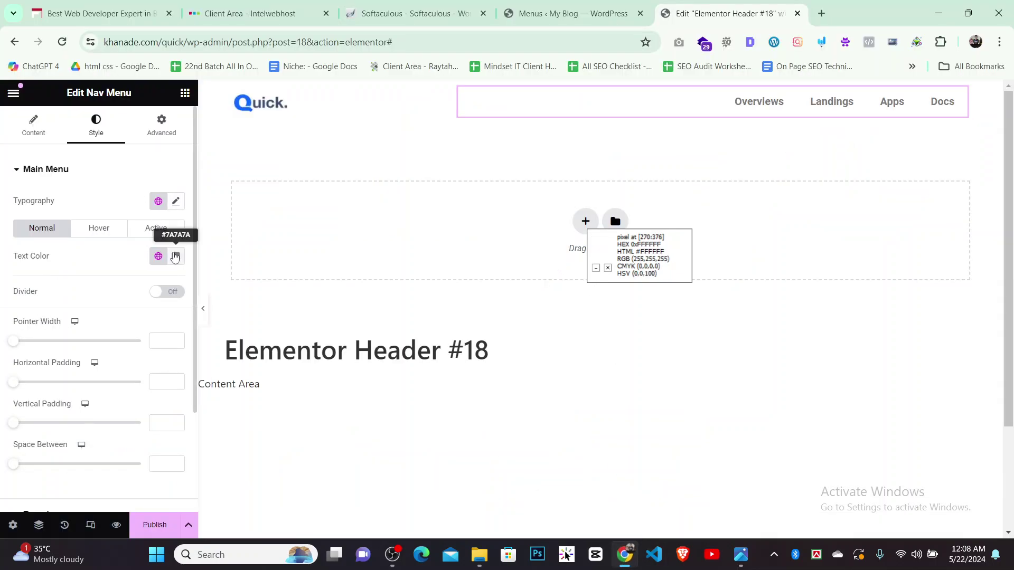
pyautogui.click(175, 256)
pyautogui.write('0F2656')
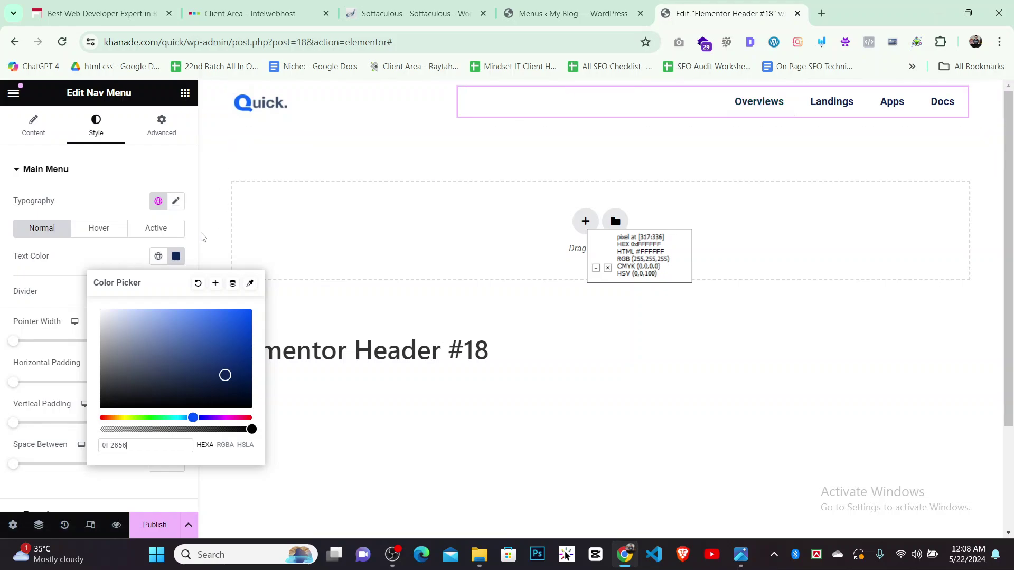
pyautogui.click(100, 175)
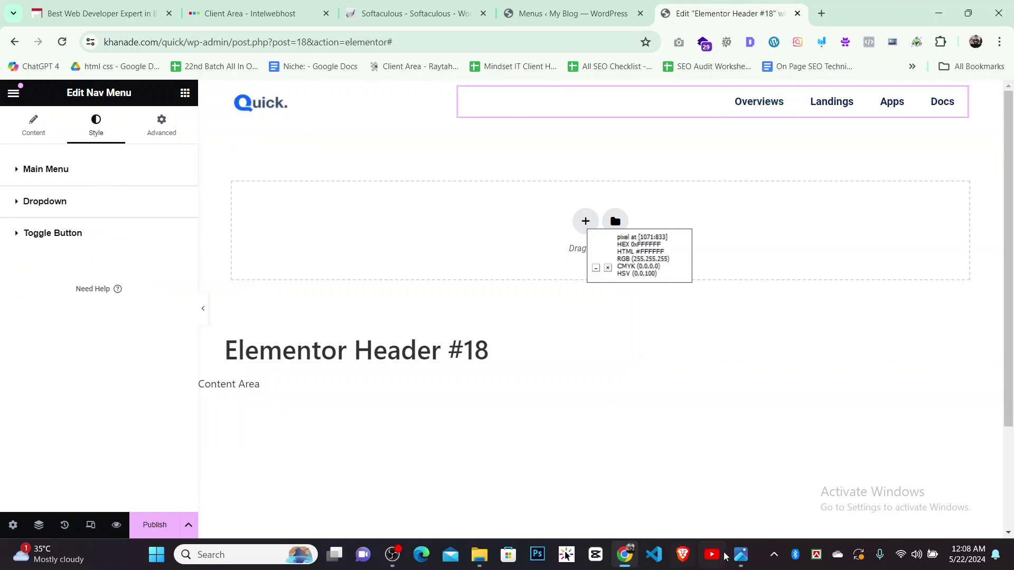
# Check the header menu's appearance in quick.png and return to the Elementor header editor
pyautogui.click(739, 554)
pyautogui.scroll(-10, 720, 188)
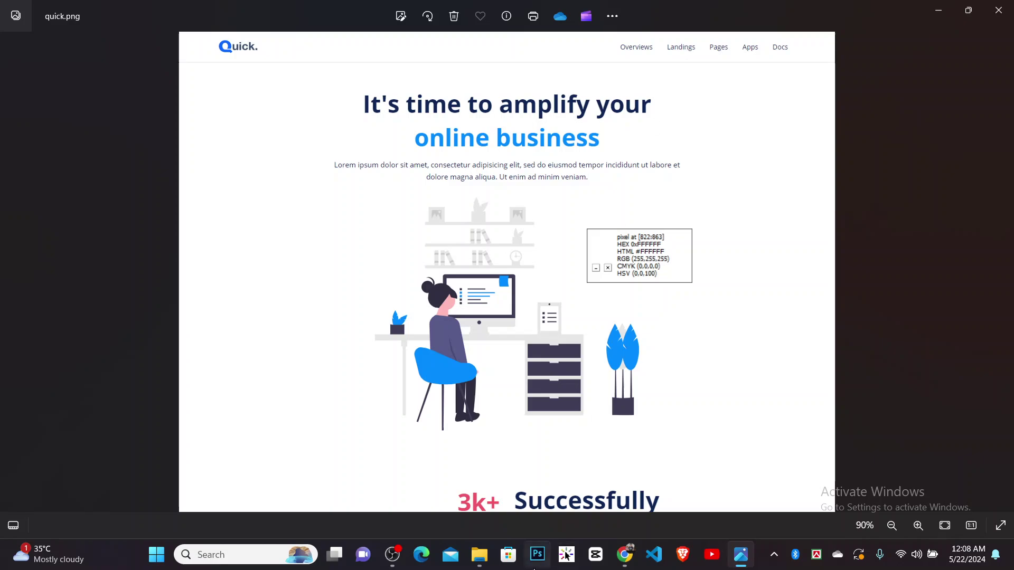
pyautogui.click(625, 554)
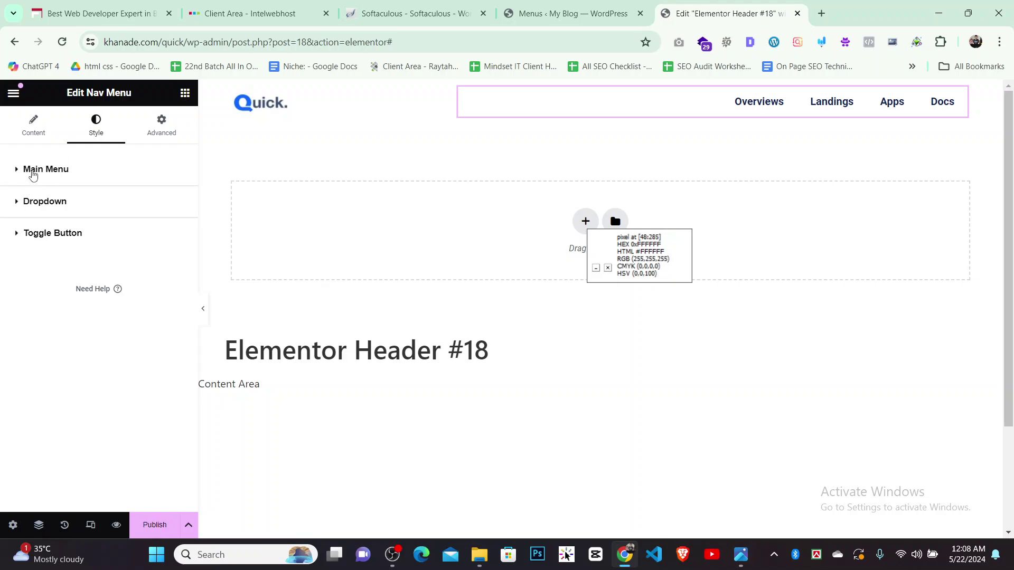
# Set the nav menu's main menu typography weight to 400 (Normal)
pyautogui.click(32, 175)
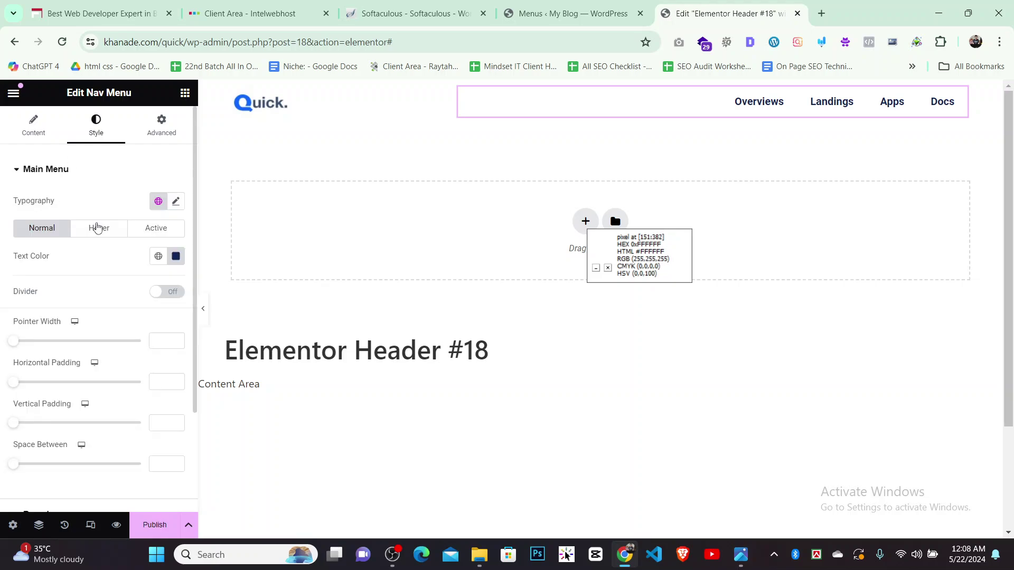
pyautogui.scroll(-3, 112, 314)
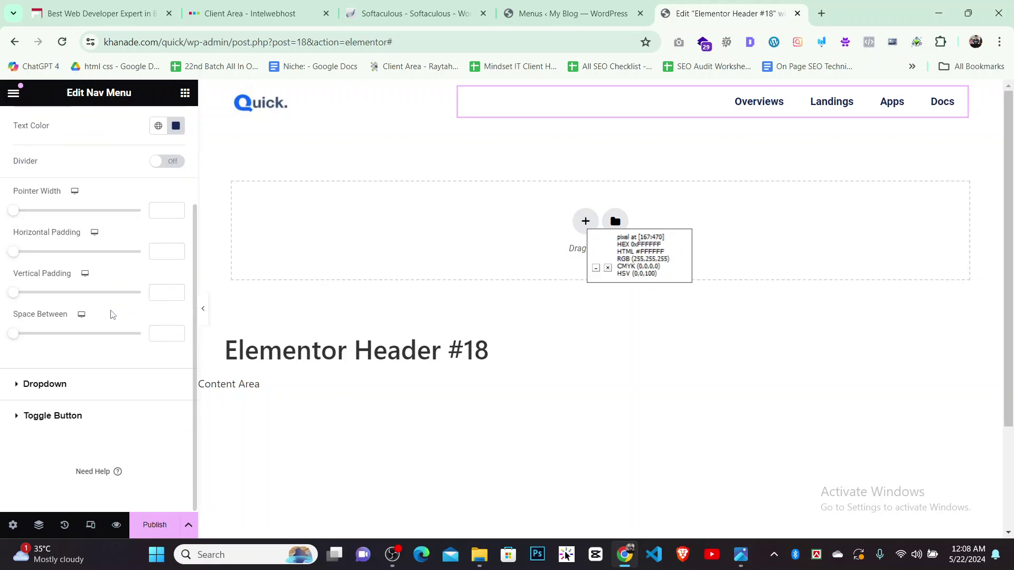
pyautogui.scroll(3, 69, 370)
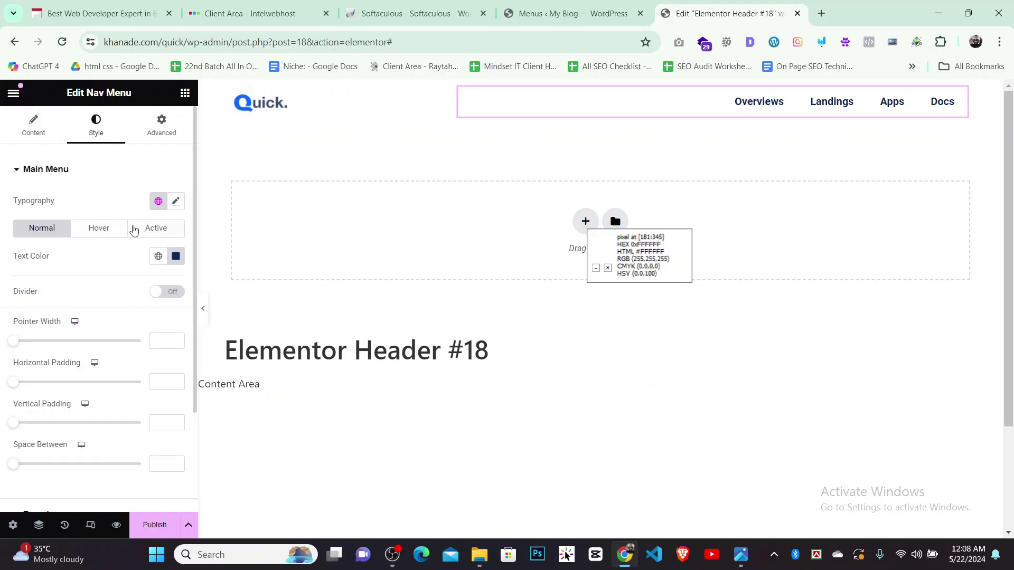
pyautogui.click(176, 201)
pyautogui.doubleClick(31, 200)
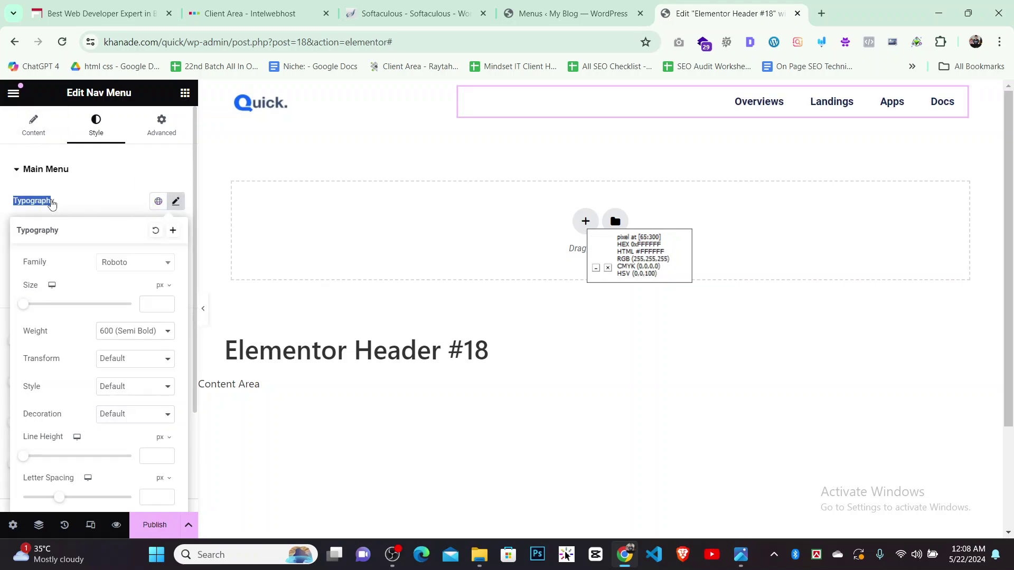
pyautogui.click(176, 203)
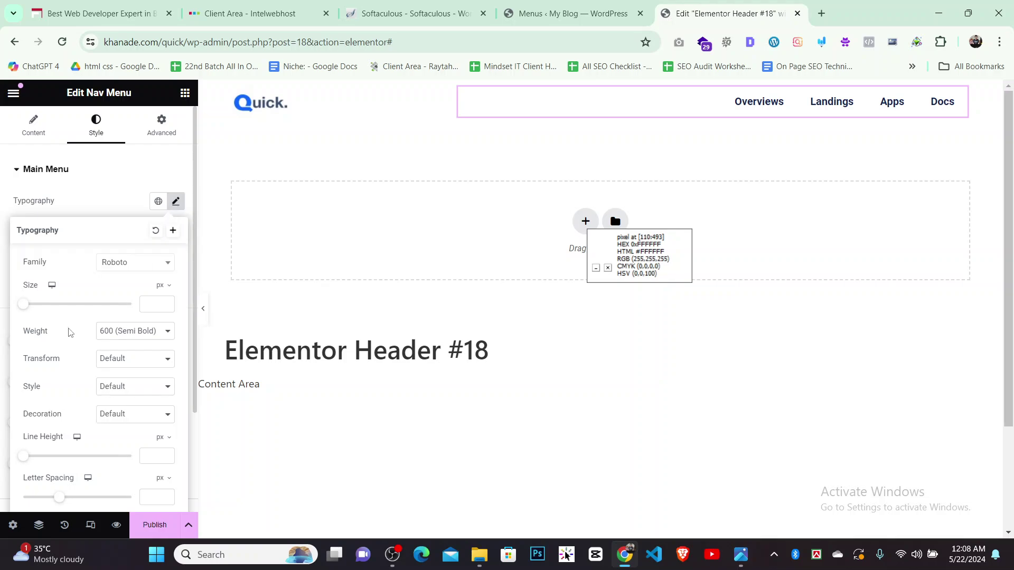
pyautogui.click(129, 333)
pyautogui.click(121, 394)
pyautogui.click(120, 331)
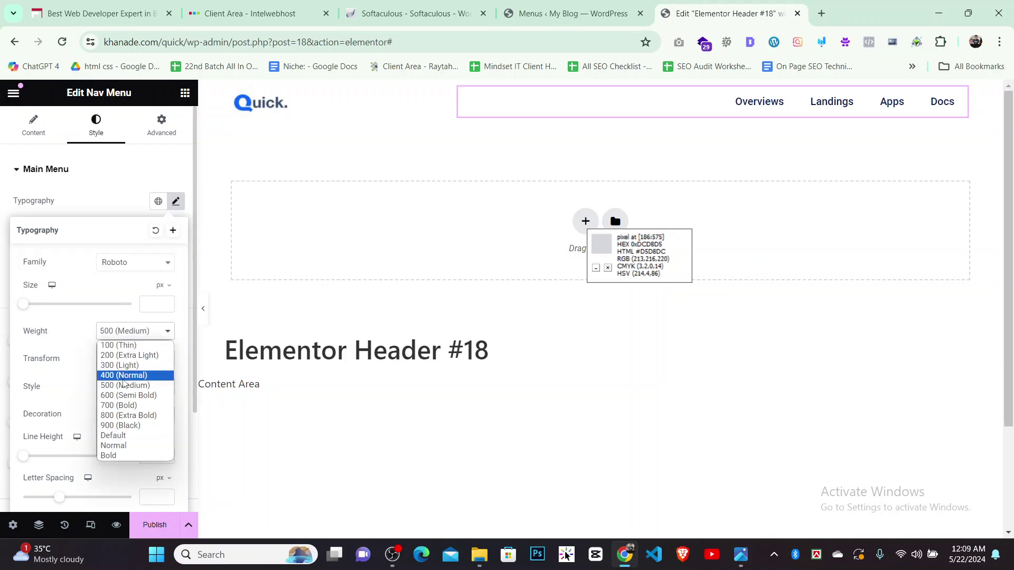
pyautogui.click(122, 384)
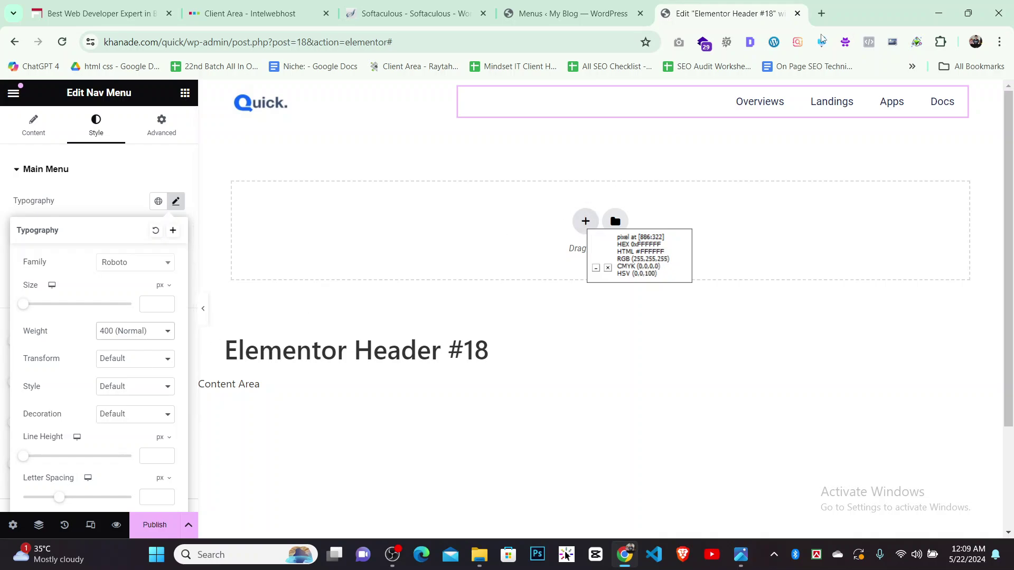
# Preview the header without the editing controls, compare its menu up close with quick.png, and return to editing
pyautogui.click(739, 559)
pyautogui.click(739, 560)
pyautogui.click(204, 323)
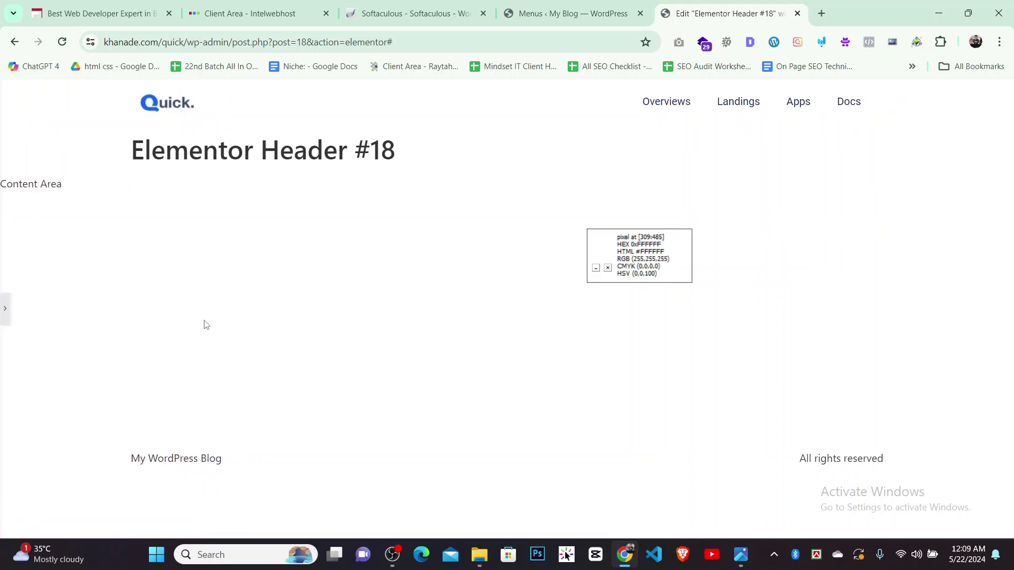
pyautogui.click(3, 304)
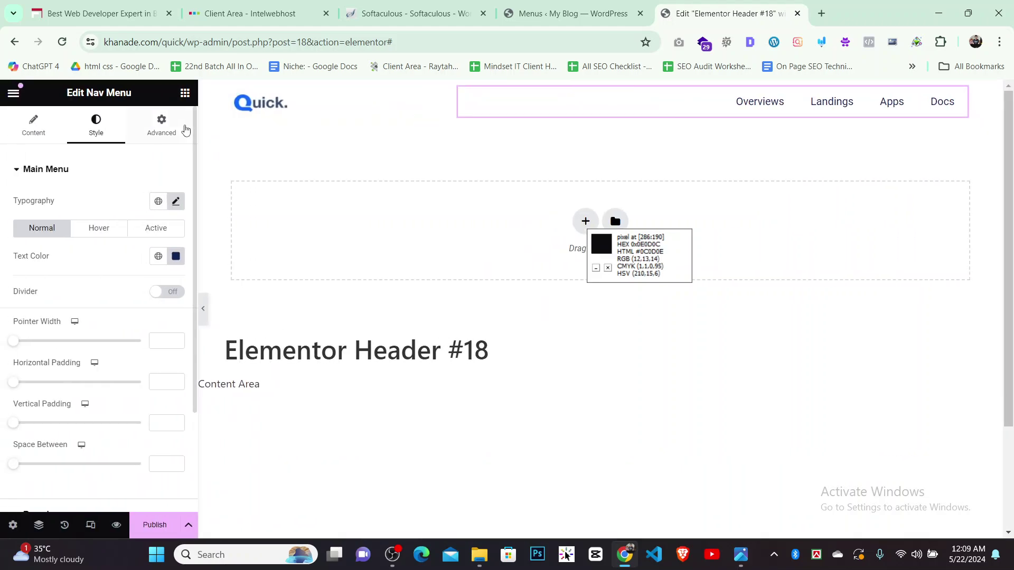
pyautogui.click(629, 559)
pyautogui.click(739, 555)
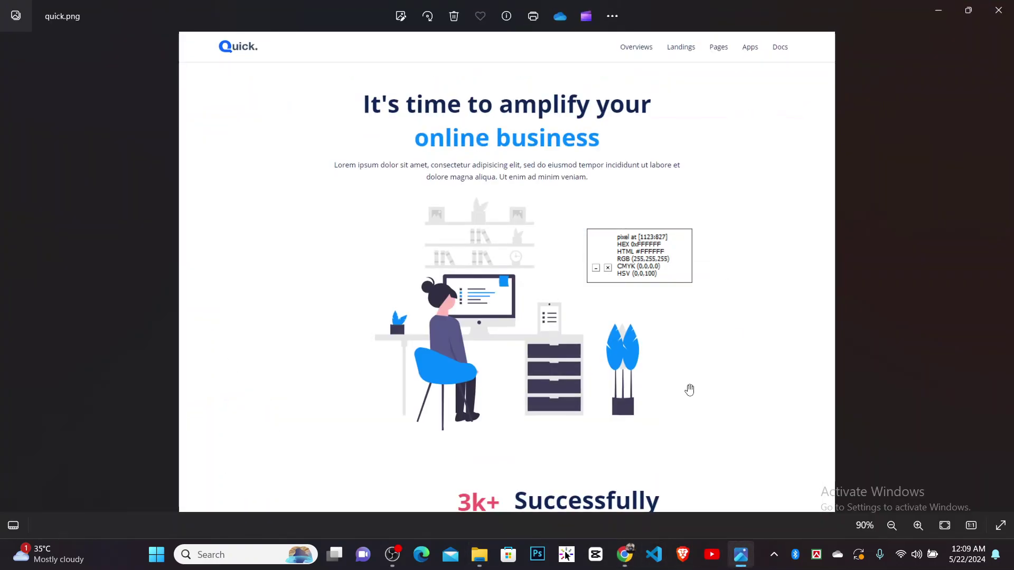
pyautogui.scroll(5, 568, 154)
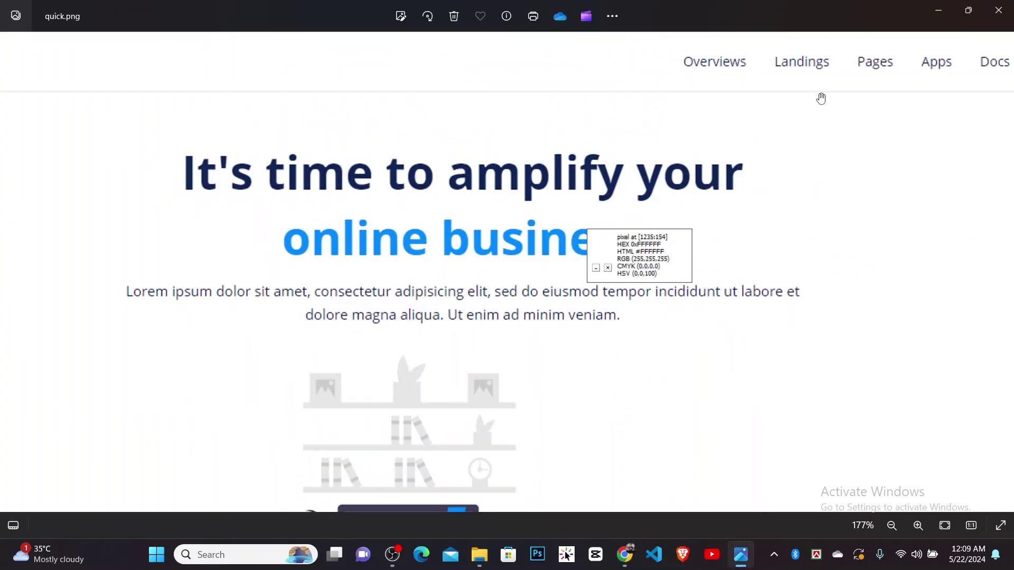
pyautogui.click(624, 554)
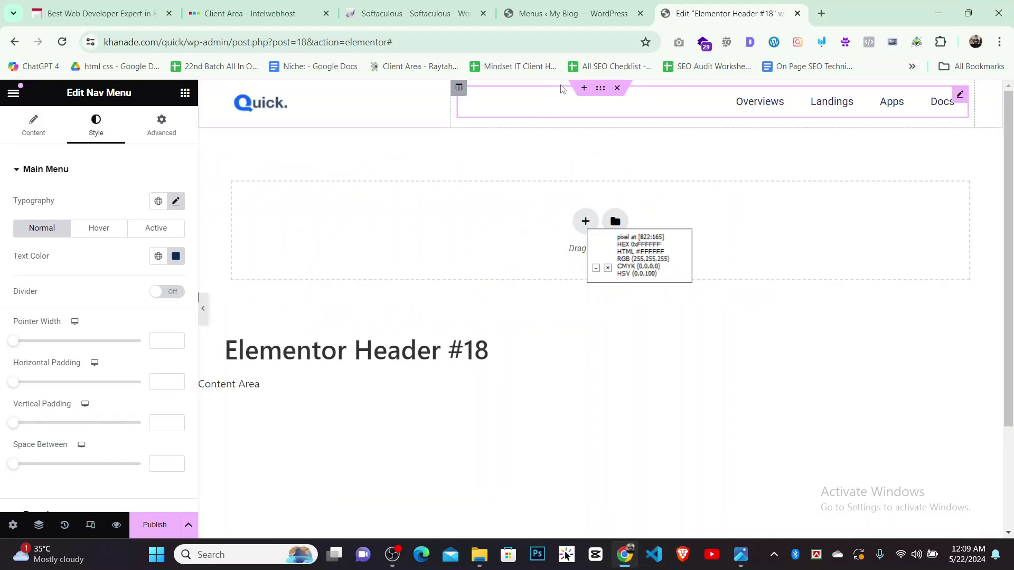
# Select the header section containing the logo and nav menu and open its style settings
pyautogui.click(600, 89)
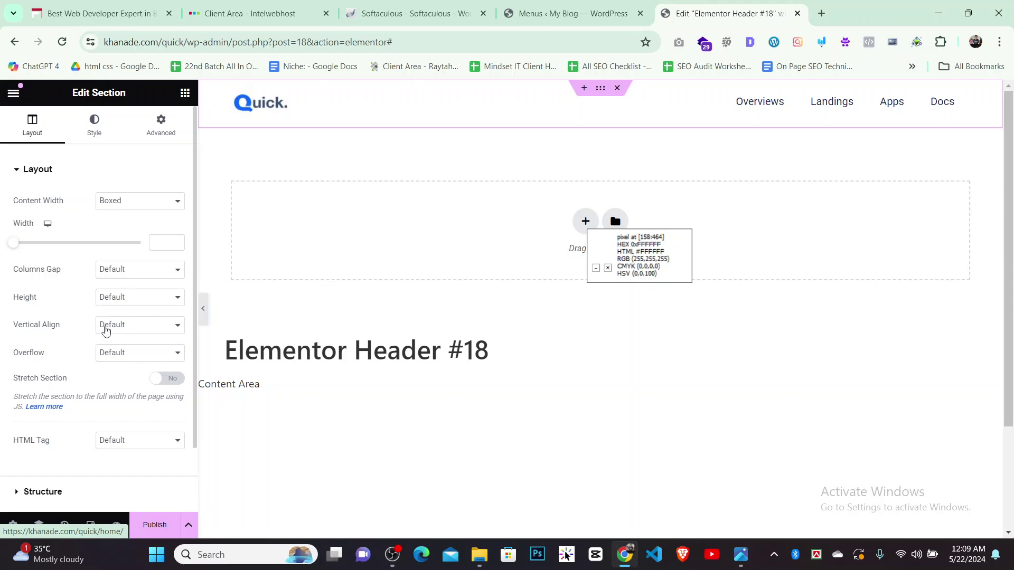
pyautogui.scroll(-2, 106, 330)
pyautogui.scroll(2, 106, 238)
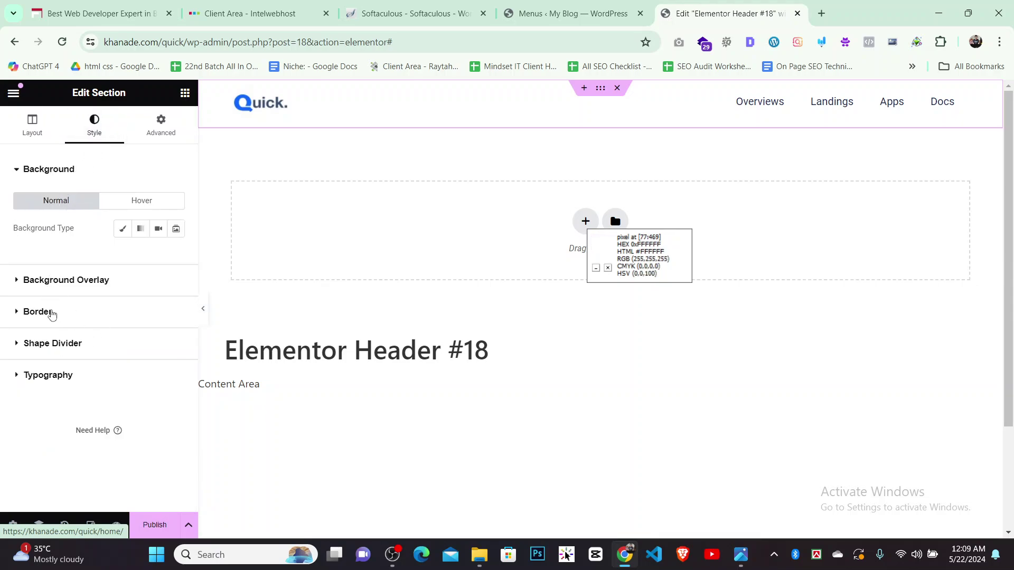
# Try a Drops shape divider on the header section's top edge and reset its type to None
pyautogui.click(58, 344)
pyautogui.click(119, 324)
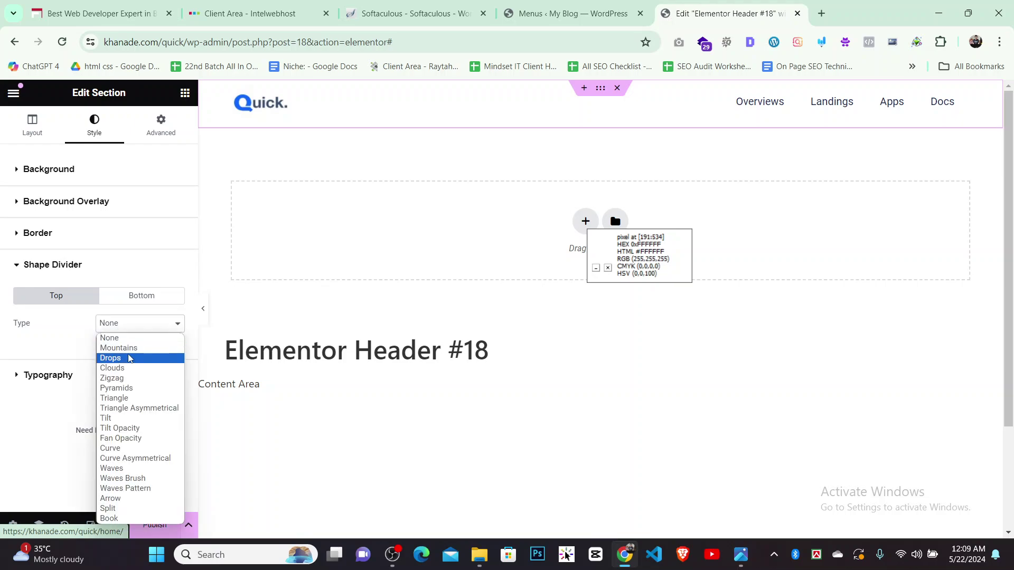
pyautogui.click(124, 355)
pyautogui.click(124, 324)
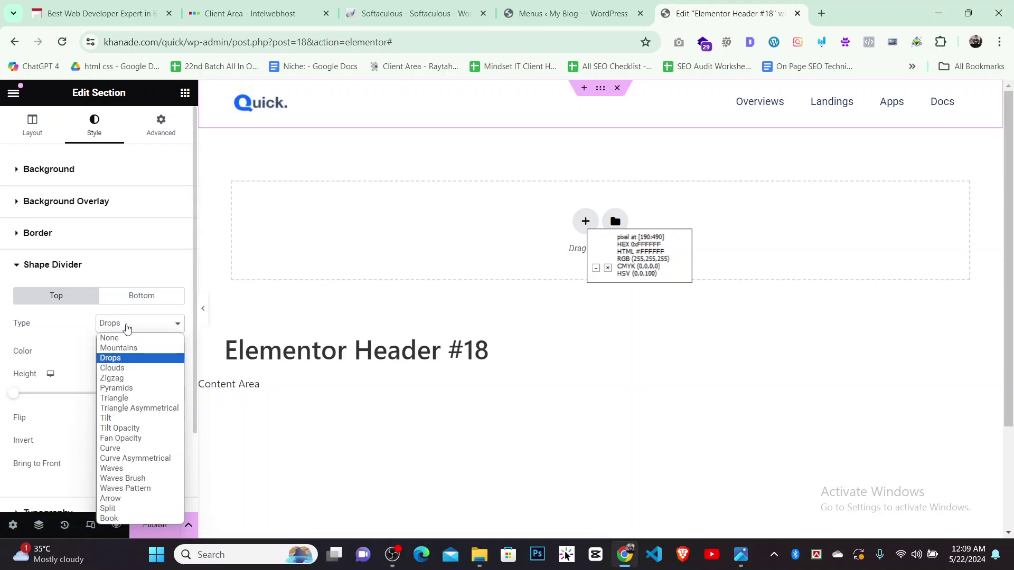
pyautogui.click(125, 338)
# Set the header section's border type to Solid
pyautogui.click(50, 233)
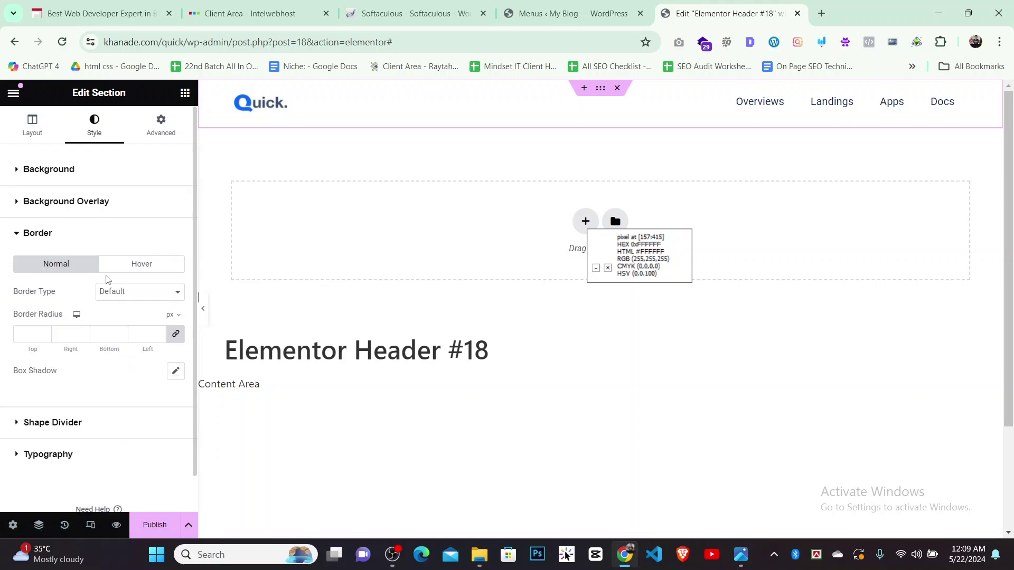
pyautogui.click(122, 291)
pyautogui.click(114, 317)
pyautogui.click(122, 292)
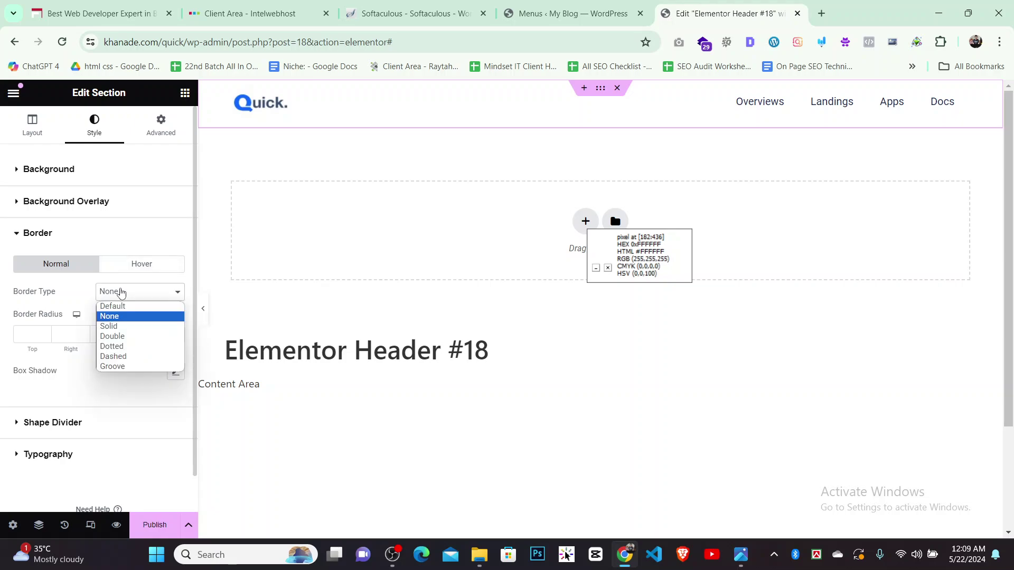
pyautogui.click(114, 324)
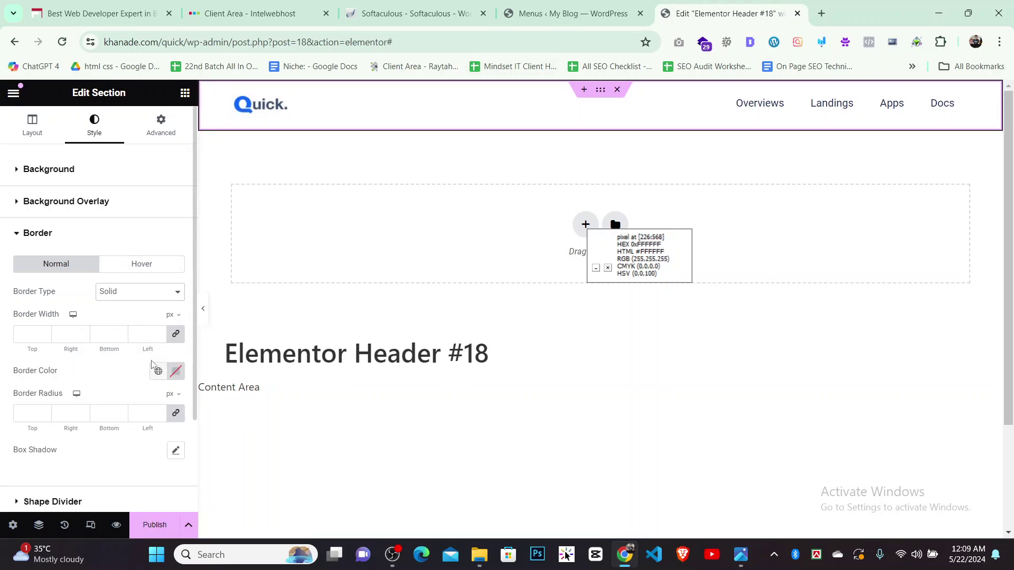
# Set the header section's border color to semi-transparent black and preview the header without the editing controls
pyautogui.click(176, 371)
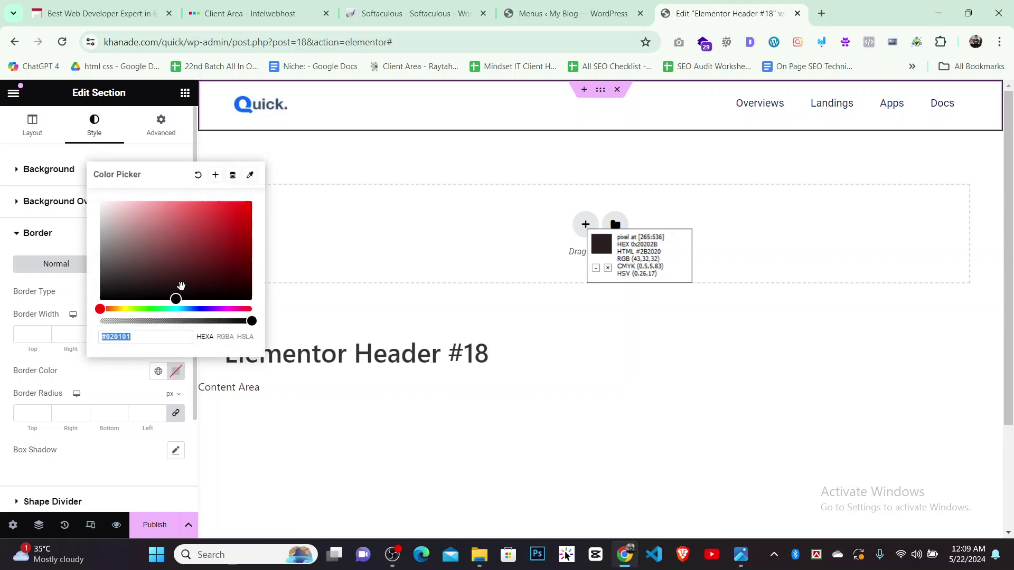
pyautogui.moveTo(181, 290)
pyautogui.mouseDown()
pyautogui.moveTo(104, 296)
pyautogui.moveTo(81, 281)
pyautogui.moveTo(98, 305)
pyautogui.mouseUp()
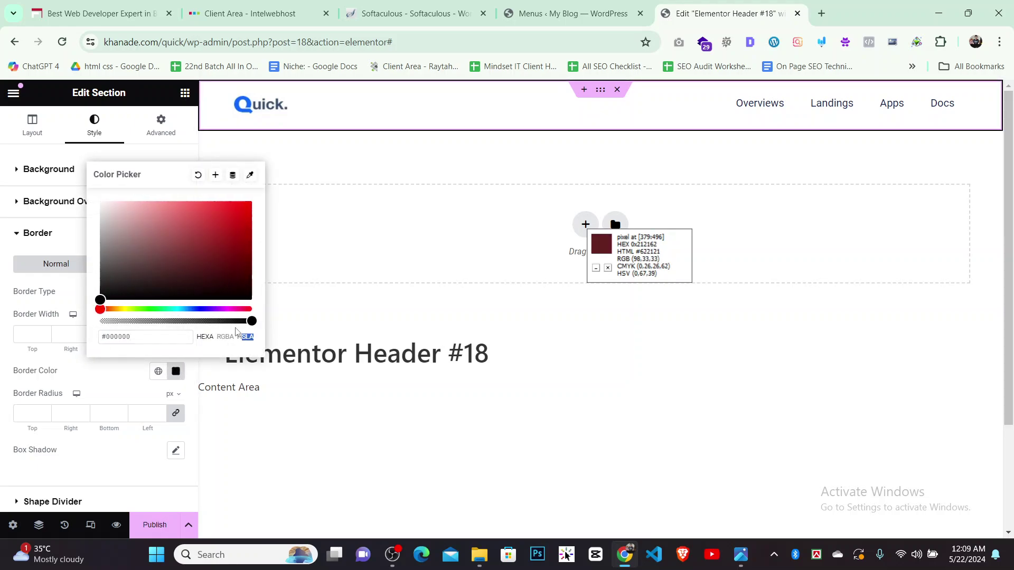
pyautogui.click(203, 320)
pyautogui.click(272, 305)
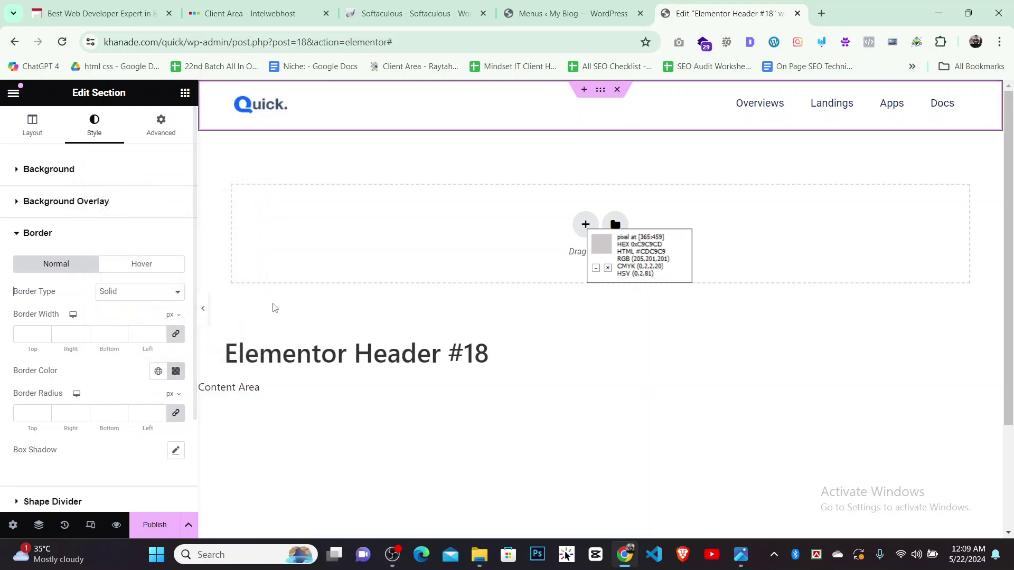
pyautogui.click(203, 311)
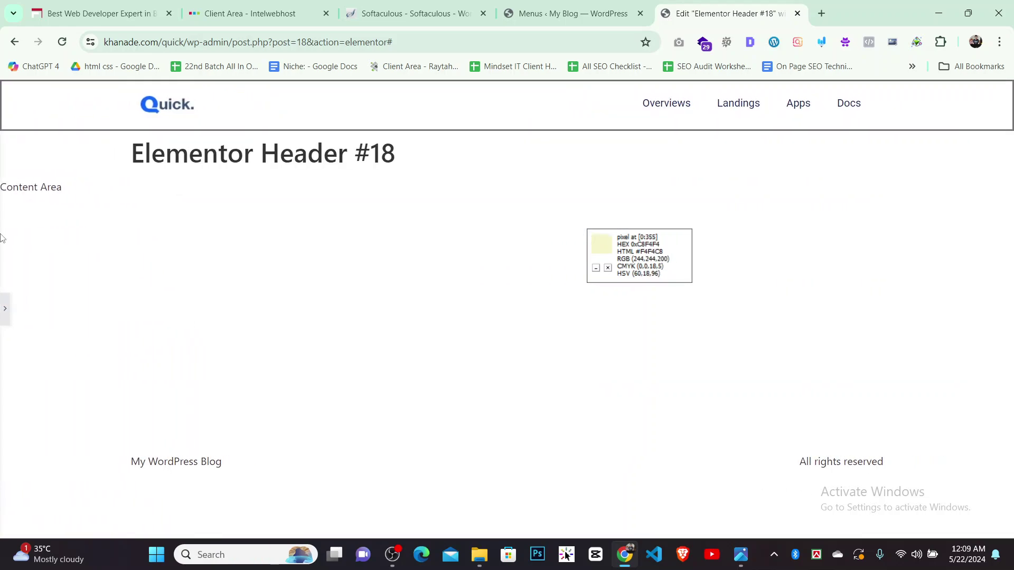
pyautogui.click(4, 308)
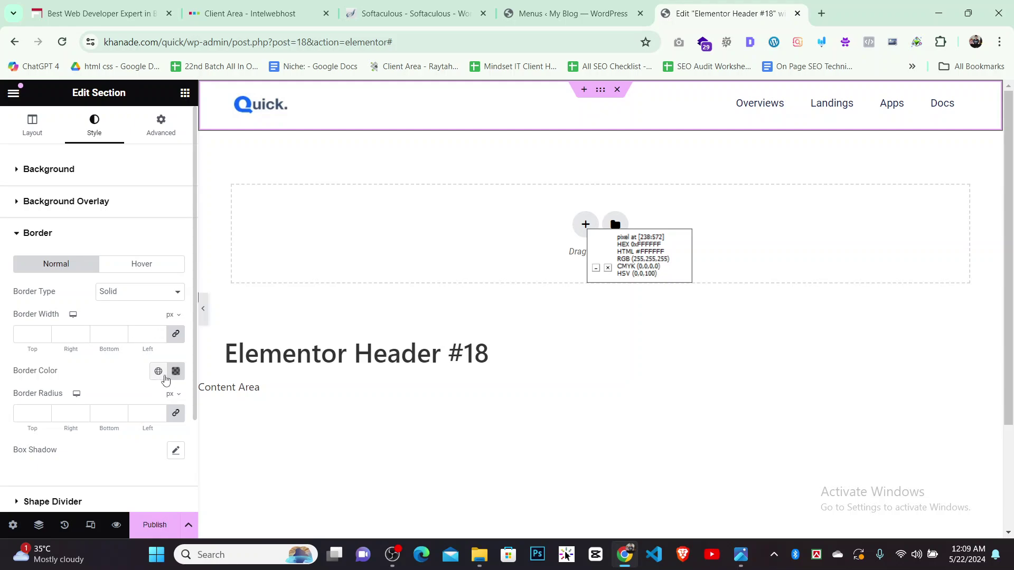
# Lower the border color's opacity to #00000033 and preview the header without the editing controls
pyautogui.click(176, 371)
pyautogui.moveTo(182, 320); pyautogui.dragTo(126, 321)
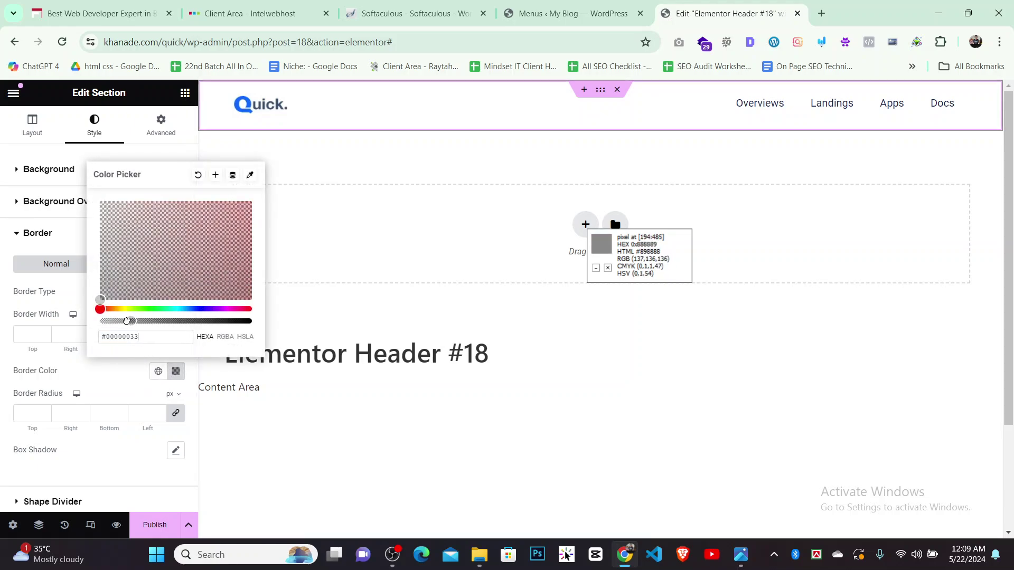
pyautogui.click(270, 331)
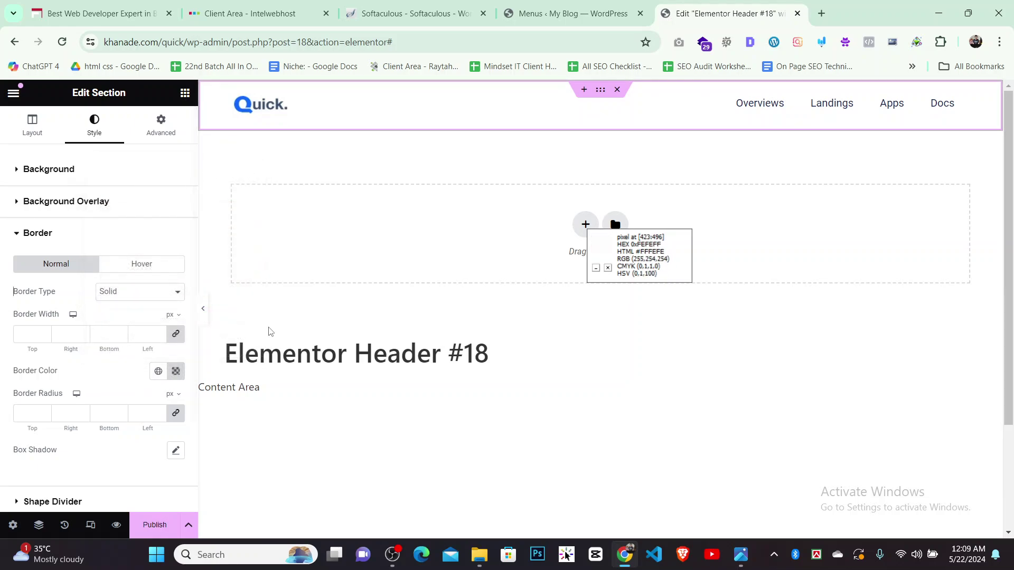
pyautogui.click(205, 322)
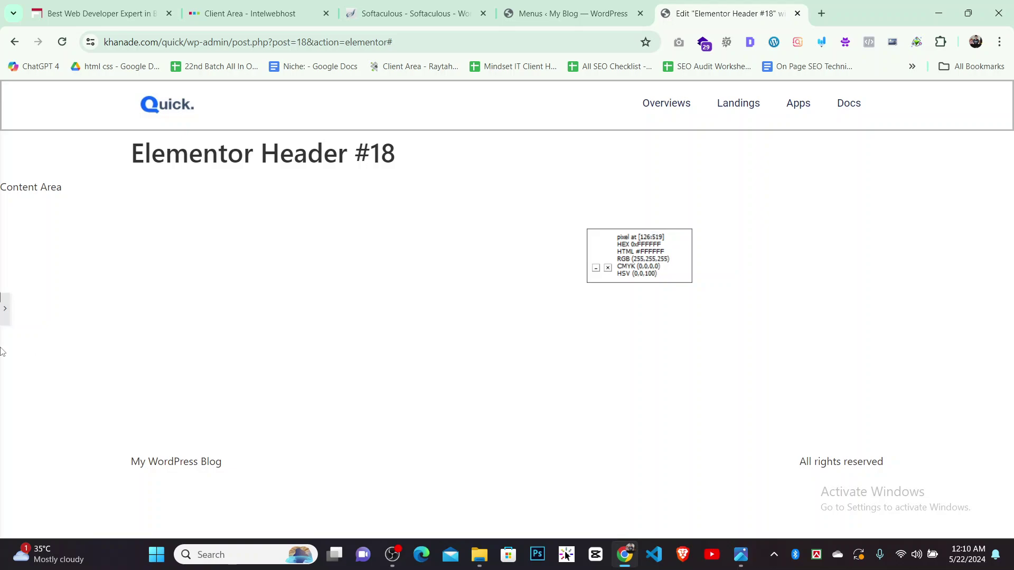
pyautogui.click(3, 317)
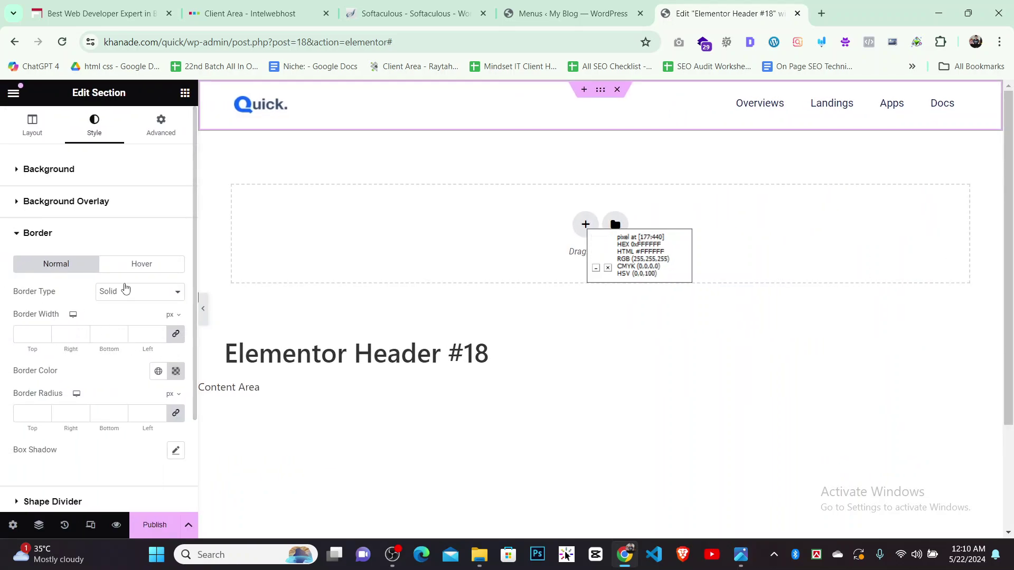
pyautogui.scroll(-1, 125, 390)
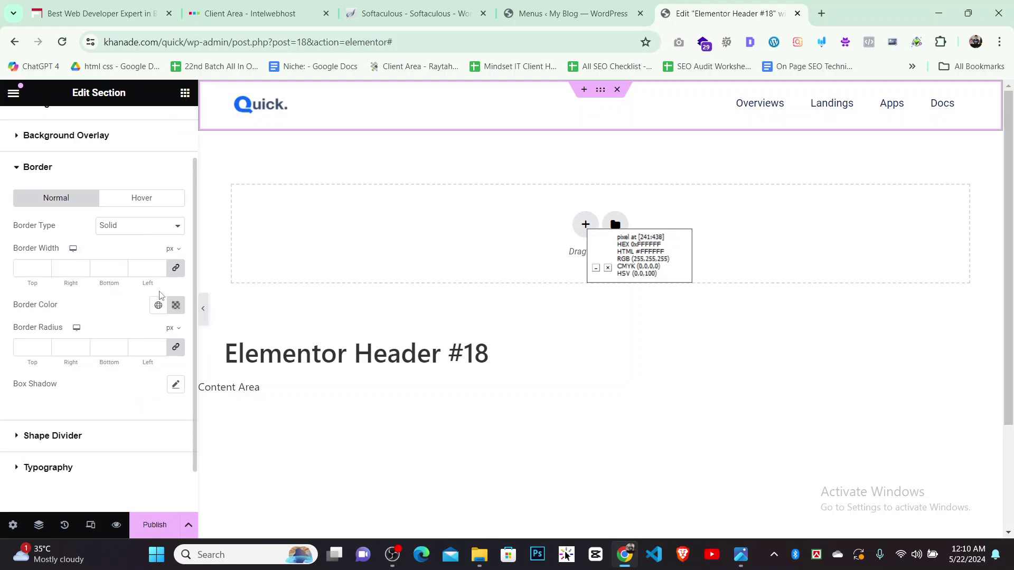
pyautogui.click(55, 447)
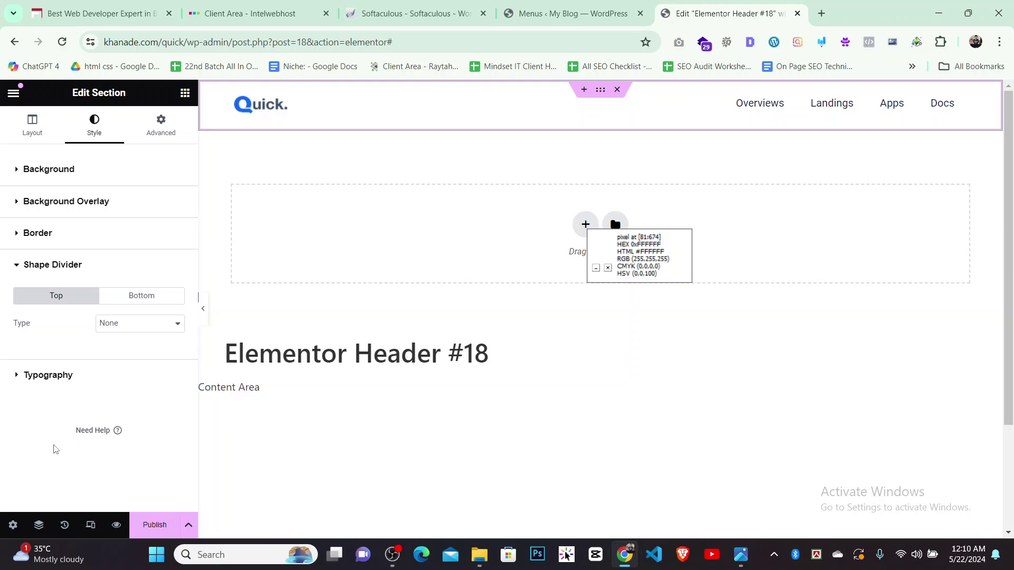
pyautogui.click(106, 329)
pyautogui.click(107, 329)
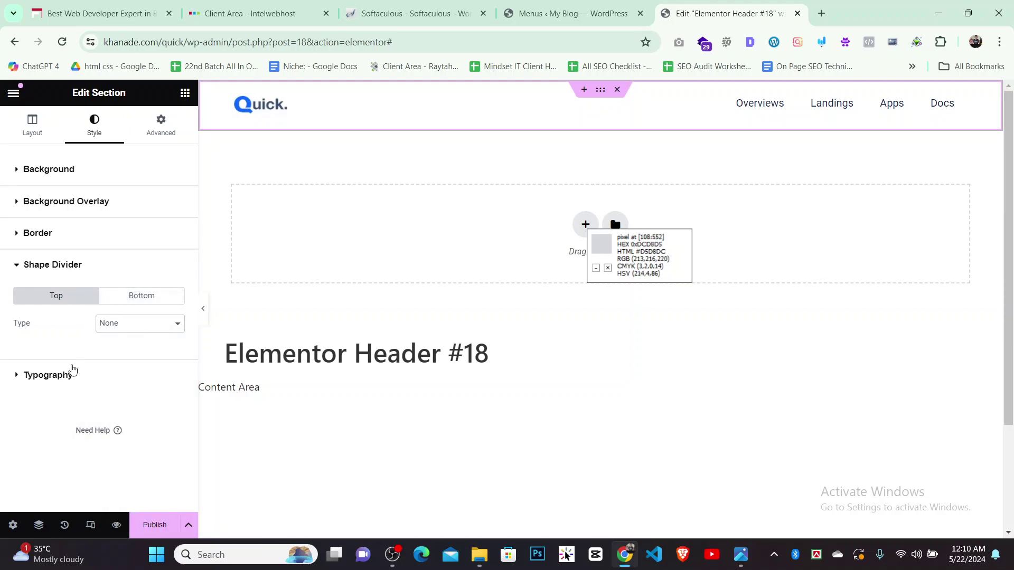
pyautogui.click(22, 267)
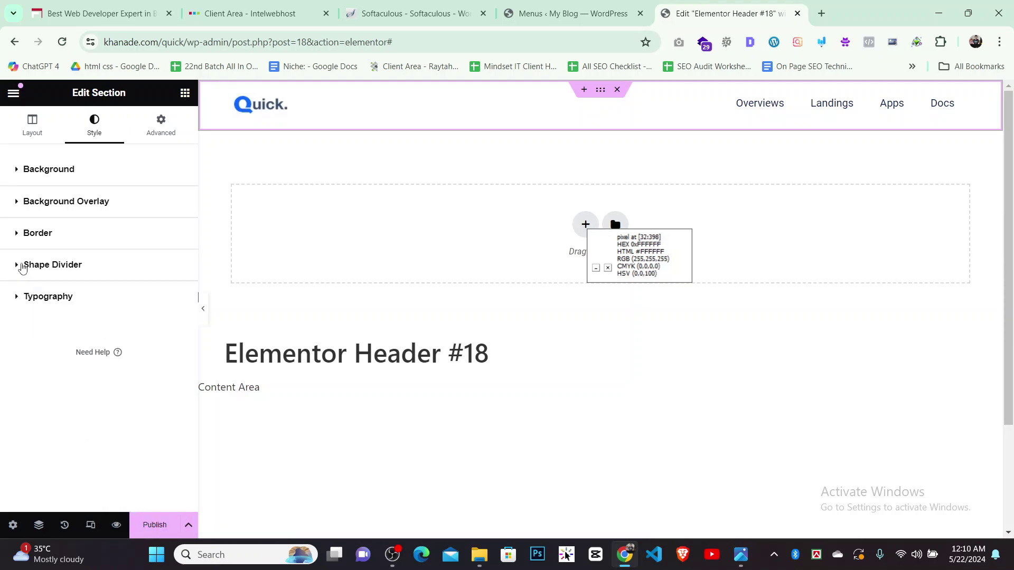
pyautogui.click(55, 244)
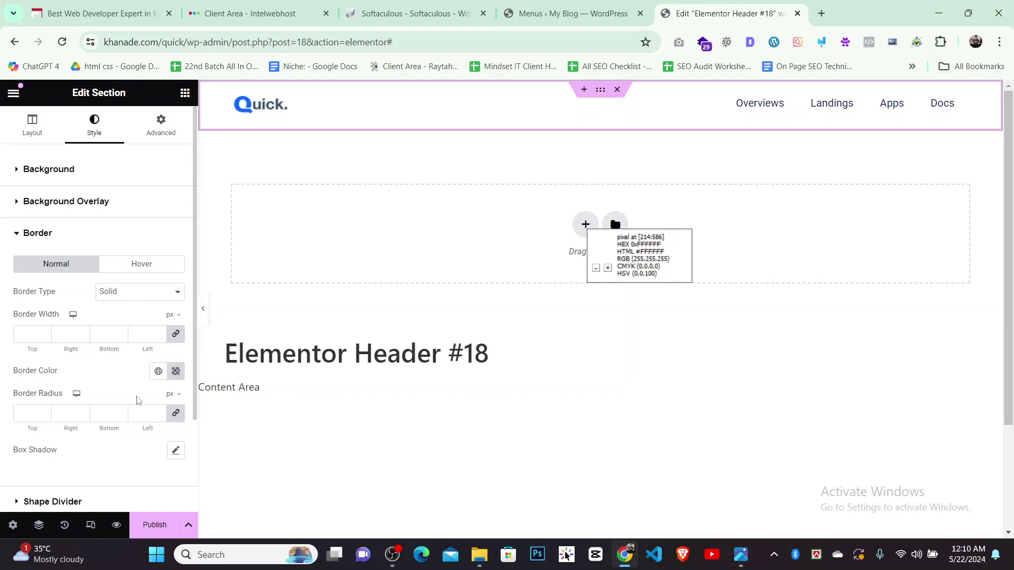
# Add a box shadow with its default settings to the header section and set the section's border type to None
pyautogui.click(180, 452)
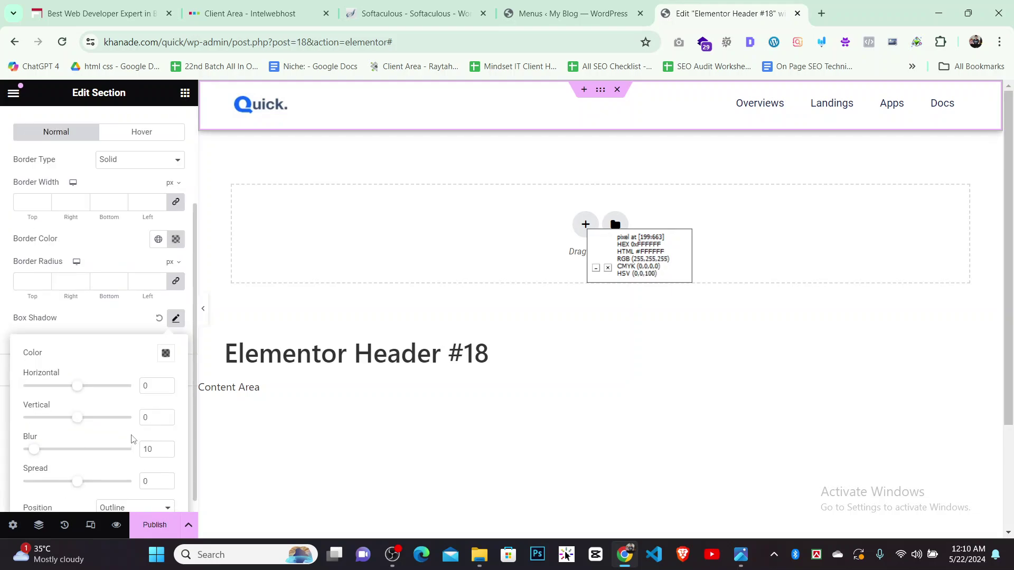
pyautogui.scroll(3, 137, 385)
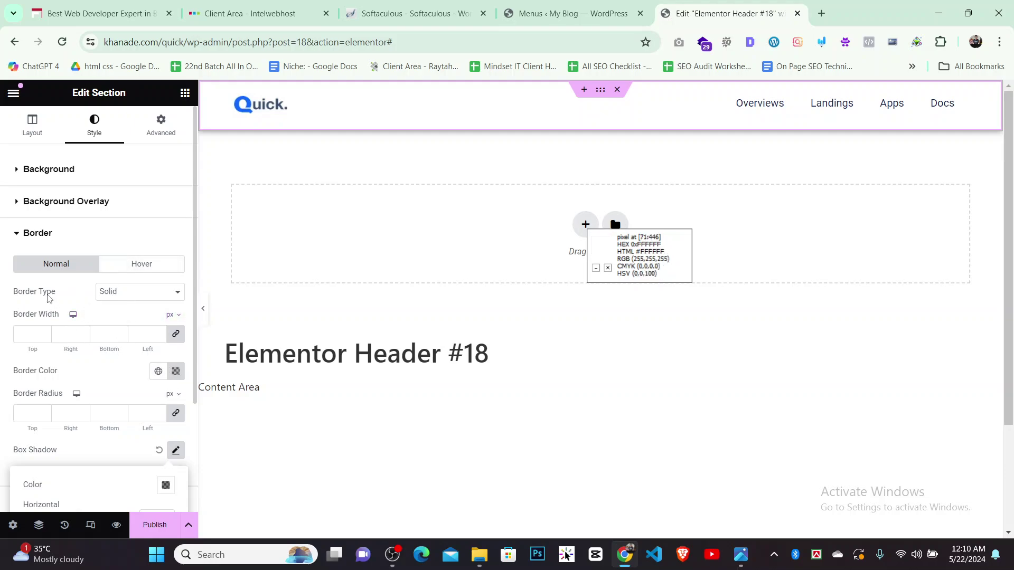
pyautogui.click(108, 296)
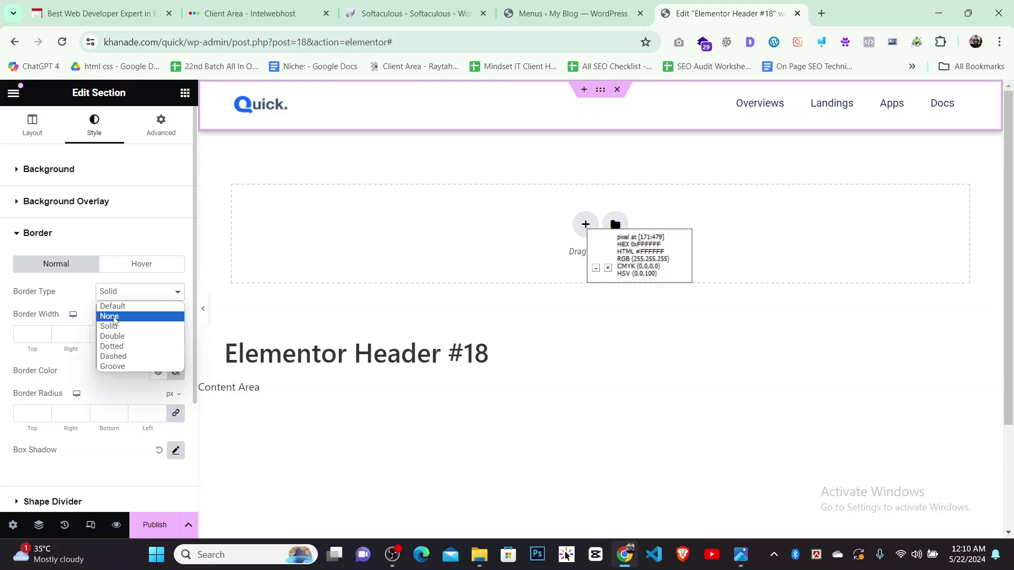
pyautogui.click(110, 316)
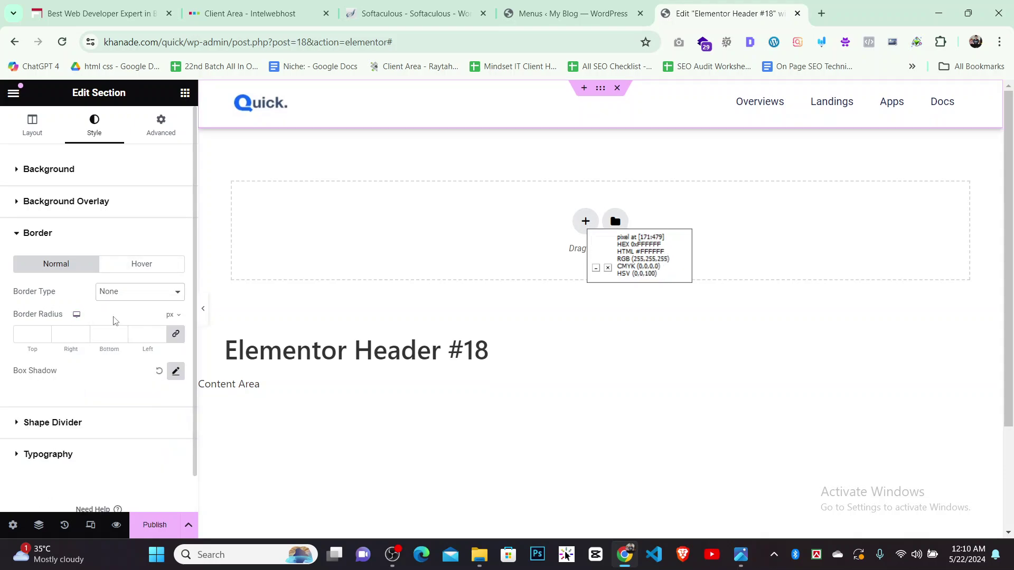
pyautogui.click(203, 313)
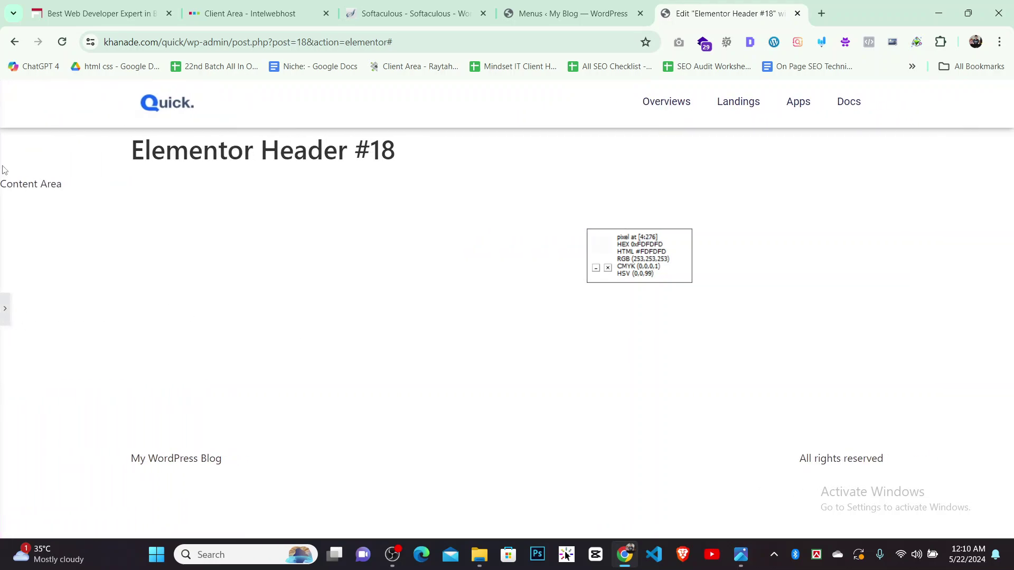
pyautogui.click(3, 307)
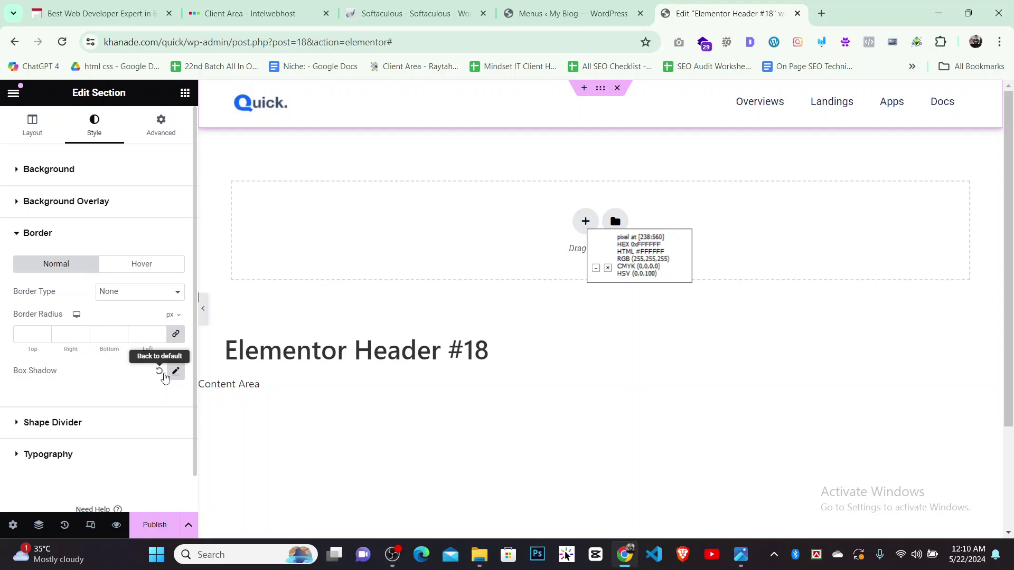
# Try a vertical offset of -1 for the header's box shadow and compare the preview with quick.png in Photos
pyautogui.click(176, 372)
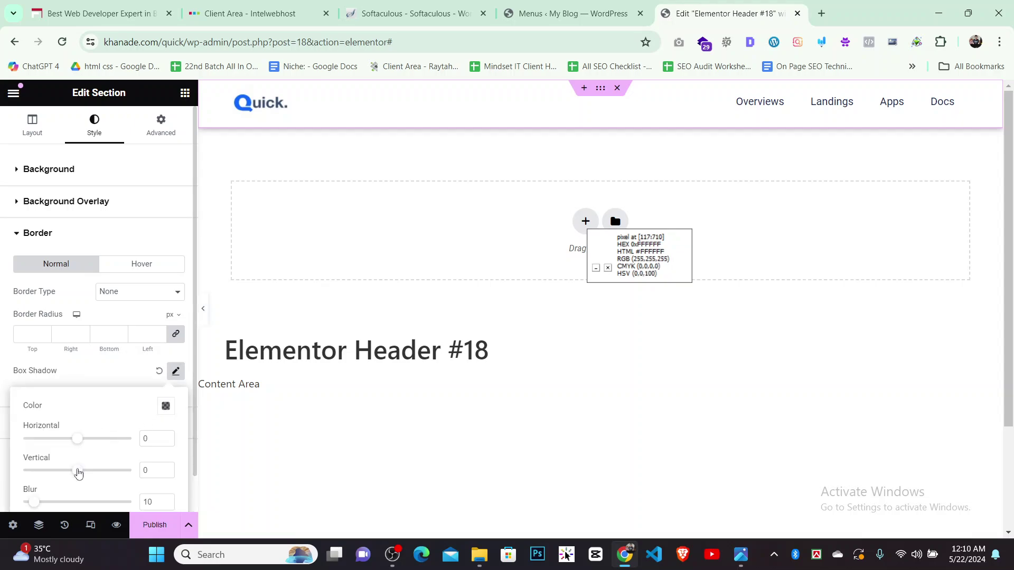
pyautogui.moveTo(78, 473)
pyautogui.mouseDown()
pyautogui.moveTo(91, 475)
pyautogui.moveTo(77, 474)
pyautogui.mouseUp()
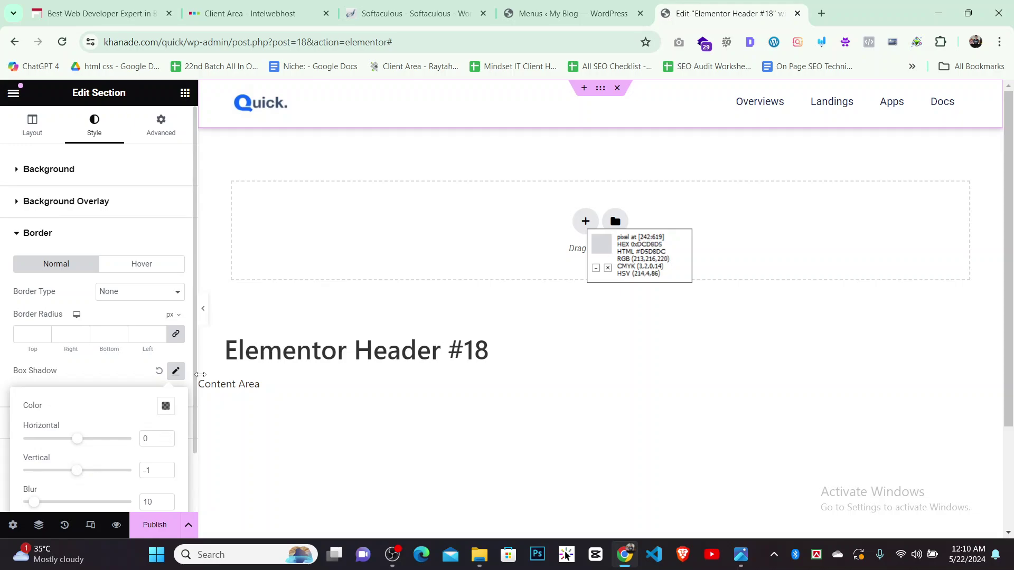
pyautogui.click(203, 308)
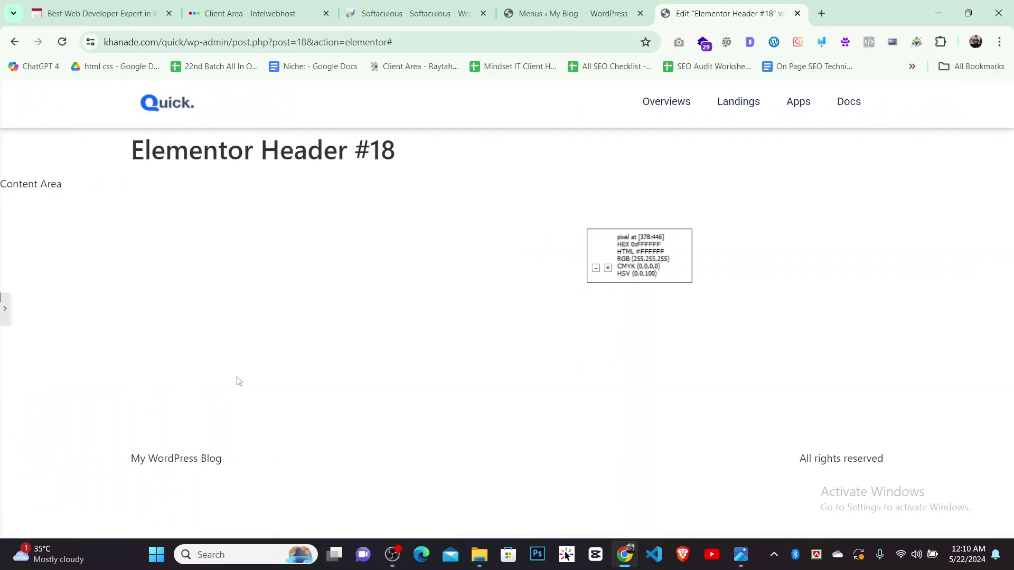
pyautogui.click(740, 555)
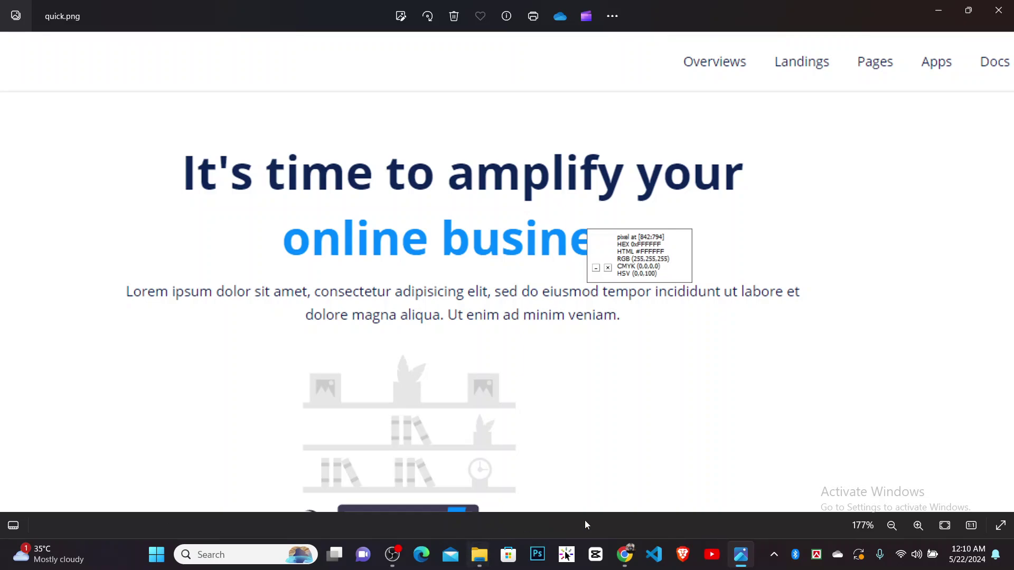
pyautogui.click(625, 554)
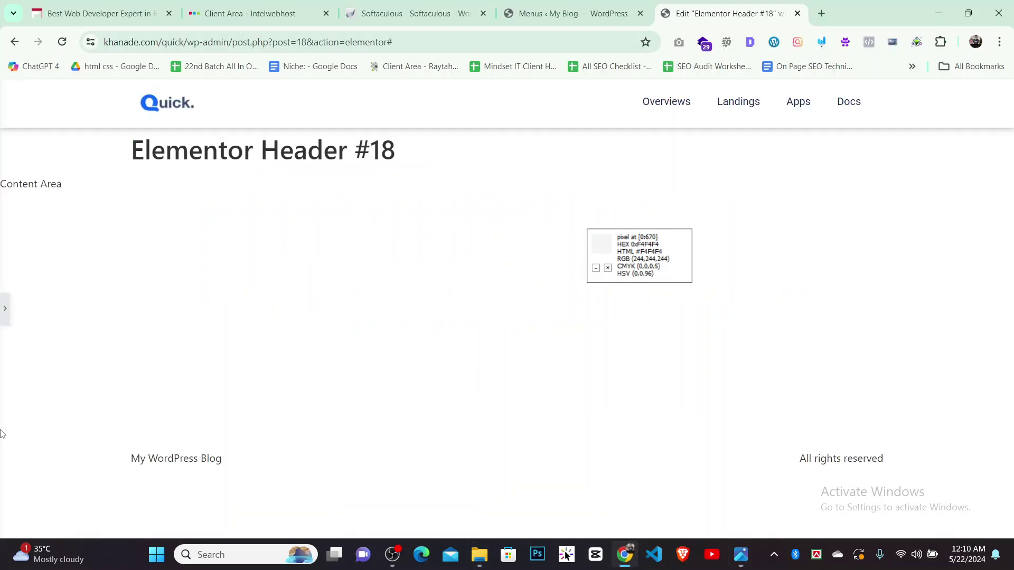
pyautogui.click(4, 312)
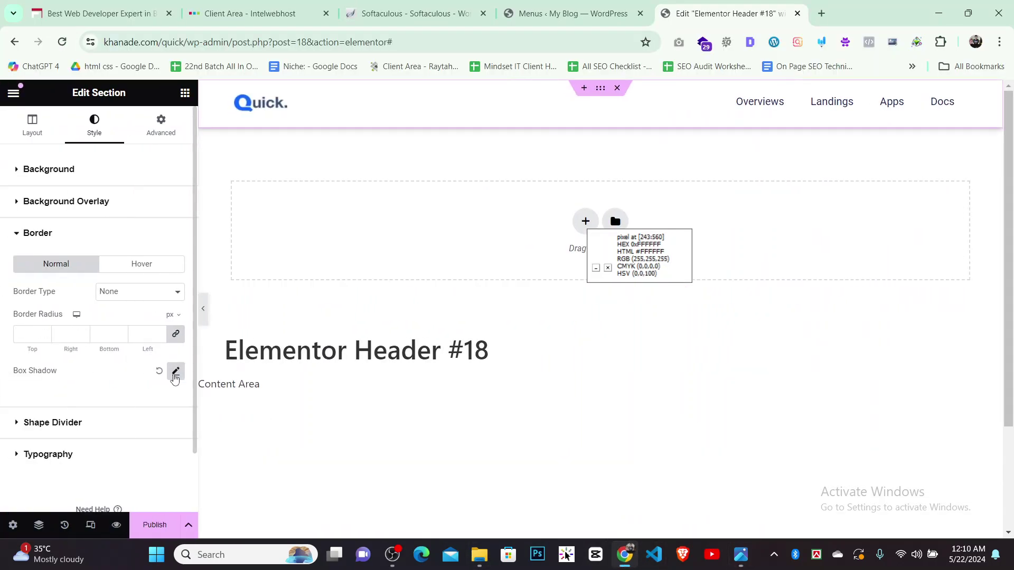
# Try other box shadow offsets, return horizontal and vertical to 0, and preview the header without the editing controls
pyautogui.click(174, 373)
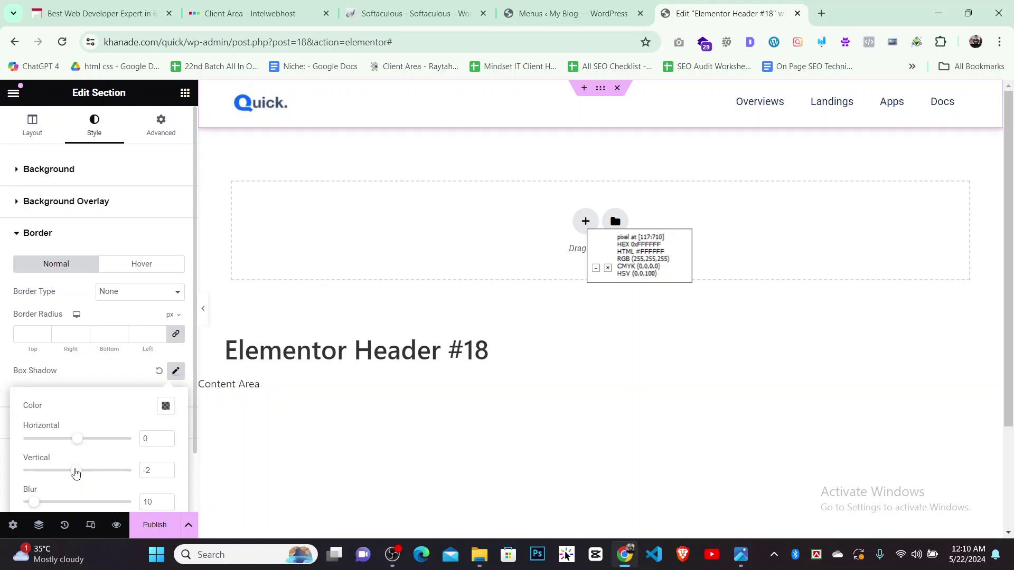
pyautogui.moveTo(76, 473)
pyautogui.mouseDown()
pyautogui.moveTo(95, 477)
pyautogui.moveTo(79, 476)
pyautogui.mouseUp()
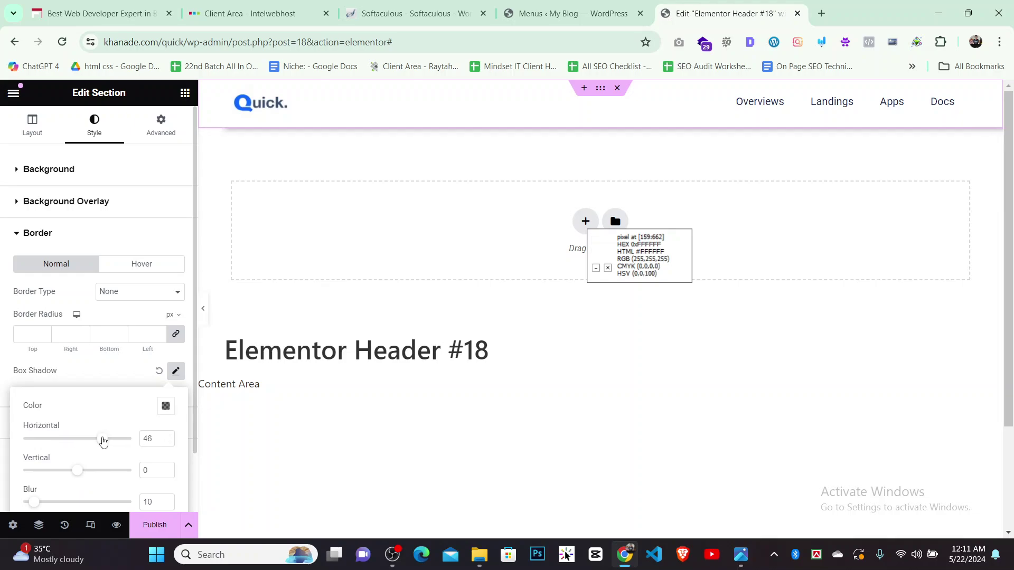
pyautogui.moveTo(101, 442); pyautogui.dragTo(76, 437)
pyautogui.press('BackSpace')
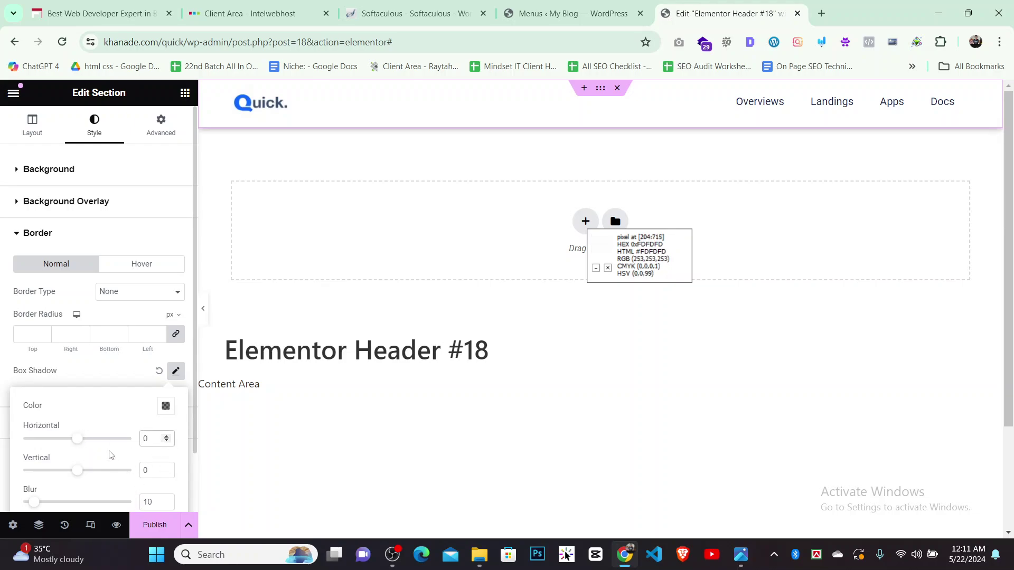
pyautogui.click(203, 309)
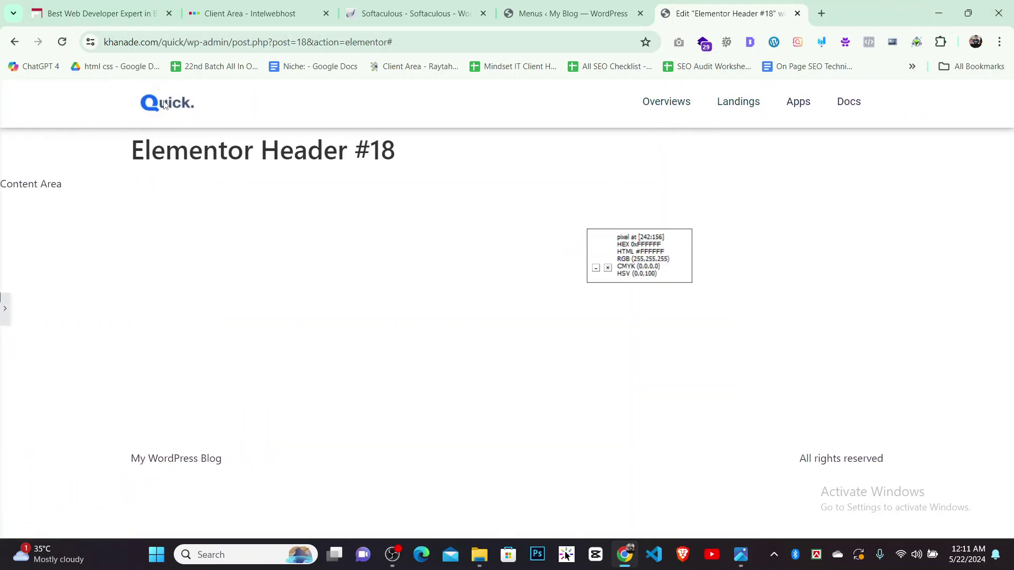
# Examine the header's lower edge and menu in the quick.png design in Photos, and return to Chrome
pyautogui.click(741, 555)
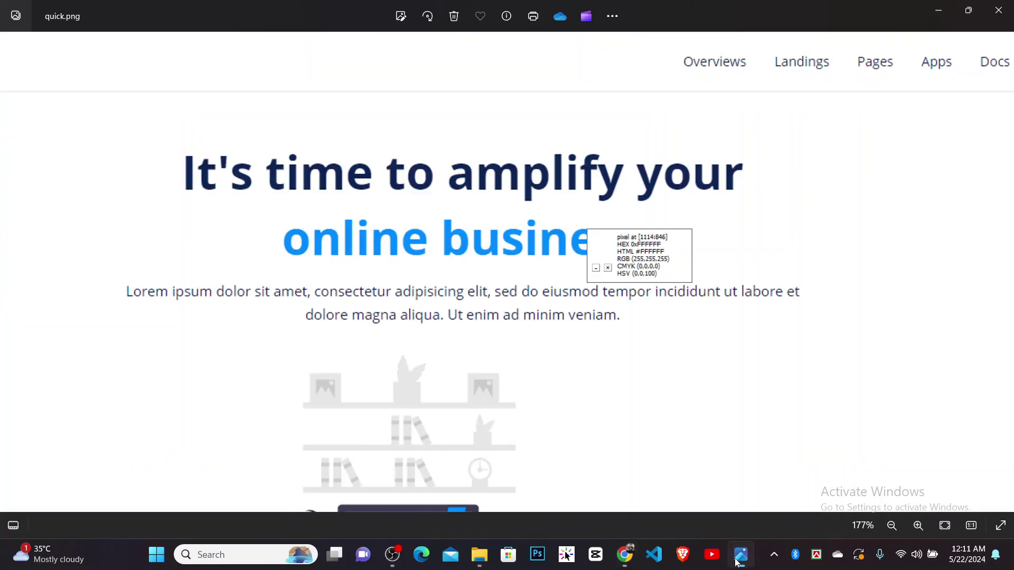
pyautogui.scroll(2, 670, 113)
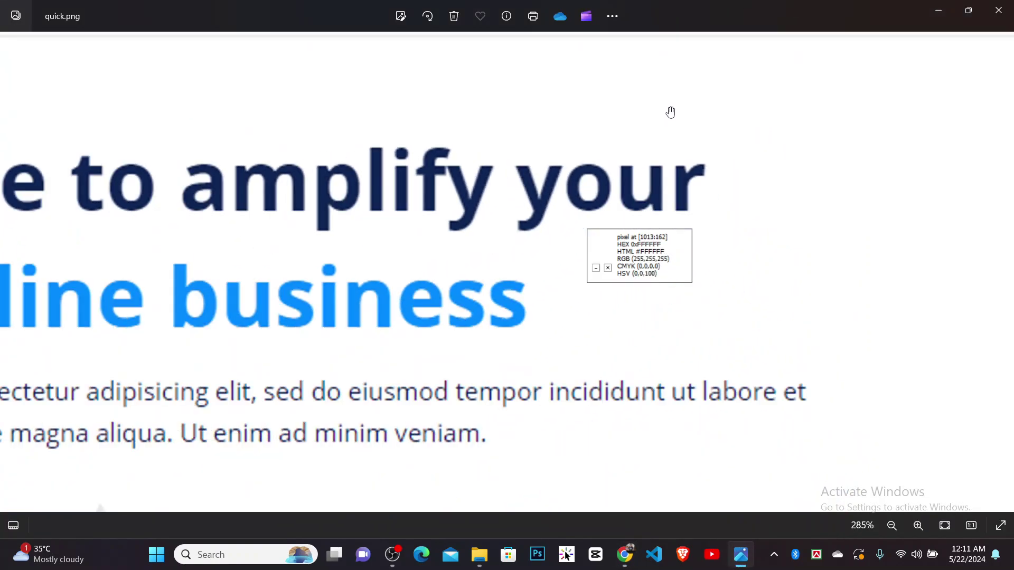
pyautogui.rightClick(670, 110)
pyautogui.scroll(-5, 549, 135)
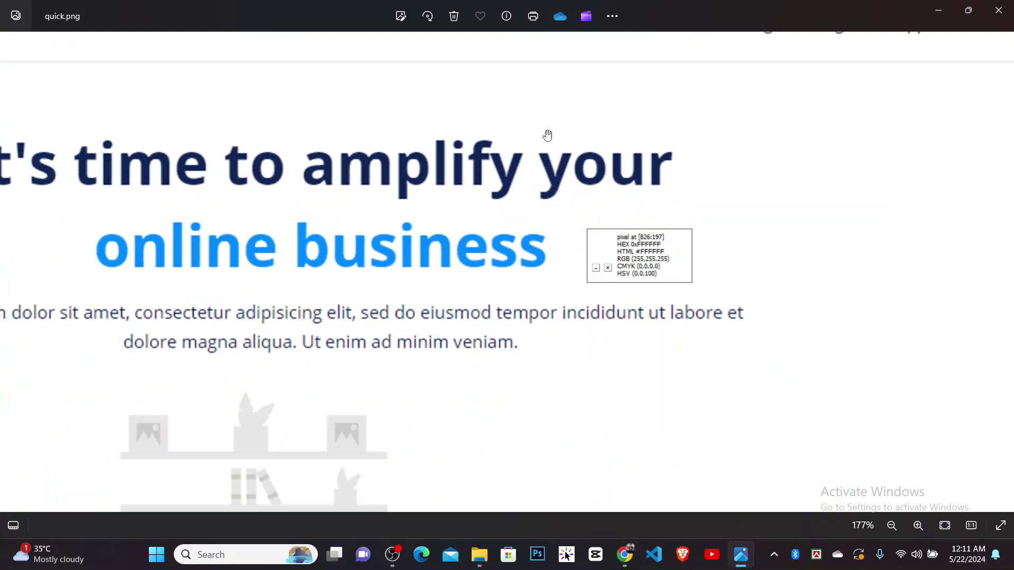
pyautogui.scroll(-1, 558, 119)
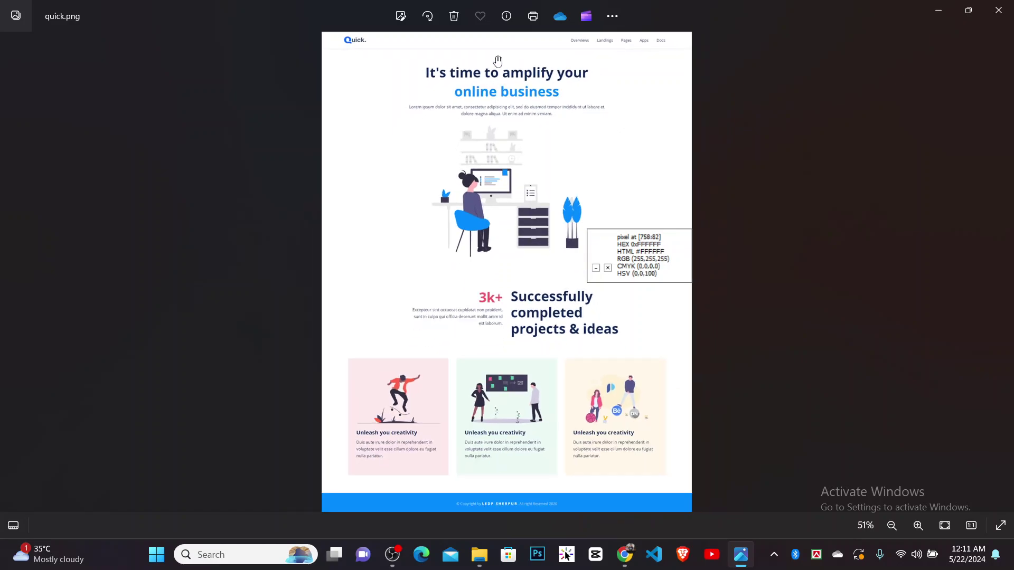
pyautogui.scroll(3, 528, 132)
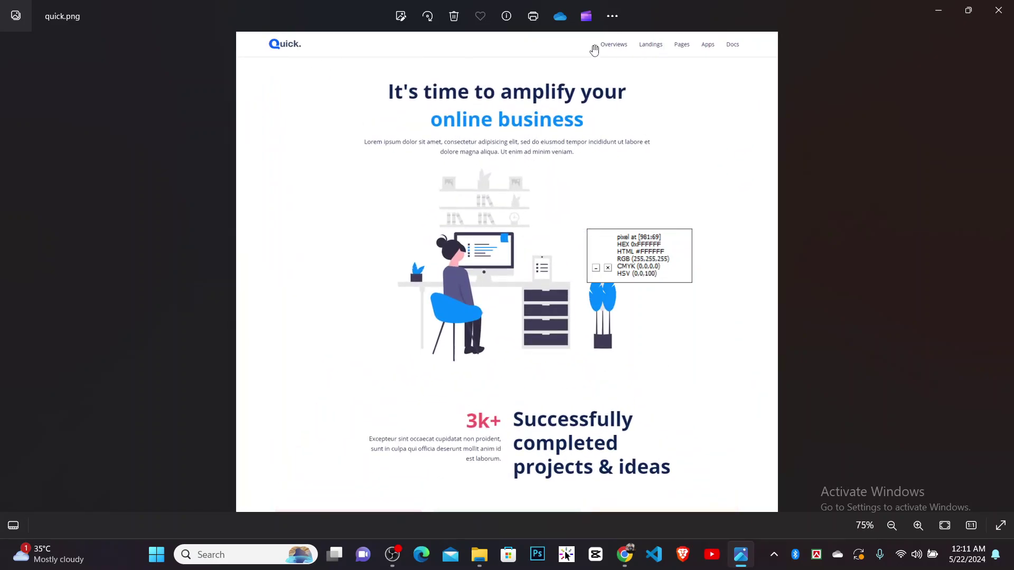
pyautogui.hotkey('alt', 'Tab')
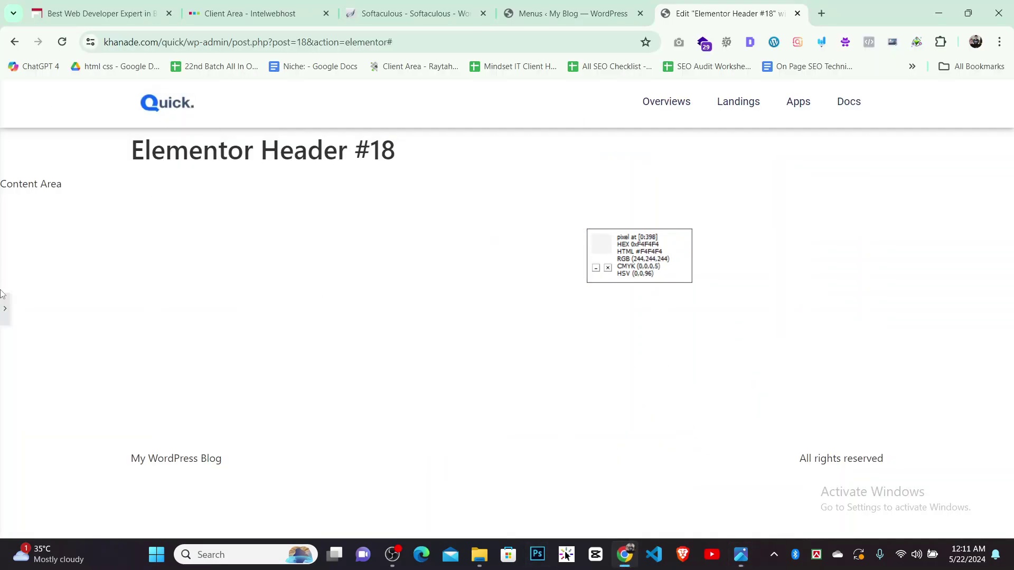
# Publish the header template with the Entire Site display condition and open khanade.com/quick in a new browser tab
pyautogui.click(3, 310)
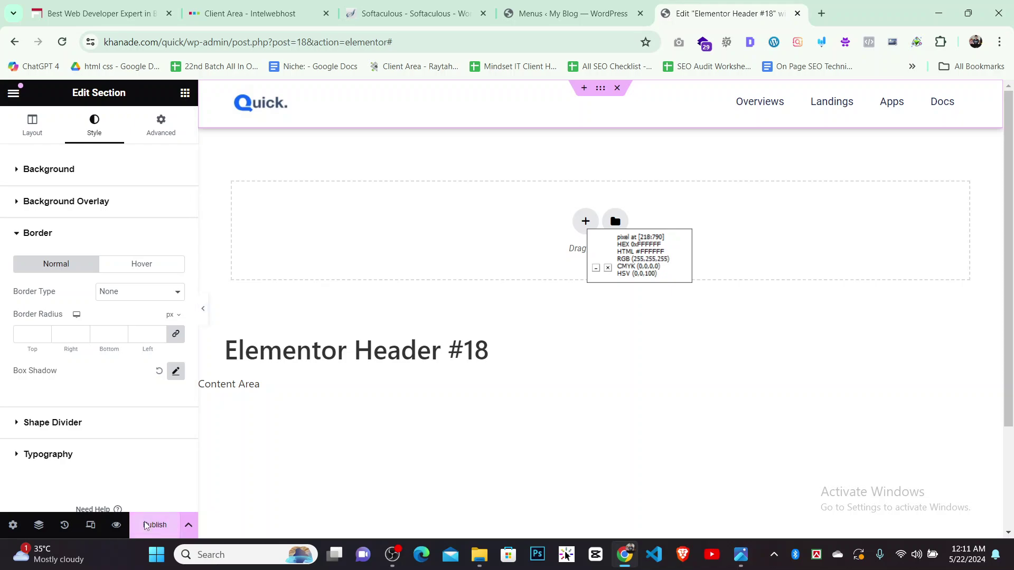
pyautogui.click(142, 522)
pyautogui.click(514, 389)
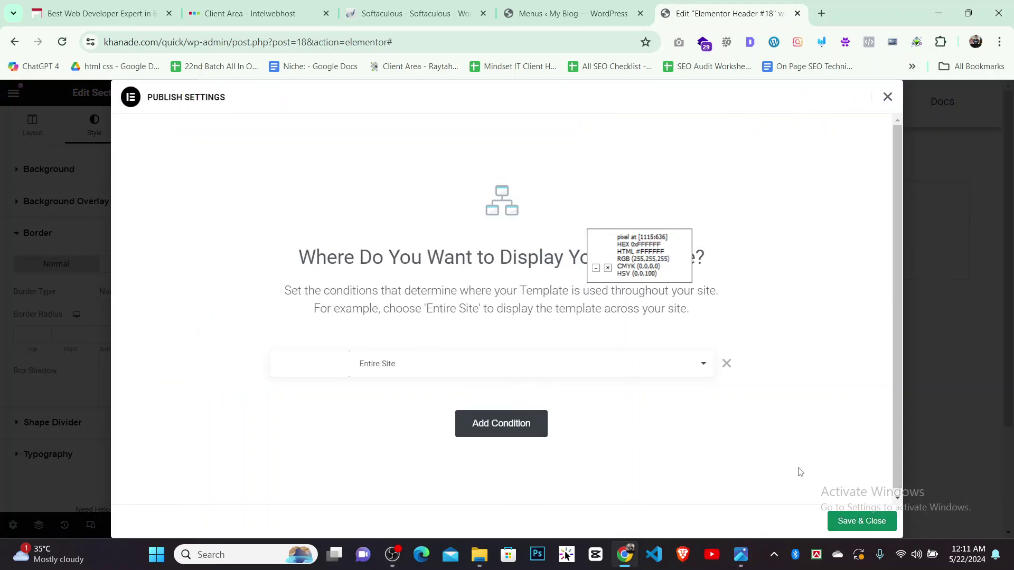
pyautogui.click(860, 521)
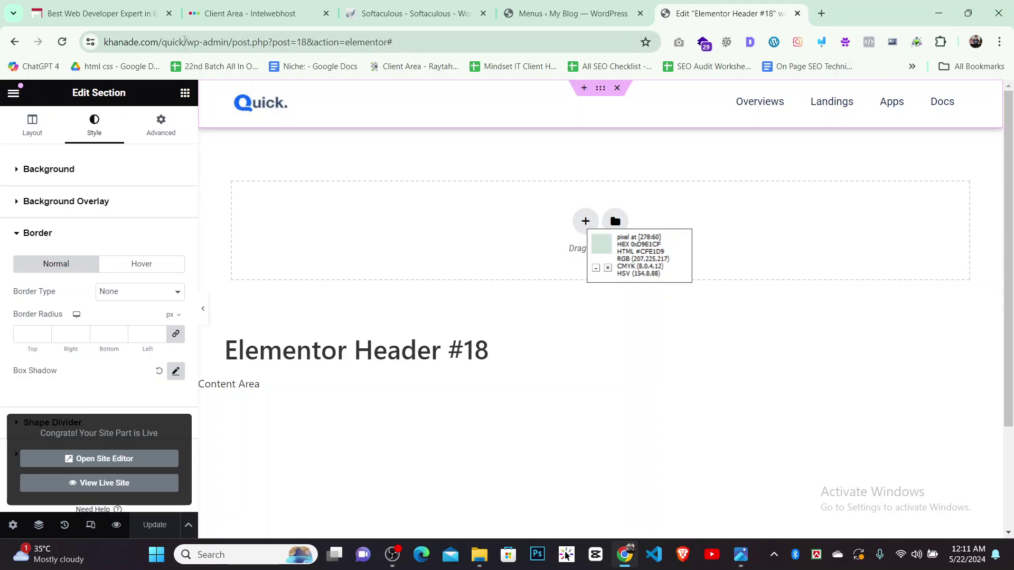
pyautogui.moveTo(184, 42); pyautogui.dragTo(104, 42)
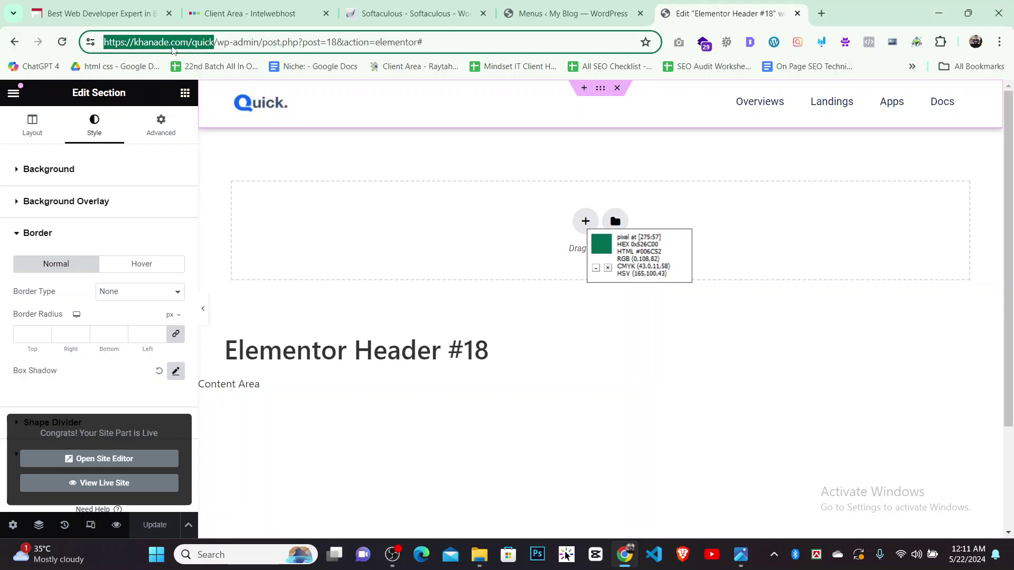
pyautogui.moveTo(184, 43); pyautogui.dragTo(974, 11)
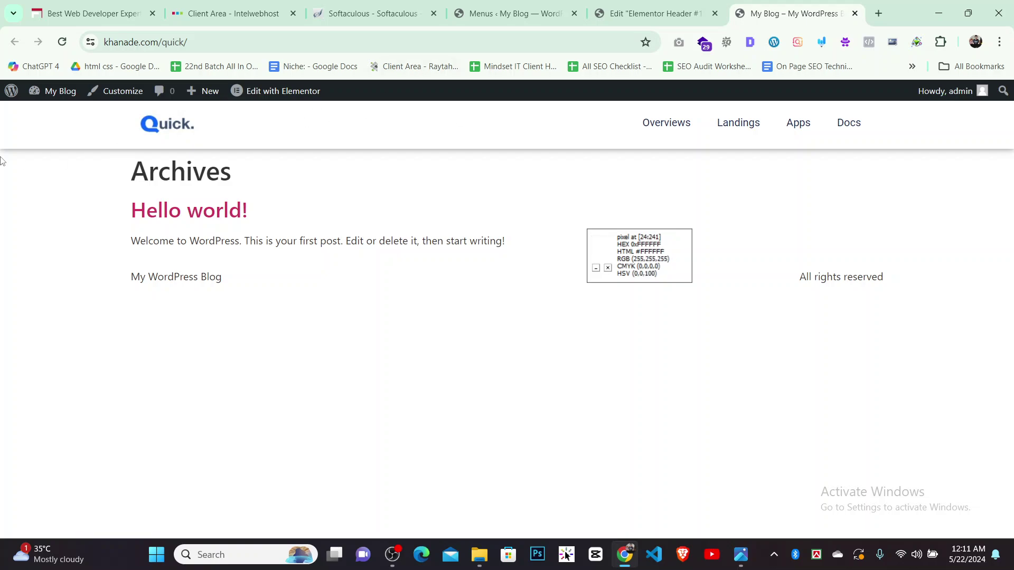
# In the WordPress reading settings, make the static page Home the site's homepage and save the changes
pyautogui.moveTo(55, 94)
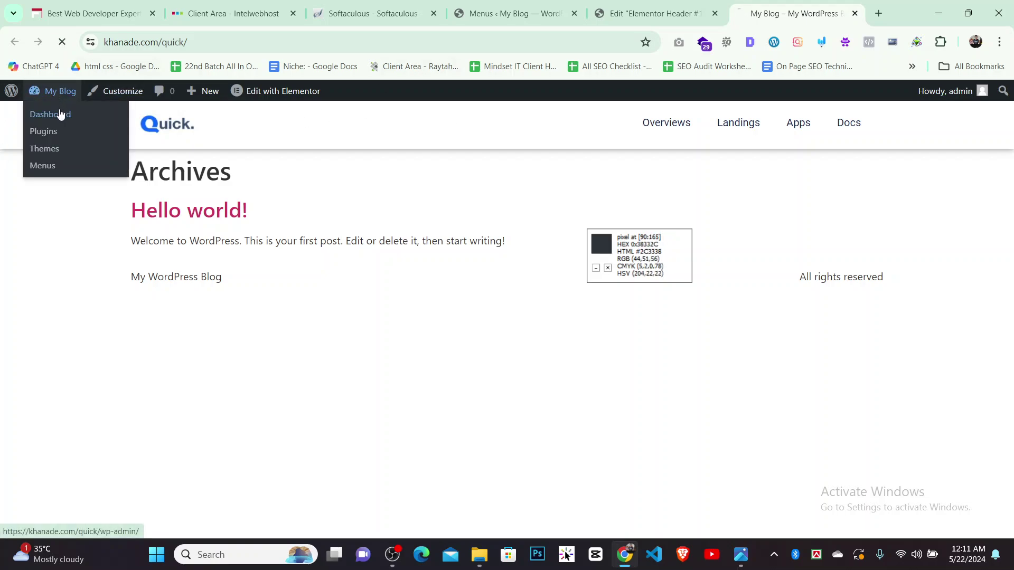
pyautogui.click(60, 115)
pyautogui.scroll(-5, 16, 459)
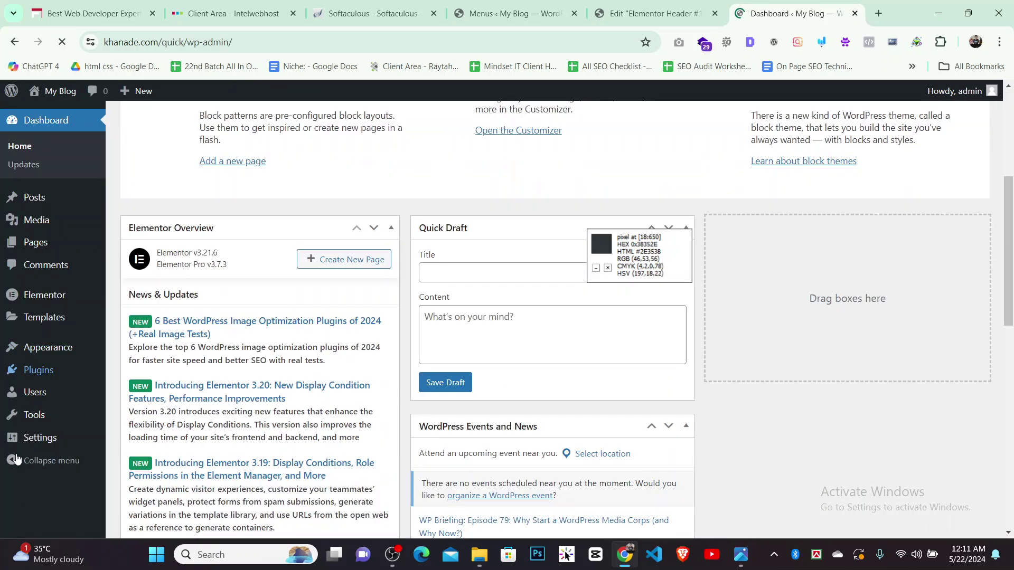
pyautogui.moveTo(40, 438)
pyautogui.click(146, 407)
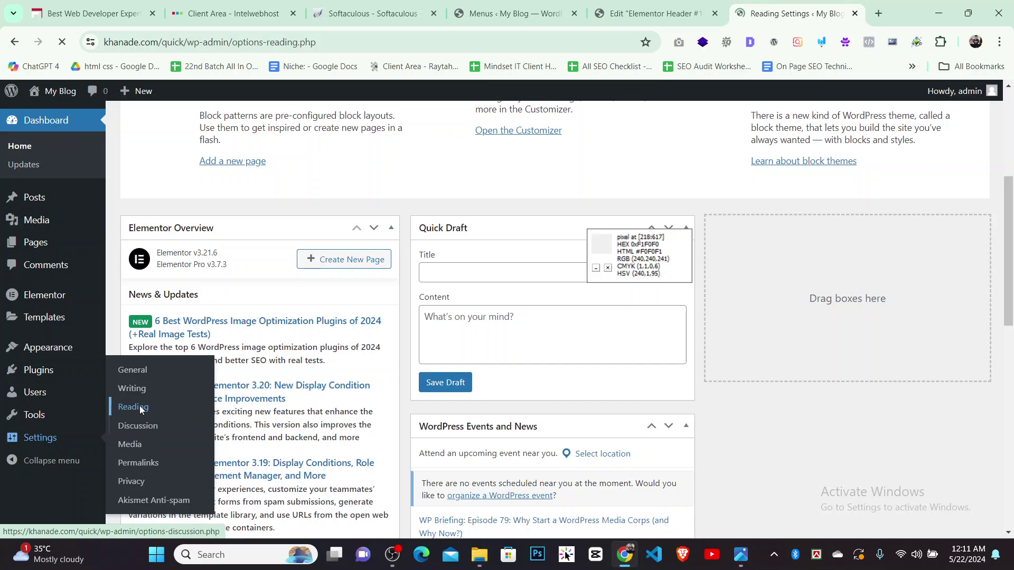
pyautogui.click(271, 180)
pyautogui.click(369, 213)
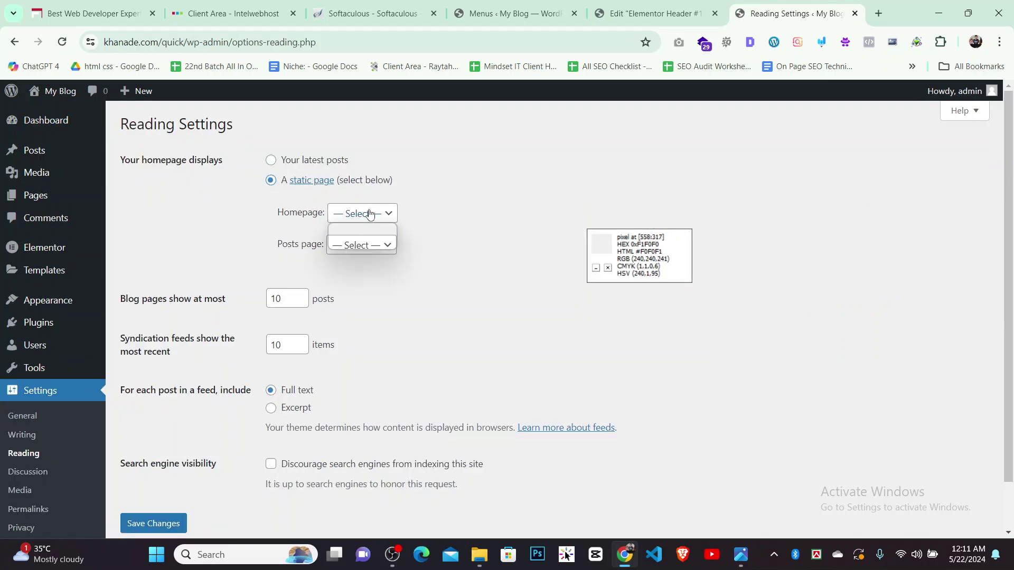
pyautogui.click(354, 240)
pyautogui.click(139, 522)
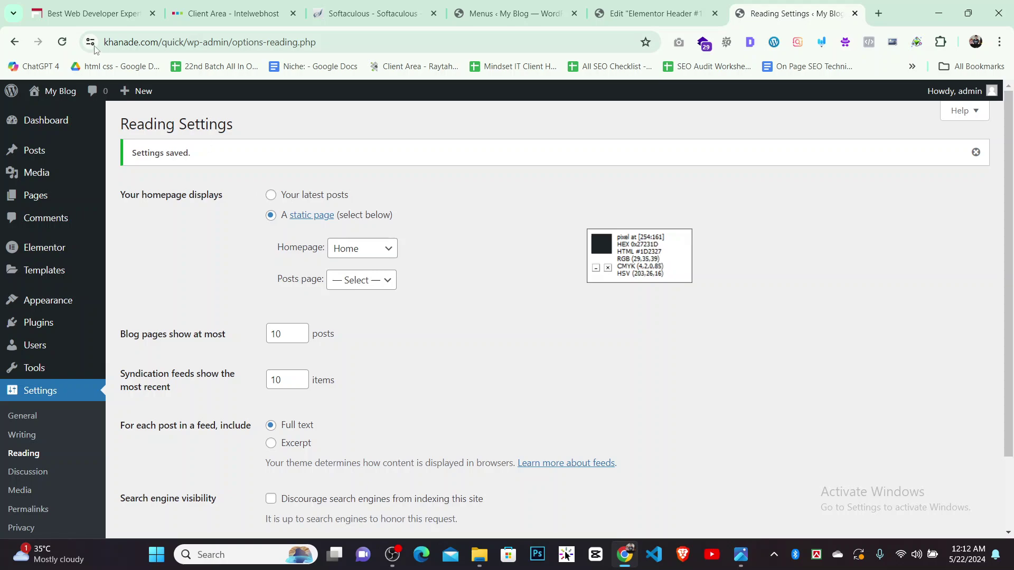
# View the live site's homepage with the published header and return to the header template in the Elementor editor
pyautogui.moveTo(53, 89)
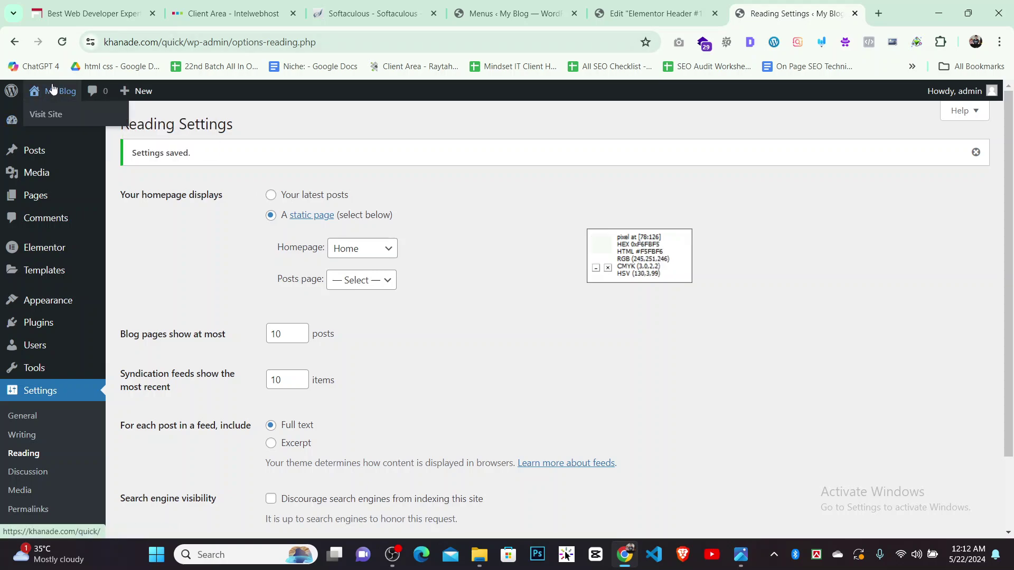
pyautogui.click(52, 124)
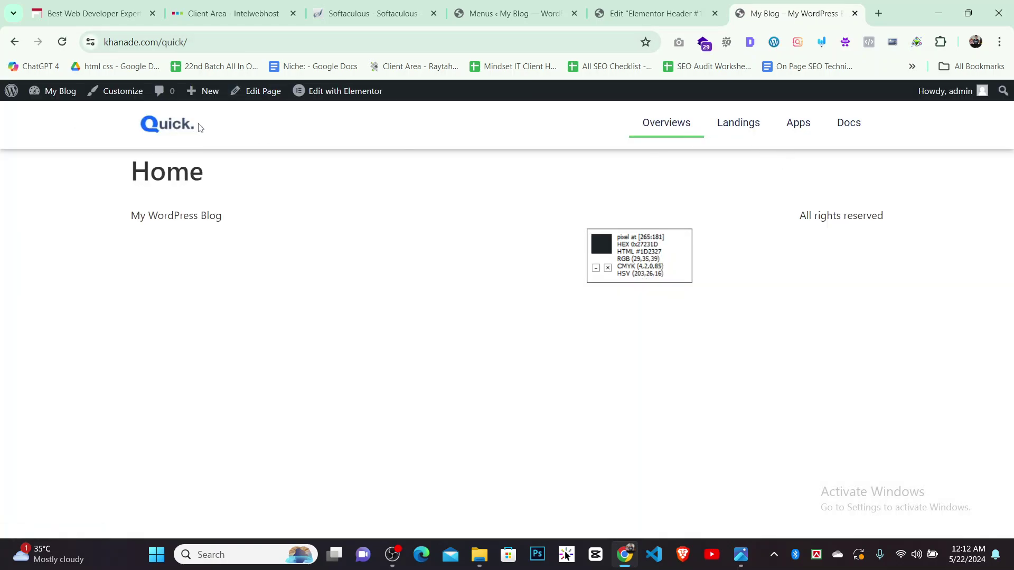
pyautogui.click(689, 10)
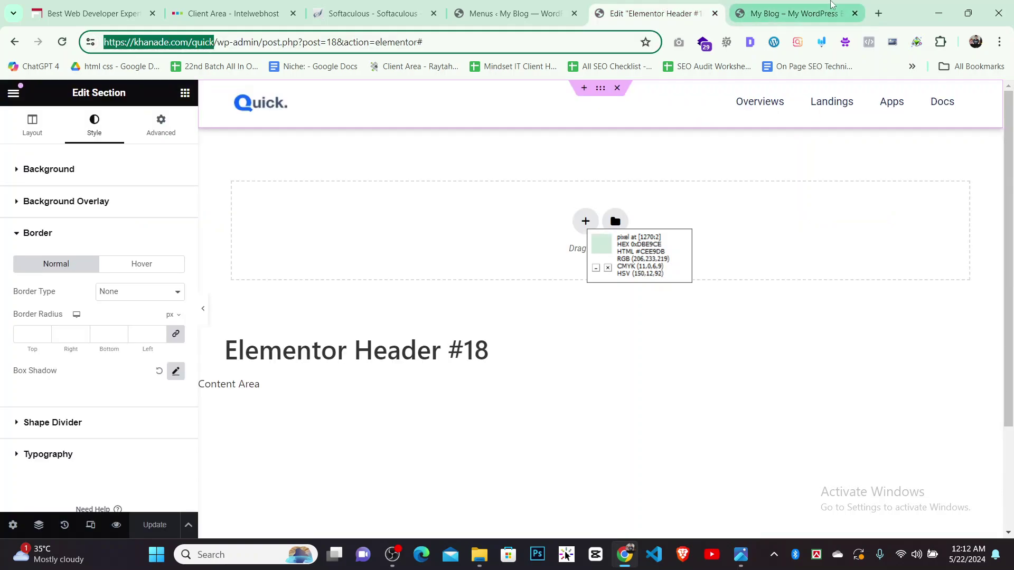
# Compare the live homepage's header menu with the quick.png design in Photos, and return to the header template in Chrome
pyautogui.click(828, 9)
pyautogui.click(628, 15)
pyautogui.click(798, 13)
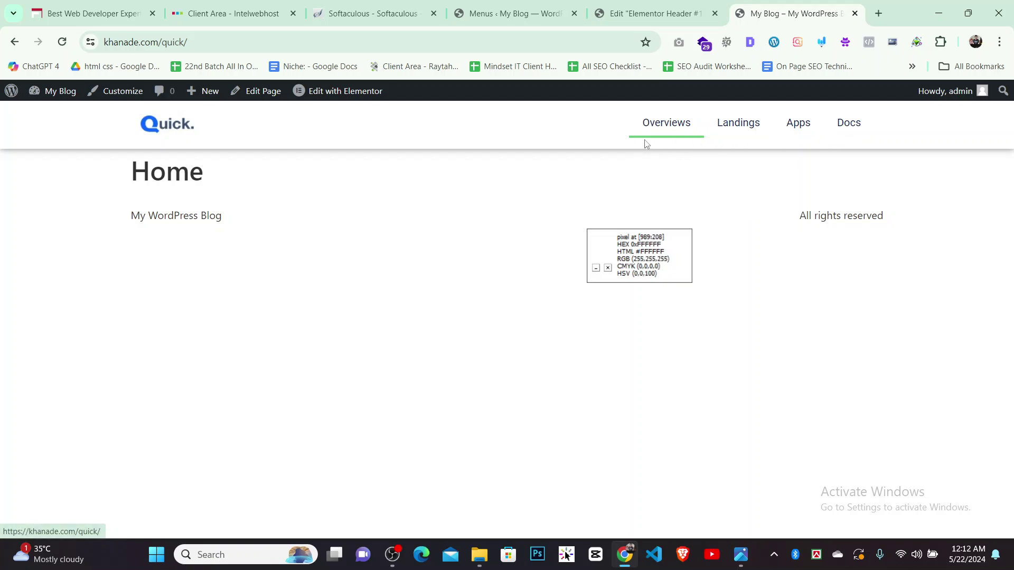
pyautogui.click(741, 555)
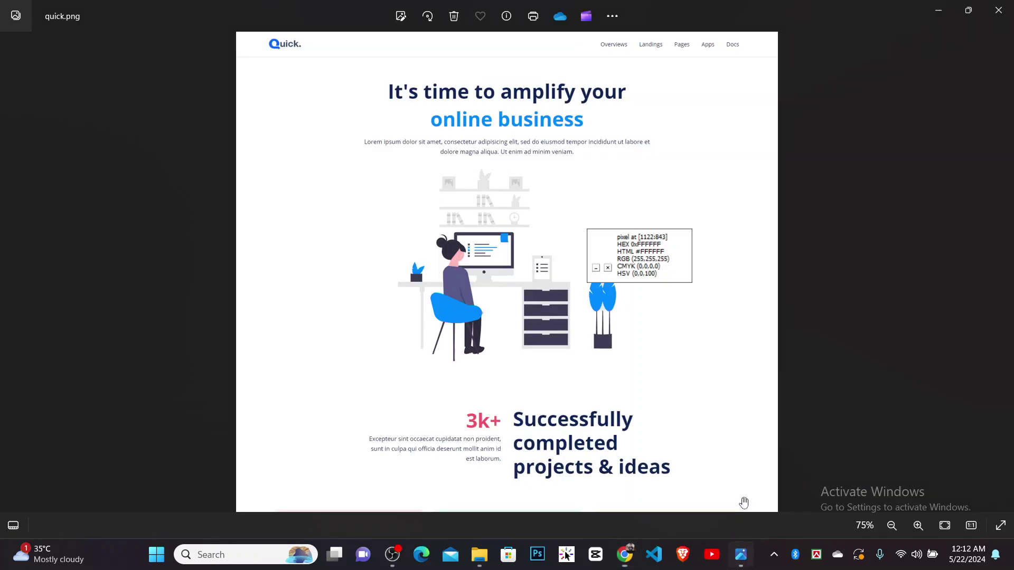
pyautogui.scroll(3, 635, 66)
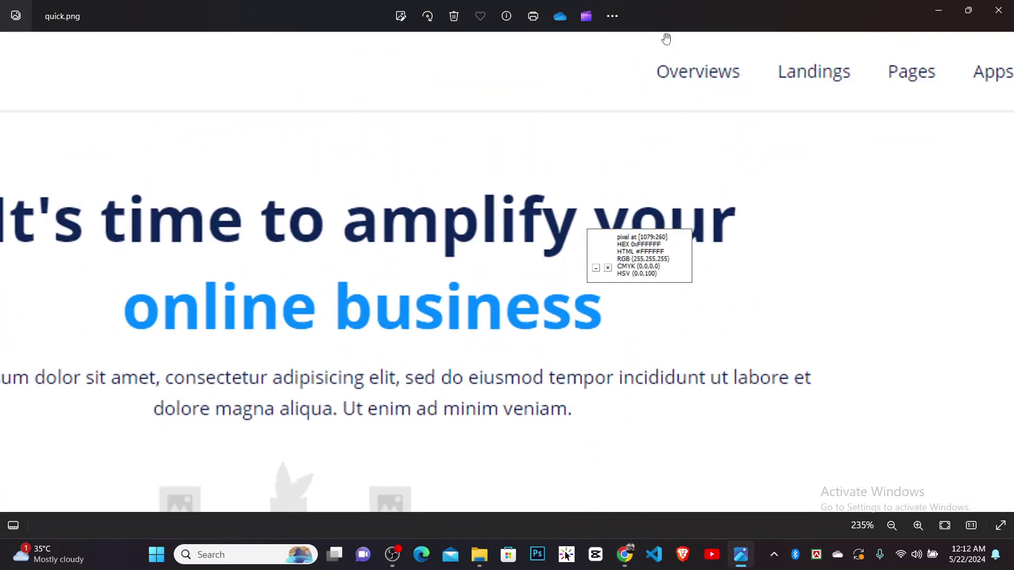
pyautogui.scroll(-3, 709, 264)
pyautogui.click(625, 554)
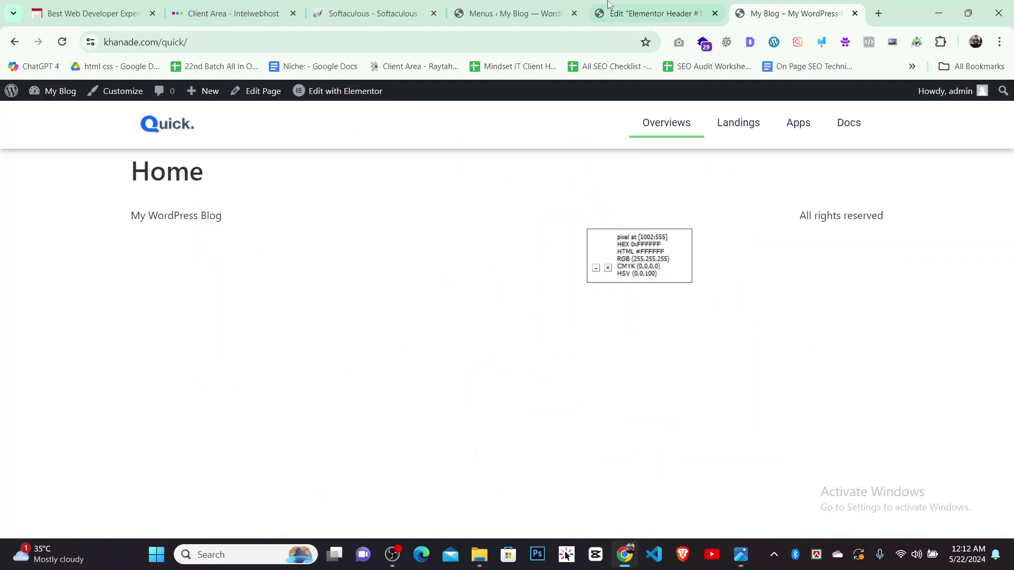
pyautogui.click(569, 5)
pyautogui.click(671, 5)
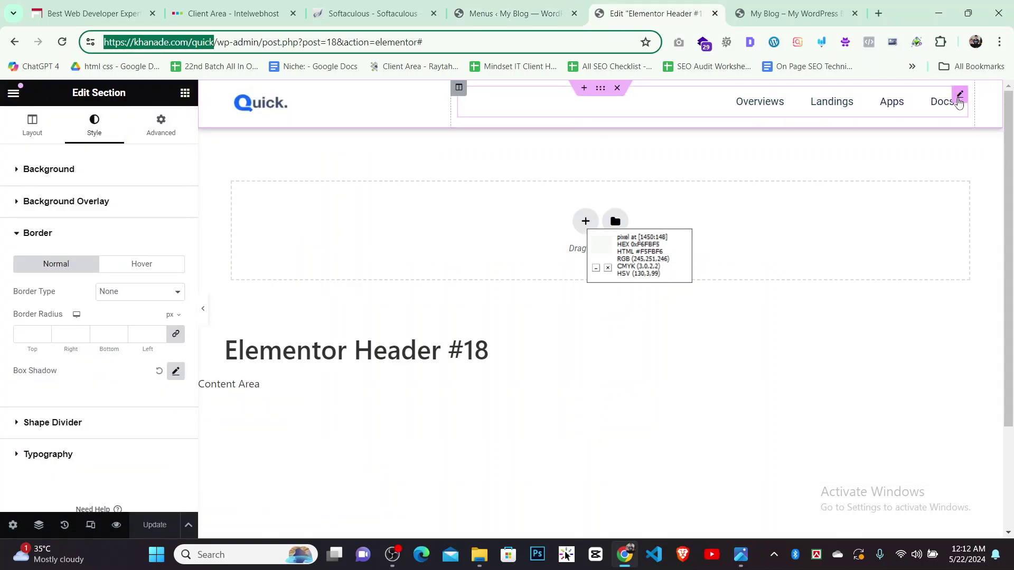
# Open the header's nav menu for style editing and try #FFFFFF as its hover text color
pyautogui.click(960, 102)
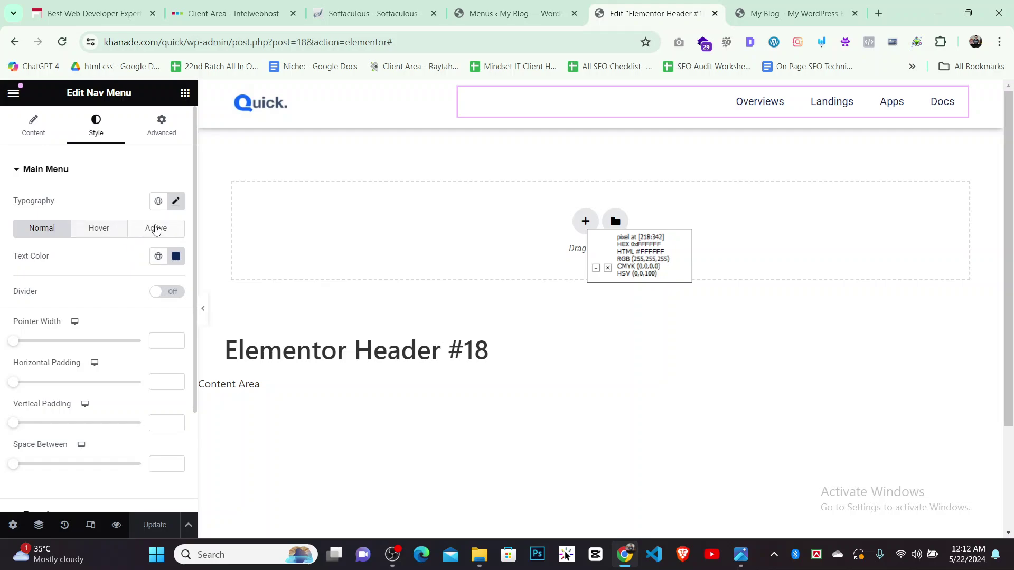
pyautogui.click(156, 228)
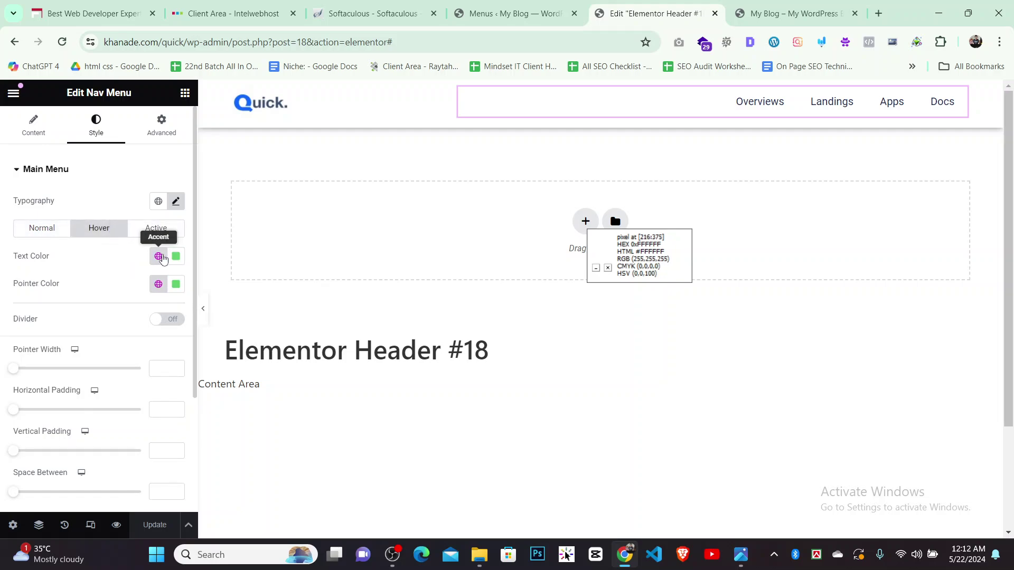
pyautogui.click(176, 256)
pyautogui.write('#FFFFFF')
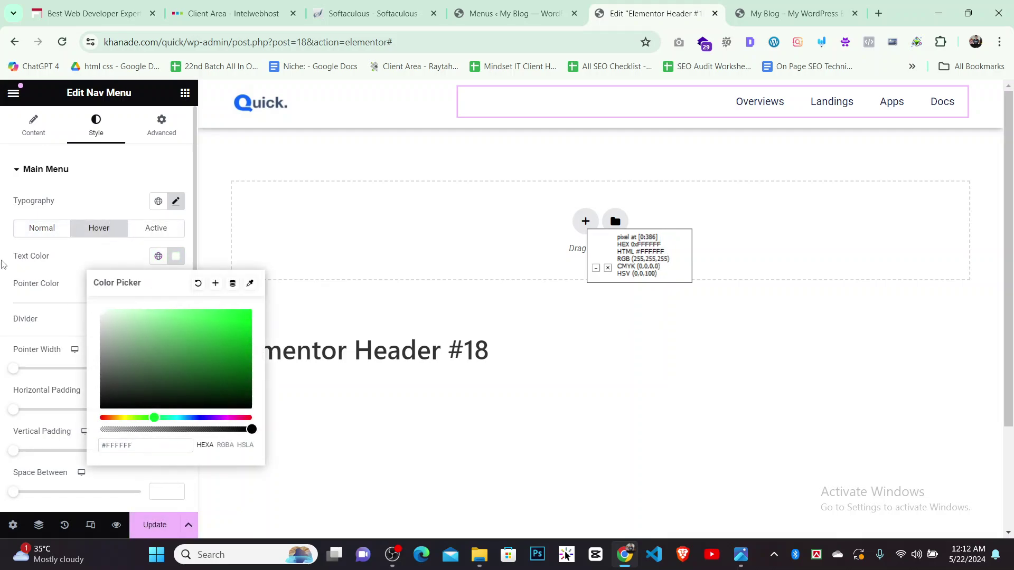
pyautogui.click(317, 253)
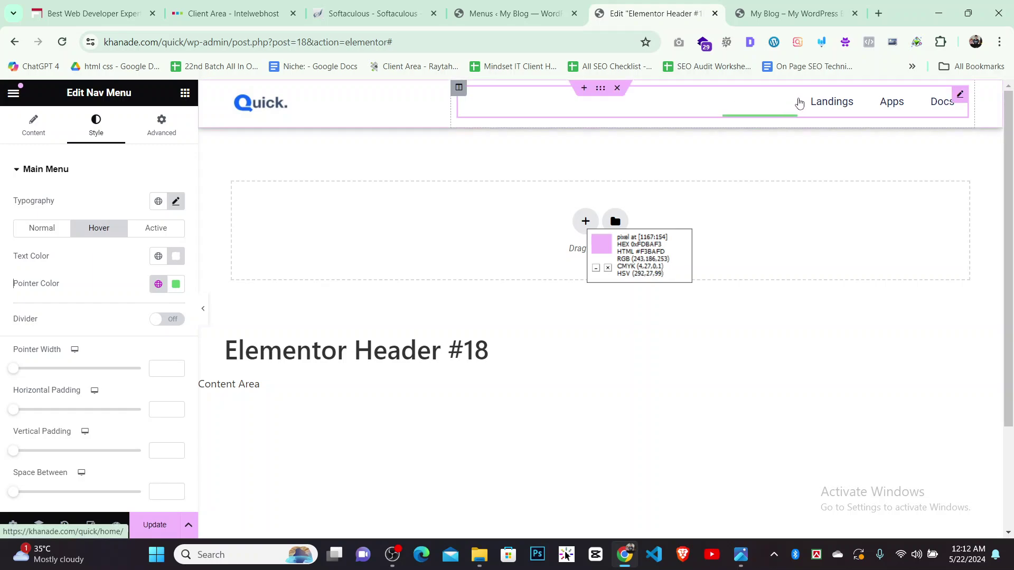
pyautogui.click(176, 256)
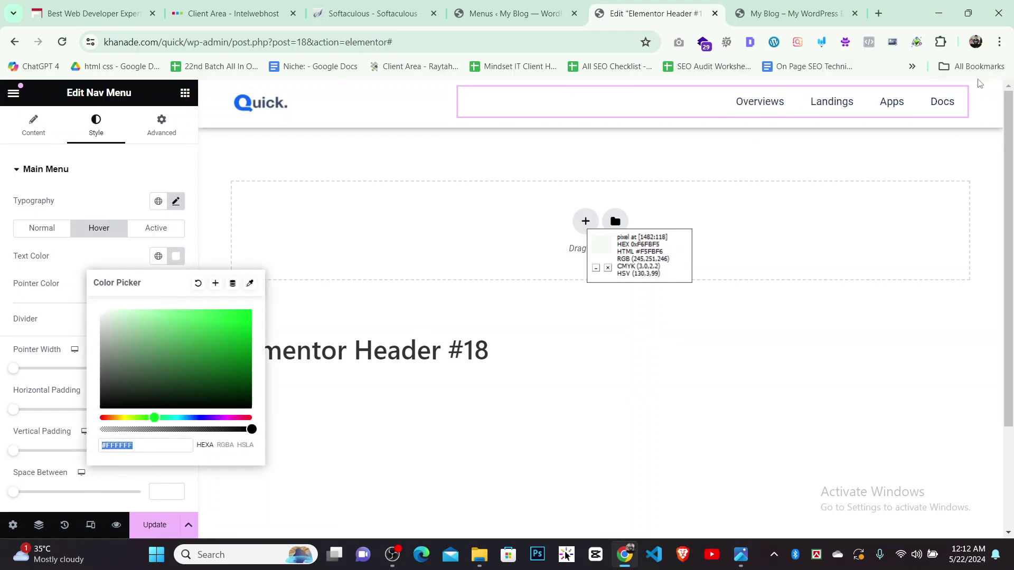
pyautogui.click(369, 158)
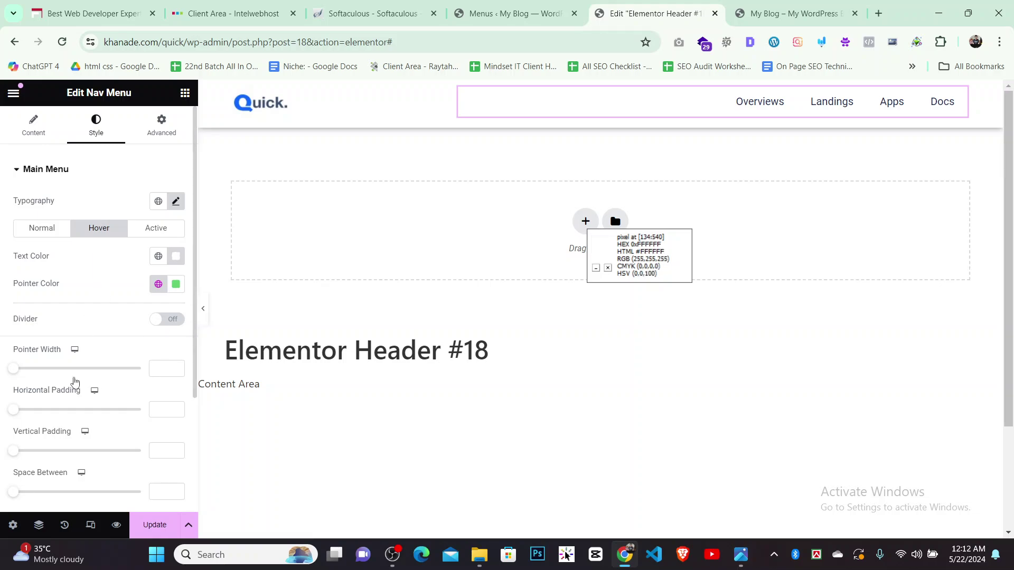
# Copy the nav menu's normal text color #0F2656 and apply it as the hover text color
pyautogui.click(33, 126)
pyautogui.click(96, 127)
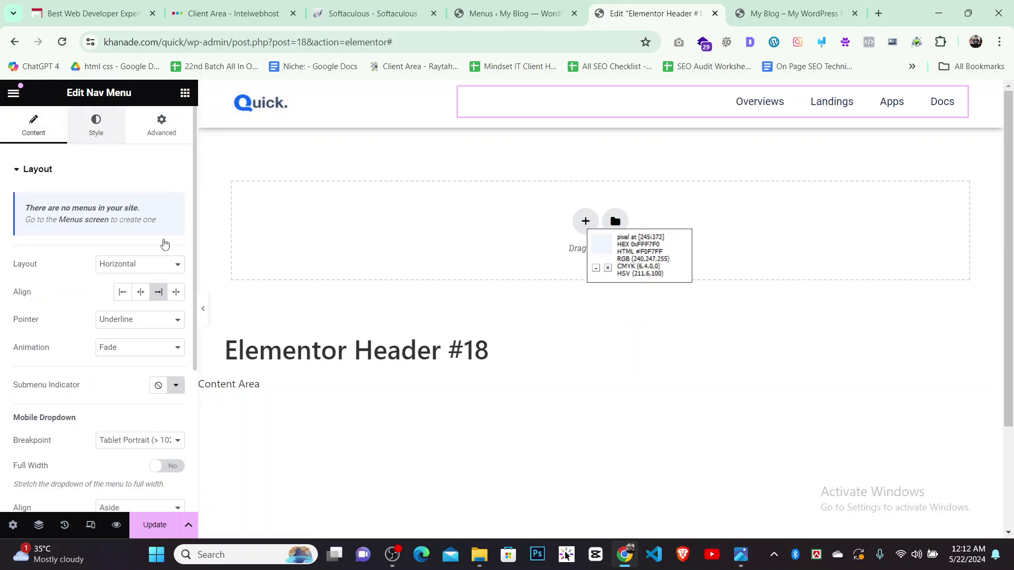
pyautogui.click(176, 256)
pyautogui.hotkey('ctrl', 'c')
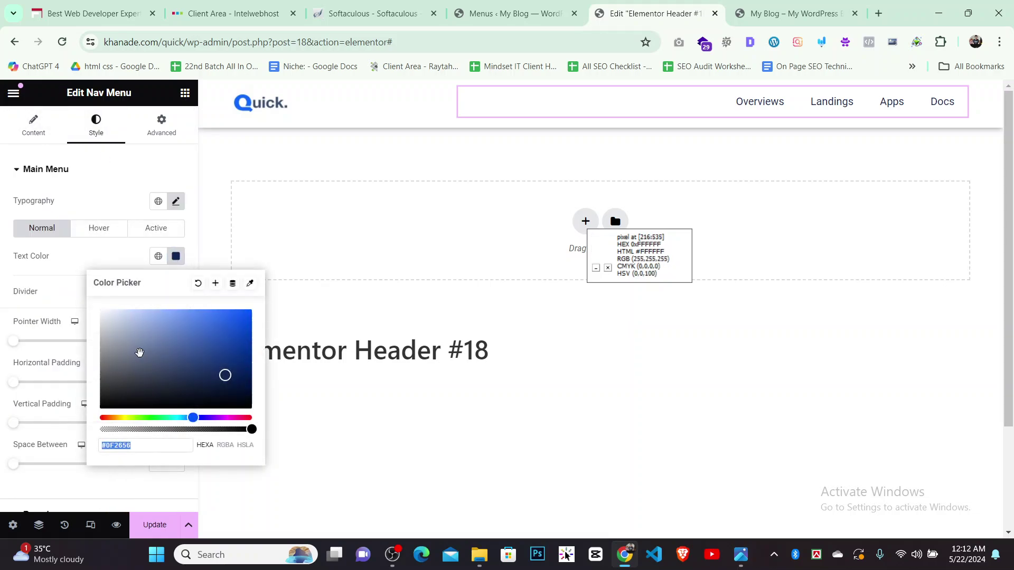
pyautogui.click(98, 228)
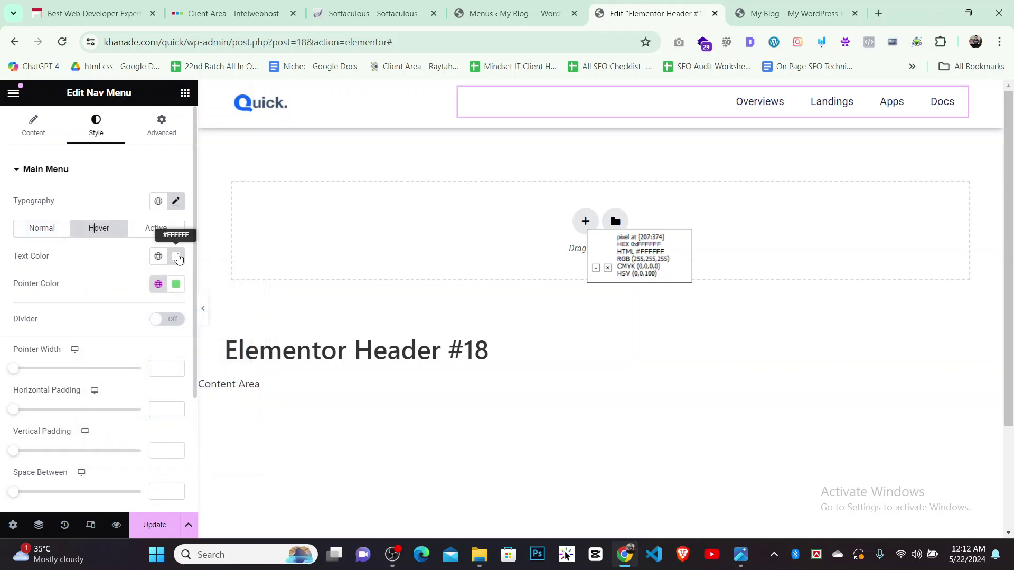
pyautogui.click(176, 256)
pyautogui.hotkey('ctrl', 'v')
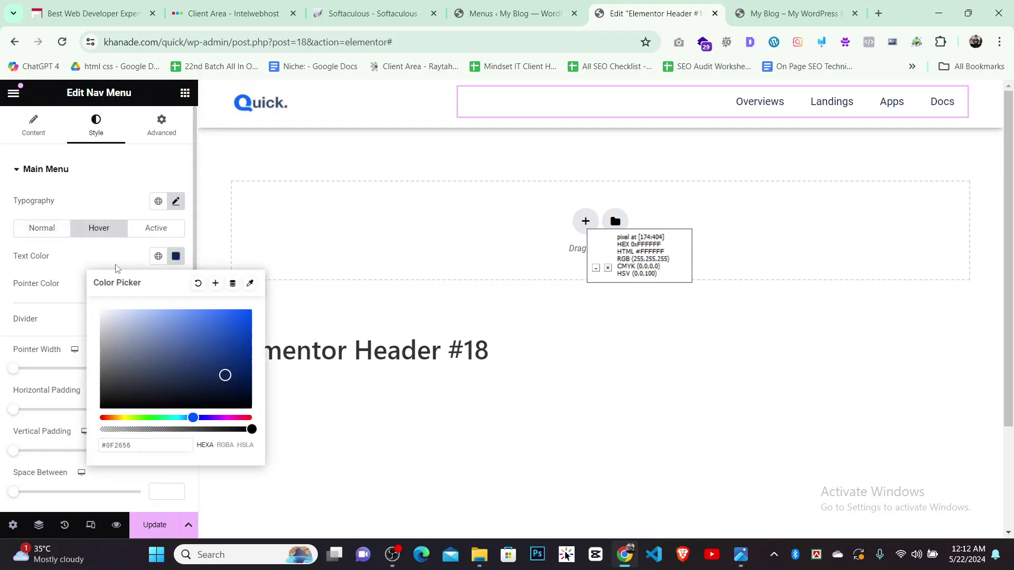
pyautogui.click(50, 260)
# Set the nav menu's hover pointer color to #FFFFFF
pyautogui.click(176, 284)
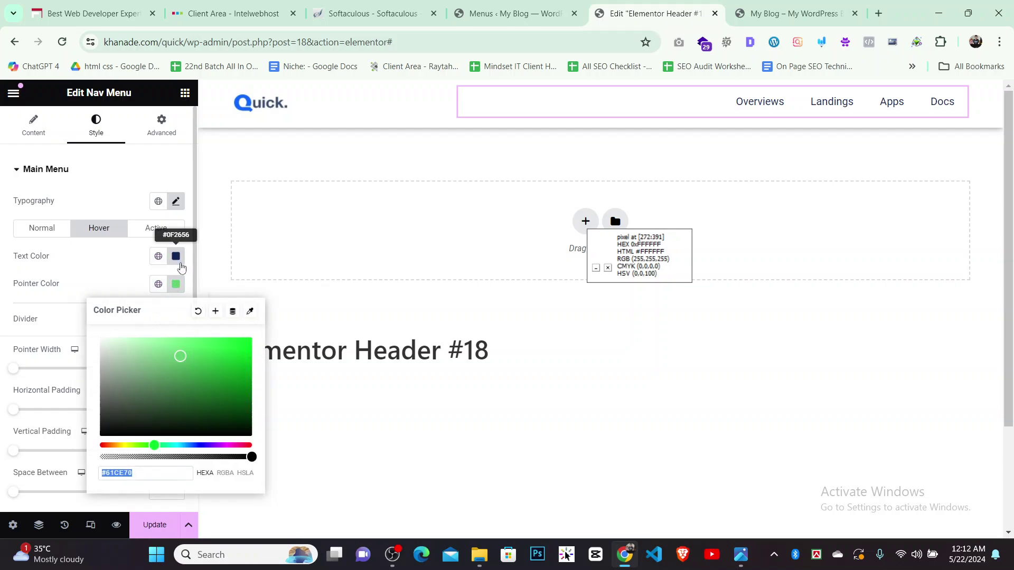
pyautogui.write('#FFFFFF')
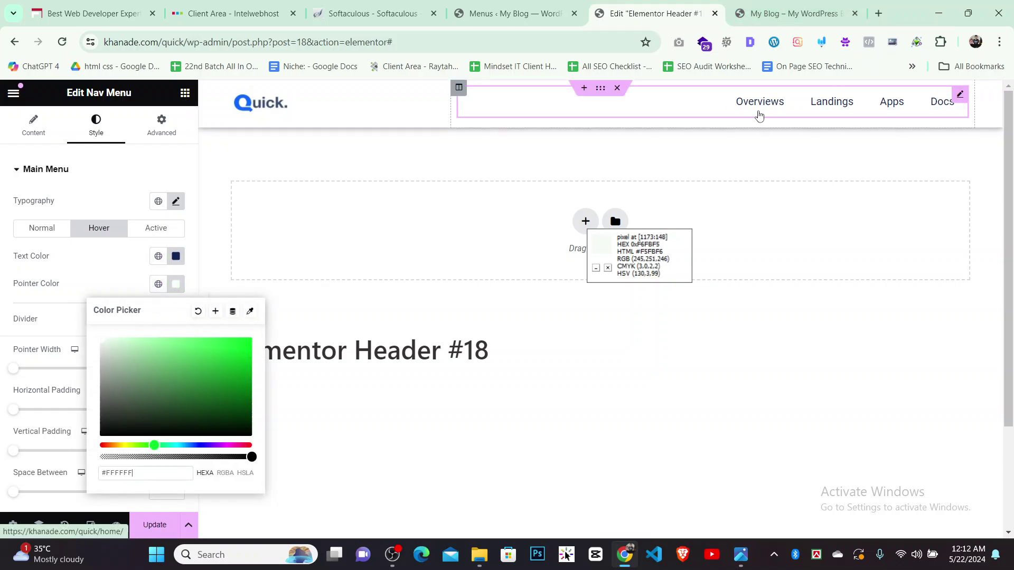
pyautogui.click(105, 293)
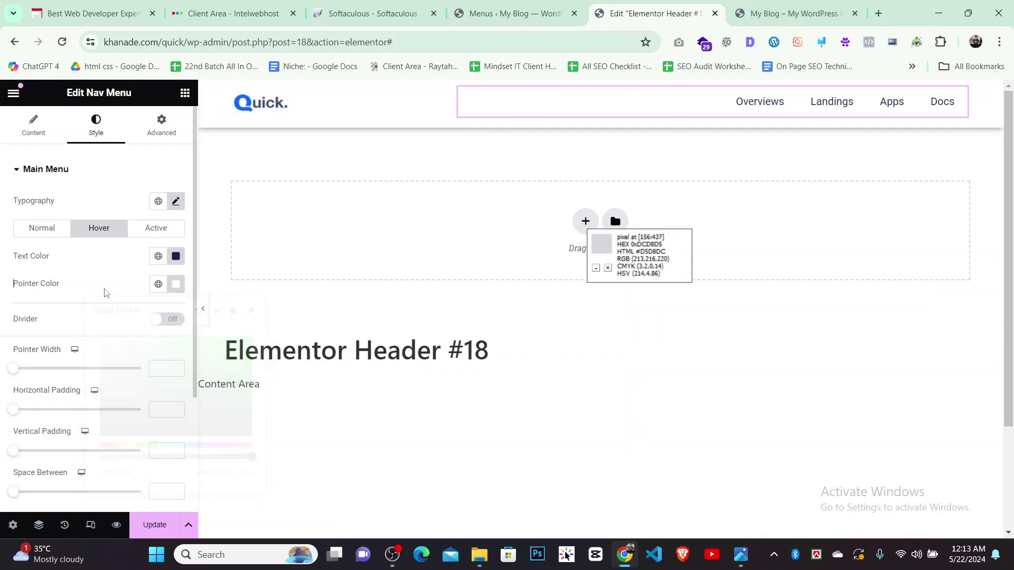
# Preview the header at full width, update the template, and reload the live homepage to check the menu
pyautogui.click(203, 311)
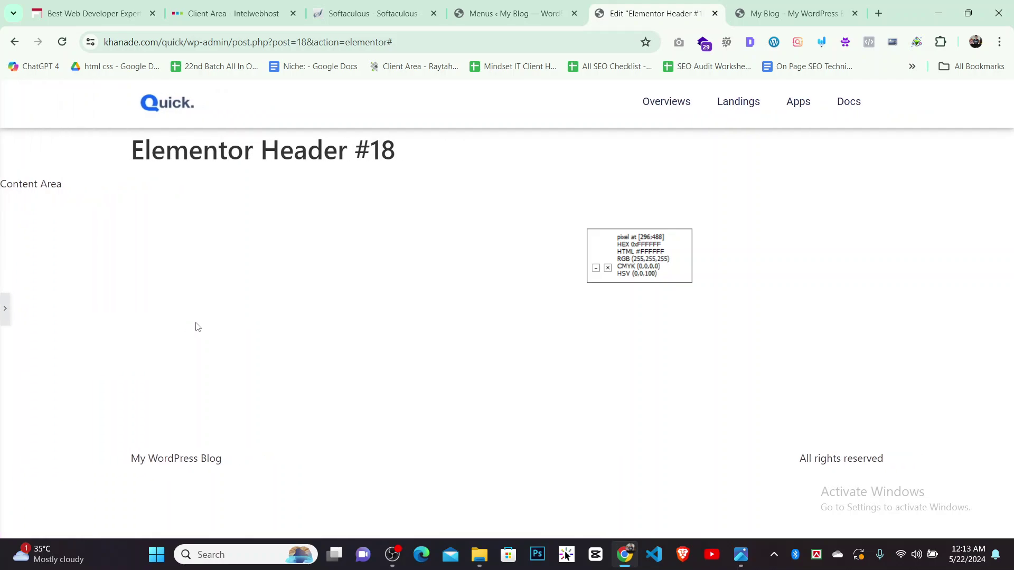
pyautogui.click(3, 317)
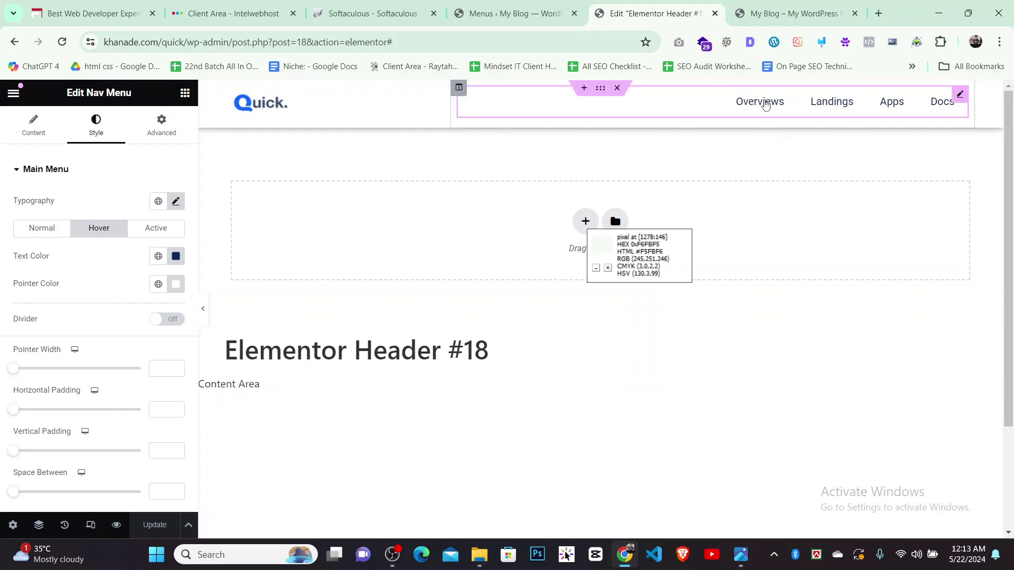
pyautogui.click(797, 13)
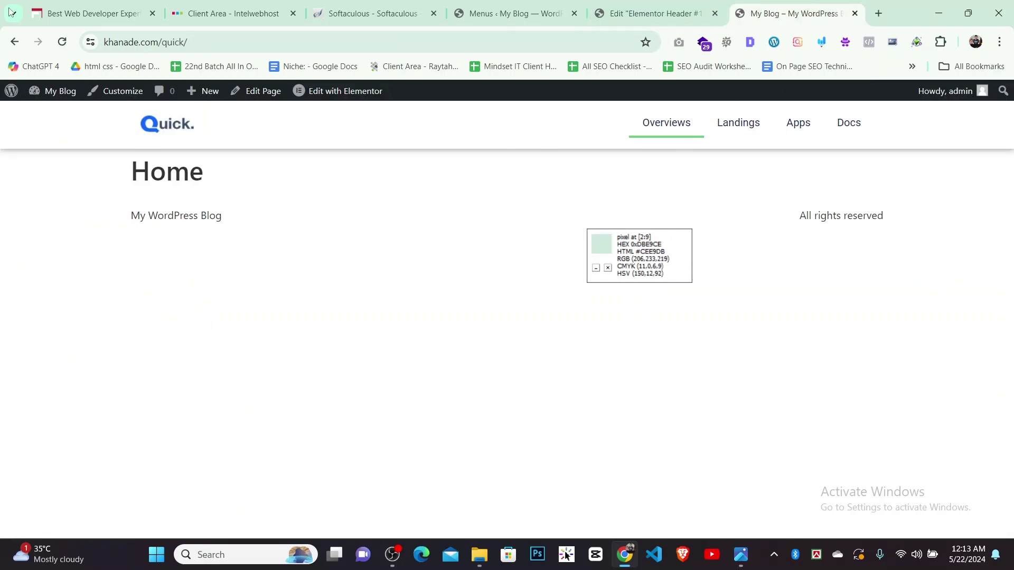
pyautogui.click(62, 41)
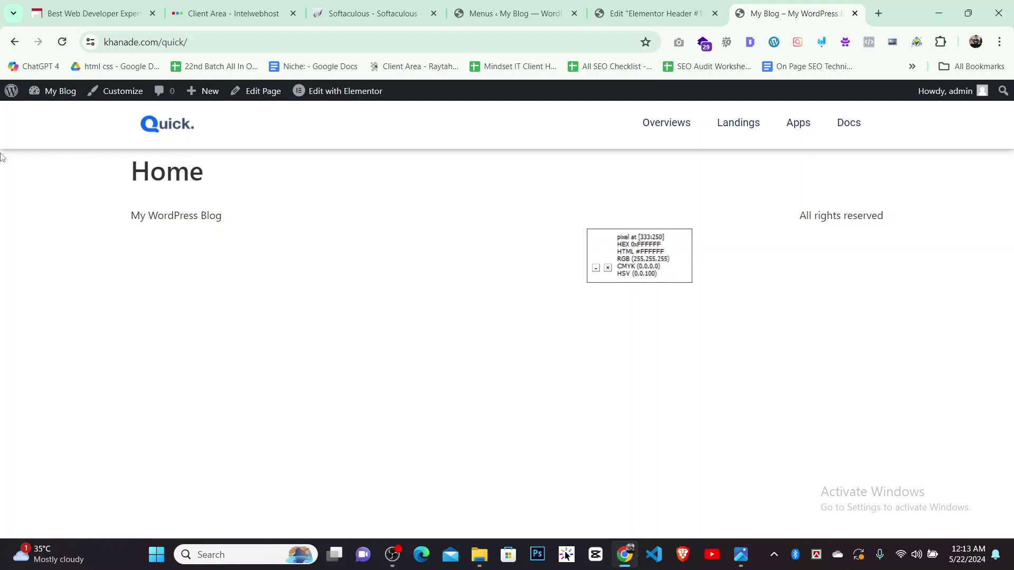
# Open the Home page from the WordPress pages list in the Elementor editor
pyautogui.moveTo(54, 95)
pyautogui.click(54, 113)
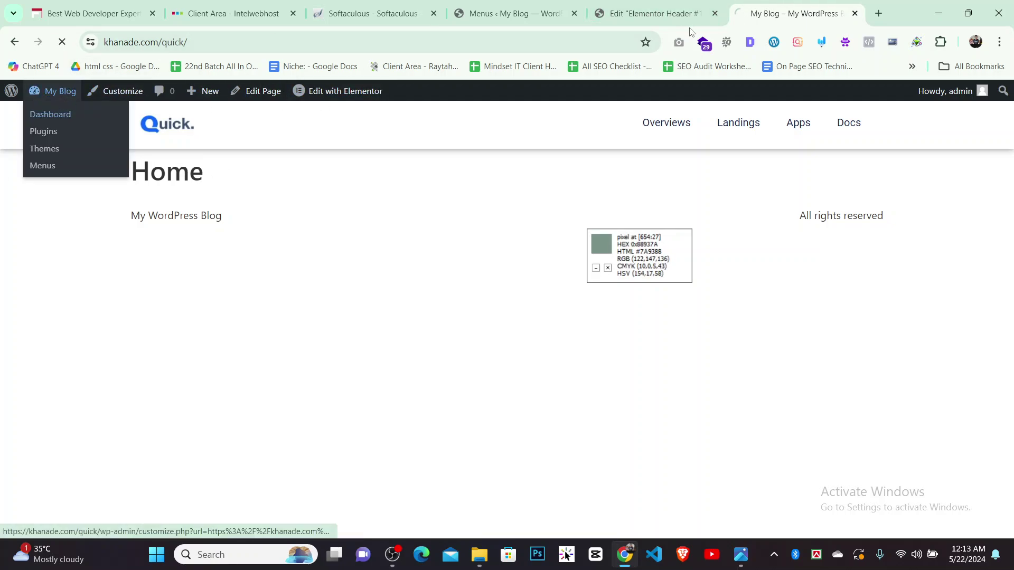
pyautogui.moveTo(36, 242)
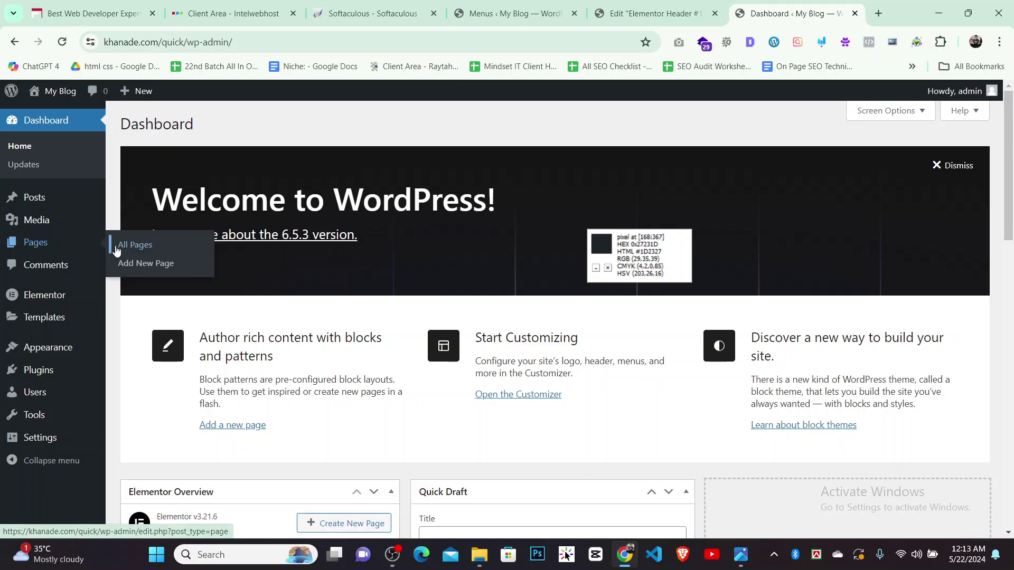
pyautogui.click(131, 248)
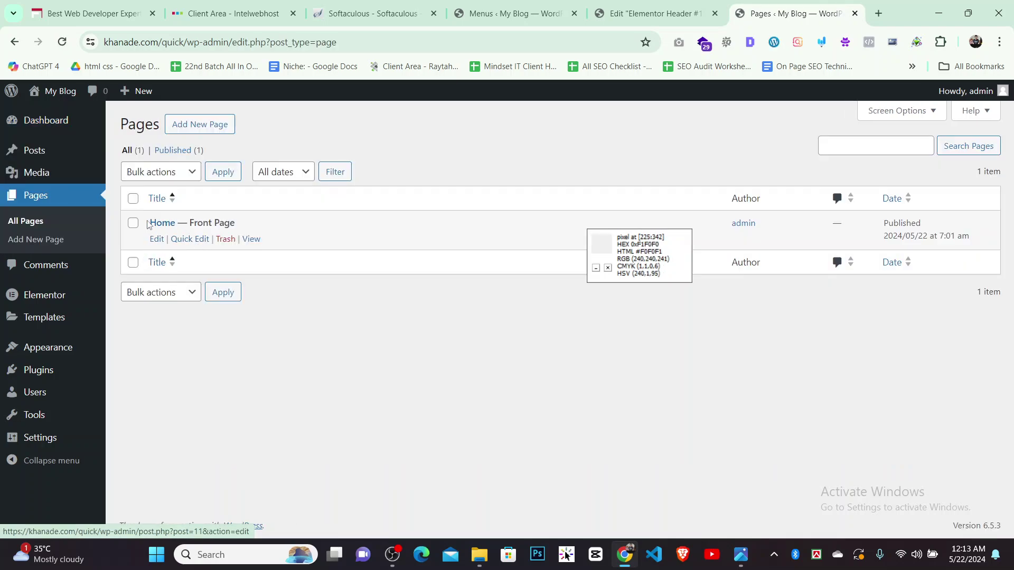
pyautogui.click(163, 224)
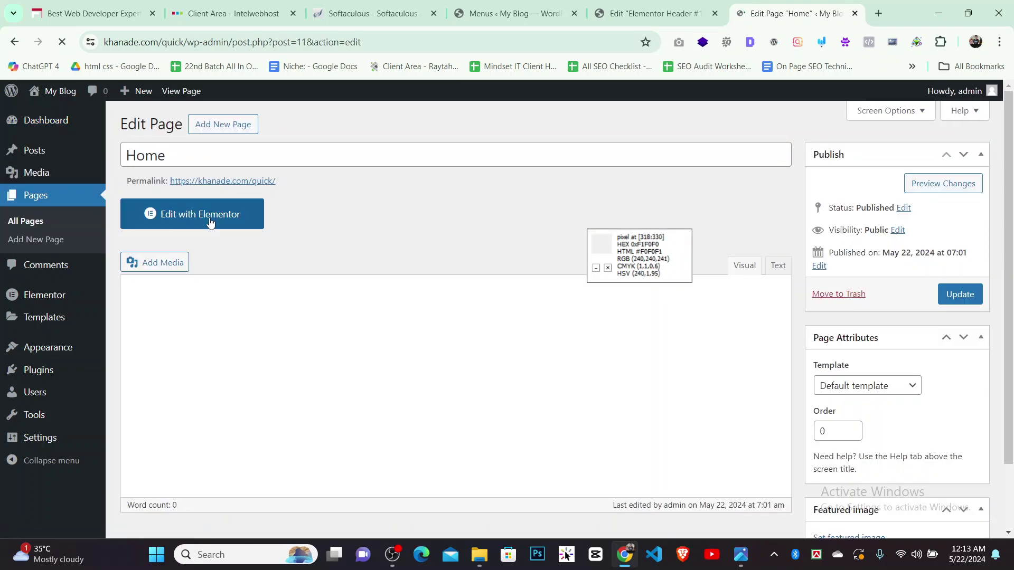
pyautogui.click(209, 218)
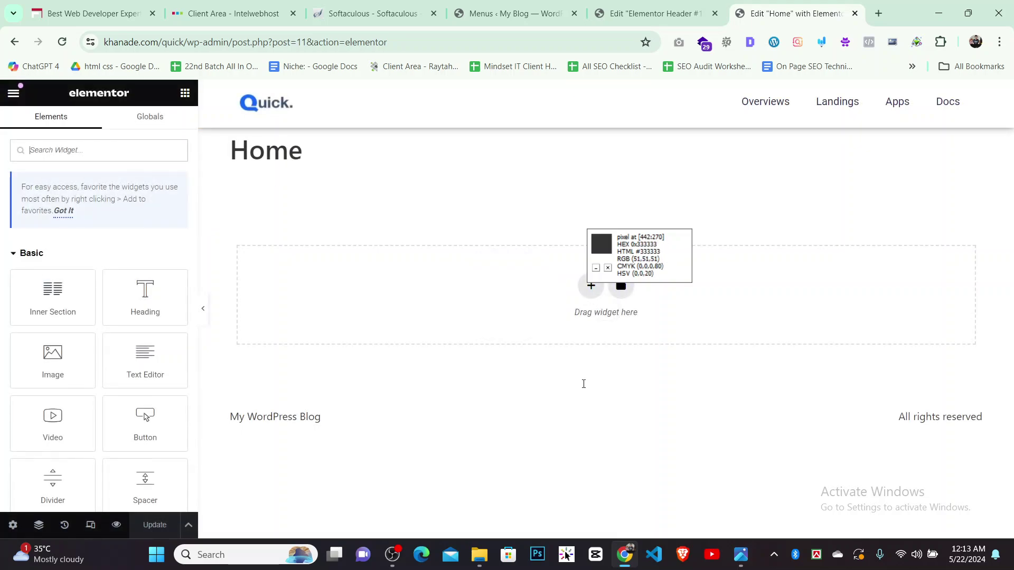
# Try the Elementor Canvas page layout on the Home page
pyautogui.click(13, 526)
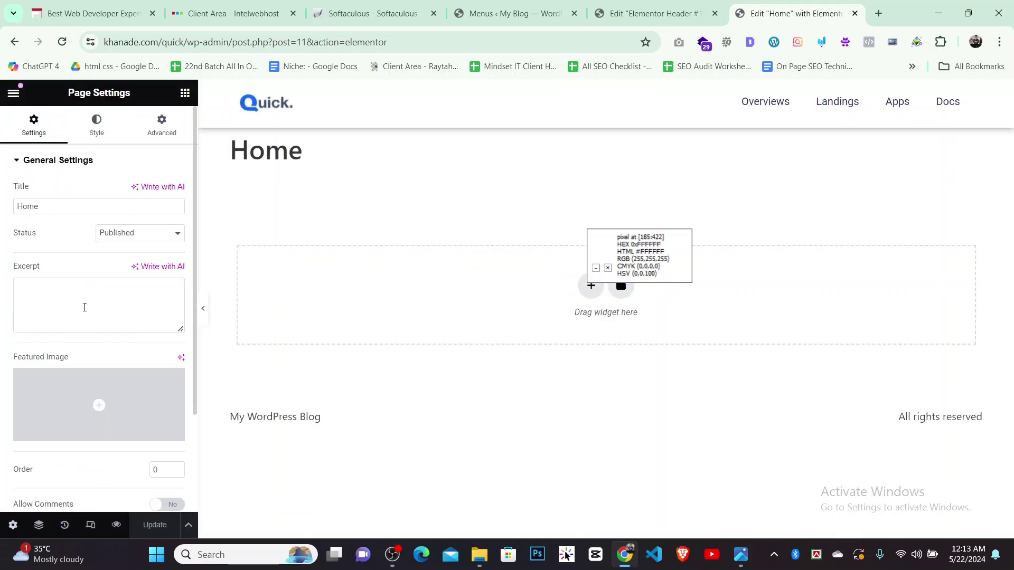
pyautogui.scroll(-2, 96, 421)
pyautogui.click(115, 463)
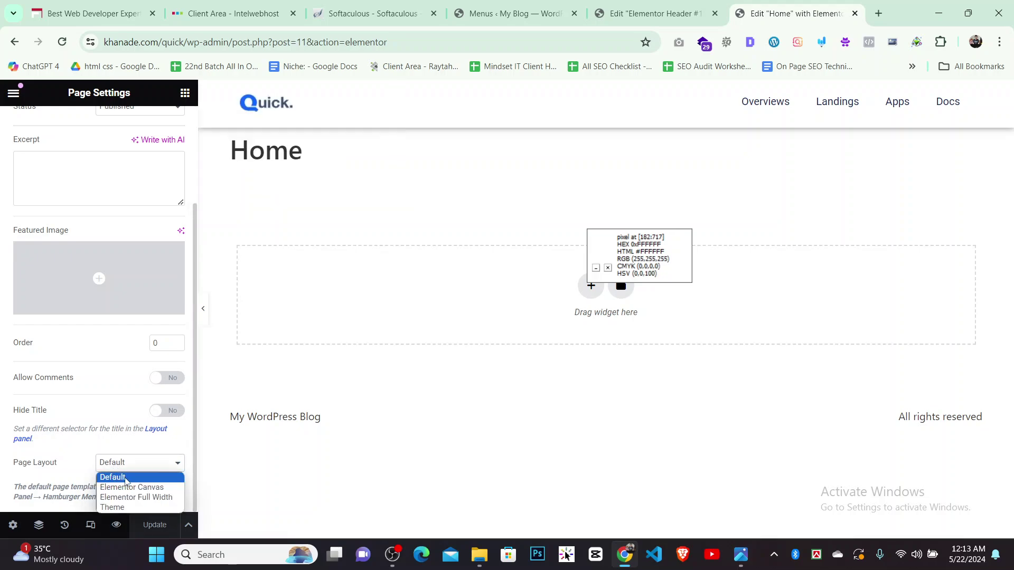
pyautogui.click(122, 485)
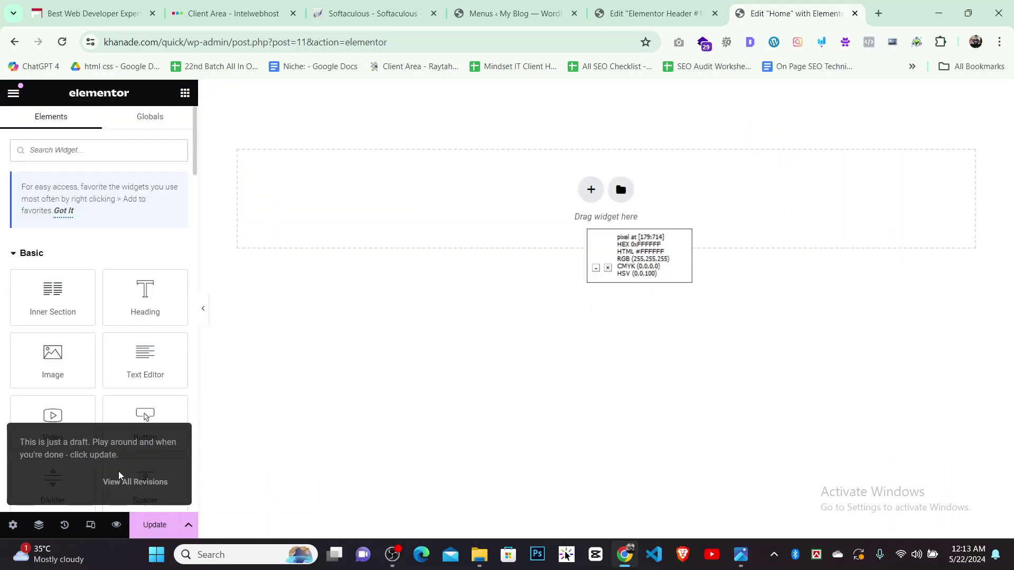
# Set the Home page's layout to Elementor Full Width and preview the page without the editing panel
pyautogui.click(13, 525)
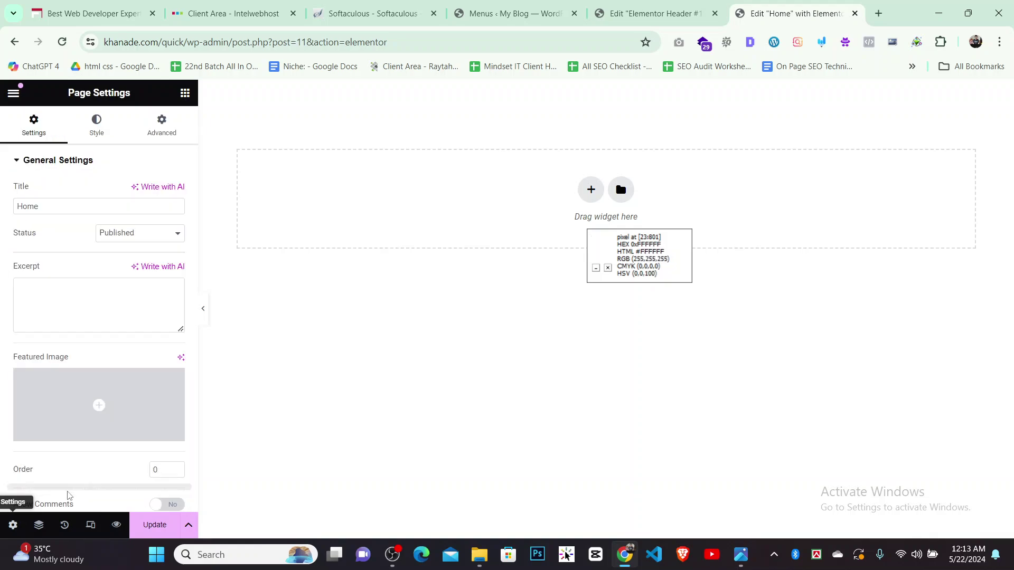
pyautogui.scroll(-2, 133, 449)
pyautogui.click(137, 473)
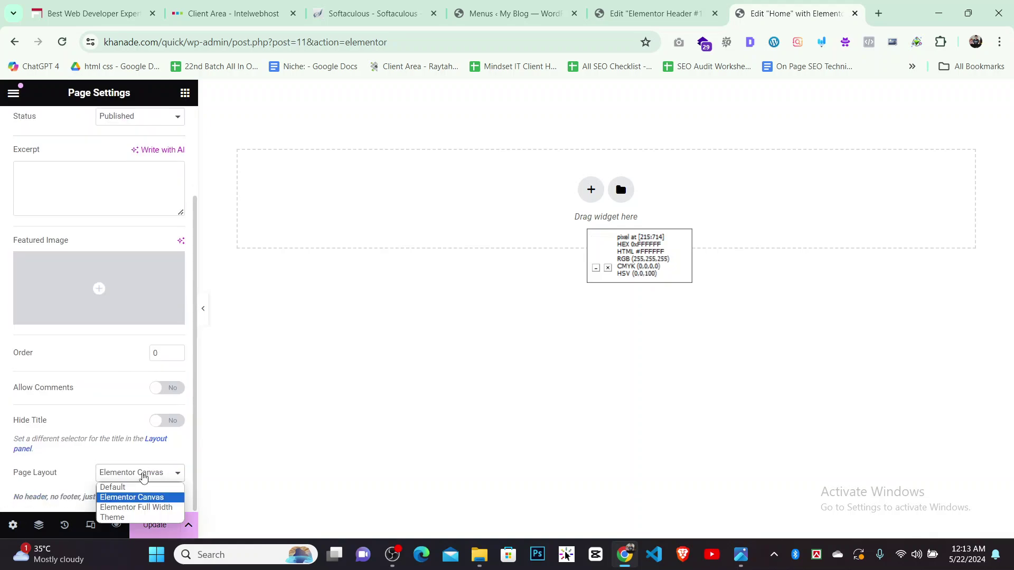
pyautogui.click(141, 507)
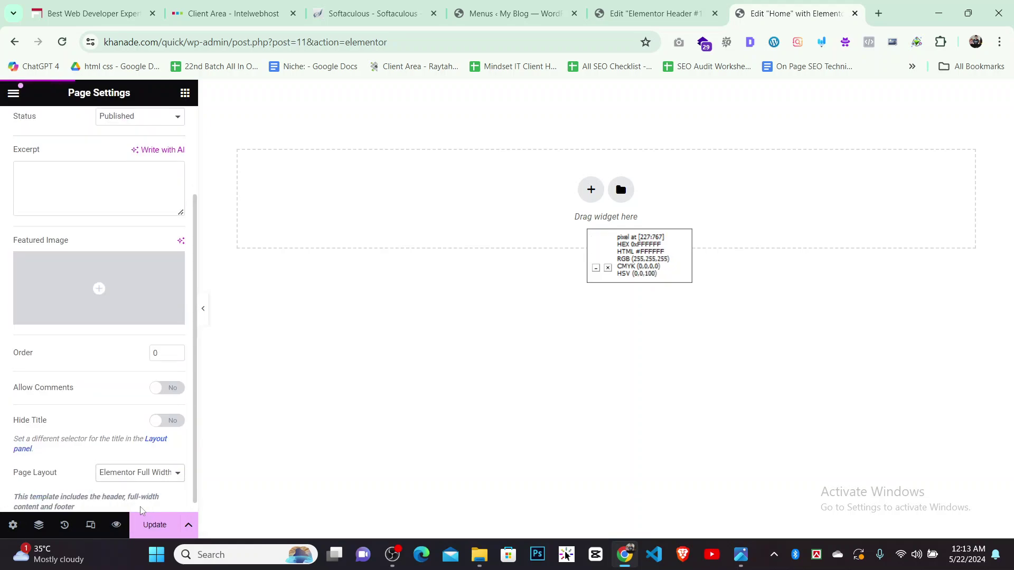
pyautogui.click(205, 318)
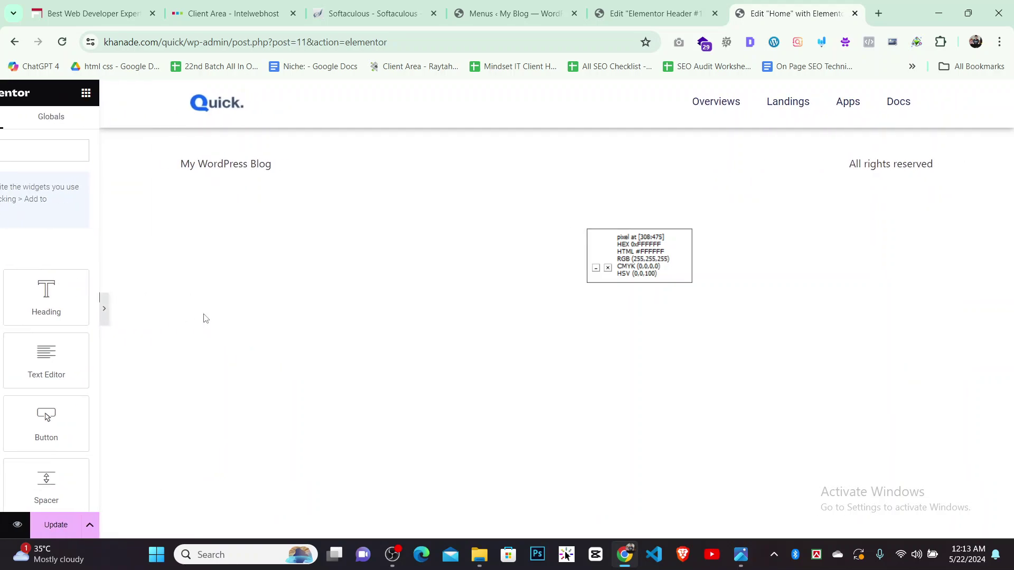
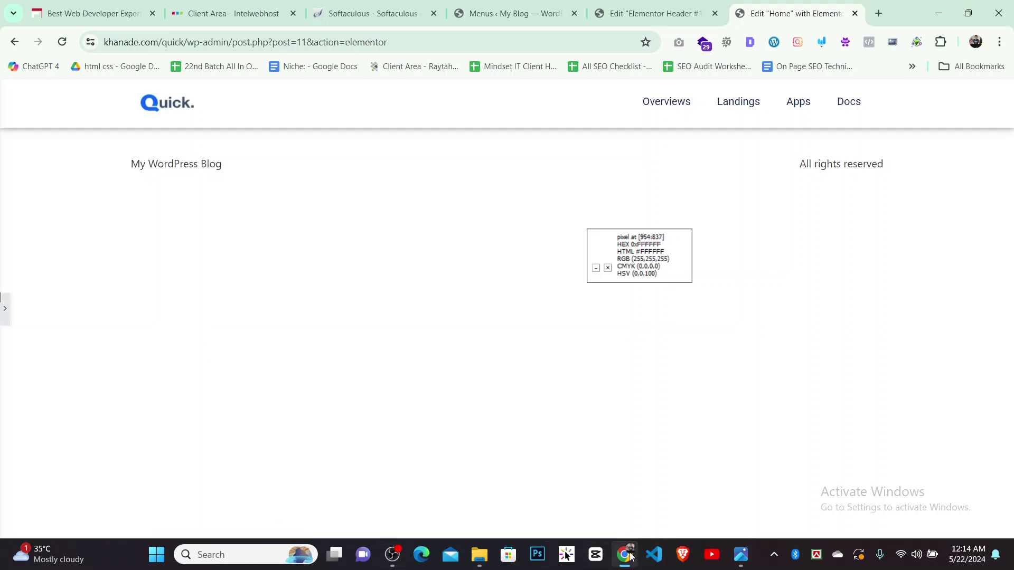
# Compare the full-width Home page preview with the header and hero area of the quick.png design
pyautogui.moveTo(631, 557)
pyautogui.click(623, 568)
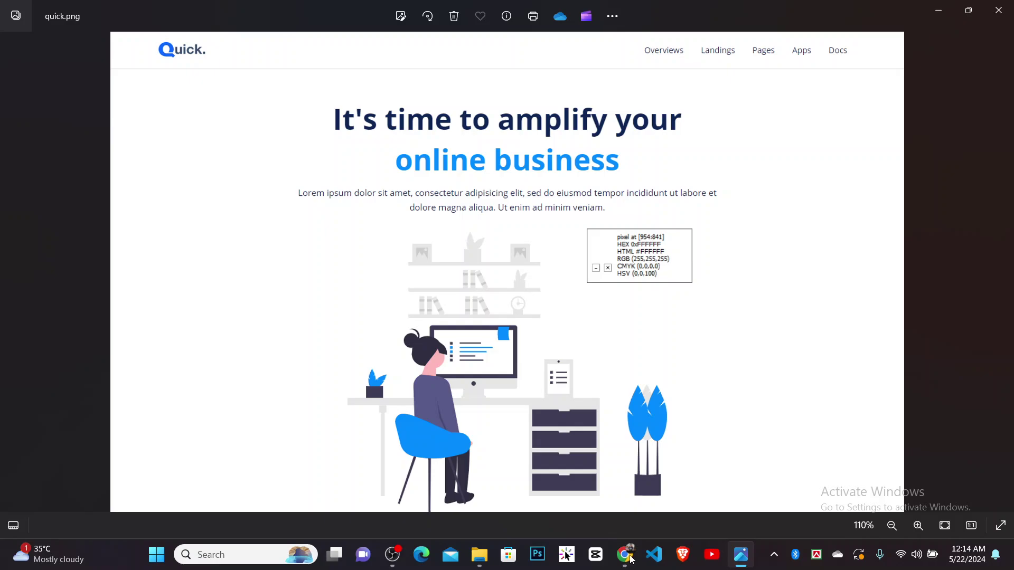
pyautogui.click(632, 559)
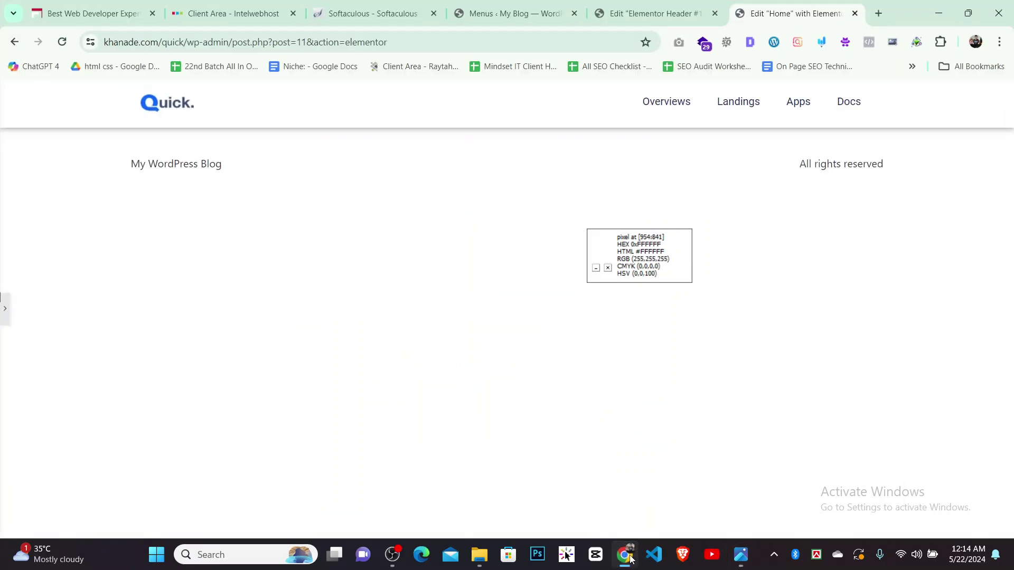
pyautogui.click(632, 560)
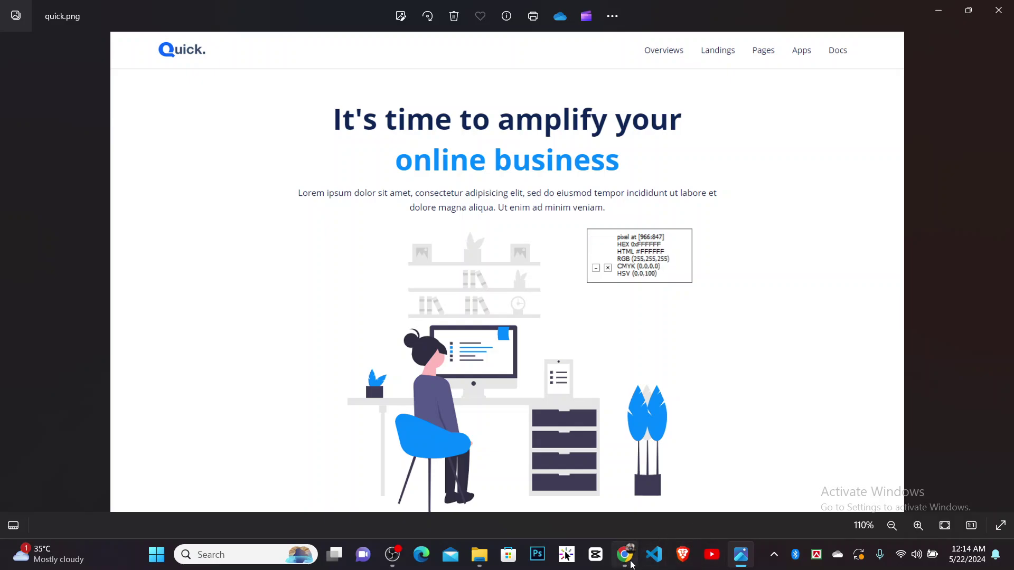
pyautogui.click(387, 565)
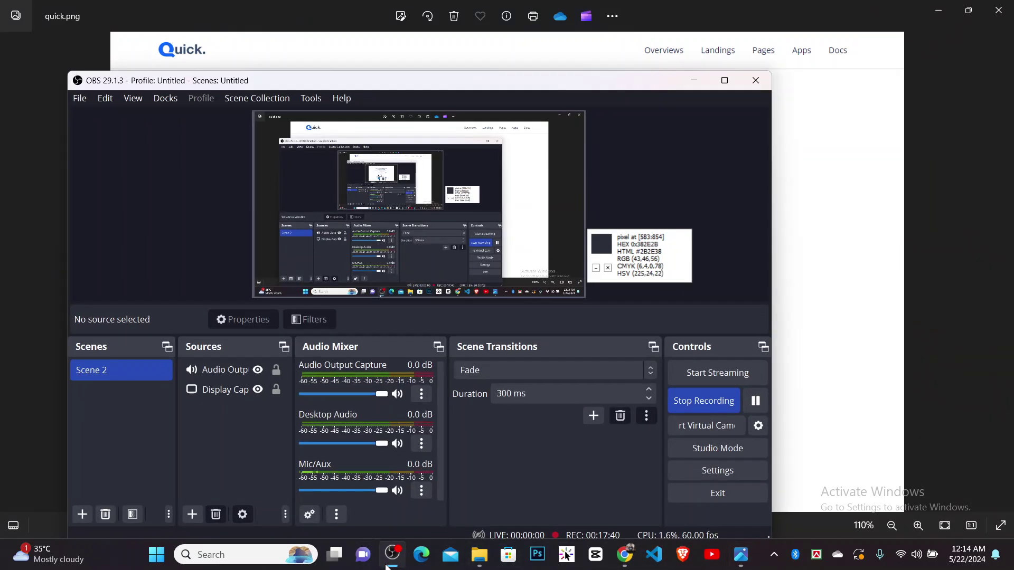
pyautogui.click(753, 404)
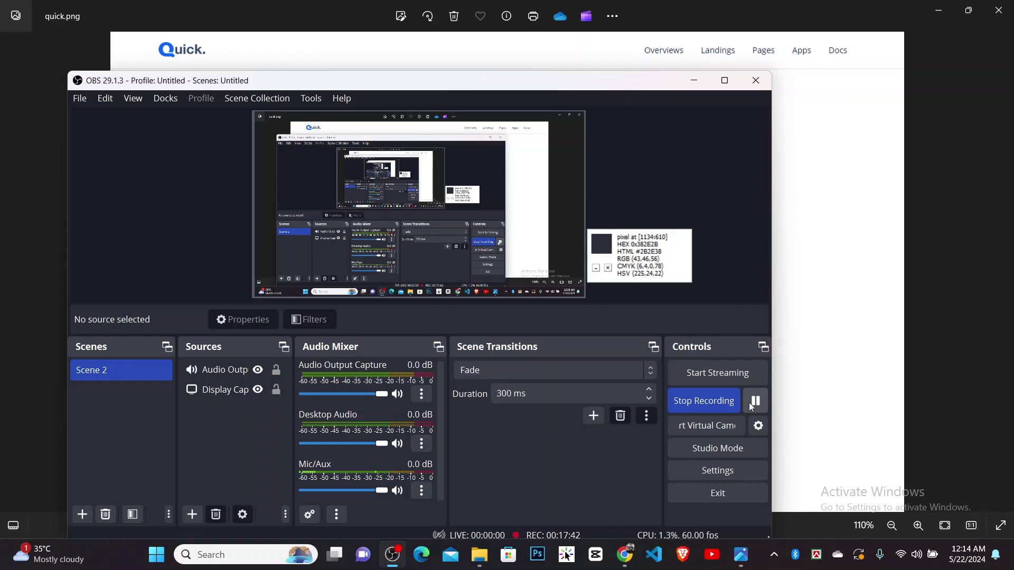
pyautogui.click(628, 558)
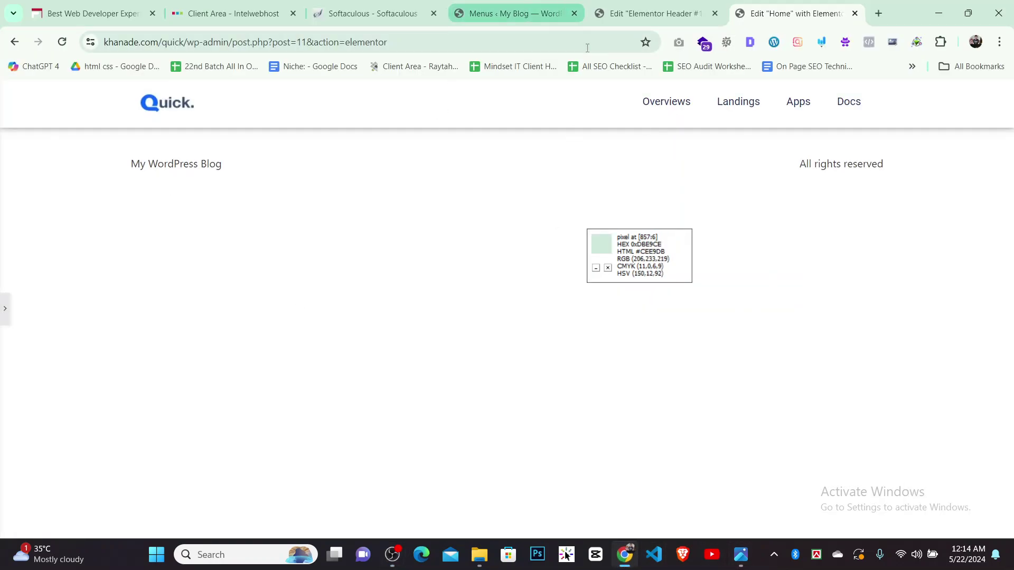
pyautogui.click(655, 11)
pyautogui.click(808, 7)
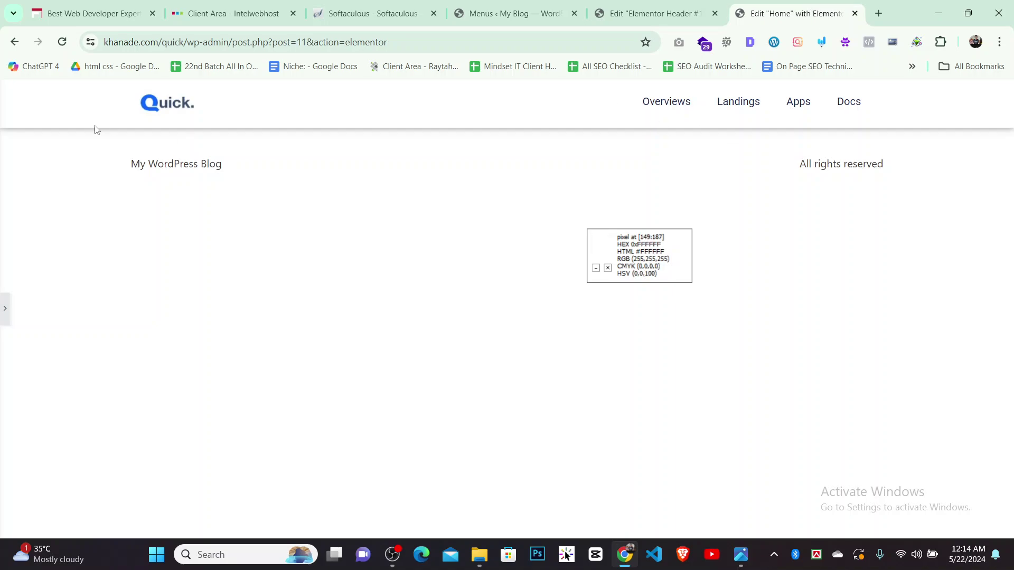
pyautogui.click(652, 13)
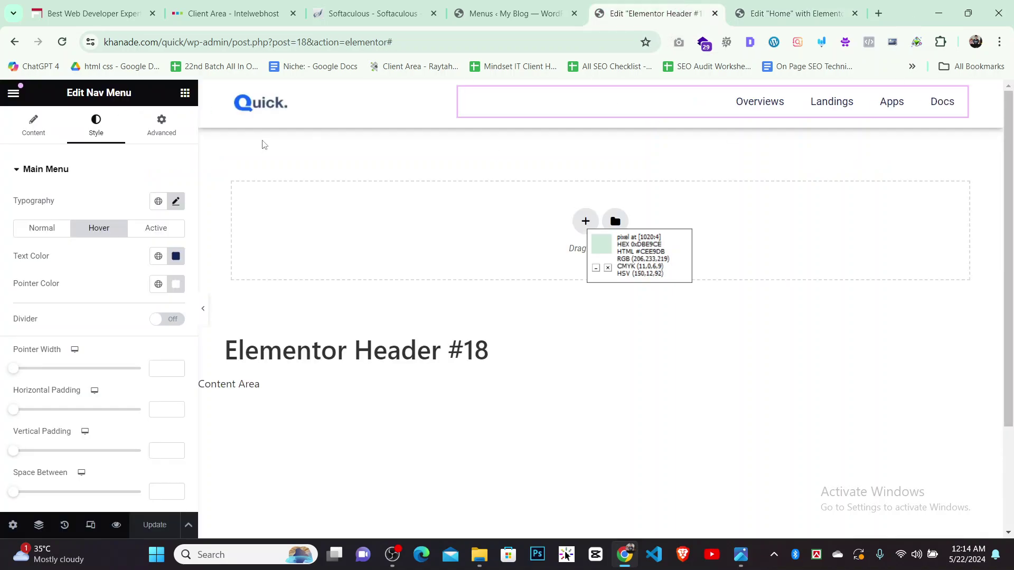
pyautogui.click(520, 13)
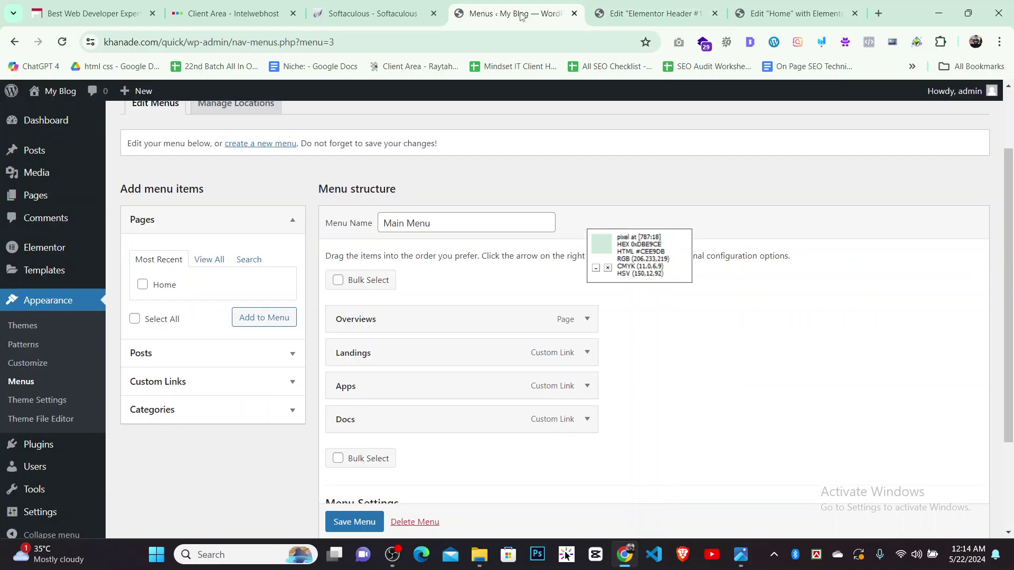
pyautogui.click(369, 13)
pyautogui.click(654, 13)
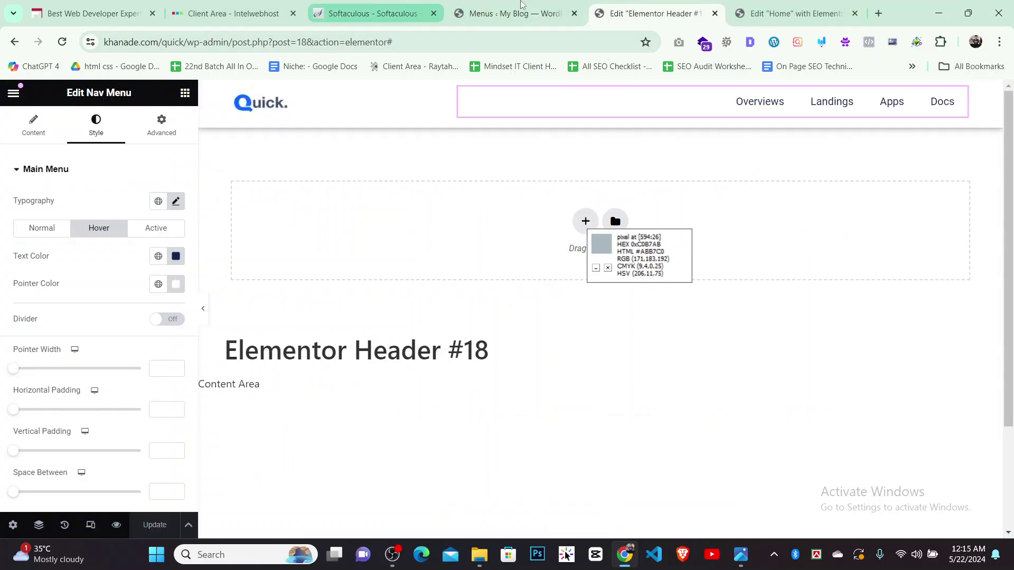
pyautogui.click(798, 8)
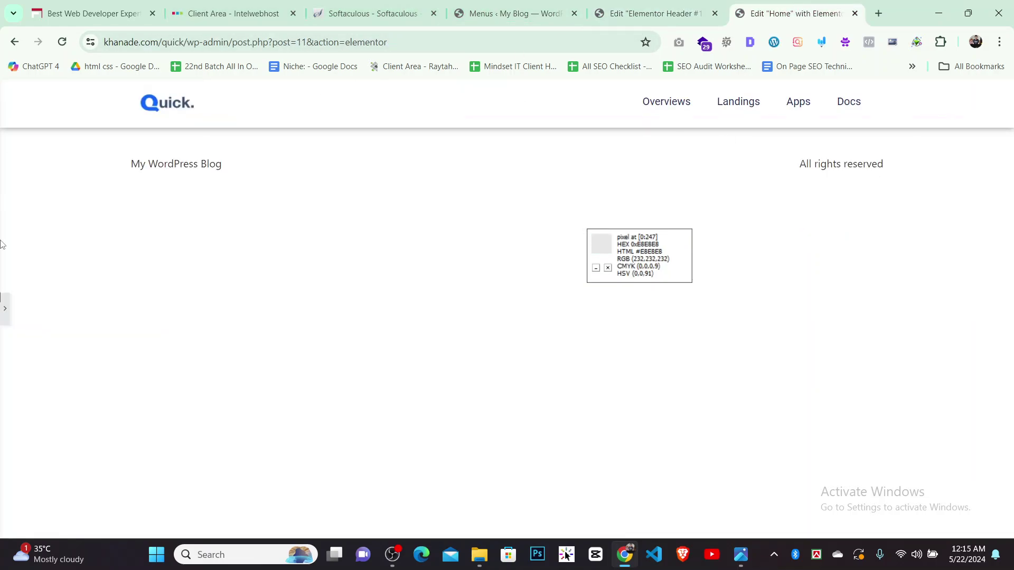
# Bring back the editing panel on the Home page and update the page
pyautogui.click(5, 311)
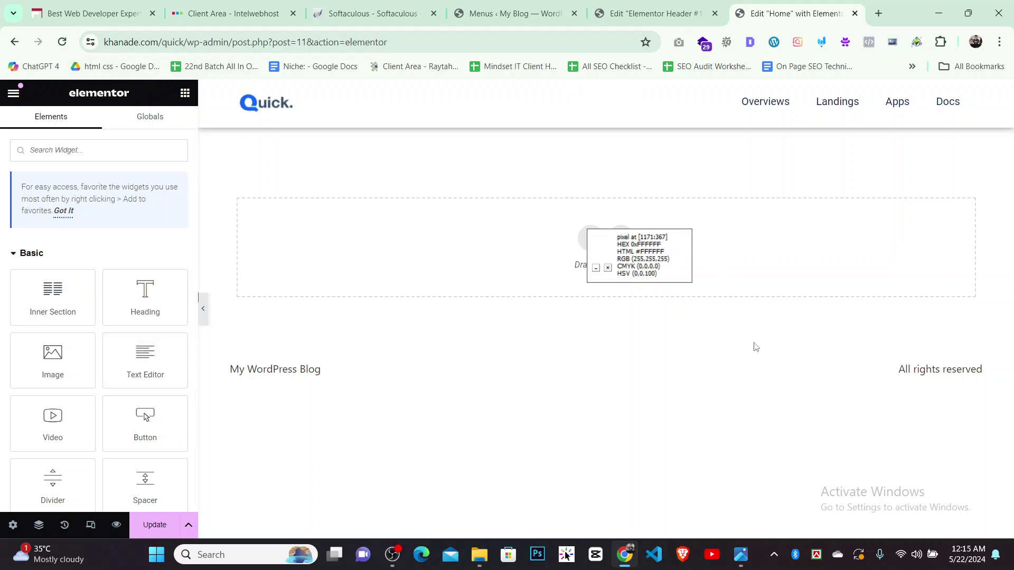
pyautogui.click(202, 308)
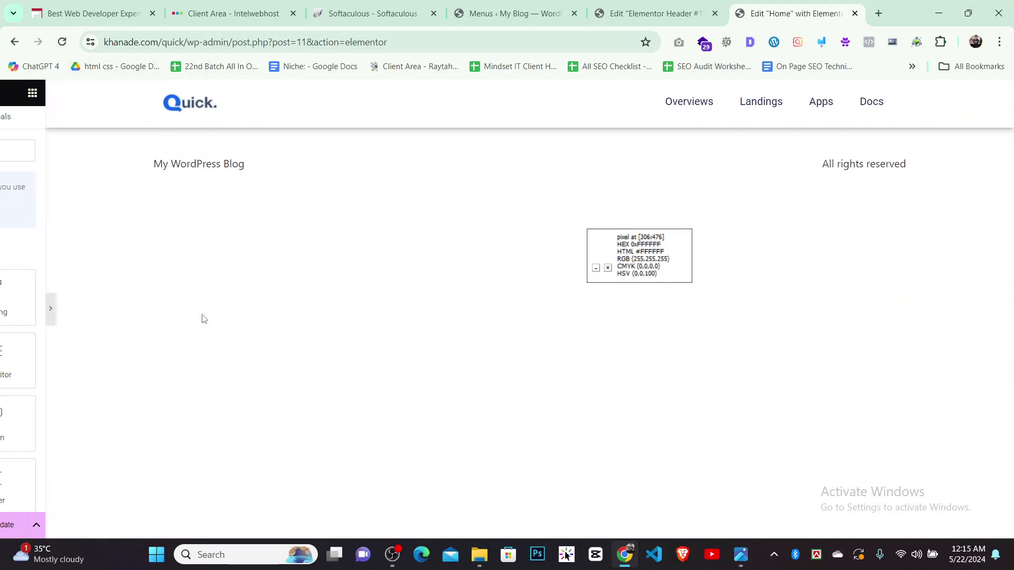
pyautogui.click(5, 309)
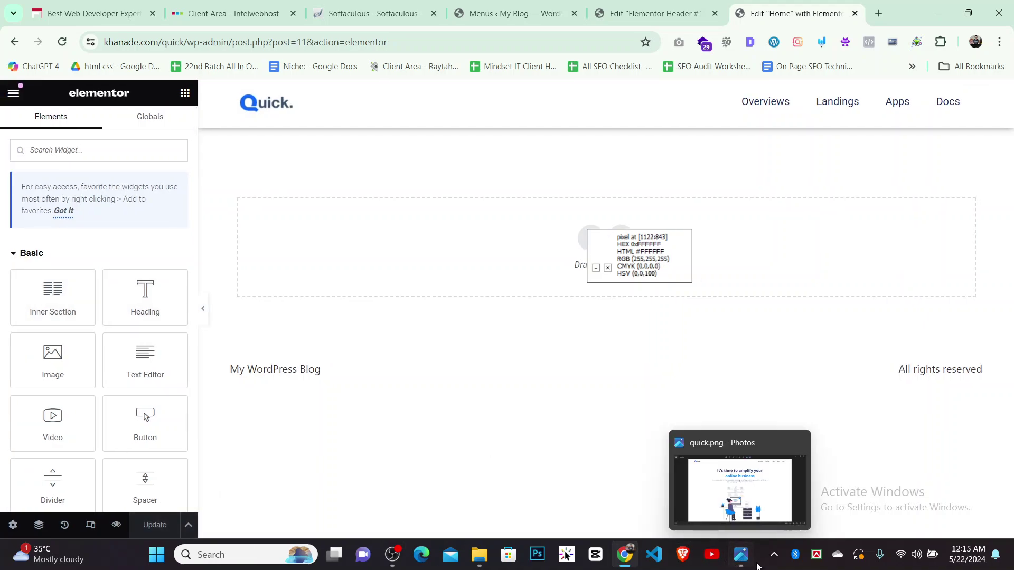
# Examine the quick.png design from the hero down to the three creativity cards and the copyright footer
pyautogui.click(742, 557)
pyautogui.scroll(-3, 558, 437)
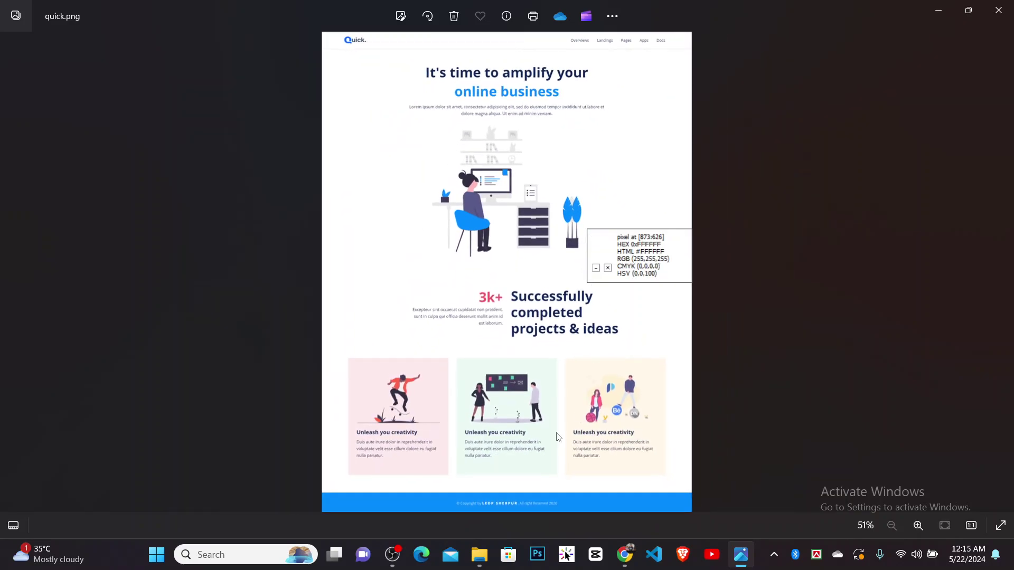
pyautogui.scroll(4, 502, 318)
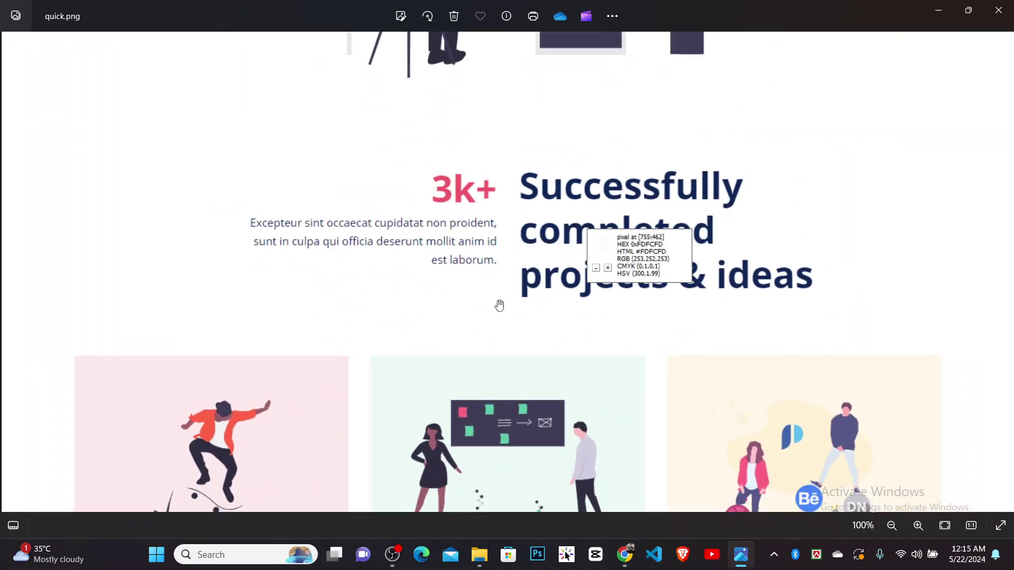
pyautogui.scroll(-2, 499, 305)
pyautogui.scroll(3, 500, 357)
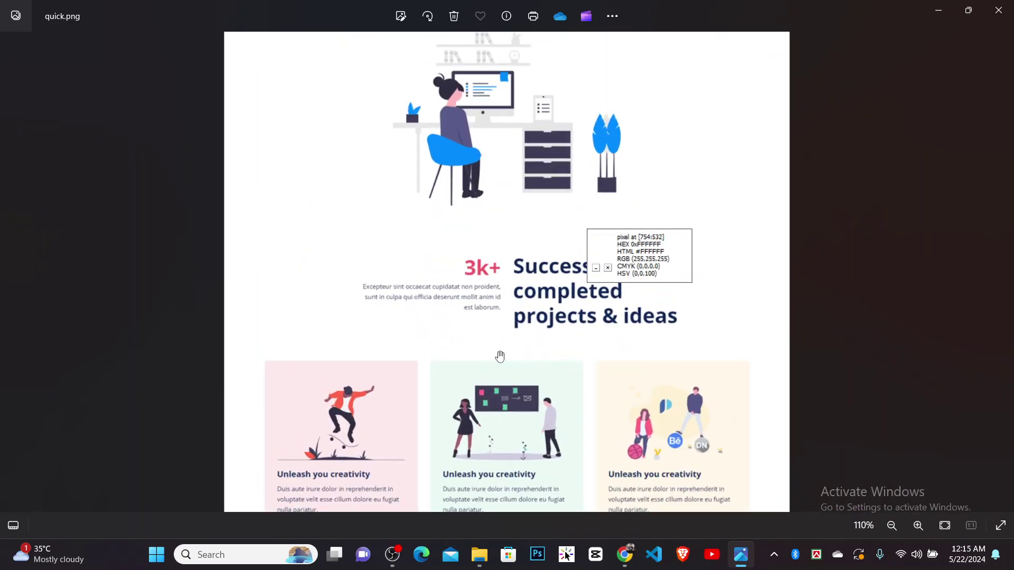
pyautogui.scroll(2, 500, 357)
pyautogui.moveTo(514, 417); pyautogui.dragTo(527, 89)
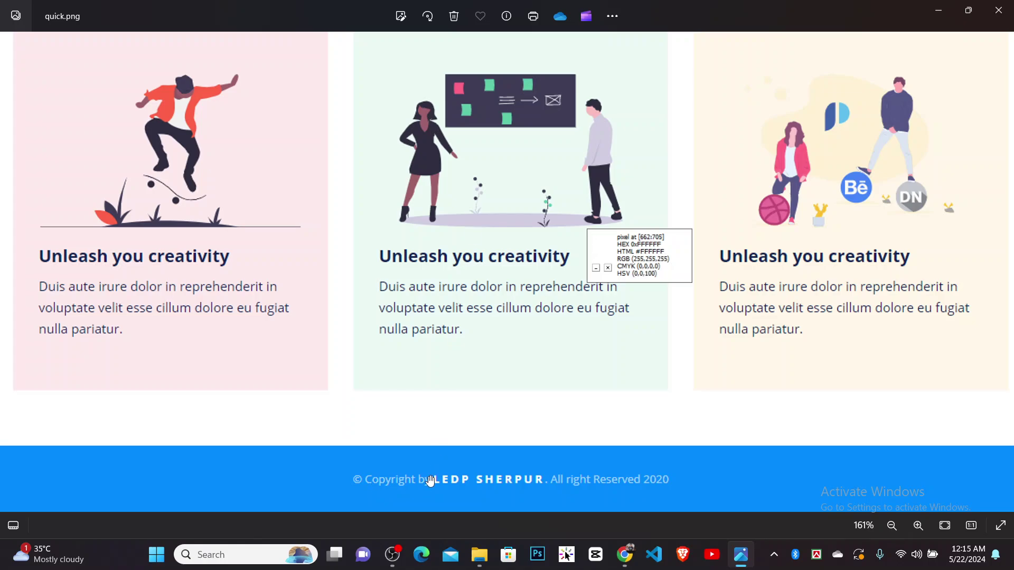
pyautogui.scroll(1, 543, 491)
# Return to the WordPress dashboard in the browser and create a new Footer part in Elementor's Theme Builder
pyautogui.click(633, 559)
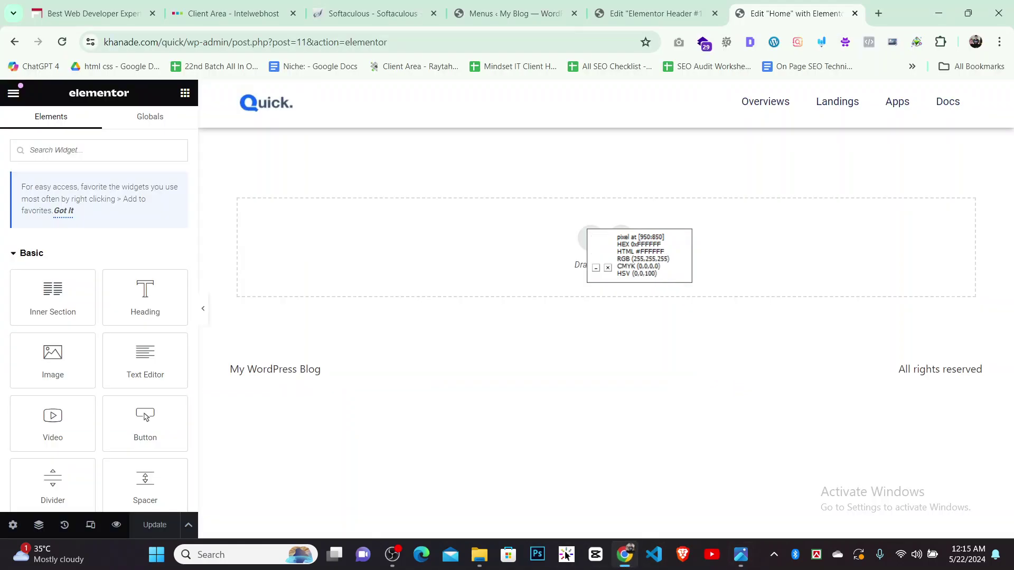
pyautogui.click(683, 10)
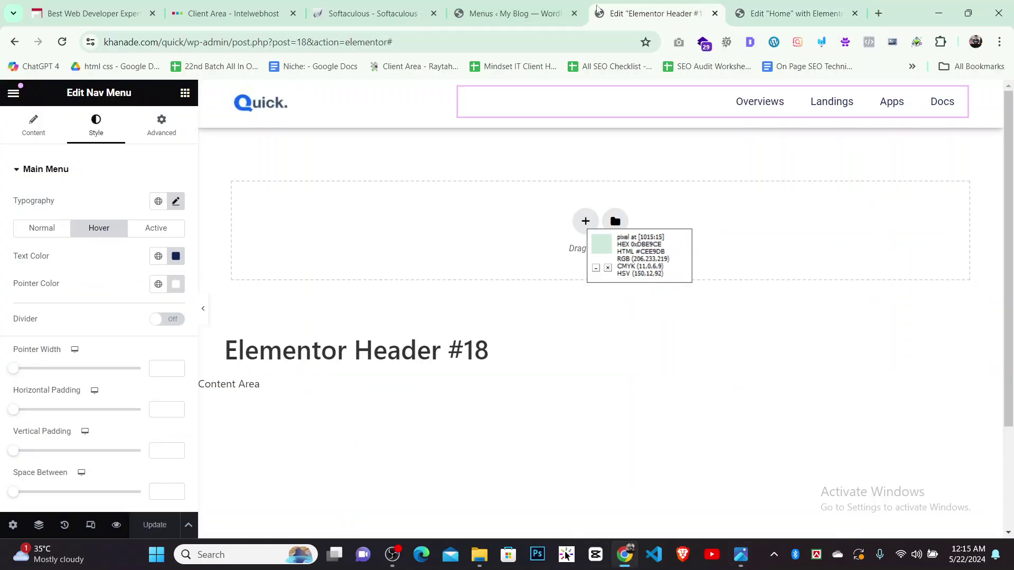
pyautogui.click(514, 15)
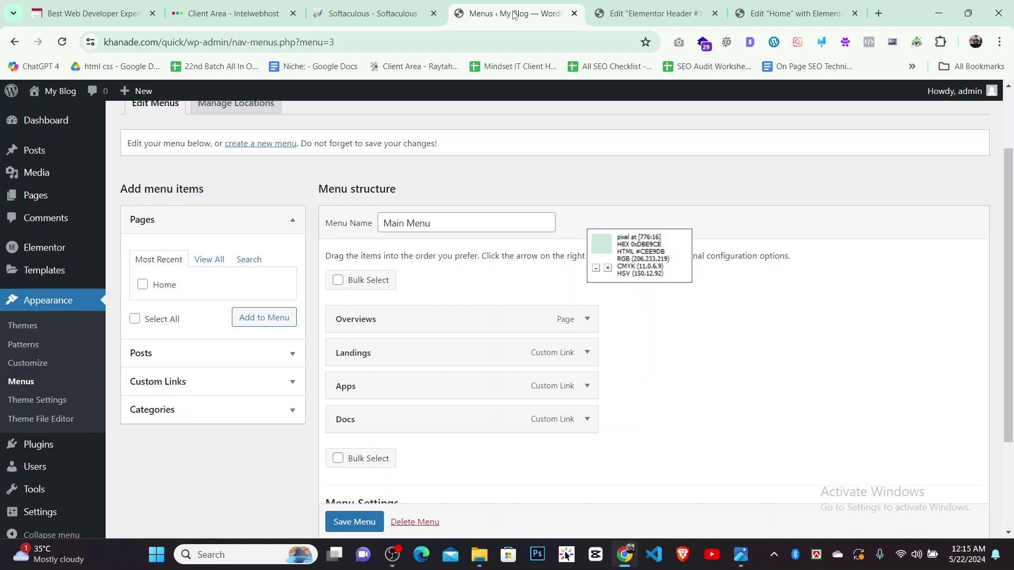
pyautogui.moveTo(57, 201)
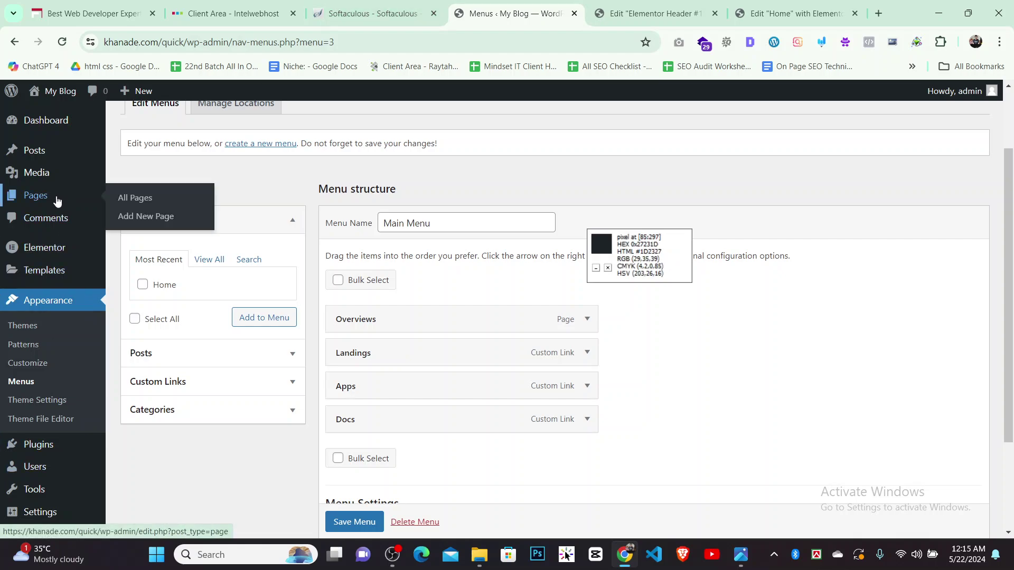
pyautogui.moveTo(49, 269)
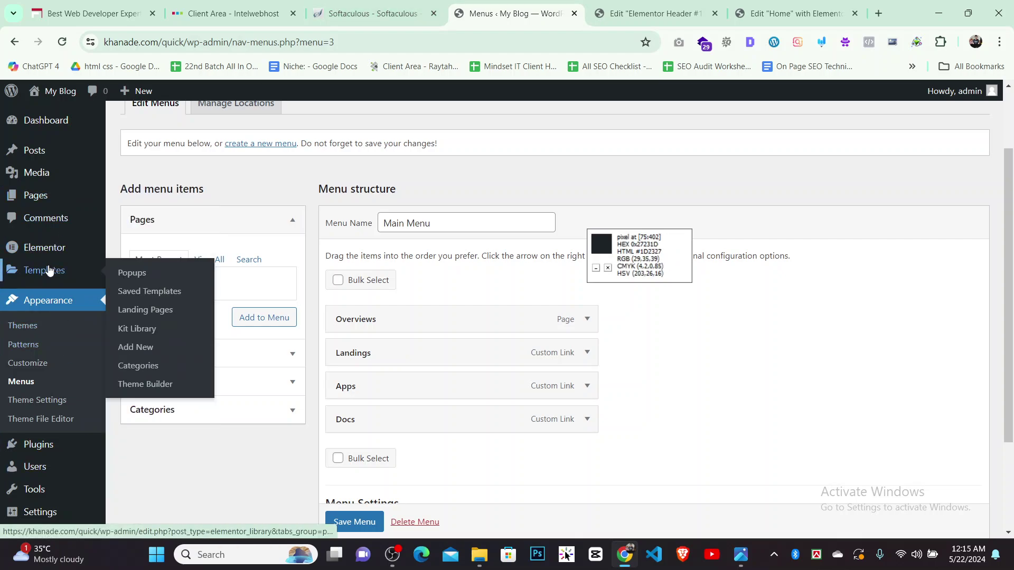
pyautogui.click(152, 388)
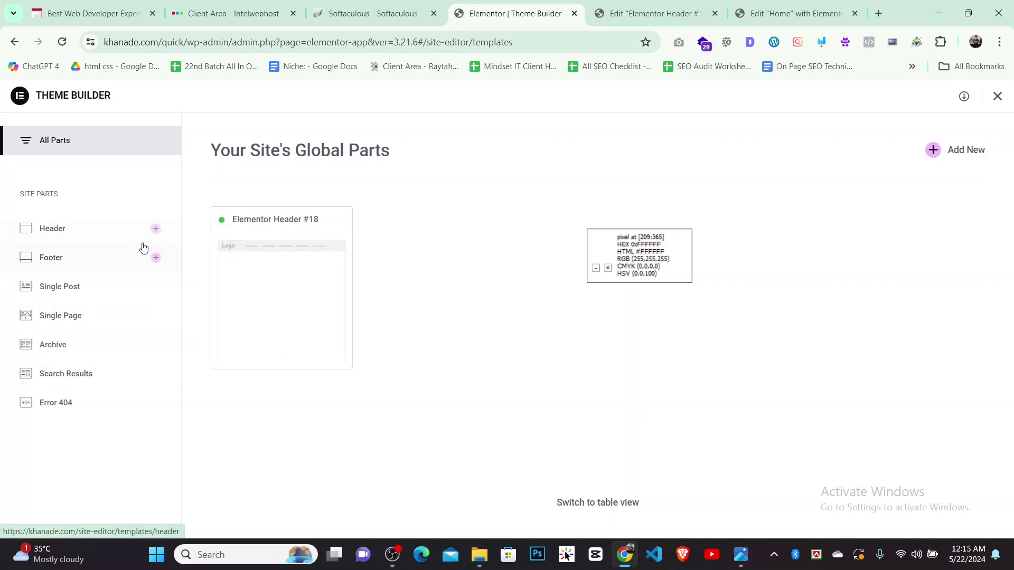
pyautogui.click(156, 258)
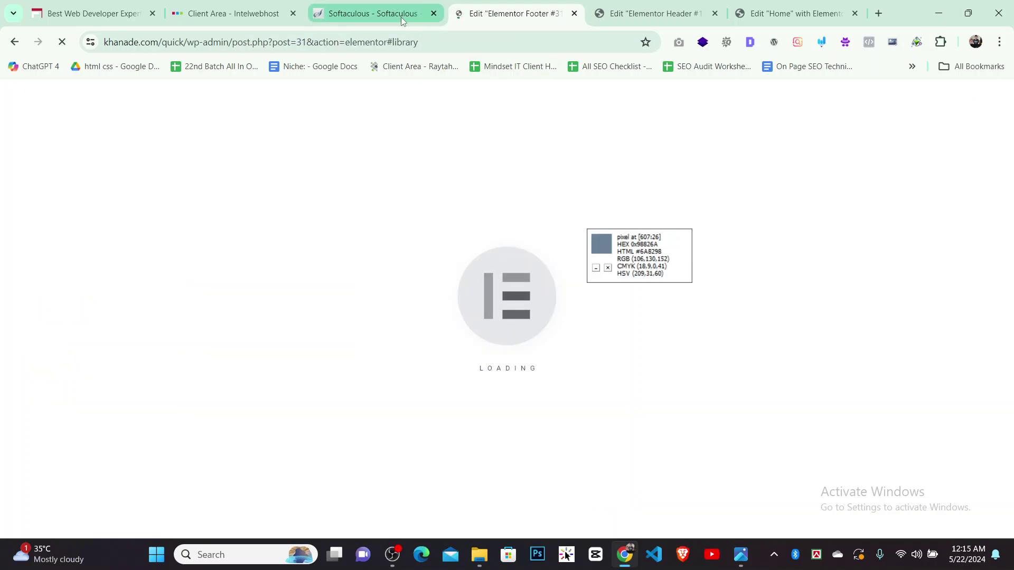
# Check the blue copyright footer in the quick.png design, then return to the new footer template
pyautogui.click(741, 554)
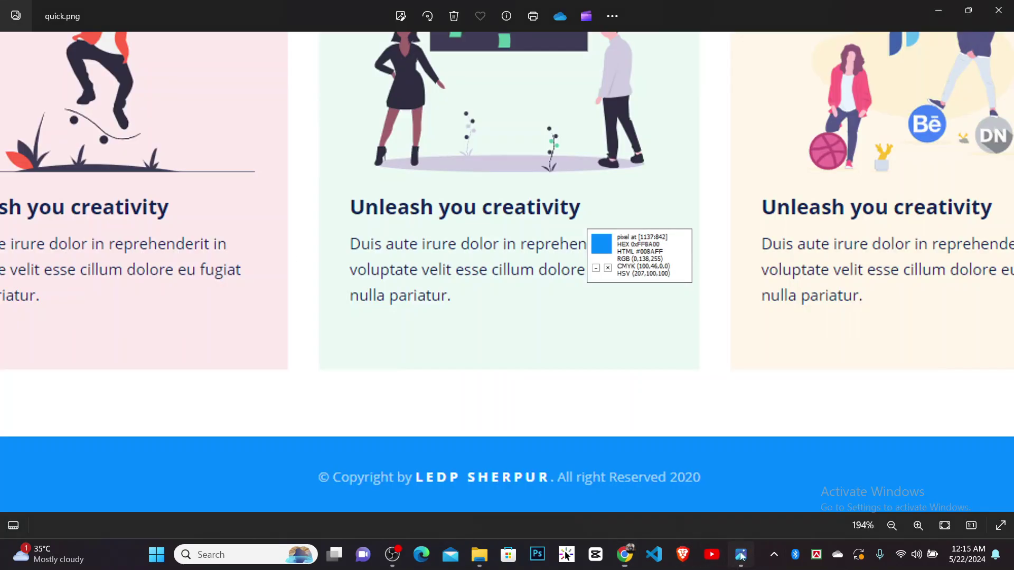
pyautogui.scroll(-4, 483, 492)
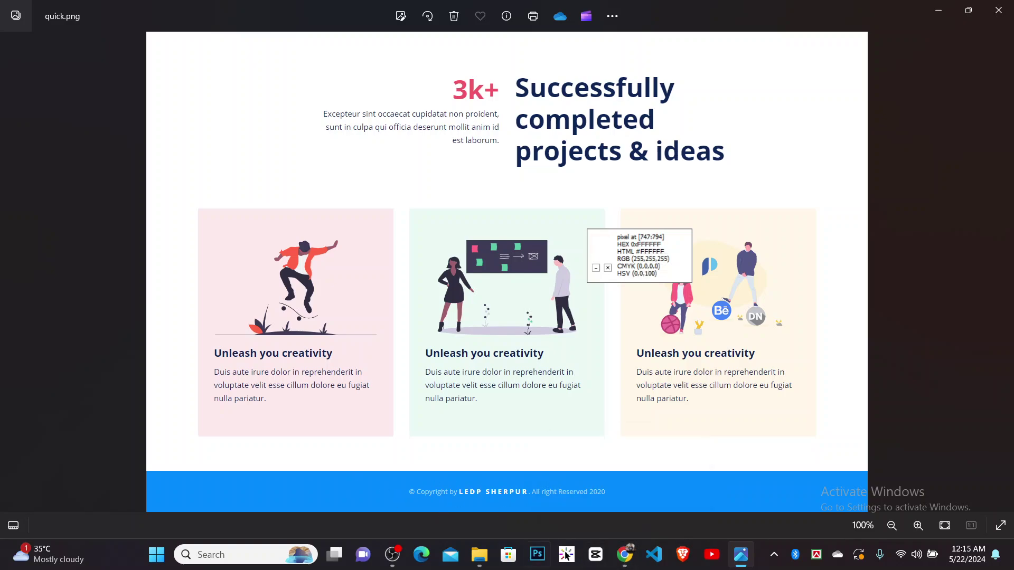
pyautogui.click(630, 562)
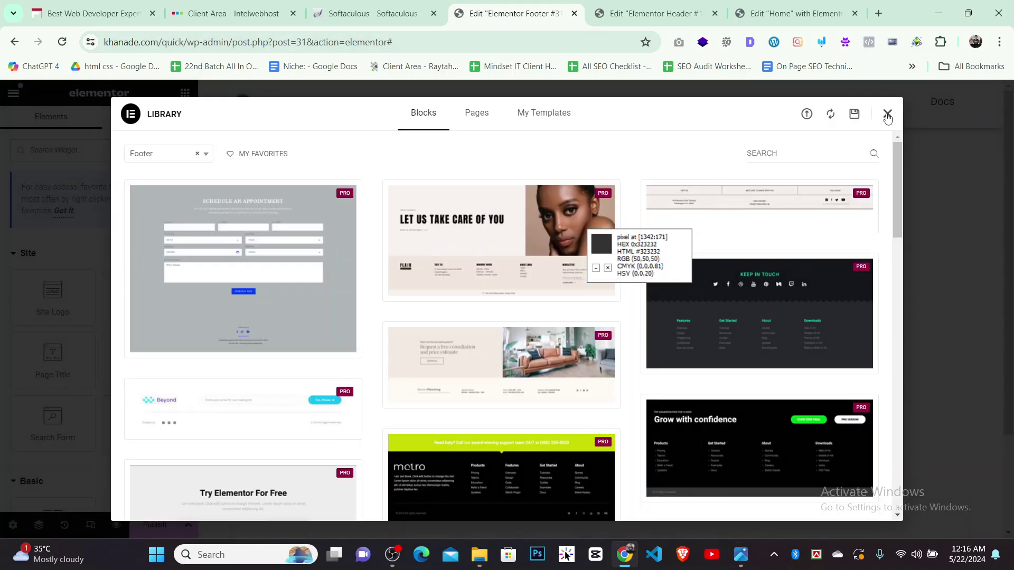
# Dismiss the template library and add a single-column section to the footer template
pyautogui.click(887, 115)
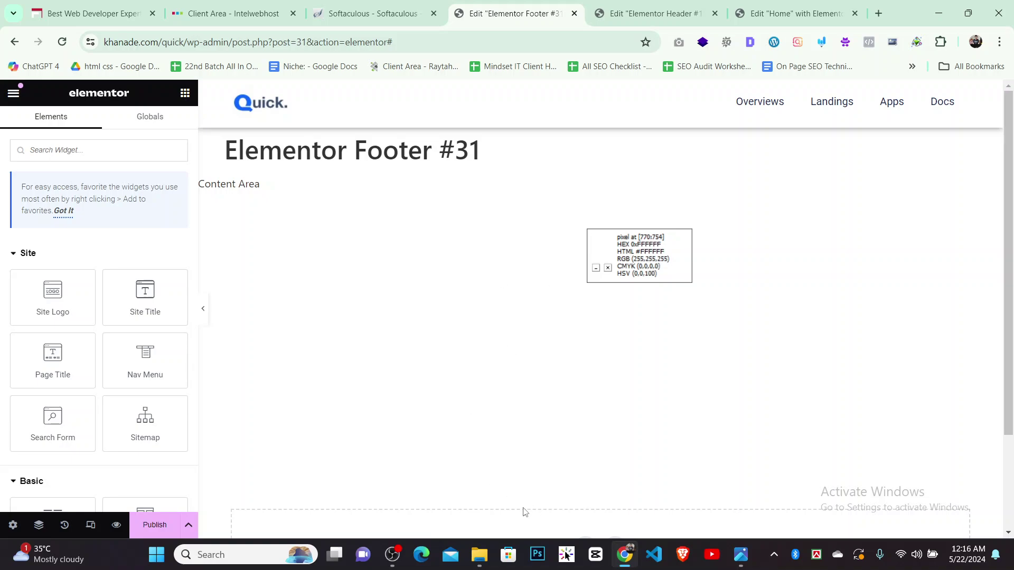
pyautogui.scroll(-3, 487, 422)
pyautogui.click(589, 434)
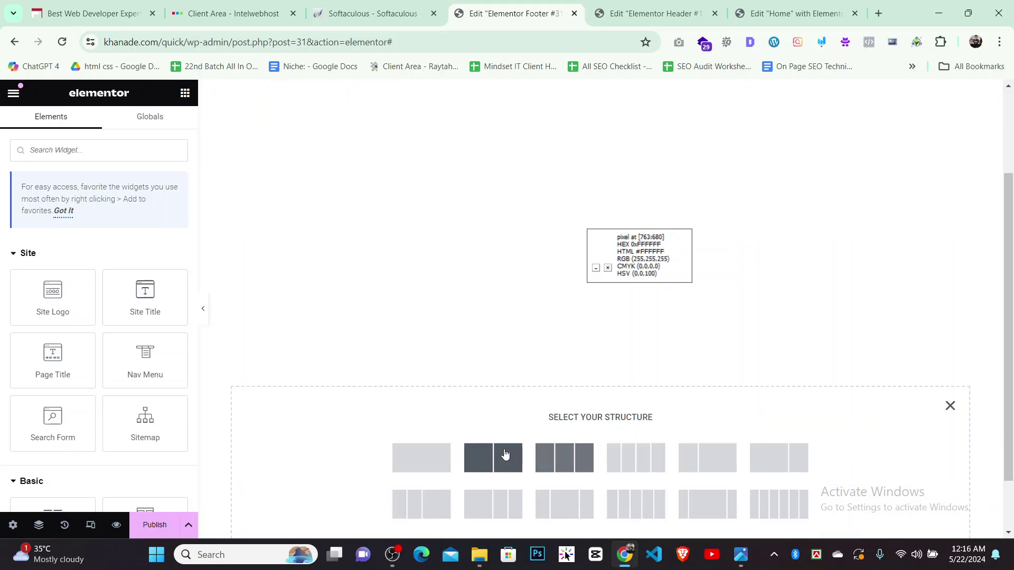
pyautogui.click(430, 455)
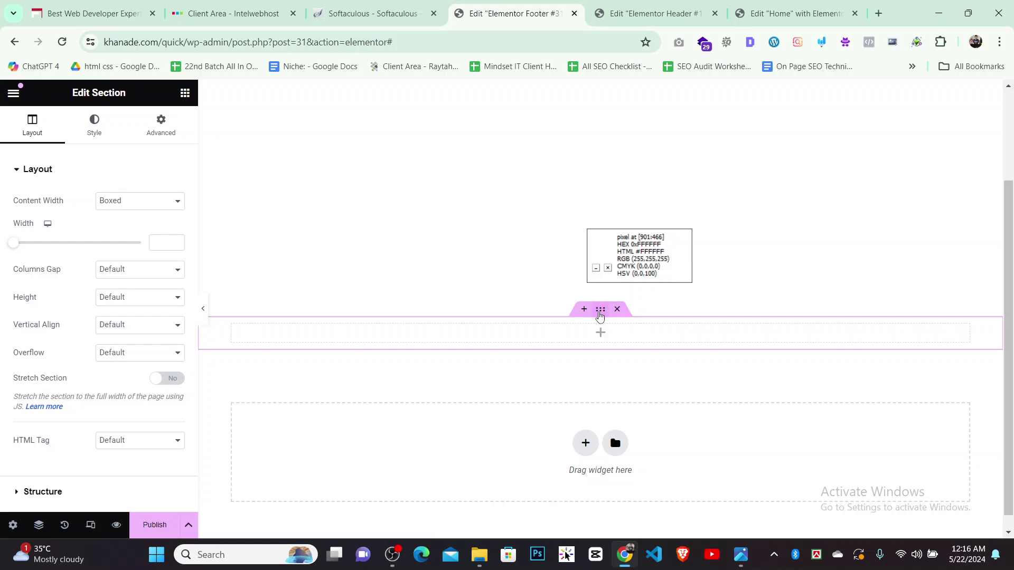
# Give the footer section a classic background filled with bright red
pyautogui.click(93, 131)
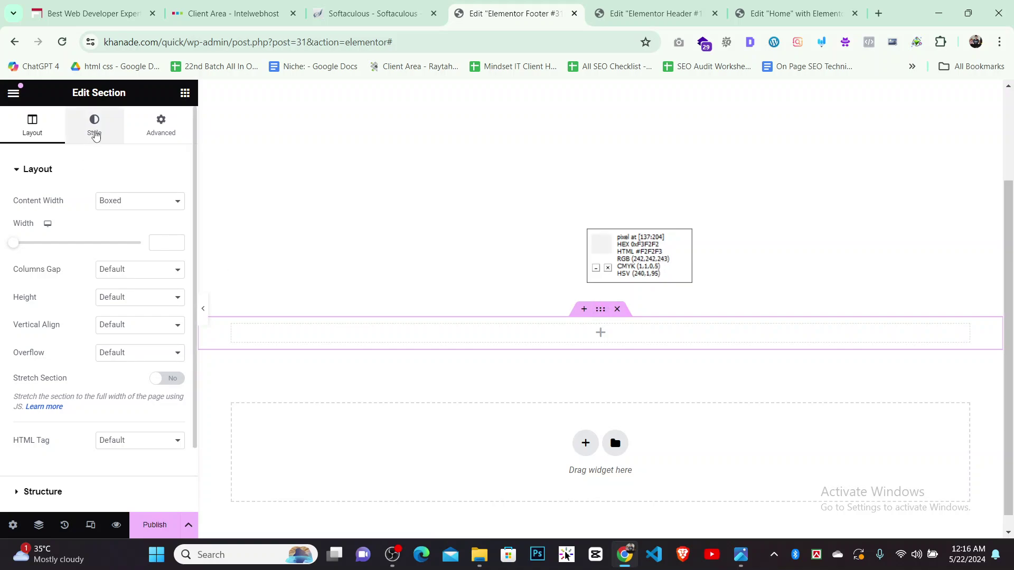
pyautogui.click(122, 229)
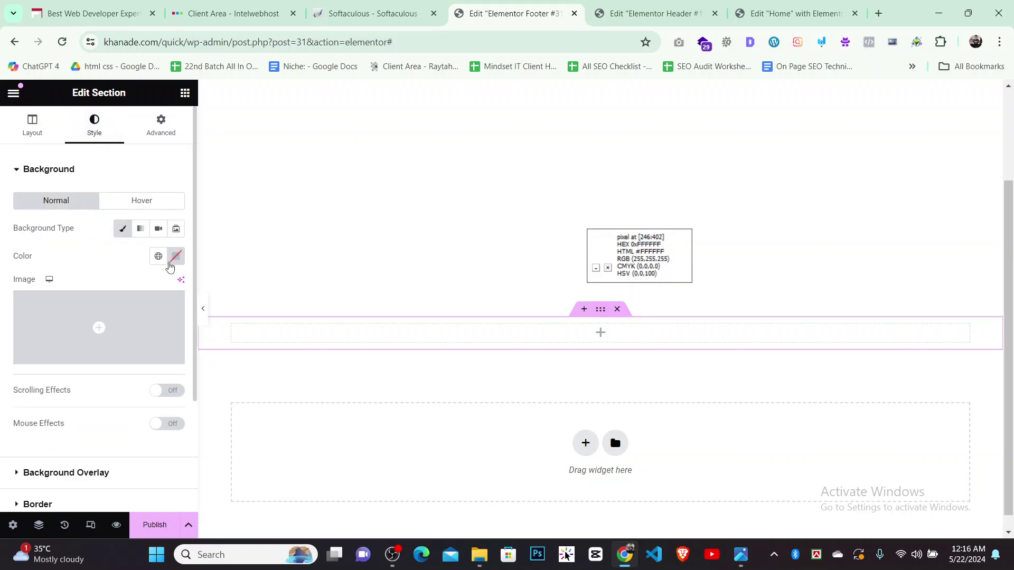
pyautogui.click(176, 256)
pyautogui.click(140, 355)
pyautogui.click(100, 325)
pyautogui.moveTo(205, 311); pyautogui.dragTo(244, 309)
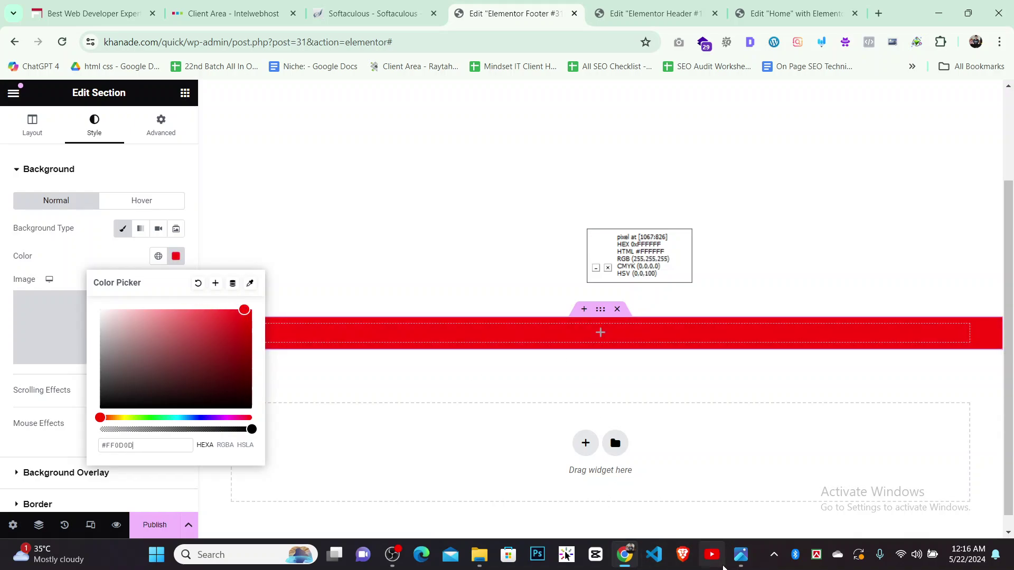
# Examine the footer band in the quick.png design to find its background color
pyautogui.moveTo(741, 555)
pyautogui.click(660, 482)
pyautogui.scroll(3, 648, 425)
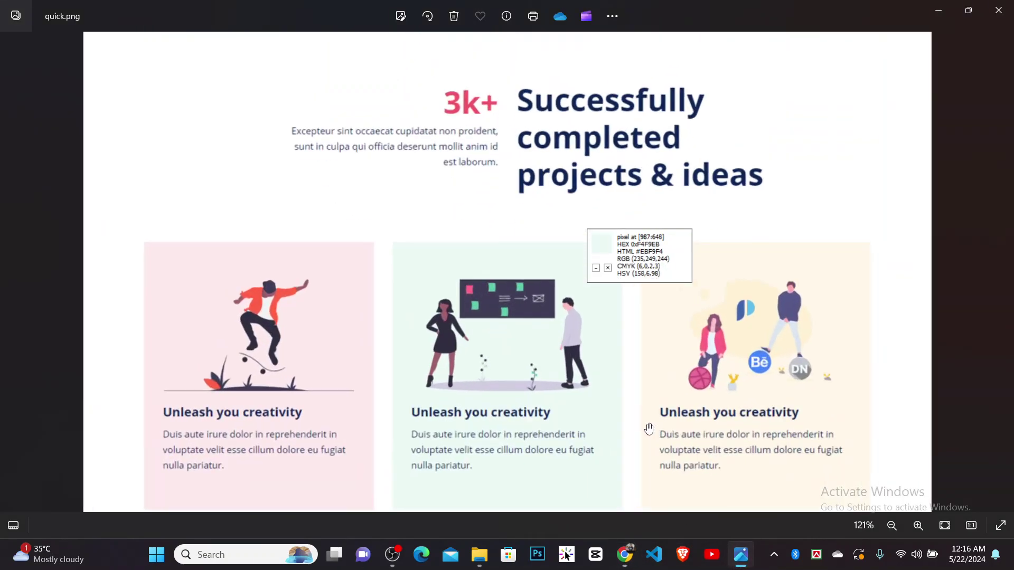
# Sample the blue background colour of the footer at the end of the quick.png design
pyautogui.scroll(-3, 648, 425)
pyautogui.scroll(5, 623, 409)
pyautogui.moveTo(623, 409); pyautogui.dragTo(593, 77)
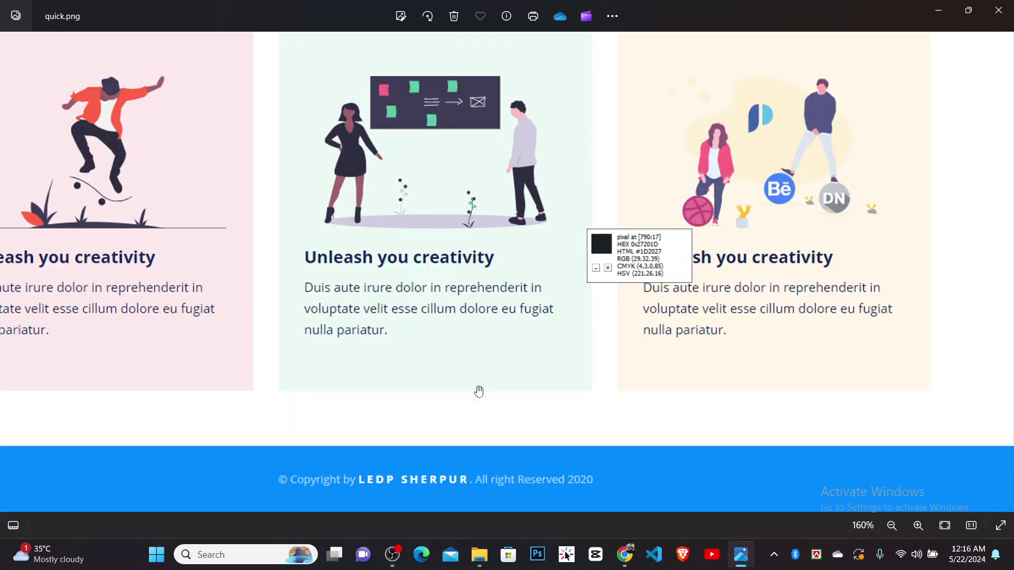
pyautogui.click(774, 555)
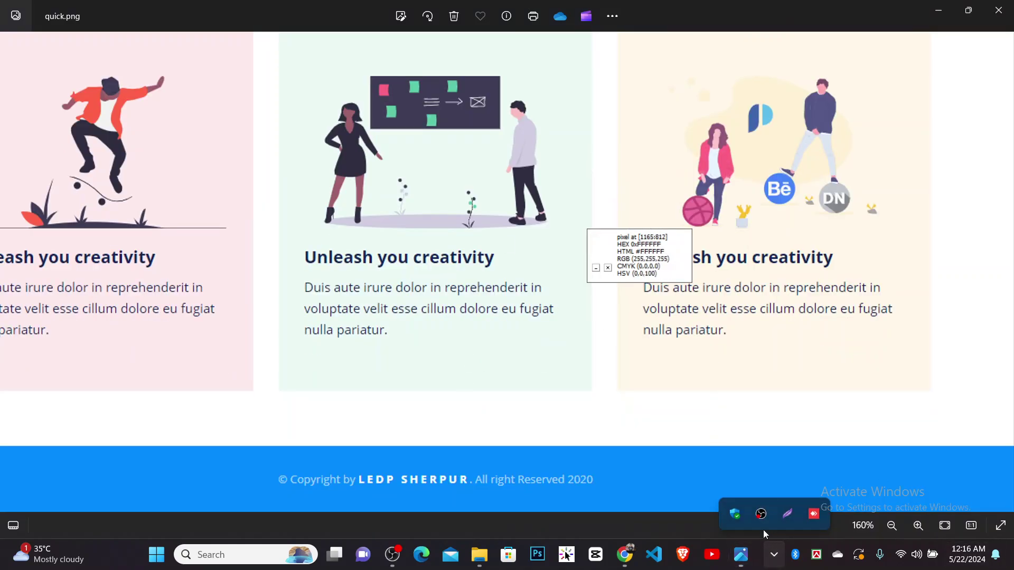
pyautogui.click(567, 564)
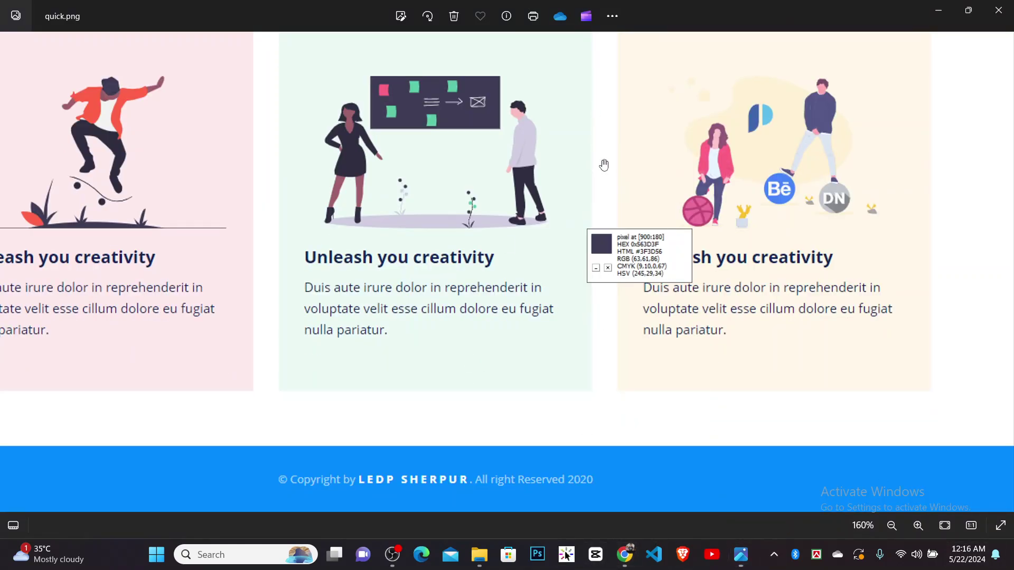
pyautogui.moveTo(634, 264); pyautogui.dragTo(660, 245)
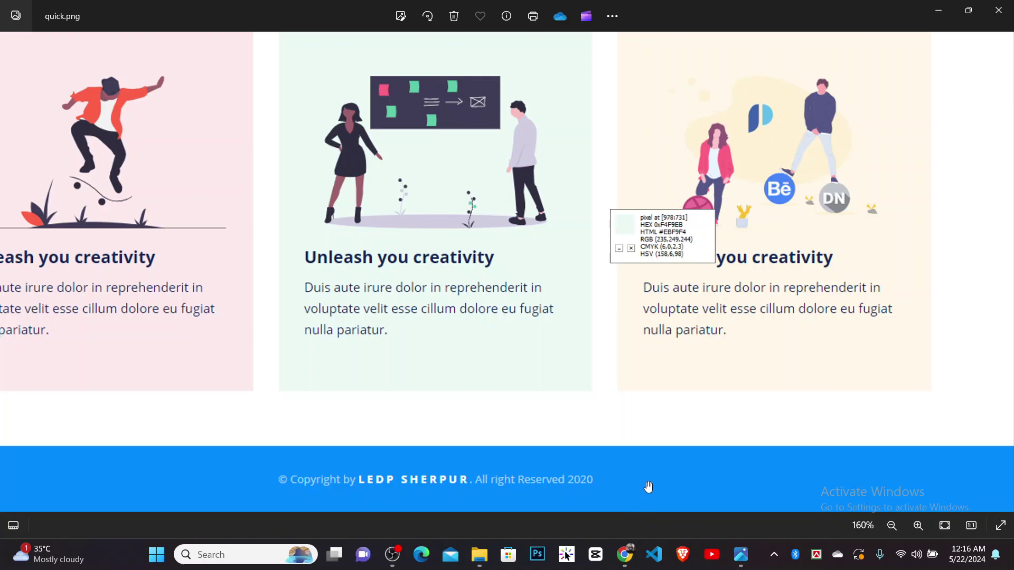
pyautogui.scroll(5, 482, 443)
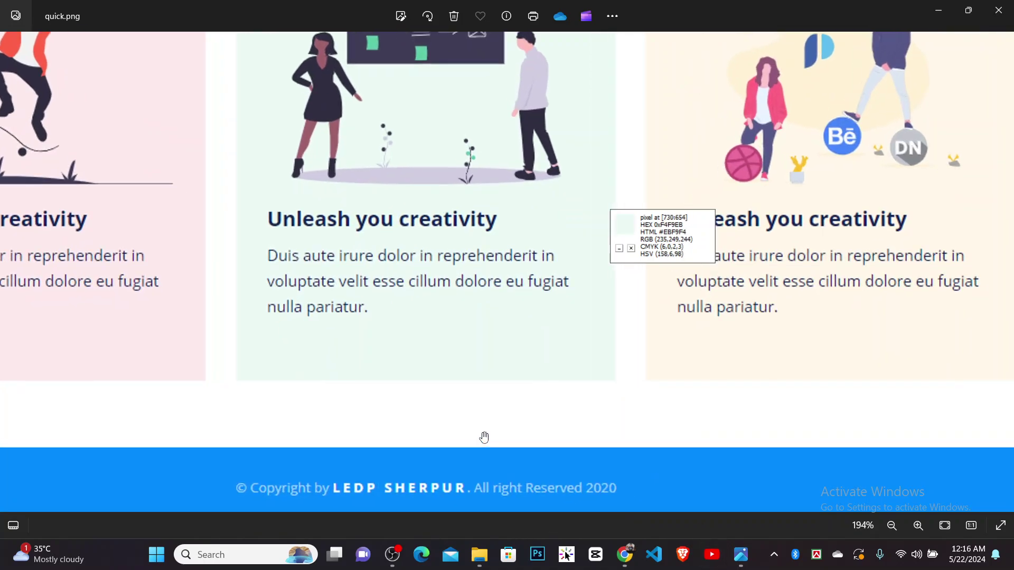
pyautogui.moveTo(708, 503); pyautogui.dragTo(735, 375)
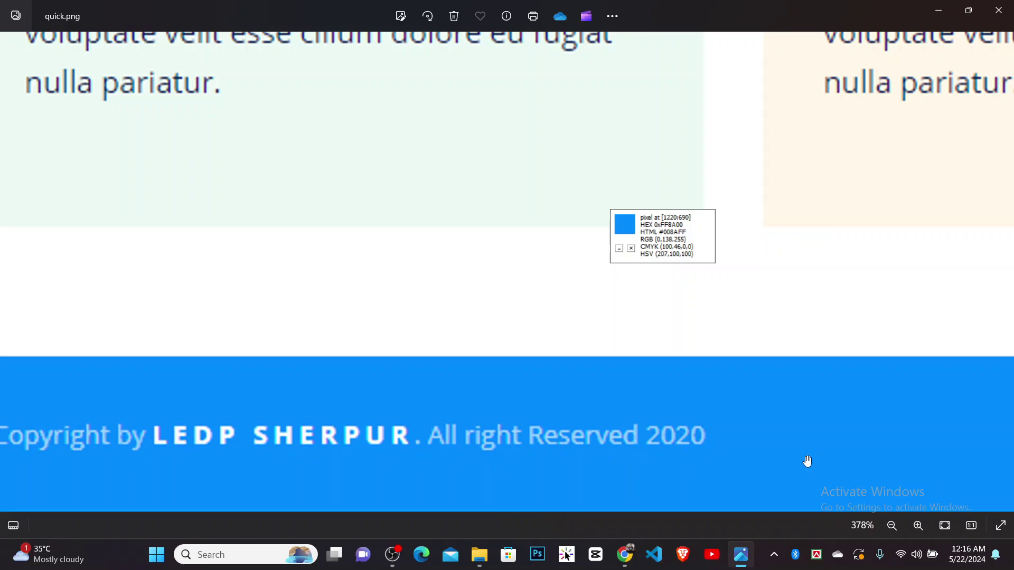
# Switch to the Elementor footer editor in Chrome and set the section's background colour to #008AFF
pyautogui.click(625, 556)
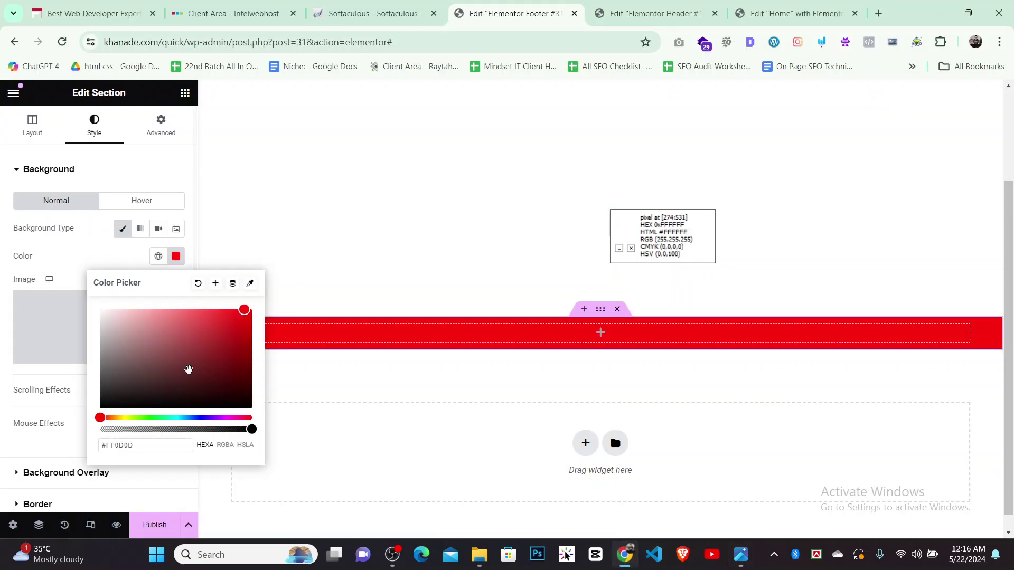
pyautogui.moveTo(159, 443); pyautogui.dragTo(2, 452)
pyautogui.write('008AFF')
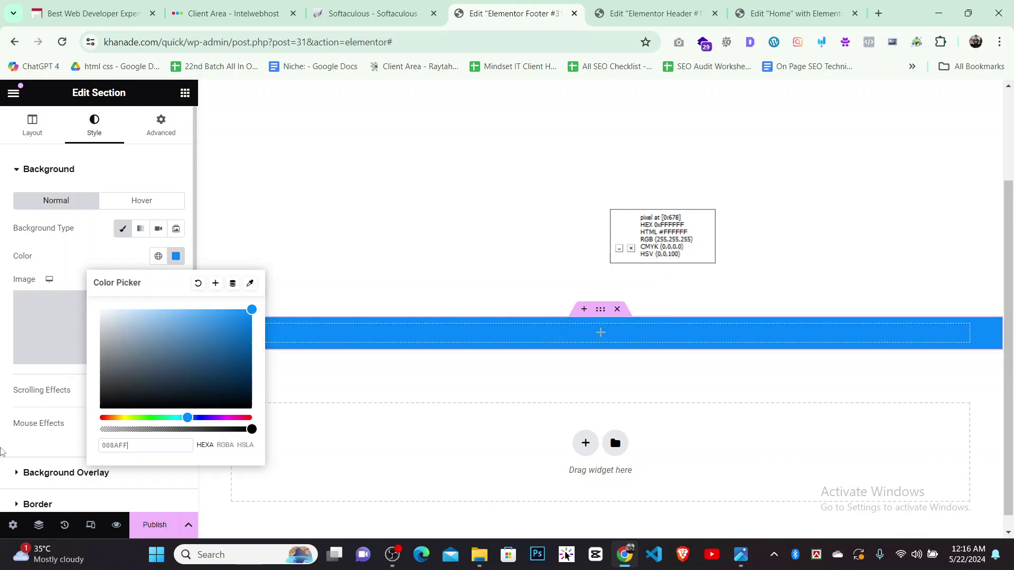
pyautogui.click(475, 333)
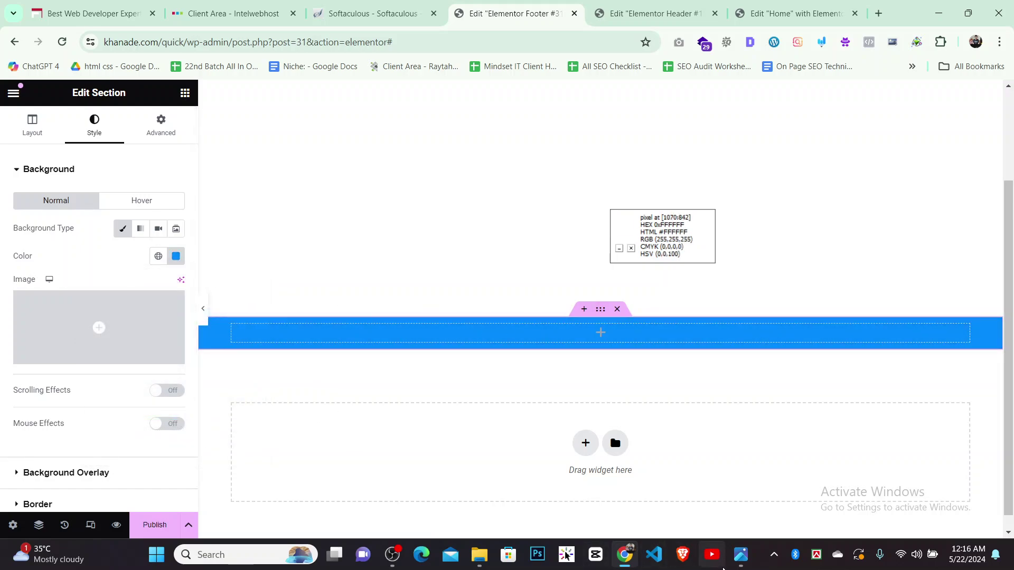
# Check the footer layout in quick.png, then add a centre-aligned Heading widget to the blue section in the Elementor footer editor
pyautogui.click(683, 497)
pyautogui.scroll(-8, 683, 496)
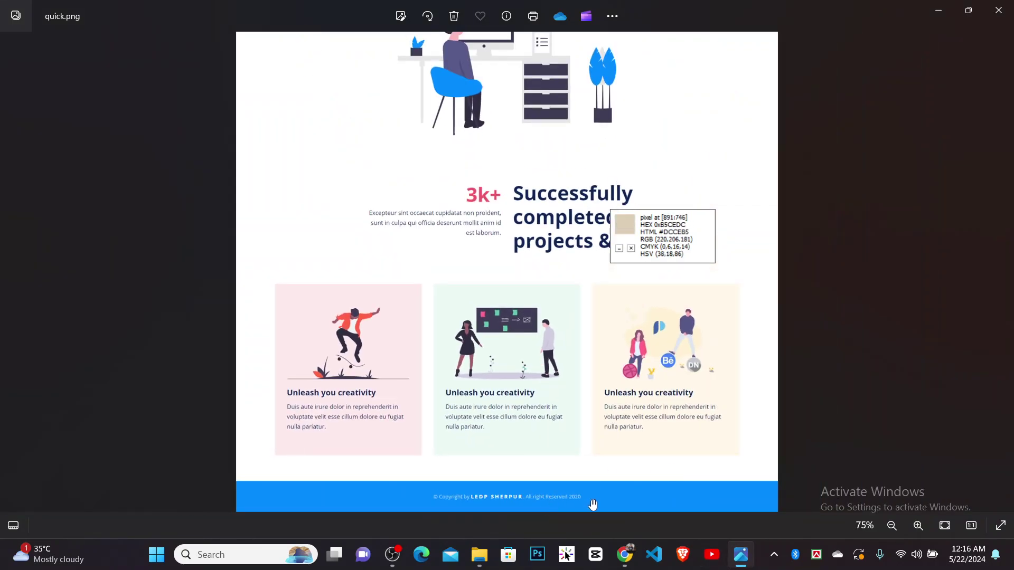
pyautogui.click(625, 554)
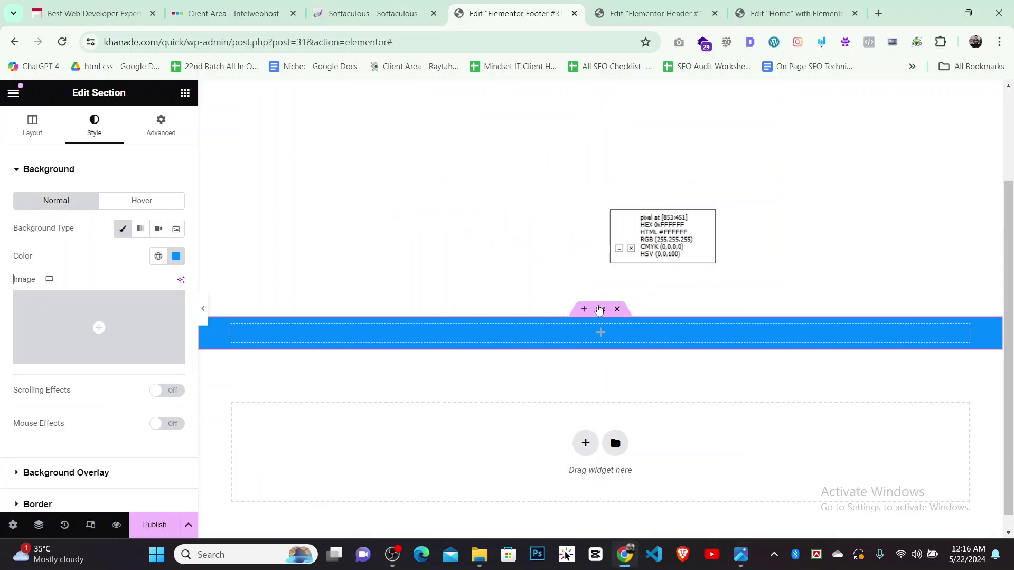
pyautogui.click(185, 93)
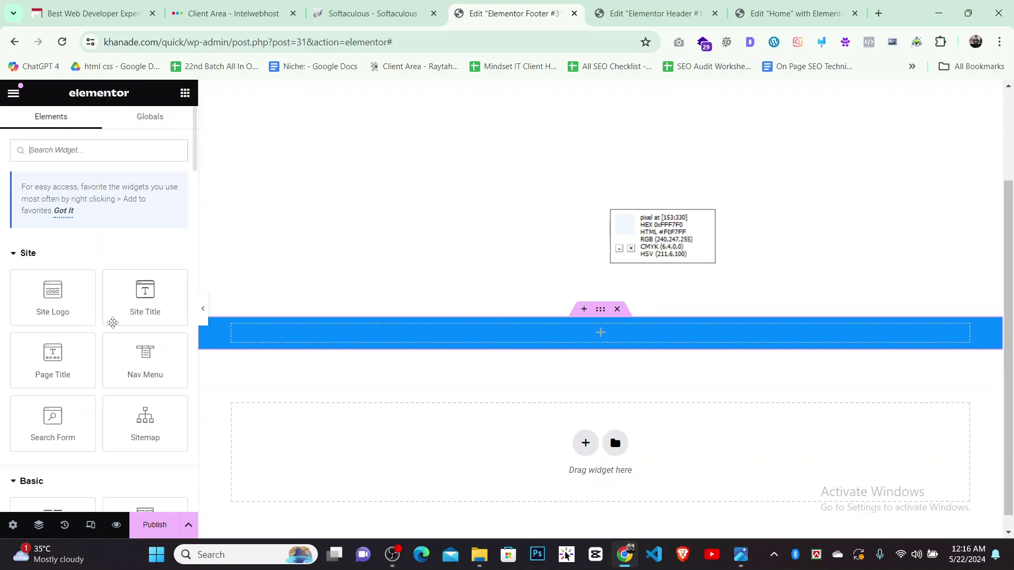
pyautogui.scroll(-5, 113, 321)
pyautogui.moveTo(155, 274); pyautogui.dragTo(632, 331)
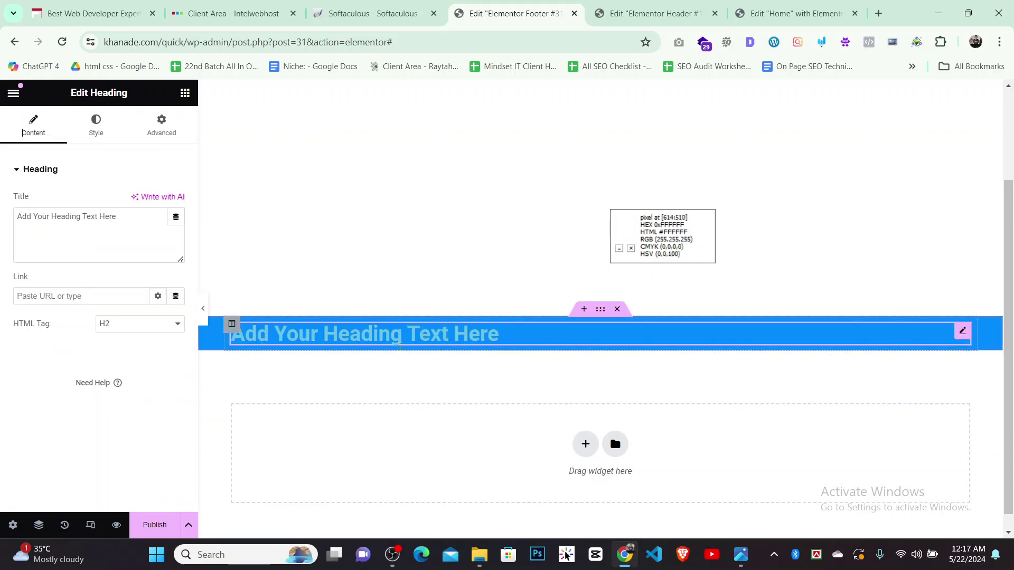
pyautogui.click(96, 125)
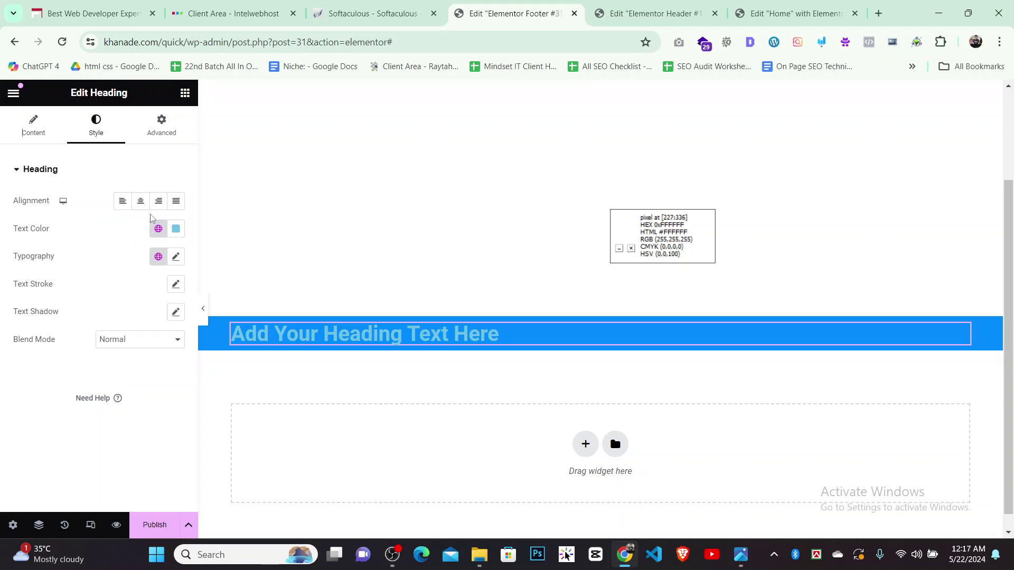
pyautogui.click(141, 201)
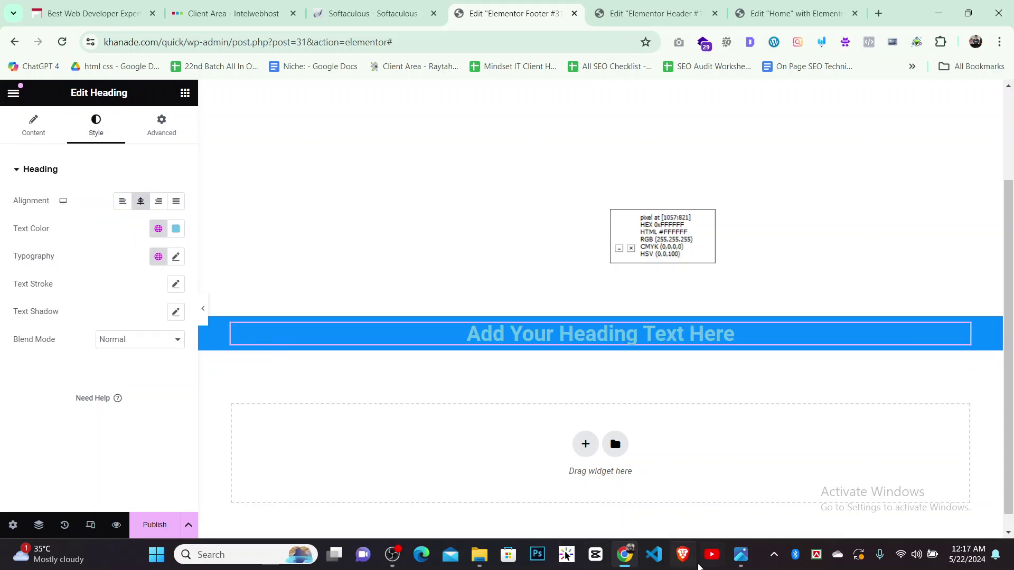
# Check the copyright line in quick.png and replace the footer heading's title with "Copyright By Tarekul IT All copy right 2024"
pyautogui.click(740, 554)
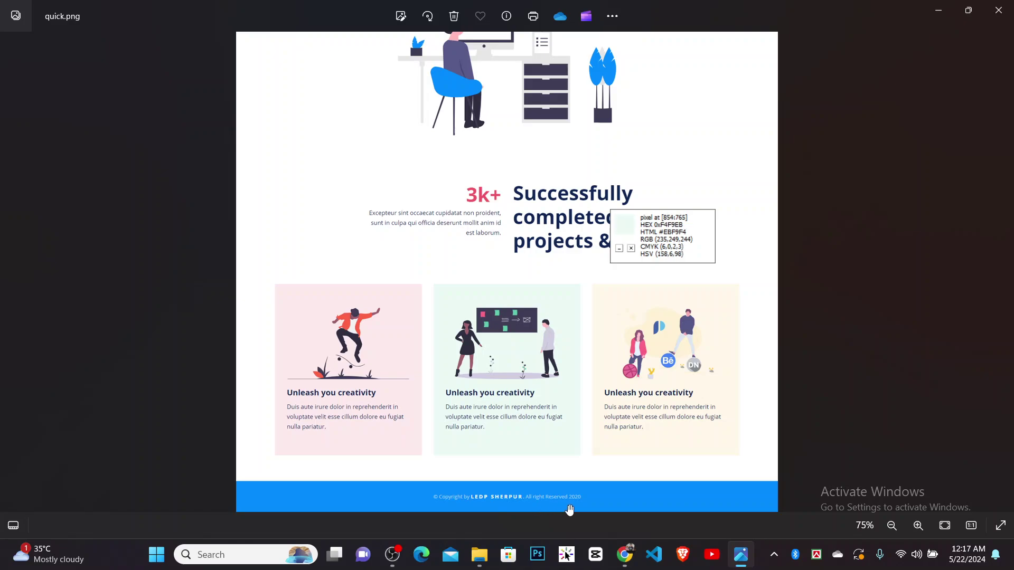
pyautogui.click(629, 552)
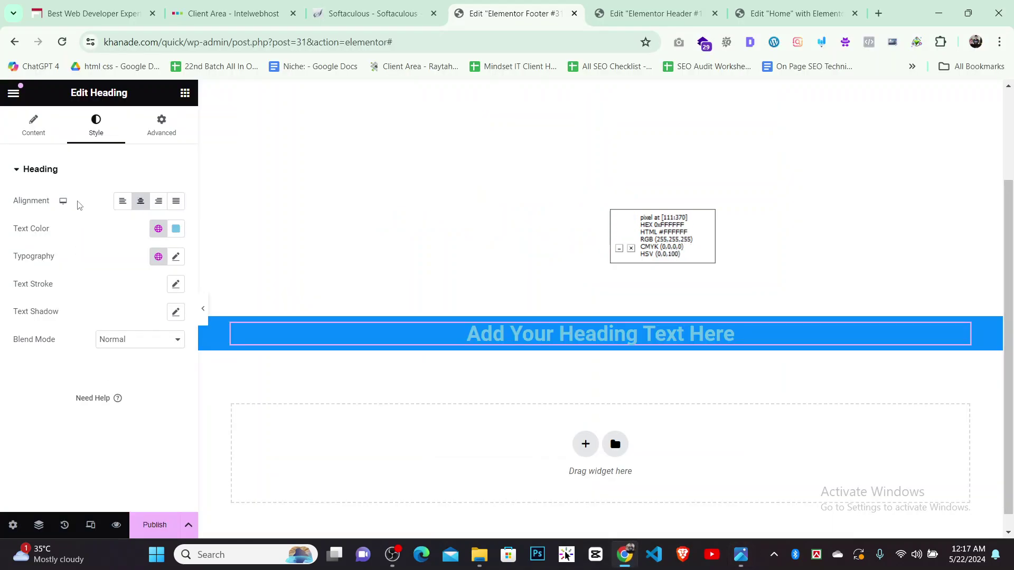
pyautogui.click(45, 131)
pyautogui.moveTo(134, 235); pyautogui.dragTo(2, 216)
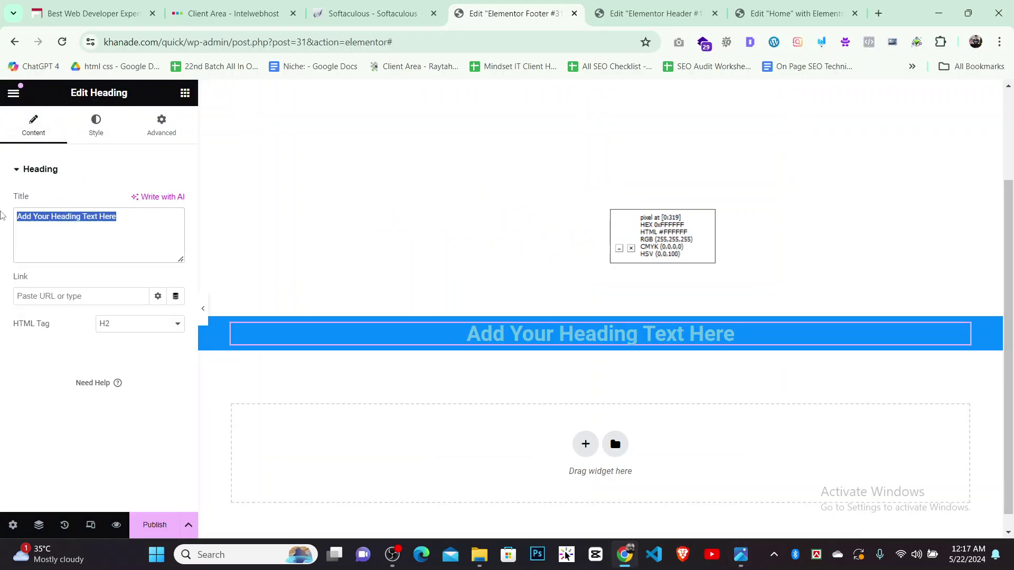
pyautogui.press('BackSpace')
pyautogui.write('Cop')
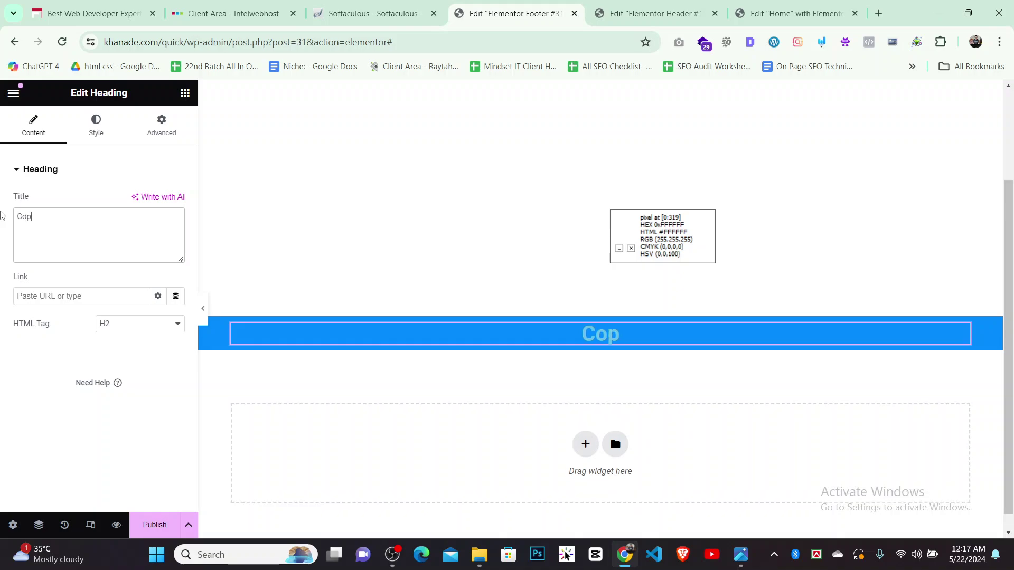
pyautogui.write('yright By ')
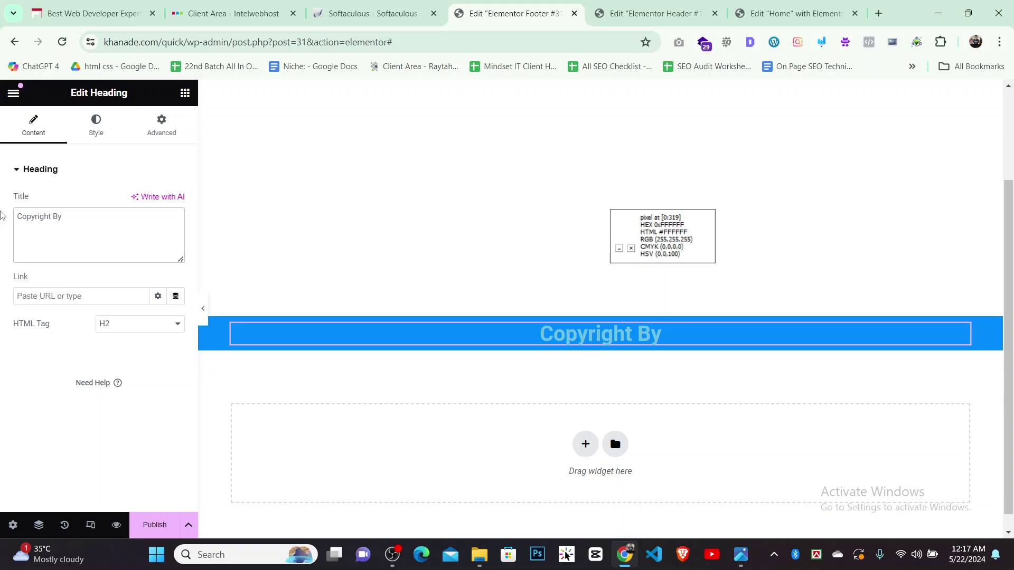
pyautogui.write('Tarekul ')
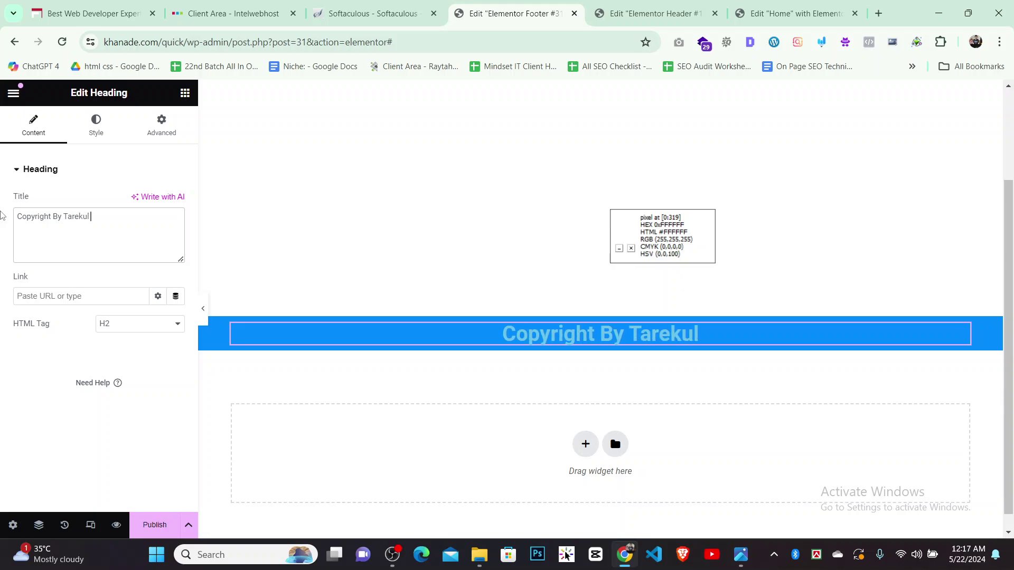
pyautogui.write('IT')
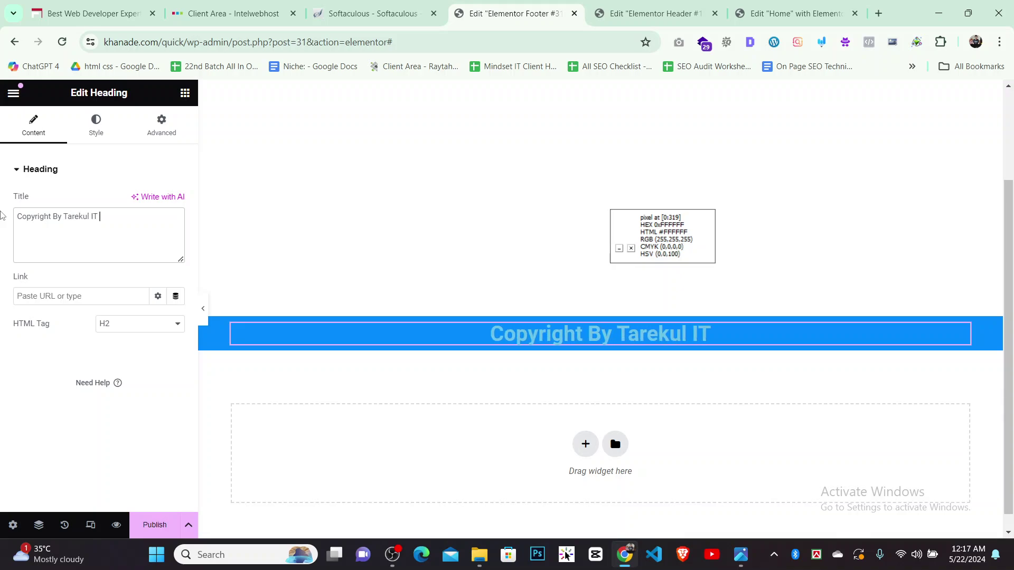
pyautogui.write(' All c')
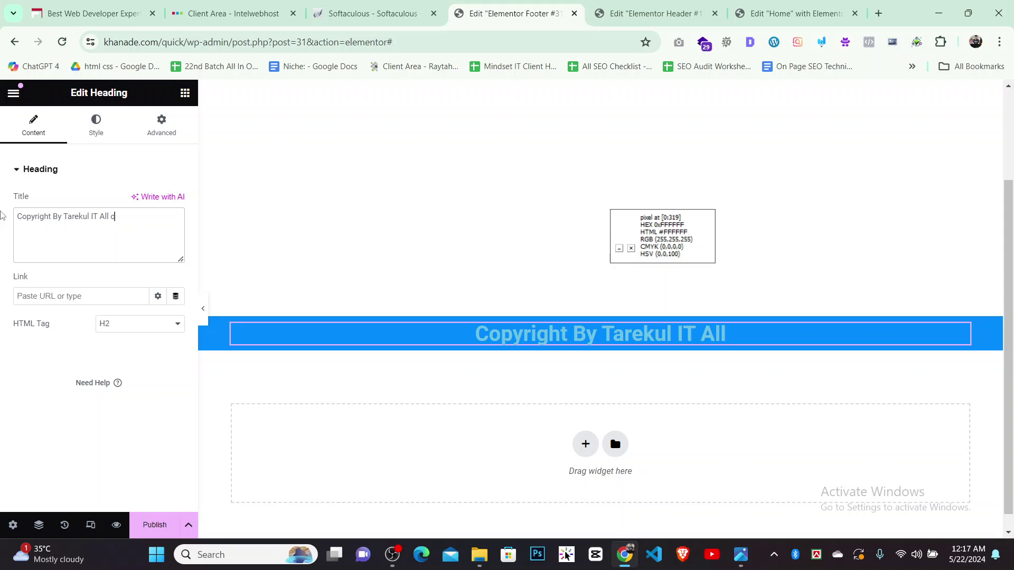
pyautogui.write('opy ')
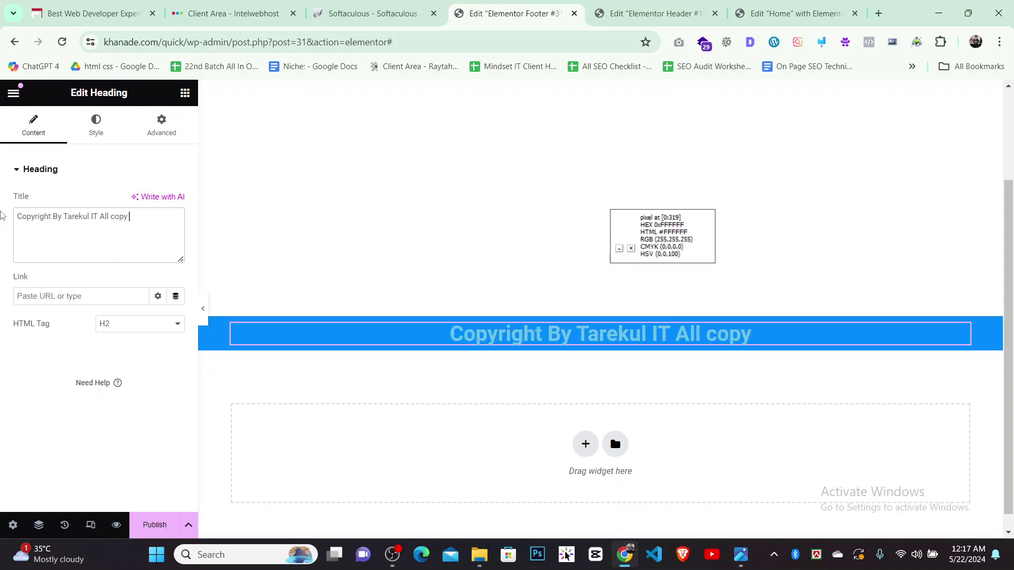
pyautogui.write('right ')
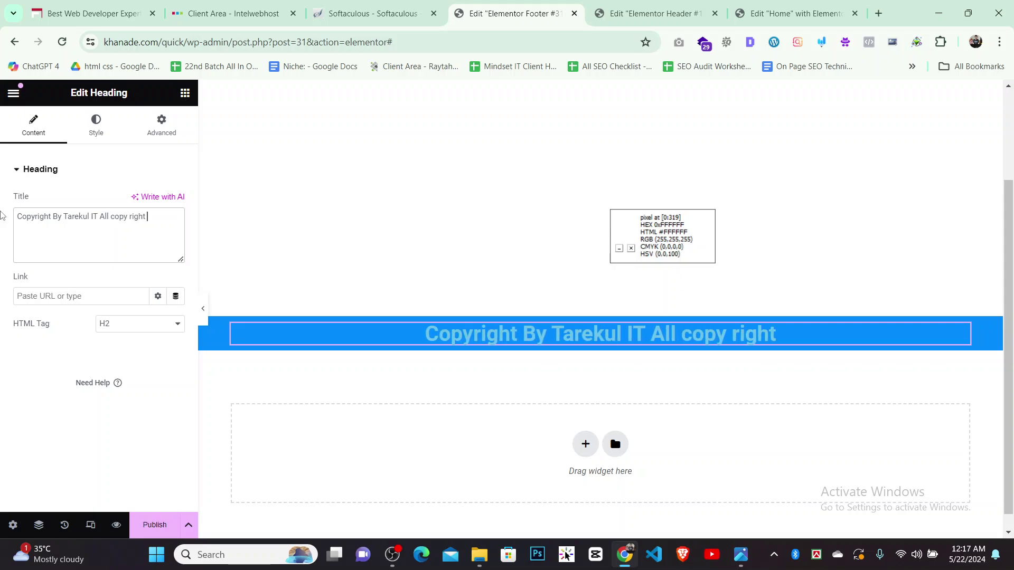
pyautogui.write('202')
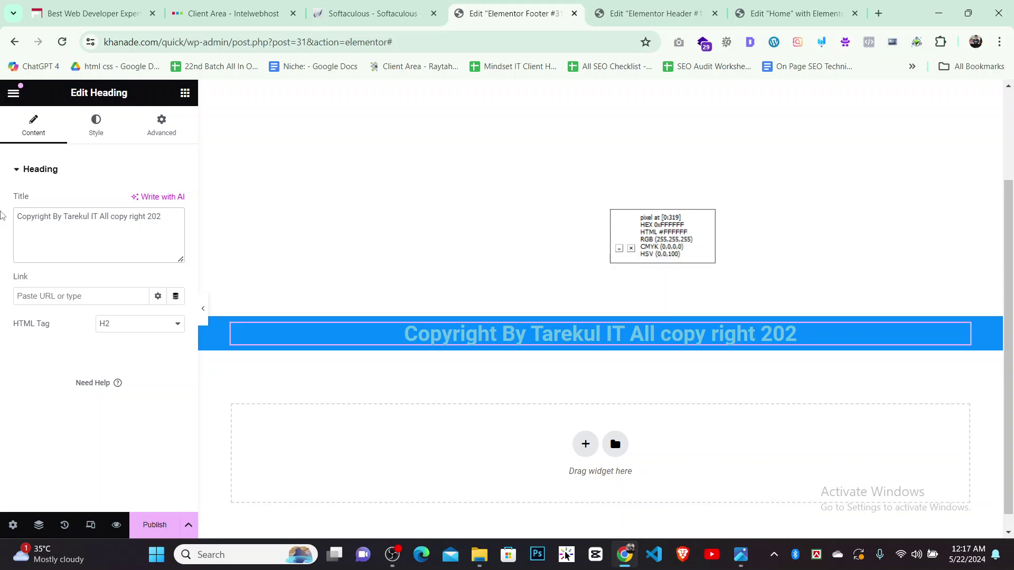
pyautogui.write('4')
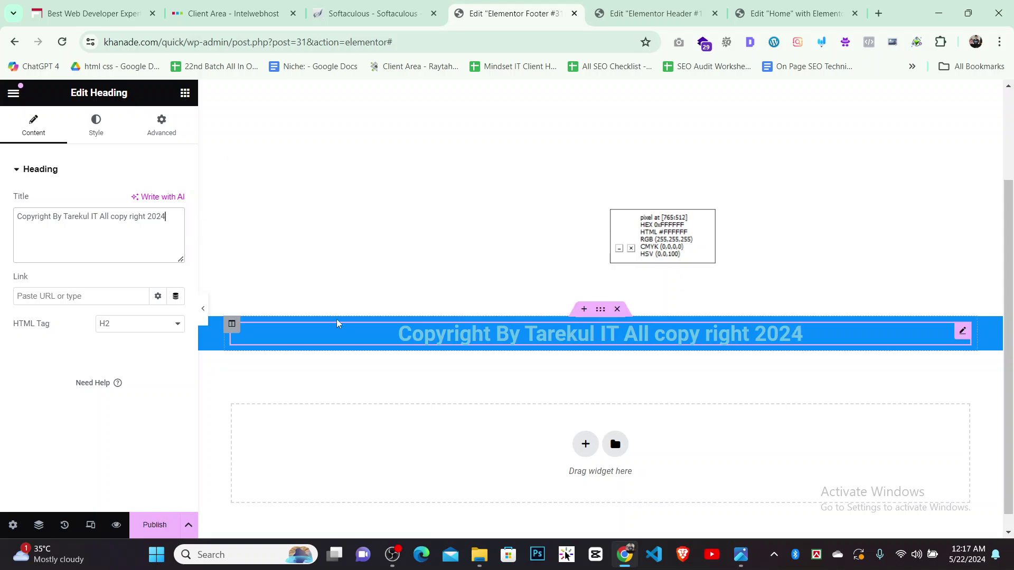
# Set the footer heading's text colour to black, #000000
pyautogui.click(96, 127)
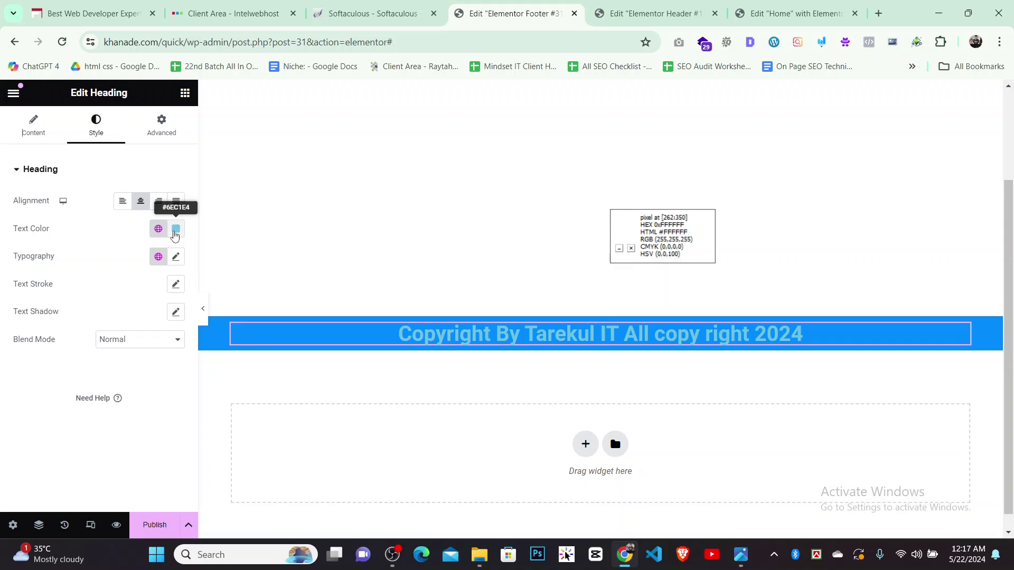
pyautogui.click(175, 235)
pyautogui.click(100, 380)
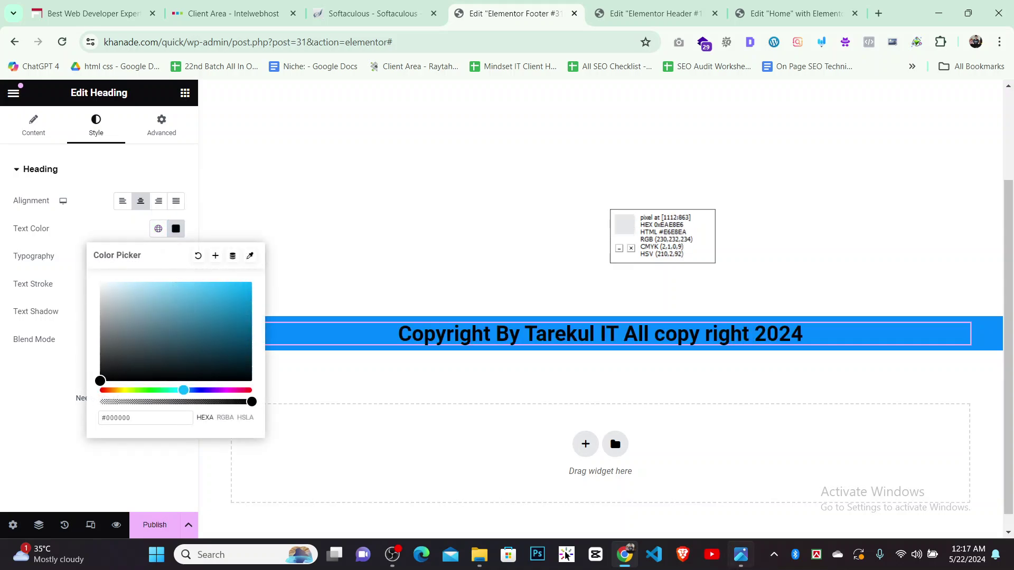
# Check the colour of the copyright line in quick.png and set the footer heading's text colour to white, #FFFFFF
pyautogui.click(741, 561)
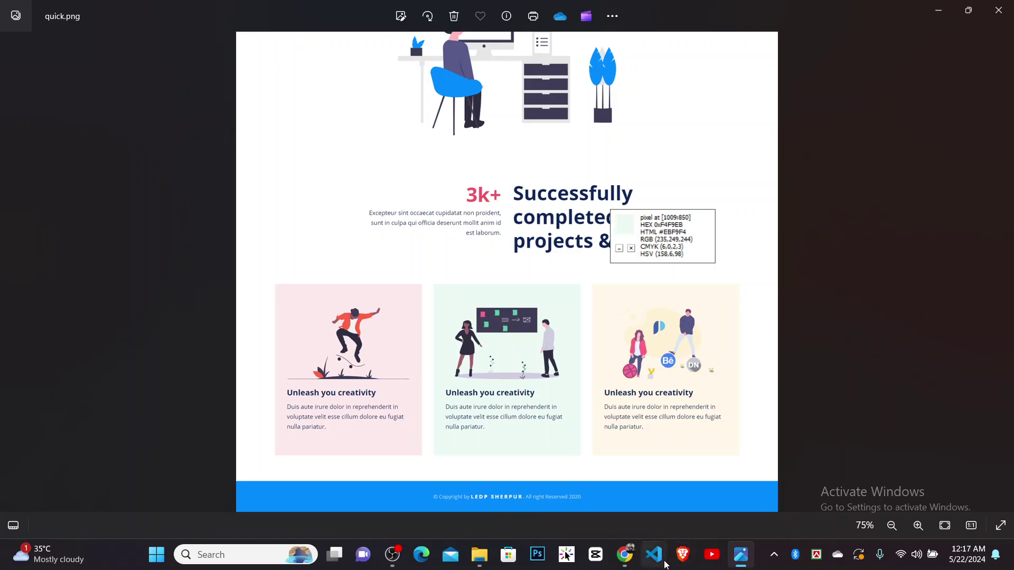
pyautogui.scroll(-2, 461, 499)
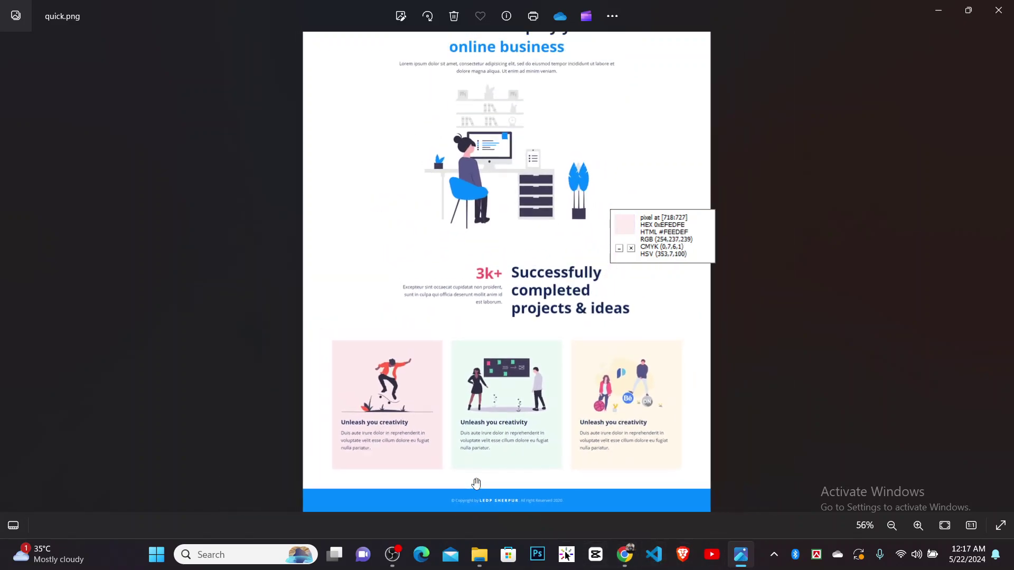
pyautogui.scroll(6, 477, 480)
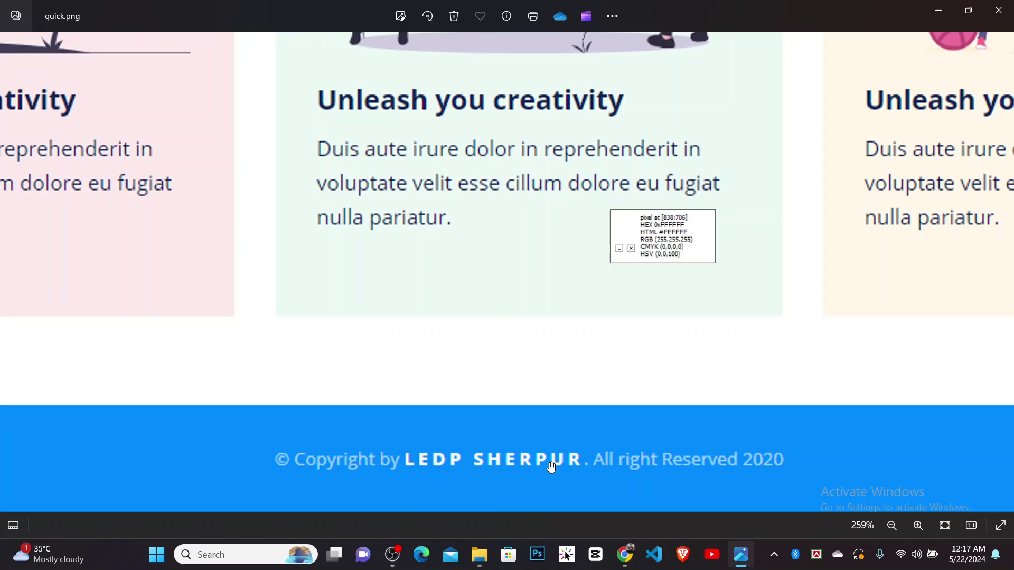
pyautogui.click(624, 555)
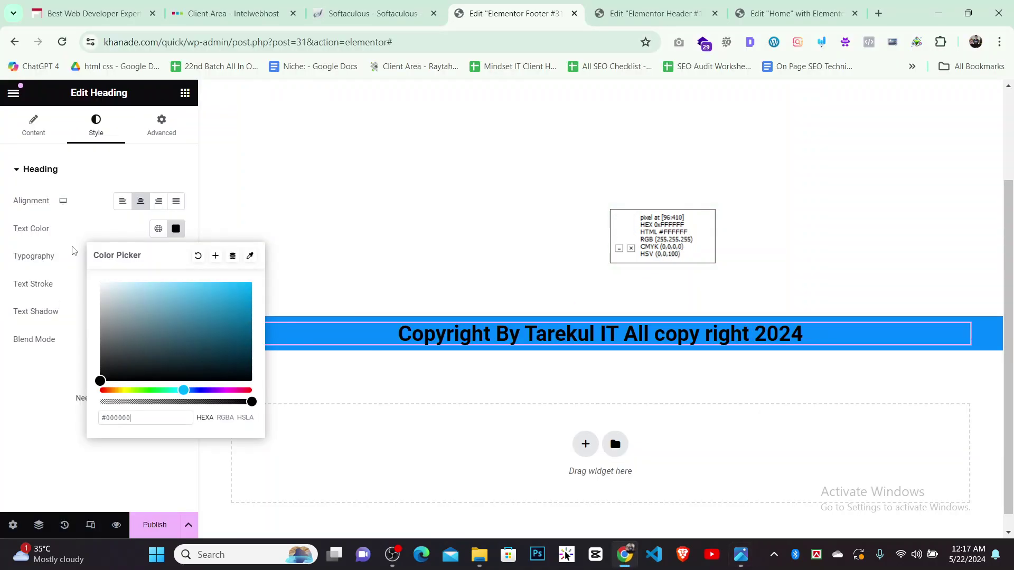
pyautogui.click(10, 257)
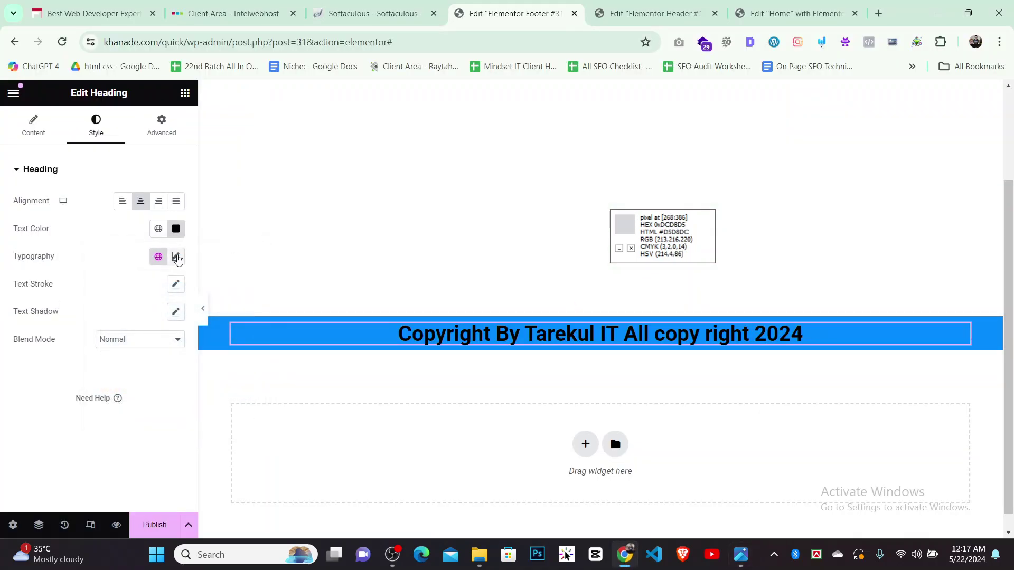
pyautogui.click(176, 257)
pyautogui.click(177, 232)
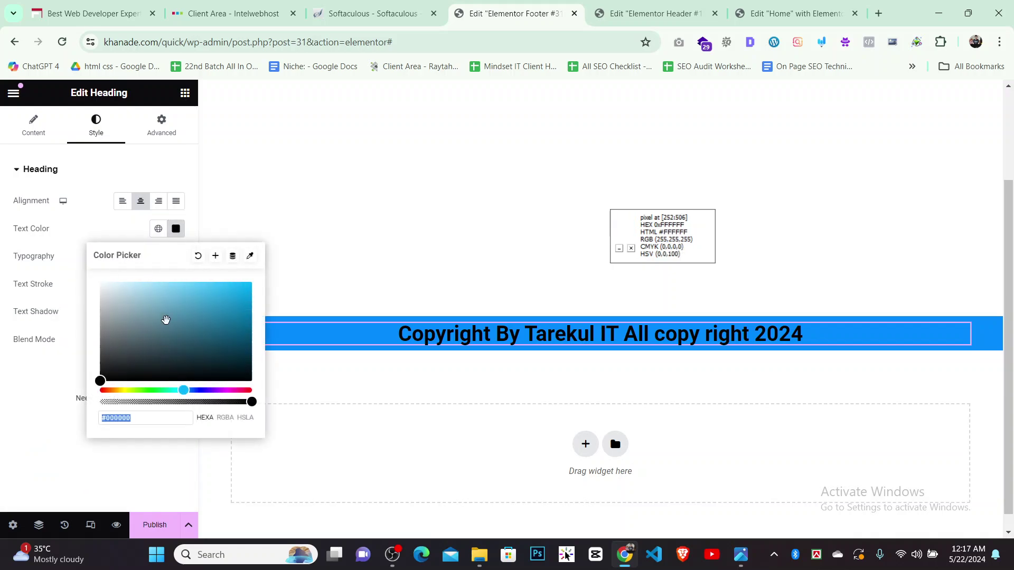
pyautogui.write('#FFFFFF')
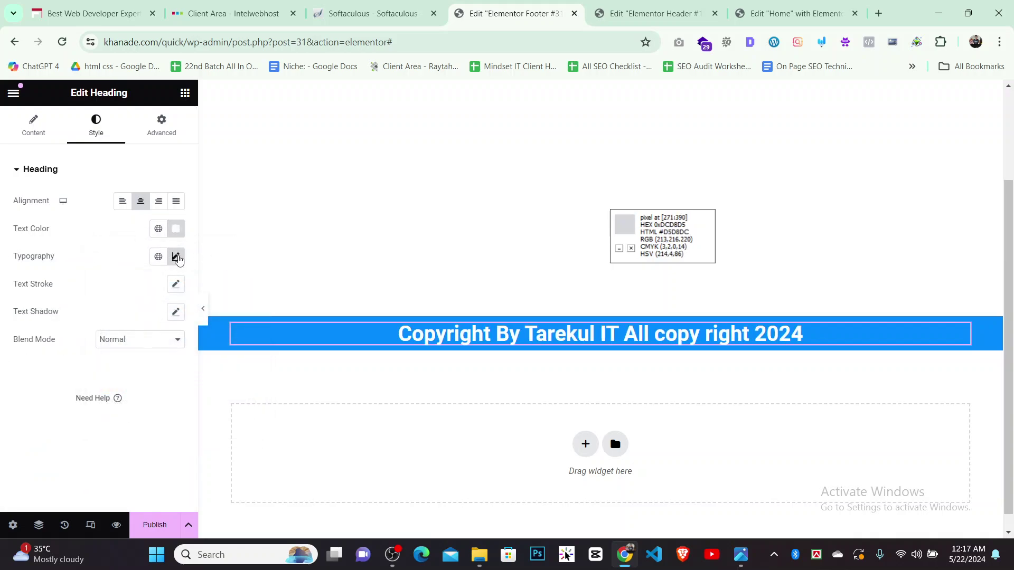
# Set the footer heading's typography to 18 px size and 400 (Normal) weight
pyautogui.click(176, 257)
pyautogui.moveTo(23, 361); pyautogui.dragTo(35, 364)
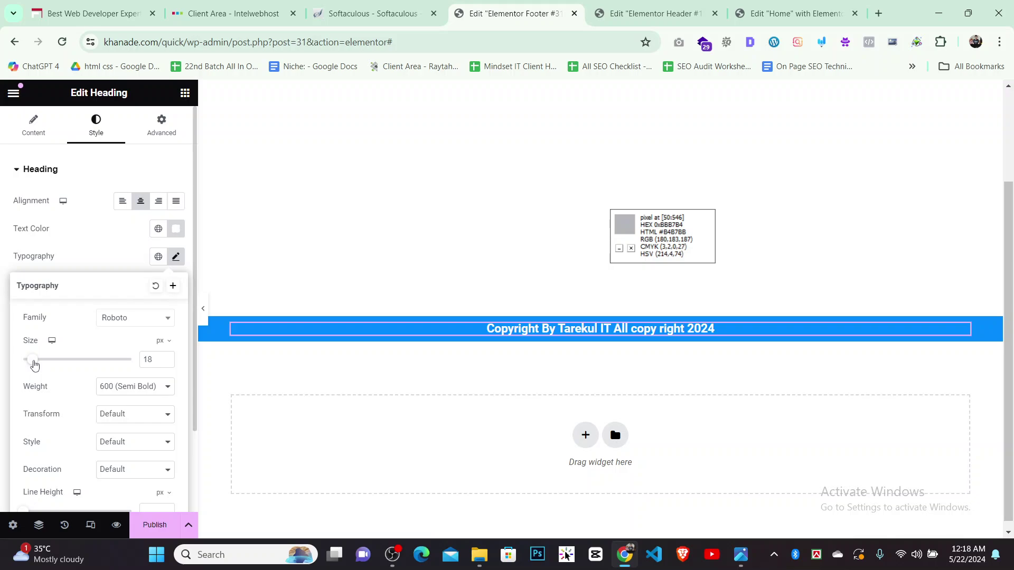
pyautogui.click(123, 387)
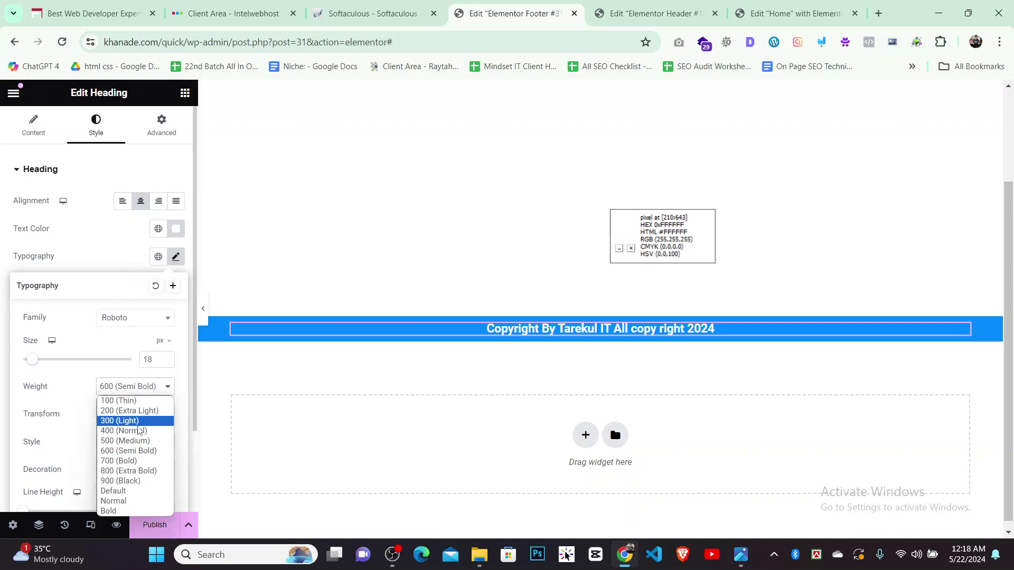
pyautogui.click(141, 445)
pyautogui.click(136, 387)
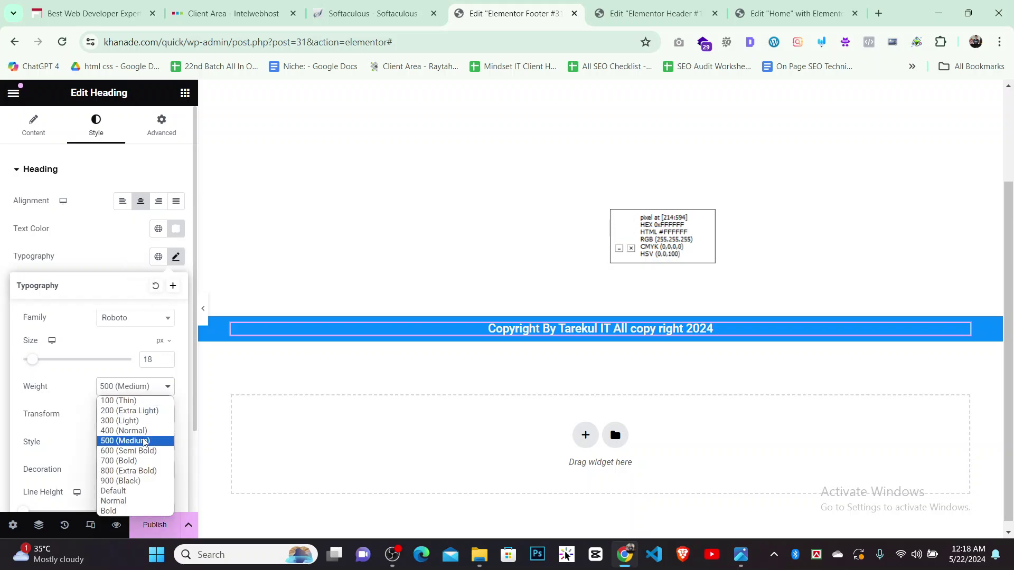
pyautogui.click(143, 433)
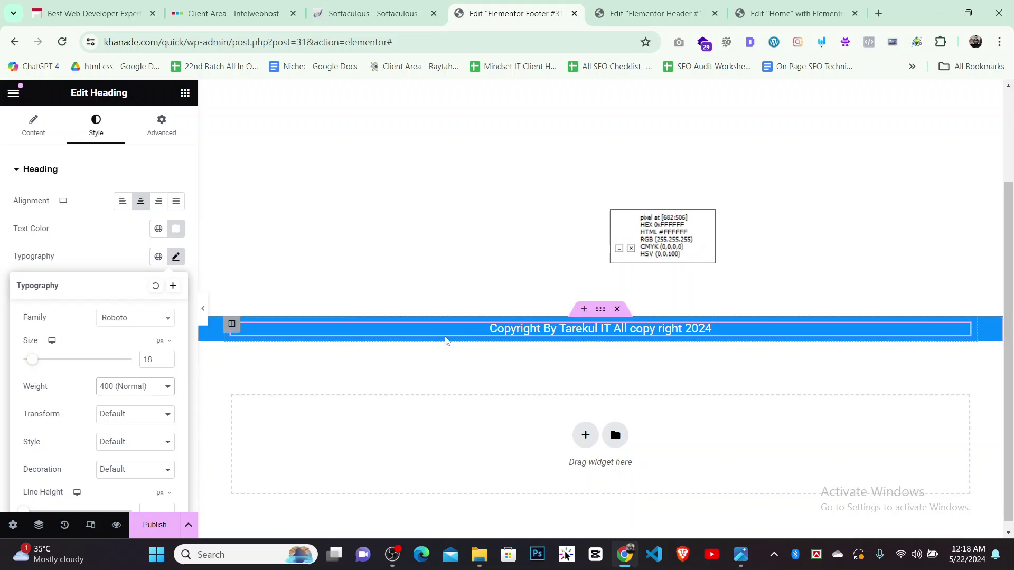
# Set the footer heading's text colour to light grey, #EAEAEA
pyautogui.click(176, 229)
pyautogui.moveTo(109, 351); pyautogui.dragTo(92, 285)
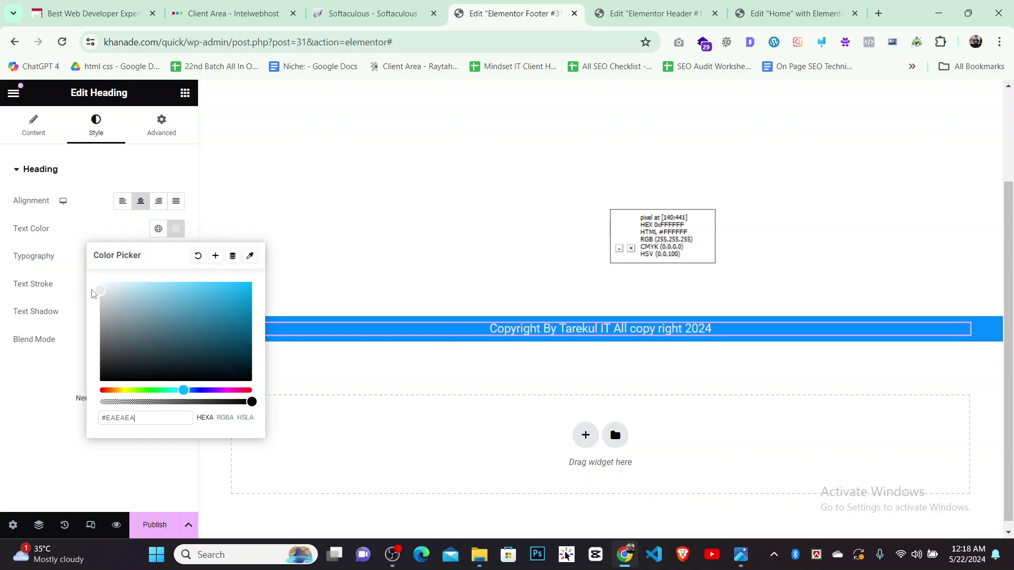
pyautogui.click(2, 362)
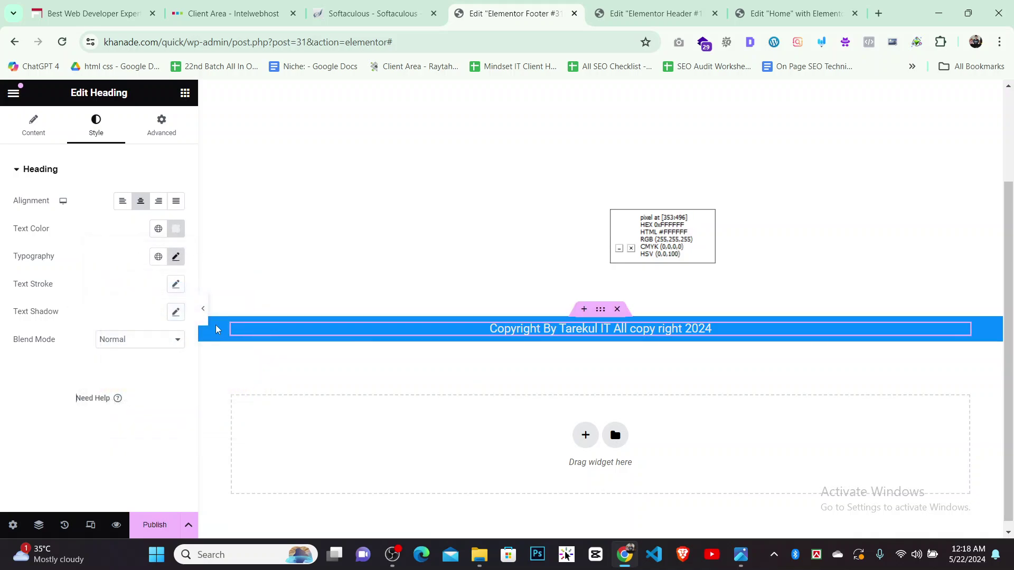
# Set the footer heading's font family to Arial in its typography settings
pyautogui.click(175, 258)
pyautogui.click(126, 319)
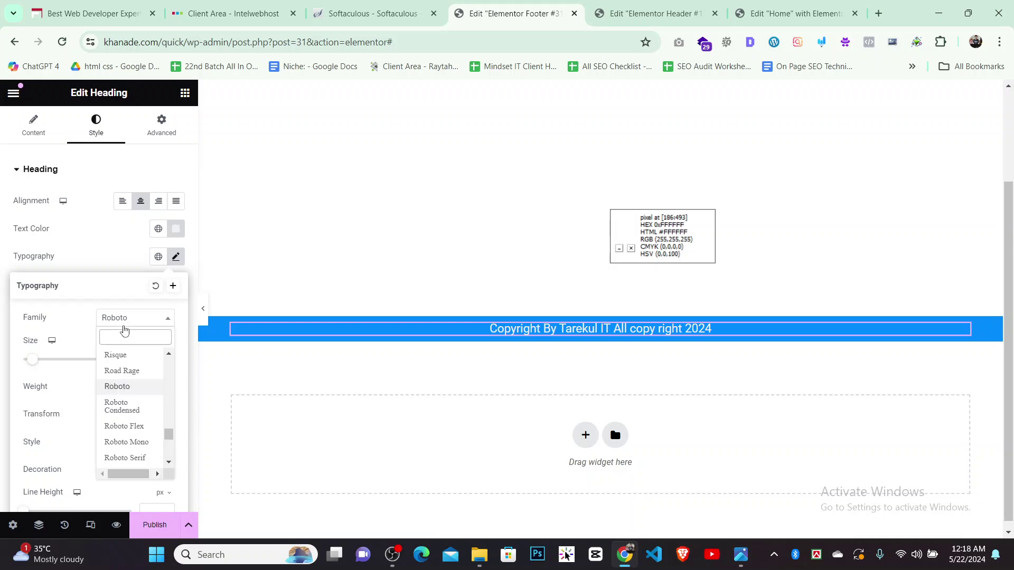
pyautogui.write('ar')
pyautogui.press('Down')
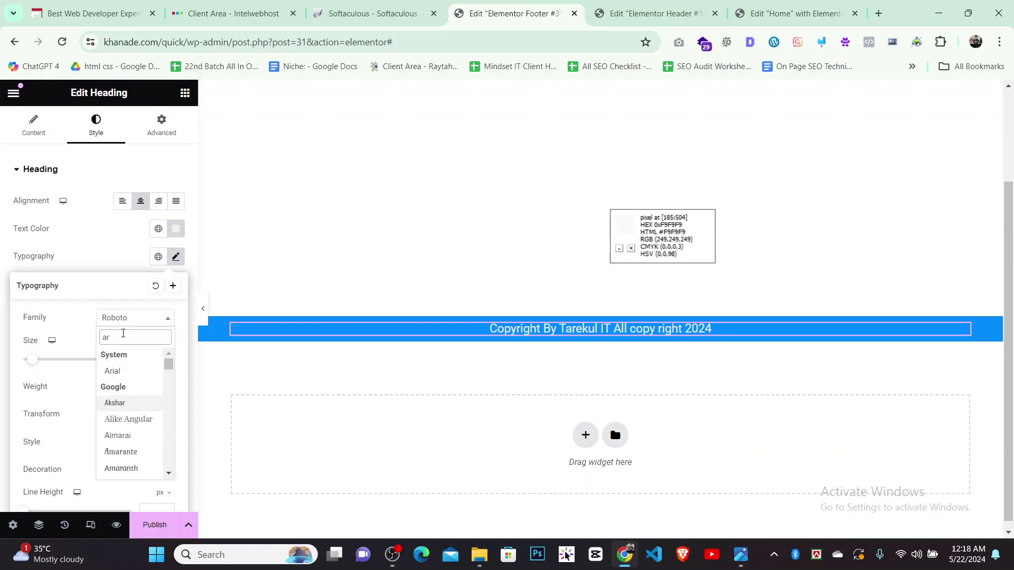
pyautogui.press('Return')
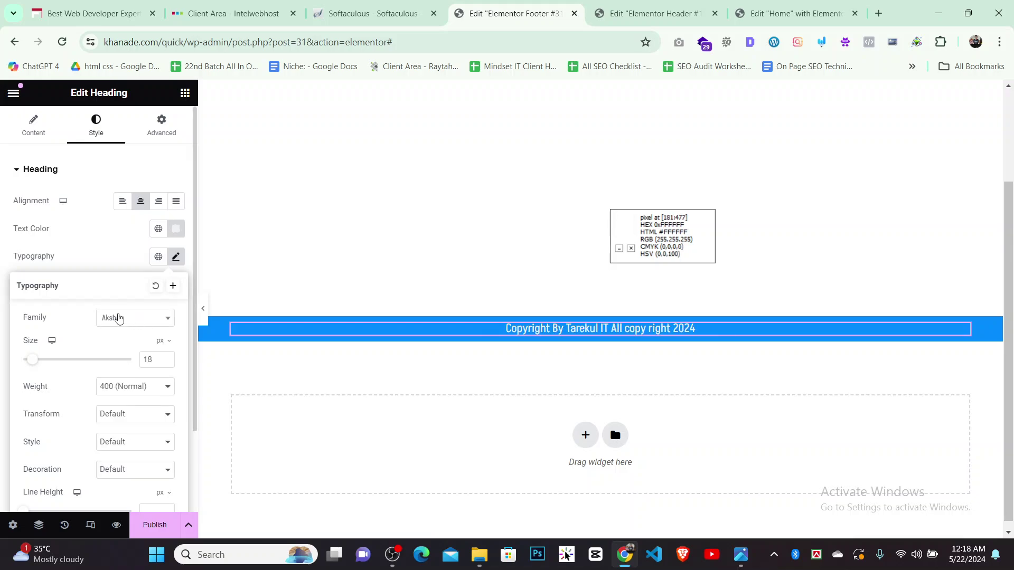
pyautogui.click(123, 321)
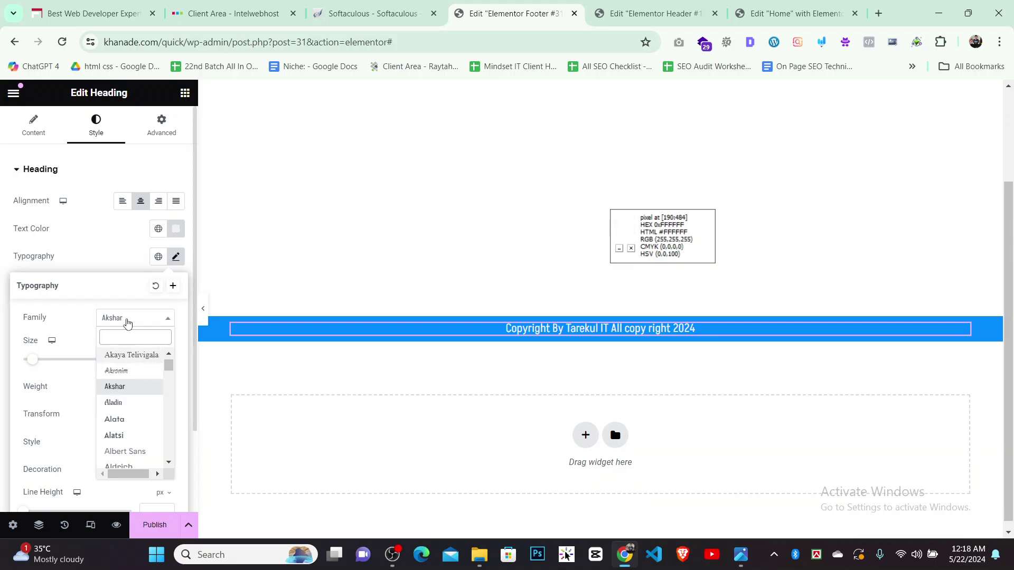
pyautogui.write('ari')
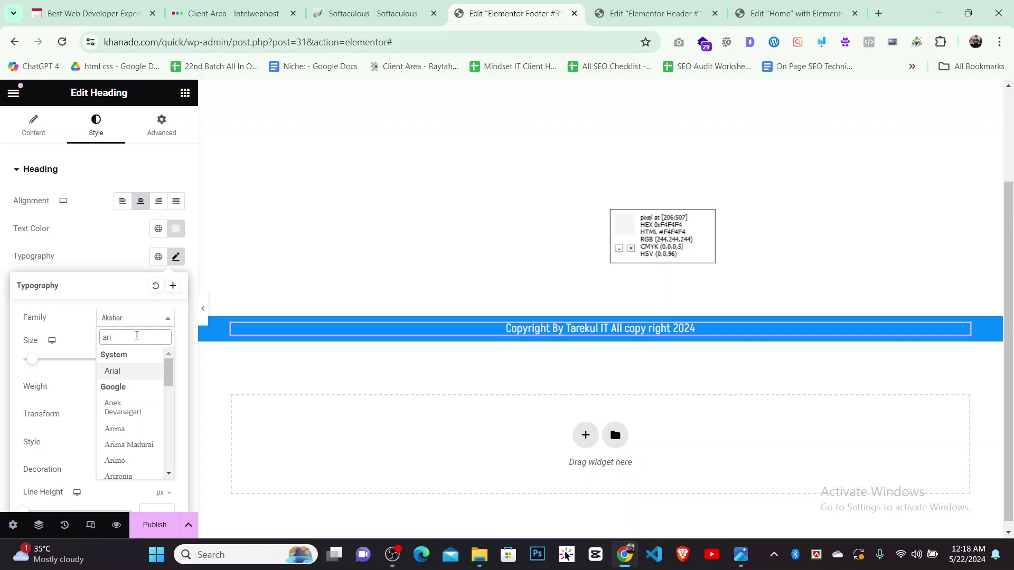
pyautogui.press('Return')
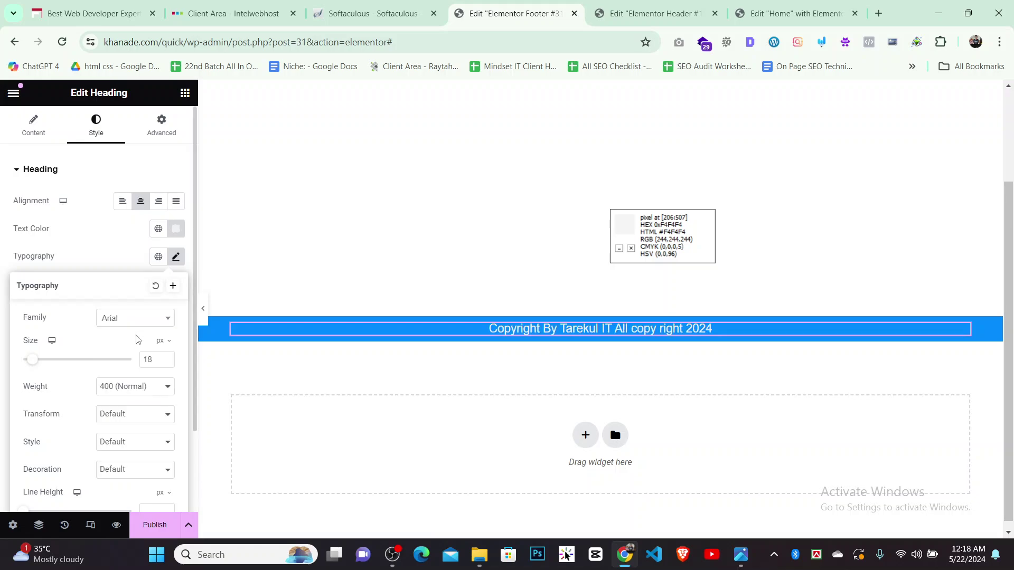
# Preview the footer at full width and compare its copyright bar with the one in quick.png
pyautogui.click(207, 320)
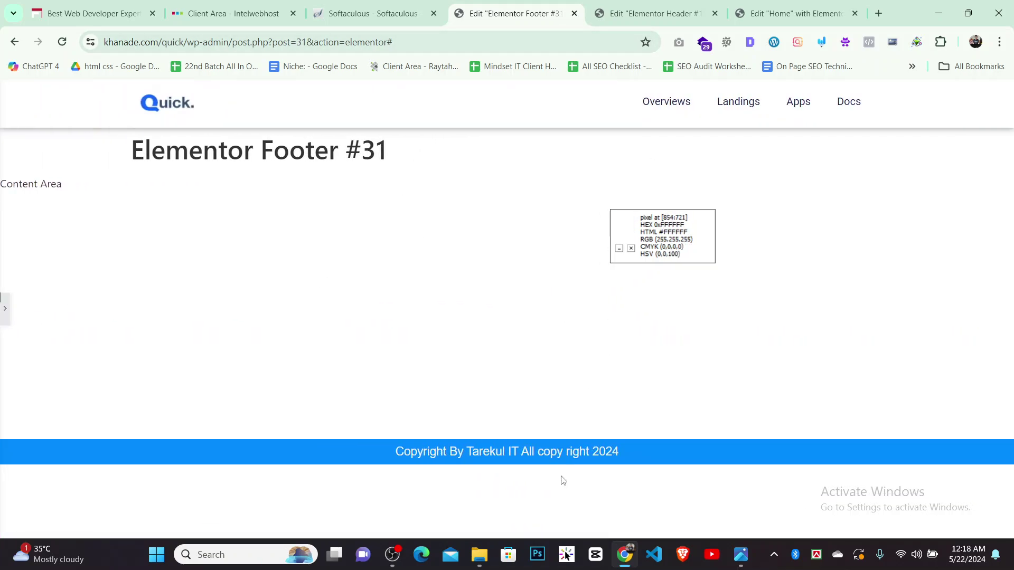
pyautogui.click(741, 554)
pyautogui.scroll(-5, 589, 437)
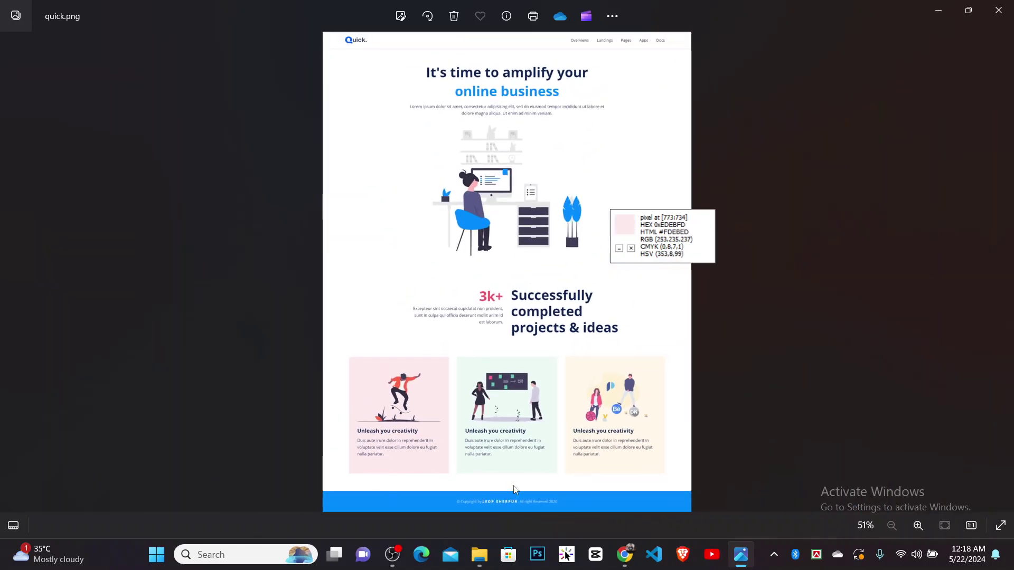
pyautogui.scroll(10, 344, 479)
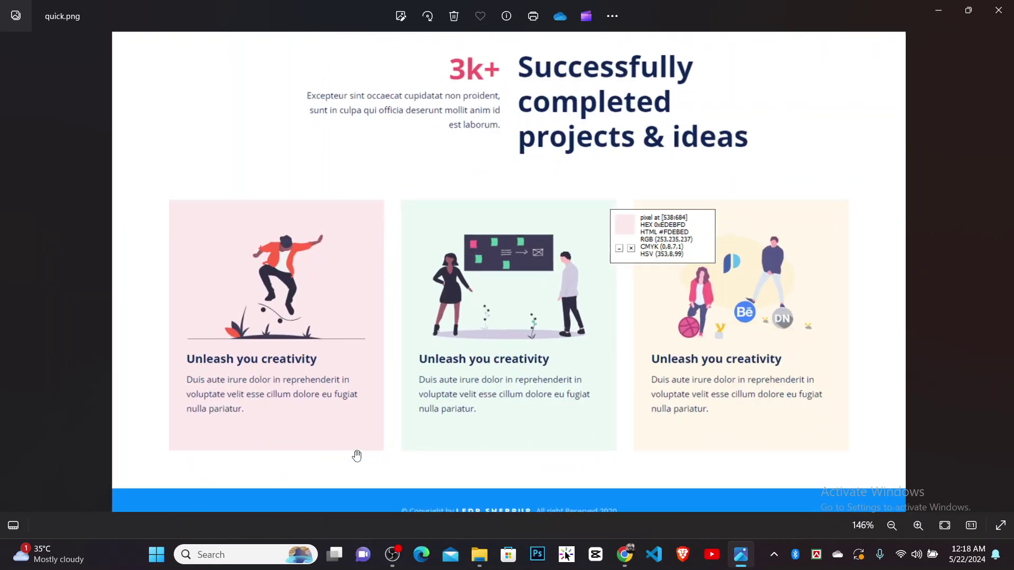
pyautogui.scroll(-4, 424, 318)
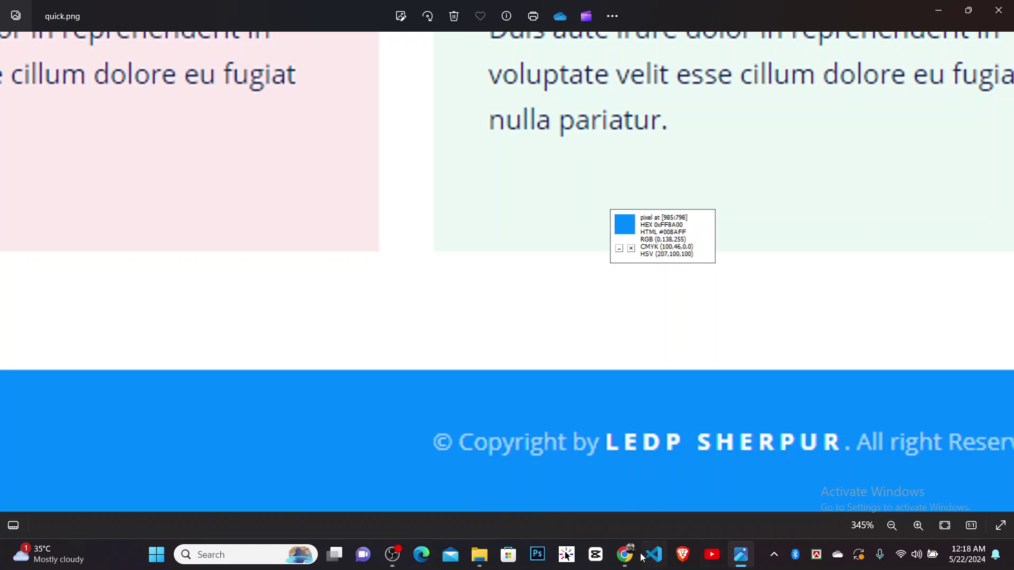
pyautogui.click(624, 554)
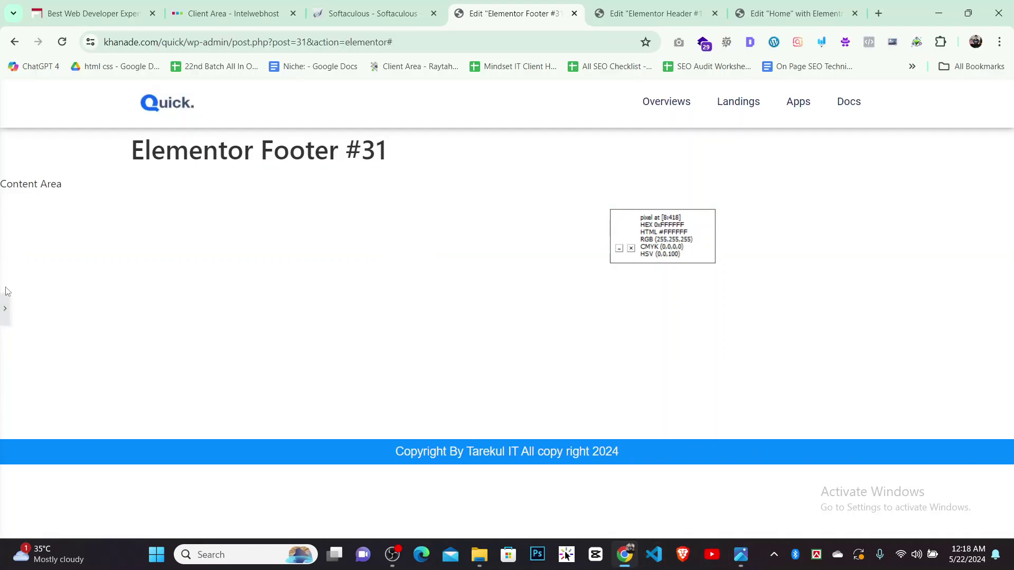
# Set the blue footer section's padding to 10 px on all four sides with the values linked
pyautogui.click(5, 311)
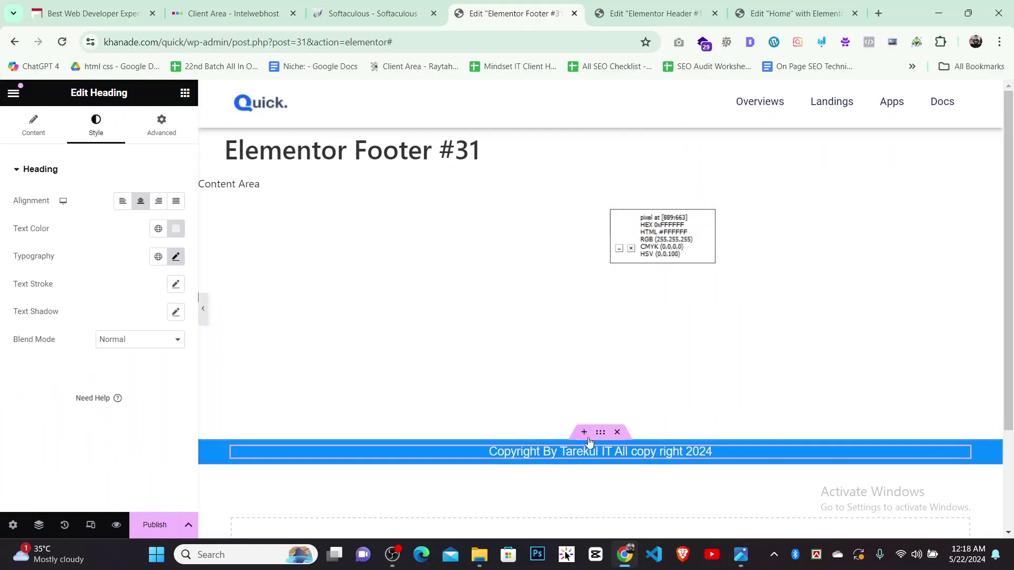
pyautogui.click(601, 433)
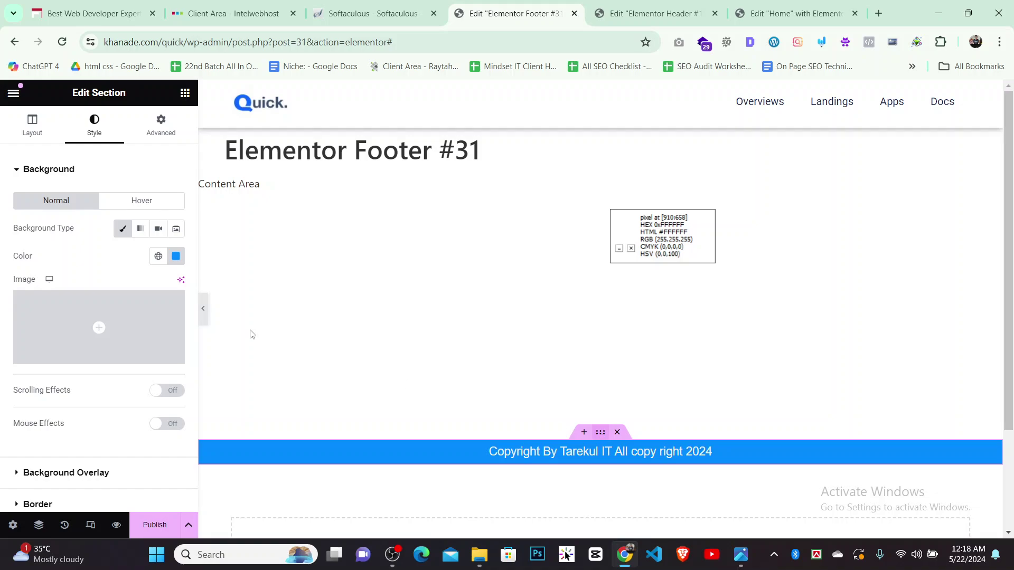
pyautogui.click(159, 127)
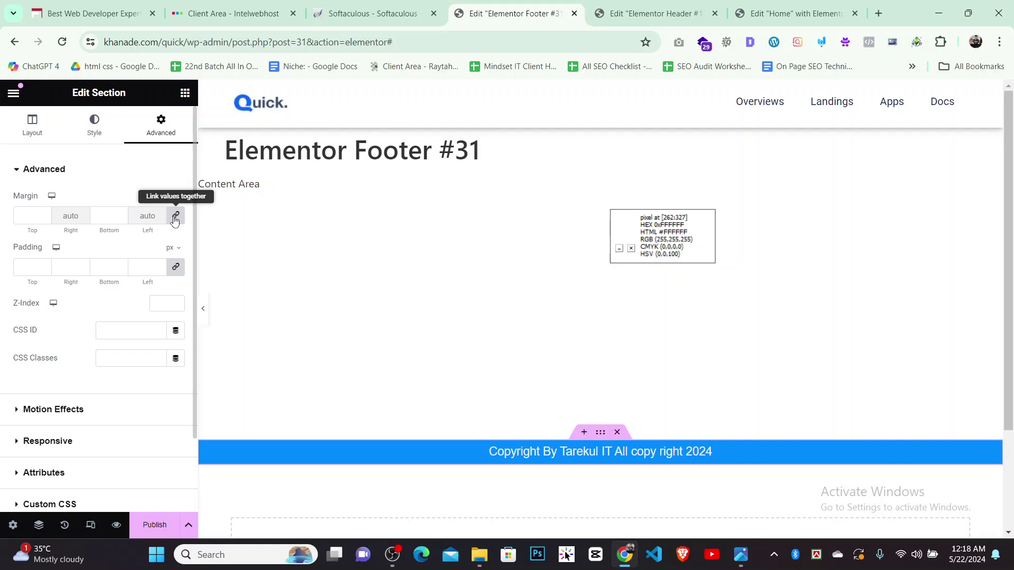
pyautogui.doubleClick(160, 265)
pyautogui.doubleClick(160, 265)
pyautogui.tripleClick(160, 265)
pyautogui.doubleClick(160, 265)
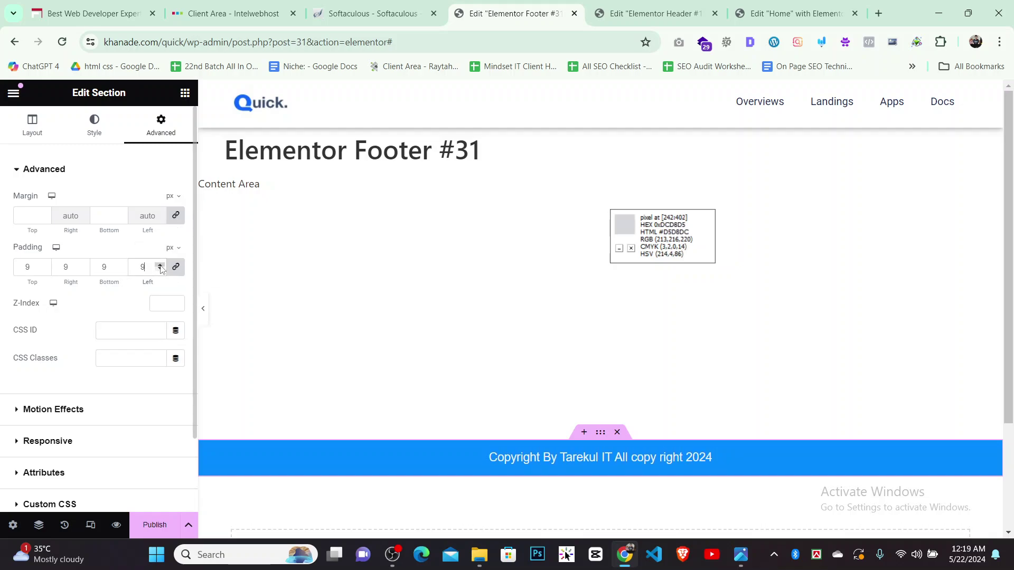
pyautogui.click(160, 265)
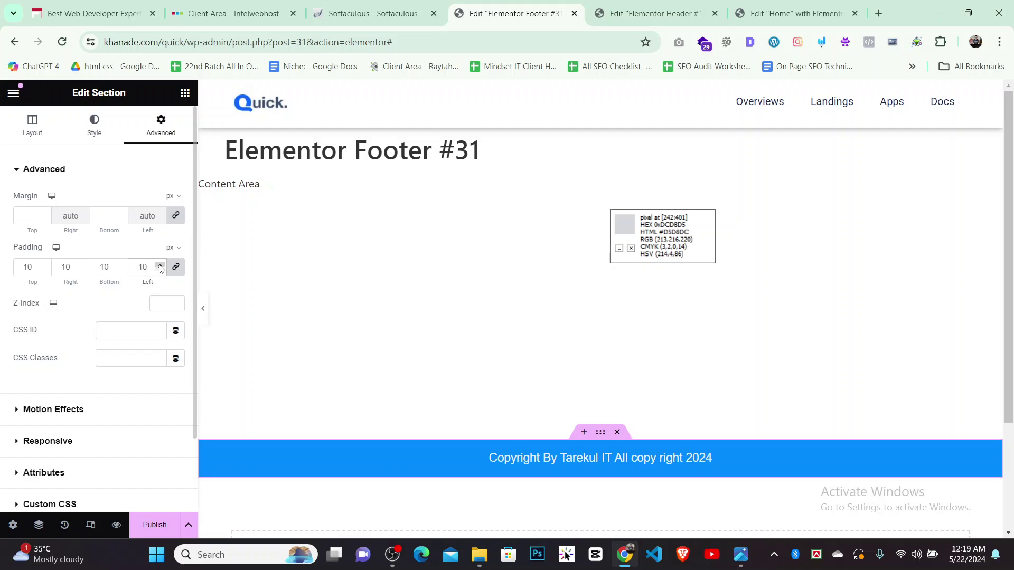
# Preview the padded footer at full width and publish the footer template with a display condition added
pyautogui.click(207, 317)
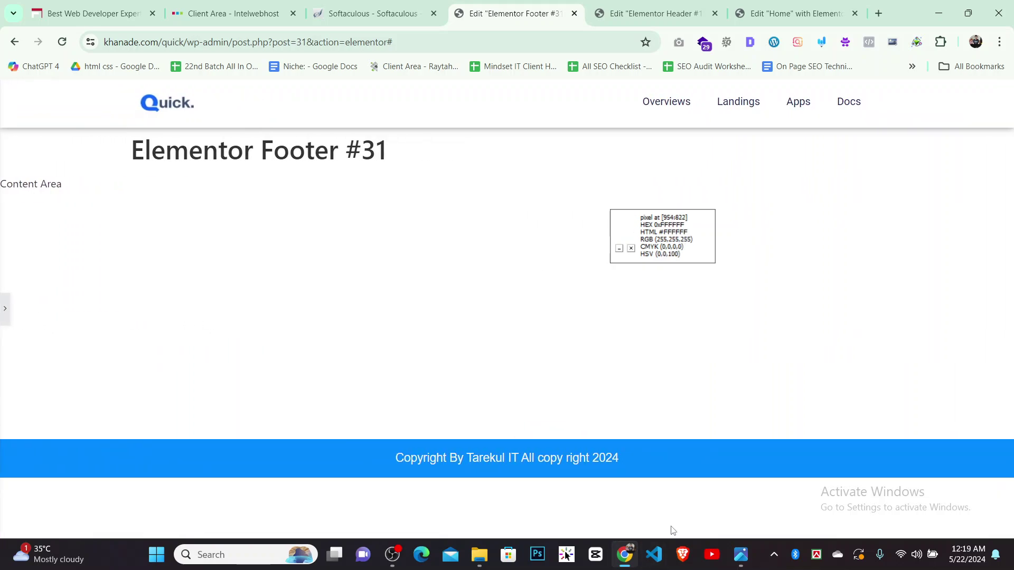
pyautogui.click(5, 306)
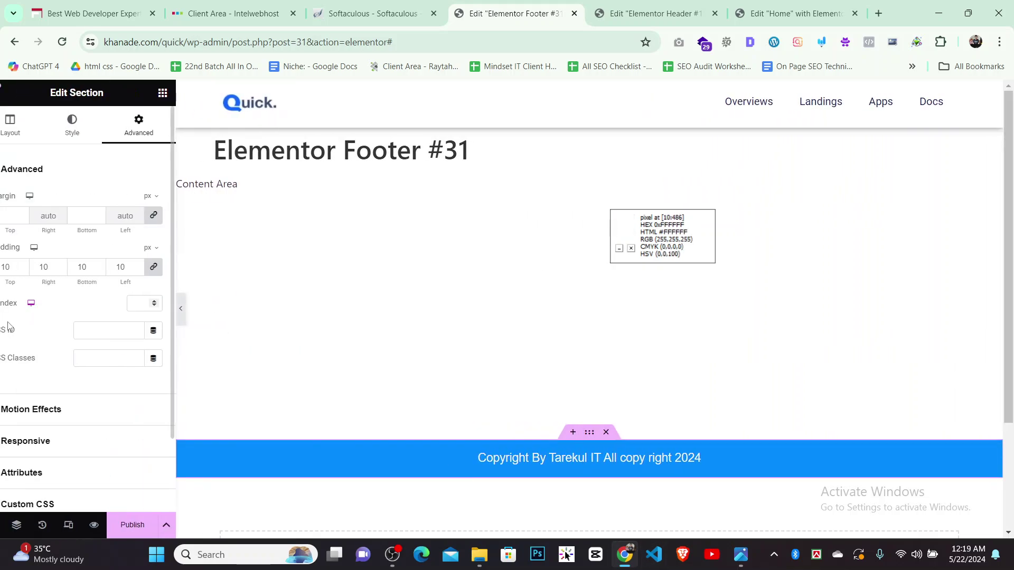
pyautogui.click(163, 526)
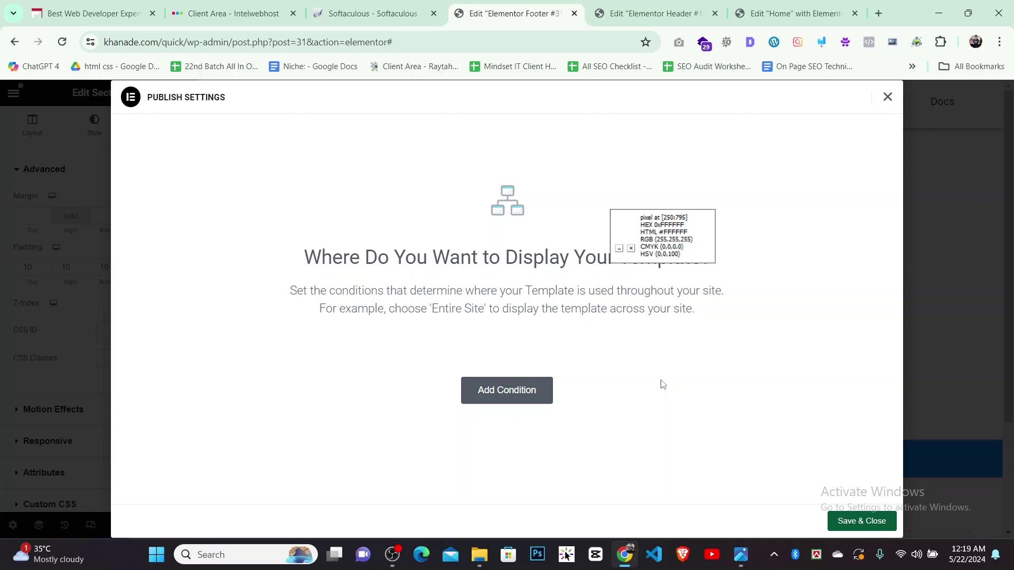
pyautogui.click(502, 391)
pyautogui.click(862, 521)
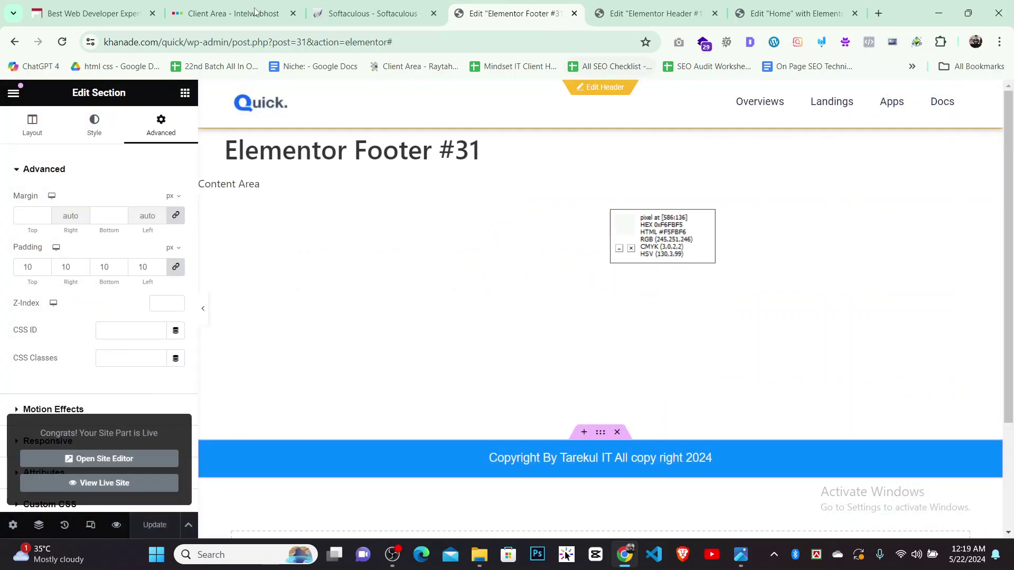
# Switch to the Home page's Elementor editor and reload it to load the published footer
pyautogui.click(647, 13)
pyautogui.click(802, 14)
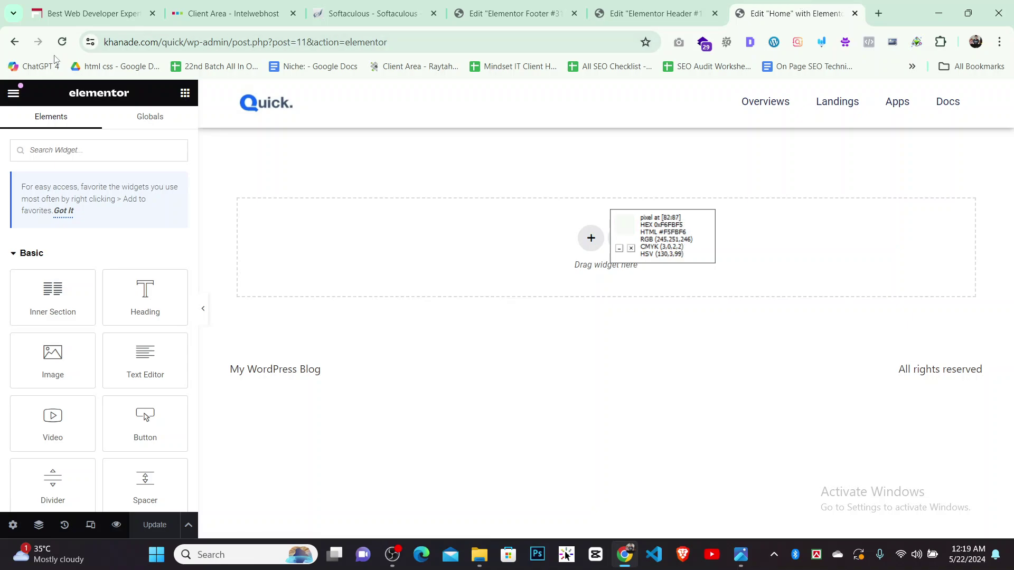
pyautogui.click(62, 44)
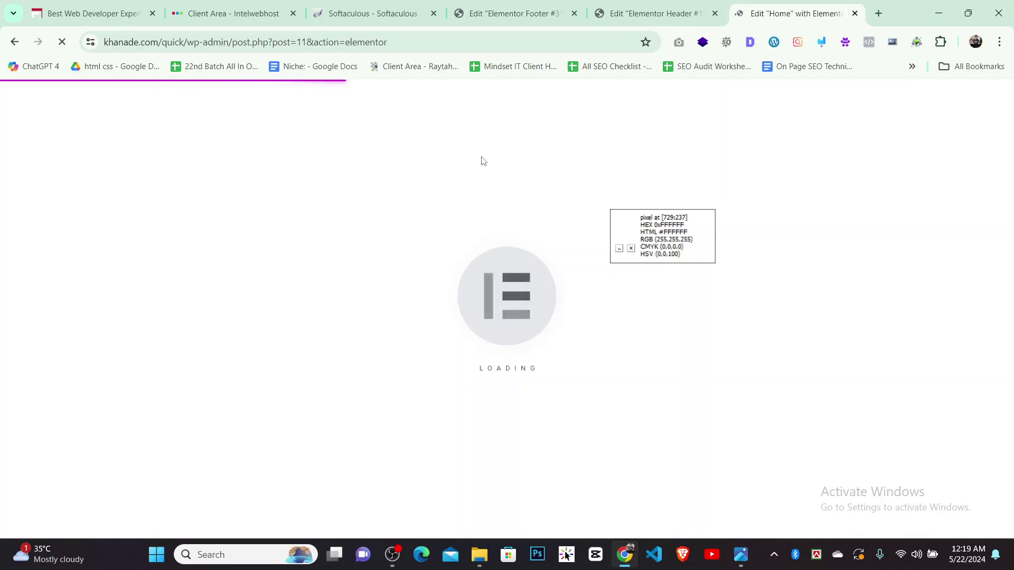
pyautogui.click(391, 554)
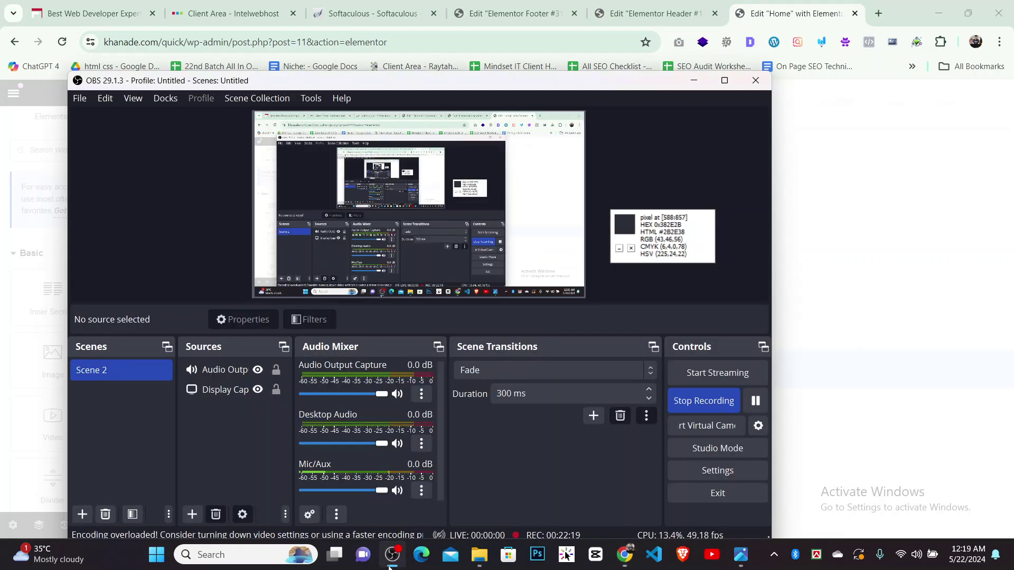
pyautogui.click(389, 568)
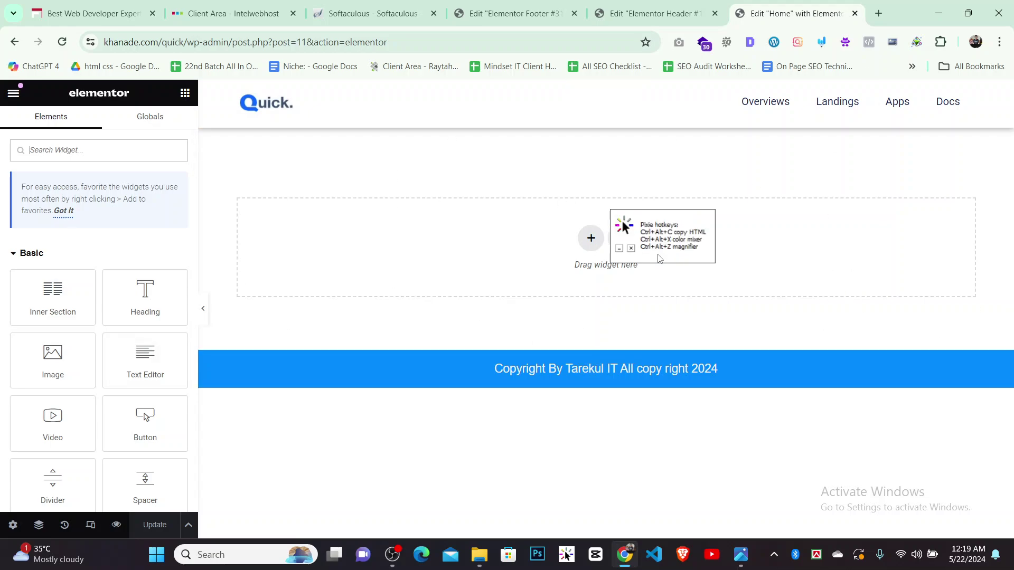
# Minimise the colour picker window and preview the Home page with its footer at full width
pyautogui.click(619, 248)
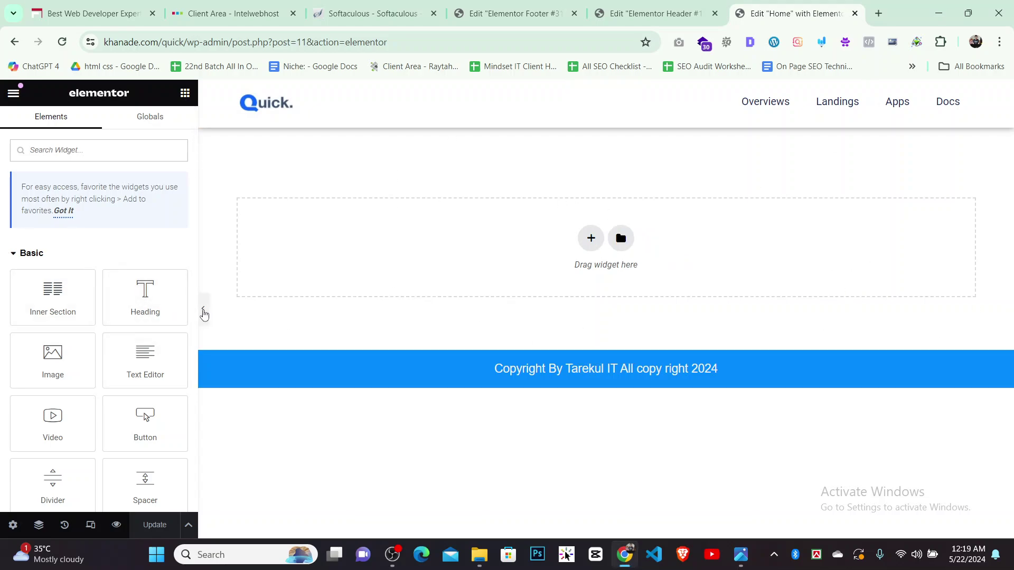
pyautogui.click(204, 309)
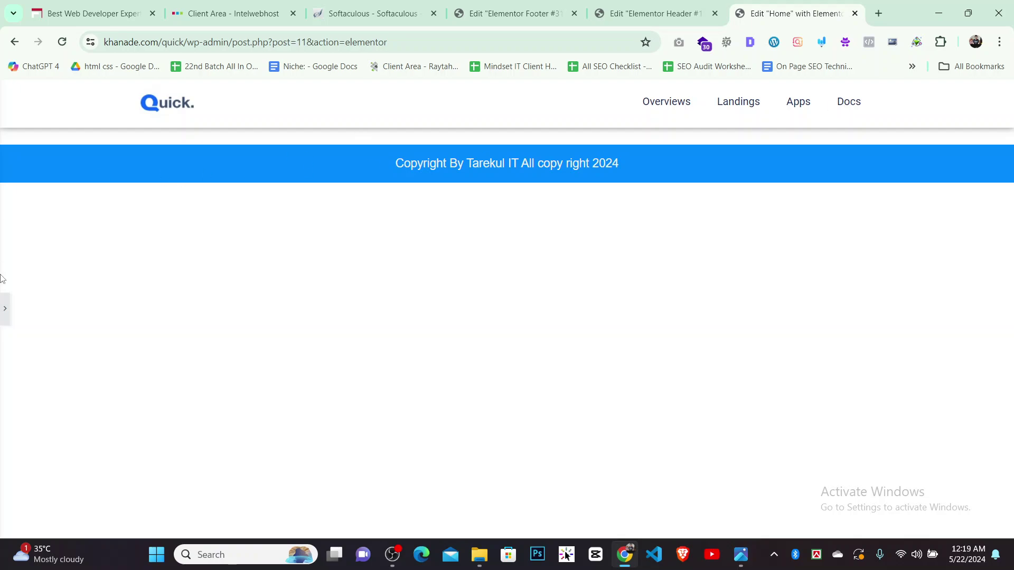
pyautogui.click(3, 312)
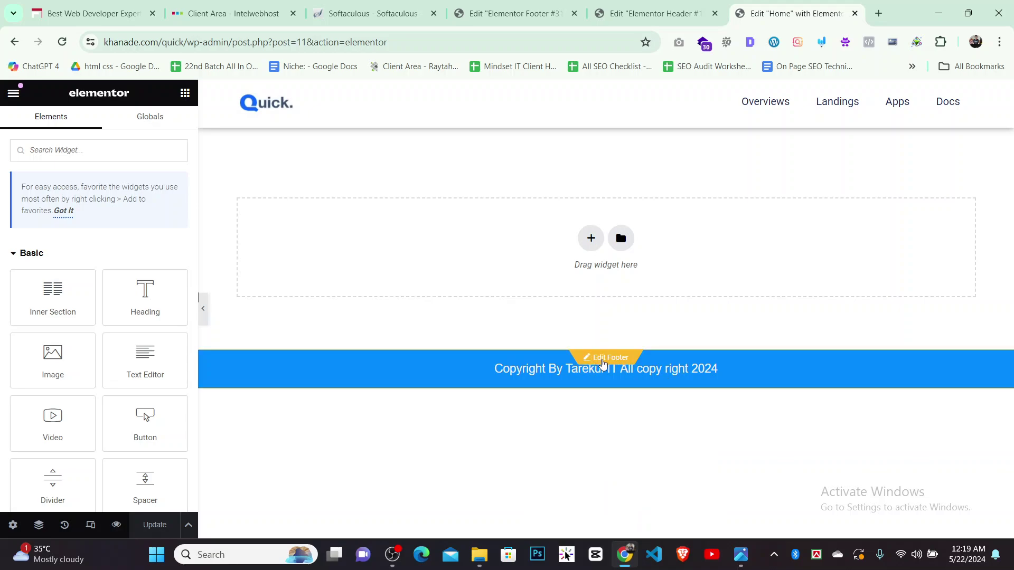
# Open the footer for editing from the Home page and set the copyright heading's text transform to Capitalize
pyautogui.click(604, 361)
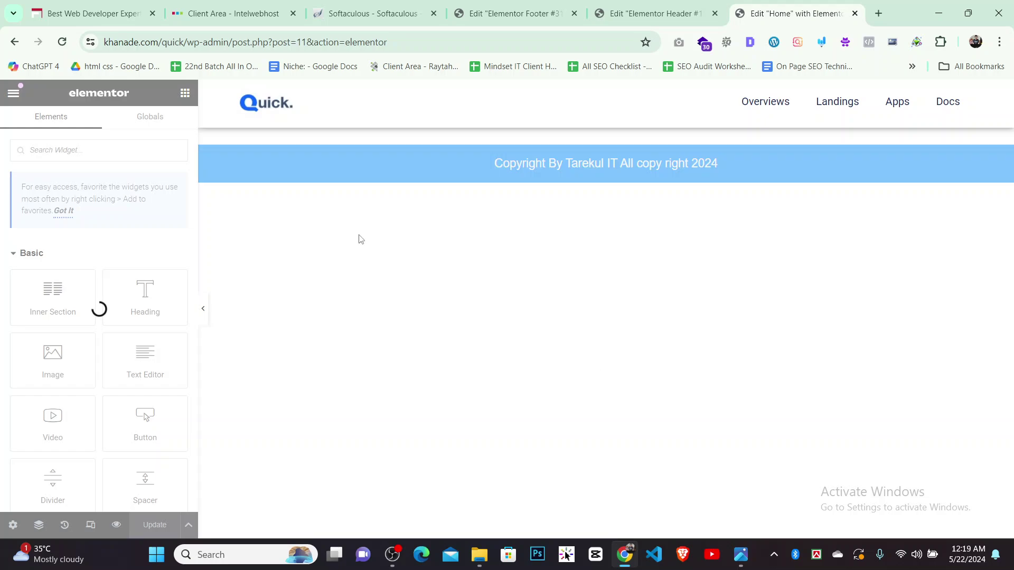
pyautogui.click(967, 163)
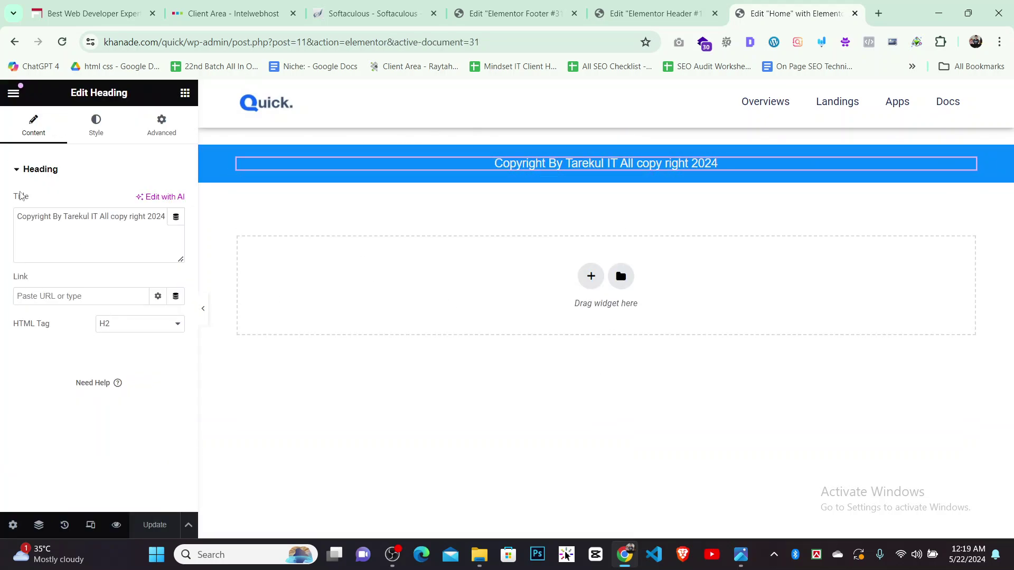
pyautogui.click(96, 127)
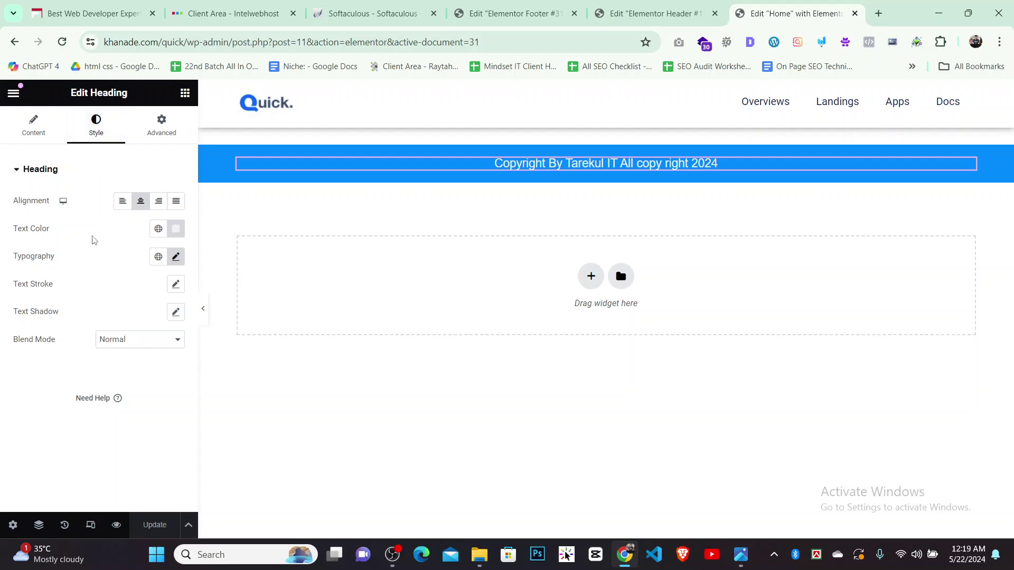
pyautogui.click(176, 257)
pyautogui.click(144, 417)
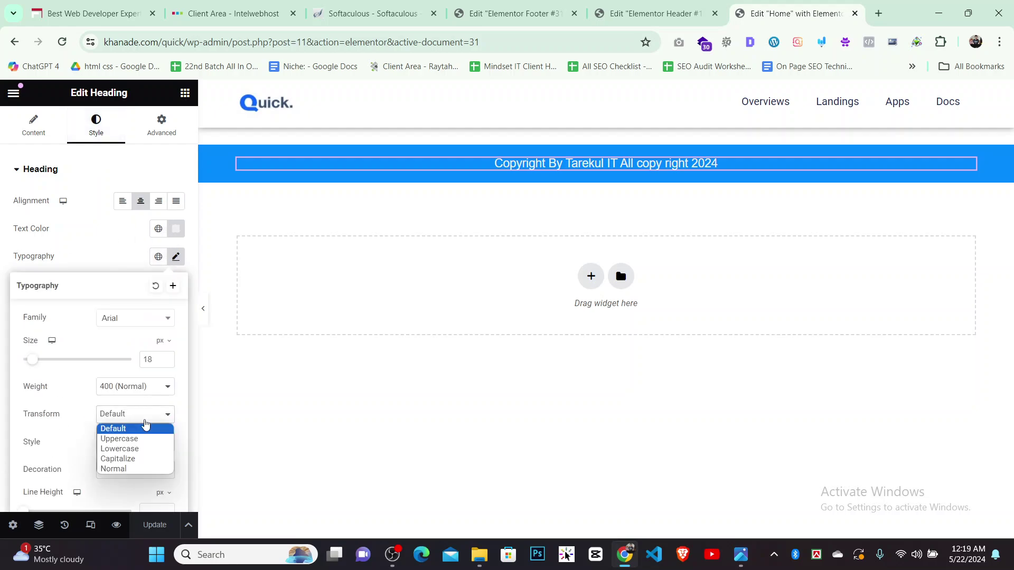
pyautogui.click(132, 436)
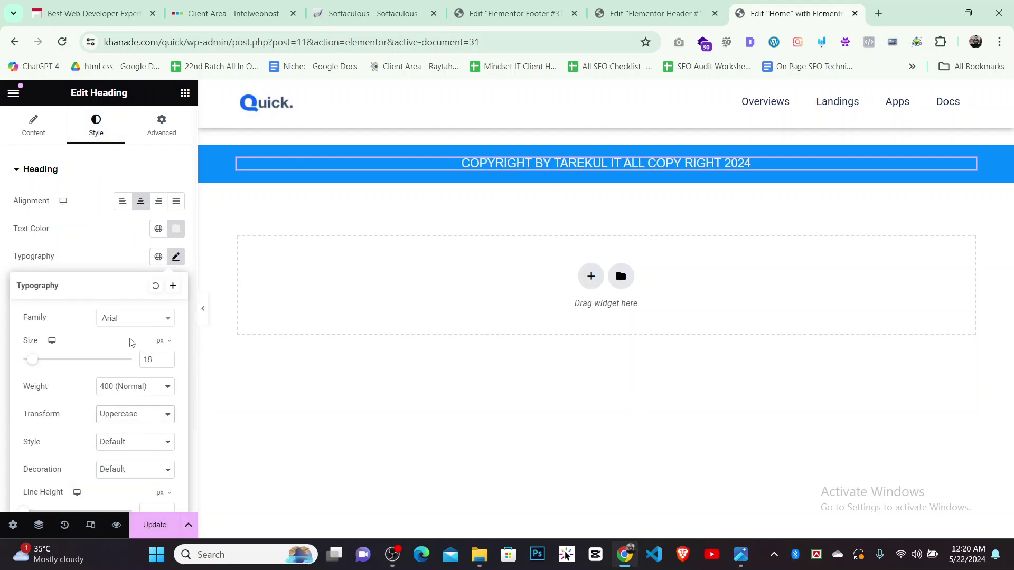
pyautogui.click(144, 417)
pyautogui.click(131, 460)
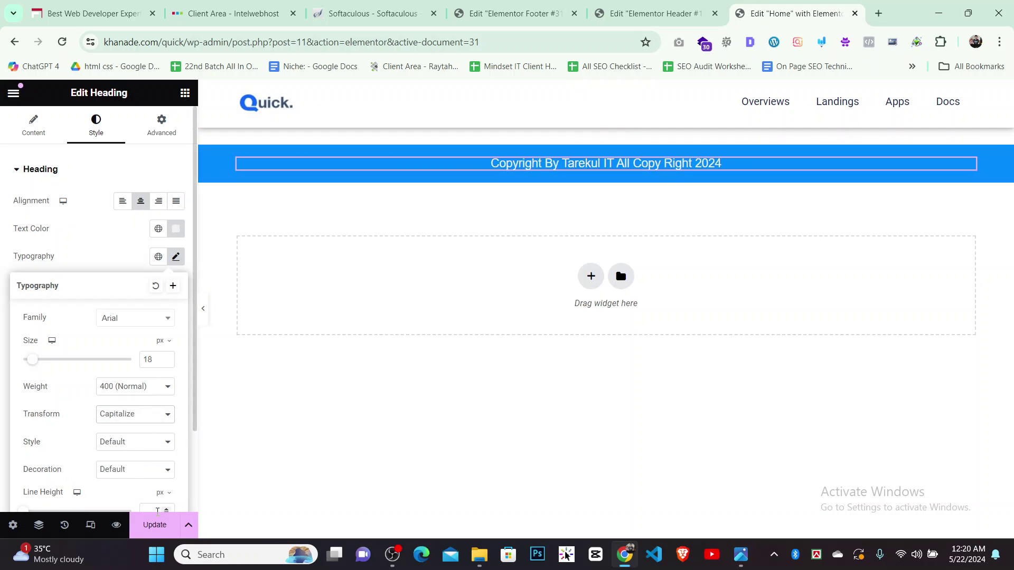
# Set the copyright heading's text decoration to None and update the footer
pyautogui.click(121, 470)
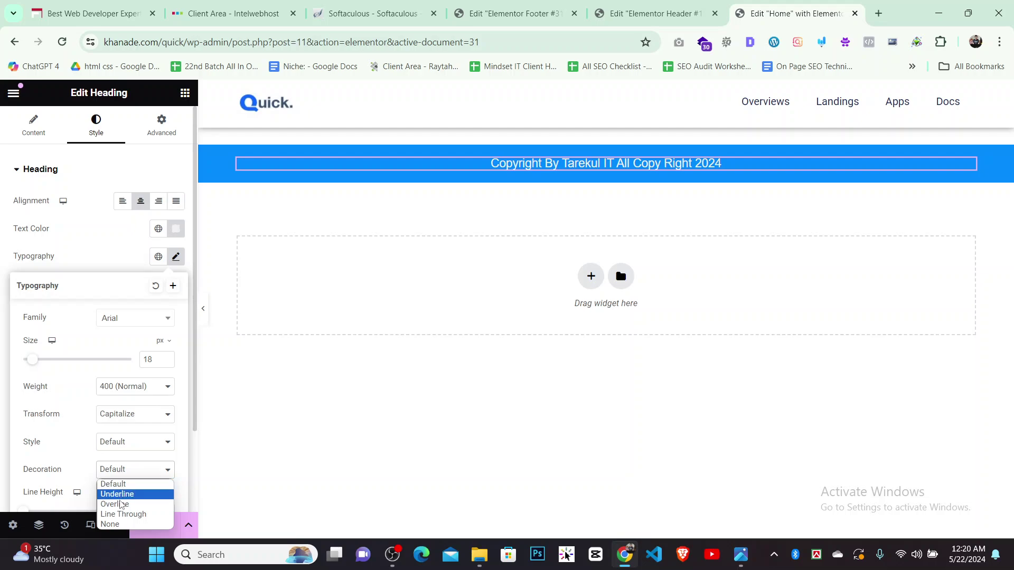
pyautogui.click(124, 525)
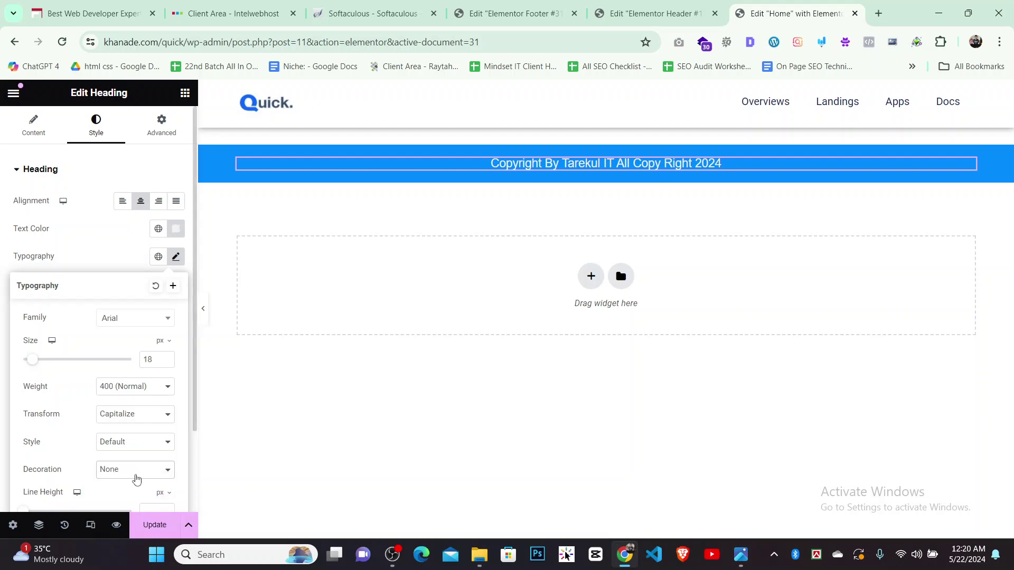
pyautogui.scroll(-2, 104, 501)
pyautogui.click(142, 524)
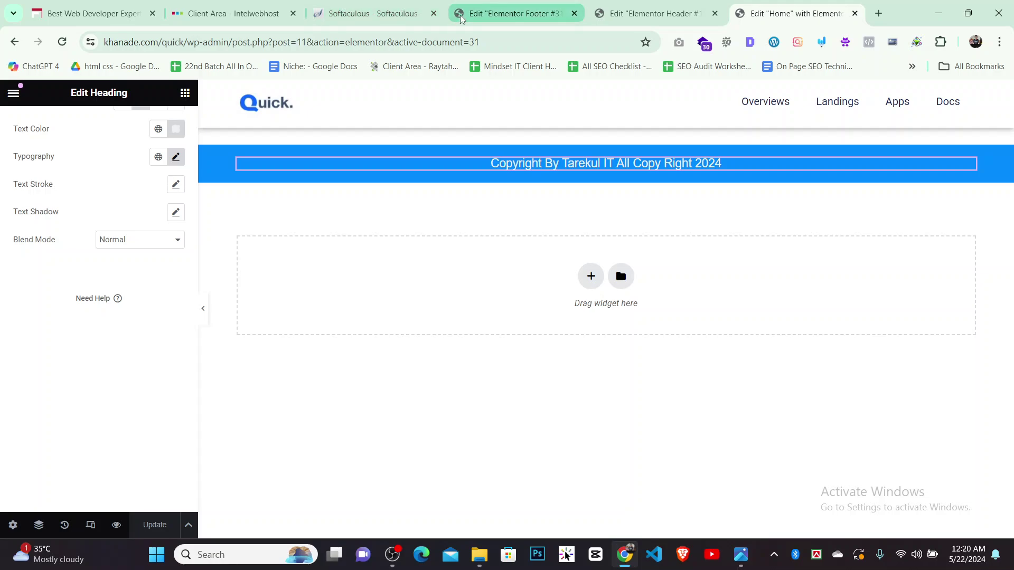
# Switch to quick.png, view the whole design, and temporarily frame the body between header and footer with a capture selection of about 706 × 829 px
pyautogui.click(740, 554)
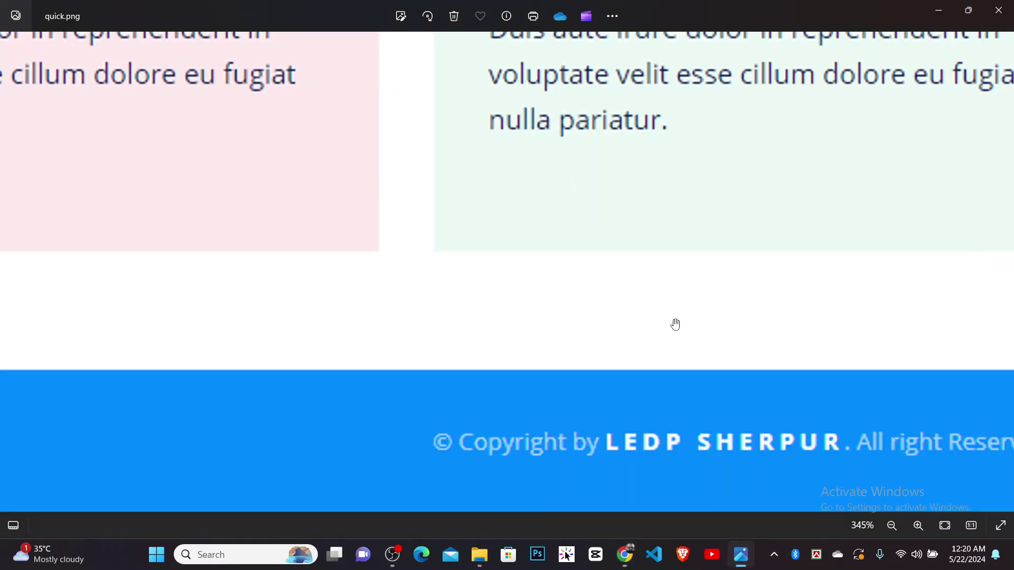
pyautogui.scroll(-5, 670, 302)
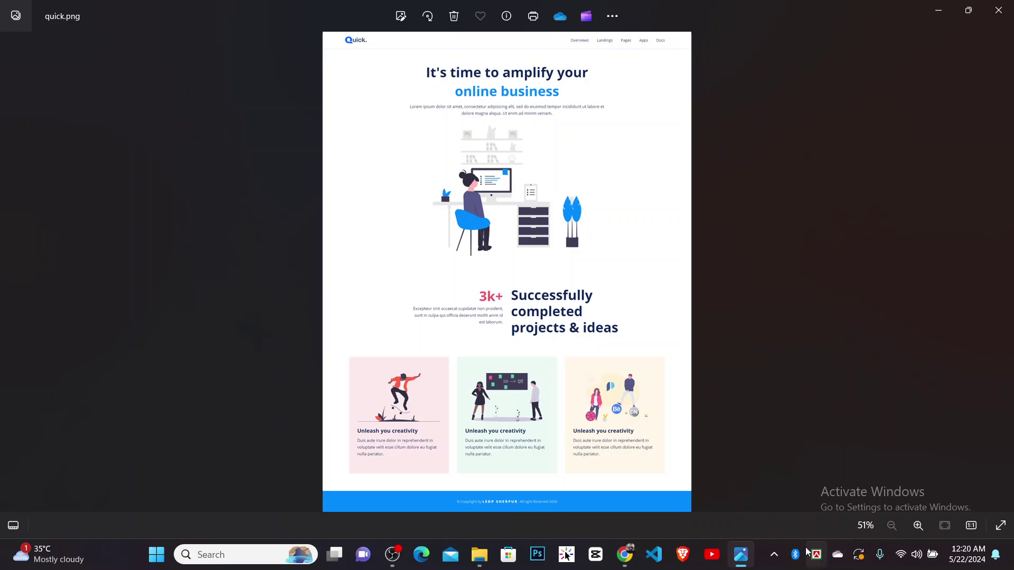
pyautogui.click(774, 561)
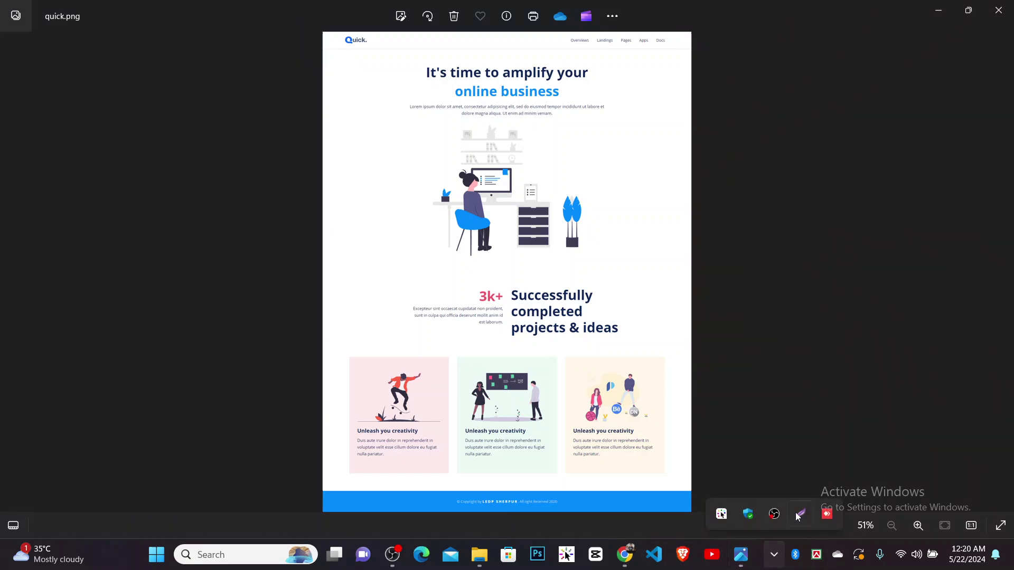
pyautogui.click(800, 514)
pyautogui.moveTo(321, 27)
pyautogui.mouseDown()
pyautogui.moveTo(708, 48)
pyautogui.moveTo(694, 49)
pyautogui.mouseUp()
pyautogui.moveTo(625, 42)
pyautogui.mouseDown()
pyautogui.moveTo(626, 562)
pyautogui.moveTo(583, 104)
pyautogui.moveTo(637, 113)
pyautogui.moveTo(622, 62)
pyautogui.mouseUp()
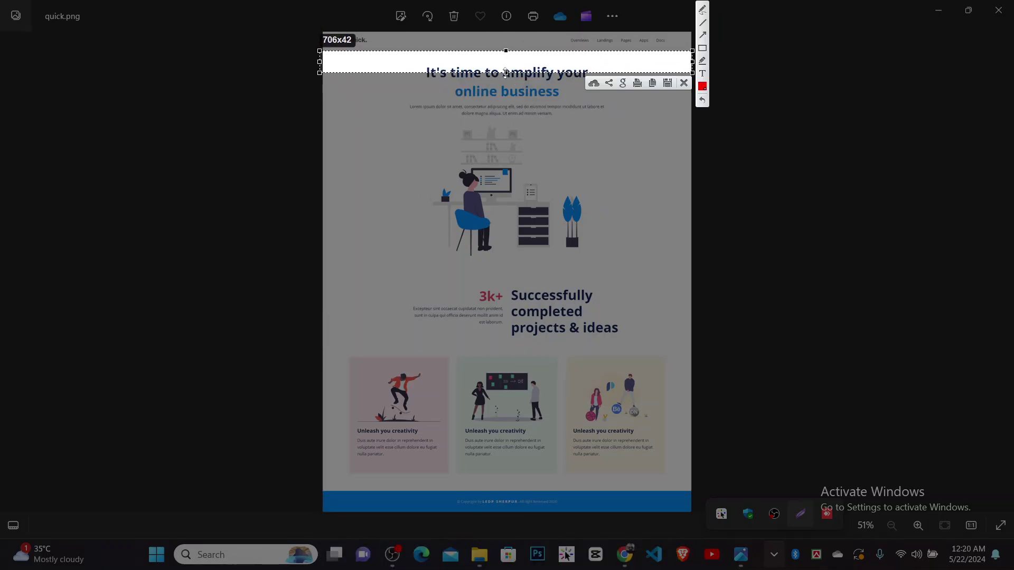
pyautogui.moveTo(506, 73); pyautogui.dragTo(423, 488)
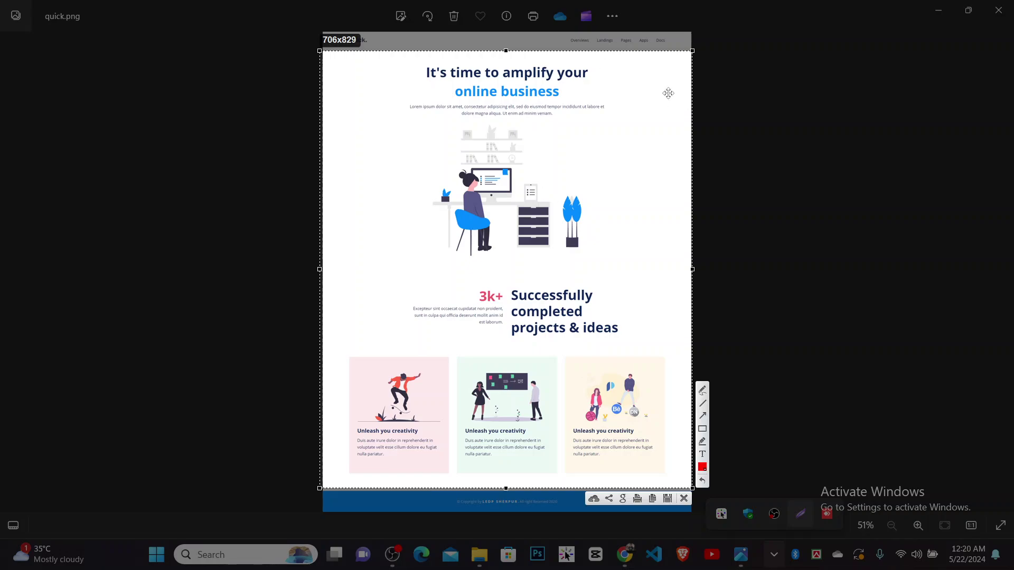
pyautogui.click(684, 499)
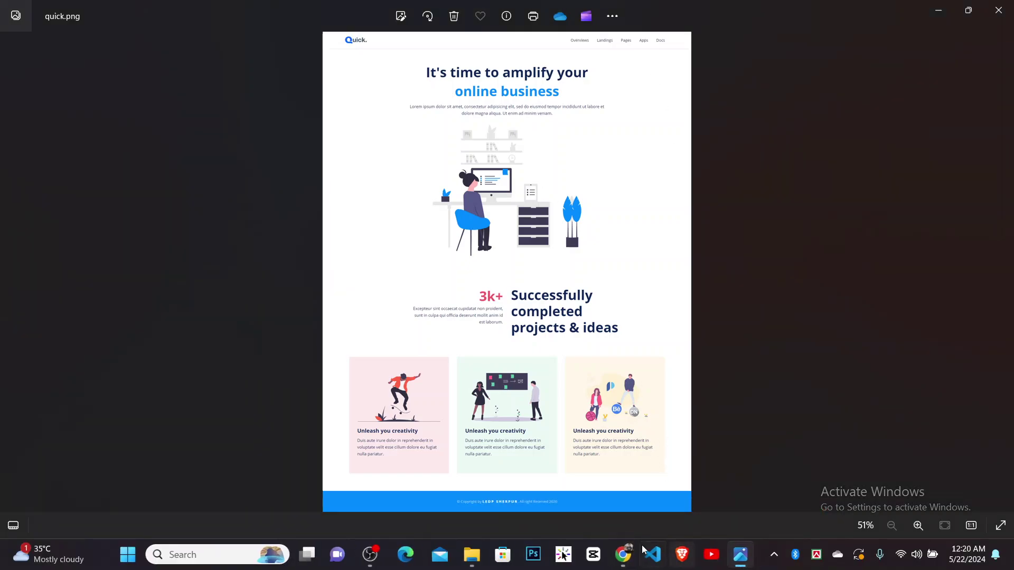
# Return to the Home page in the browser and switch from footer editing back to page editing
pyautogui.click(625, 554)
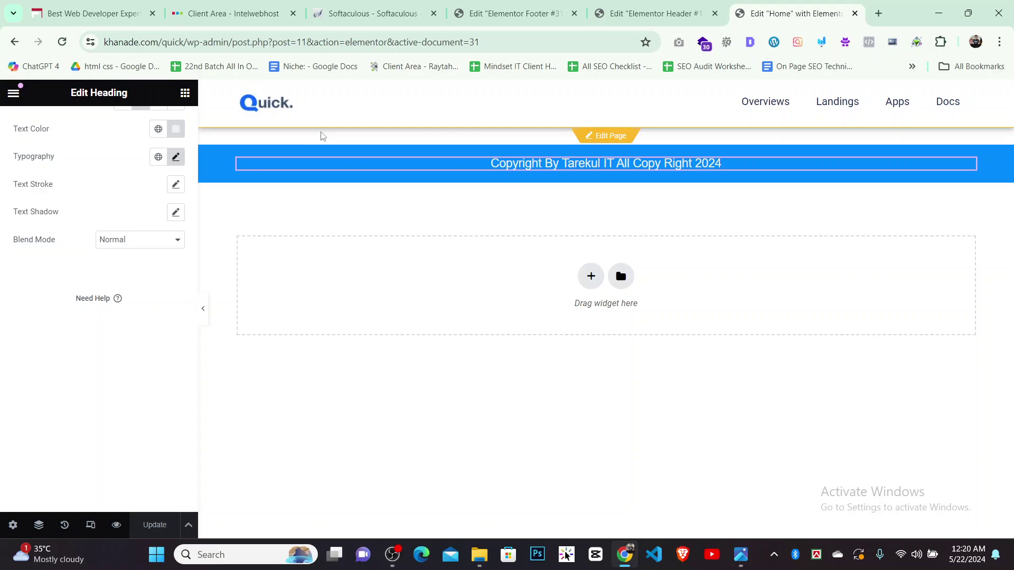
pyautogui.click(610, 139)
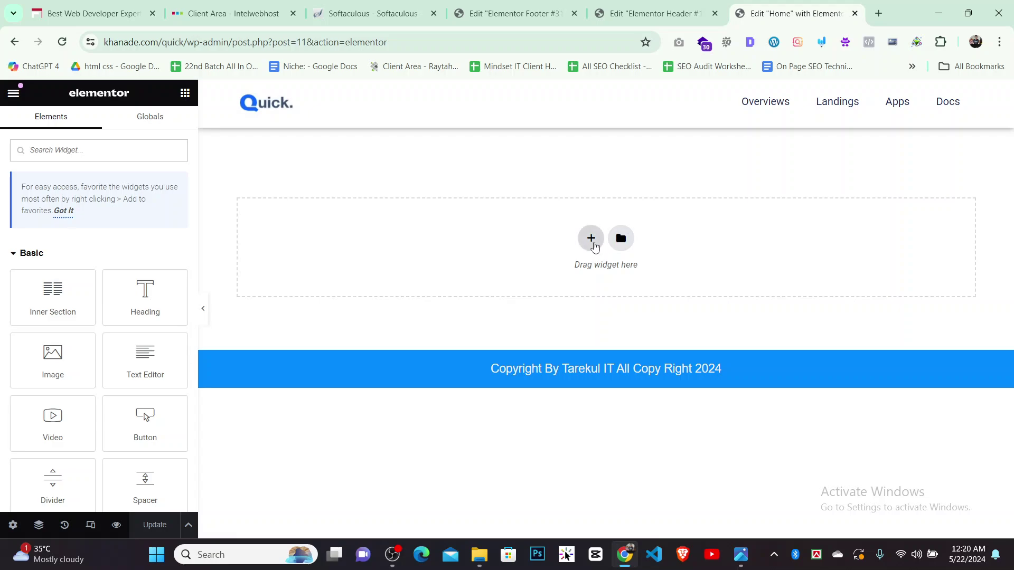
# Enlarge the hero in quick.png and frame its headline and paragraph with a capture selection of about 1919 × 423 px
pyautogui.click(740, 555)
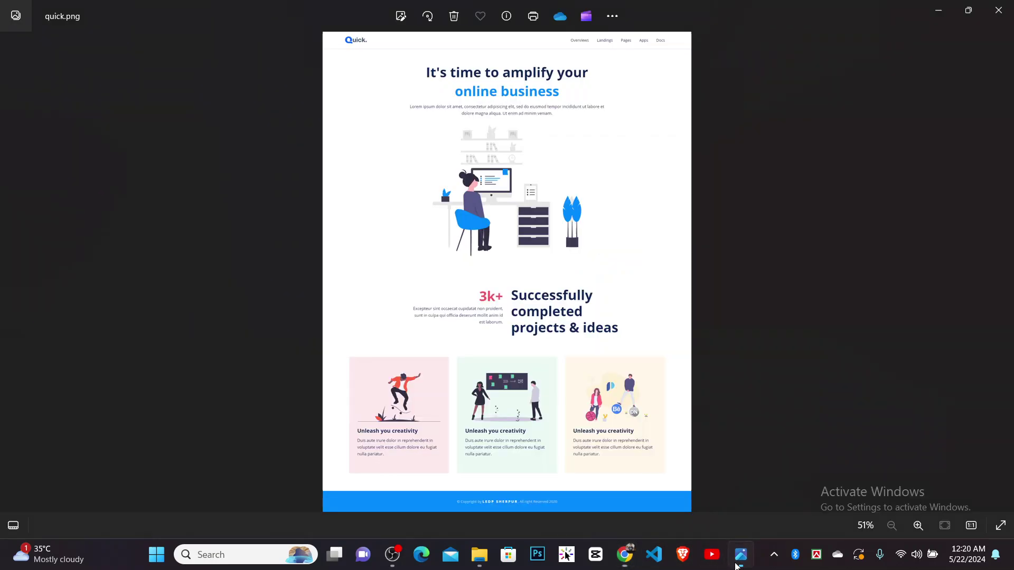
pyautogui.scroll(2, 496, 335)
pyautogui.scroll(2, 496, 331)
pyautogui.scroll(8, 358, 257)
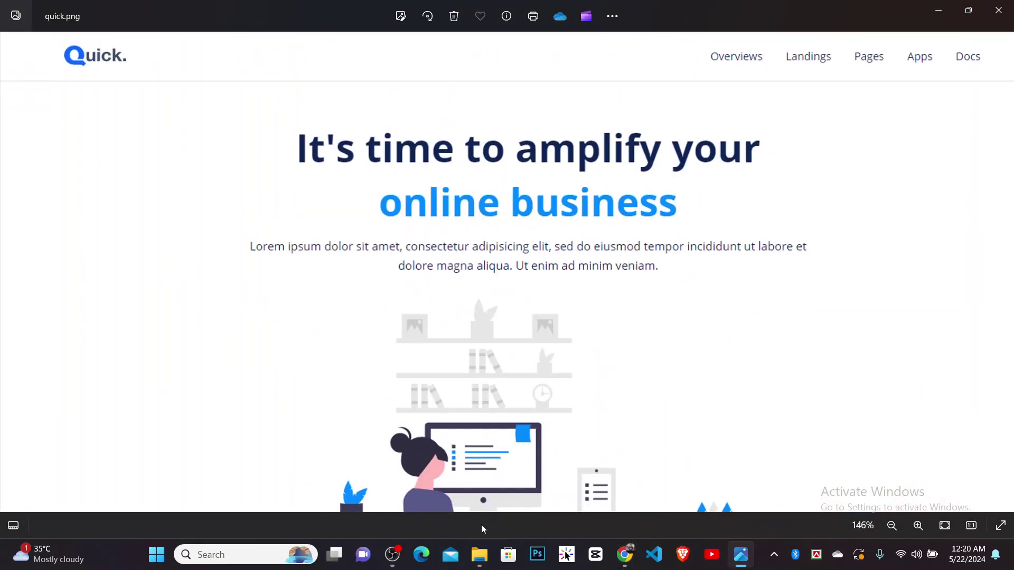
pyautogui.click(774, 555)
pyautogui.click(799, 518)
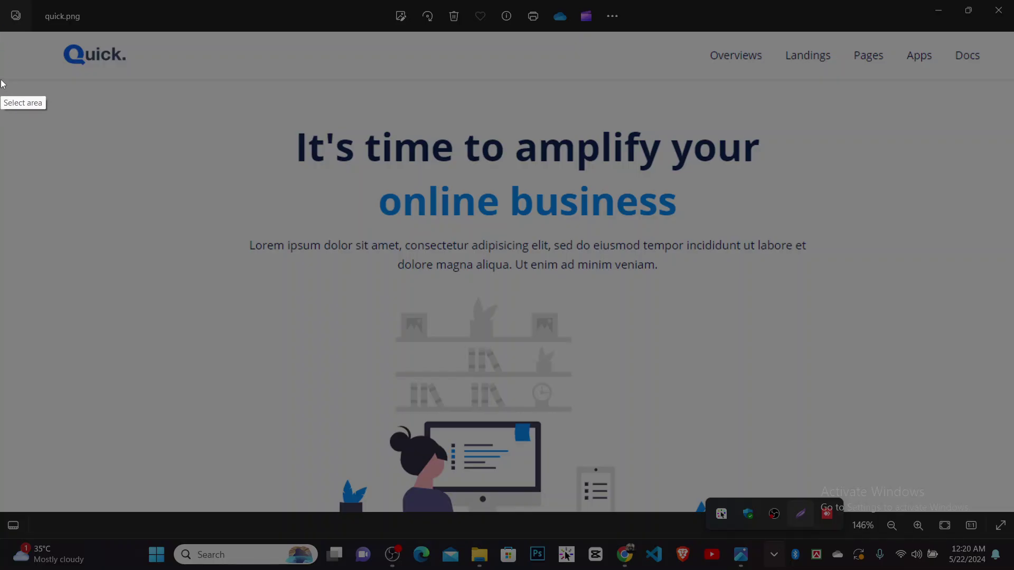
pyautogui.moveTo(2, 80)
pyautogui.mouseDown()
pyautogui.moveTo(18, 215)
pyautogui.moveTo(803, 324)
pyautogui.moveTo(1012, 297)
pyautogui.moveTo(1012, 283)
pyautogui.moveTo(1012, 302)
pyautogui.mouseUp()
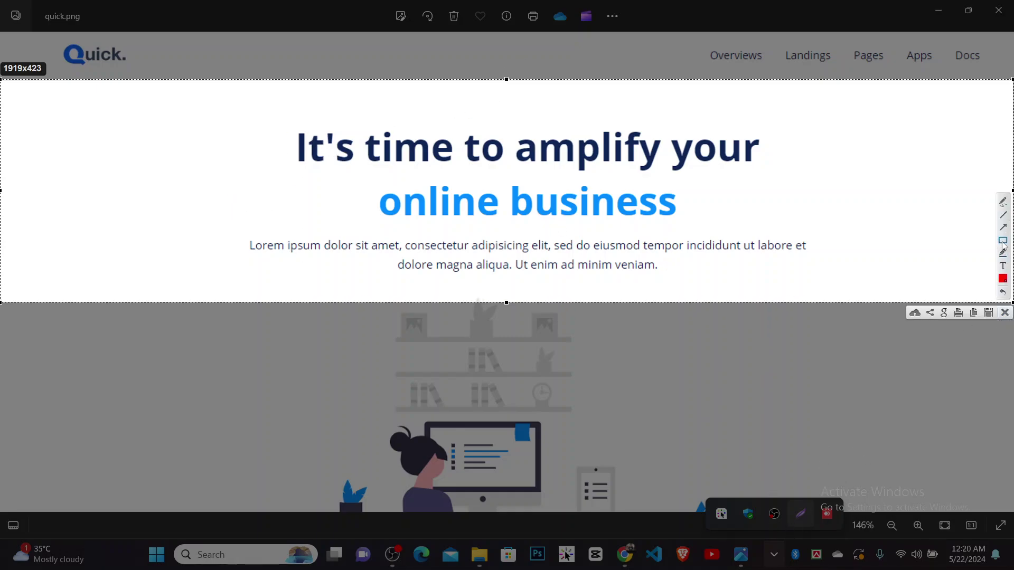
# Box the "It's time to amplify your" line with two red rectangles and add pen marks beside it
pyautogui.moveTo(247, 119)
pyautogui.mouseDown()
pyautogui.moveTo(351, 220)
pyautogui.moveTo(798, 168)
pyautogui.moveTo(800, 186)
pyautogui.moveTo(839, 178)
pyautogui.mouseUp()
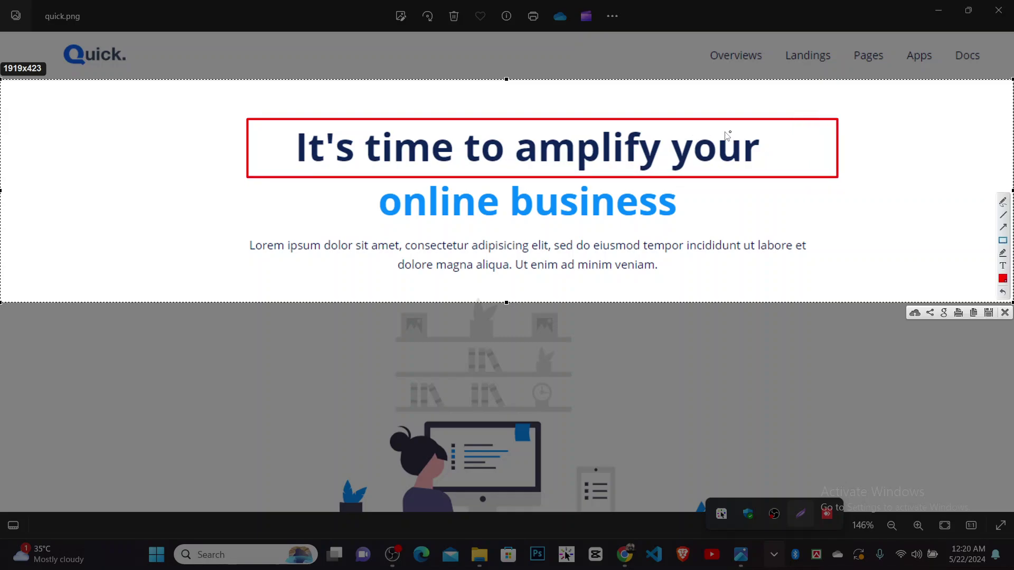
pyautogui.moveTo(281, 132)
pyautogui.mouseDown()
pyautogui.moveTo(896, 190)
pyautogui.moveTo(781, 165)
pyautogui.mouseUp()
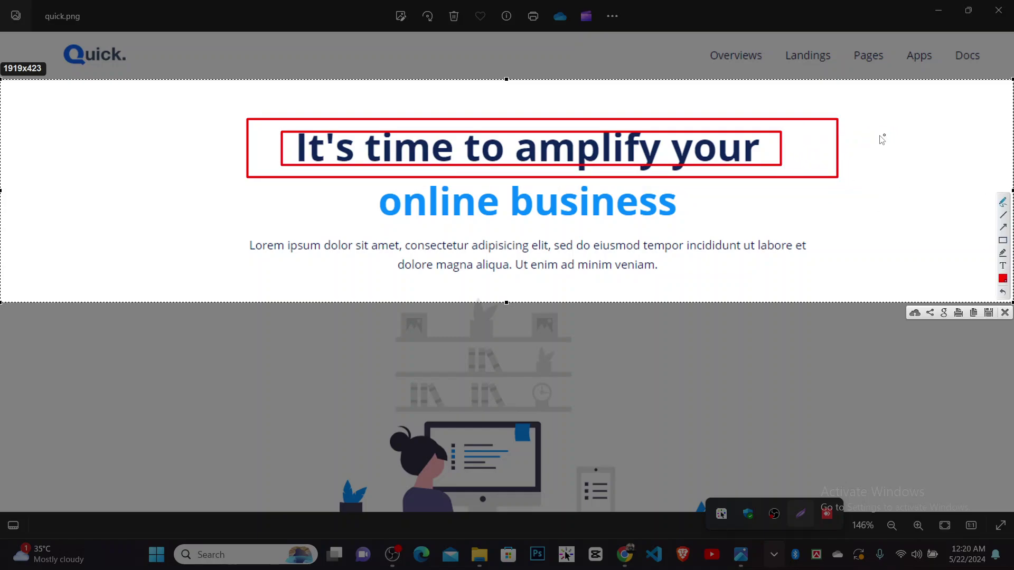
pyautogui.moveTo(818, 126); pyautogui.dragTo(844, 176)
pyautogui.moveTo(857, 136)
pyautogui.mouseDown()
pyautogui.moveTo(854, 171)
pyautogui.moveTo(872, 150)
pyautogui.mouseUp()
# Outline the "online business" line freehand in red and add handwritten notes beside the headline
pyautogui.moveTo(349, 189); pyautogui.dragTo(638, 194)
pyautogui.moveTo(727, 207)
pyautogui.mouseDown()
pyautogui.moveTo(441, 244)
pyautogui.moveTo(359, 202)
pyautogui.mouseUp()
pyautogui.moveTo(759, 192)
pyautogui.mouseDown()
pyautogui.moveTo(760, 223)
pyautogui.moveTo(771, 219)
pyautogui.mouseUp()
pyautogui.moveTo(775, 211); pyautogui.dragTo(828, 216)
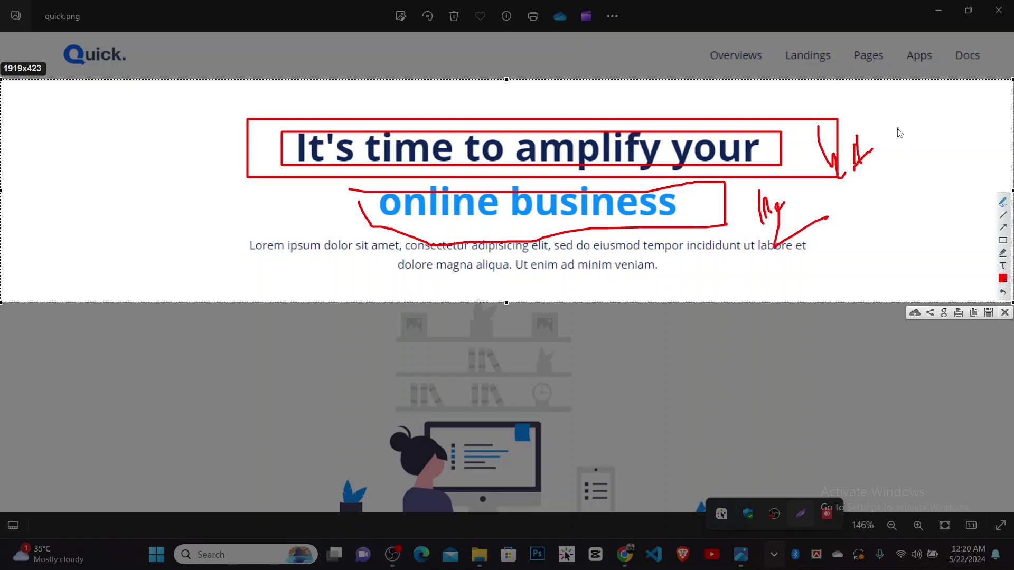
pyautogui.moveTo(899, 132)
pyautogui.mouseDown()
pyautogui.moveTo(906, 158)
pyautogui.moveTo(944, 147)
pyautogui.moveTo(912, 209)
pyautogui.mouseUp()
pyautogui.moveTo(968, 137)
pyautogui.mouseDown()
pyautogui.moveTo(967, 225)
pyautogui.moveTo(967, 149)
pyautogui.mouseUp()
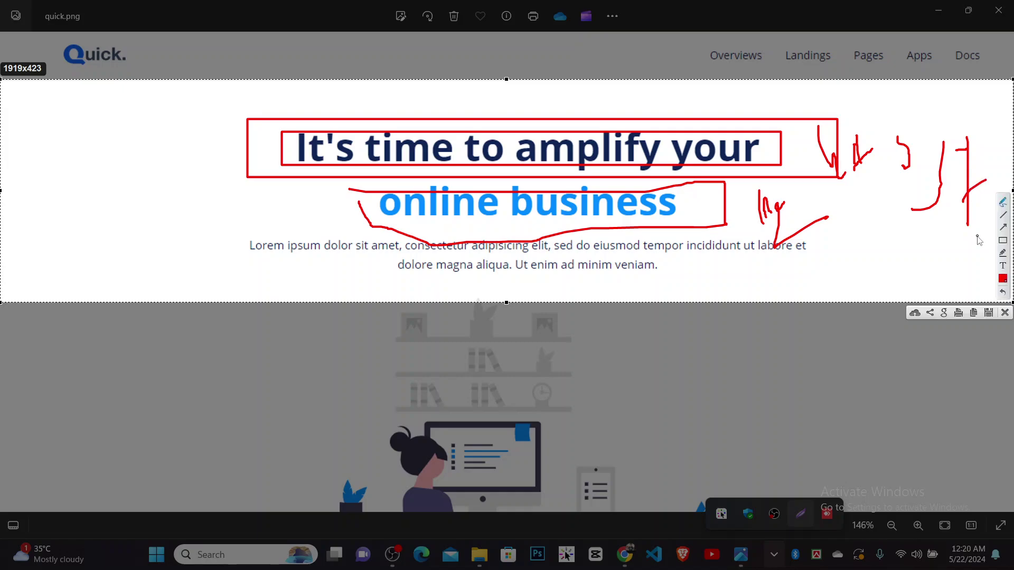
pyautogui.moveTo(962, 203); pyautogui.dragTo(986, 179)
pyautogui.moveTo(999, 140)
pyautogui.mouseDown()
pyautogui.moveTo(1001, 185)
pyautogui.moveTo(977, 237)
pyautogui.mouseUp()
# Handwrite "H1" beside the headline, outline the hero paragraph freehand, and discard the annotated selection
pyautogui.click(841, 94)
pyautogui.moveTo(16, 177); pyautogui.dragTo(68, 197)
pyautogui.moveTo(62, 158); pyautogui.dragTo(70, 182)
pyautogui.moveTo(69, 220); pyautogui.dragTo(105, 199)
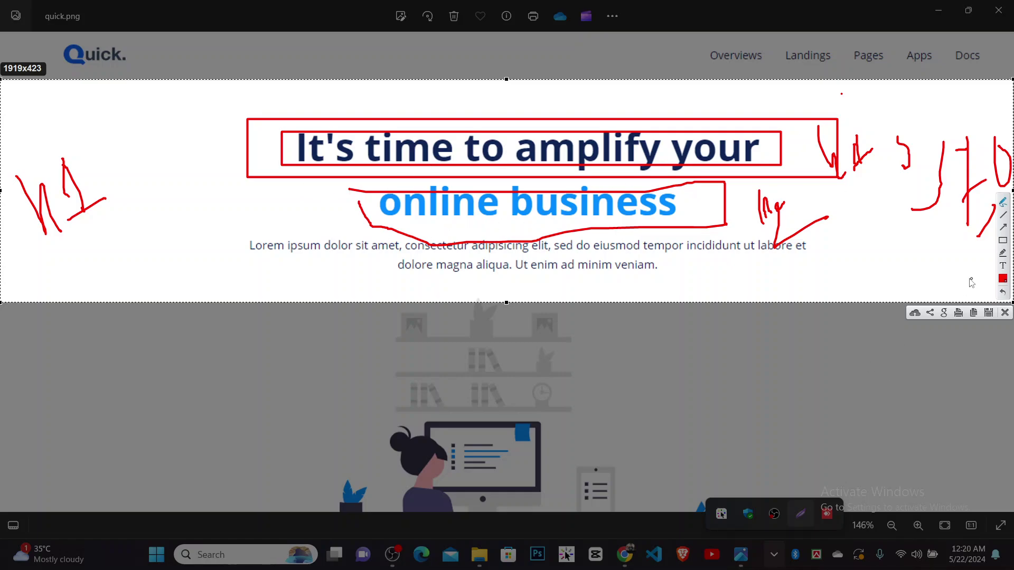
pyautogui.moveTo(161, 243)
pyautogui.mouseDown()
pyautogui.moveTo(199, 269)
pyautogui.moveTo(187, 242)
pyautogui.moveTo(562, 185)
pyautogui.moveTo(884, 202)
pyautogui.moveTo(499, 287)
pyautogui.moveTo(169, 264)
pyautogui.moveTo(258, 238)
pyautogui.moveTo(268, 219)
pyautogui.mouseUp()
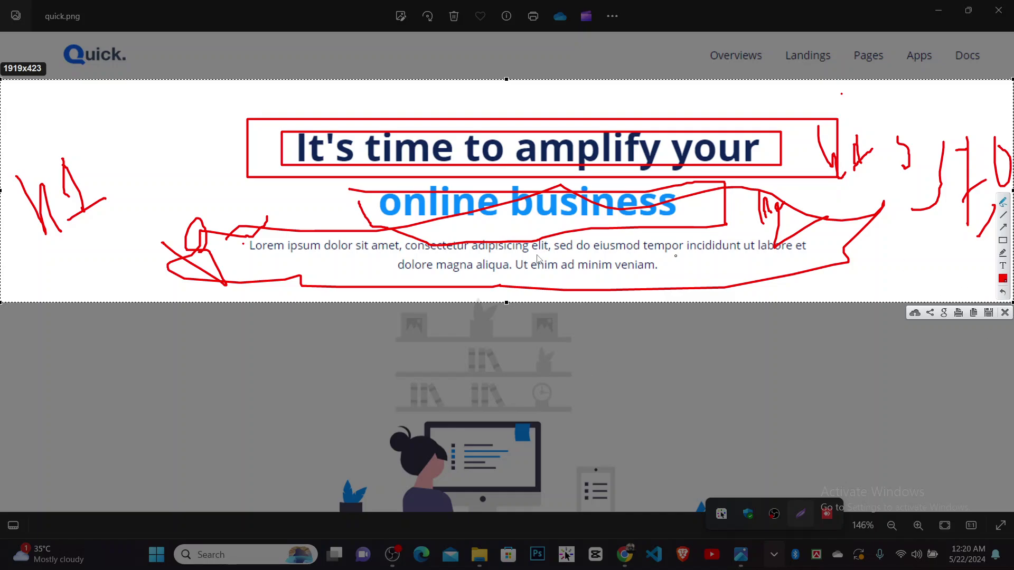
pyautogui.moveTo(505, 306); pyautogui.dragTo(513, 363)
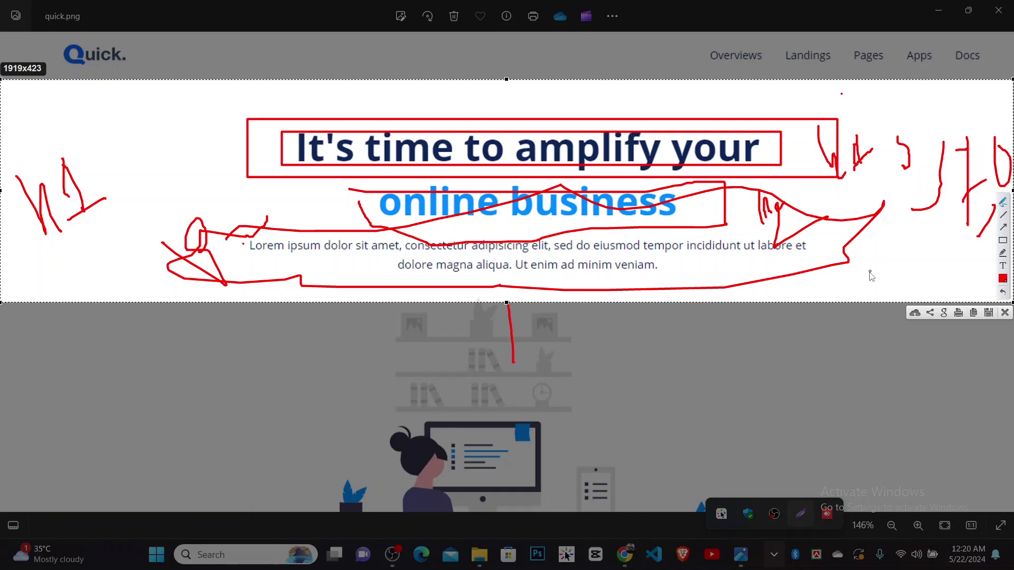
pyautogui.click(1006, 313)
# Frame the complete hero section including its illustration in quick.png with a capture selection of about 1252 × 693 px
pyautogui.scroll(-4, 472, 329)
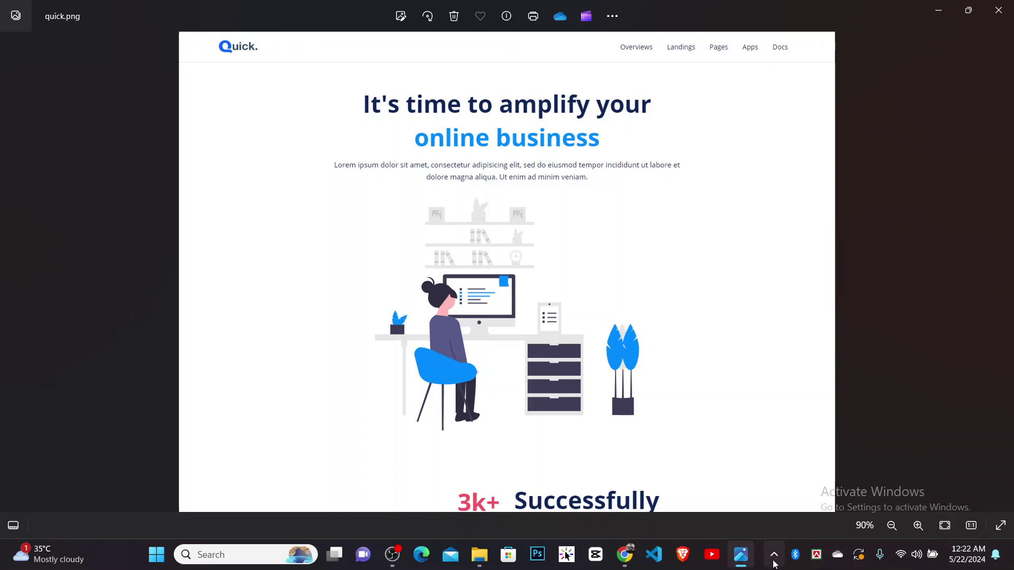
pyautogui.click(774, 555)
pyautogui.click(800, 514)
pyautogui.moveTo(179, 74)
pyautogui.mouseDown()
pyautogui.moveTo(317, 142)
pyautogui.moveTo(724, 214)
pyautogui.moveTo(840, 440)
pyautogui.mouseUp()
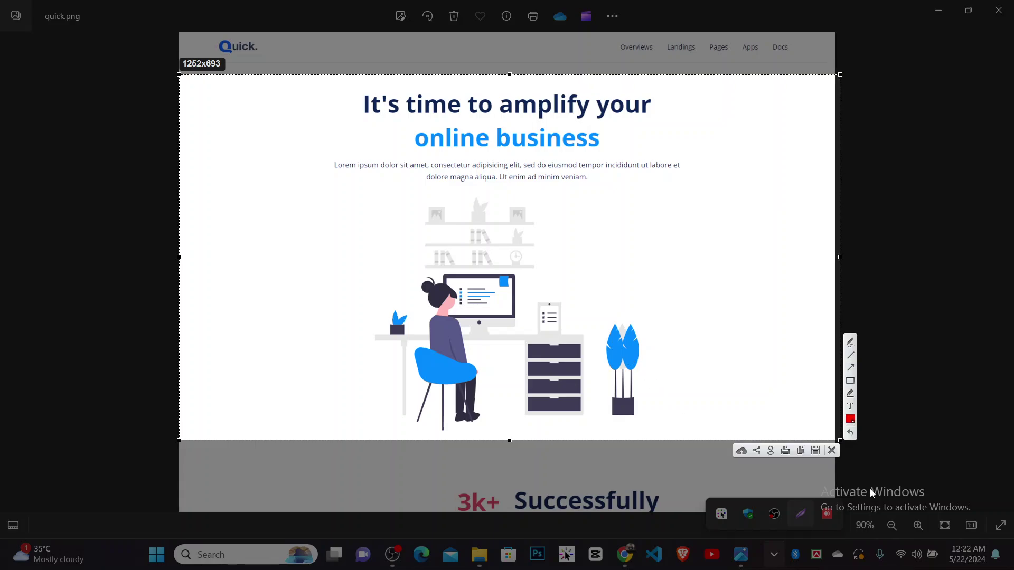
# Draw a freehand red note across the hero illustration in quick.png and discard the capture selection
pyautogui.moveTo(209, 281)
pyautogui.mouseDown()
pyautogui.moveTo(256, 337)
pyautogui.moveTo(283, 298)
pyautogui.moveTo(486, 236)
pyautogui.mouseUp()
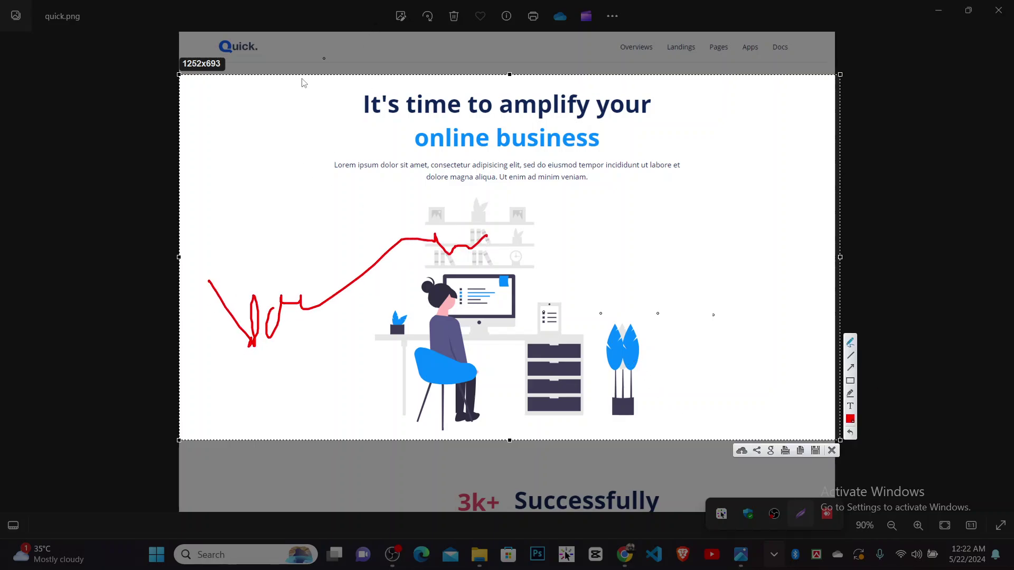
pyautogui.click(833, 450)
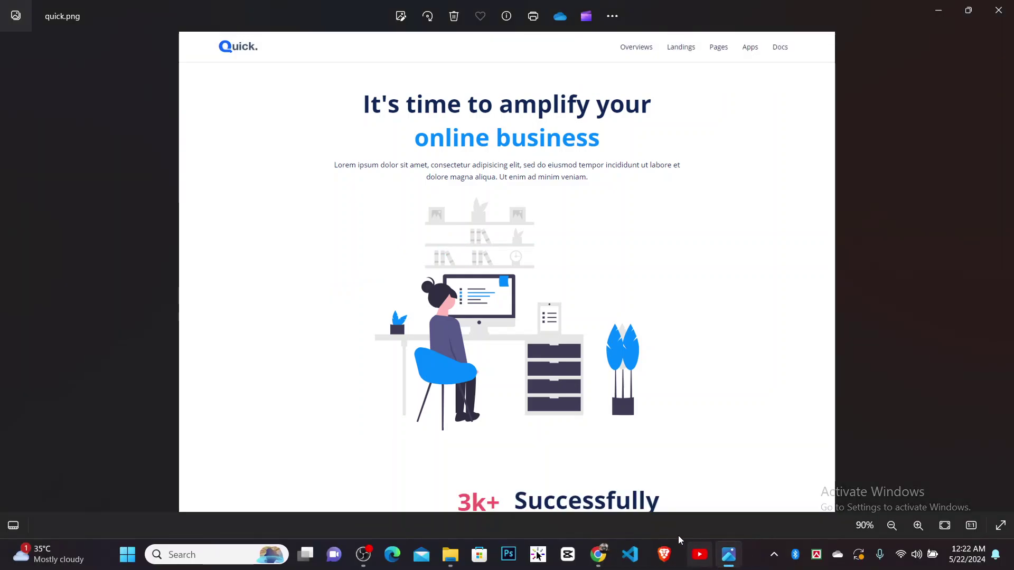
# Switch to the Home page in Elementor, add a single-column section, and set its columns gap to No Gap
pyautogui.click(624, 554)
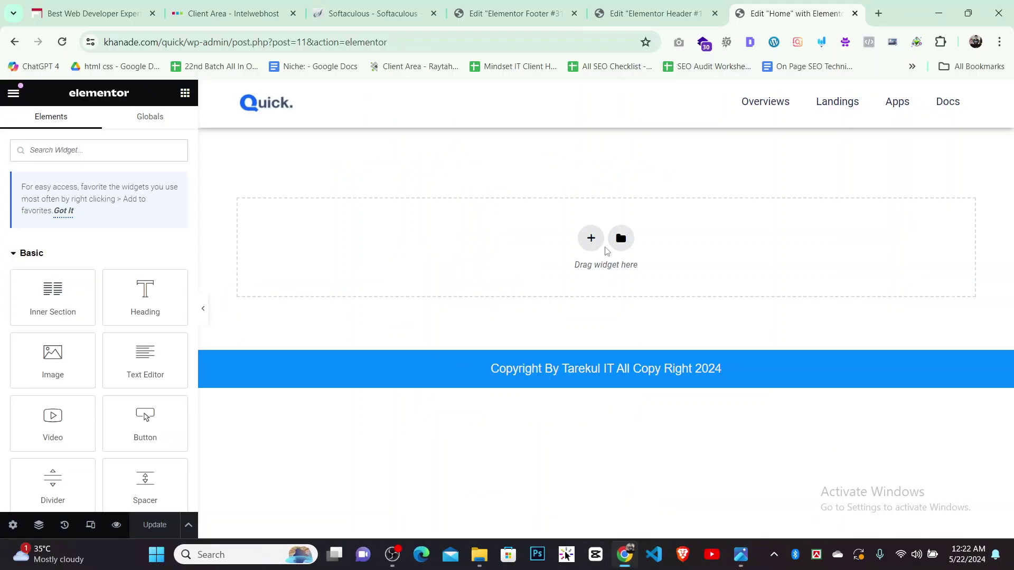
pyautogui.click(590, 238)
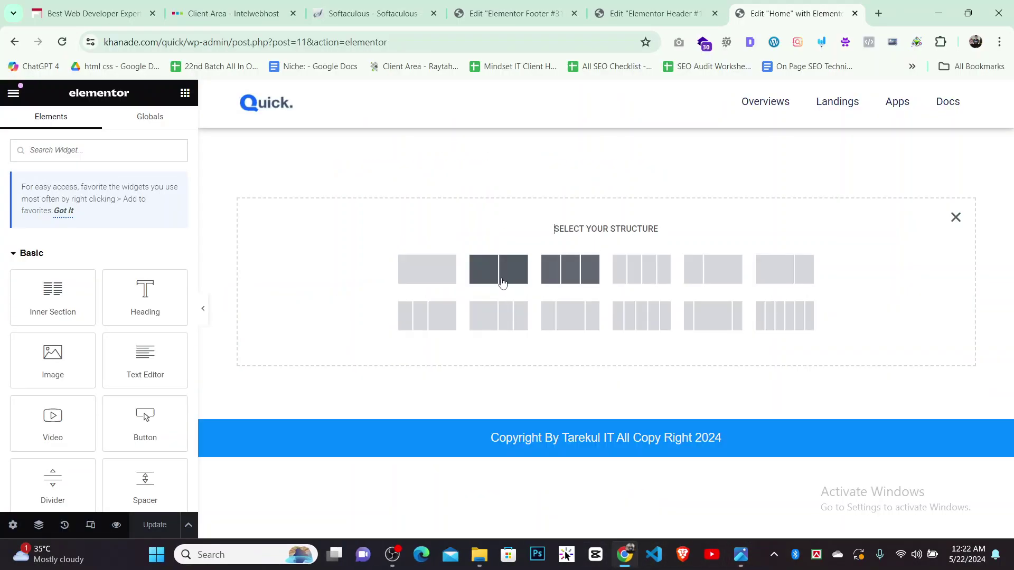
pyautogui.click(434, 275)
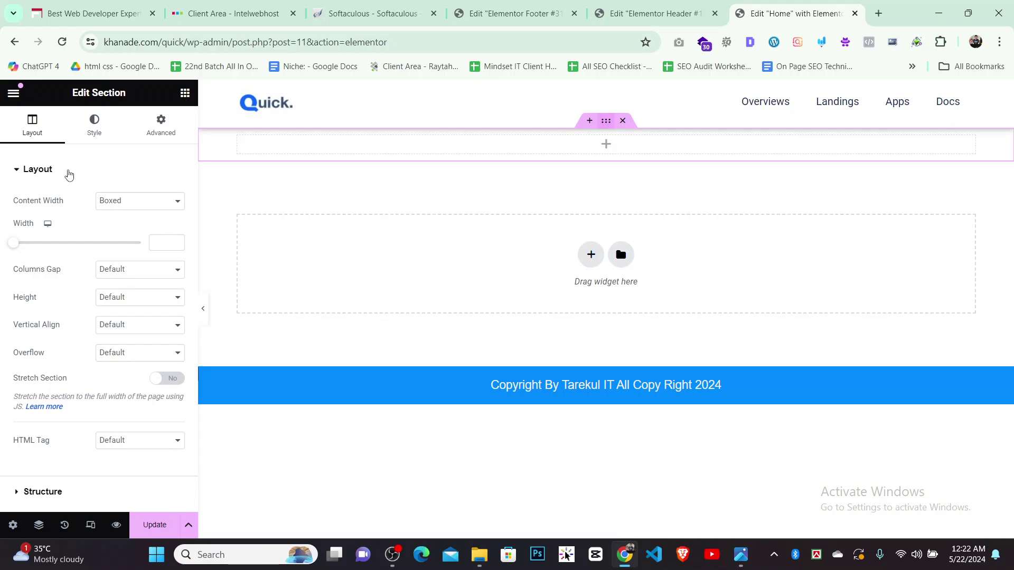
pyautogui.click(128, 278)
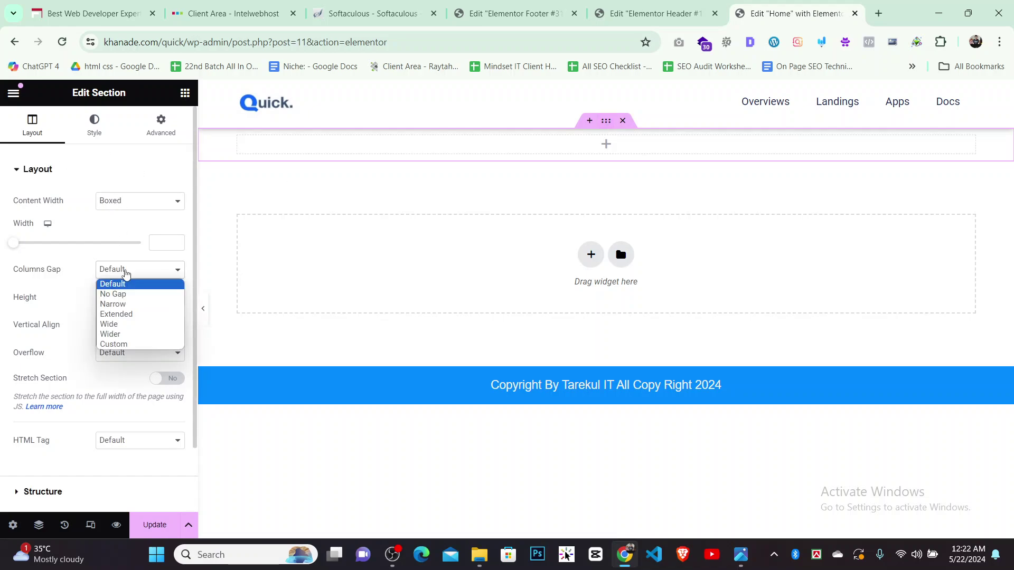
pyautogui.click(127, 293)
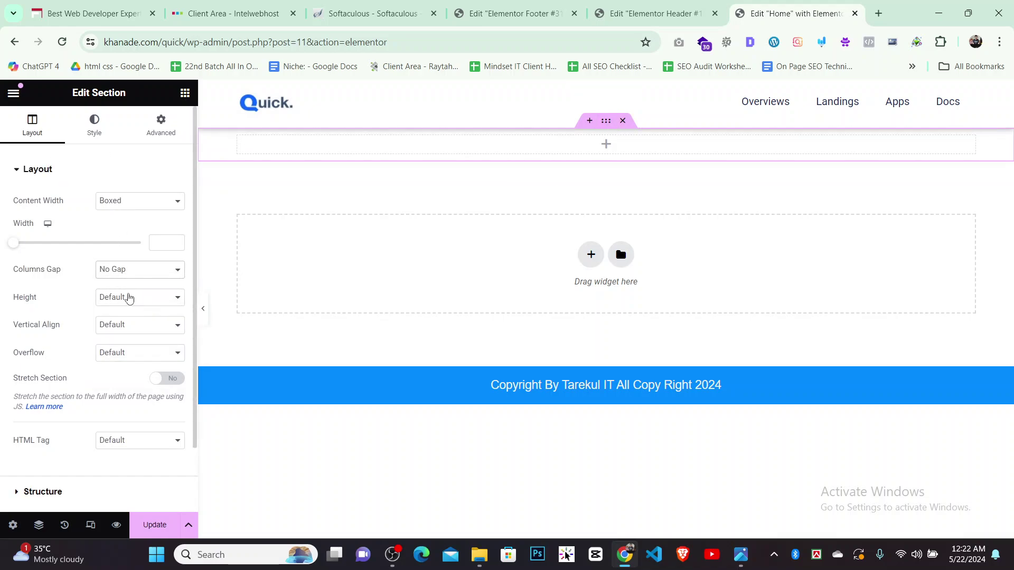
# Try Fit To Screen for the section's height, and settle on Min Height with a minimum height of 467 px
pyautogui.click(127, 297)
pyautogui.click(124, 319)
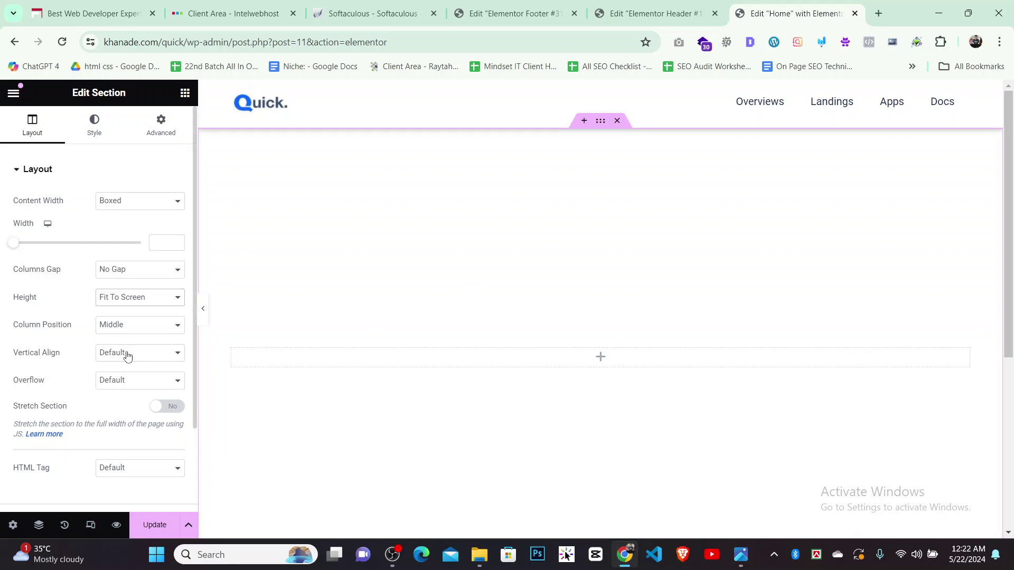
pyautogui.scroll(-2, 113, 332)
pyautogui.scroll(2, 78, 241)
pyautogui.click(123, 299)
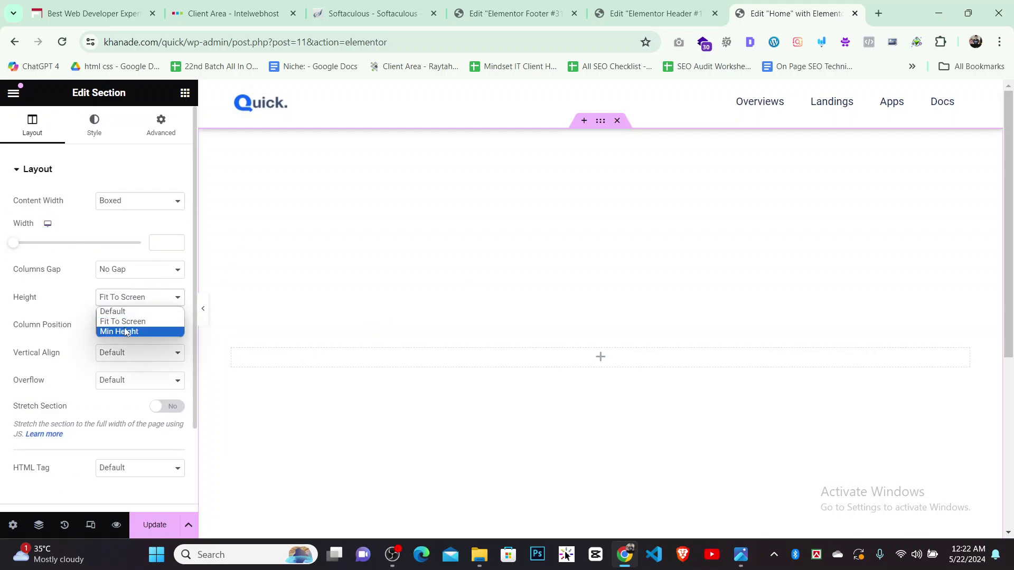
pyautogui.click(125, 332)
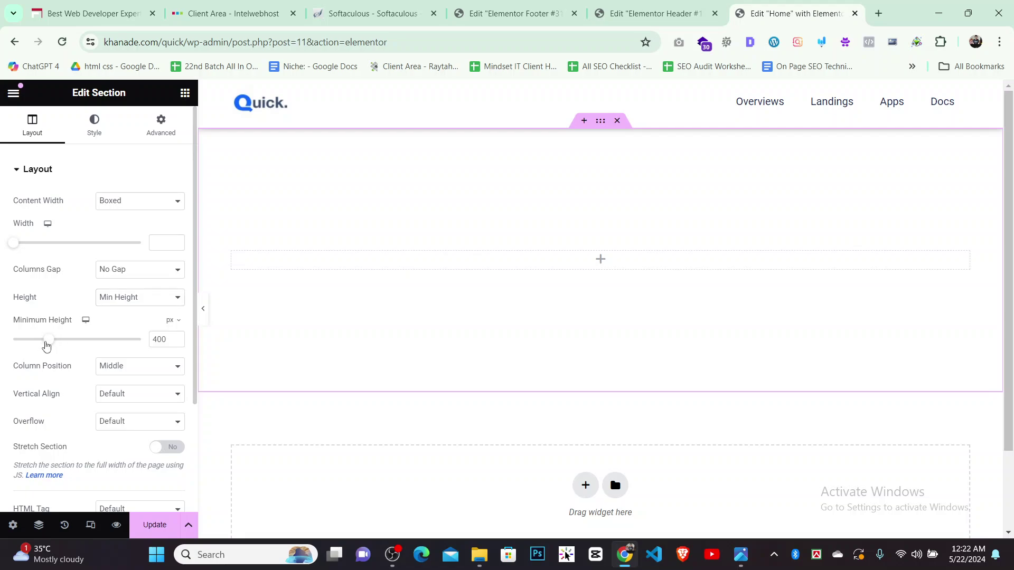
pyautogui.moveTo(46, 342); pyautogui.dragTo(54, 343)
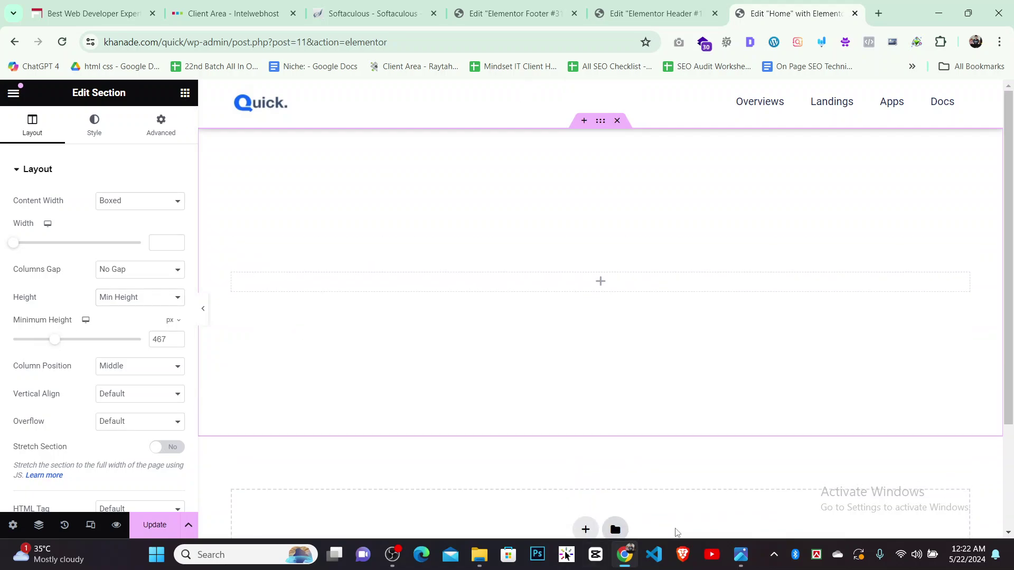
# Check the hero layout in quick.png and reduce the section's minimum height in Elementor to 154 px
pyautogui.click(741, 555)
pyautogui.scroll(1, 587, 298)
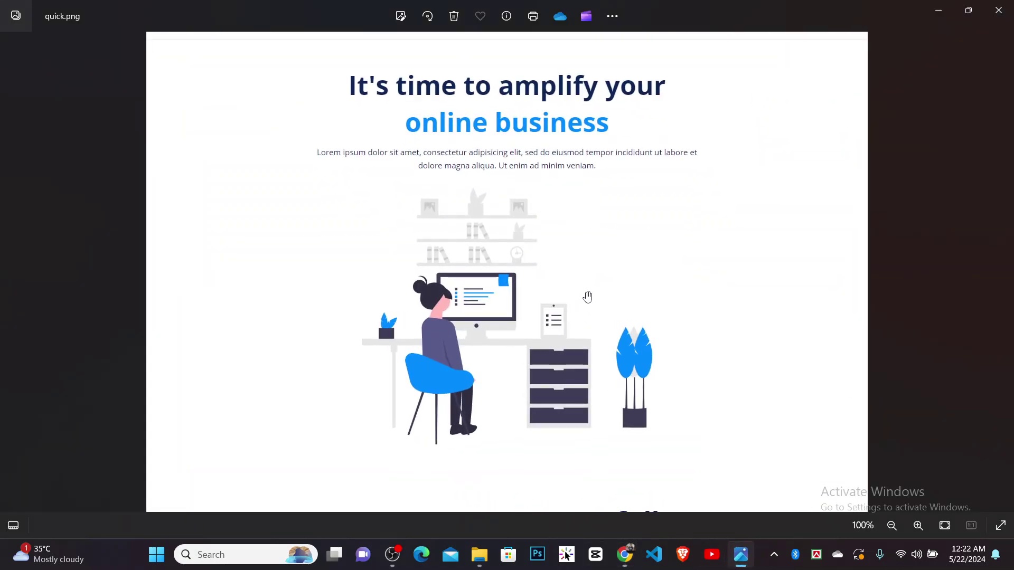
pyautogui.scroll(1, 587, 297)
pyautogui.scroll(-2, 588, 297)
pyautogui.scroll(1, 588, 297)
pyautogui.click(625, 555)
pyautogui.moveTo(61, 343); pyautogui.dragTo(29, 330)
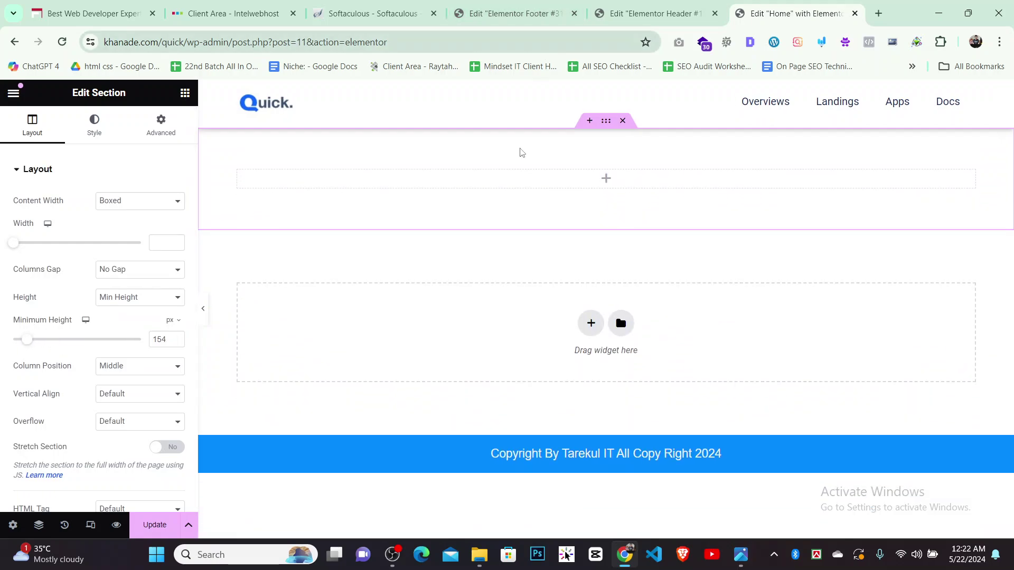
# Add a Heading widget to the section's column and center its alignment
pyautogui.click(185, 93)
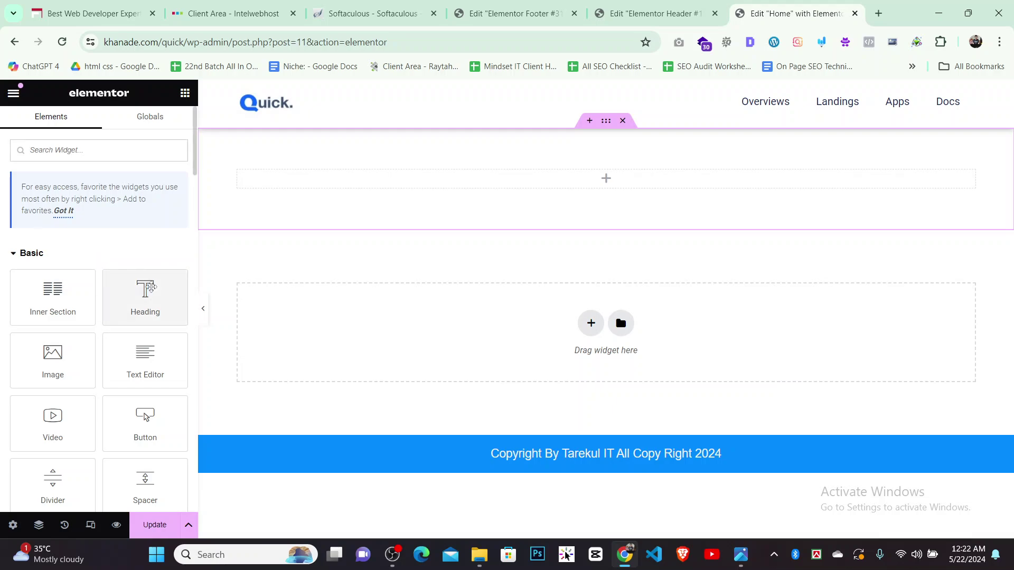
pyautogui.moveTo(146, 297); pyautogui.dragTo(580, 176)
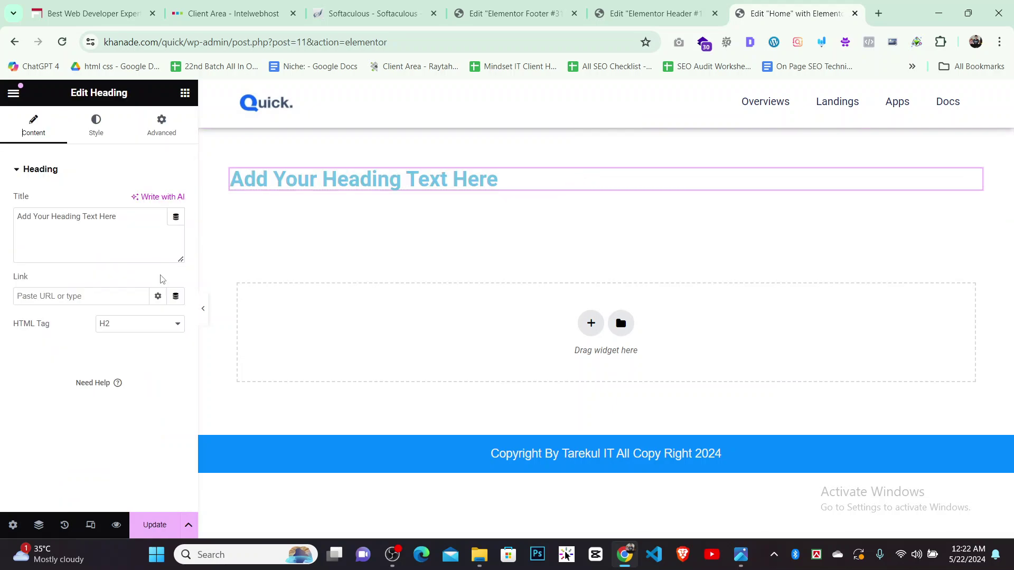
pyautogui.click(95, 124)
pyautogui.click(140, 201)
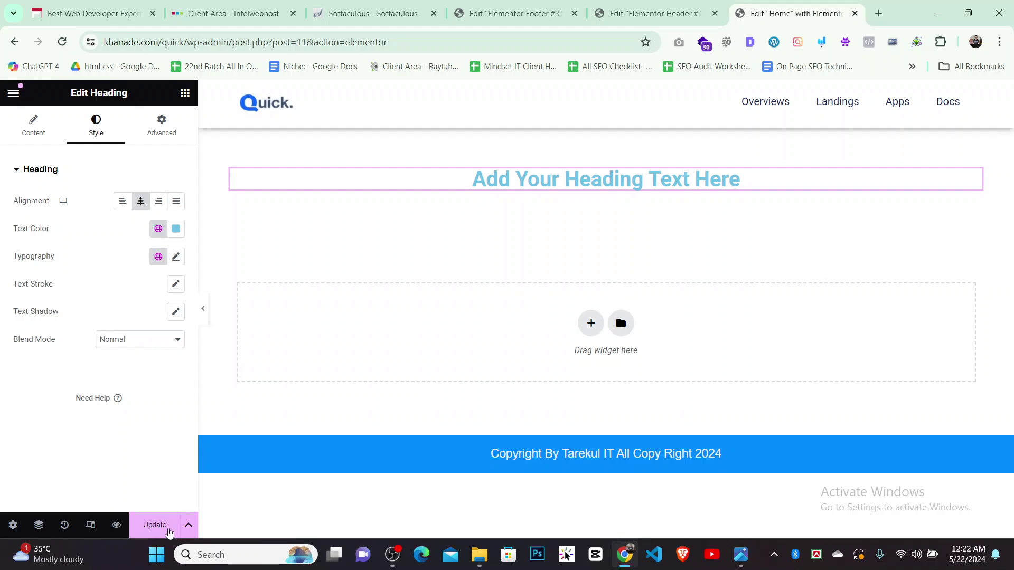
# Show the Navigator, collapse the section's structure, and rename the section "Banner Section"
pyautogui.click(39, 525)
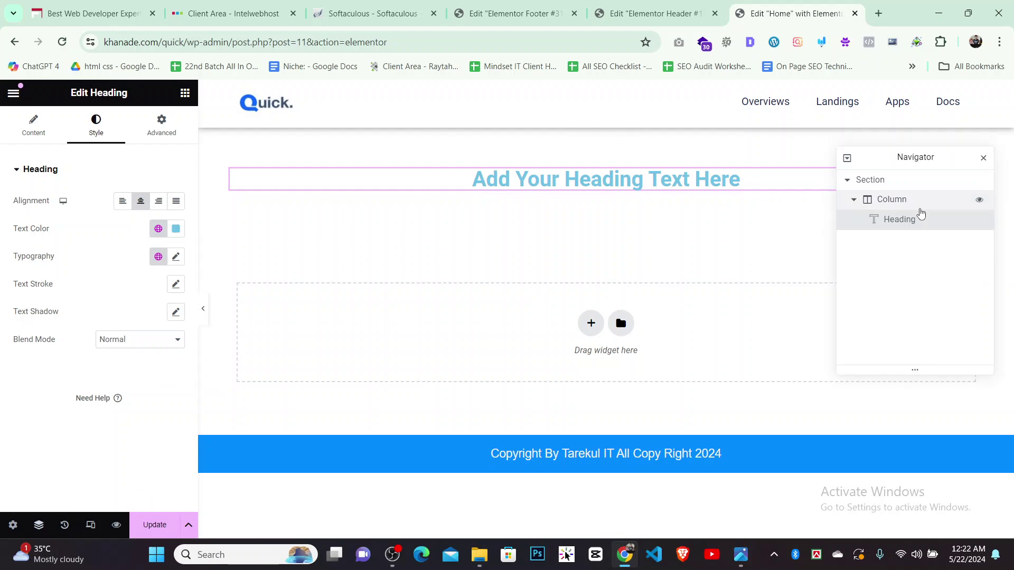
pyautogui.click(865, 182)
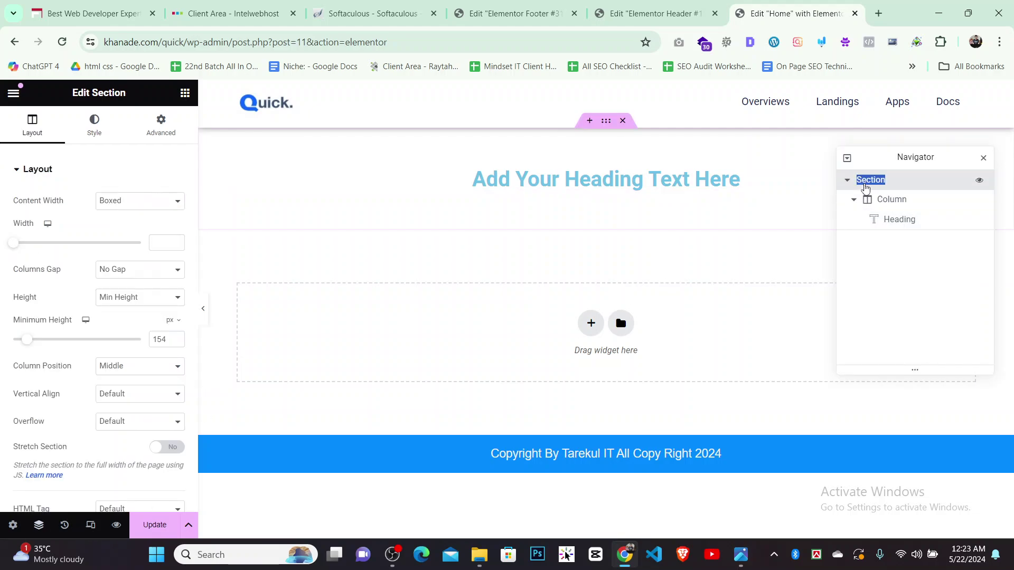
pyautogui.click(848, 180)
pyautogui.click(849, 181)
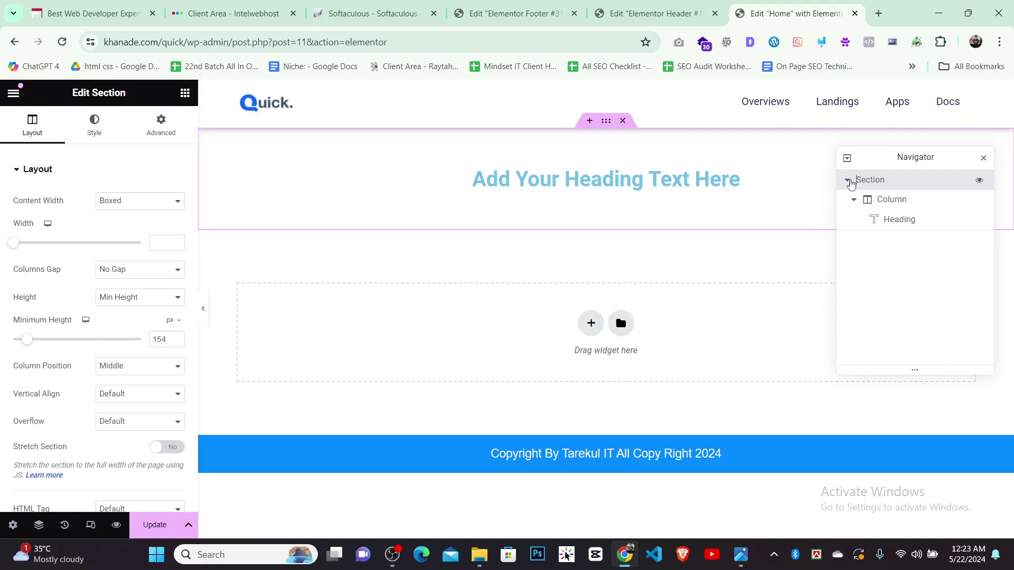
pyautogui.click(848, 181)
pyautogui.click(849, 182)
pyautogui.doubleClick(869, 186)
pyautogui.write('Banner')
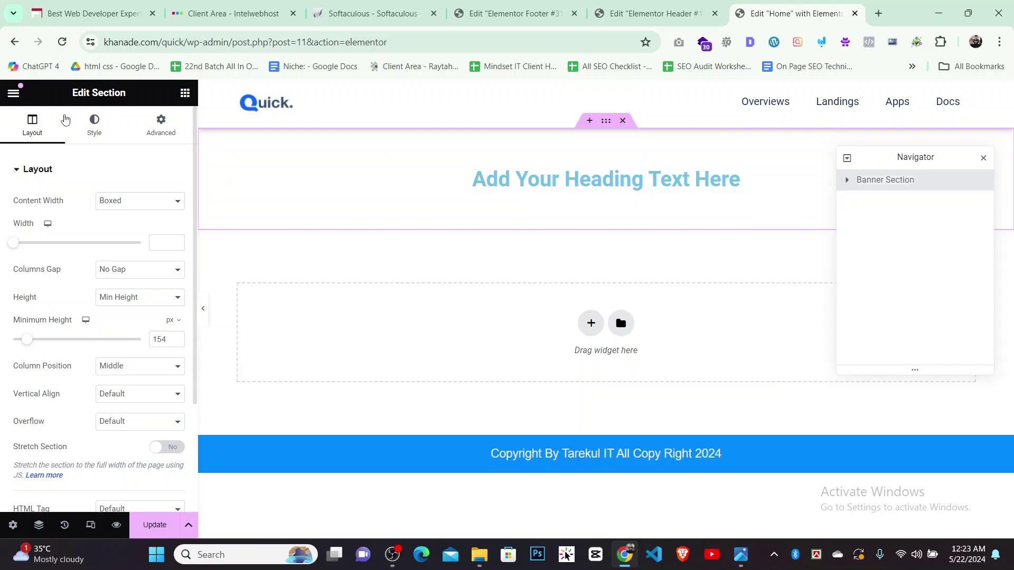
# Replace the heading's title with "it's time to", checking the headline wording in quick.png
pyautogui.click(185, 94)
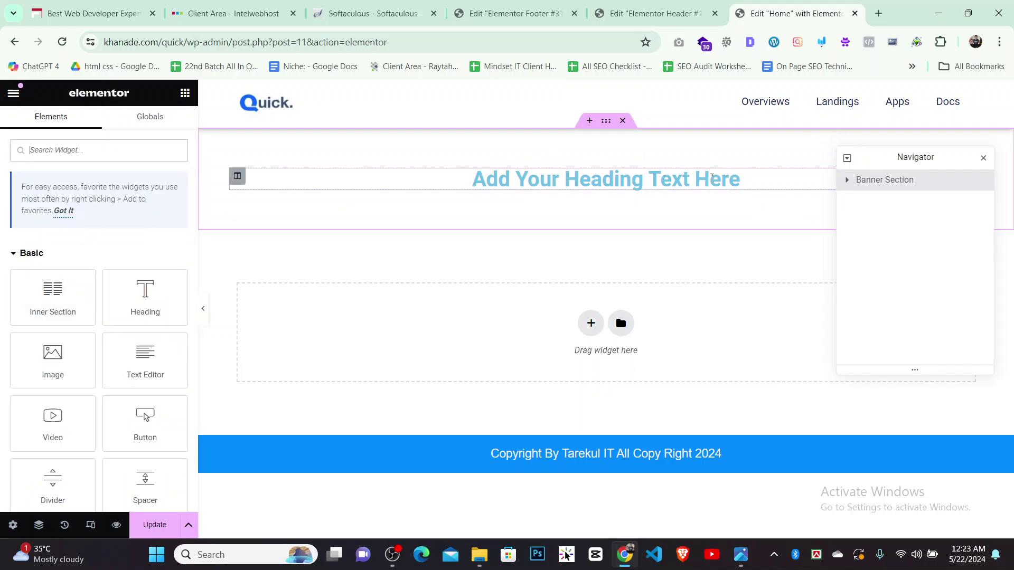
pyautogui.click(712, 177)
pyautogui.click(32, 127)
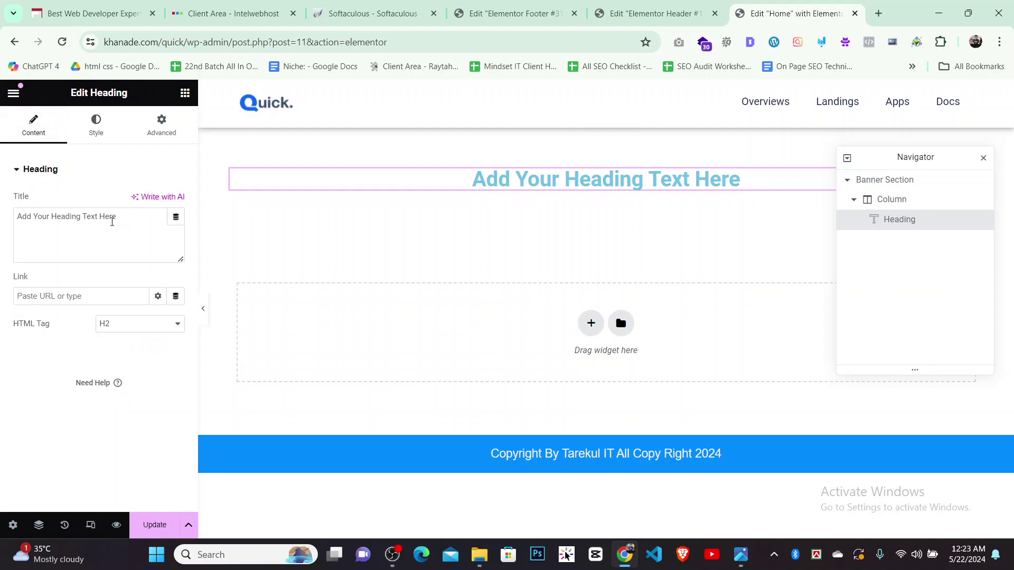
pyautogui.tripleClick(112, 222)
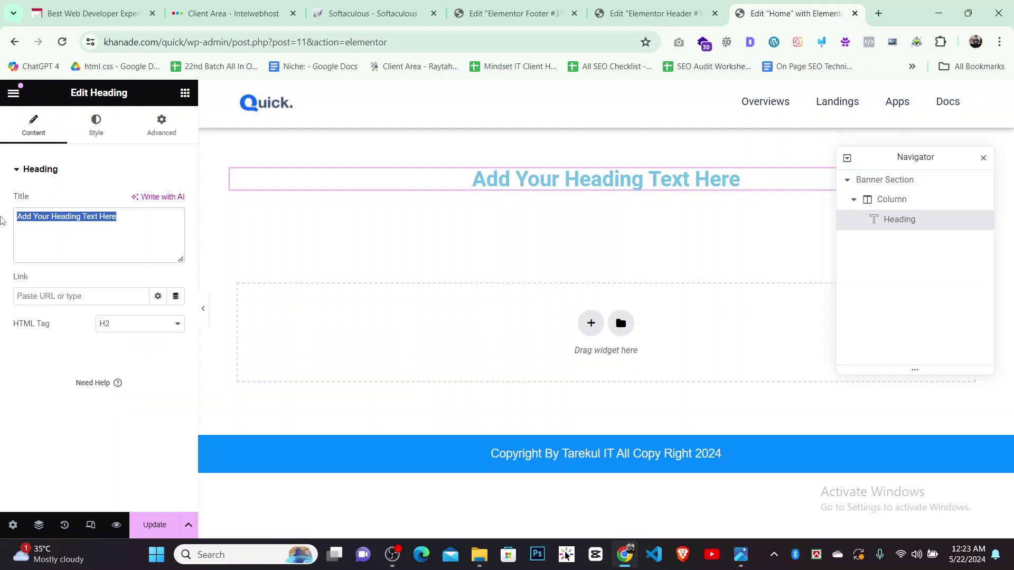
pyautogui.click(735, 563)
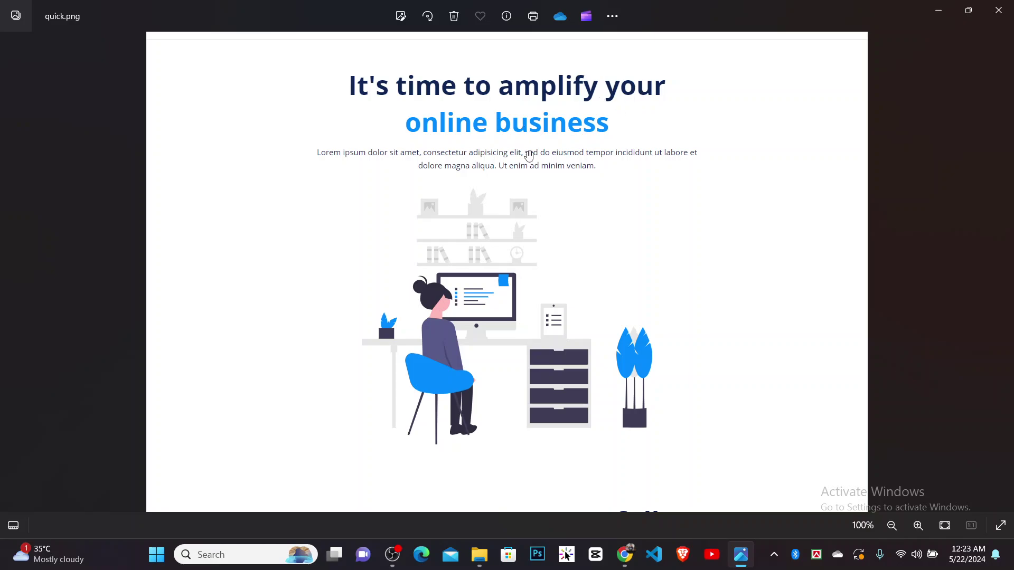
pyautogui.click(625, 560)
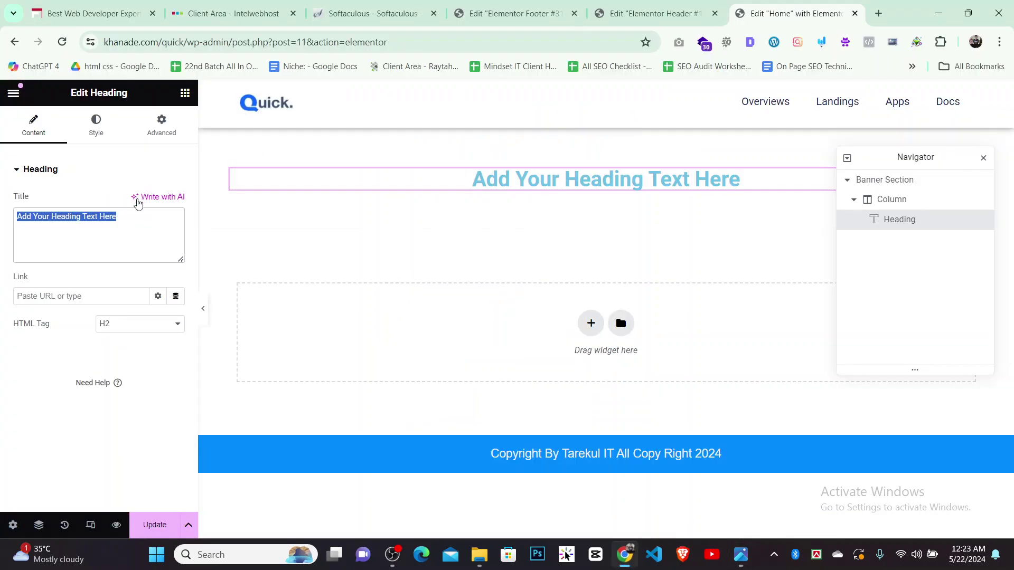
pyautogui.press('BackSpace')
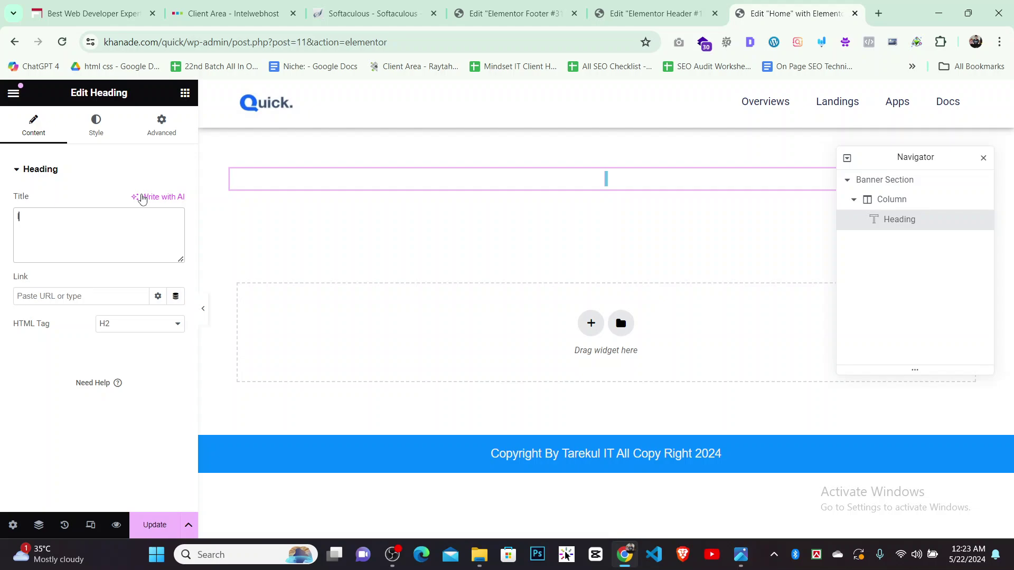
pyautogui.write('IT')
pyautogui.press('BackSpace')
pyautogui.write('r')
pyautogui.press('BackSpace')
pyautogui.press('BackSpace')
pyautogui.write("it's time")
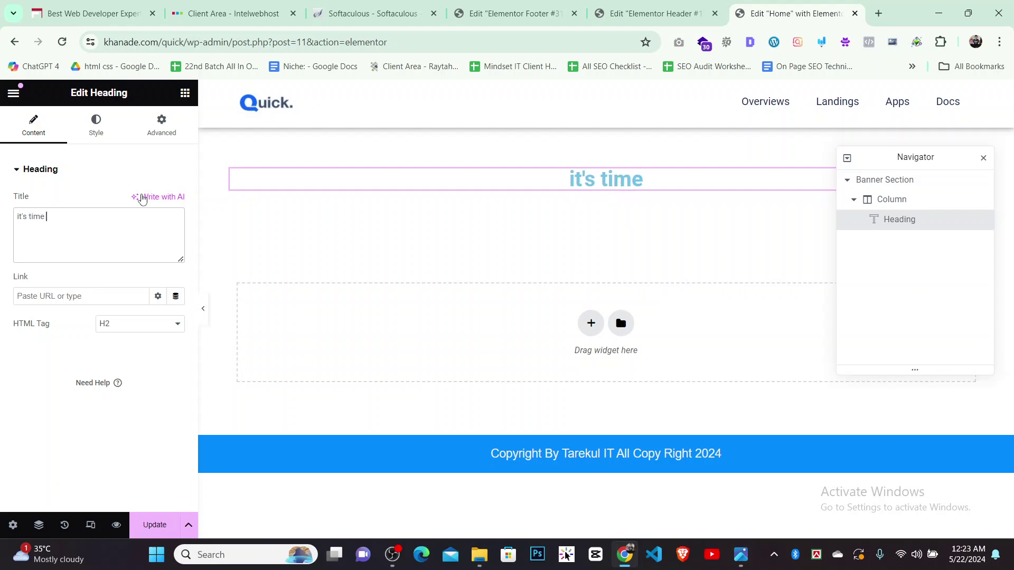
pyautogui.write(' to')
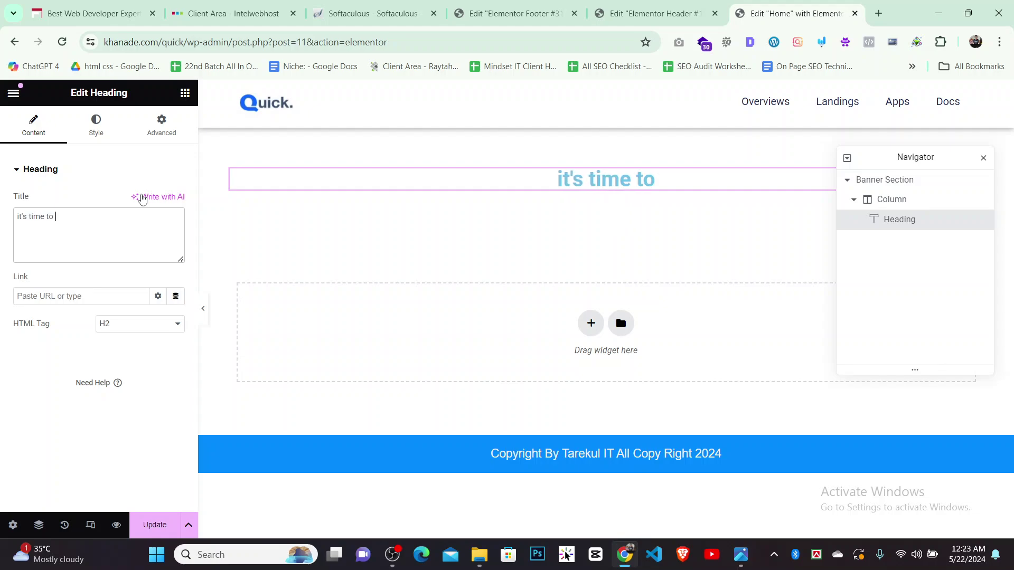
# Extend the heading's title with "amplify your", following the wording in quick.png, and duplicate the heading widget
pyautogui.click(743, 557)
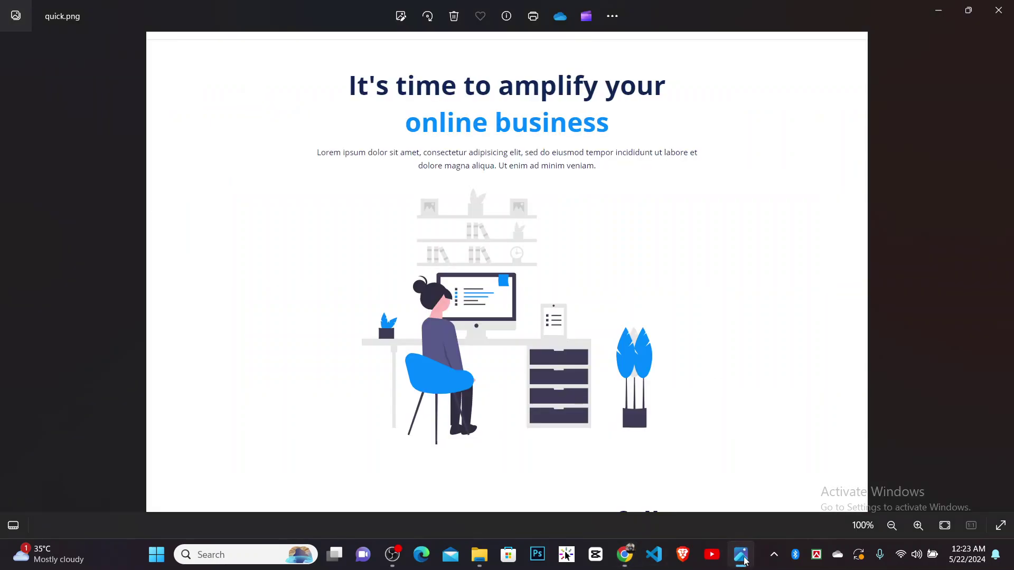
pyautogui.click(743, 558)
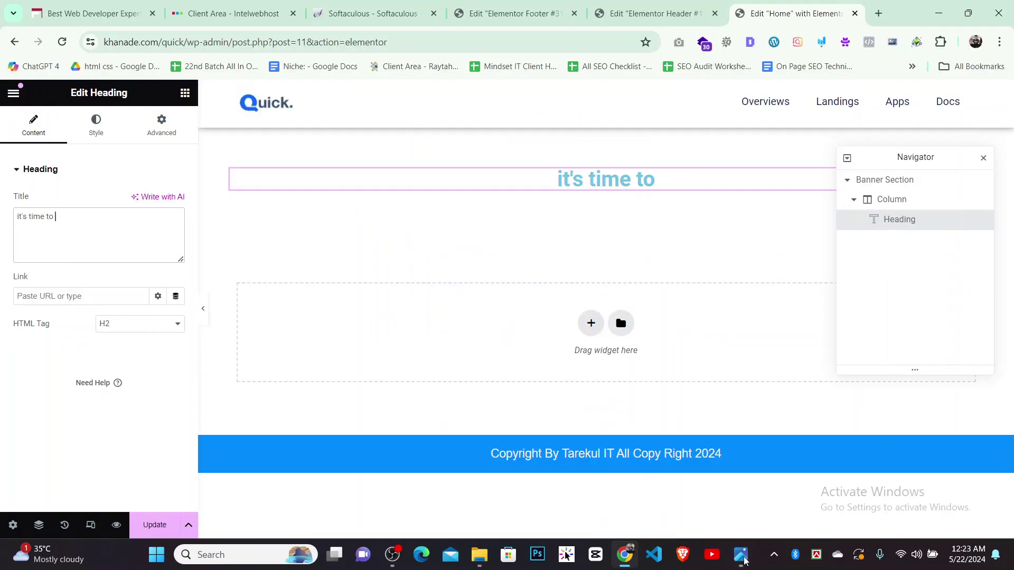
pyautogui.write('amplify')
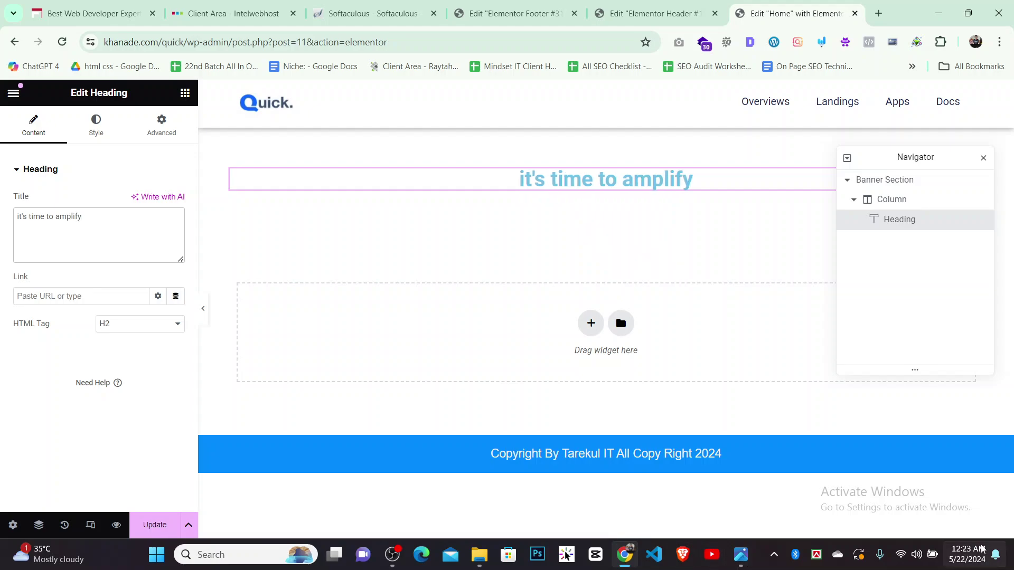
pyautogui.click(745, 562)
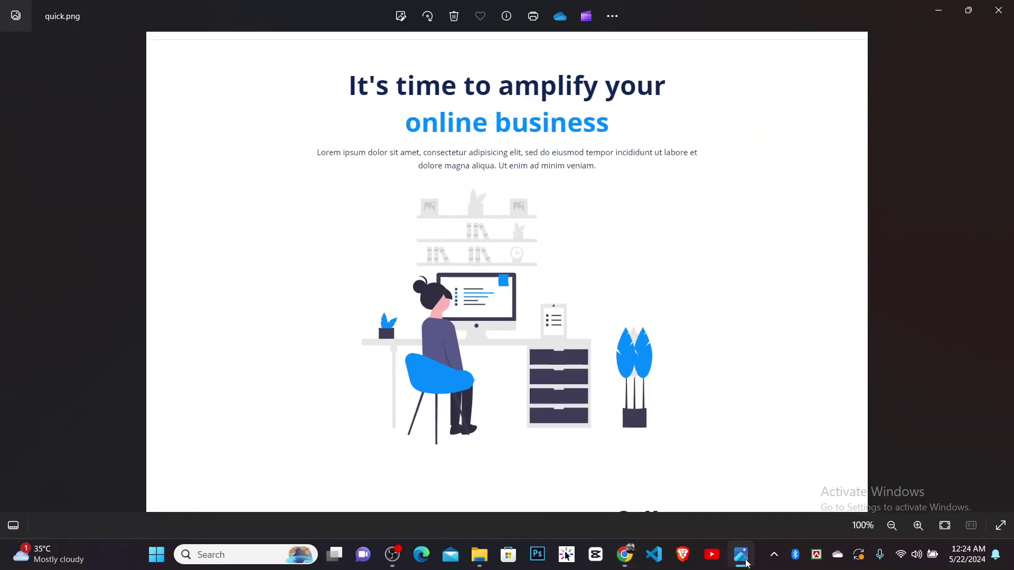
pyautogui.click(742, 560)
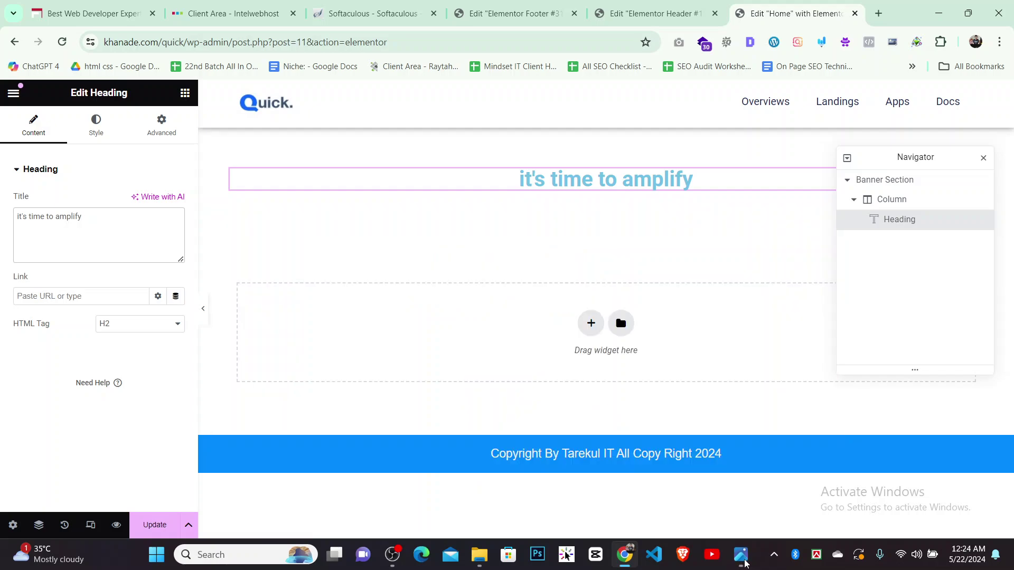
pyautogui.write('your')
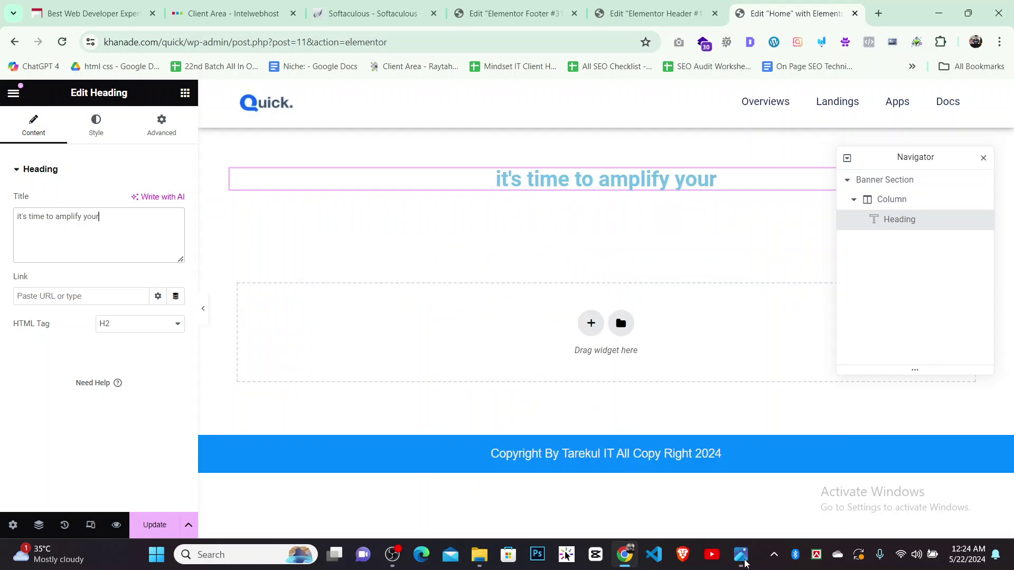
pyautogui.rightClick(642, 183)
pyautogui.click(667, 226)
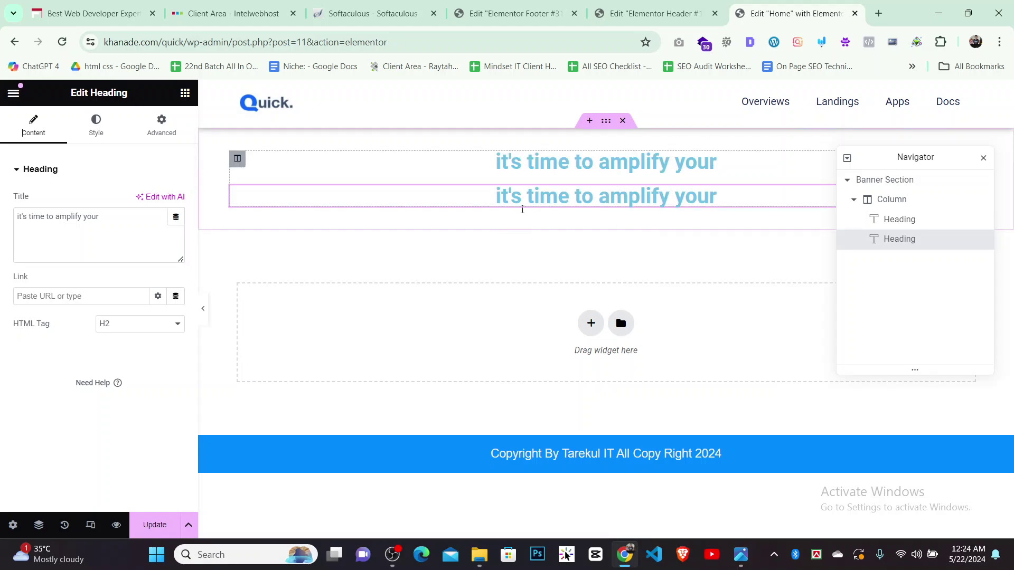
# Delete "it's time to amplify" from the second heading's title and check the headline's second line in quick.png
pyautogui.click(170, 251)
pyautogui.hotkey('ctrl', 'a')
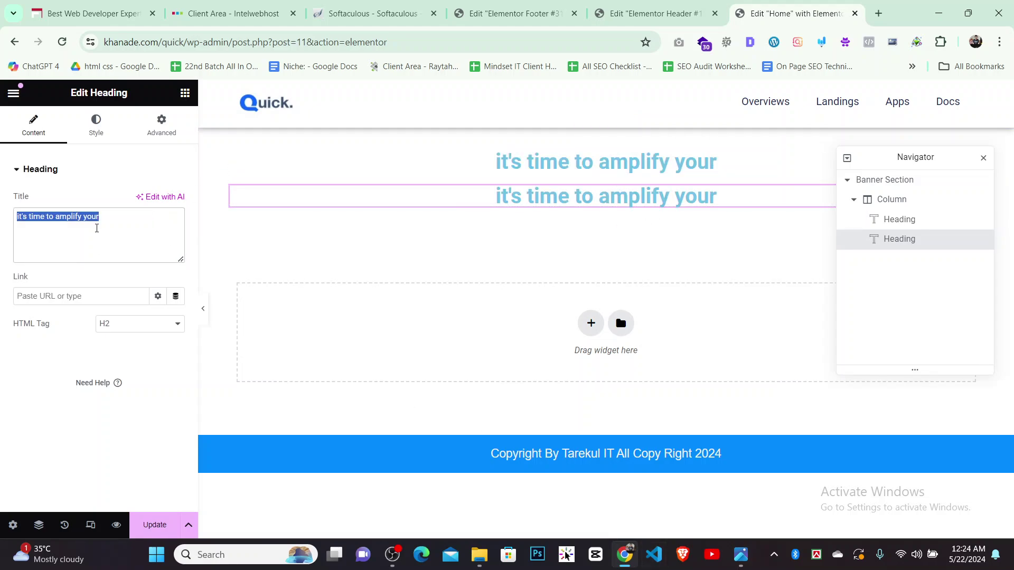
pyautogui.click(87, 217)
pyautogui.moveTo(84, 217); pyautogui.dragTo(17, 217)
pyautogui.press('BackSpace')
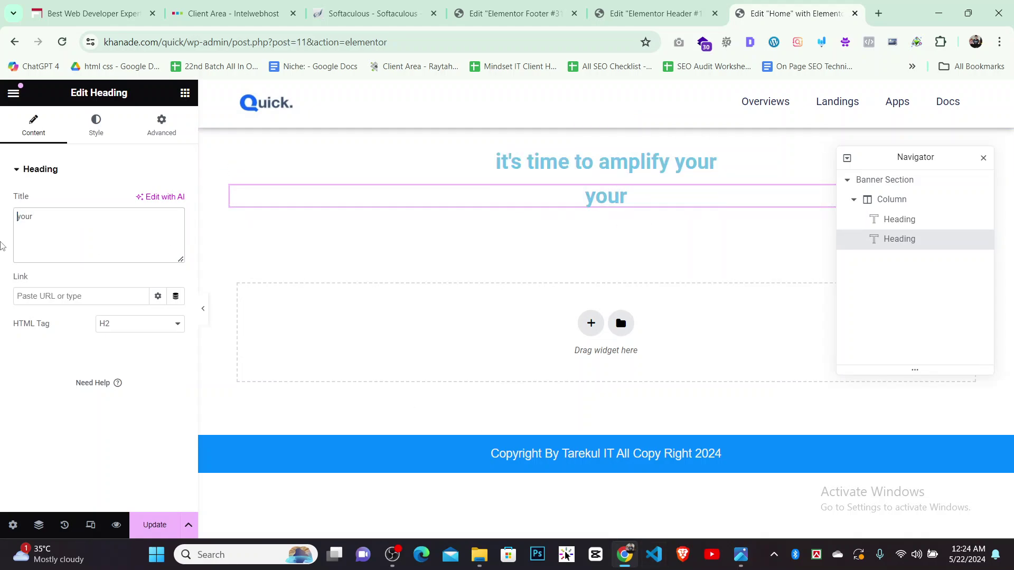
pyautogui.moveTo(740, 554)
pyautogui.click(632, 394)
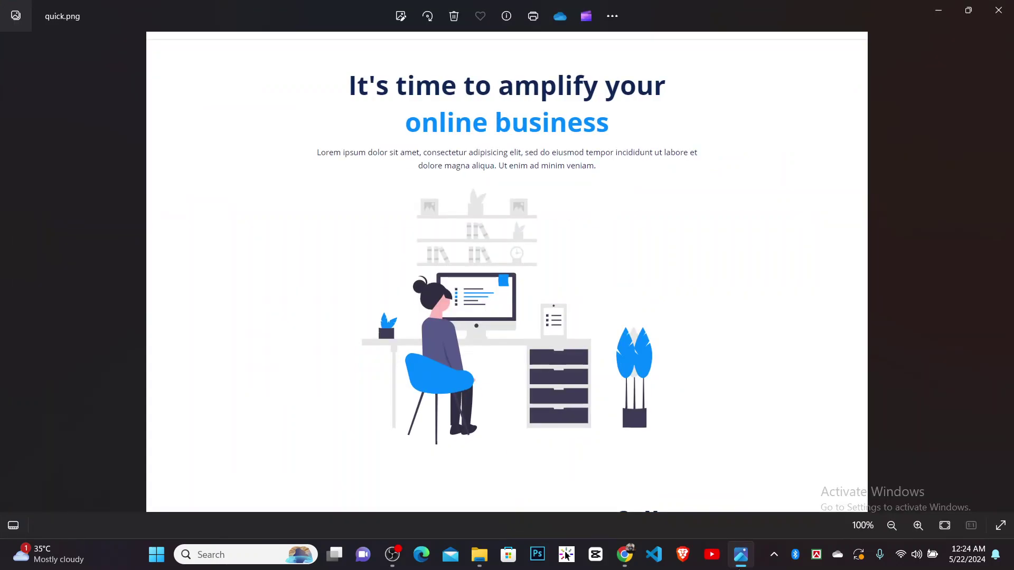
pyautogui.hotkey('alt', 'Tab')
# Replace the remaining word in the second heading's title with "online business"
pyautogui.moveTo(35, 216); pyautogui.dragTo(2, 235)
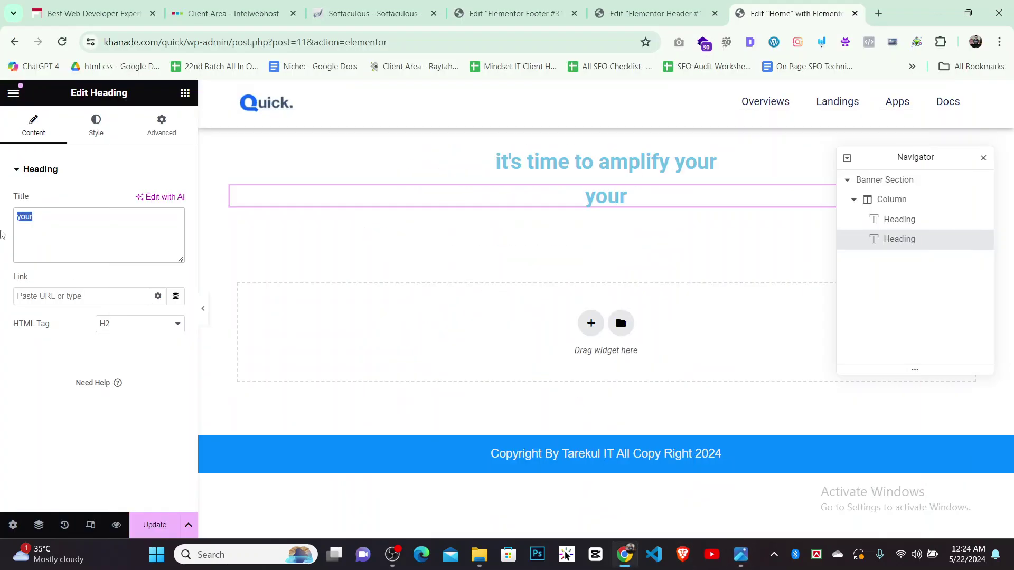
pyautogui.press('BackSpace')
pyautogui.write('onlin')
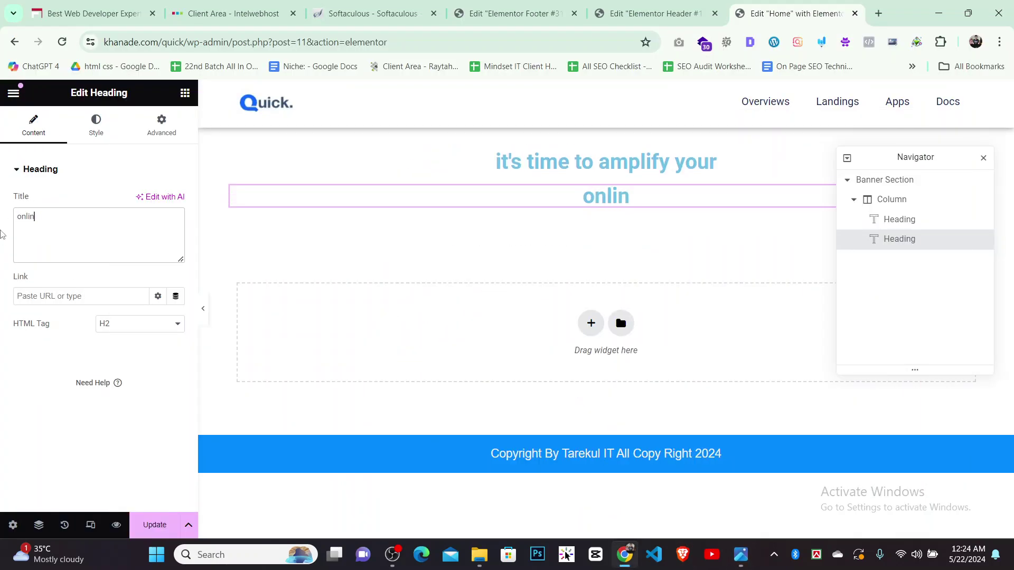
pyautogui.write('e Buasi=')
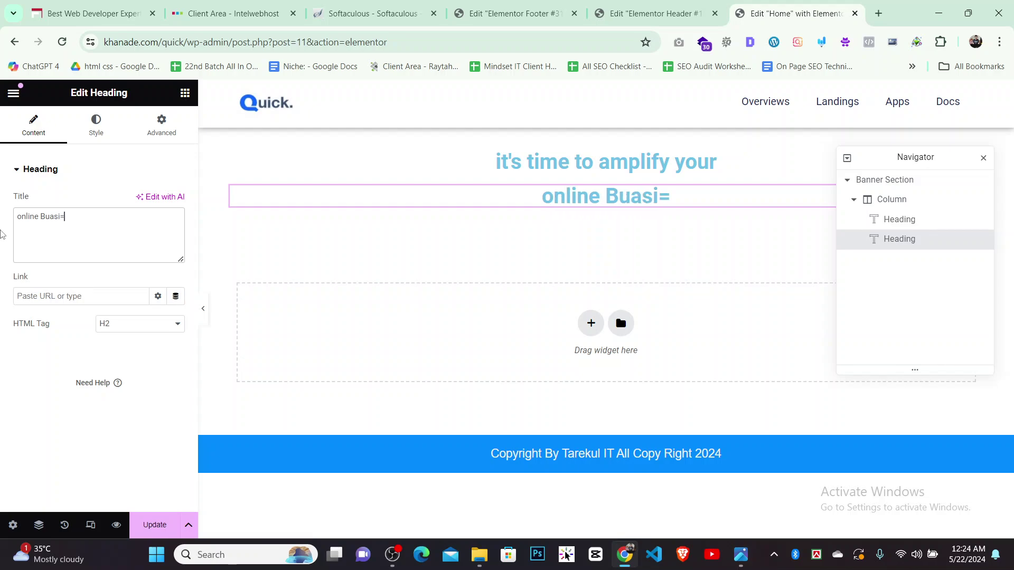
pyautogui.press('BackSpace')
pyautogui.press('BackSpace')
pyautogui.press('BackSpace')
pyautogui.press('BackSpace')
pyautogui.press('BackSpace')
pyautogui.press('BackSpace')
pyautogui.write('bus')
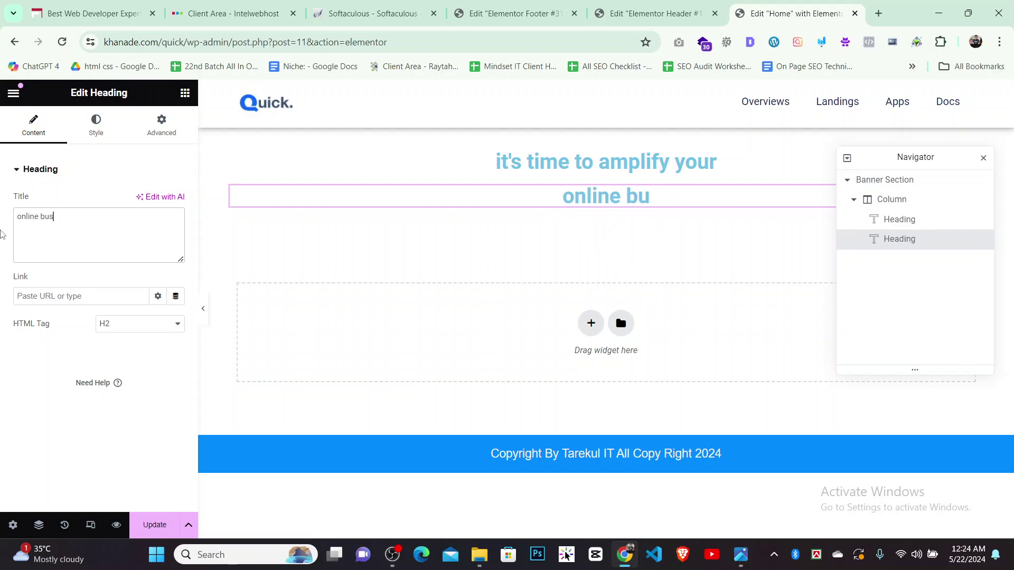
pyautogui.write('iness')
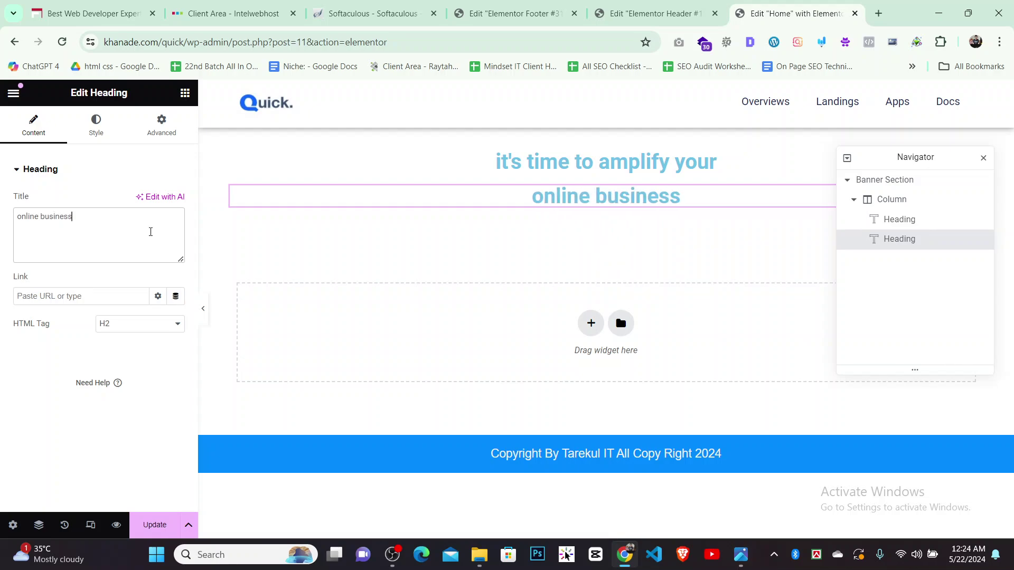
# Compare the headline with quick.png and set the first heading's HTML tag to H1
pyautogui.click(734, 563)
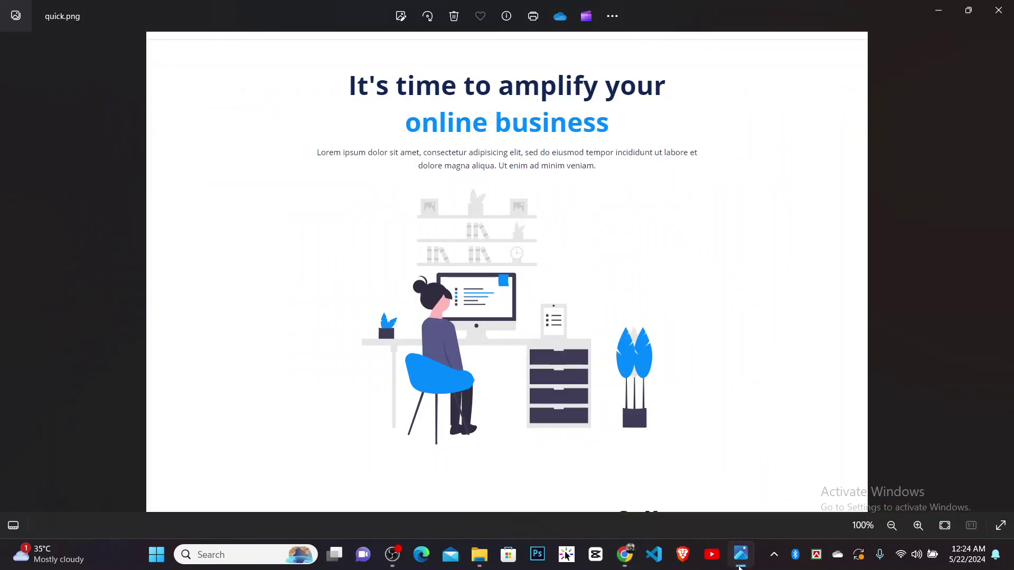
pyautogui.click(741, 564)
pyautogui.click(741, 563)
pyautogui.click(745, 563)
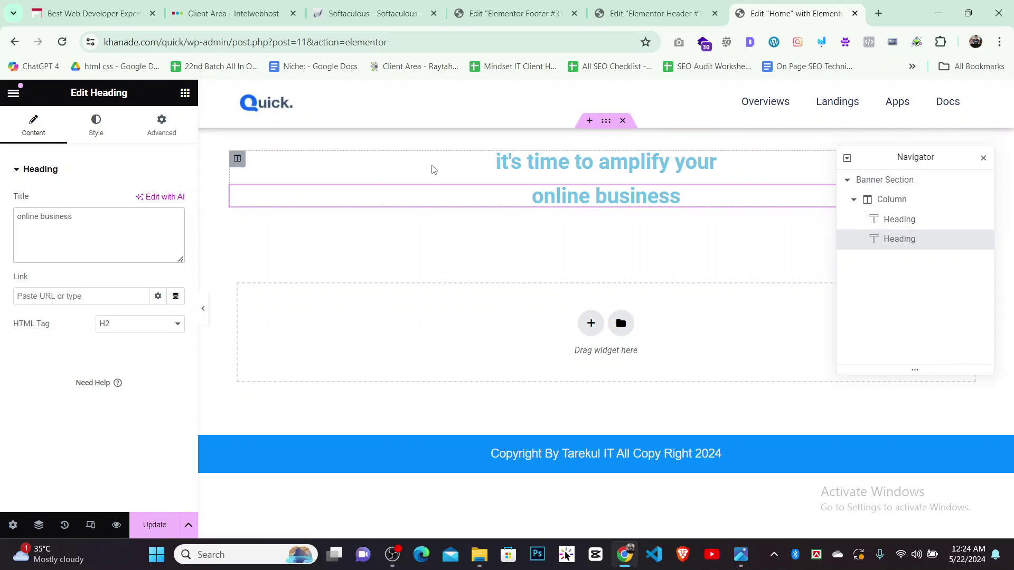
pyautogui.click(101, 238)
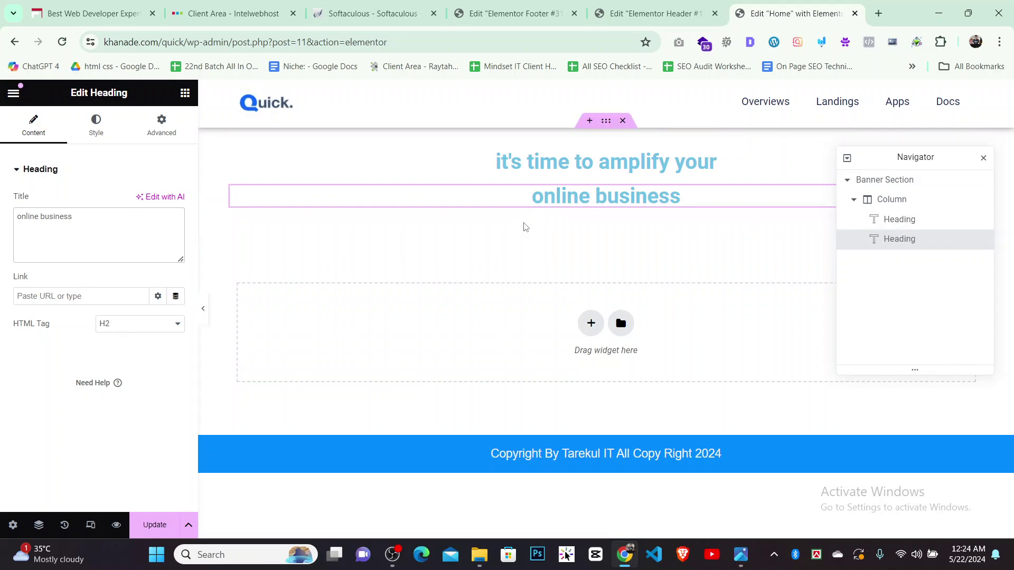
pyautogui.click(554, 164)
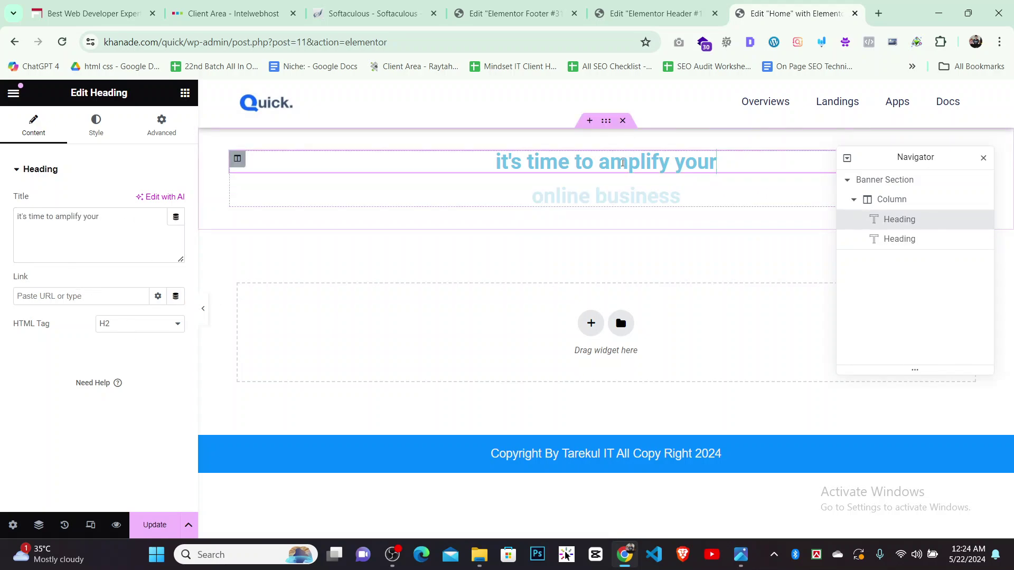
pyautogui.click(115, 329)
pyautogui.click(117, 338)
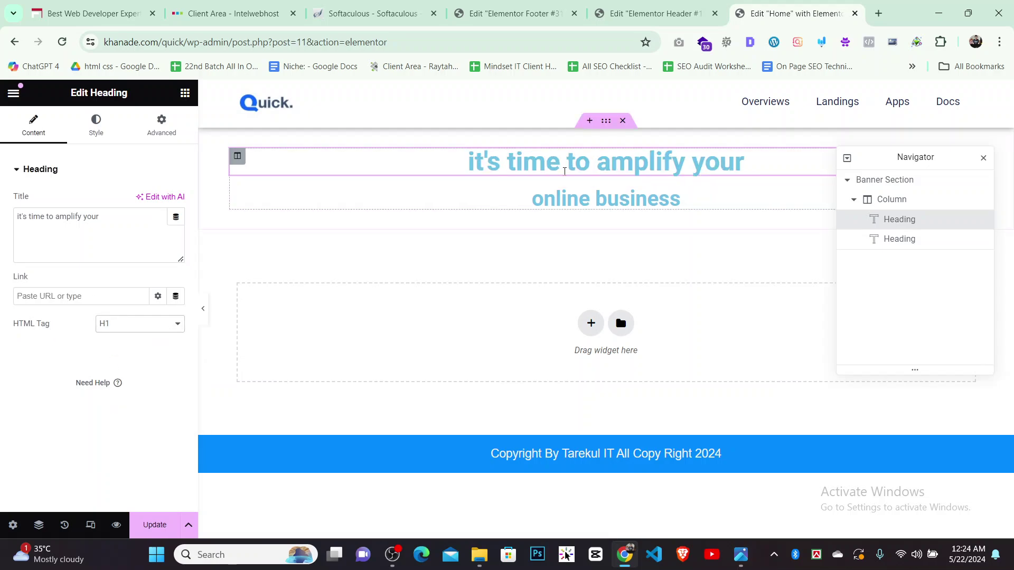
# Set the typography size of the "online business" heading to 50 px
pyautogui.click(643, 193)
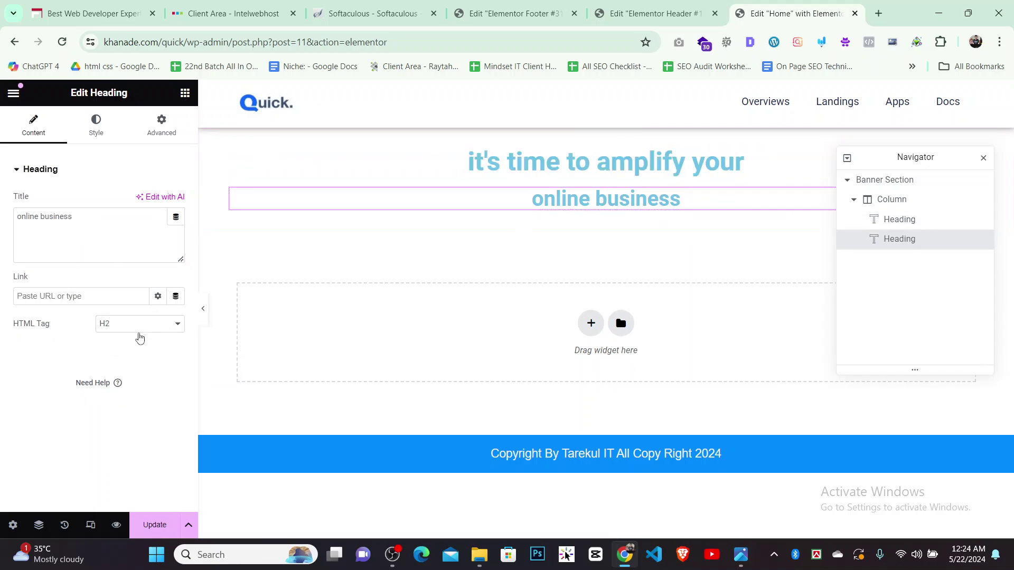
pyautogui.click(523, 162)
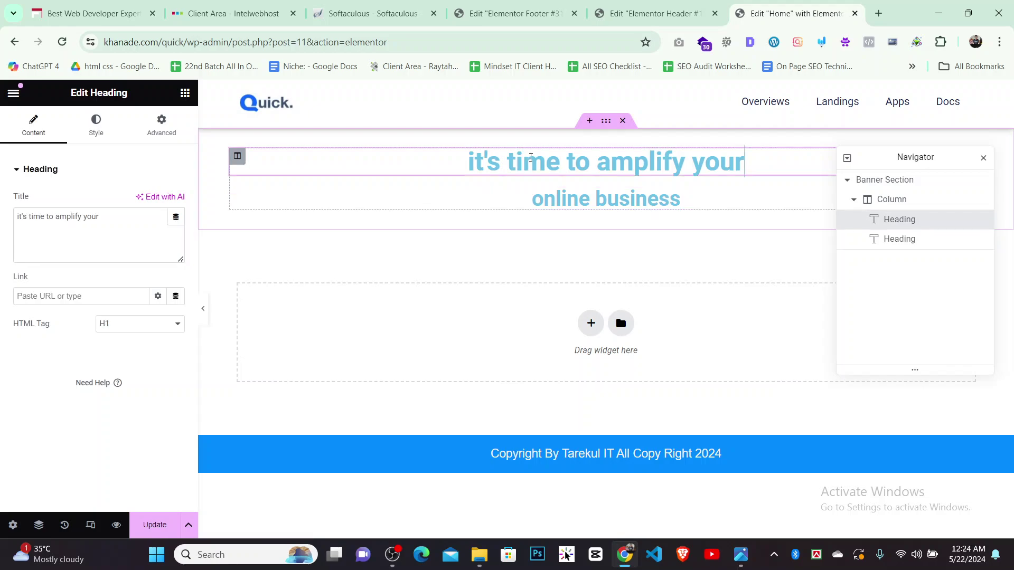
pyautogui.click(592, 205)
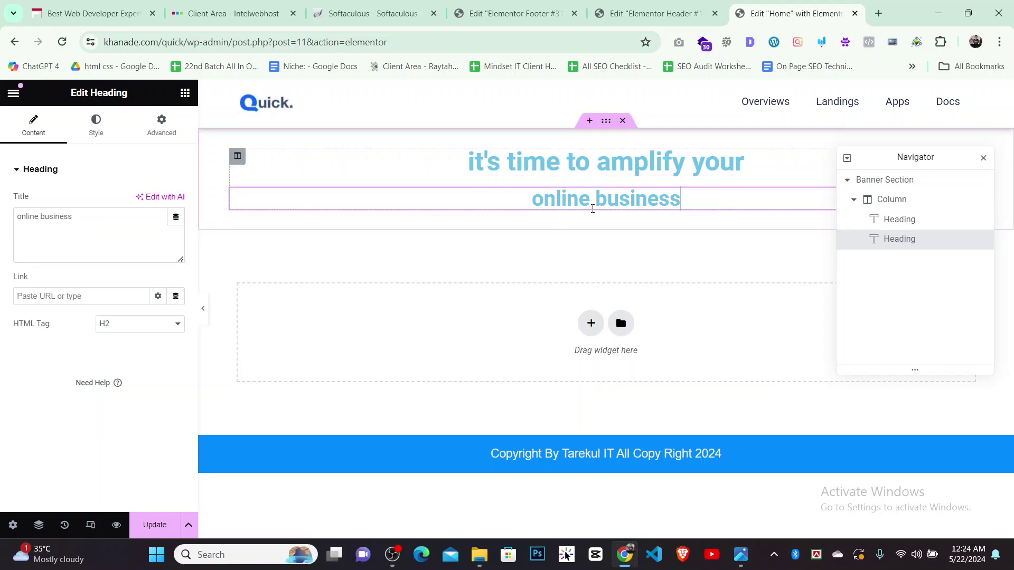
pyautogui.click(95, 127)
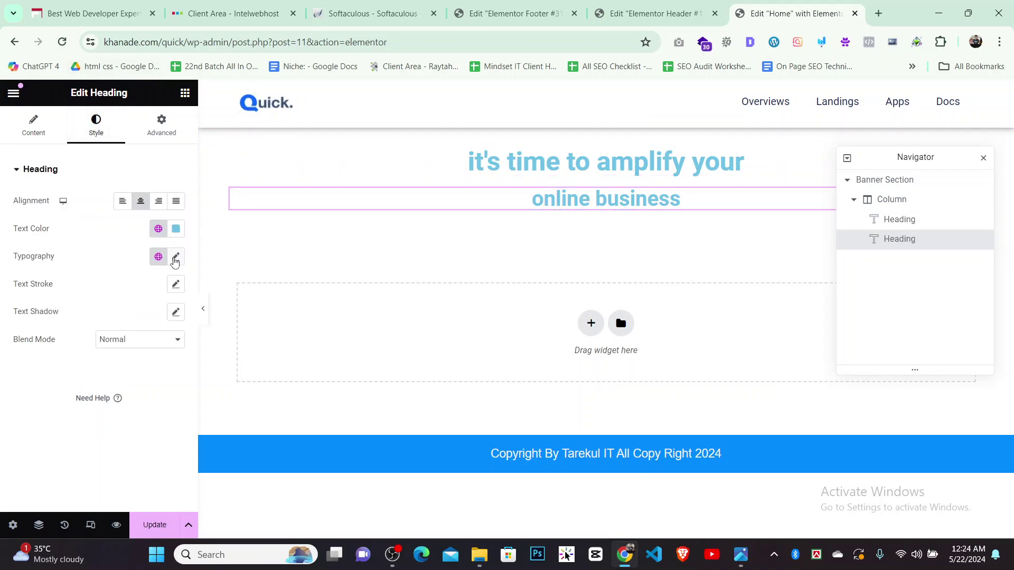
pyautogui.click(175, 259)
pyautogui.scroll(-2, 82, 385)
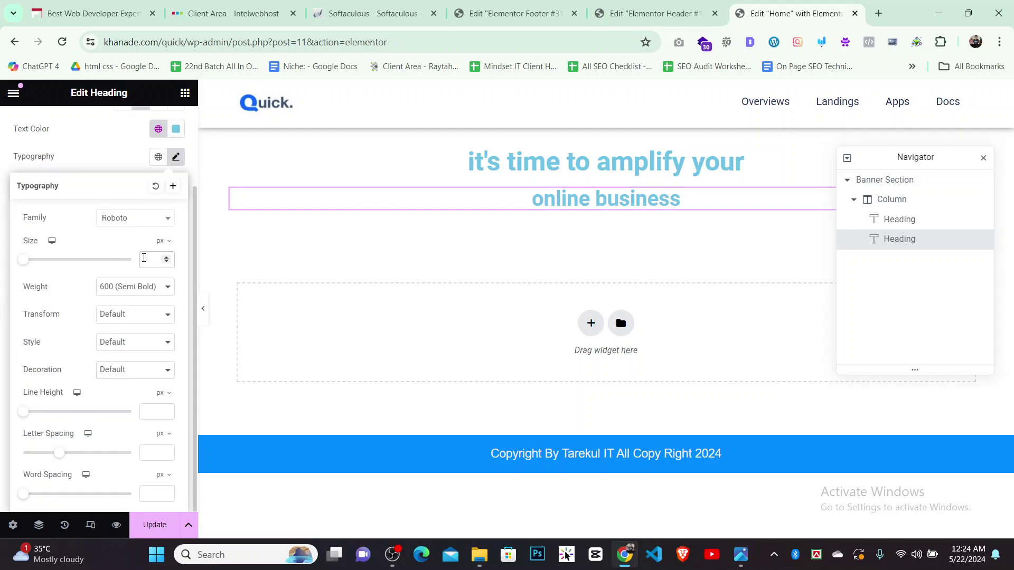
pyautogui.click(144, 258)
pyautogui.write('30')
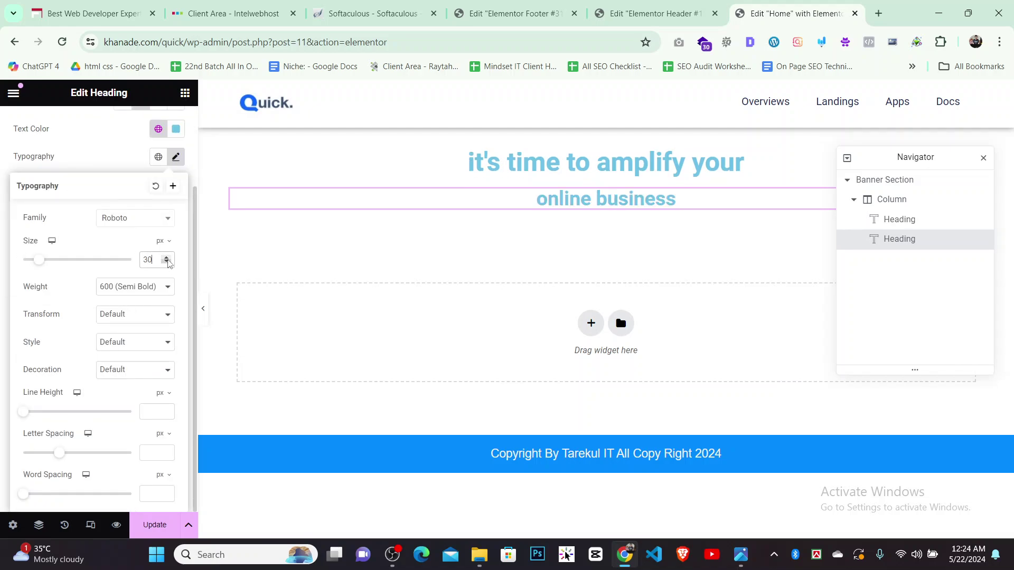
pyautogui.press('BackSpace')
pyautogui.press('BackSpace')
pyautogui.write('50')
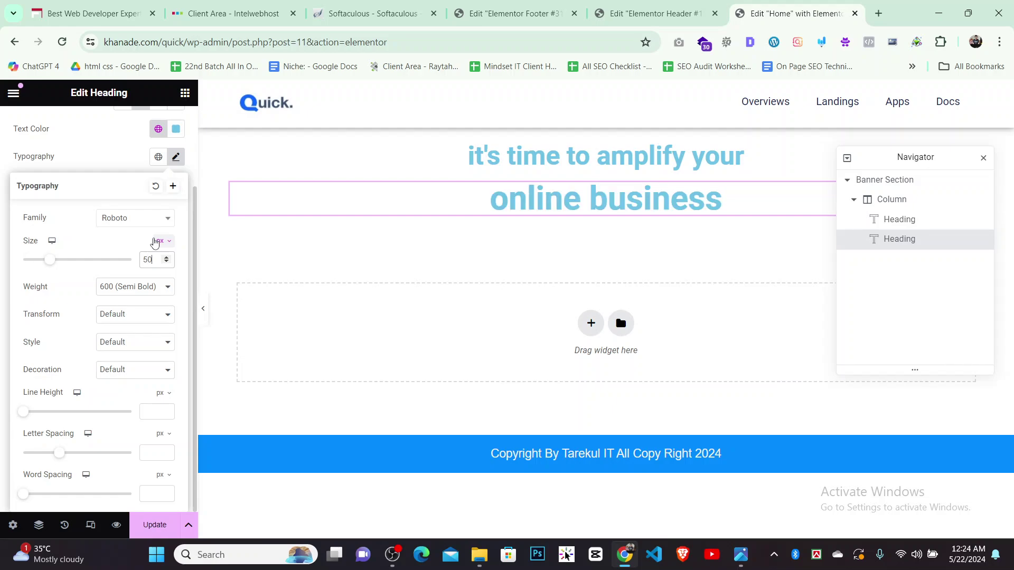
# Reduce the "online business" heading's font size step by step to 40 px
pyautogui.click(166, 263)
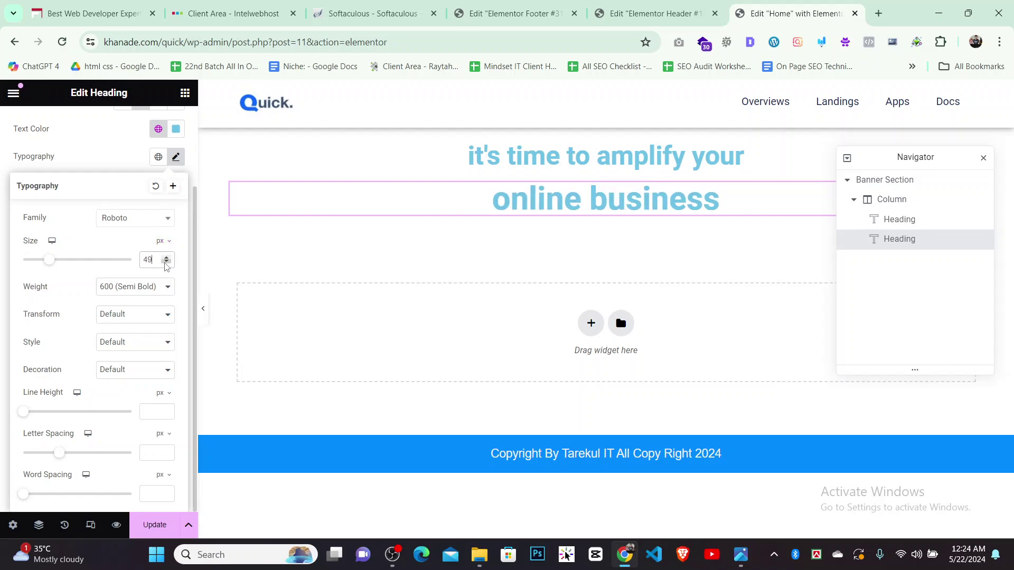
pyautogui.click(166, 263)
pyautogui.click(166, 263)
pyautogui.click(166, 263)
pyautogui.click(166, 263)
pyautogui.click(166, 263)
pyautogui.click(166, 263)
pyautogui.click(166, 263)
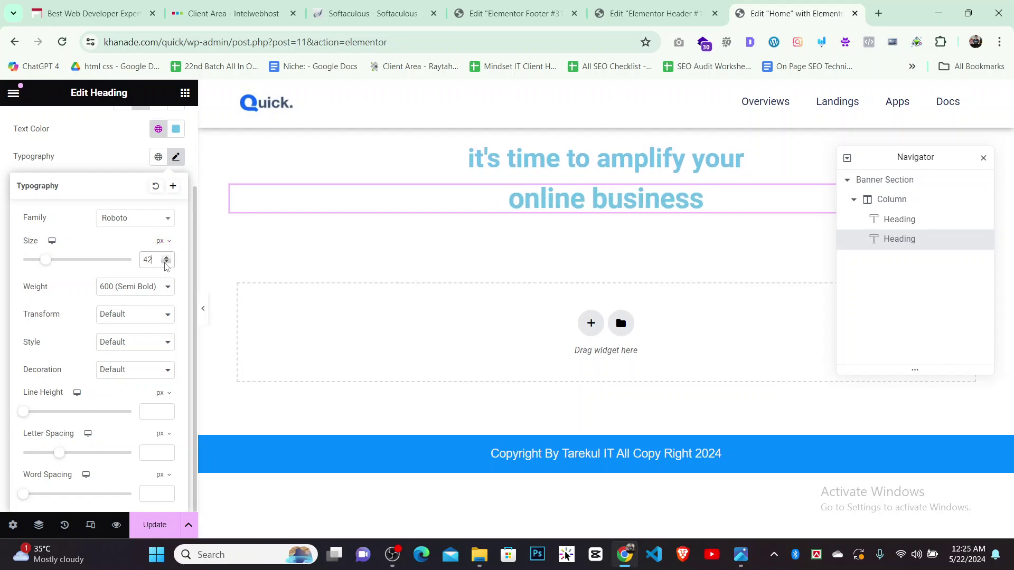
pyautogui.click(167, 263)
pyautogui.click(167, 263)
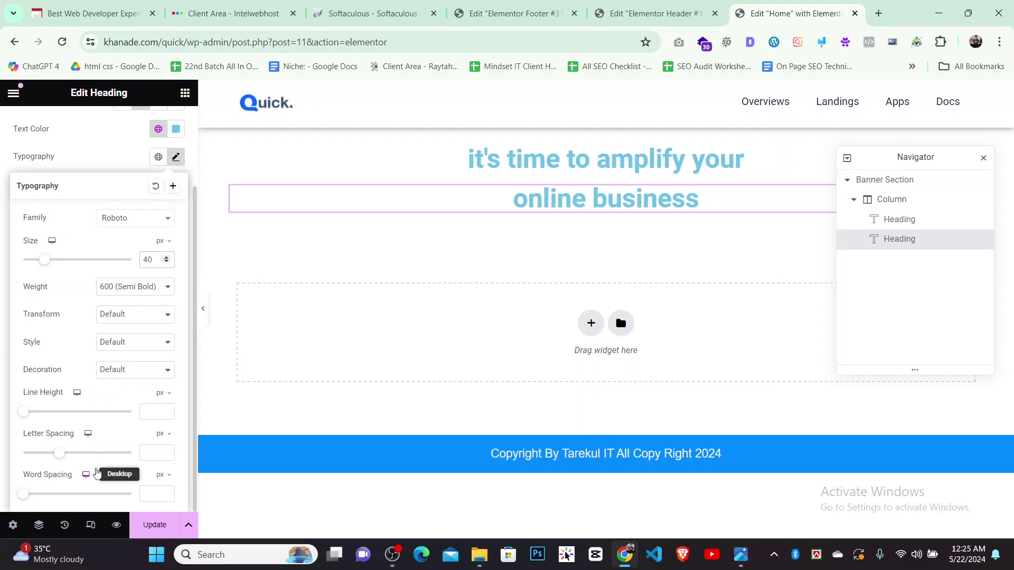
# Check the content settings of both headings and review the hero section's layout in quick.png
pyautogui.click(659, 153)
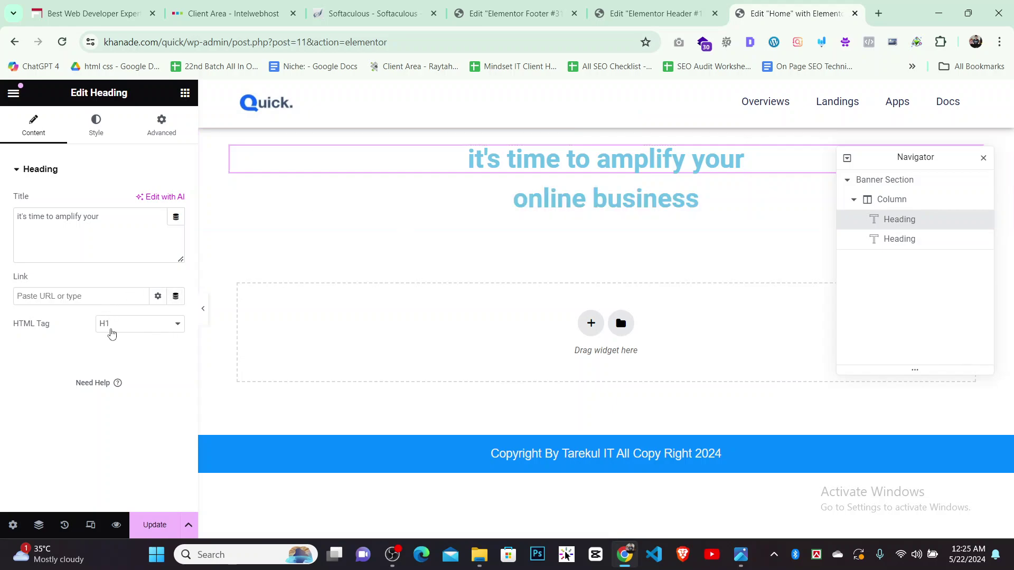
pyautogui.click(570, 201)
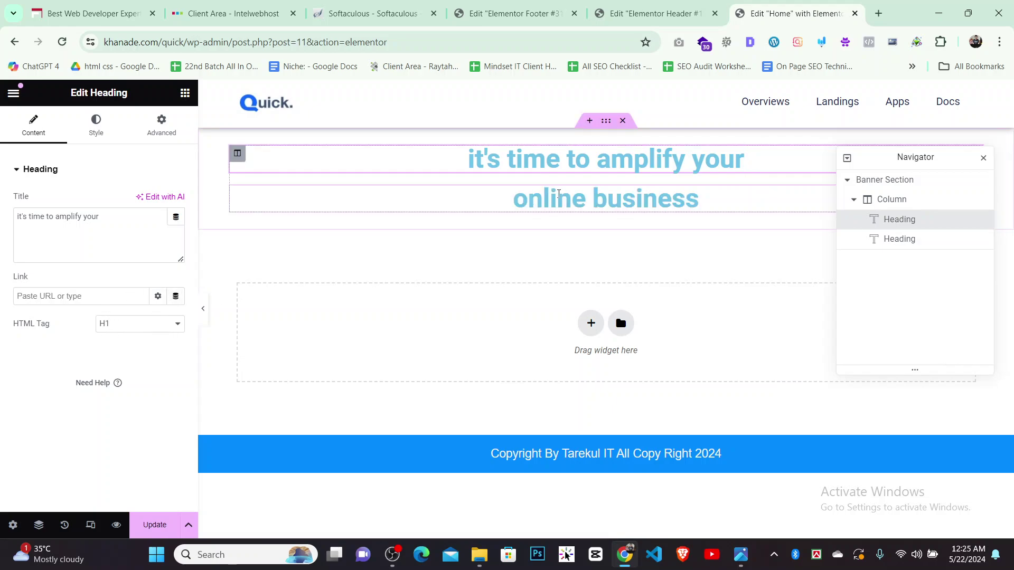
pyautogui.click(23, 135)
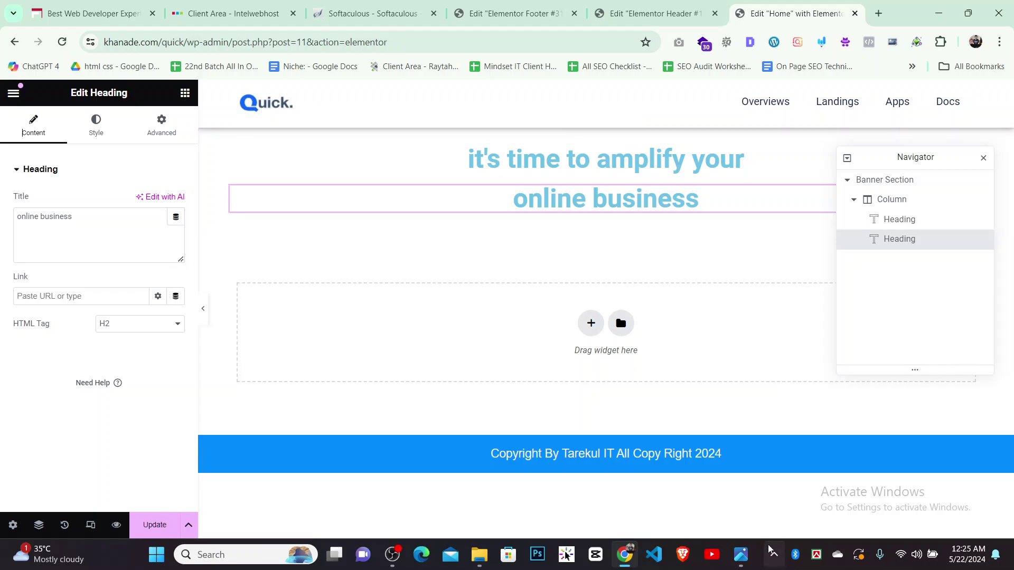
pyautogui.click(746, 568)
pyautogui.click(748, 568)
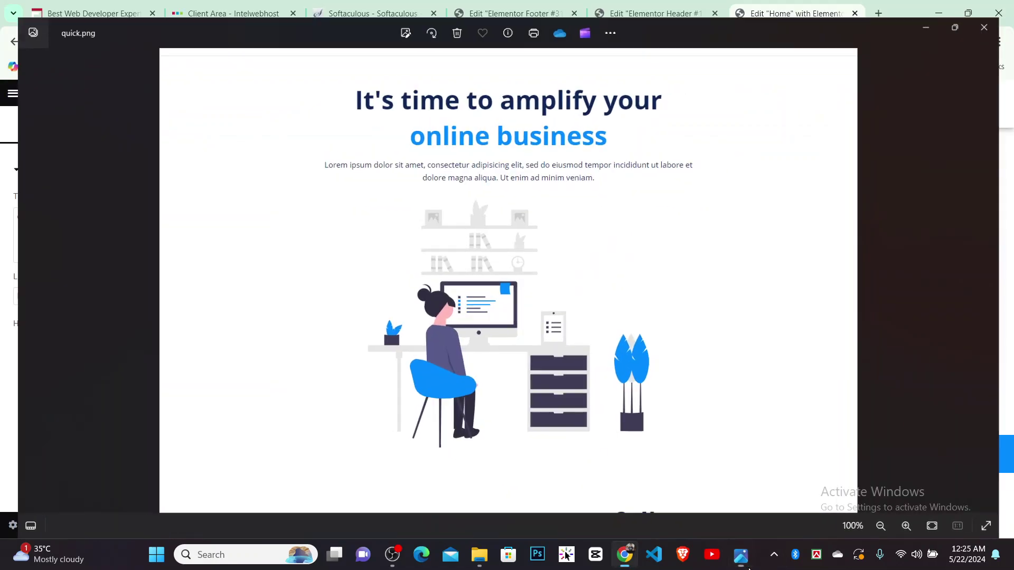
pyautogui.click(745, 566)
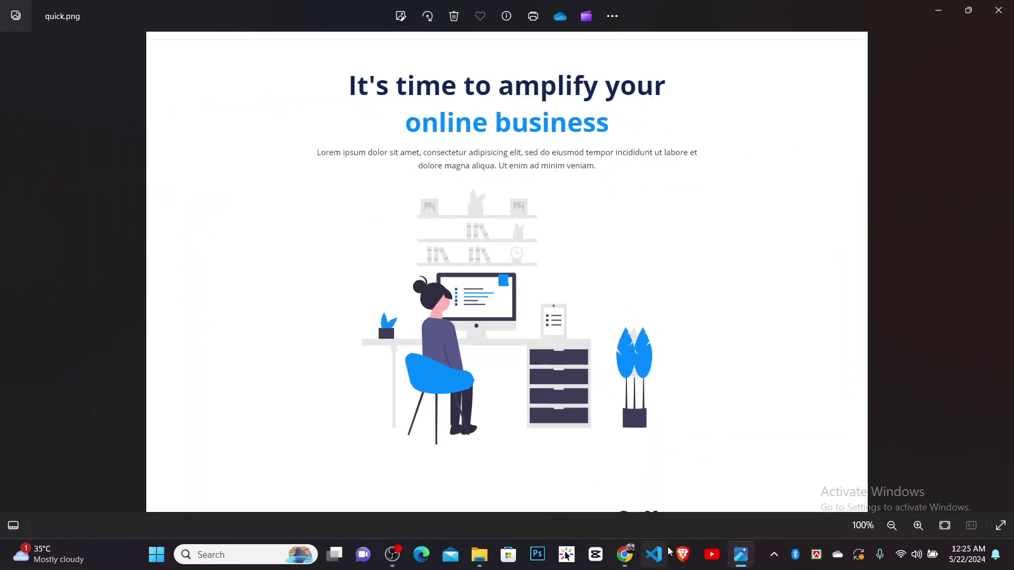
pyautogui.click(740, 561)
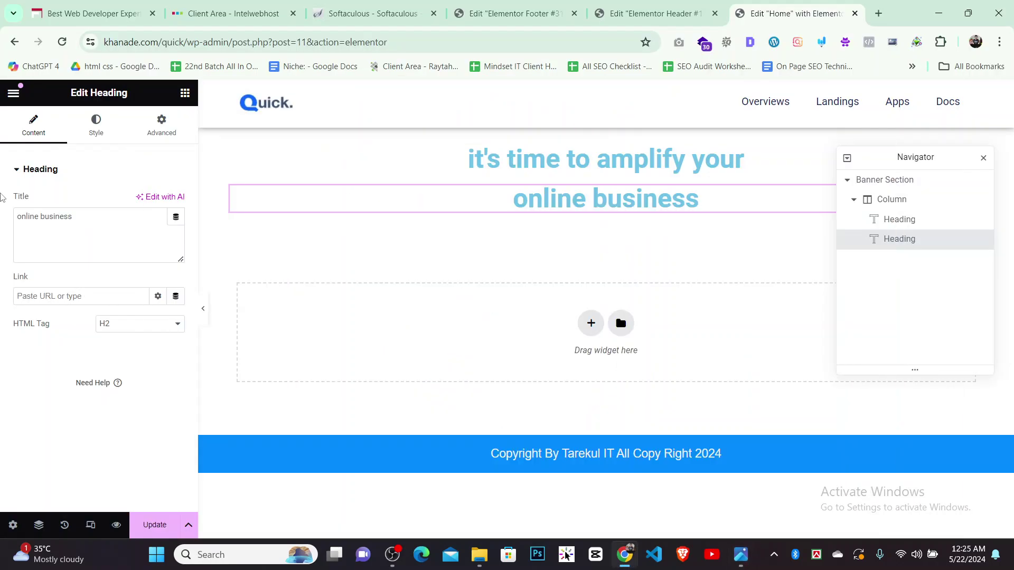
# Add a Text Editor widget below the "online business" heading and center its text, following quick.png
pyautogui.click(185, 93)
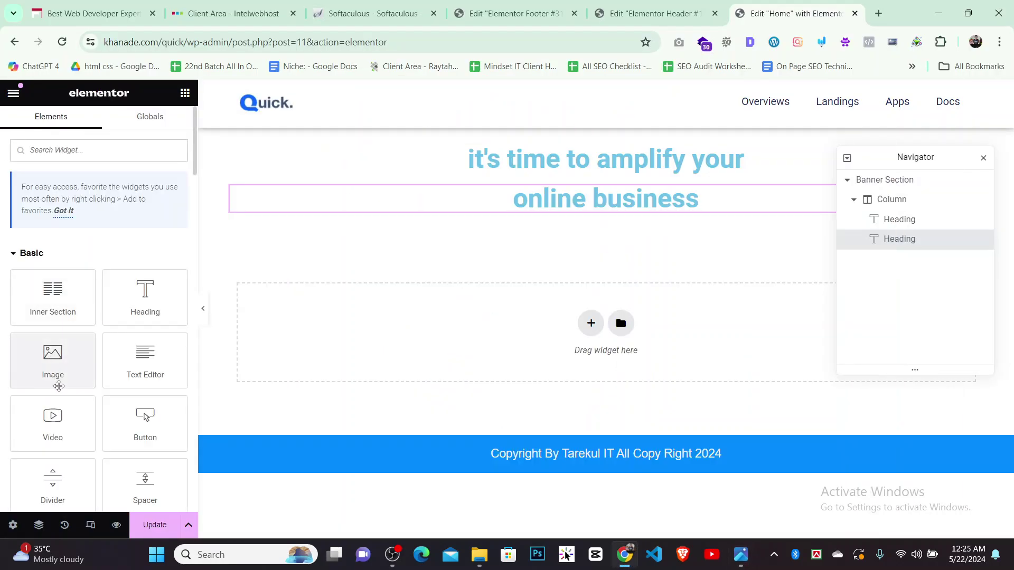
pyautogui.moveTo(151, 369); pyautogui.dragTo(632, 214)
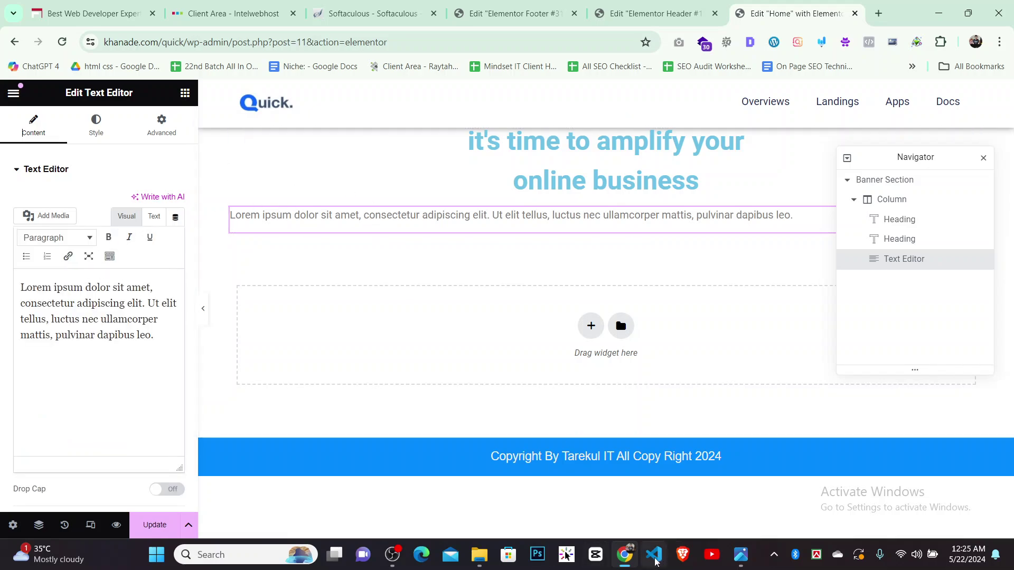
pyautogui.click(741, 562)
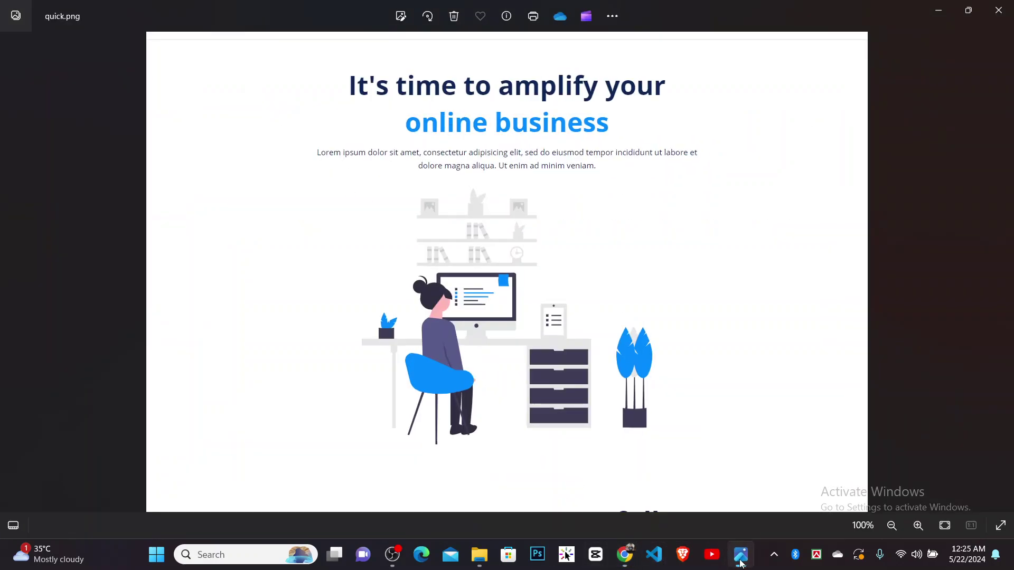
pyautogui.click(741, 562)
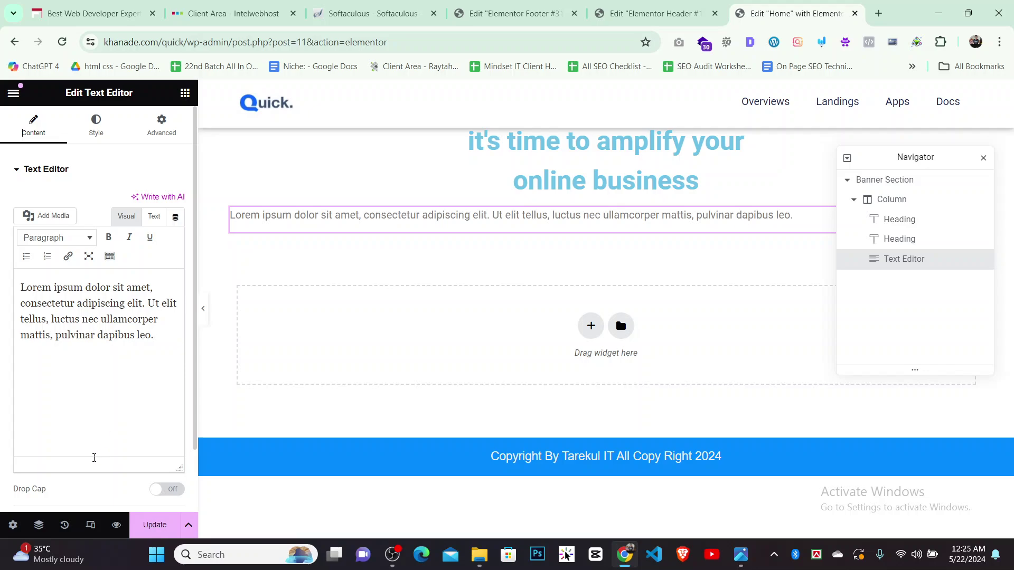
pyautogui.click(96, 126)
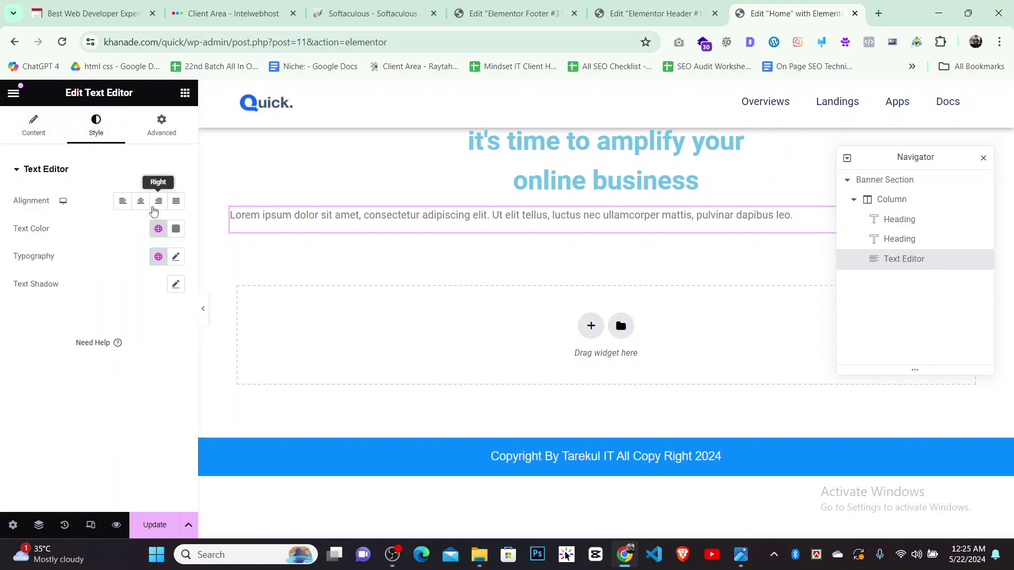
pyautogui.click(136, 204)
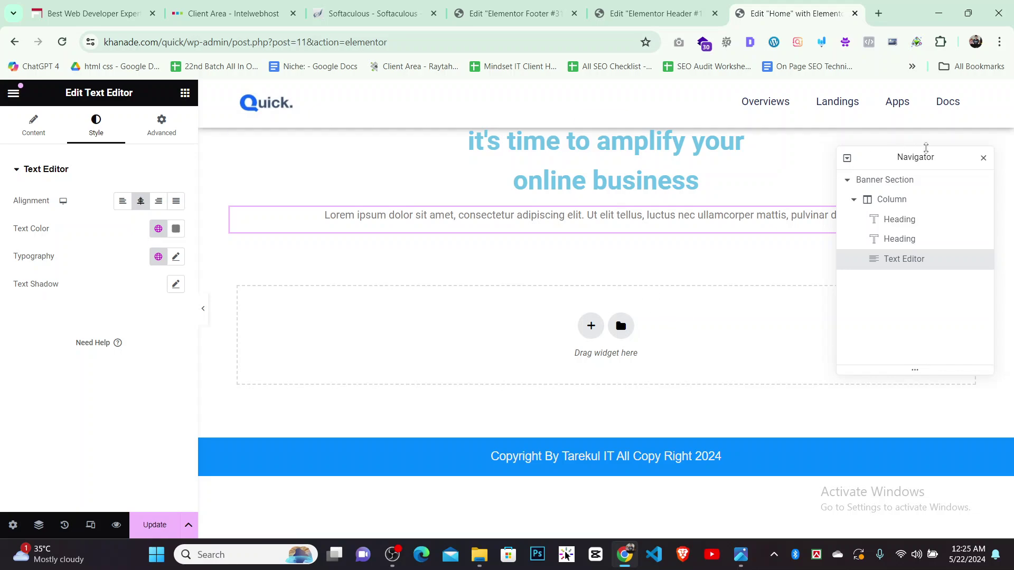
# Rename the Text Editor widget in the Banner Section's structure as "pragraph"
pyautogui.moveTo(932, 155); pyautogui.dragTo(877, 196)
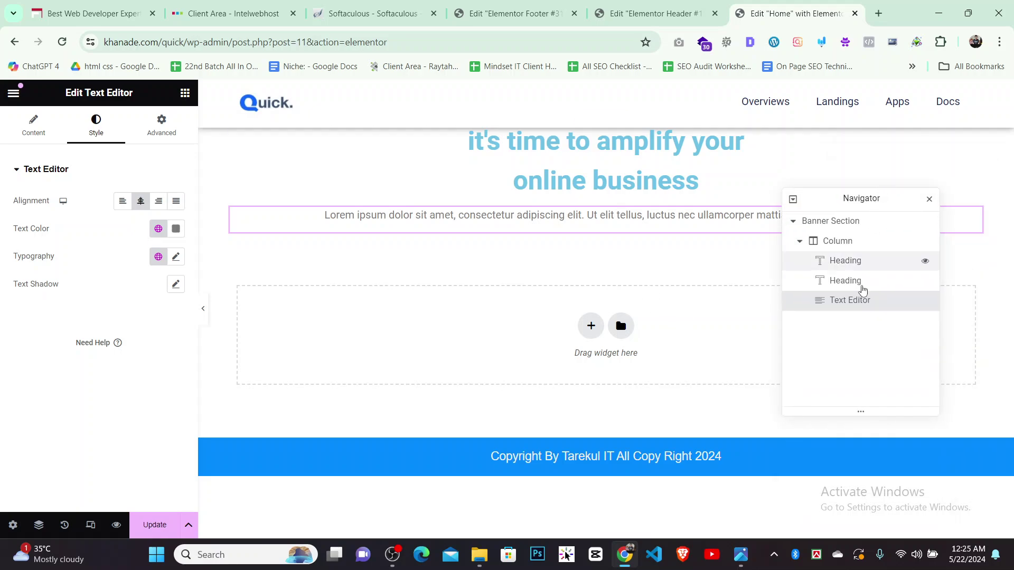
pyautogui.doubleClick(840, 308)
pyautogui.press('BackSpace')
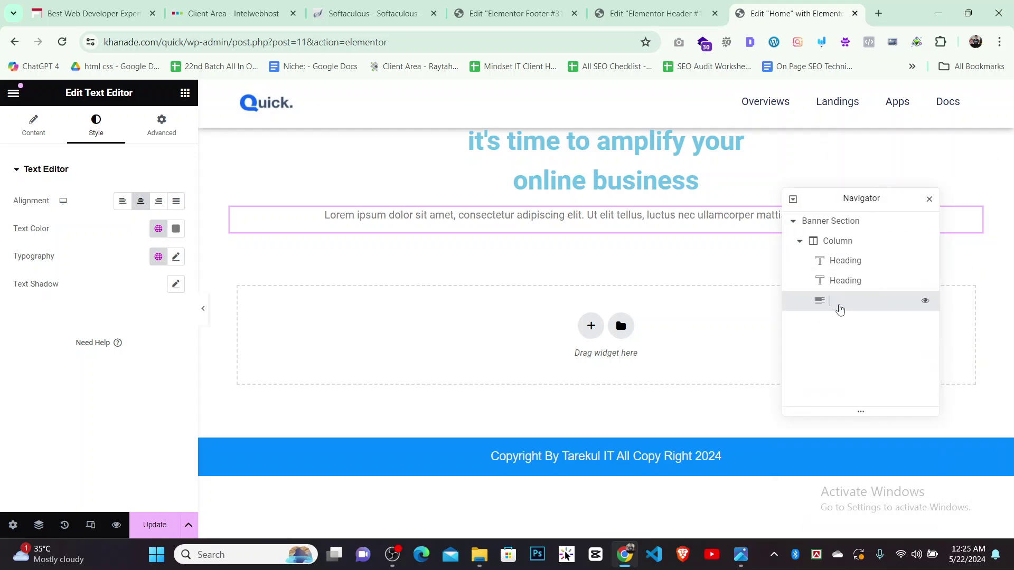
pyautogui.write('pragraph')
# Rename the "online business" heading as h2 and the "it's time to amplify your" heading as h1 in the page structure
pyautogui.click(856, 283)
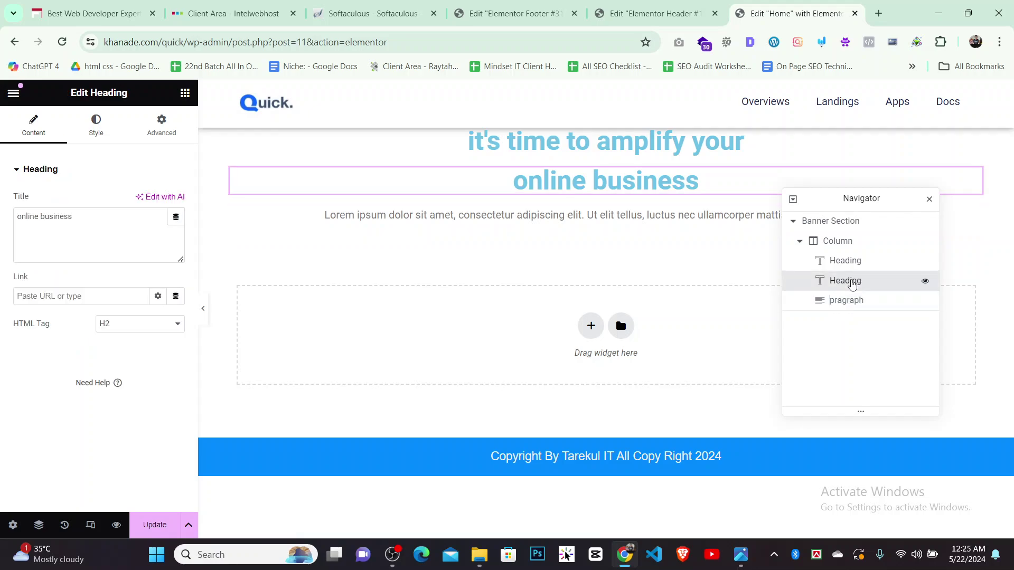
pyautogui.doubleClick(853, 283)
pyautogui.write('h2')
pyautogui.click(856, 264)
pyautogui.doubleClick(856, 265)
pyautogui.write('h1')
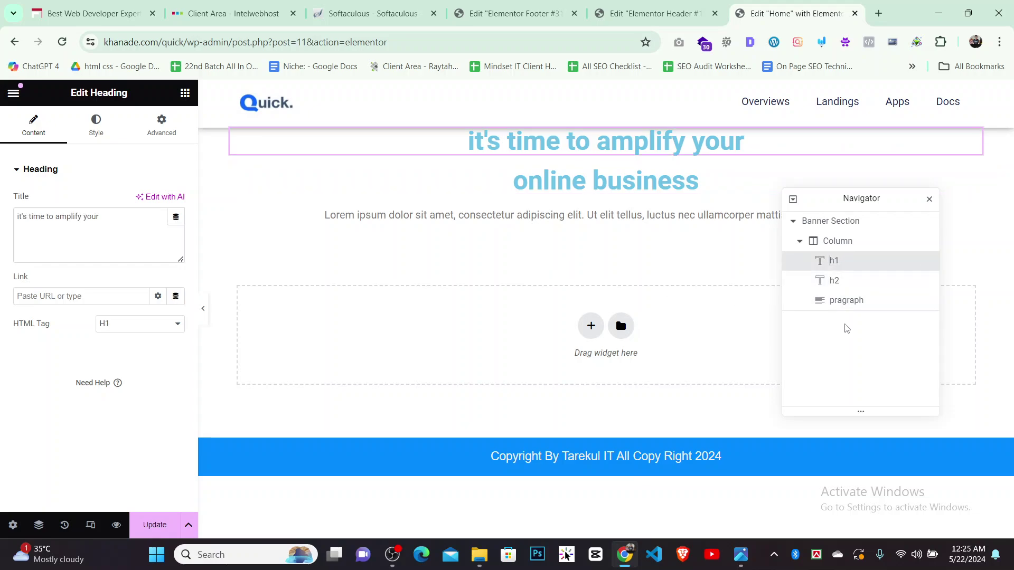
pyautogui.moveTo(858, 197); pyautogui.dragTo(938, 264)
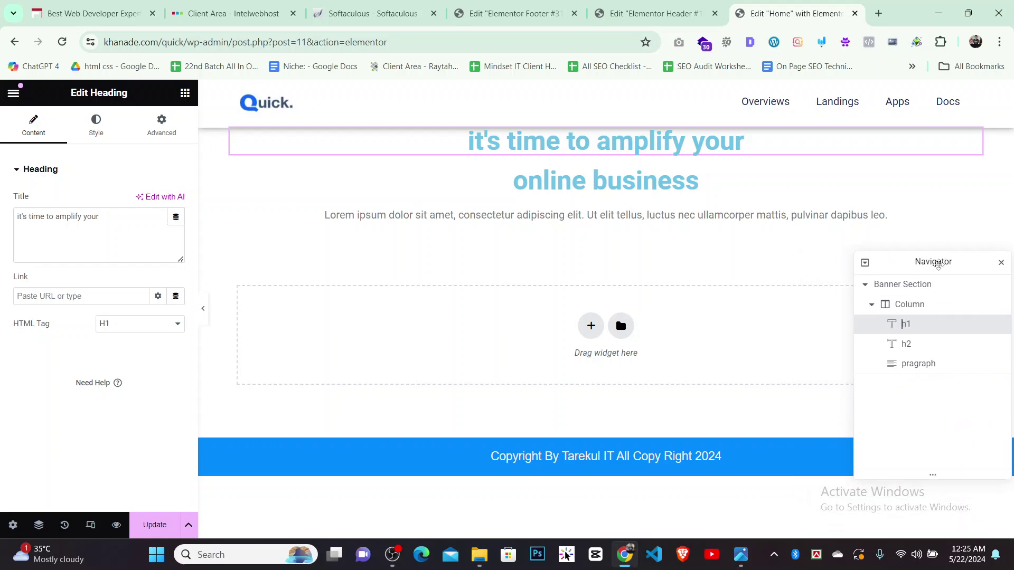
# Check the paragraph's line layout in quick.png and copy the Text Editor widget's entire placeholder text
pyautogui.click(742, 560)
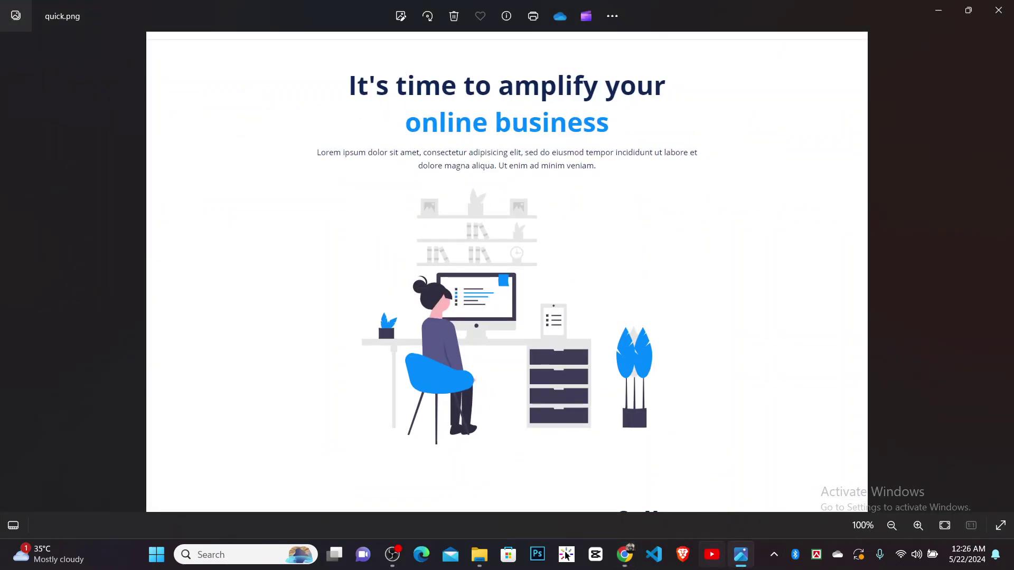
pyautogui.click(742, 555)
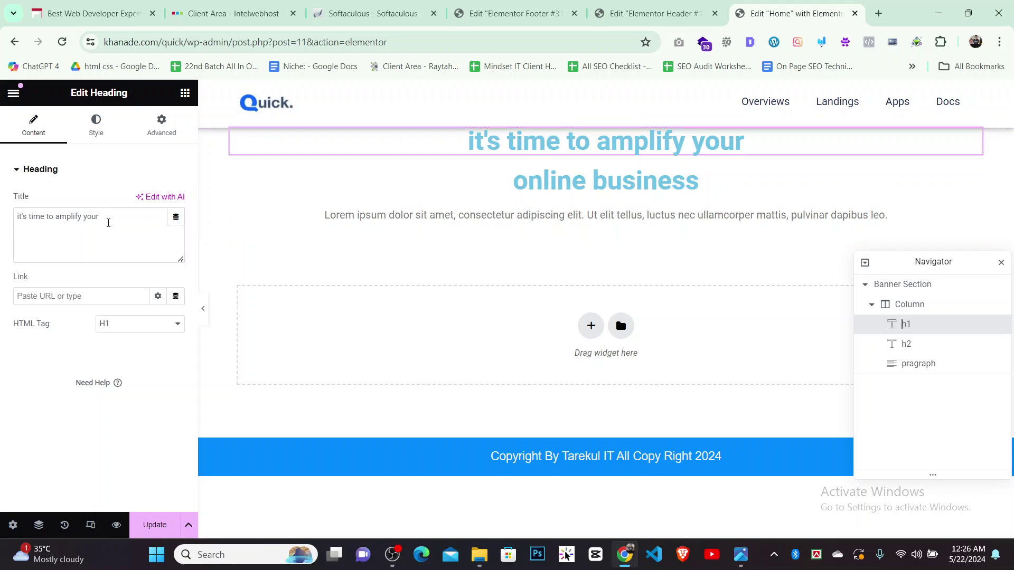
pyautogui.click(414, 224)
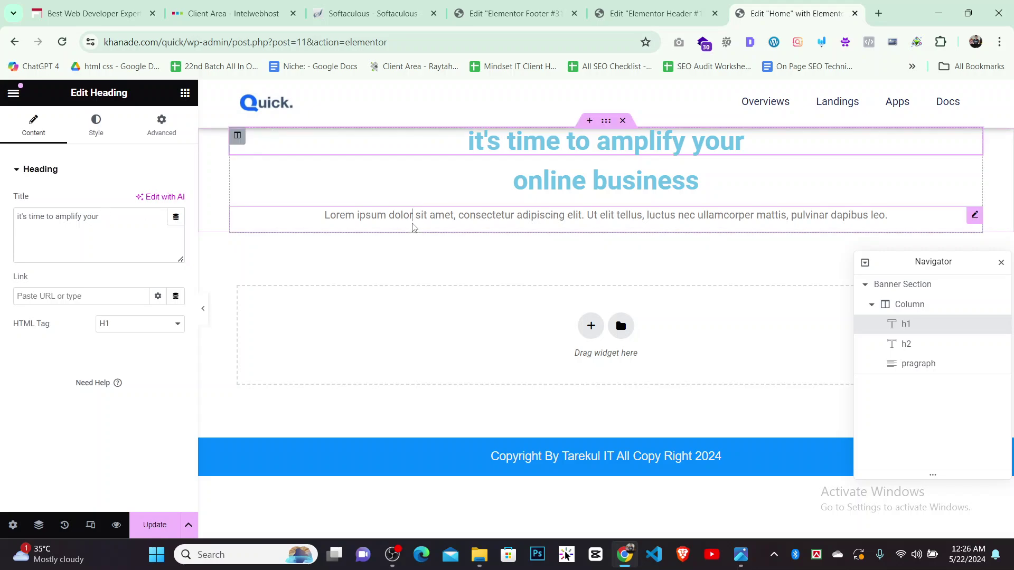
pyautogui.click(34, 133)
pyautogui.moveTo(152, 335); pyautogui.dragTo(1, 290)
pyautogui.hotkey('ctrl', 'c')
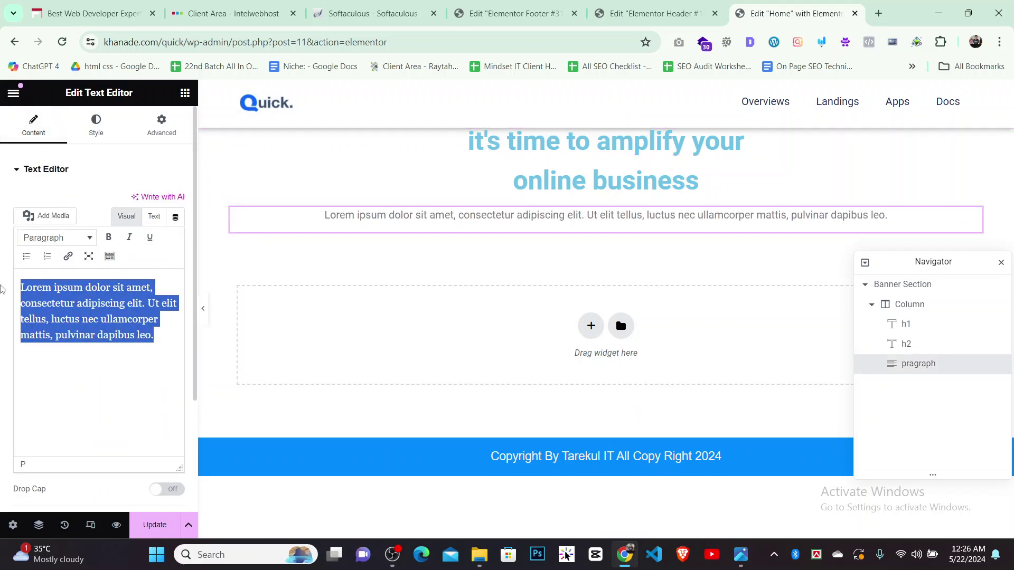
# Try to append a <br> tag to the end of the paragraph in the visual editor, and remove it again
pyautogui.click(169, 339)
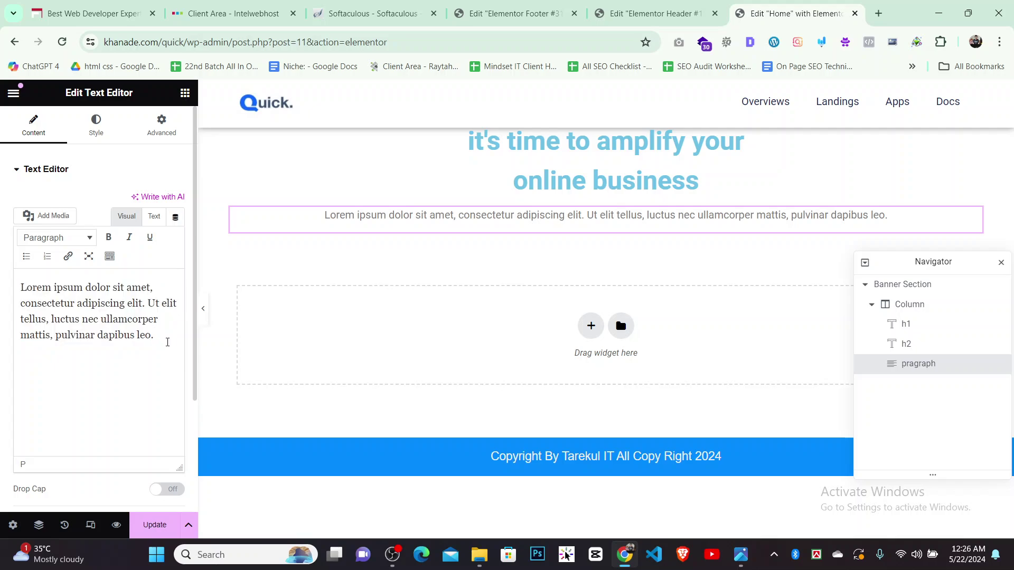
pyautogui.write('<>')
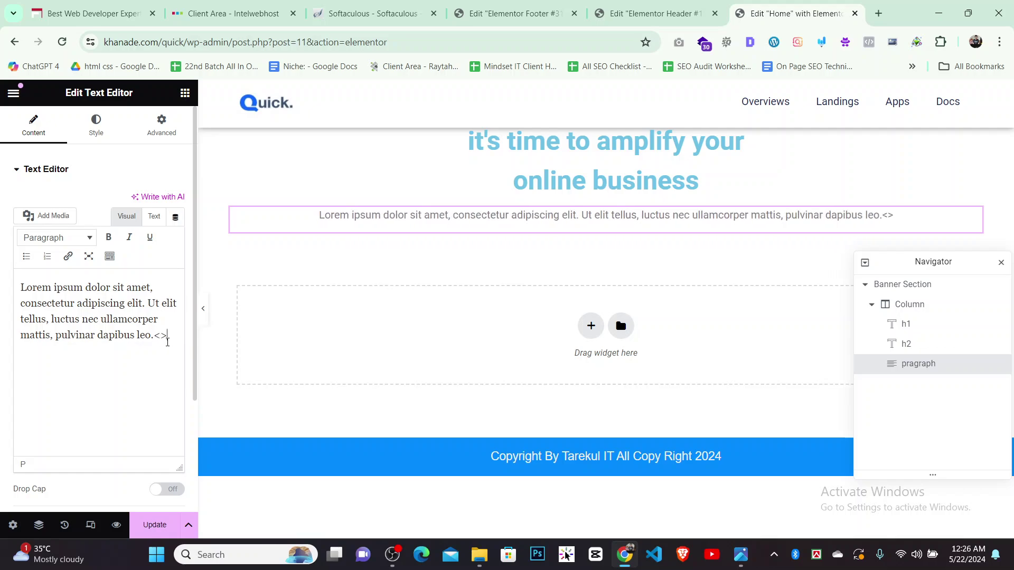
pyautogui.write('b')
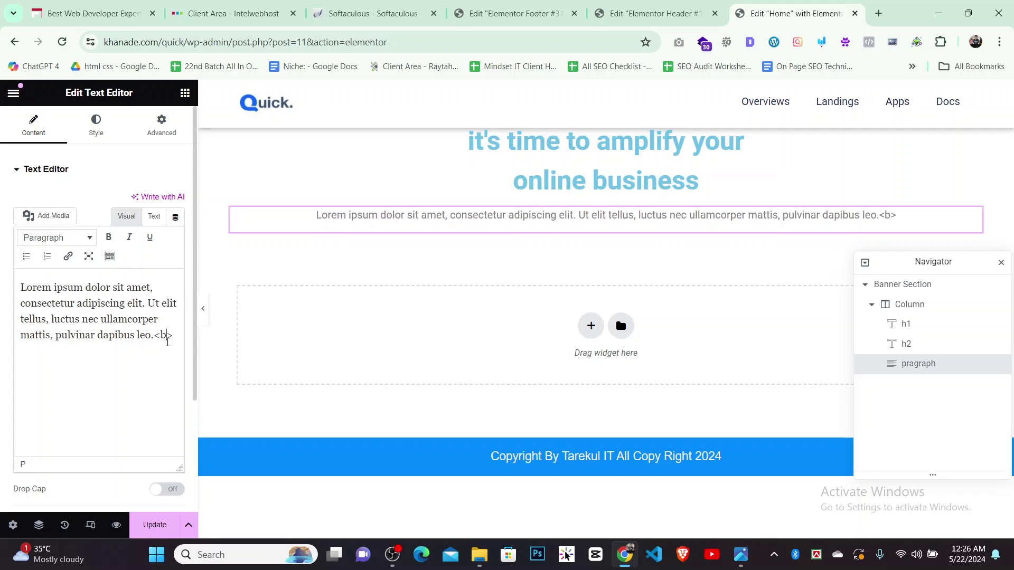
pyautogui.write('r')
pyautogui.press('Right')
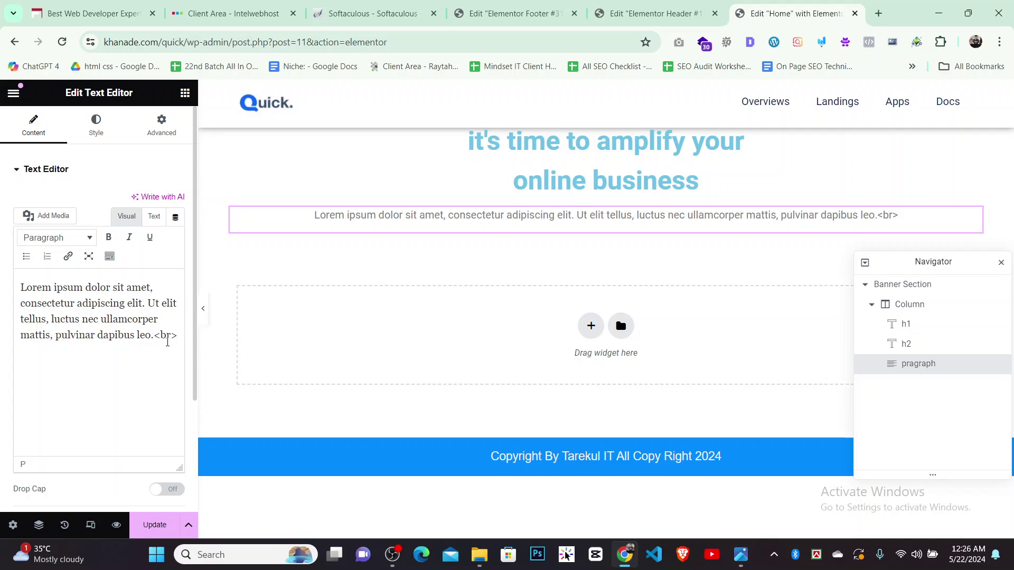
pyautogui.press('BackSpace')
pyautogui.press('BackSpace')
pyautogui.press('BackSpace')
pyautogui.press('BackSpace')
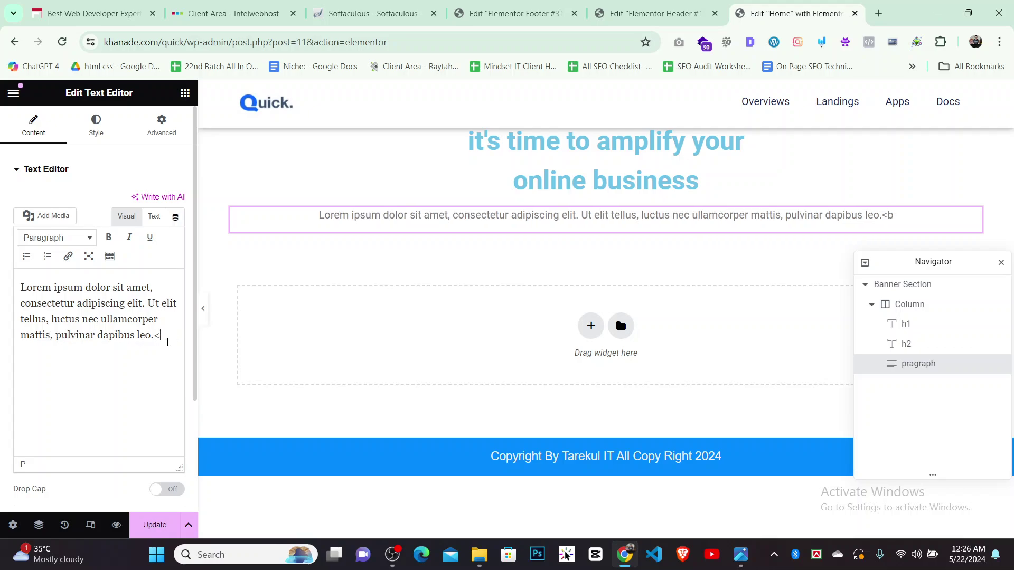
# Append a </br> tag to the paragraph's HTML source and paste the copied placeholder text after it as a second line
pyautogui.click(154, 217)
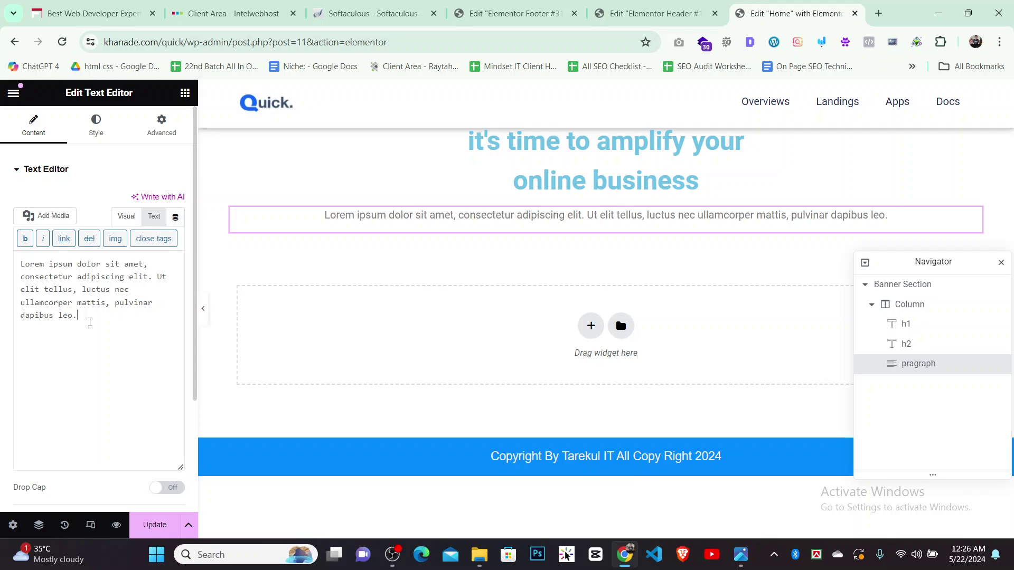
pyautogui.write('<>')
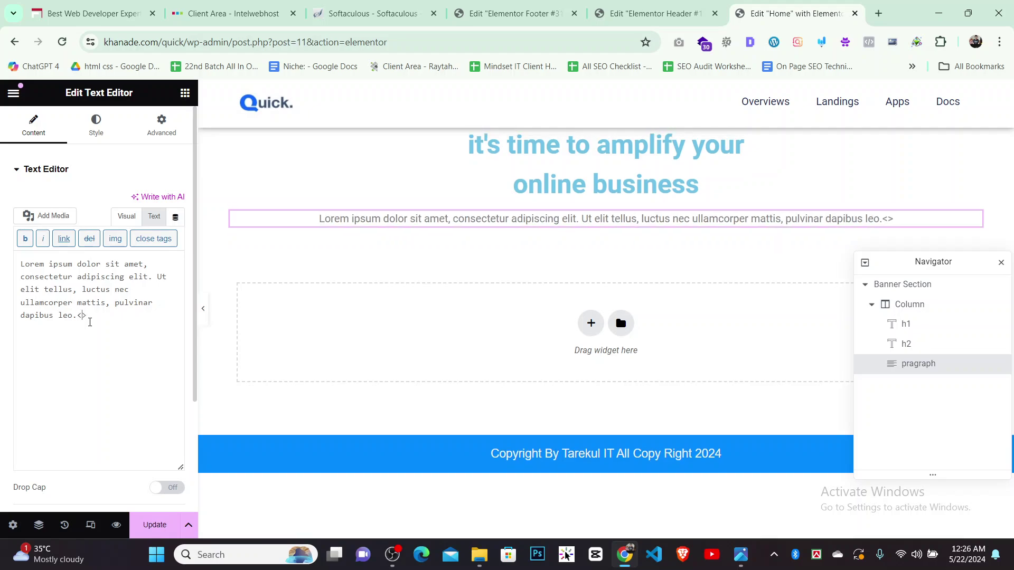
pyautogui.write('/br')
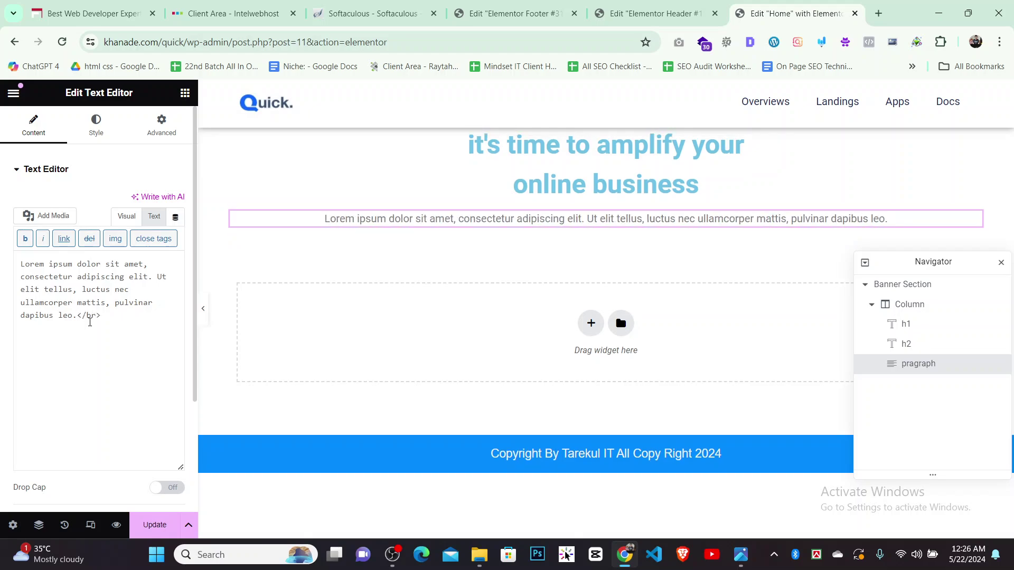
pyautogui.hotkey('ctrl', 'v')
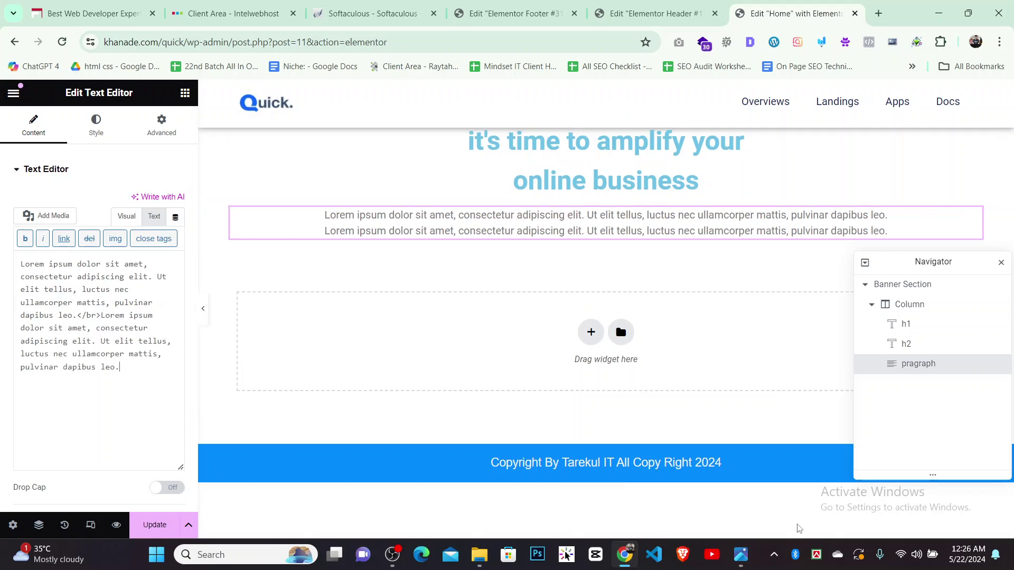
# Shorten the second line to "Lorem ipsum dolor sit amet, consectetur adipiscing elit." following quick.png
pyautogui.click(741, 554)
pyautogui.click(740, 555)
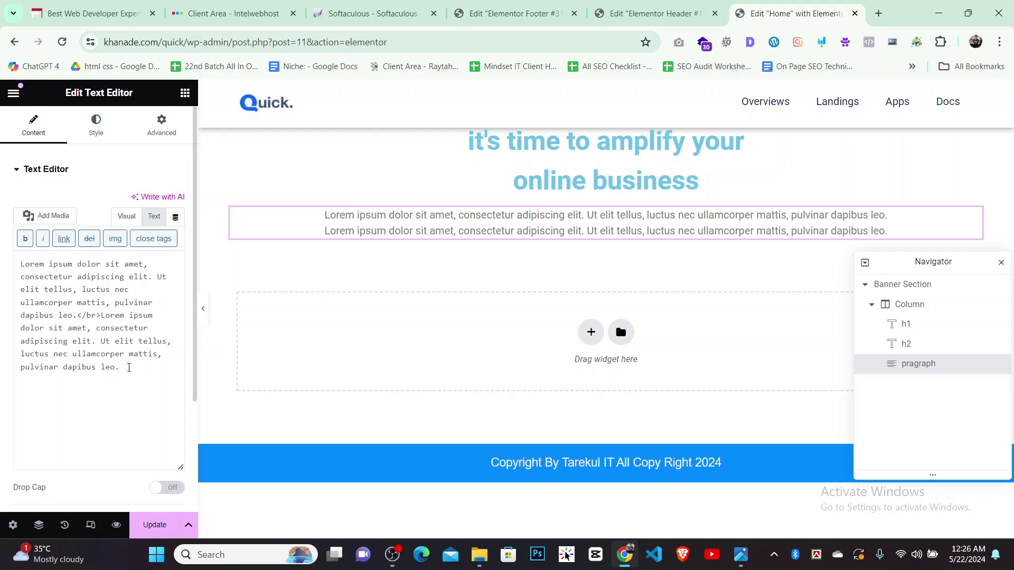
pyautogui.moveTo(123, 373); pyautogui.dragTo(96, 346)
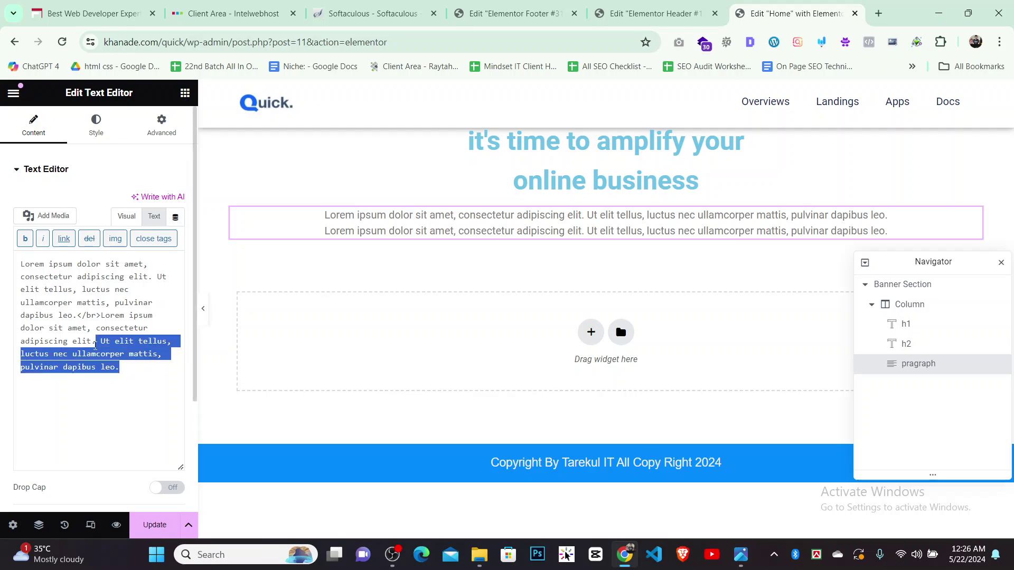
pyautogui.press('BackSpace')
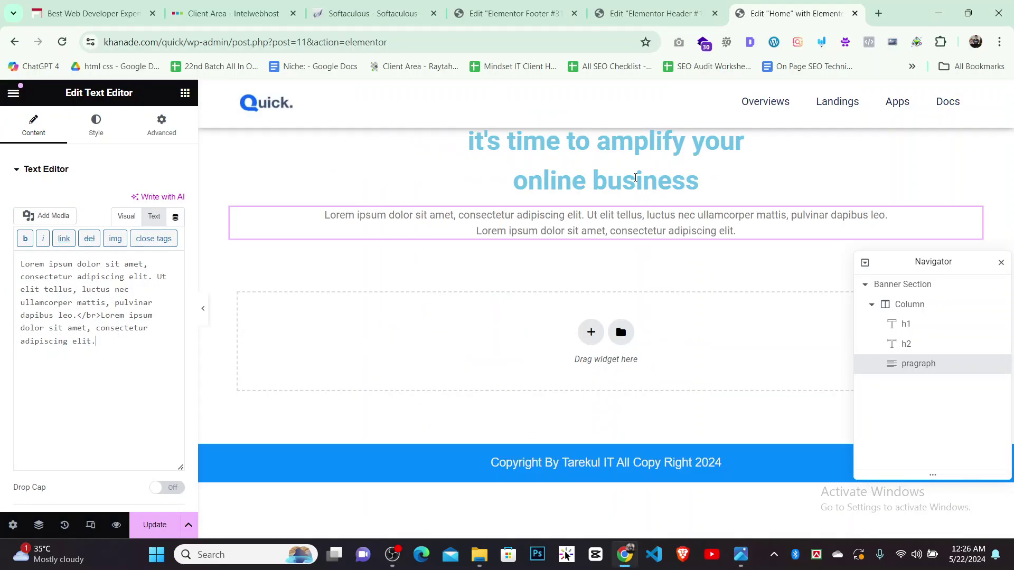
# Set the paragraph's text color to dark blue #032460, using the paragraph color in quick.png as reference
pyautogui.click(95, 126)
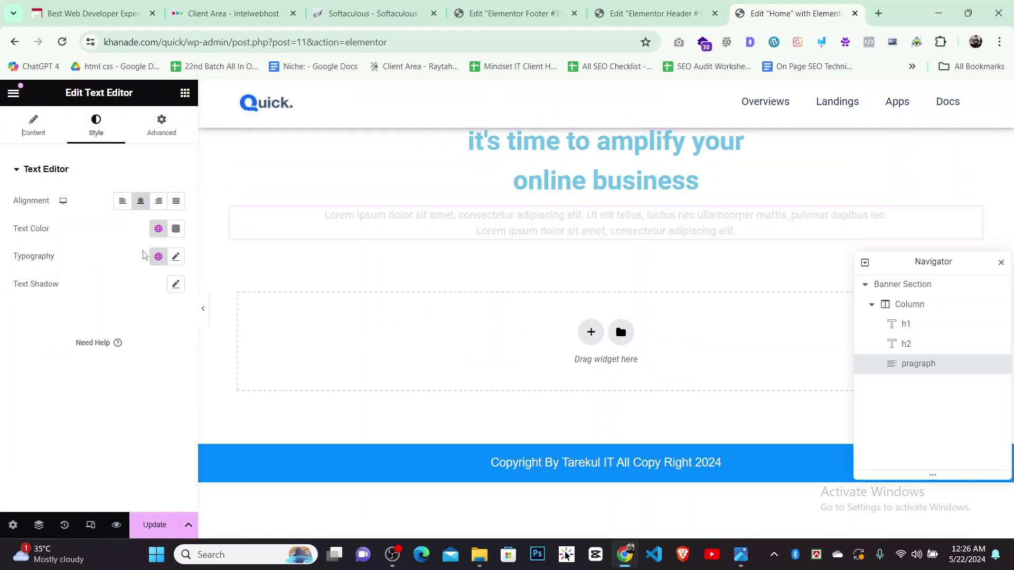
pyautogui.click(175, 228)
pyautogui.moveTo(125, 344)
pyautogui.mouseDown()
pyautogui.moveTo(97, 373)
pyautogui.moveTo(91, 350)
pyautogui.moveTo(87, 396)
pyautogui.mouseUp()
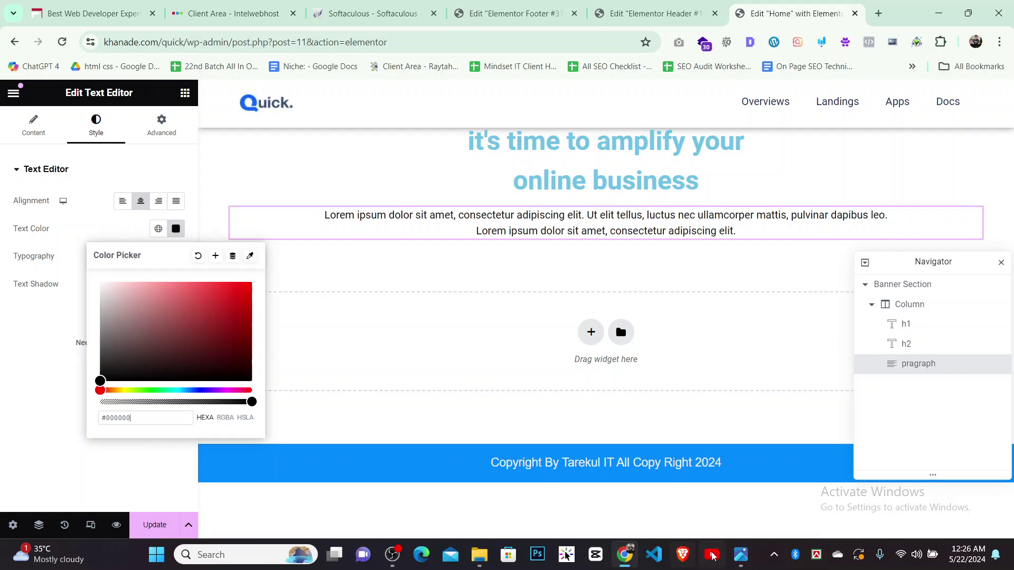
pyautogui.click(741, 555)
pyautogui.scroll(6, 526, 156)
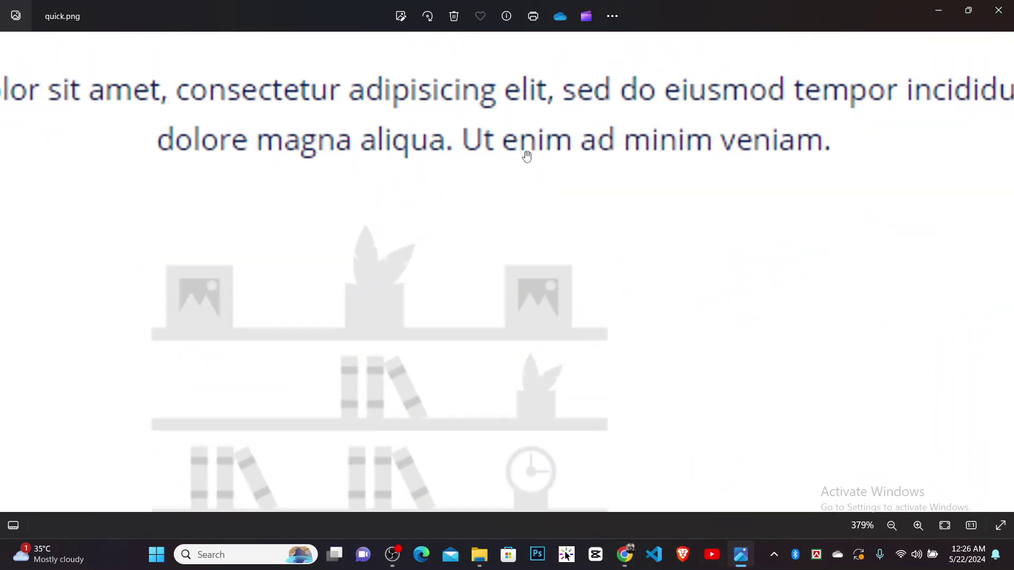
pyautogui.scroll(-6, 527, 156)
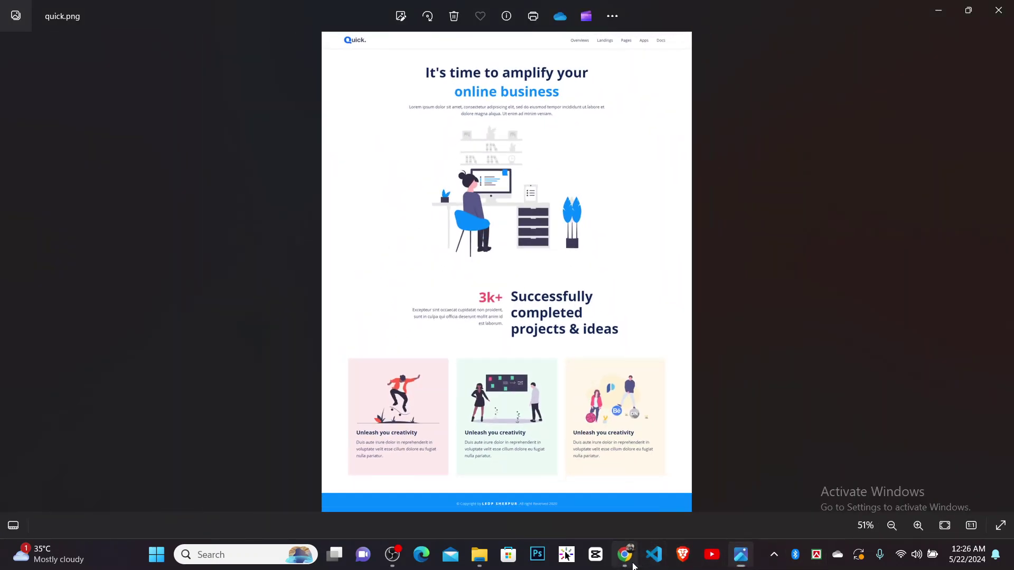
pyautogui.click(632, 563)
pyautogui.moveTo(175, 387)
pyautogui.mouseDown()
pyautogui.moveTo(203, 387)
pyautogui.moveTo(192, 389)
pyautogui.mouseUp()
pyautogui.click(223, 331)
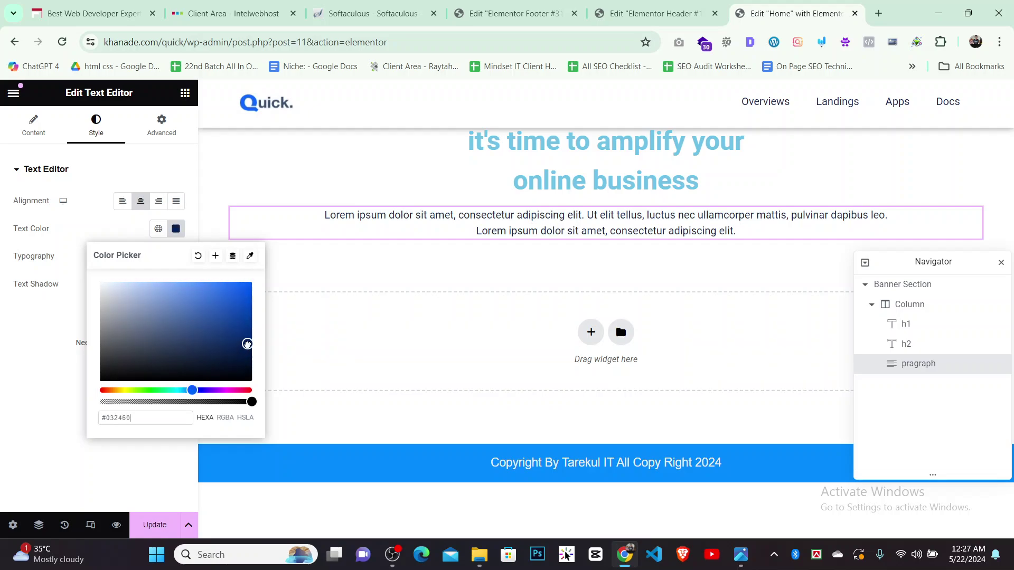
pyautogui.click(1, 350)
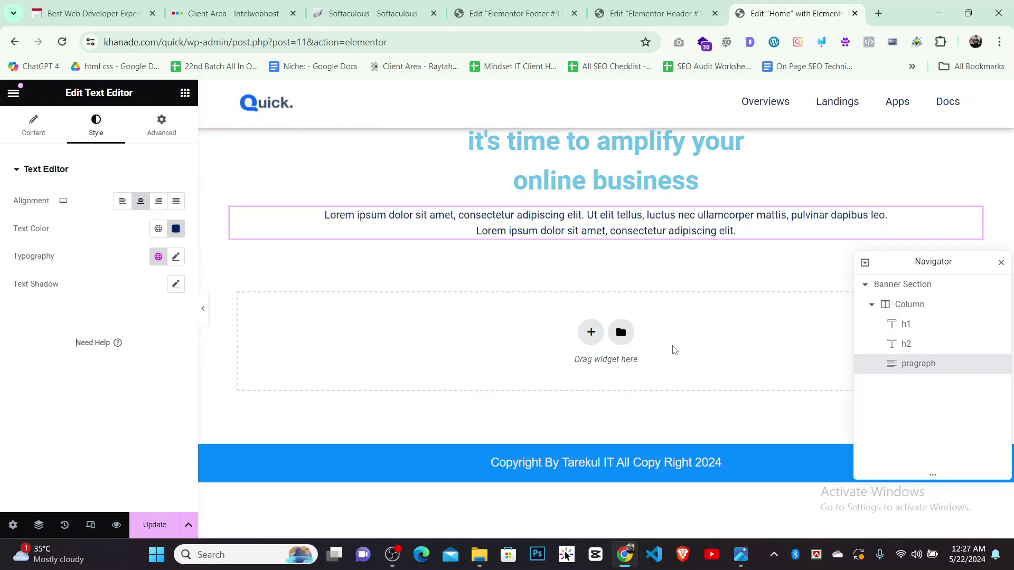
# Compare the hero section's headline and paragraph with the layout and colors in quick.png
pyautogui.click(741, 555)
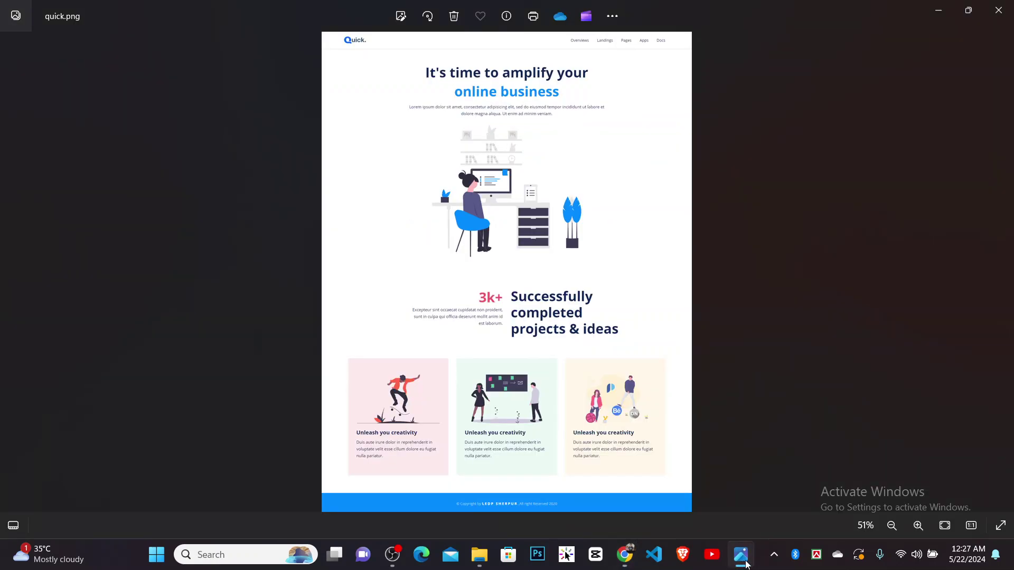
pyautogui.click(749, 562)
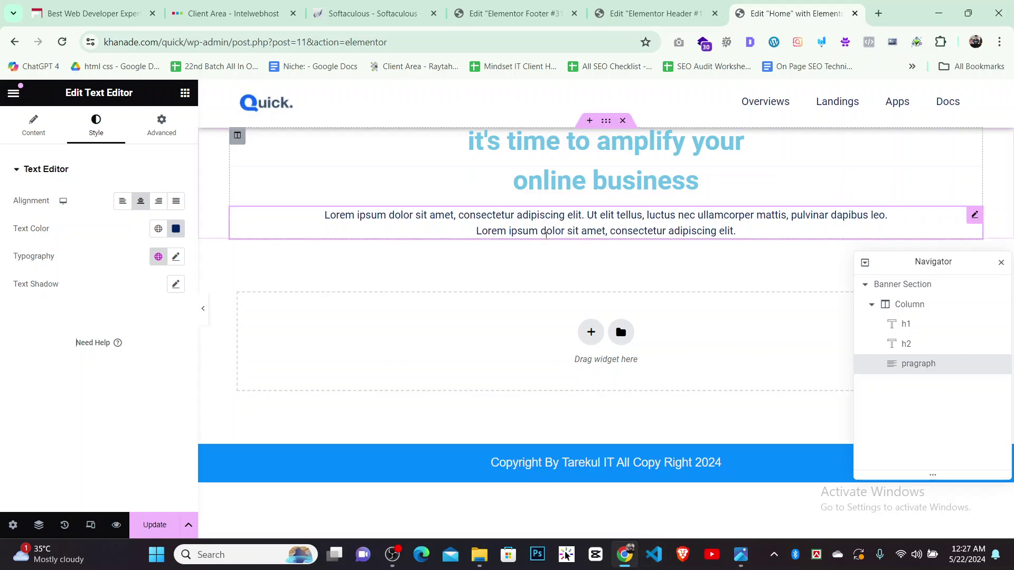
pyautogui.click(739, 553)
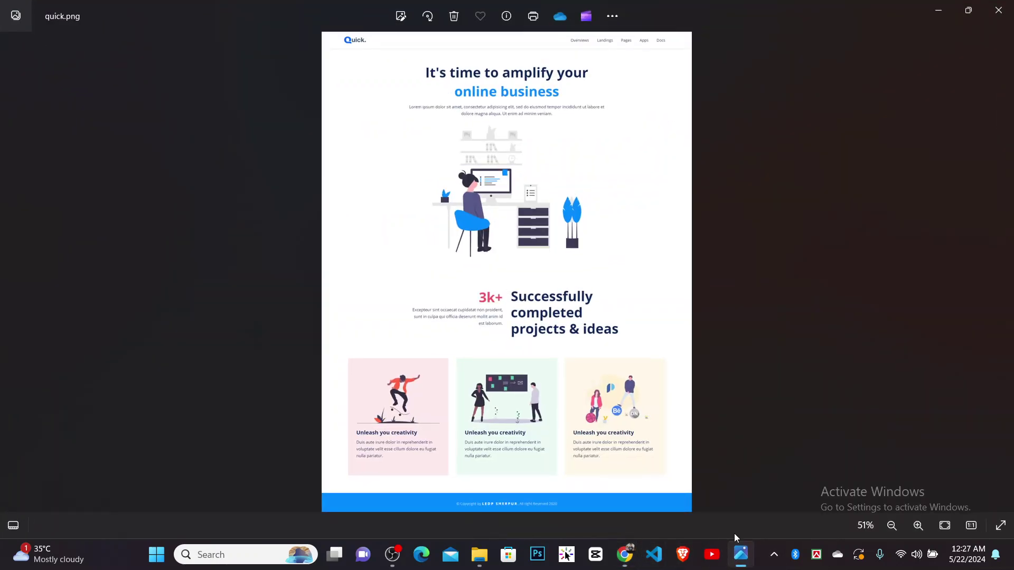
pyautogui.click(403, 561)
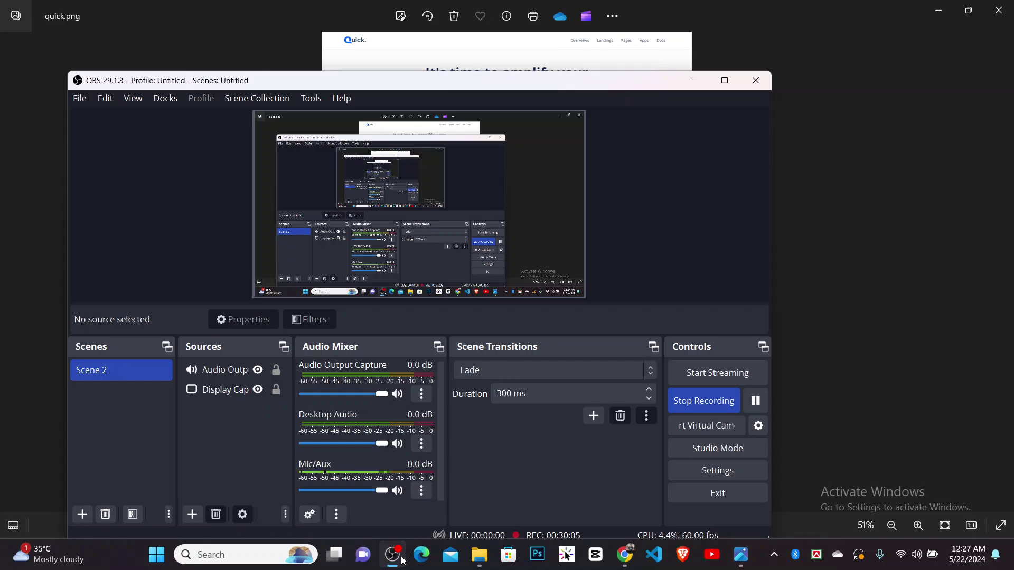
pyautogui.click(404, 560)
pyautogui.scroll(3, 562, 177)
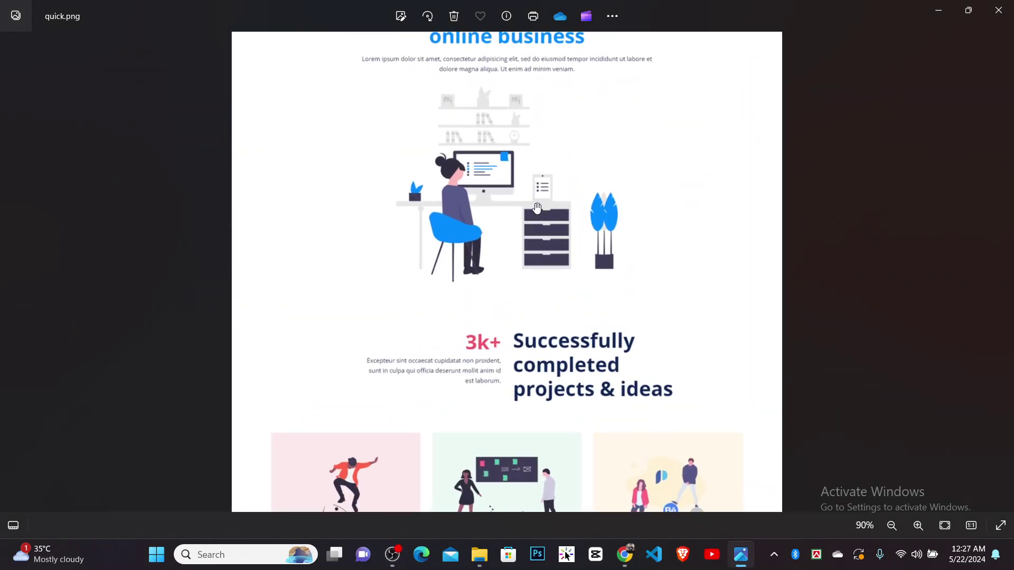
pyautogui.scroll(3, 561, 177)
pyautogui.scroll(2, 498, 196)
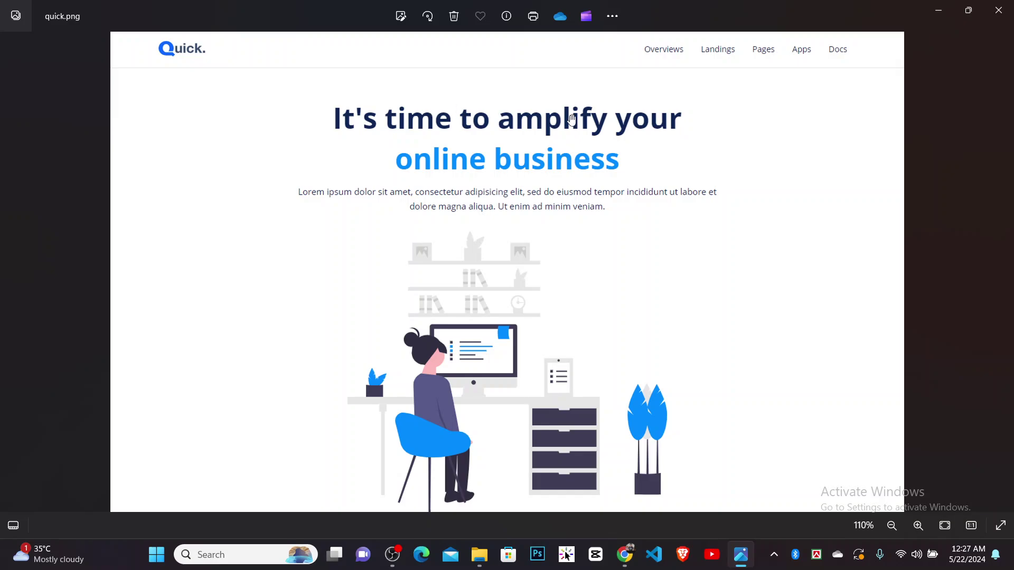
pyautogui.click(625, 554)
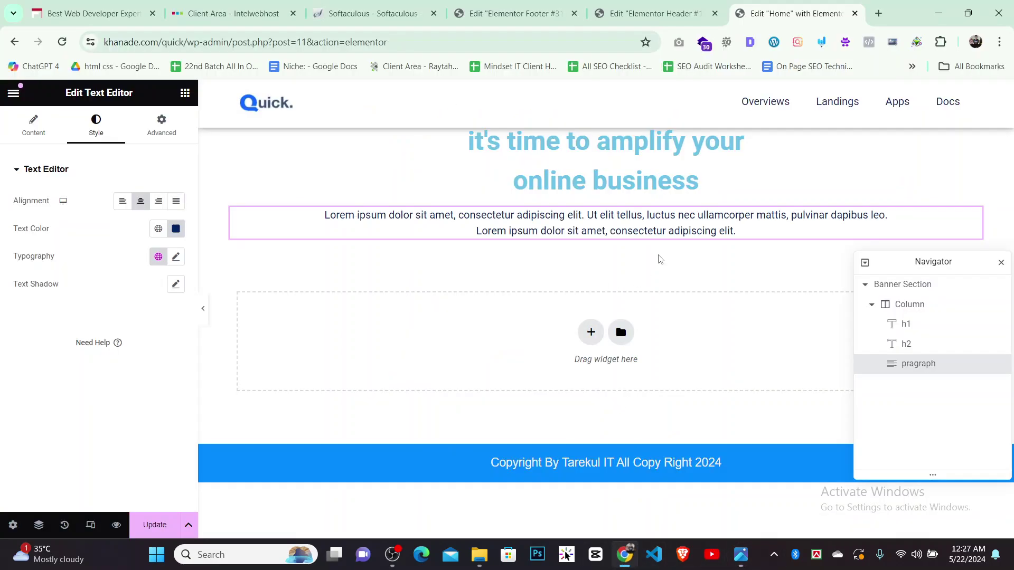
pyautogui.click(741, 555)
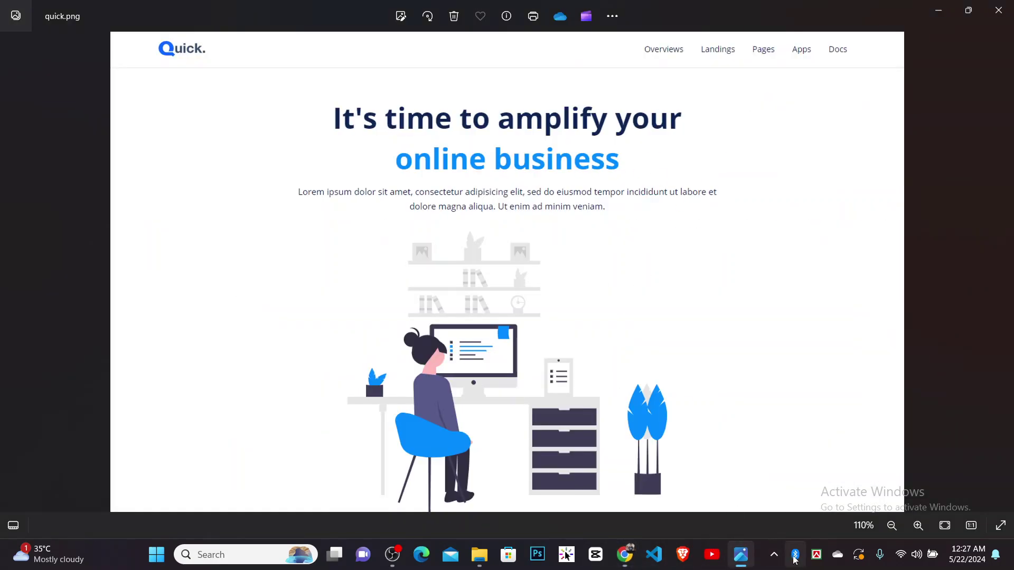
# Set the text color of the "it's time to amplify your" heading to #0F2656, sampling the matching headline color in quick.png
pyautogui.click(774, 554)
pyautogui.click(720, 514)
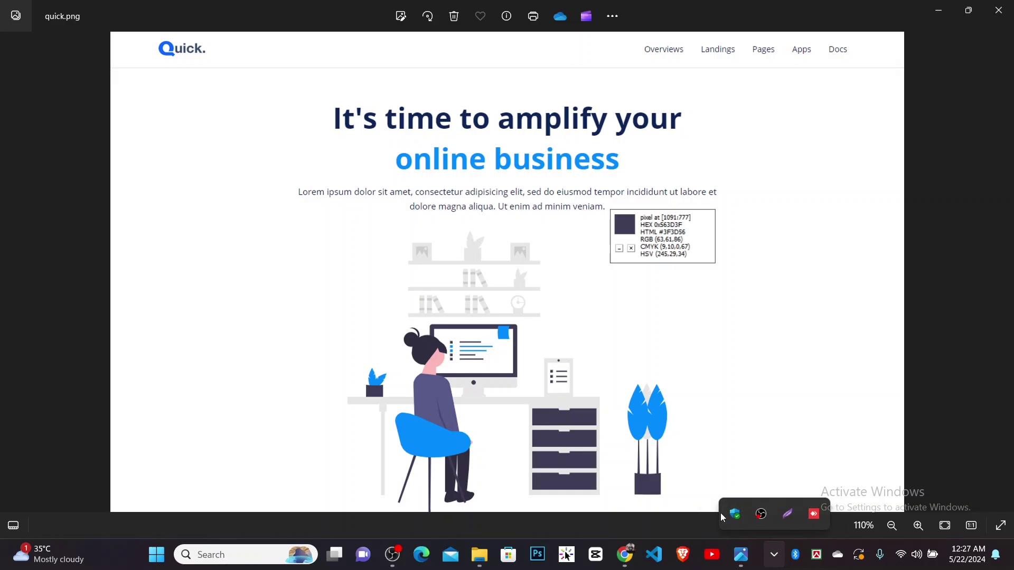
pyautogui.scroll(5, 580, 203)
pyautogui.scroll(5, 583, 207)
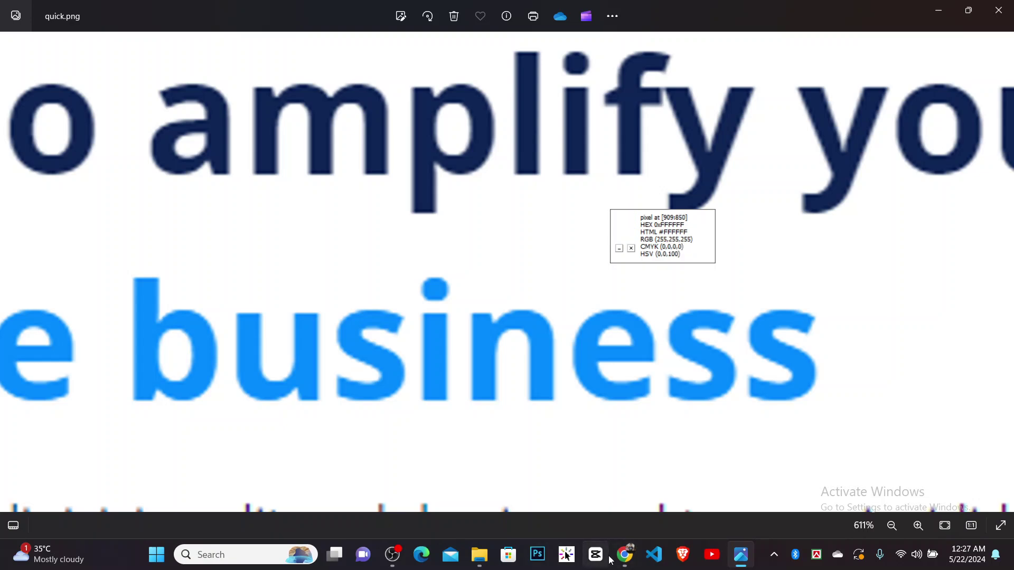
pyautogui.click(625, 555)
pyautogui.click(554, 134)
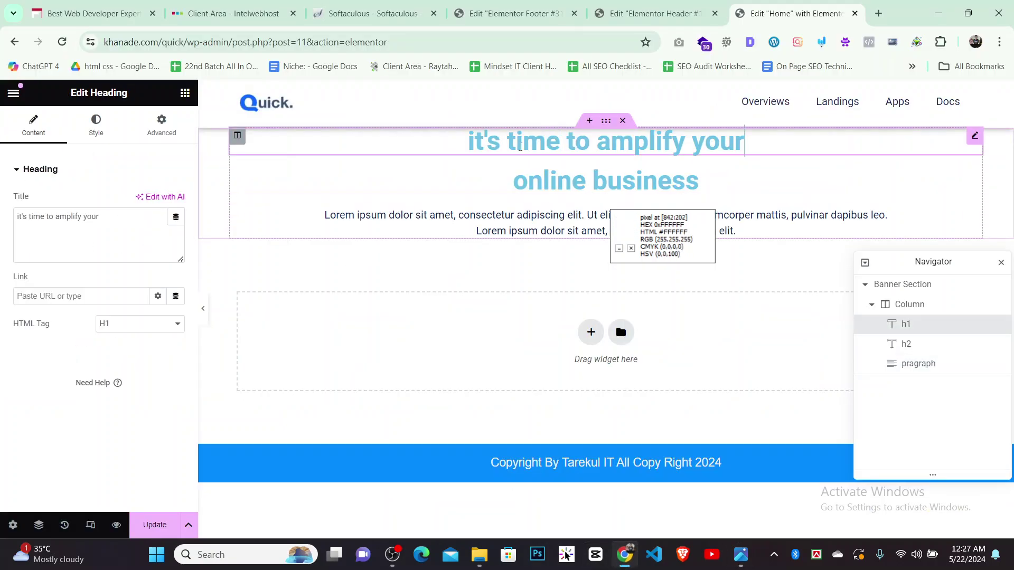
pyautogui.click(102, 123)
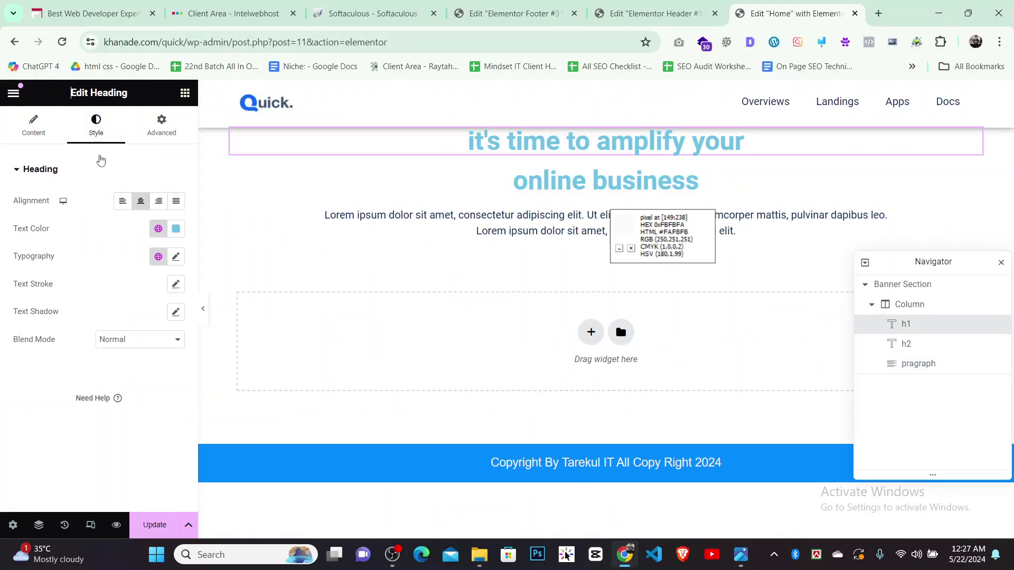
pyautogui.click(175, 229)
pyautogui.write('0F2656')
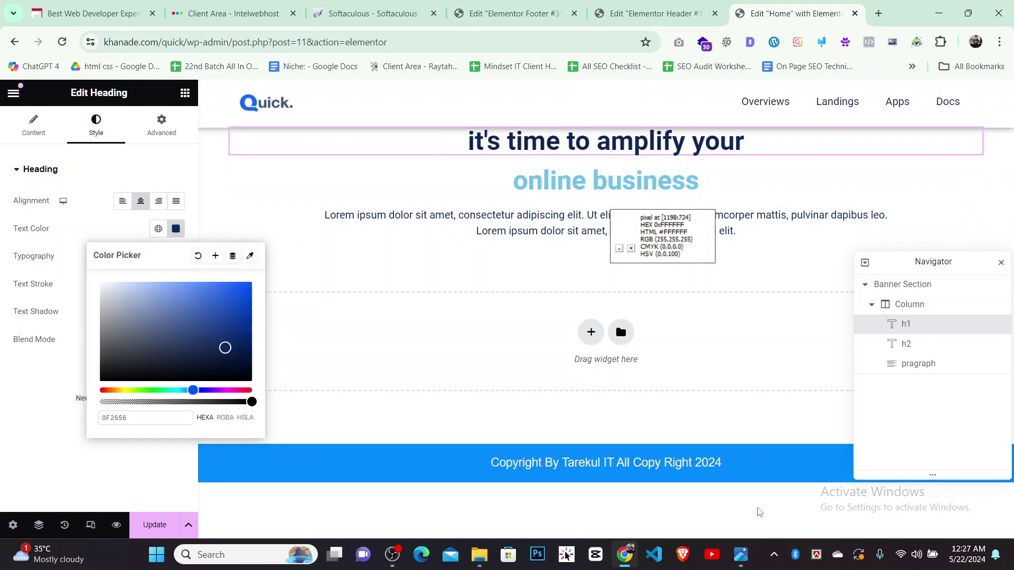
# Set the text color of the "online business" heading to #0085FF, sampling the blue headline in quick.png
pyautogui.click(741, 554)
pyautogui.scroll(-4, 176, 283)
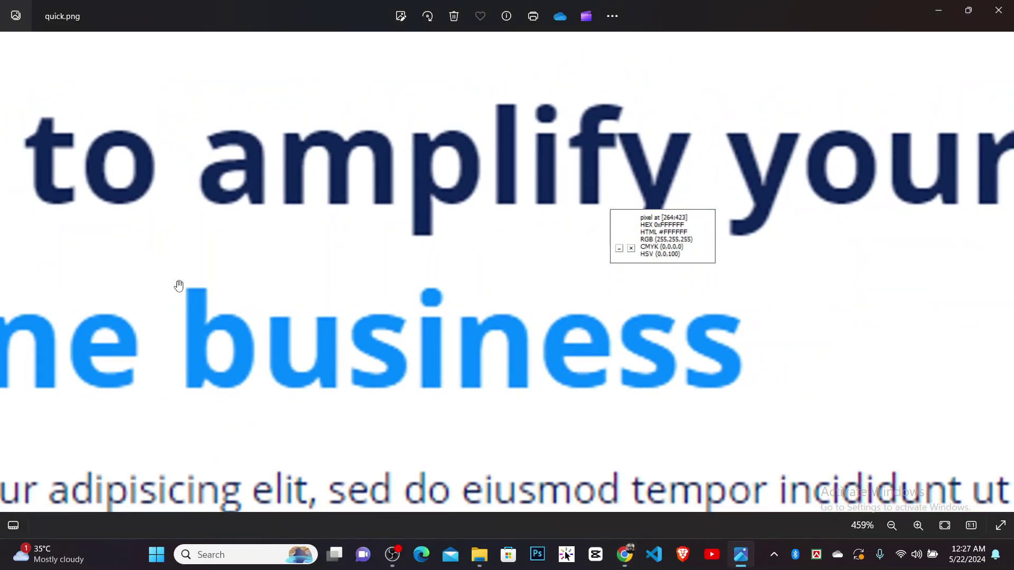
pyautogui.scroll(5, 284, 315)
pyautogui.scroll(2, 284, 316)
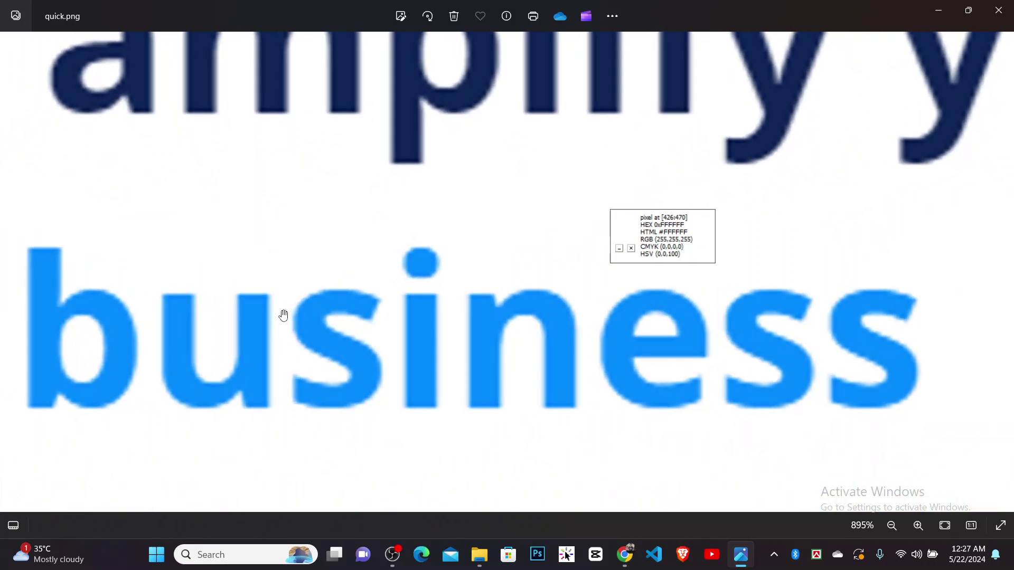
pyautogui.scroll(3, 258, 356)
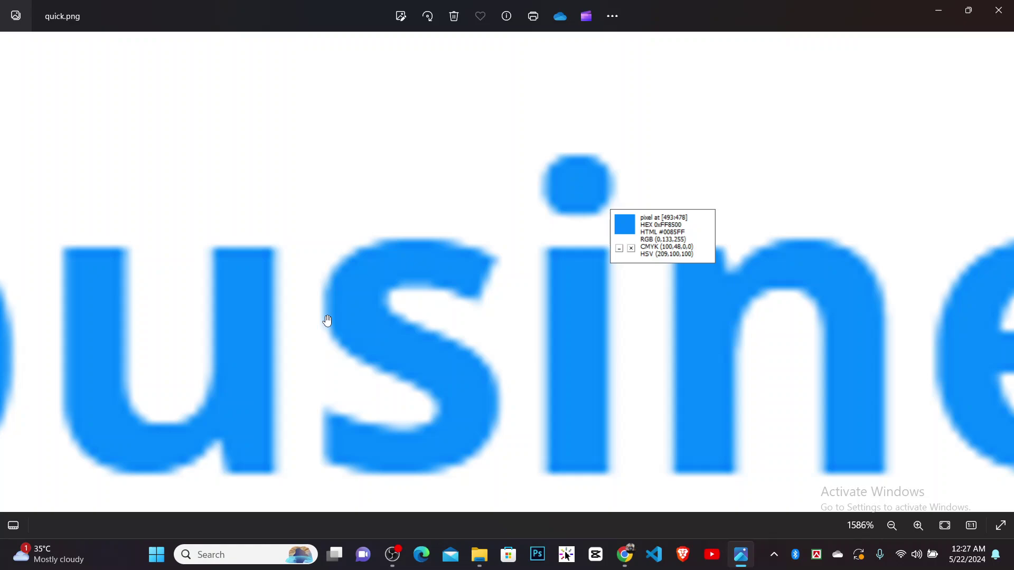
pyautogui.click(625, 554)
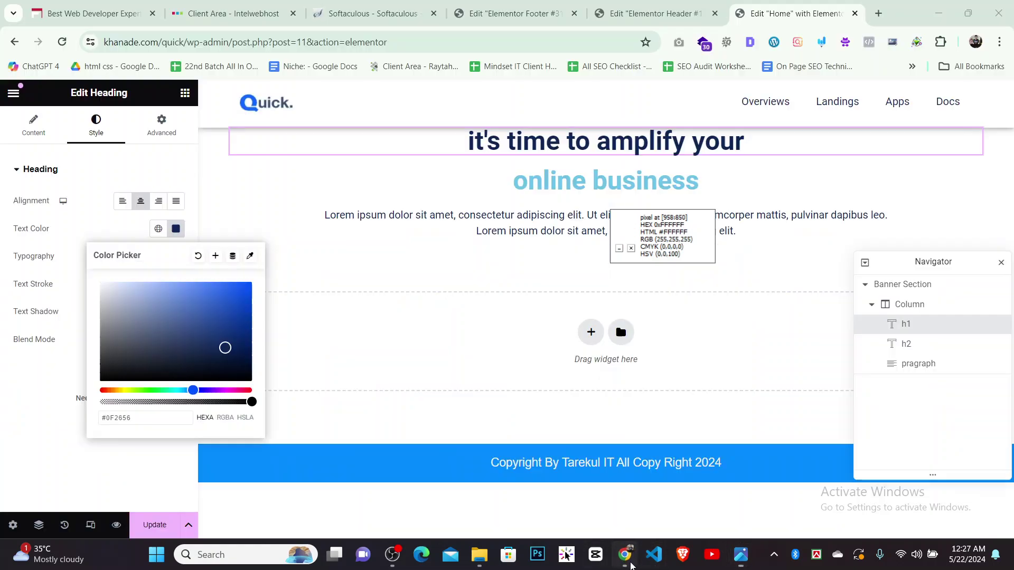
pyautogui.click(564, 193)
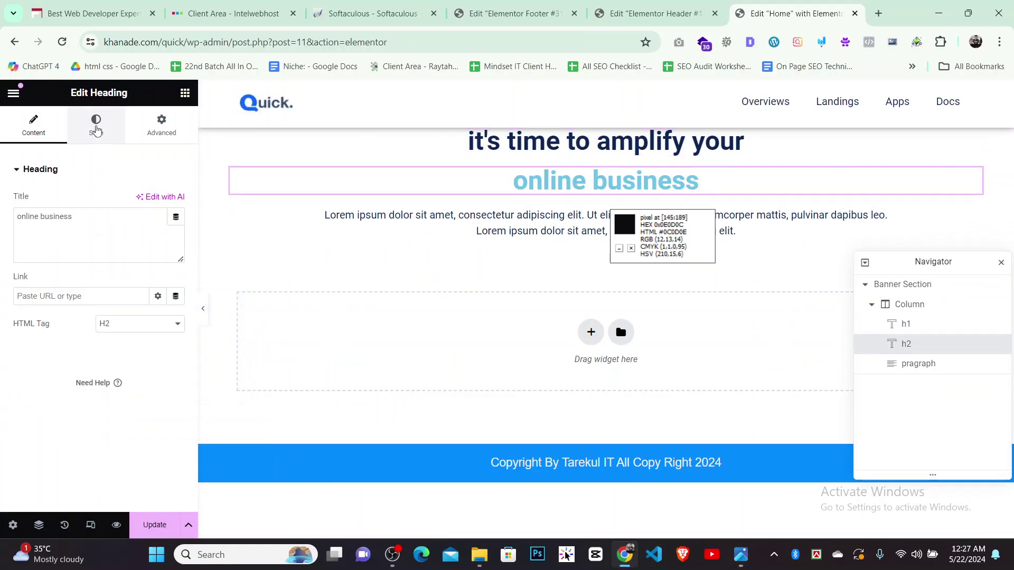
pyautogui.click(96, 125)
pyautogui.click(176, 228)
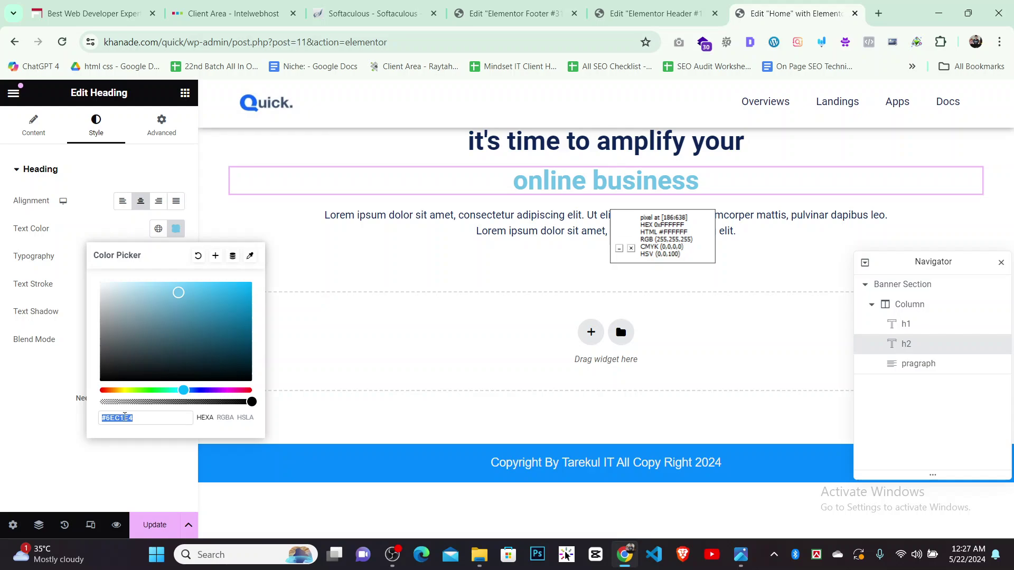
pyautogui.write('0085FF')
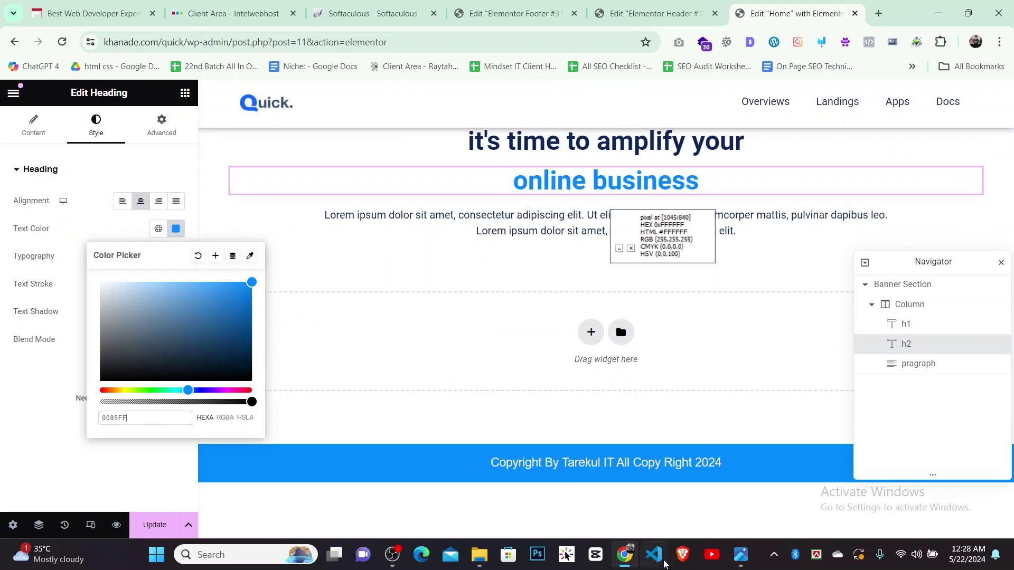
# Check the design in quick.png, update the page with the new heading colors, and bring up the widget list
pyautogui.click(632, 561)
pyautogui.scroll(-10, 568, 288)
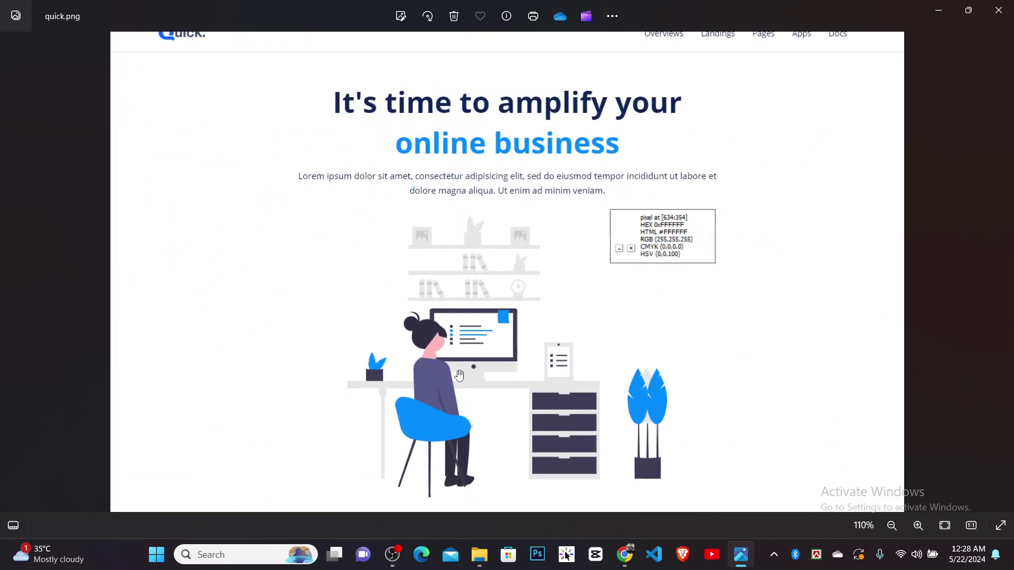
pyautogui.scroll(-2, 459, 375)
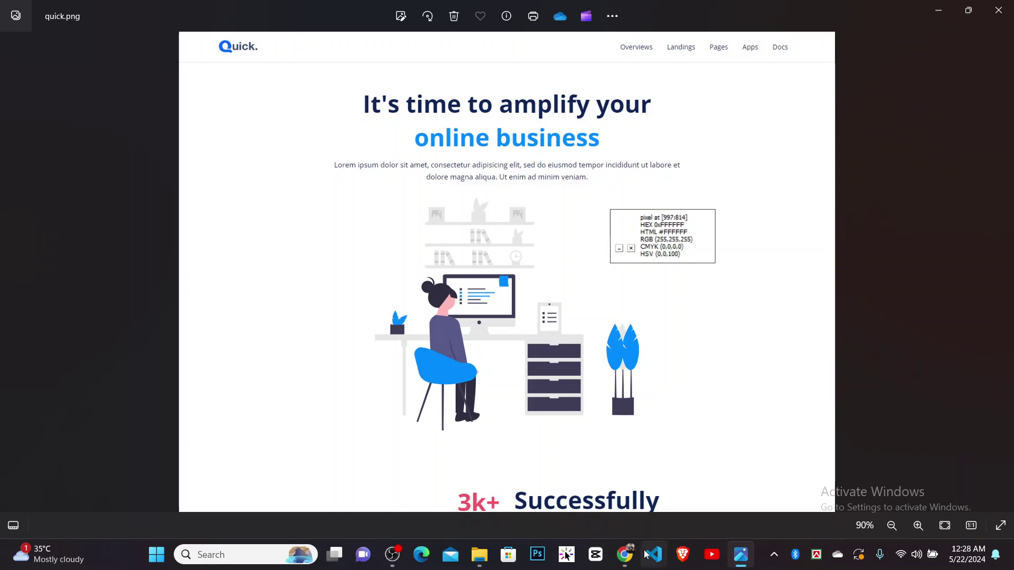
pyautogui.click(622, 566)
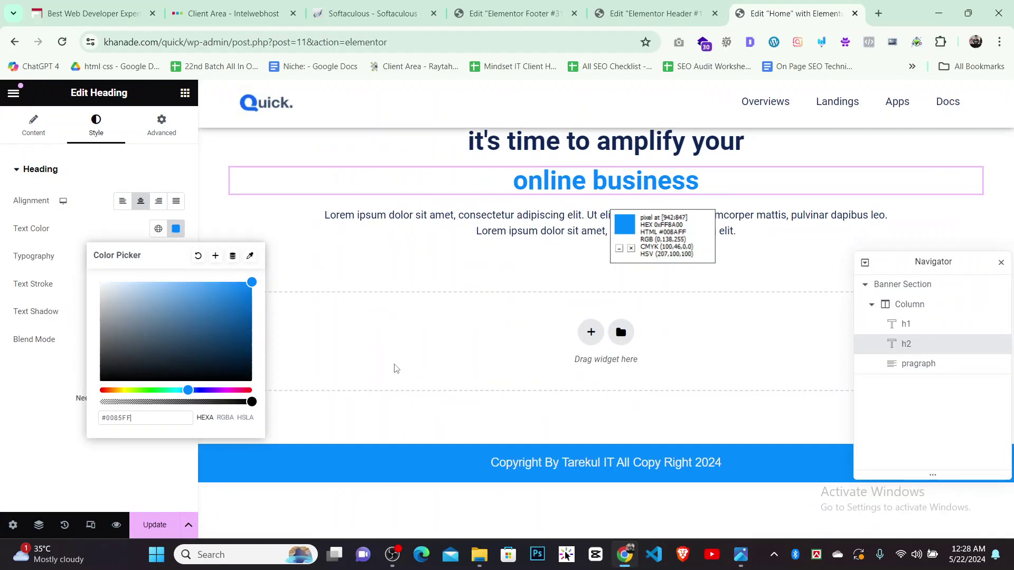
pyautogui.click(165, 533)
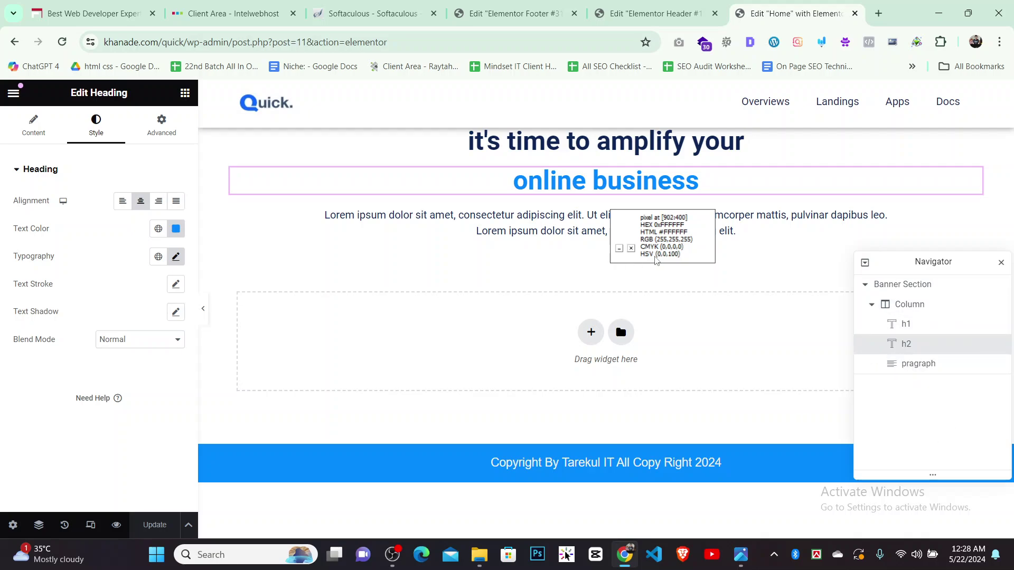
pyautogui.click(619, 249)
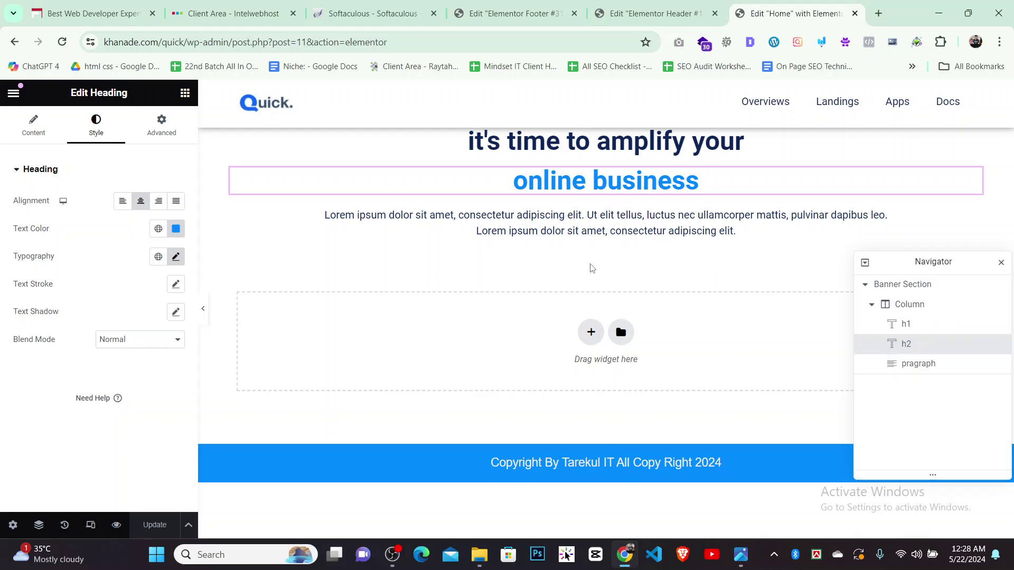
pyautogui.click(185, 93)
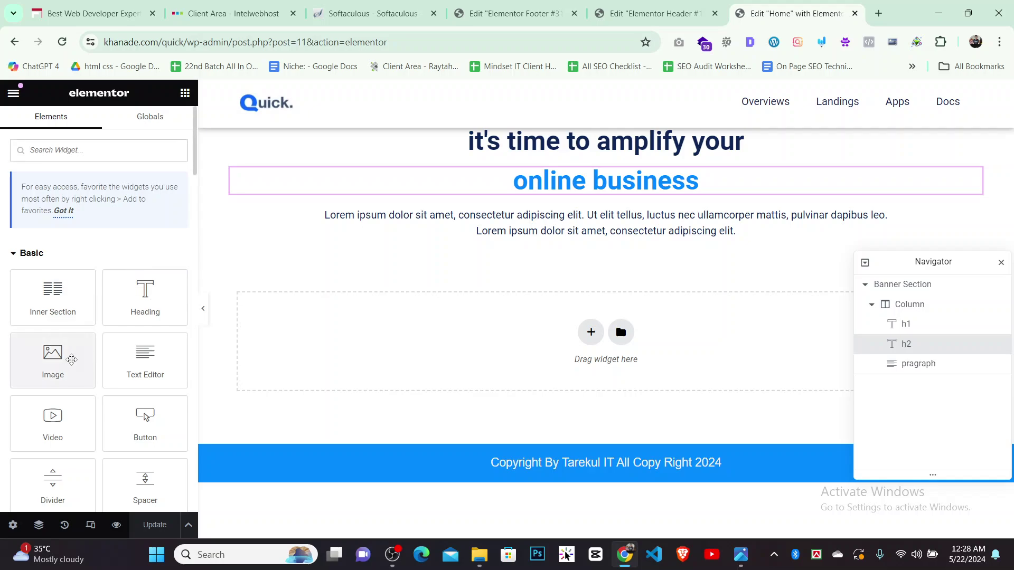
pyautogui.moveTo(70, 357); pyautogui.dragTo(595, 265)
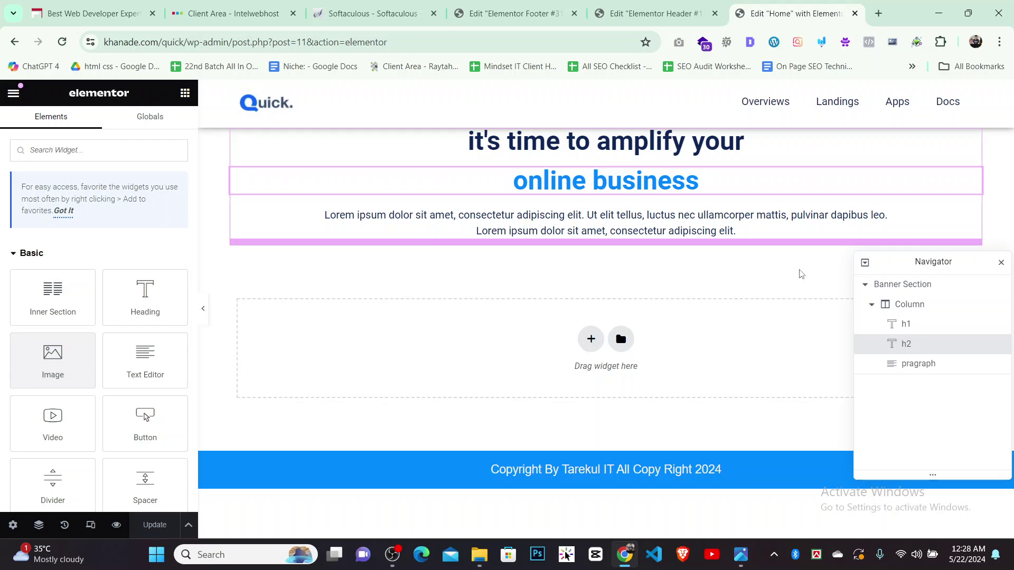
pyautogui.rightClick(593, 247)
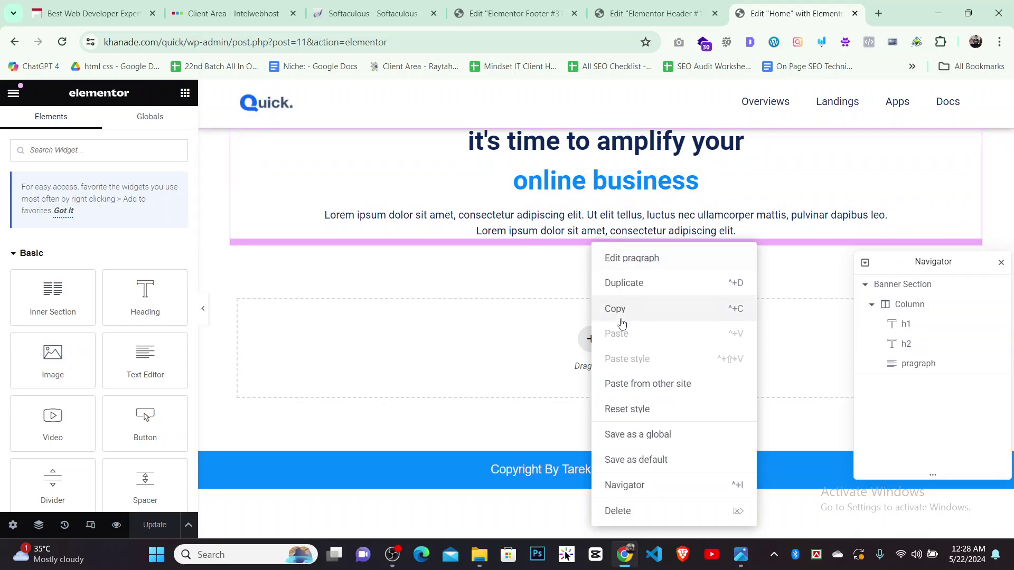
pyautogui.click(625, 513)
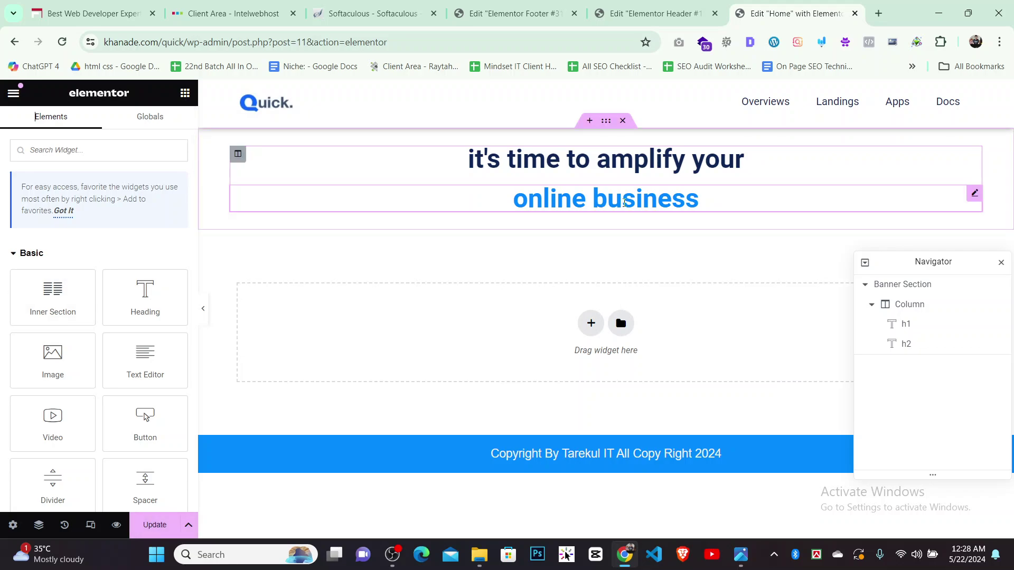
pyautogui.hotkey('ctrl', 'z')
# Add an Image widget below the paragraph and fill it with picture1.jpg from the media library
pyautogui.moveTo(84, 351); pyautogui.dragTo(638, 236)
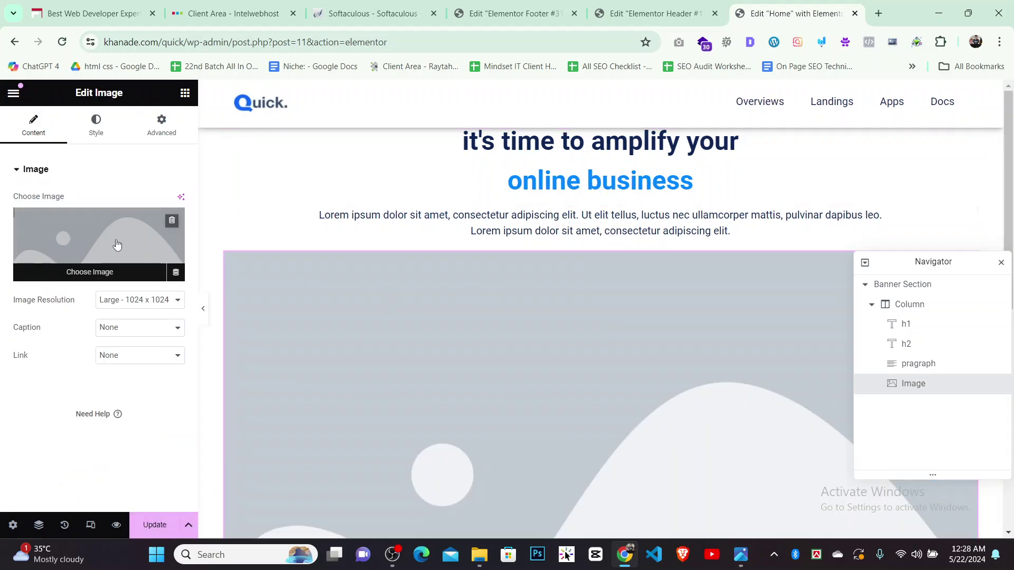
pyautogui.click(104, 233)
pyautogui.click(218, 283)
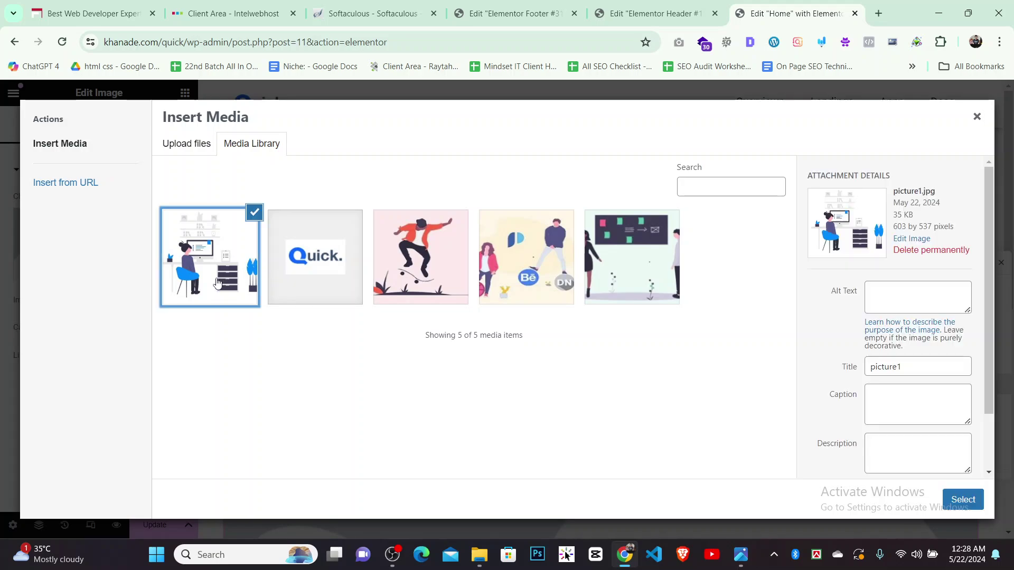
pyautogui.click(962, 500)
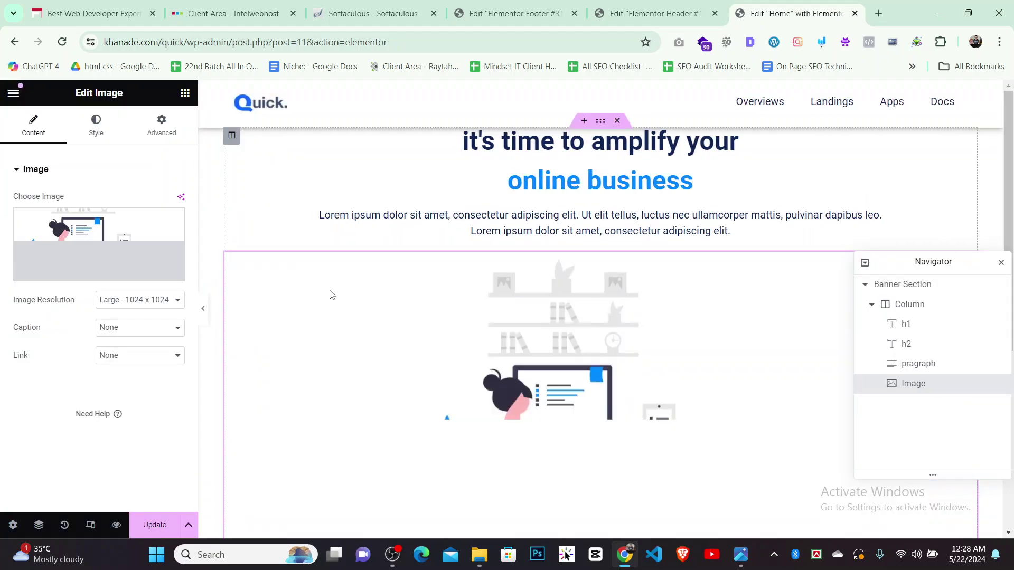
pyautogui.scroll(-6, 575, 214)
pyautogui.scroll(5, 632, 259)
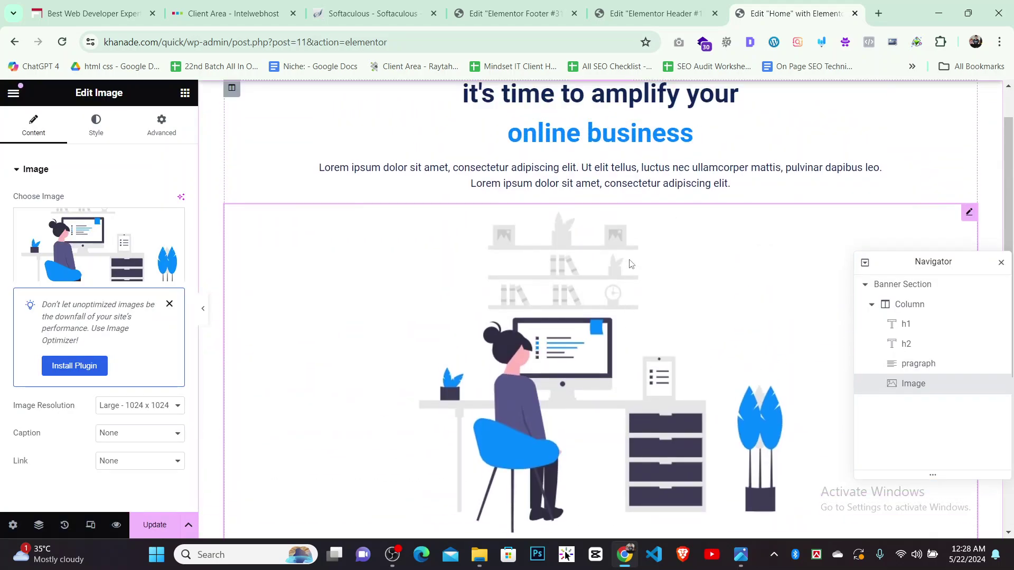
# Compare the hero section with quick.png and measure the gap between the header and the headline in the design
pyautogui.click(109, 127)
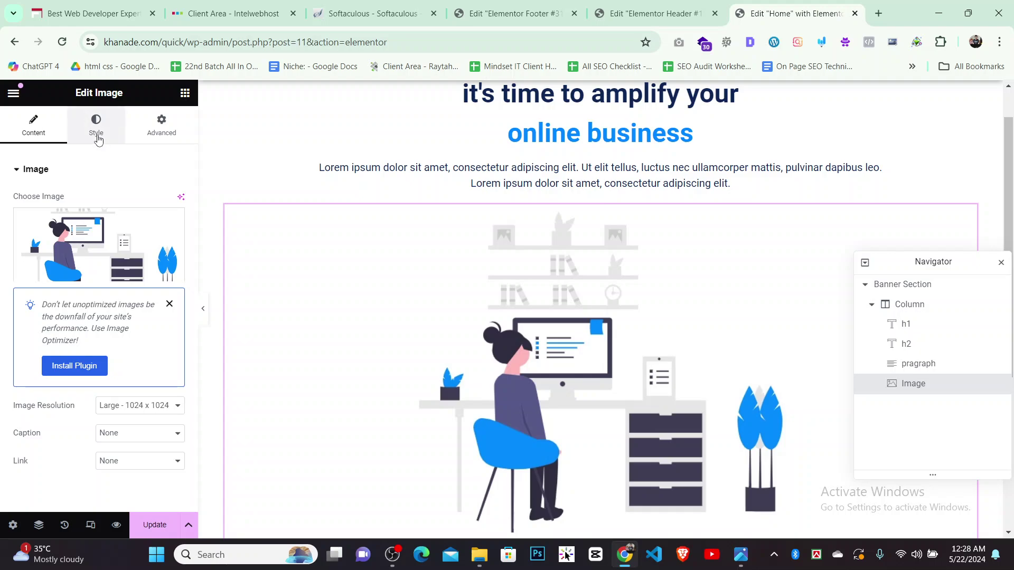
pyautogui.click(202, 308)
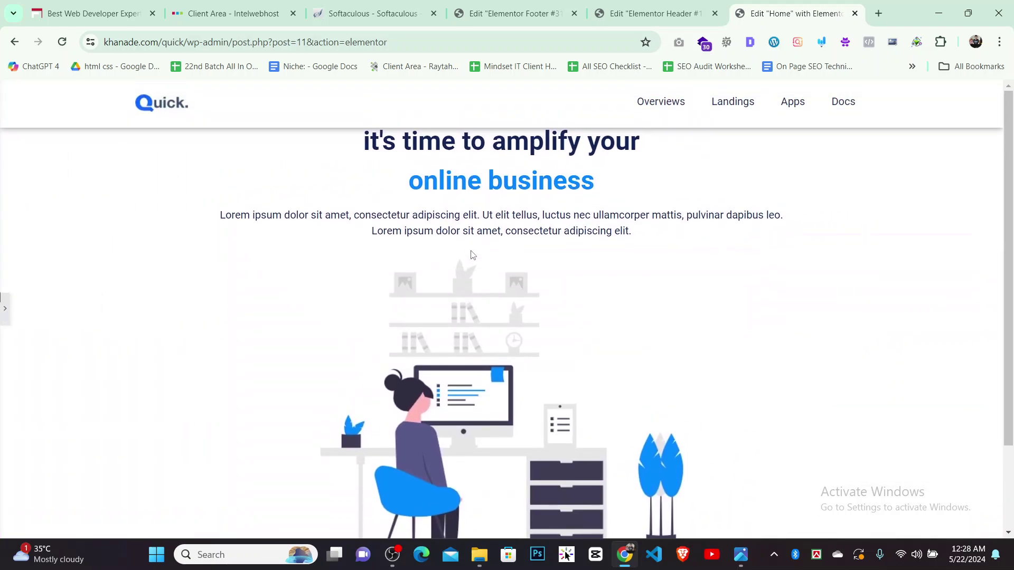
pyautogui.click(741, 554)
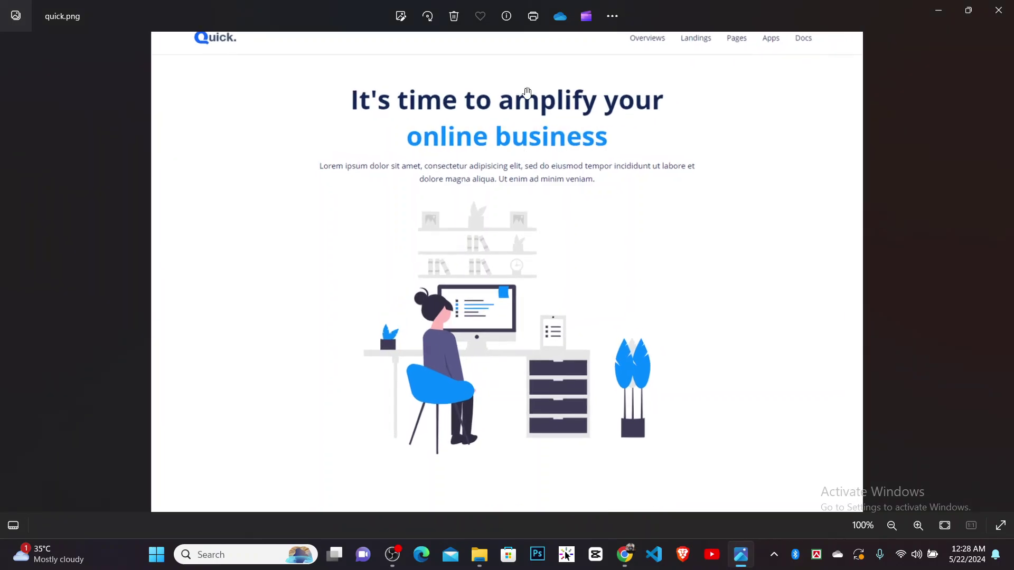
pyautogui.scroll(-1, 550, 174)
pyautogui.scroll(4, 550, 177)
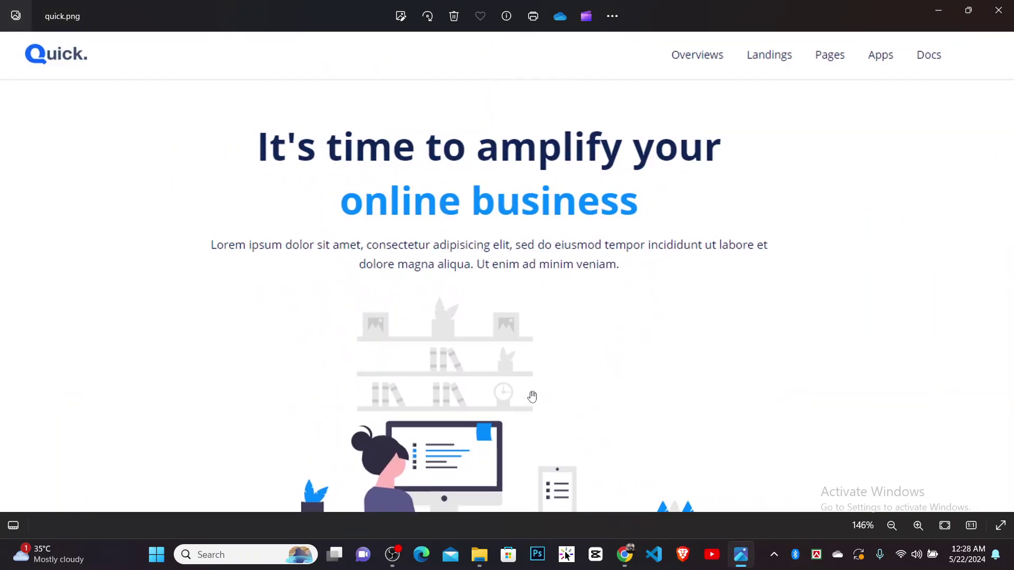
pyautogui.click(774, 554)
pyautogui.click(799, 521)
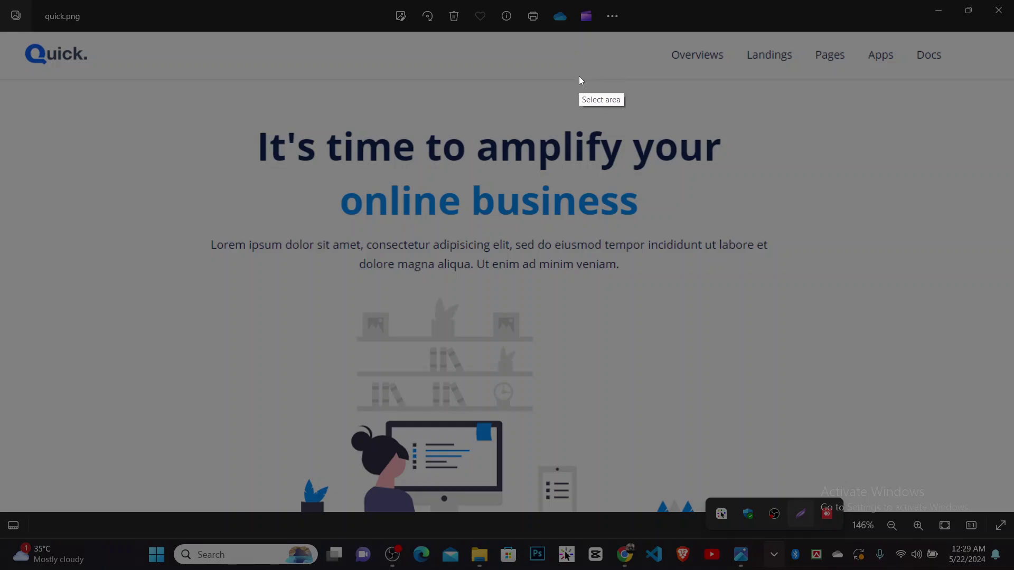
pyautogui.moveTo(601, 125); pyautogui.dragTo(592, 130)
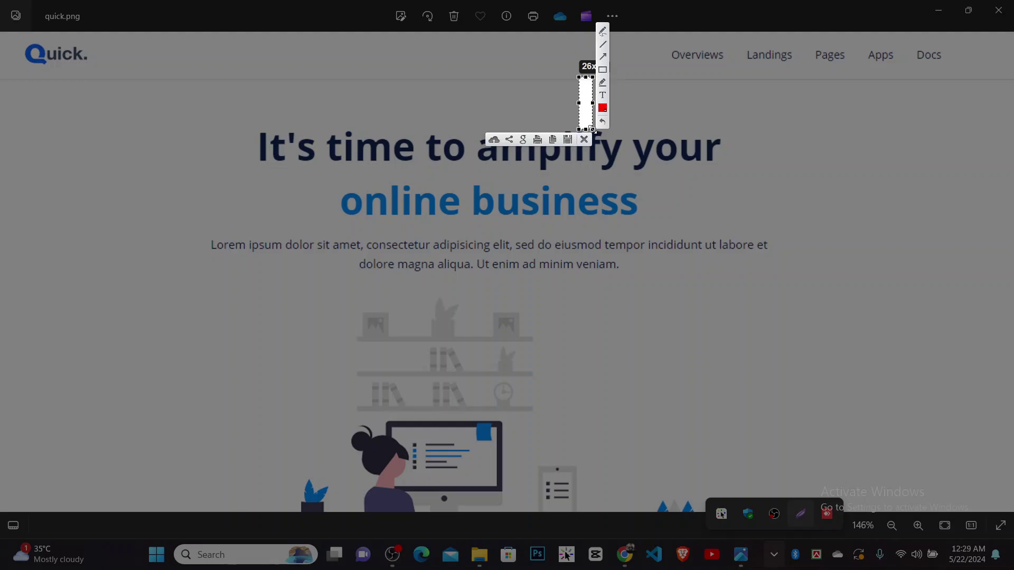
pyautogui.click(585, 140)
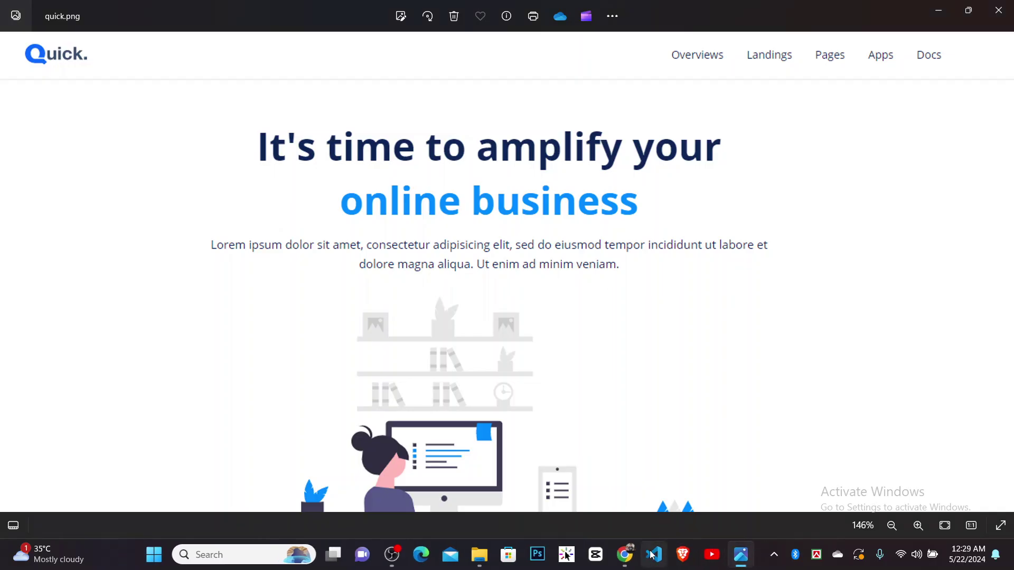
# Return to the Elementor page, unlink the Banner Section's margin values and set its top margin to 40 px
pyautogui.click(625, 555)
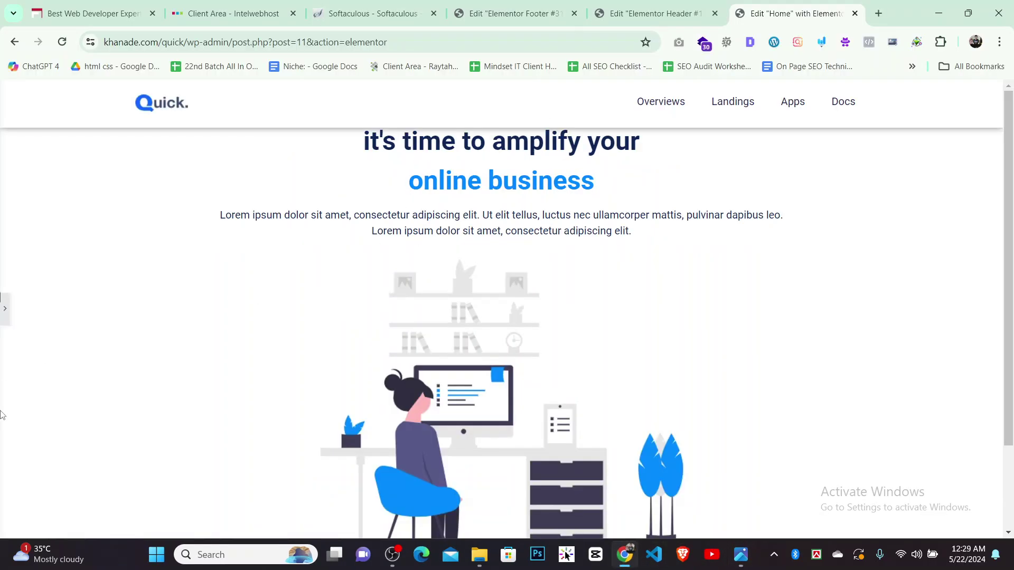
pyautogui.click(4, 311)
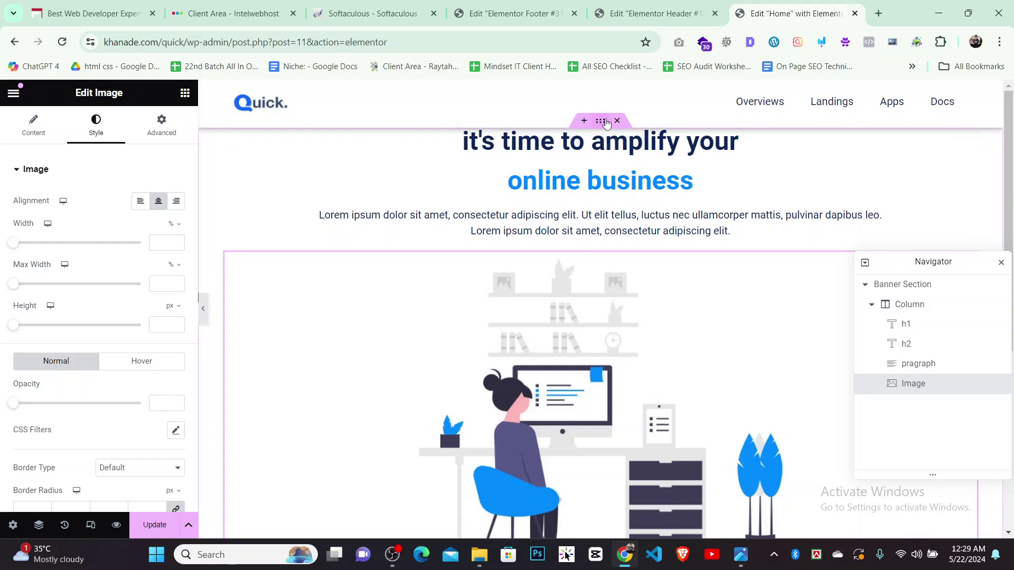
pyautogui.click(601, 121)
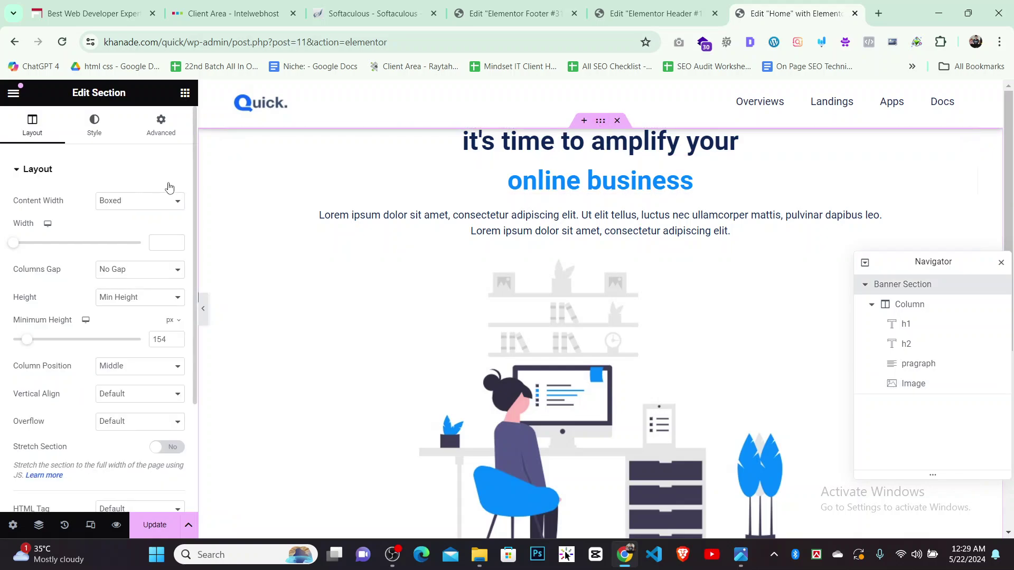
pyautogui.click(161, 132)
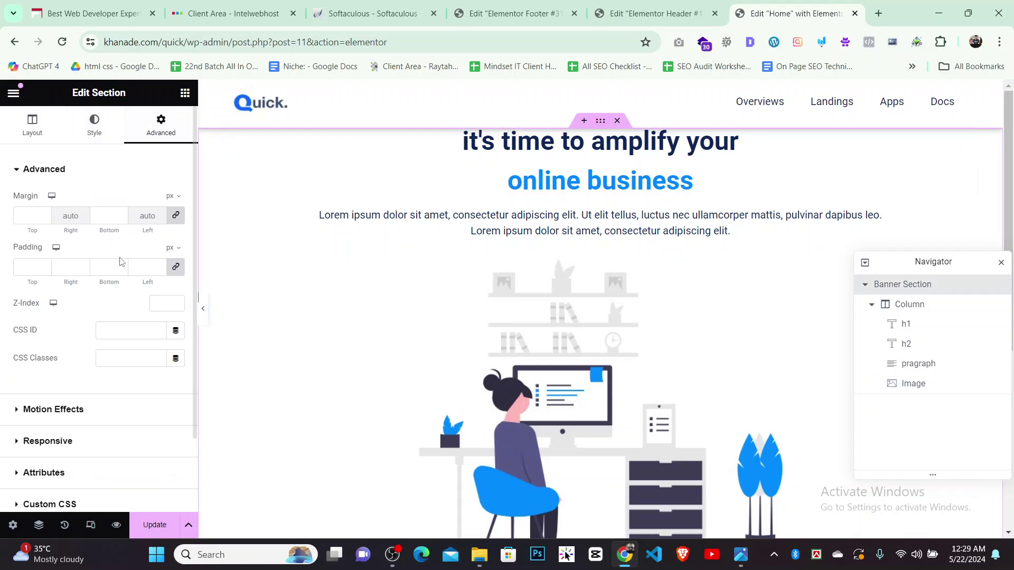
pyautogui.click(174, 218)
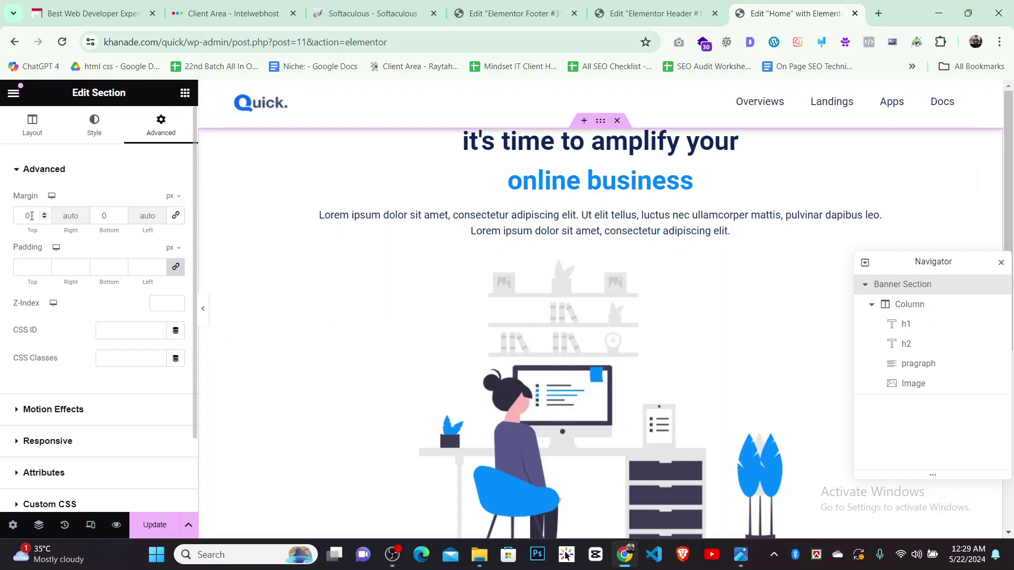
pyautogui.write('30')
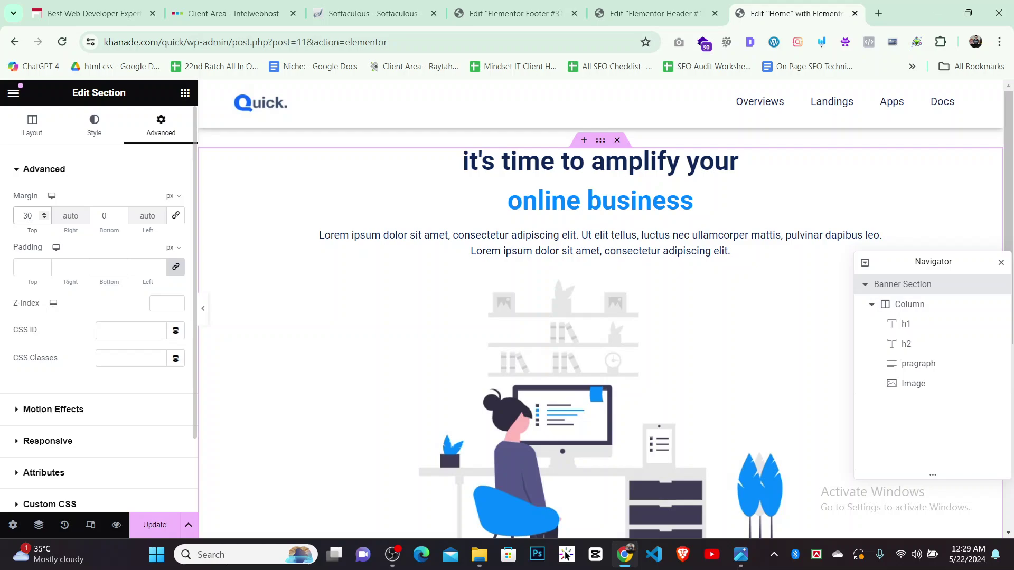
pyautogui.moveTo(44, 219); pyautogui.dragTo(45, 219)
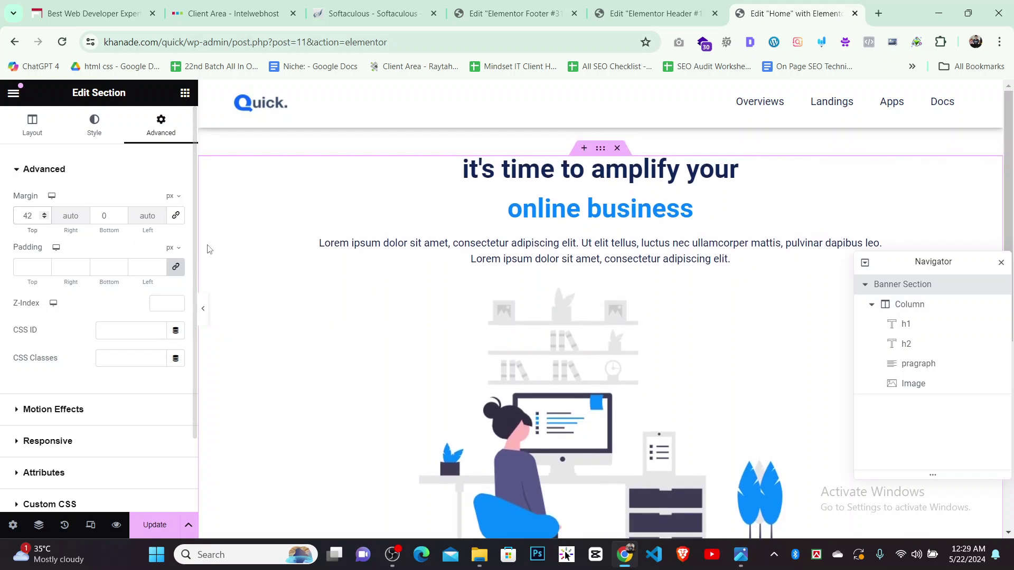
pyautogui.click(204, 314)
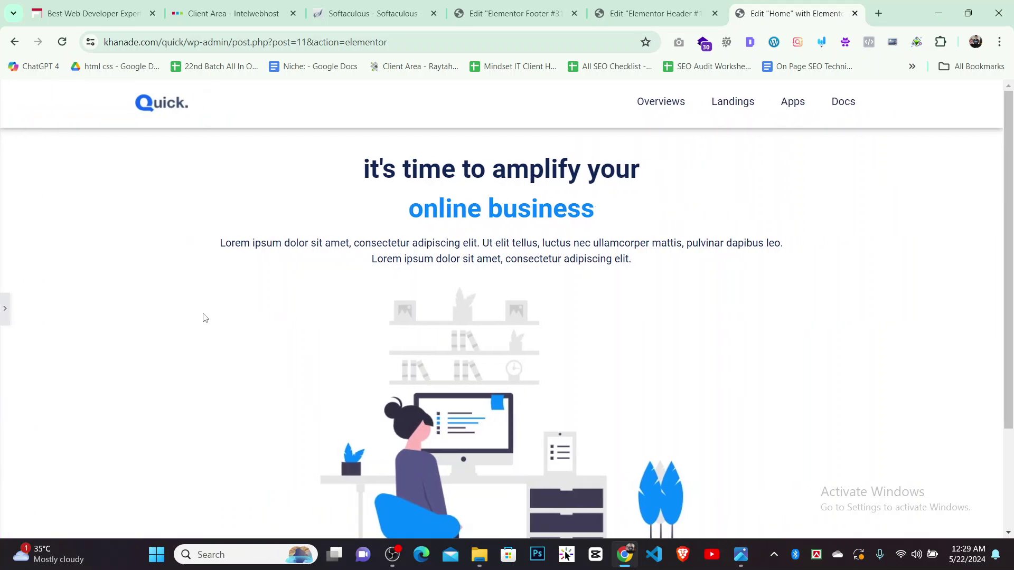
pyautogui.click(2, 306)
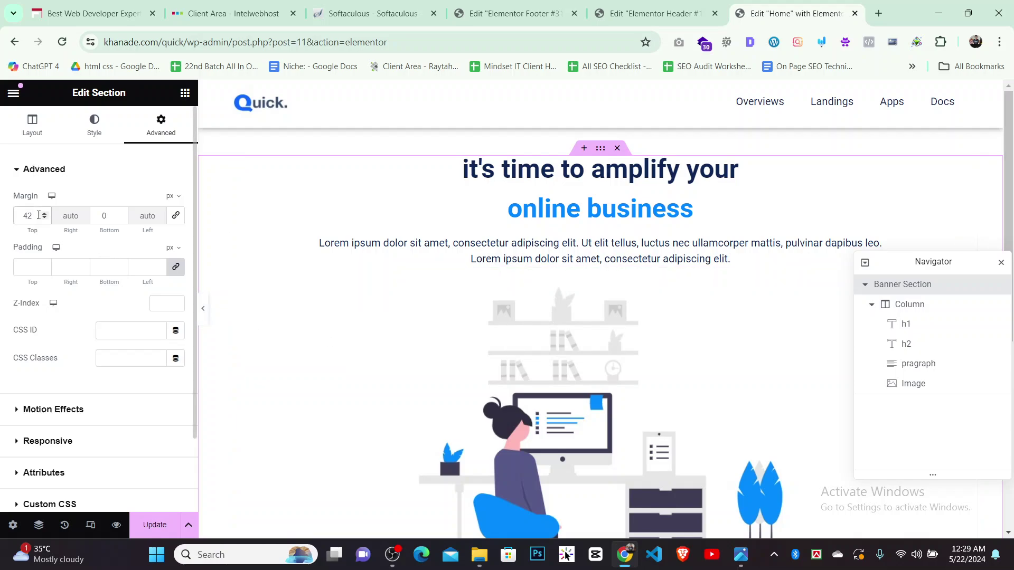
pyautogui.scroll(-5, 39, 215)
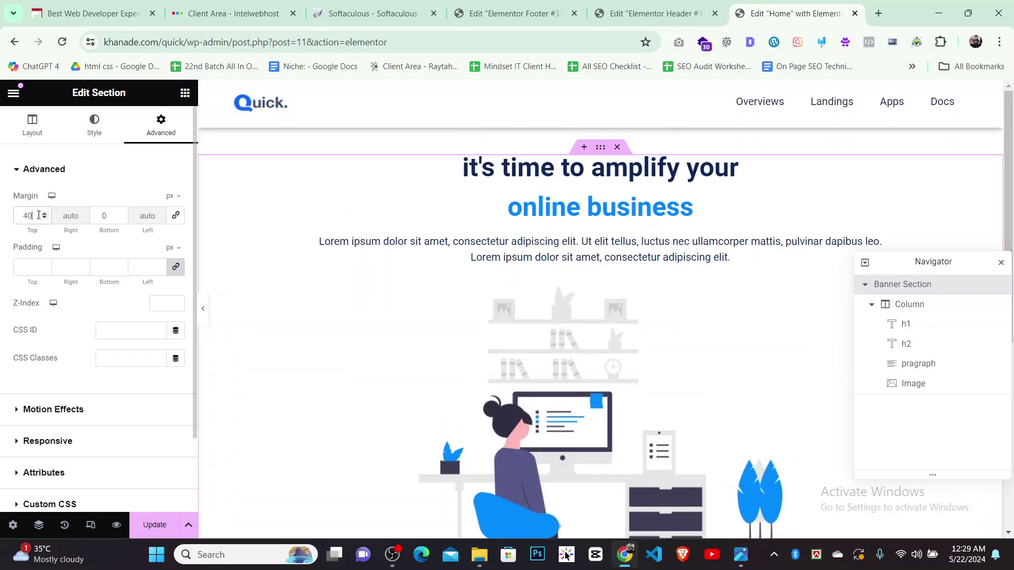
# Compare the header-to-headline gap with quick.png, set the Banner Section's top margin to 60 px and preview the spacing
pyautogui.click(740, 554)
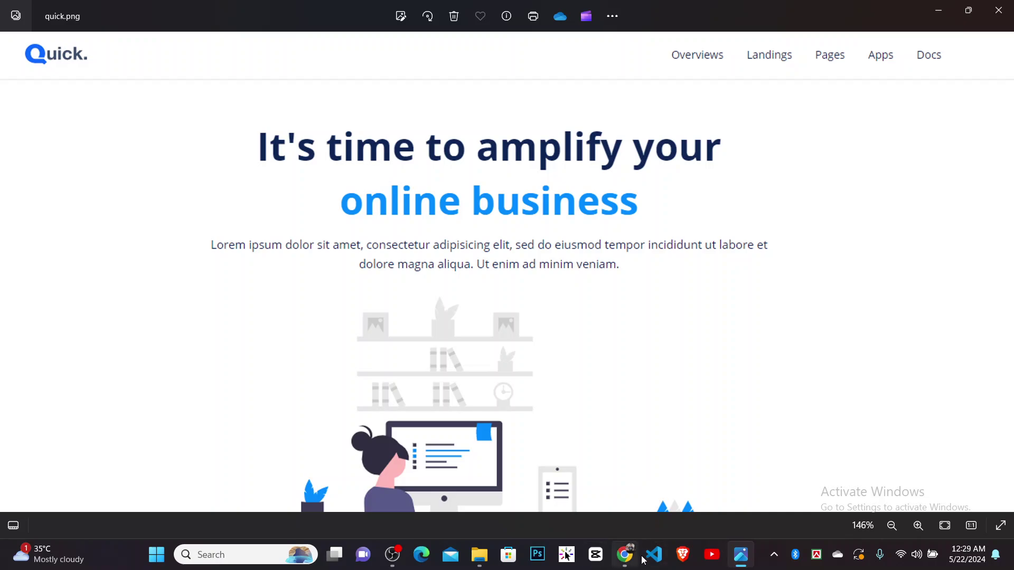
pyautogui.click(625, 554)
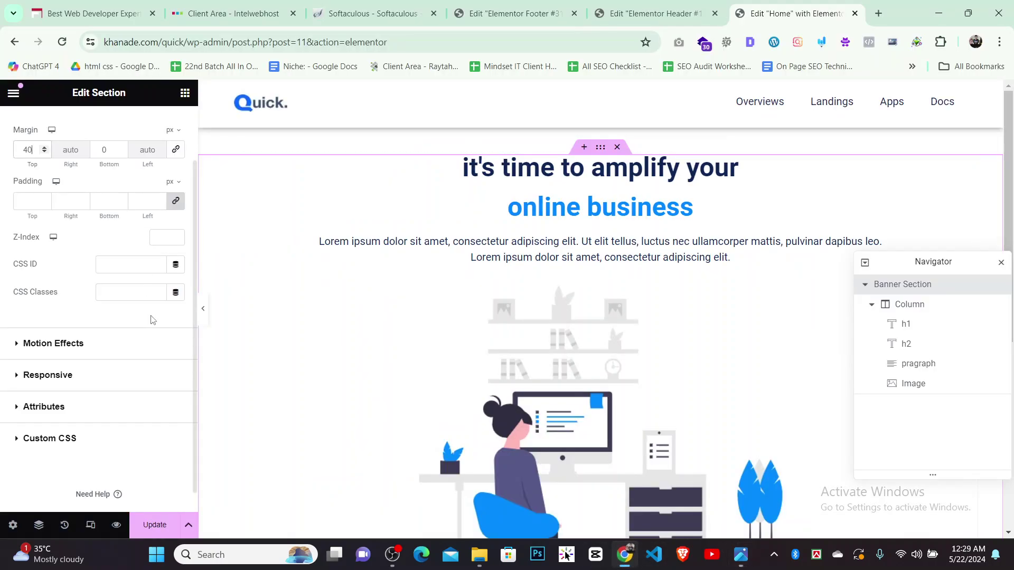
pyautogui.click(205, 317)
pyautogui.click(4, 310)
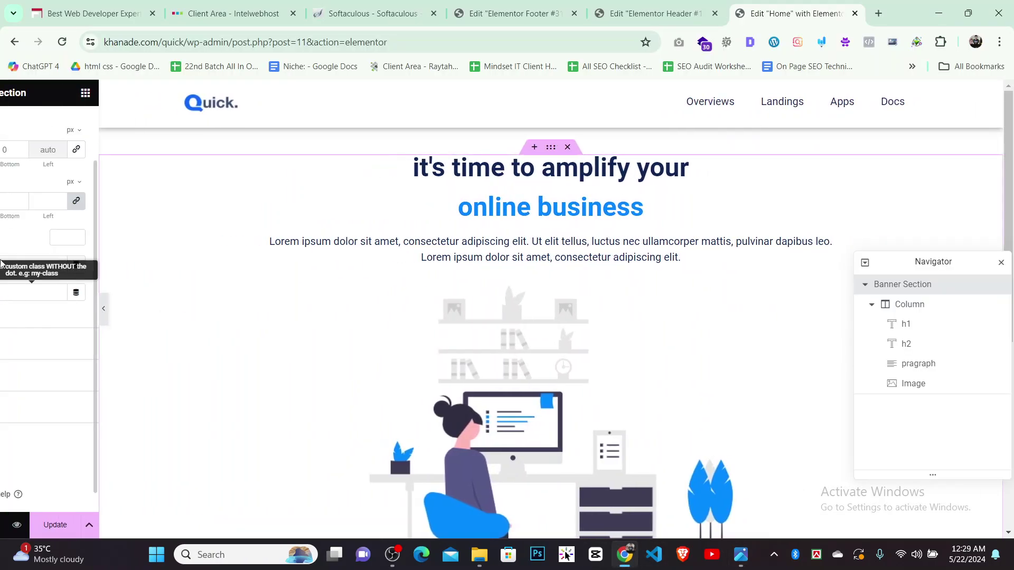
pyautogui.doubleClick(27, 149)
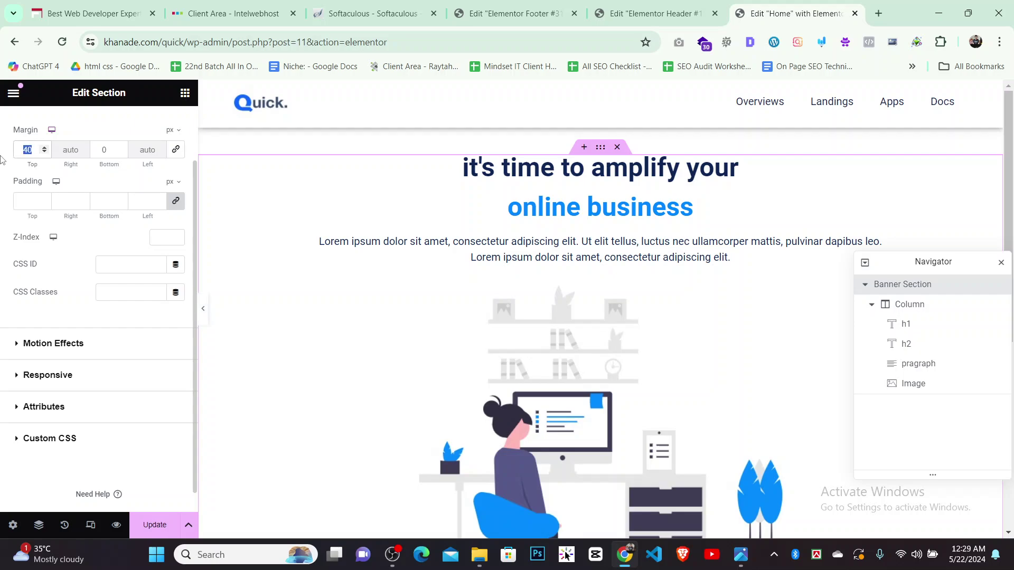
pyautogui.write('060')
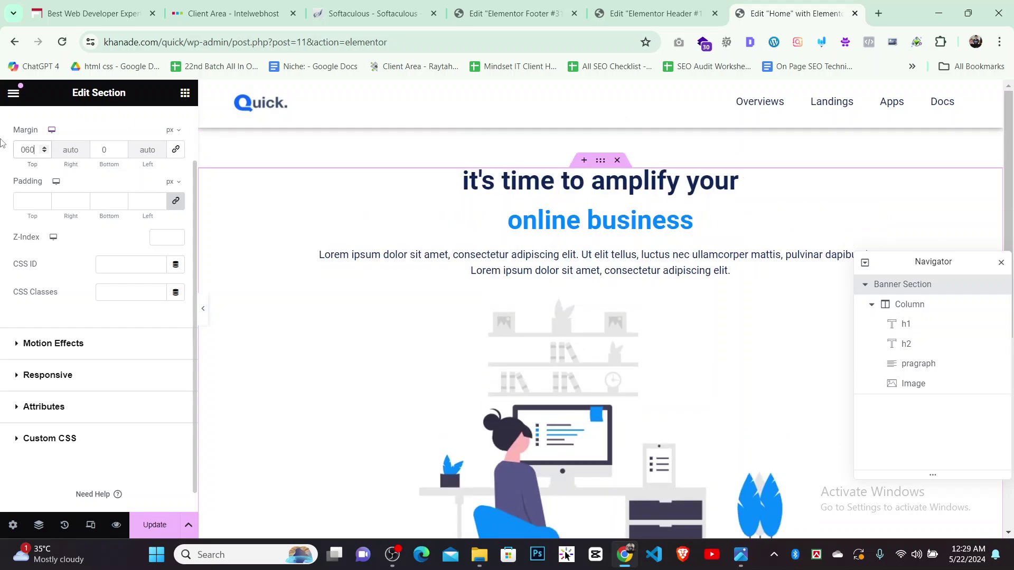
pyautogui.click(204, 309)
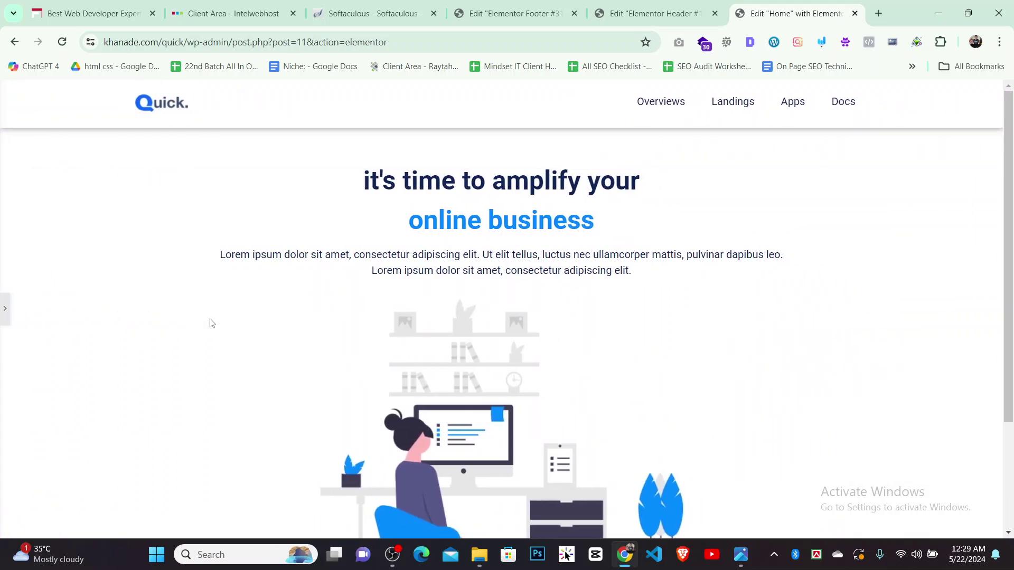
pyautogui.click(3, 303)
# Set the Banner Section's bottom margin to 60 px and check the space below the illustration
pyautogui.scroll(-5, 601, 278)
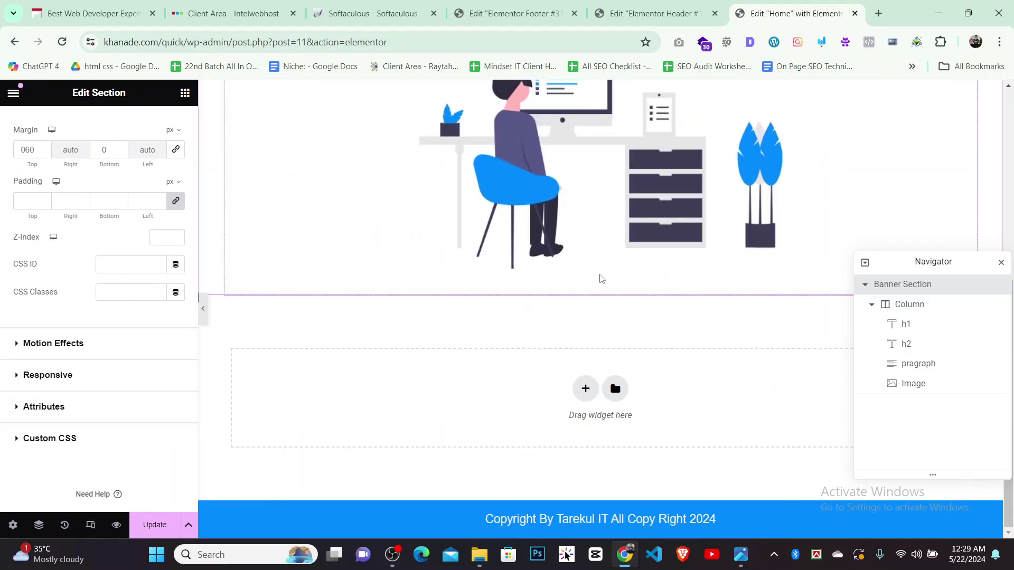
pyautogui.scroll(8, 607, 295)
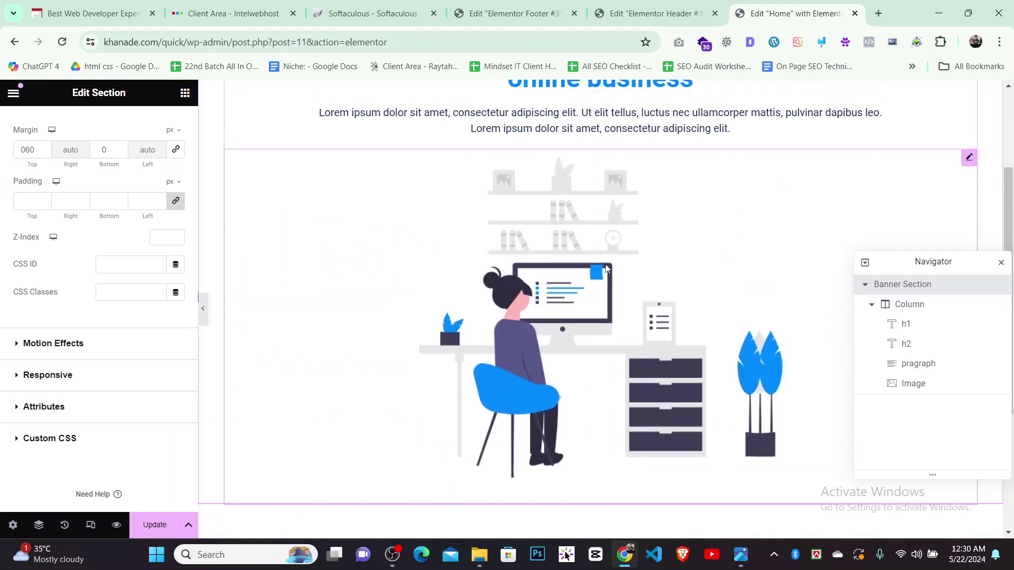
pyautogui.click(112, 154)
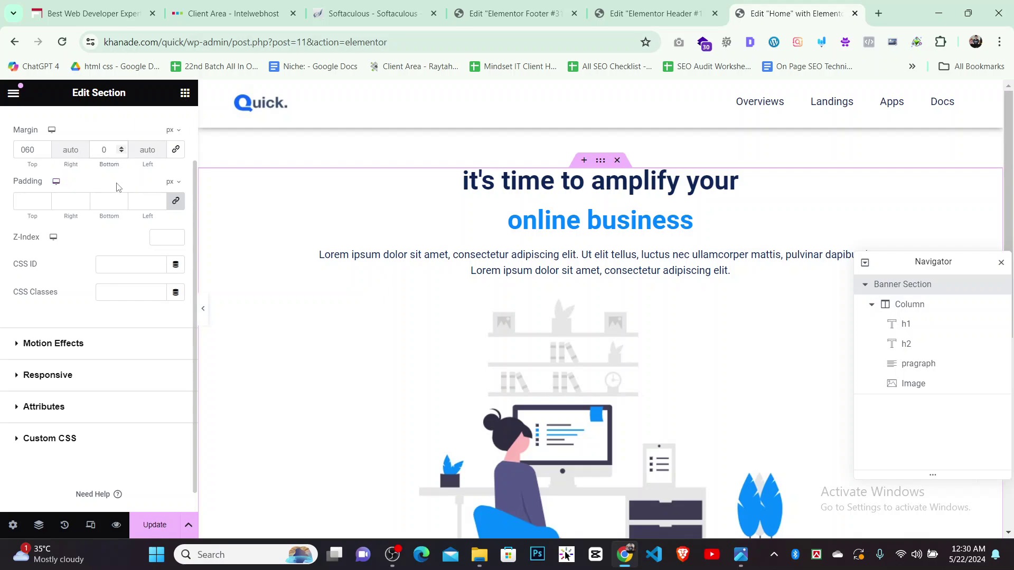
pyautogui.scroll(-6, 385, 165)
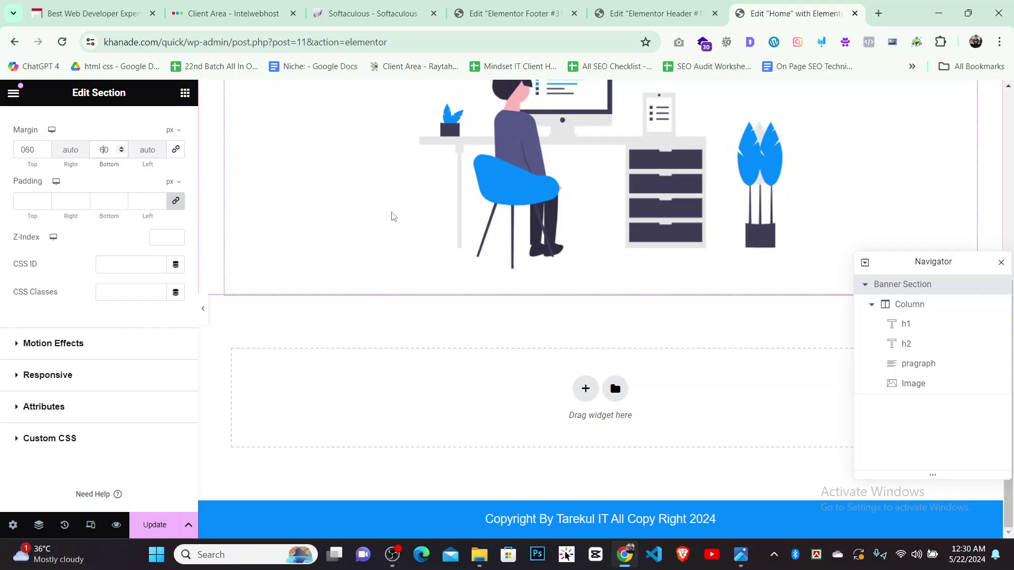
pyautogui.press('BackSpace')
pyautogui.write('666')
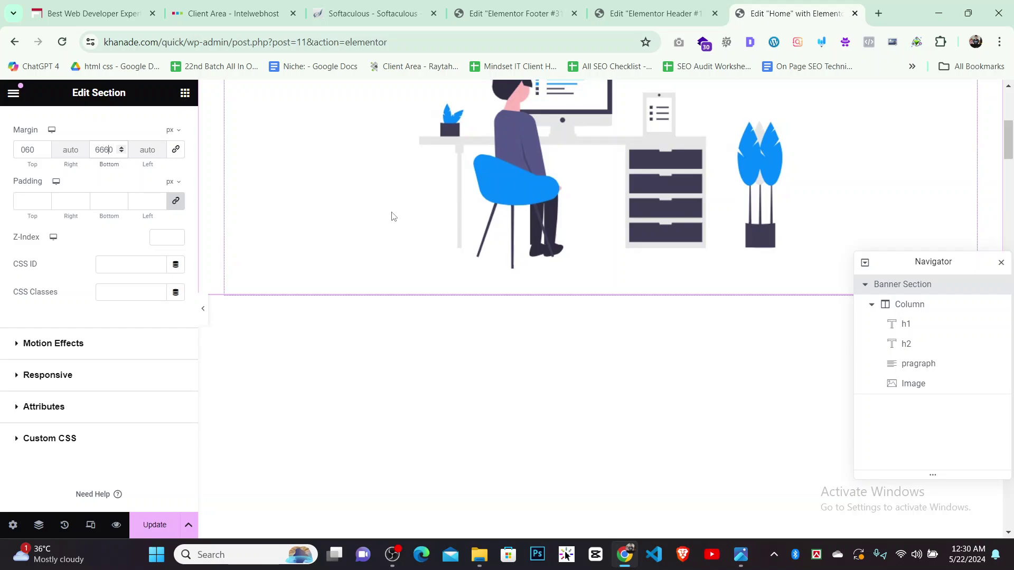
pyautogui.press('BackSpace')
pyautogui.press('BackSpace')
pyautogui.press('BackSpace')
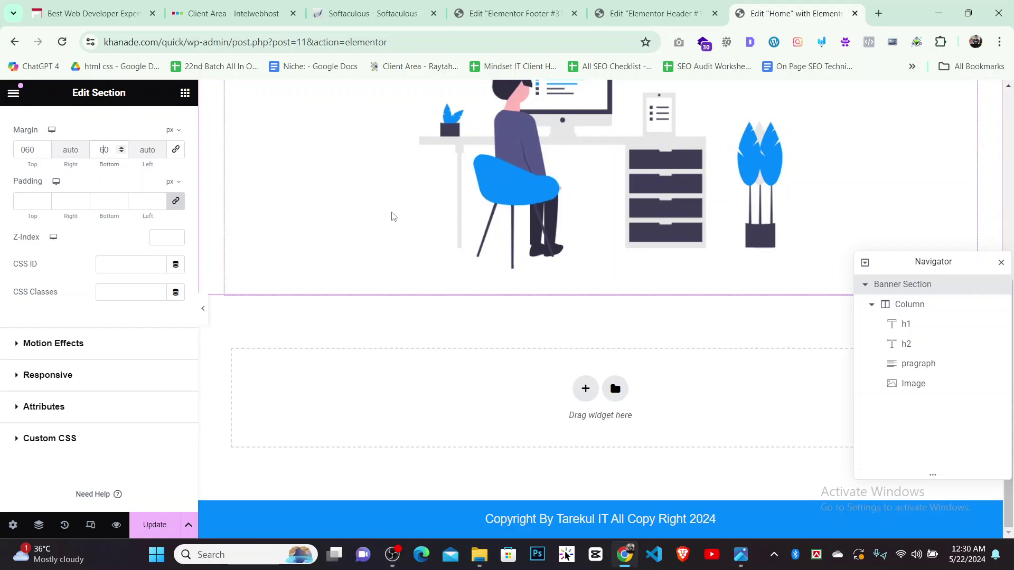
pyautogui.scroll(6, 602, 330)
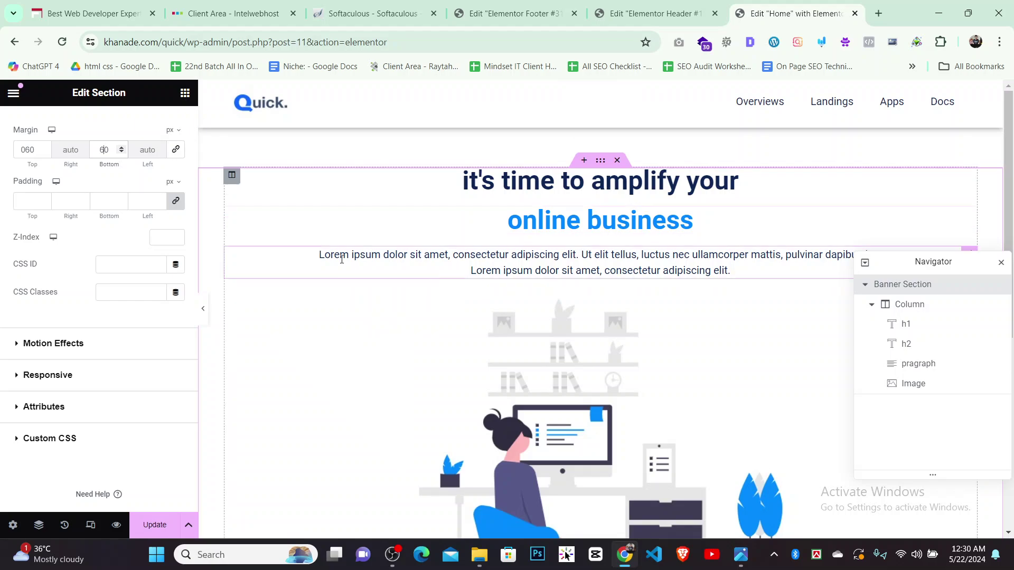
# Preview the hero section down to the footer without the editing controls and update the page
pyautogui.click(203, 309)
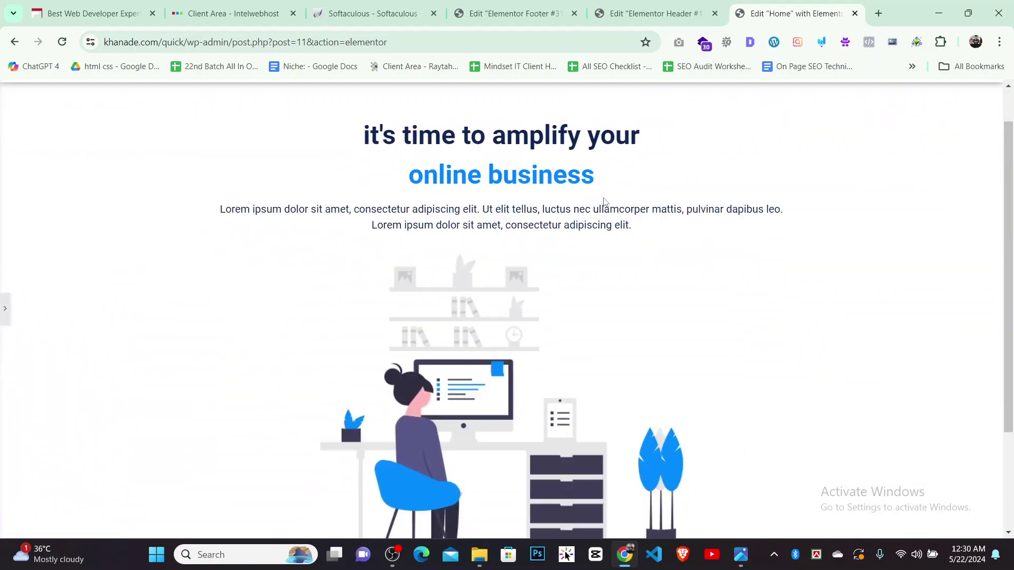
pyautogui.scroll(-3, 605, 202)
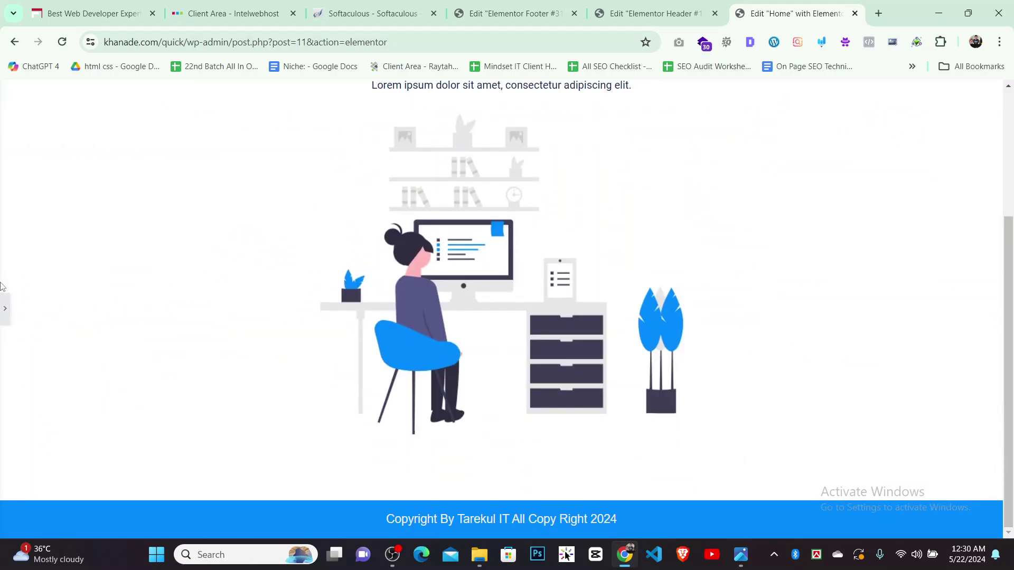
pyautogui.click(3, 317)
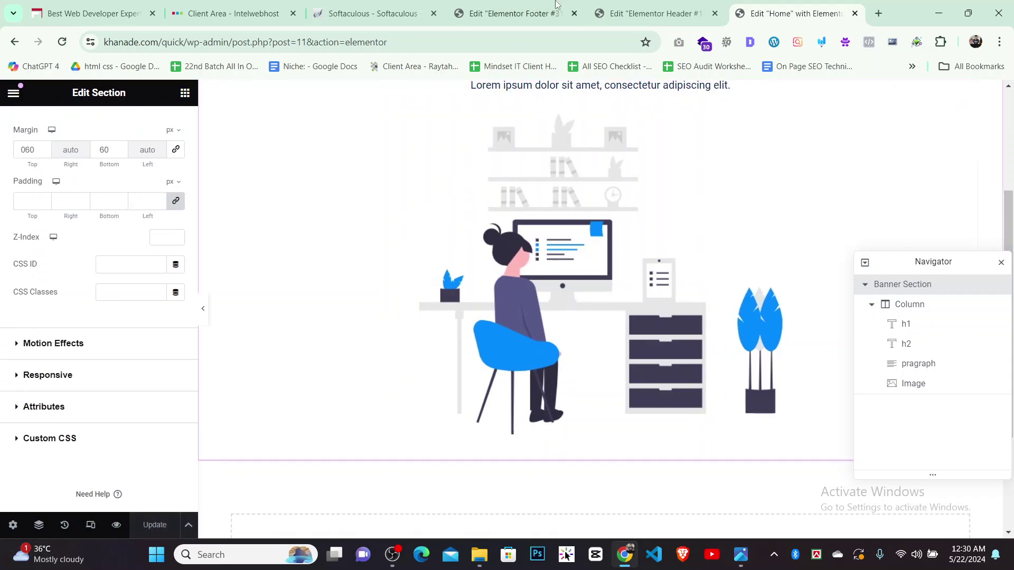
pyautogui.scroll(-3, 596, 312)
# Switch to quick.png and examine the "3k+" section and the cards below the hero illustration
pyautogui.click(741, 554)
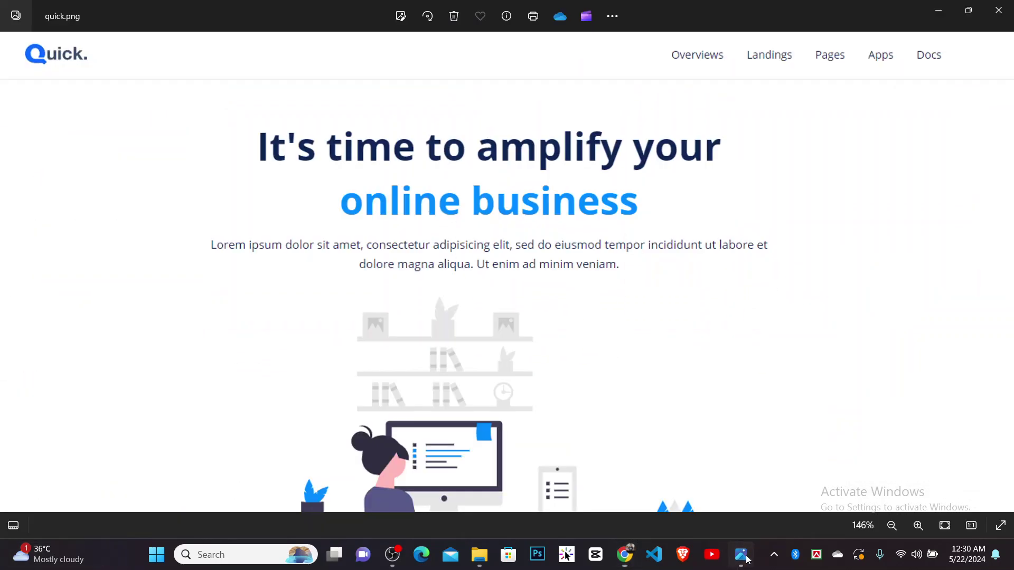
pyautogui.scroll(-5, 548, 315)
pyautogui.scroll(-1, 547, 315)
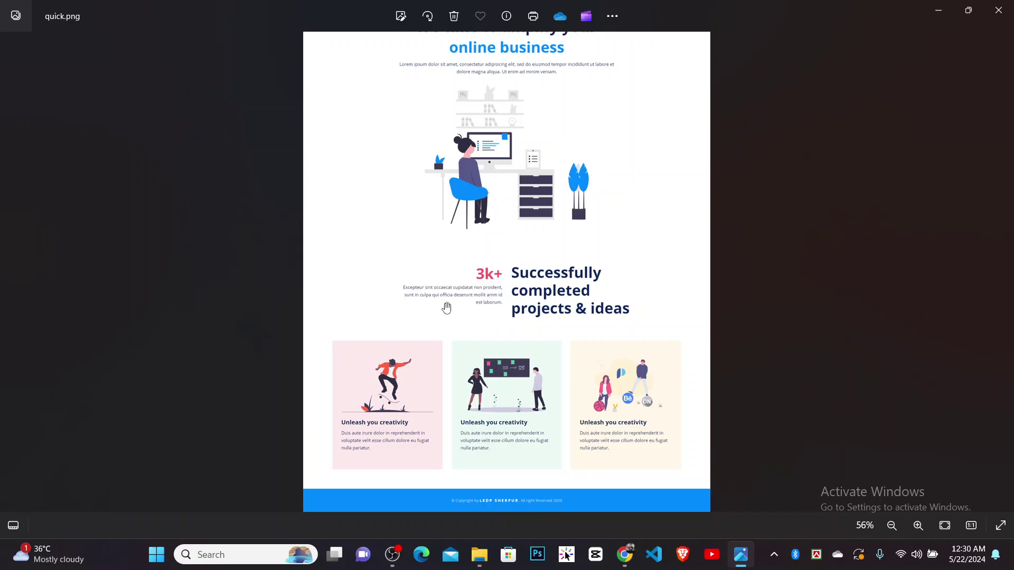
pyautogui.scroll(4, 470, 283)
pyautogui.scroll(2, 467, 282)
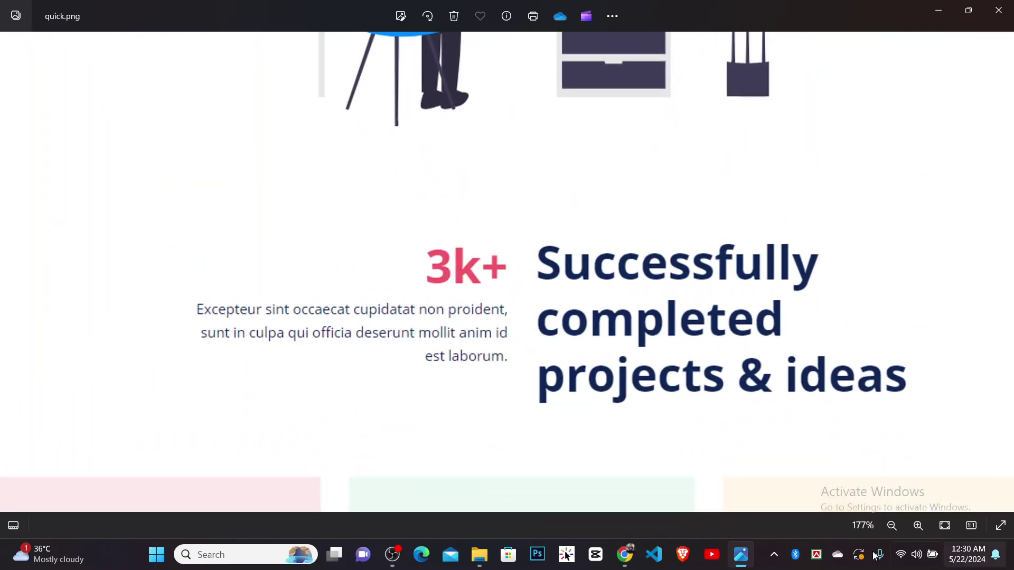
pyautogui.scroll(-4, 684, 332)
pyautogui.moveTo(511, 362); pyautogui.dragTo(528, 280)
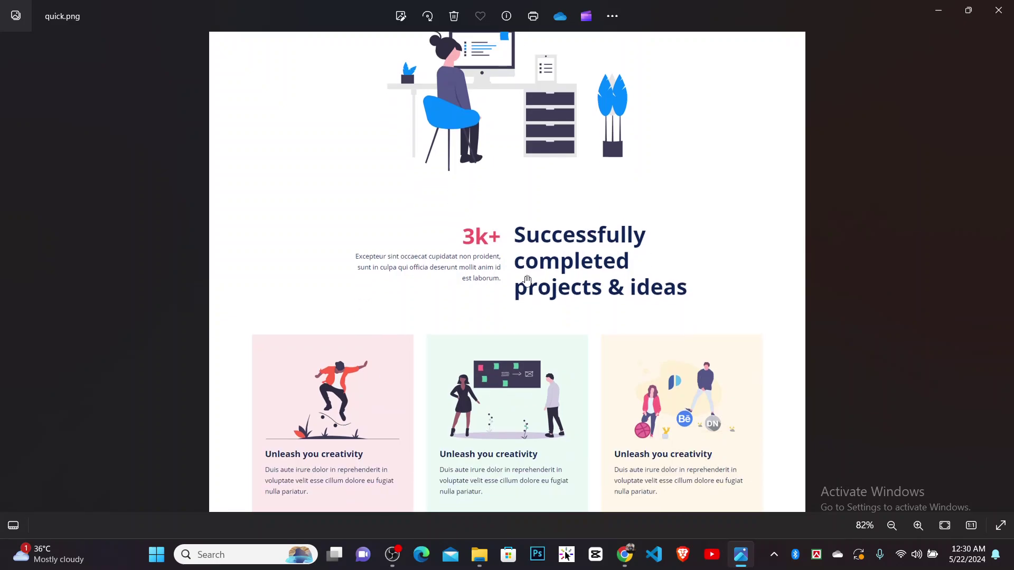
# Capture the "3k+" section at about 1132x237 px with the screenshot tool and outline its two columns with red rectangles
pyautogui.click(774, 554)
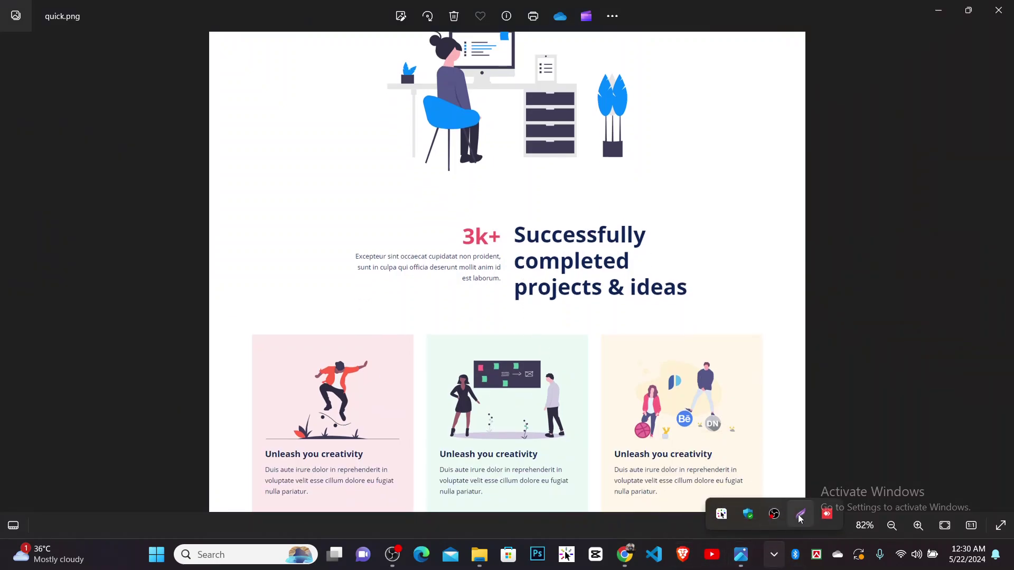
pyautogui.click(801, 513)
pyautogui.moveTo(216, 208); pyautogui.dragTo(814, 333)
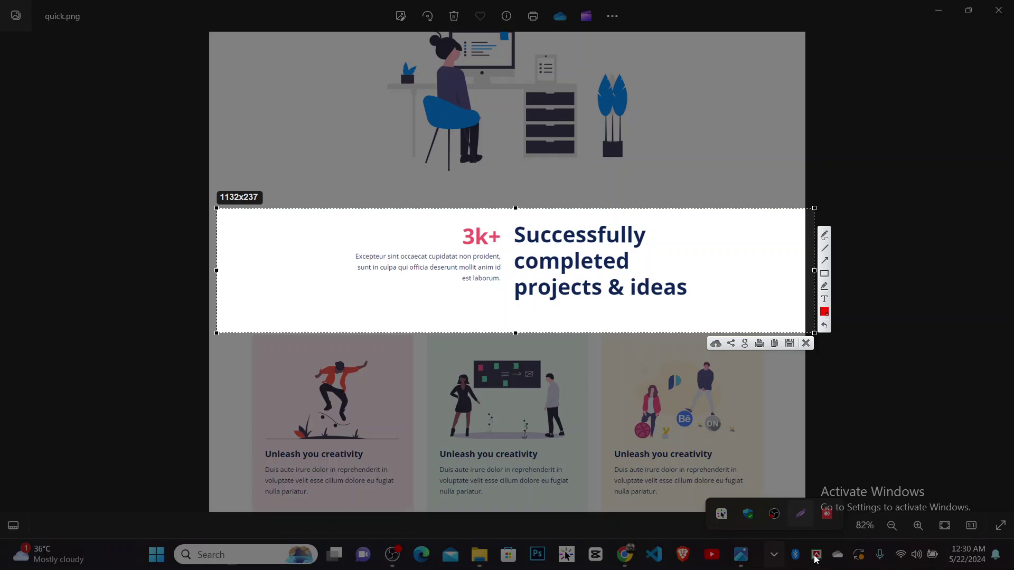
pyautogui.click(825, 273)
pyautogui.moveTo(312, 229); pyautogui.dragTo(511, 302)
pyautogui.moveTo(512, 232); pyautogui.dragTo(716, 310)
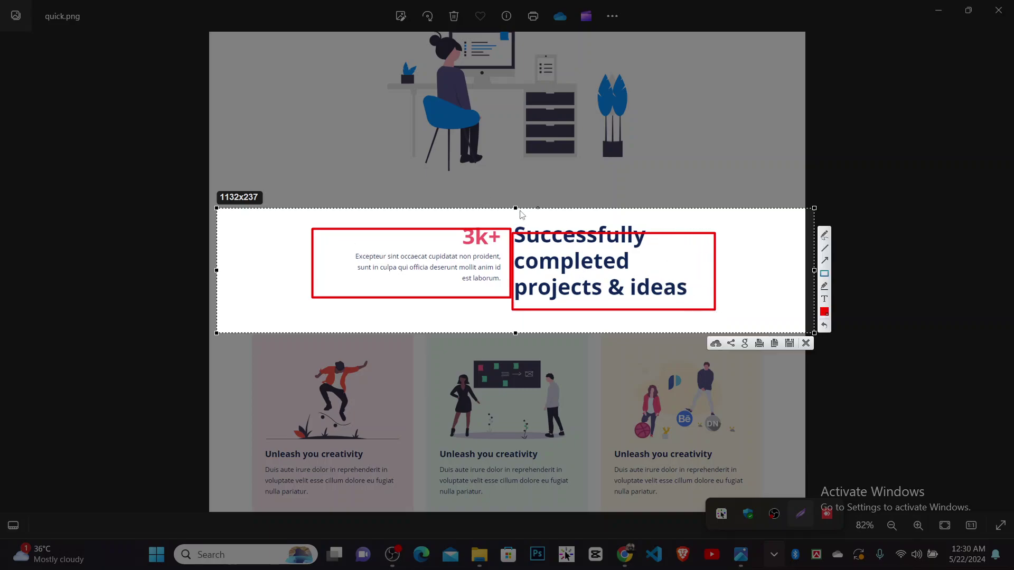
# Mark the "3k+" number and its paragraph in red and add freehand notes beside the "Successfully completed projects & ideas" heading
pyautogui.moveTo(454, 237); pyautogui.dragTo(401, 245)
pyautogui.moveTo(350, 255); pyautogui.dragTo(359, 273)
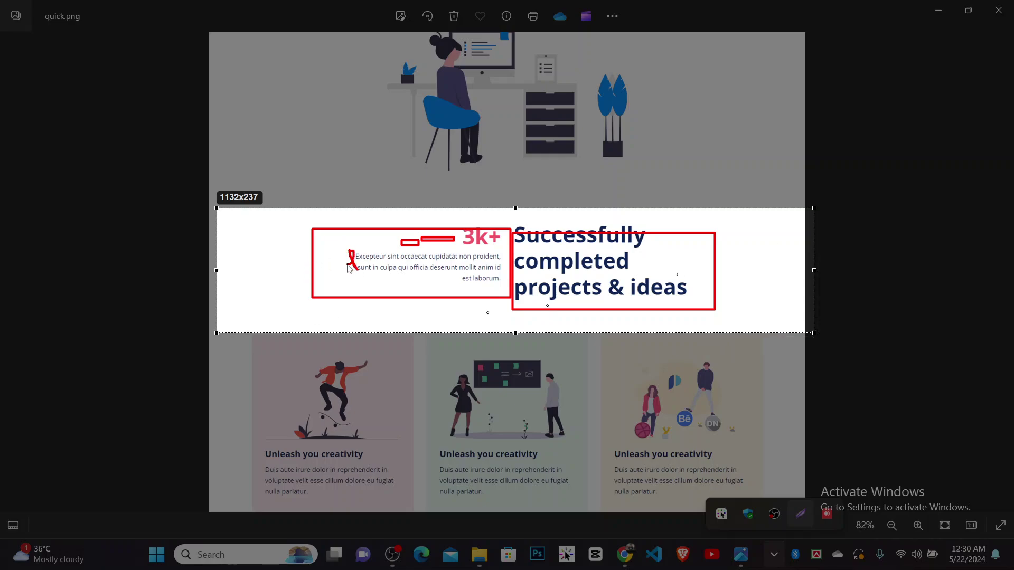
pyautogui.moveTo(660, 246)
pyautogui.mouseDown()
pyautogui.moveTo(744, 252)
pyautogui.moveTo(720, 289)
pyautogui.moveTo(723, 273)
pyautogui.moveTo(779, 318)
pyautogui.mouseUp()
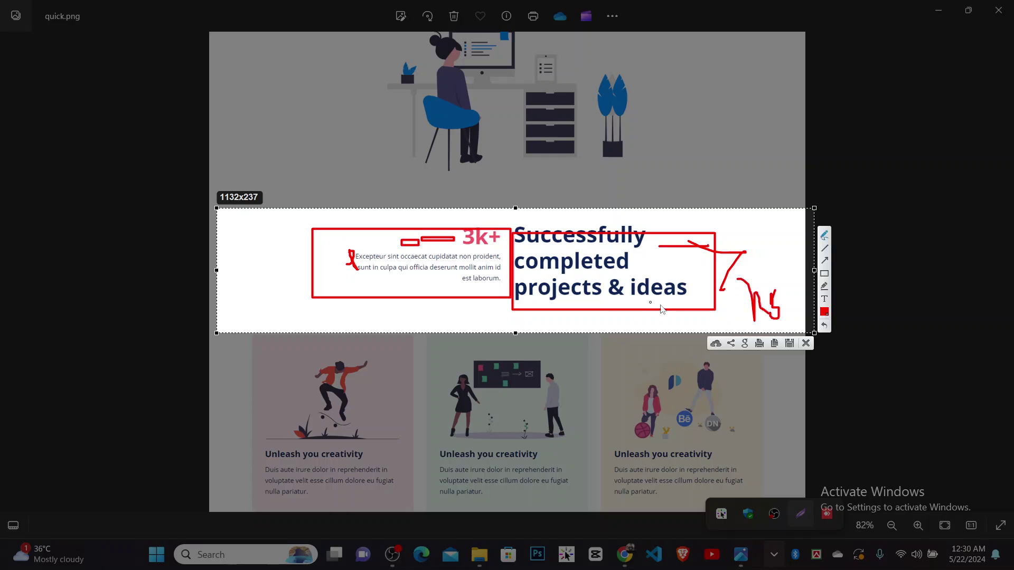
# Discard the annotated capture, switch to the Home page in Chrome, and add a two-column section below the hero section
pyautogui.click(807, 343)
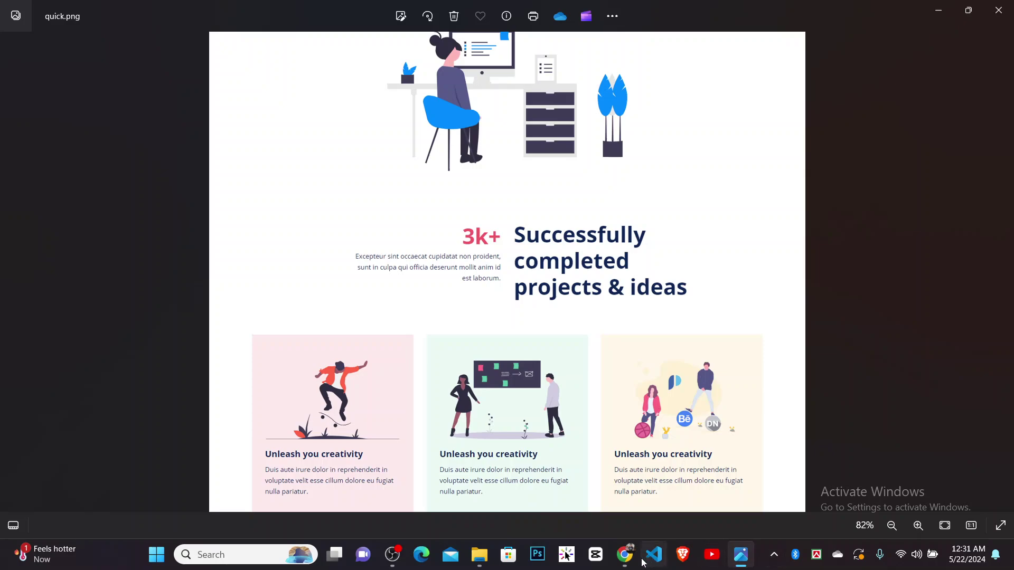
pyautogui.moveTo(625, 555)
pyautogui.click(602, 465)
pyautogui.scroll(7, 624, 290)
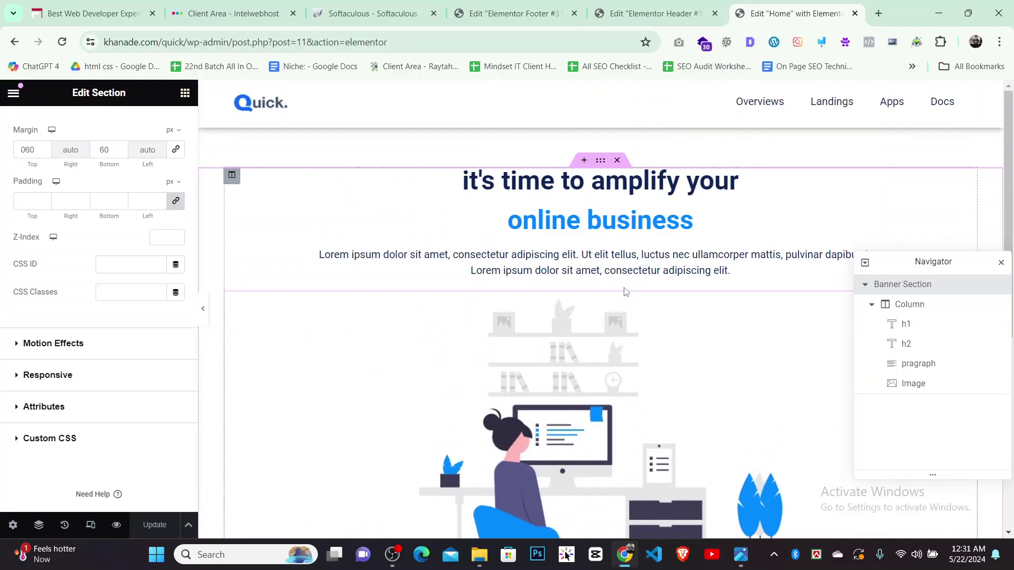
pyautogui.scroll(-7, 624, 317)
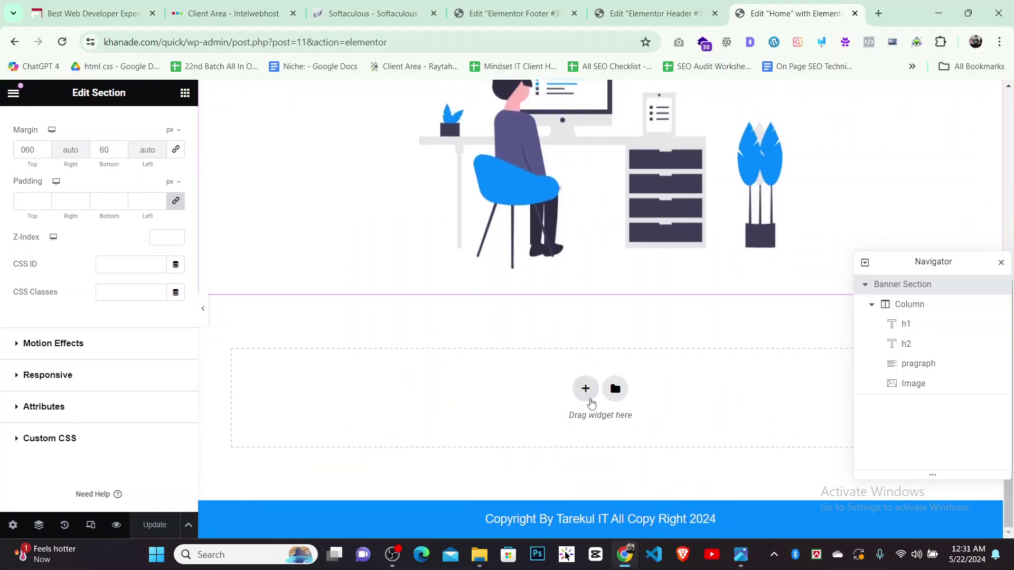
pyautogui.click(585, 397)
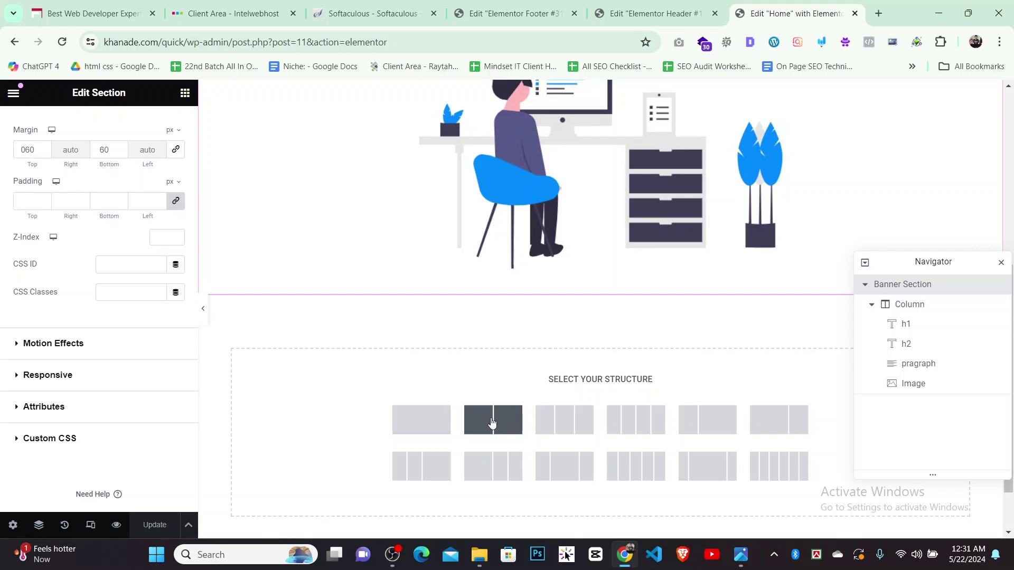
pyautogui.click(488, 421)
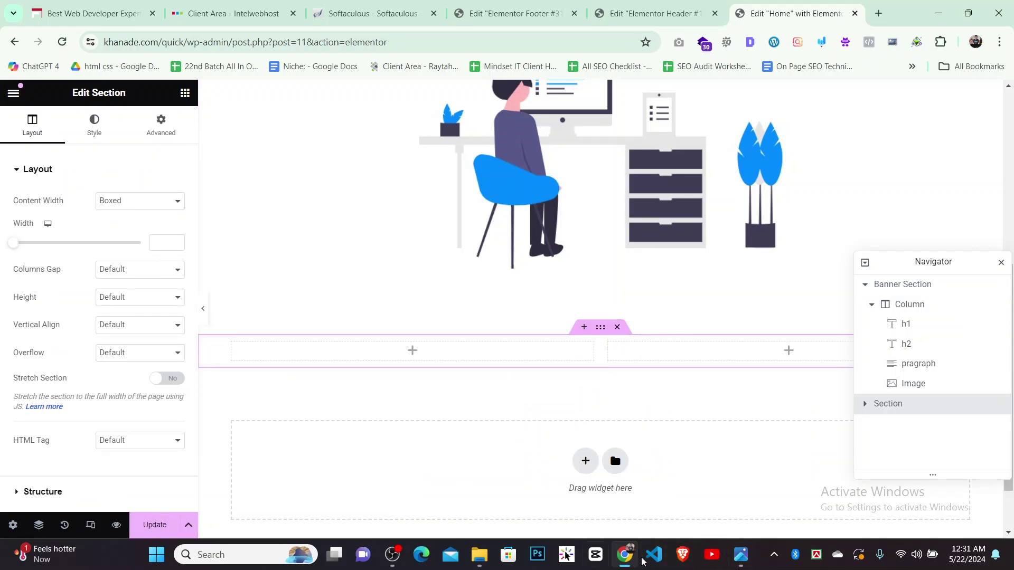
# Add a Heading widget to the new section's first column, set its HTML tag to H3 and align it right
pyautogui.click(739, 555)
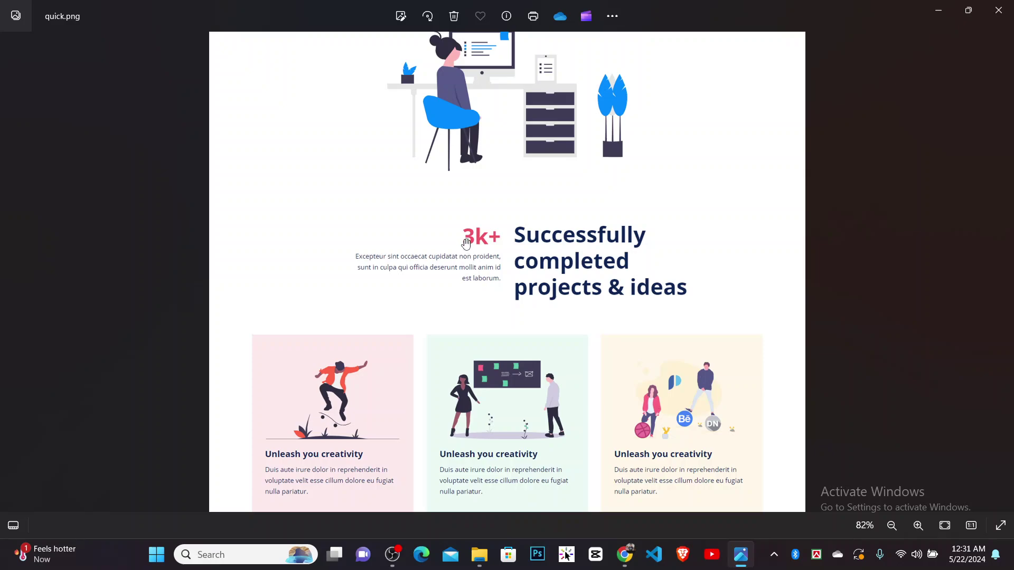
pyautogui.click(625, 555)
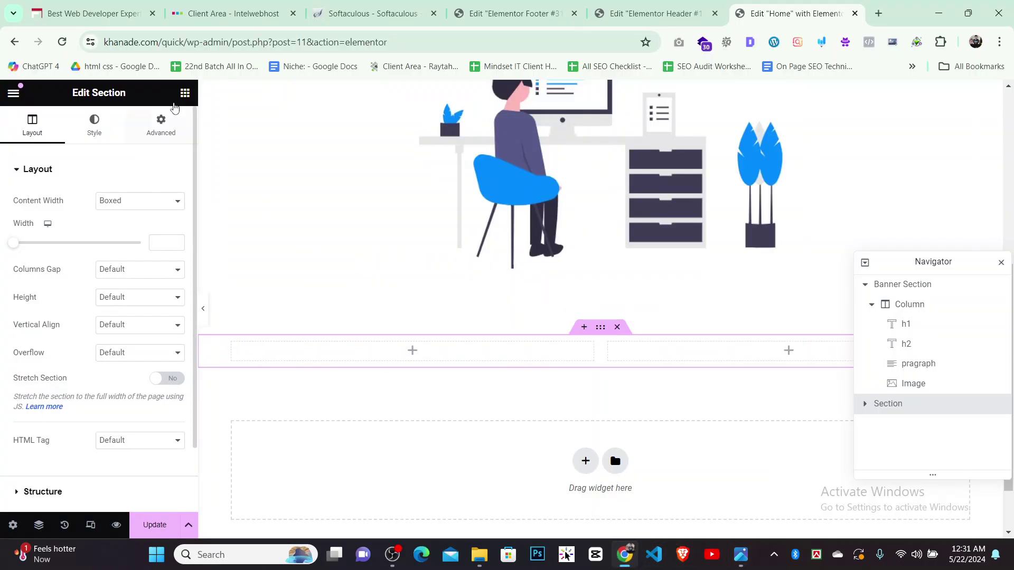
pyautogui.click(184, 93)
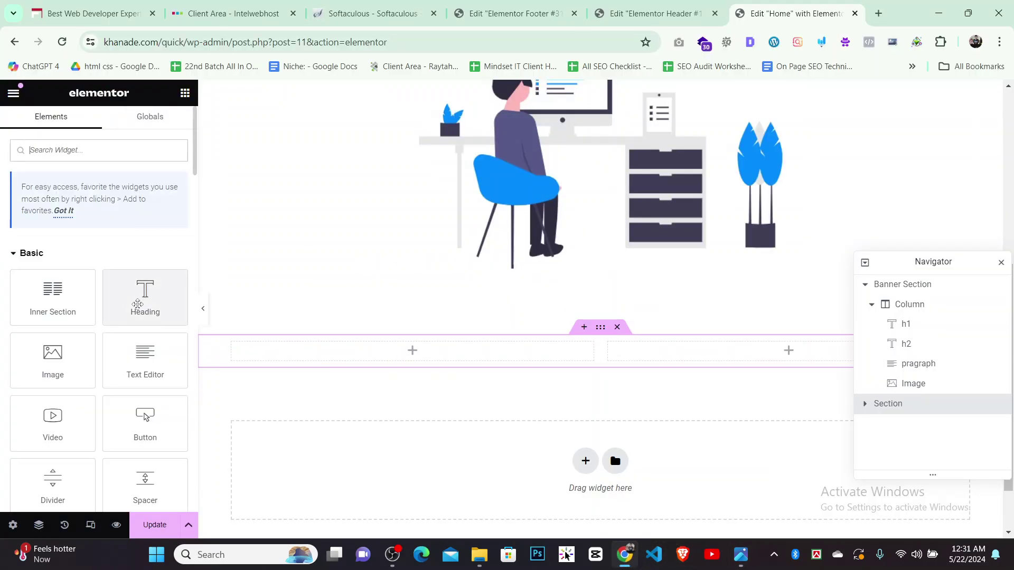
pyautogui.moveTo(137, 304); pyautogui.dragTo(383, 349)
pyautogui.click(142, 323)
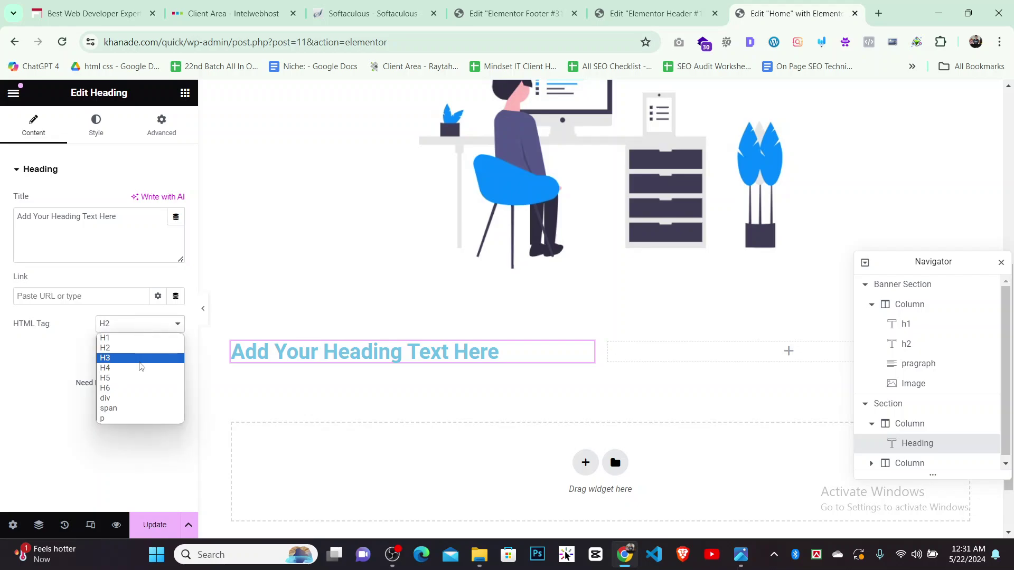
pyautogui.click(123, 358)
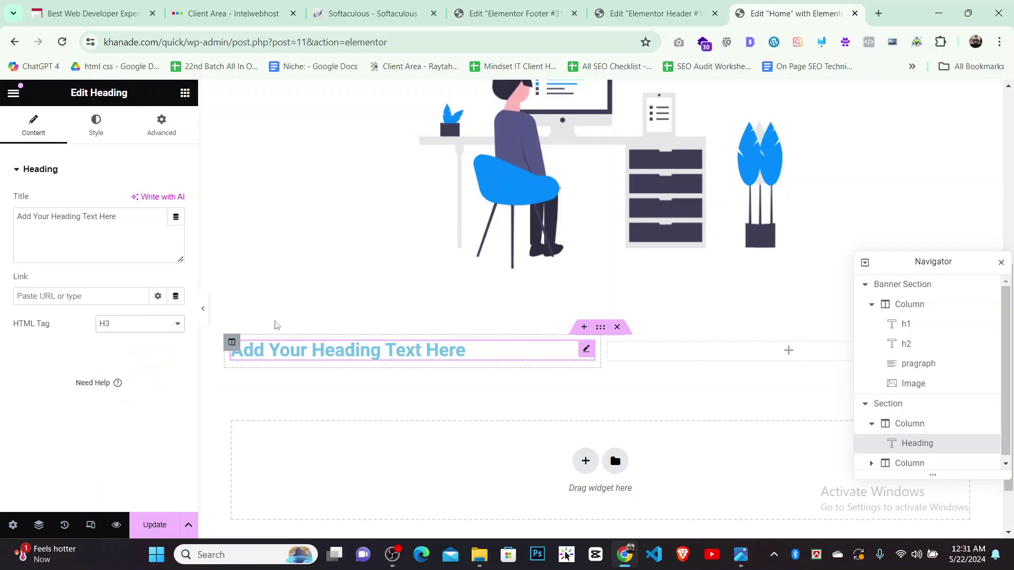
pyautogui.click(93, 135)
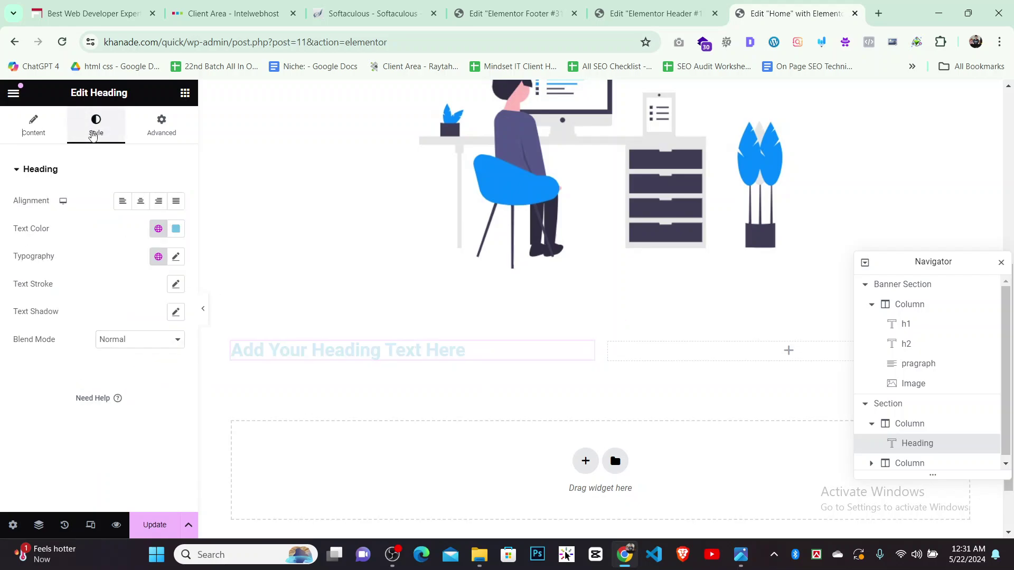
pyautogui.click(157, 202)
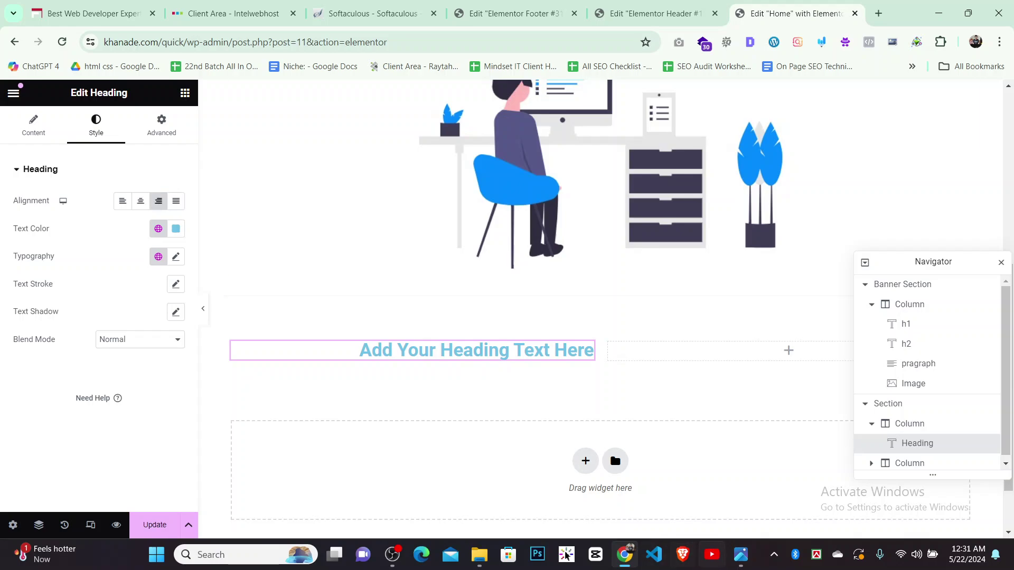
# Check the number in quick.png and replace the new heading's title with "3k+"
pyautogui.click(742, 555)
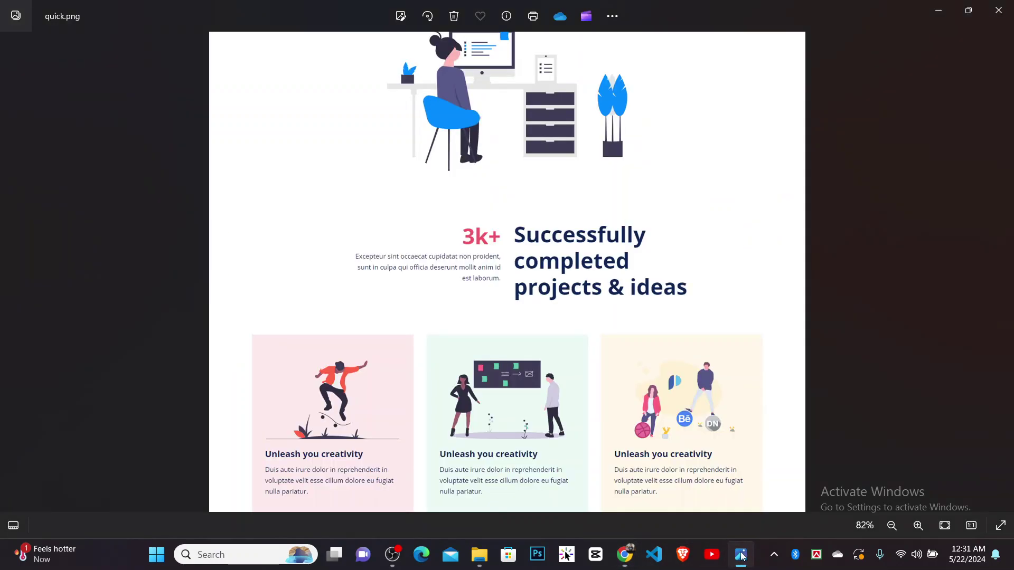
pyautogui.click(741, 555)
pyautogui.click(33, 126)
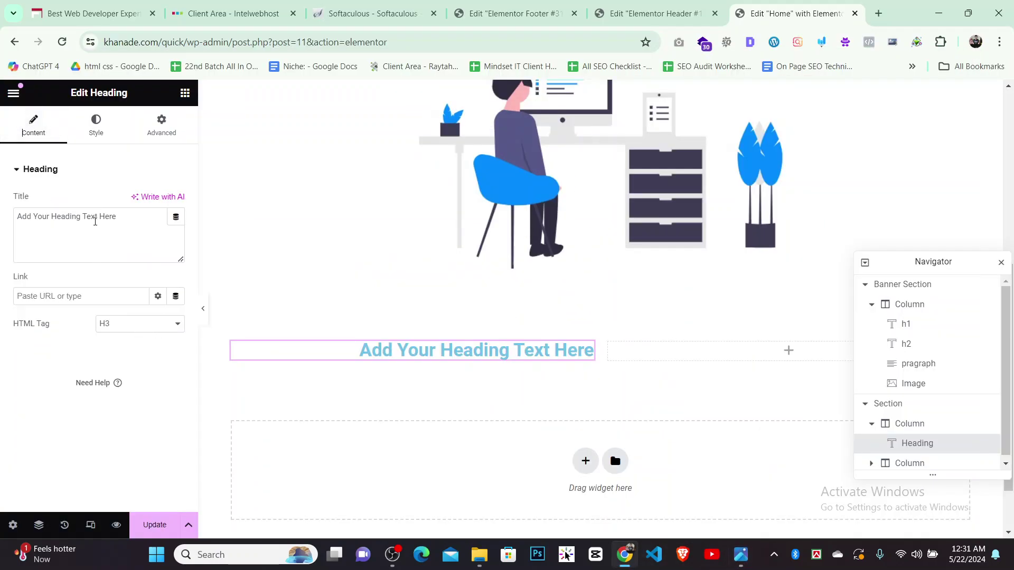
pyautogui.press('BackSpace')
pyautogui.write('#')
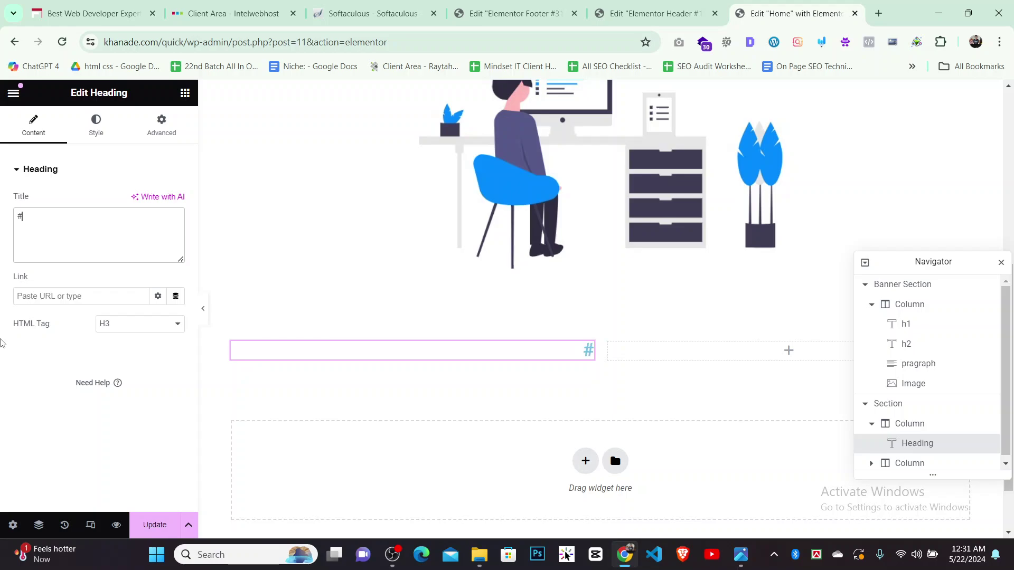
pyautogui.write('3k')
pyautogui.press('BackSpace')
pyautogui.press('BackSpace')
pyautogui.press('BackSpace')
pyautogui.write('3k+')
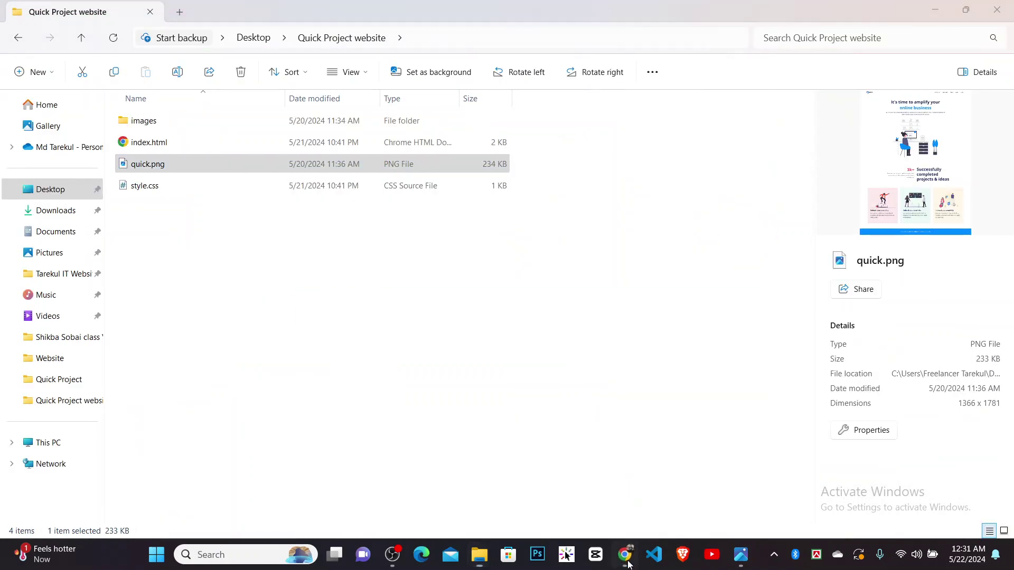
# Open the "3k+" heading's style settings, switch to quick.png and examine the colour of its "3k+" number up close
pyautogui.click(741, 562)
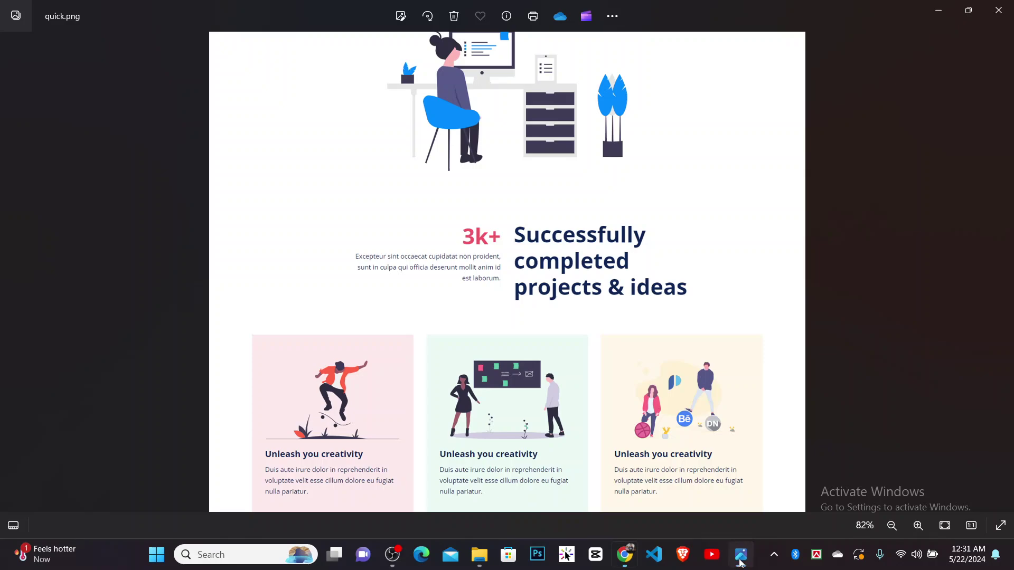
pyautogui.click(741, 563)
pyautogui.click(95, 126)
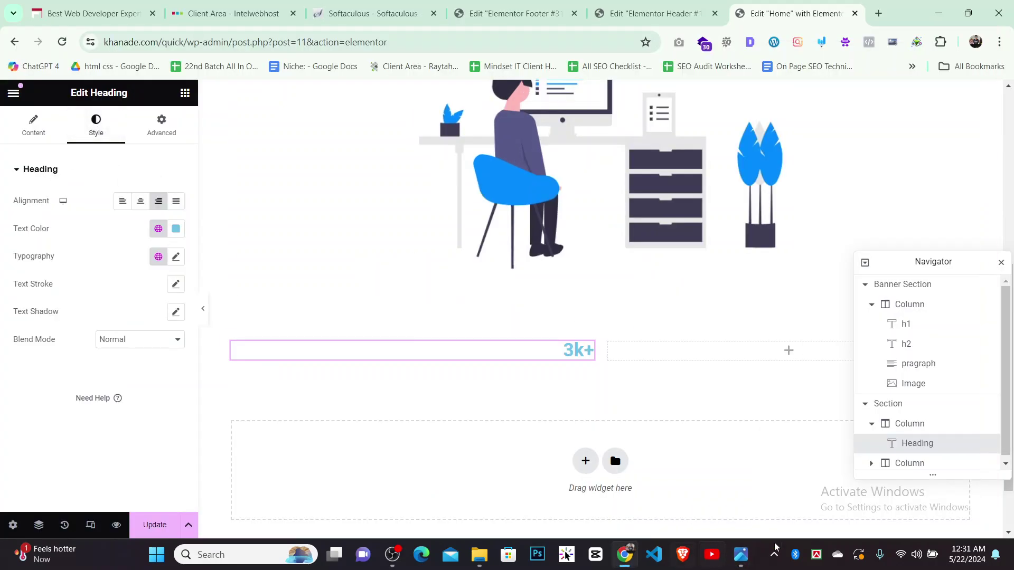
pyautogui.click(741, 555)
pyautogui.scroll(3, 456, 176)
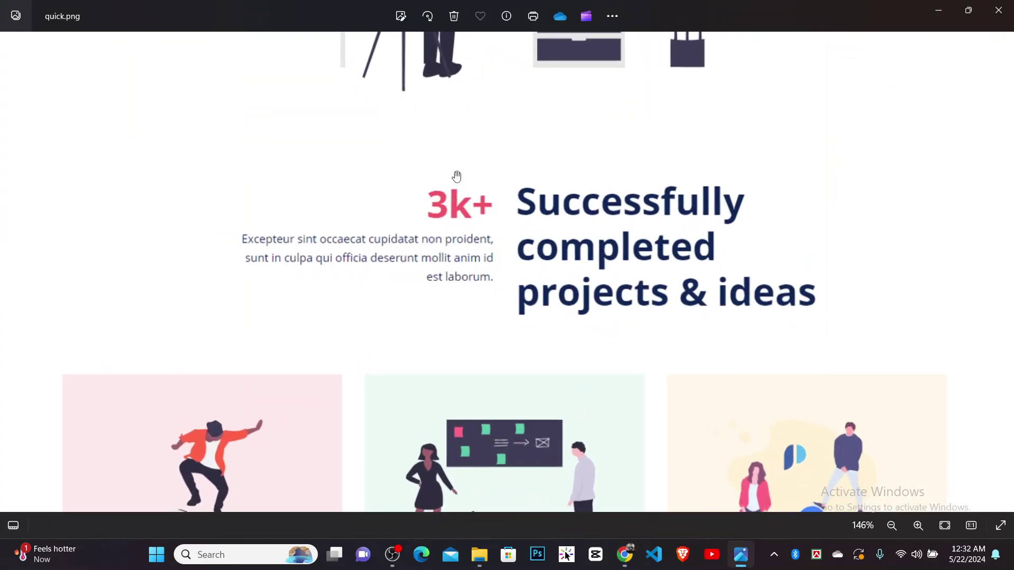
pyautogui.scroll(4, 457, 177)
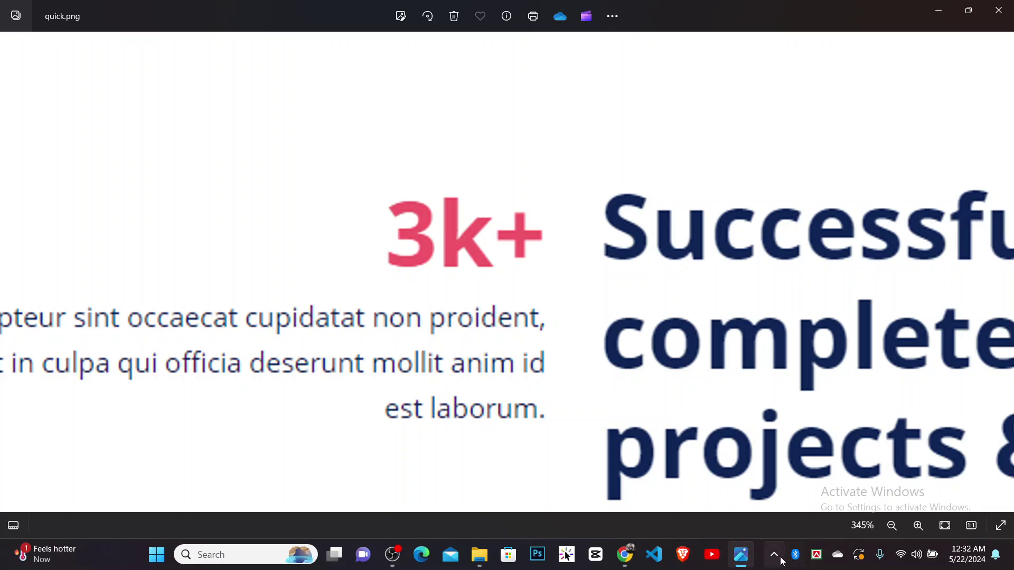
pyautogui.click(781, 559)
pyautogui.click(797, 513)
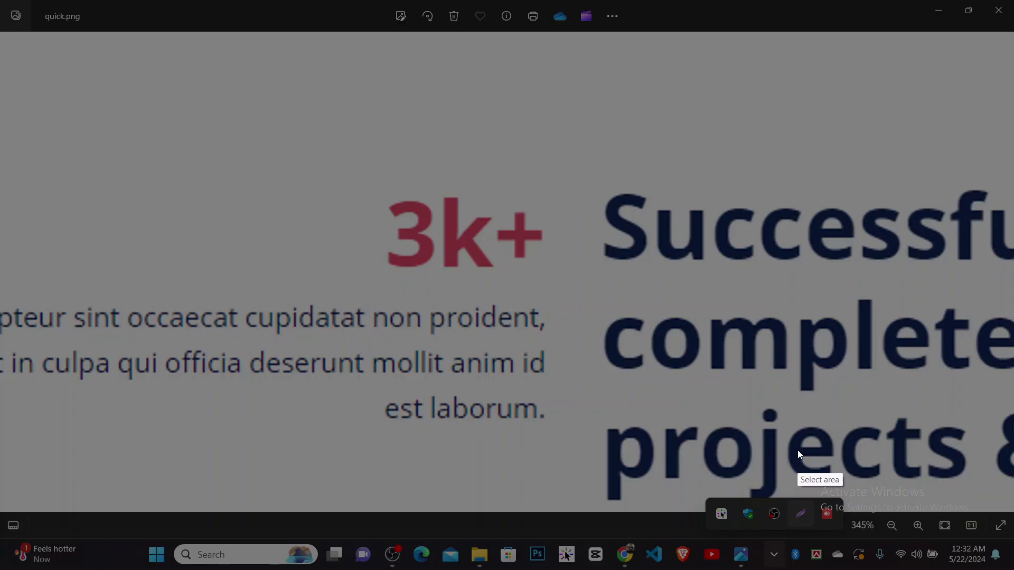
pyautogui.moveTo(758, 287); pyautogui.dragTo(783, 364)
pyautogui.press('Escape')
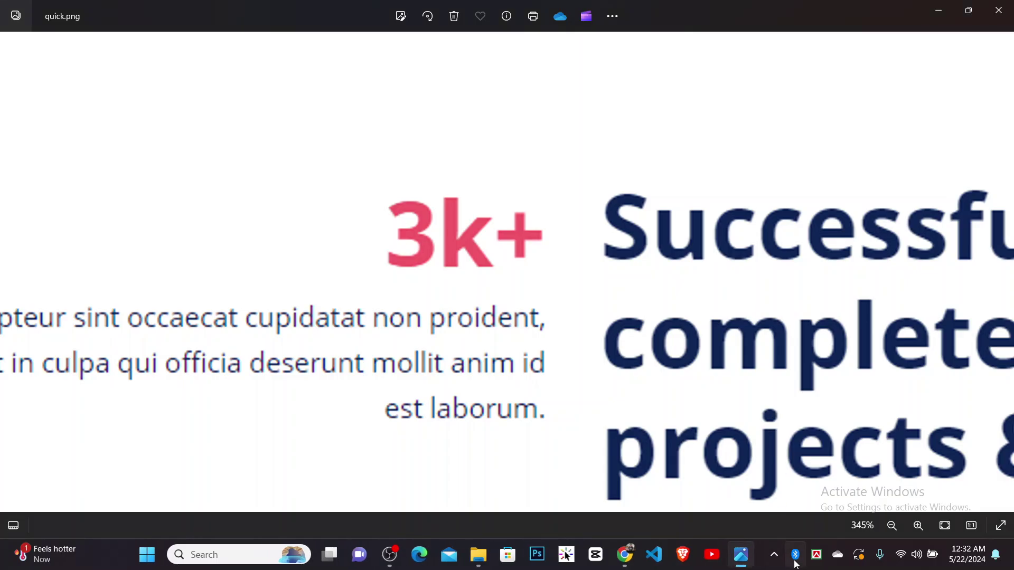
# Sample the pink of "3k+" in quick.png with the pixel colour tool and set the Elementor heading's text colour to F15767
pyautogui.click(774, 554)
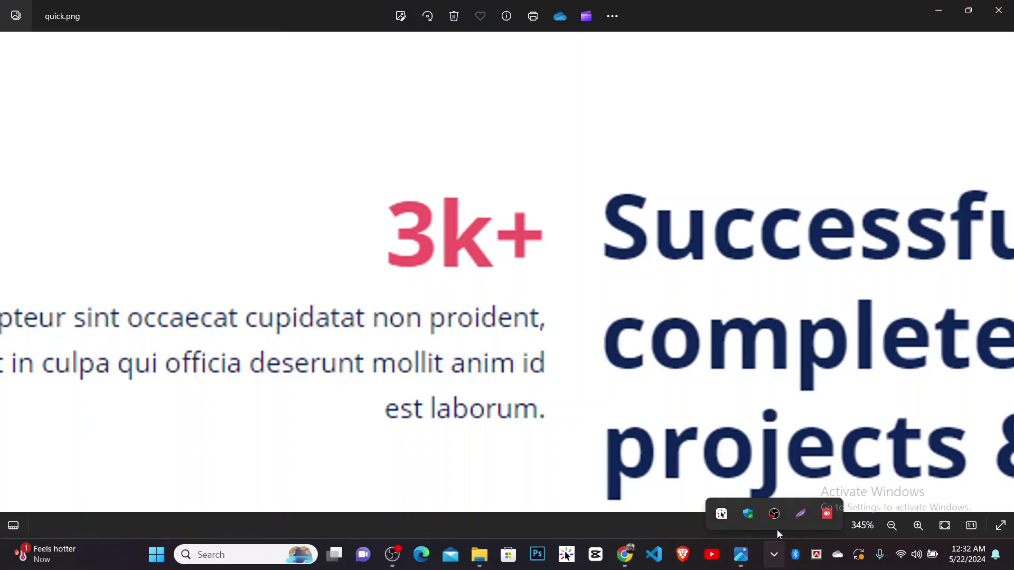
pyautogui.click(722, 514)
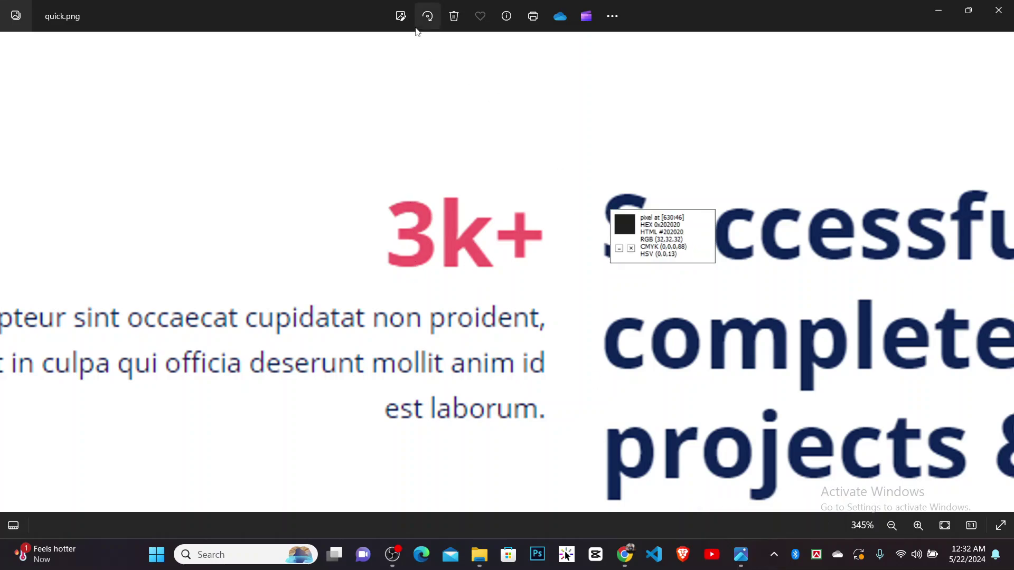
pyautogui.scroll(8, 459, 266)
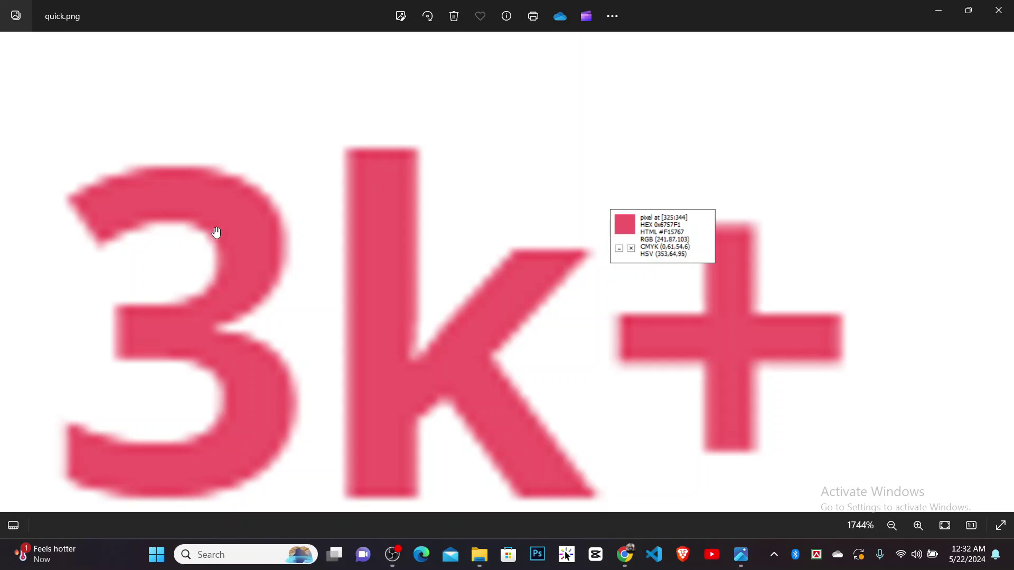
pyautogui.click(636, 554)
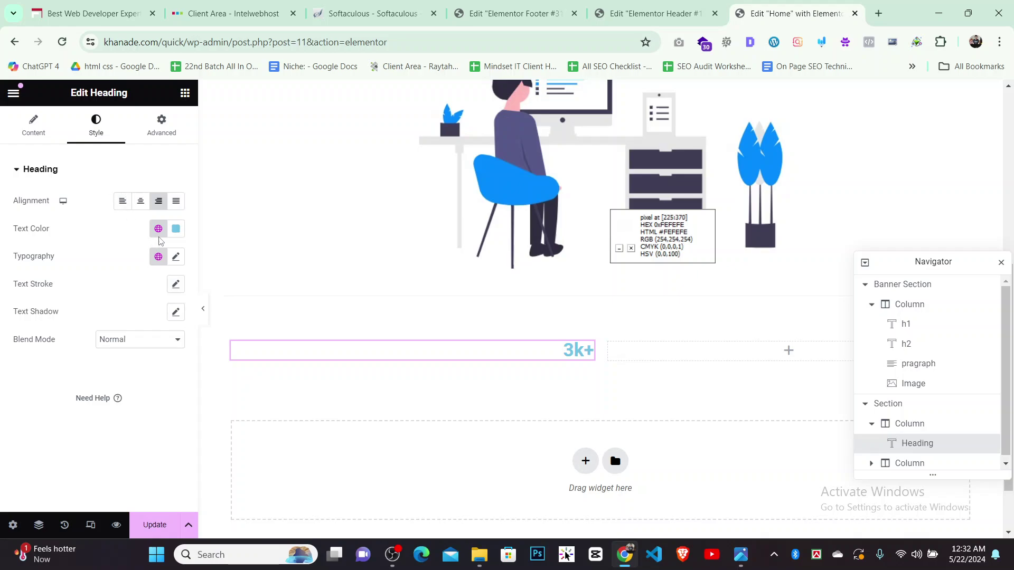
pyautogui.click(176, 228)
pyautogui.write('F15767')
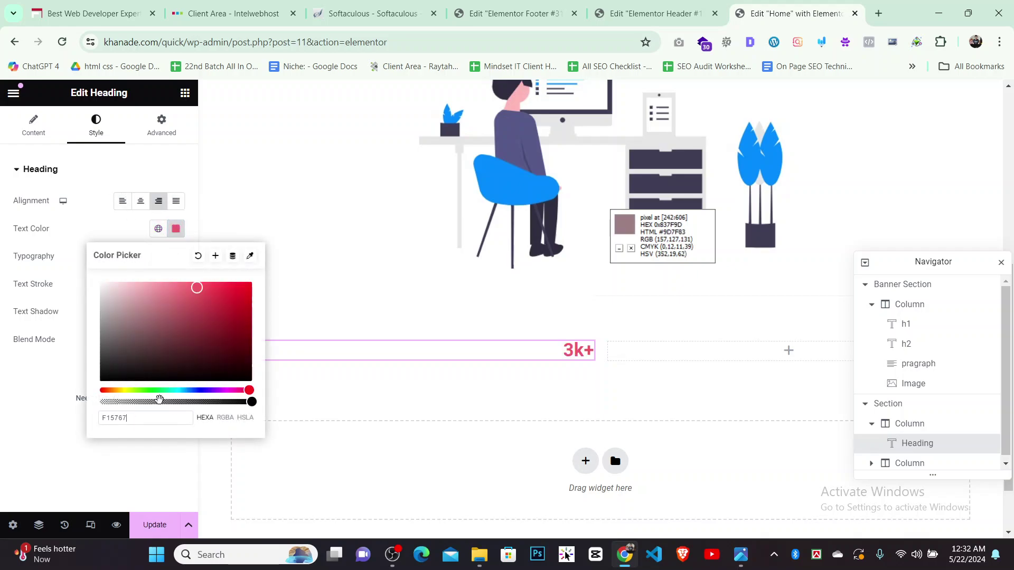
# Set the font size of the 3k+ heading to 43 px
pyautogui.click(10, 176)
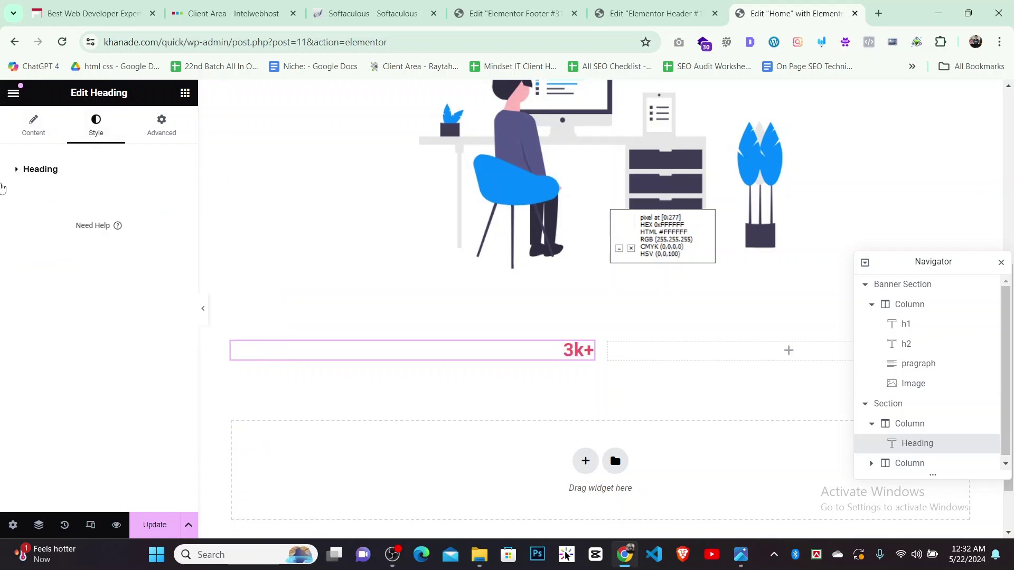
pyautogui.click(40, 170)
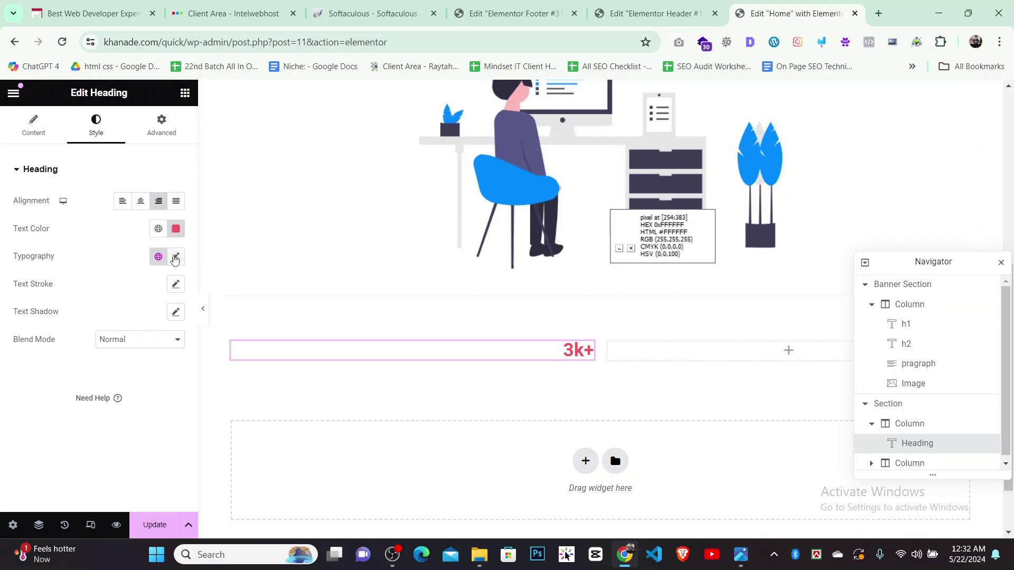
pyautogui.click(176, 256)
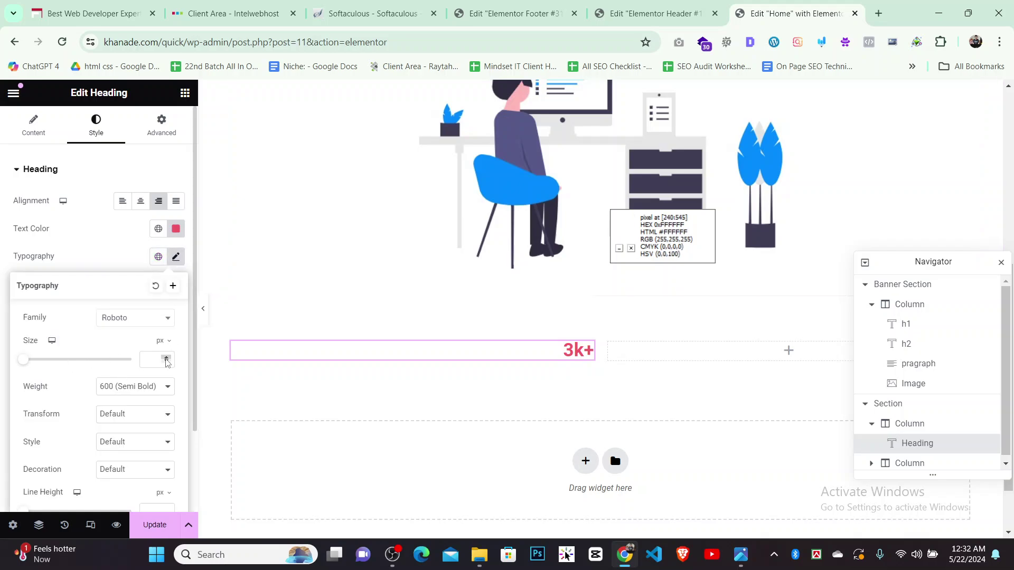
pyautogui.click(166, 359)
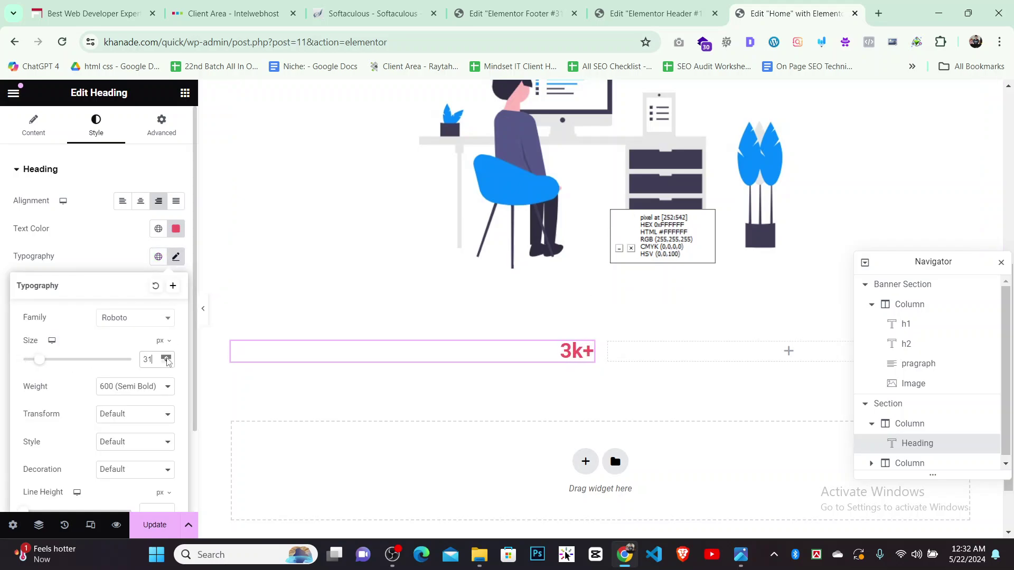
pyautogui.moveTo(166, 360); pyautogui.dragTo(167, 360)
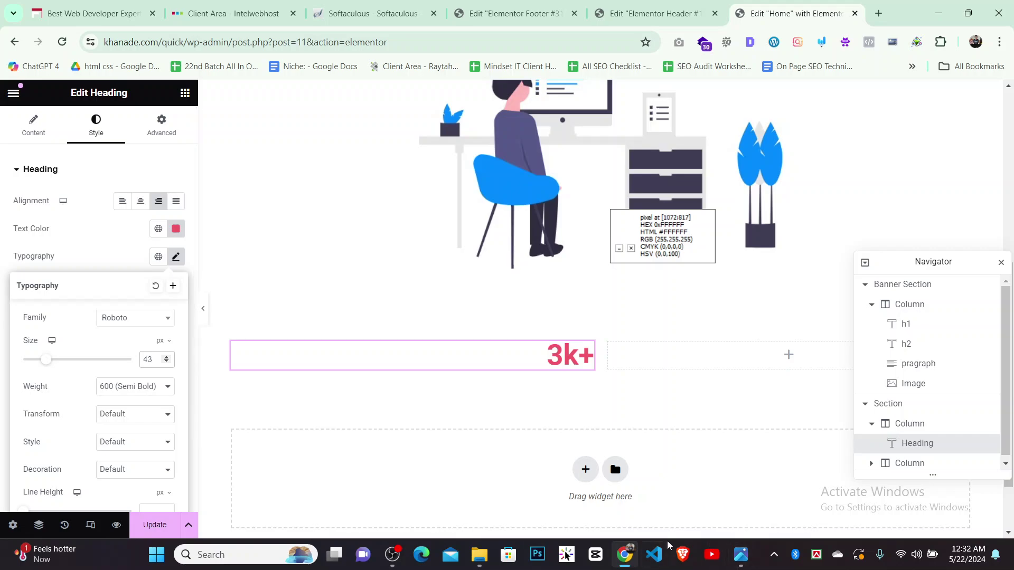
# Check the quick.png reference design, duplicate the banner paragraph and place the copy directly beneath the 3k+ heading
pyautogui.click(747, 563)
pyautogui.scroll(-10, 615, 421)
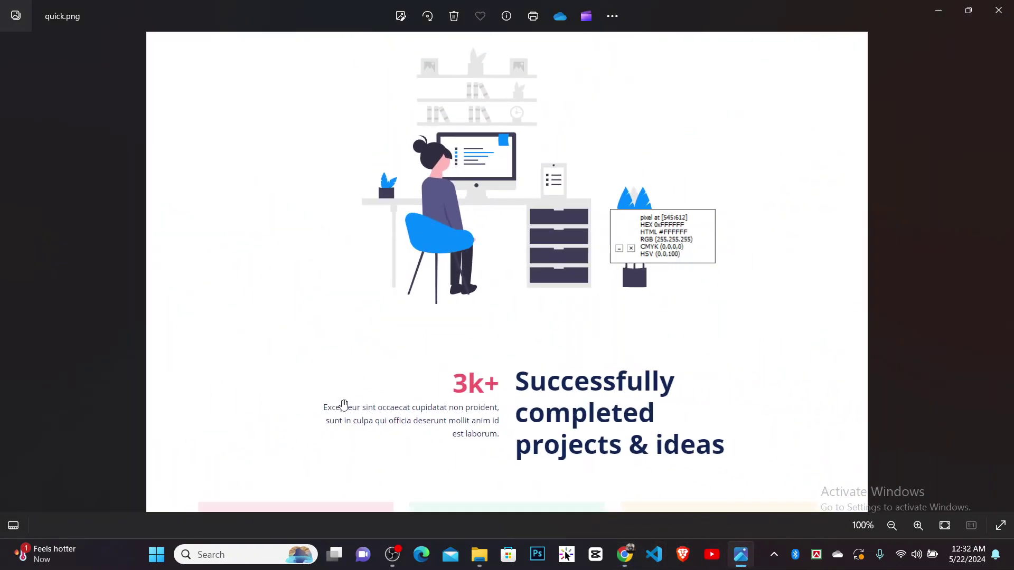
pyautogui.click(624, 554)
pyautogui.scroll(5, 589, 235)
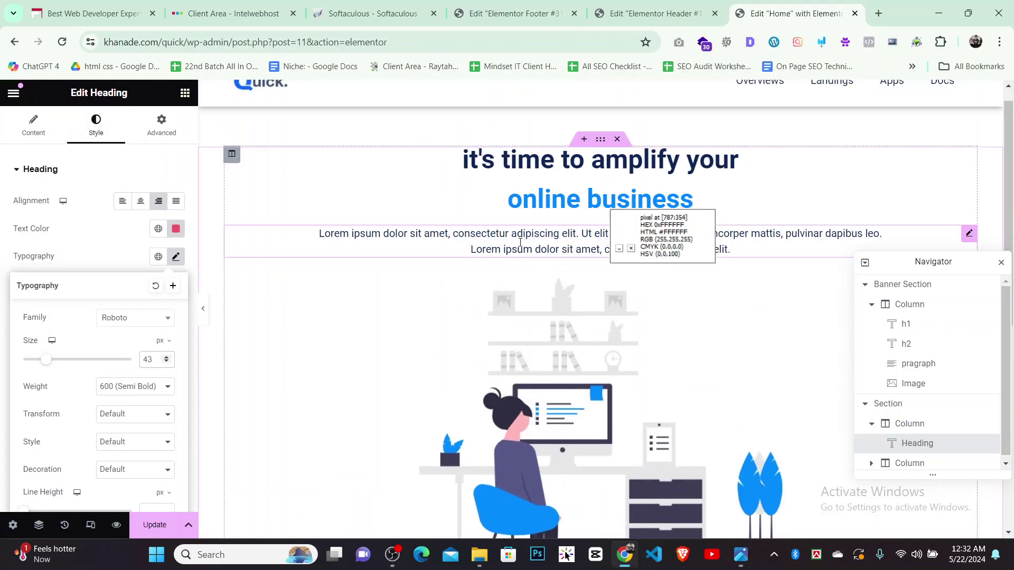
pyautogui.rightClick(514, 244)
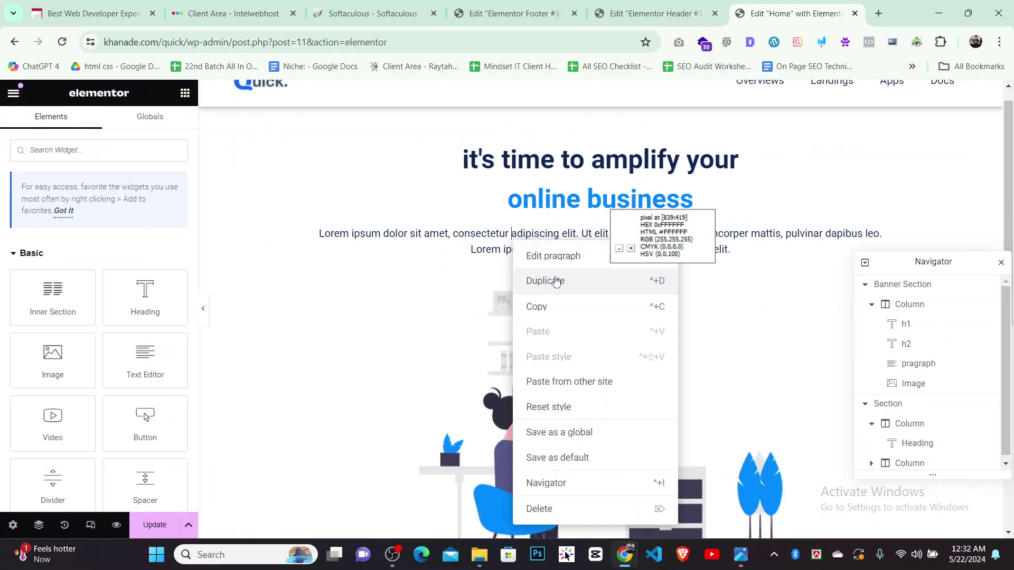
pyautogui.click(556, 281)
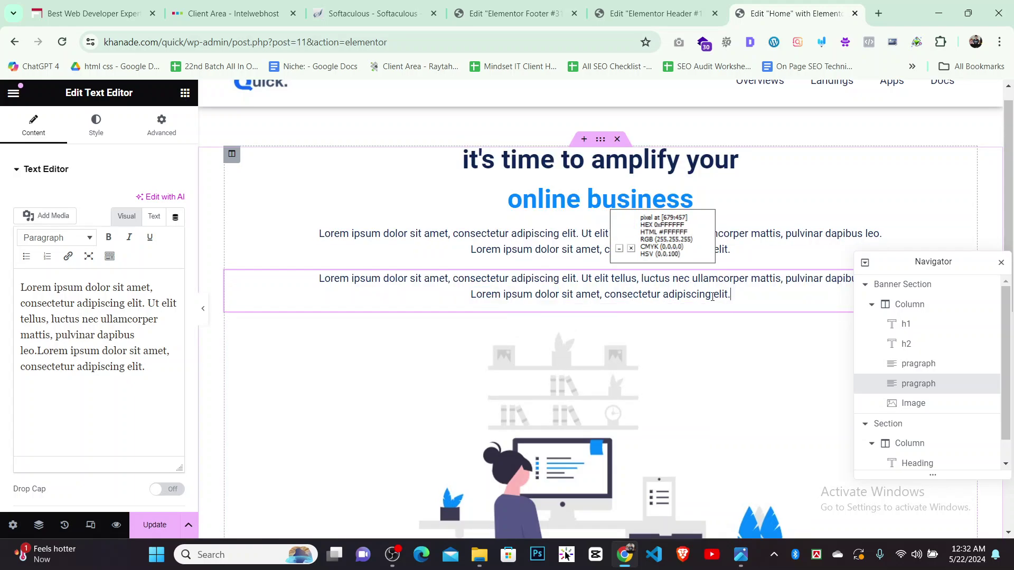
pyautogui.moveTo(950, 261); pyautogui.dragTo(944, 343)
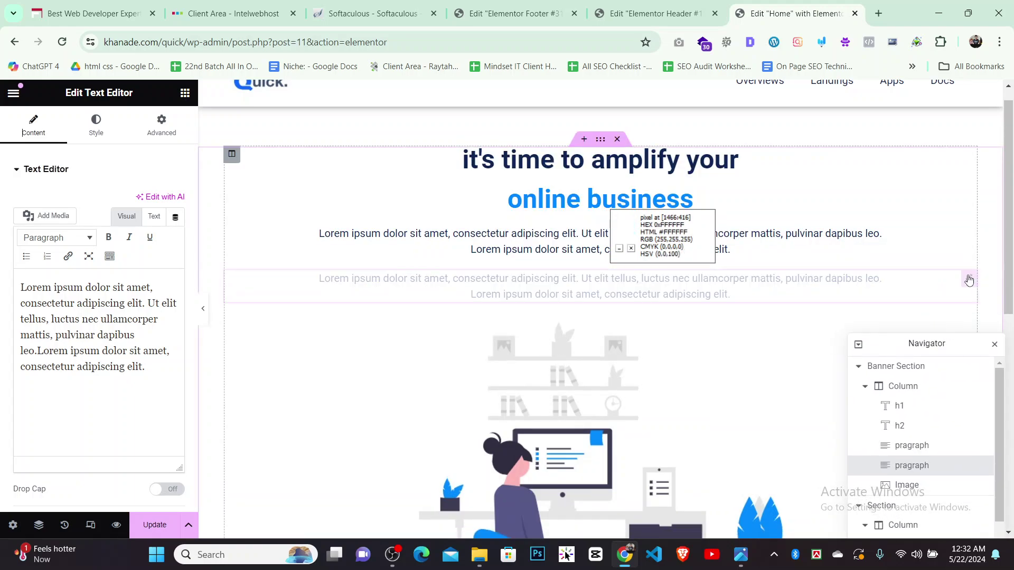
pyautogui.moveTo(969, 280); pyautogui.dragTo(570, 288)
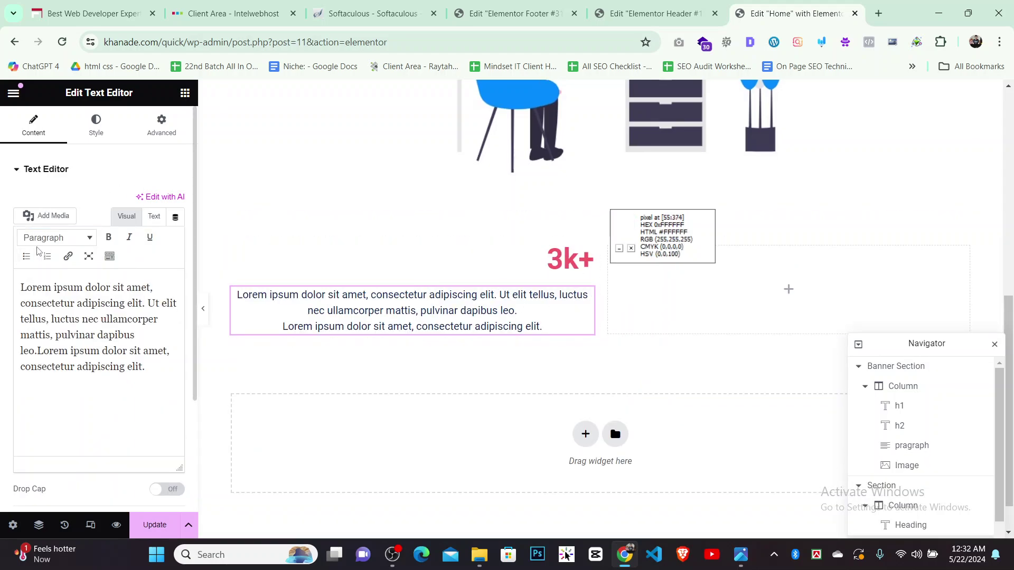
# Align the text of the paragraph beneath the 3k+ heading to the right
pyautogui.scroll(-1, 101, 214)
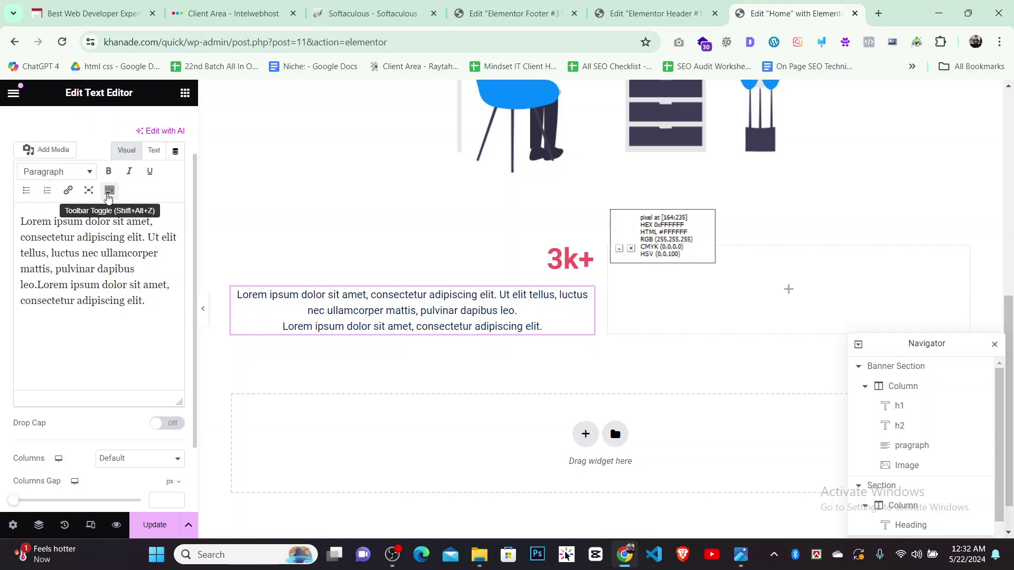
pyautogui.scroll(1, 108, 197)
pyautogui.click(97, 127)
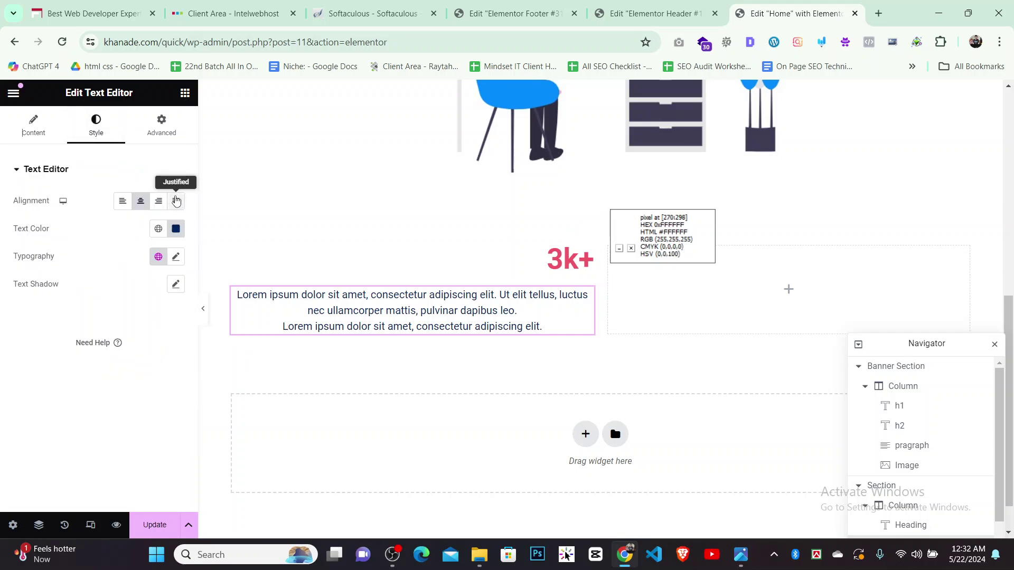
pyautogui.click(177, 201)
pyautogui.click(153, 203)
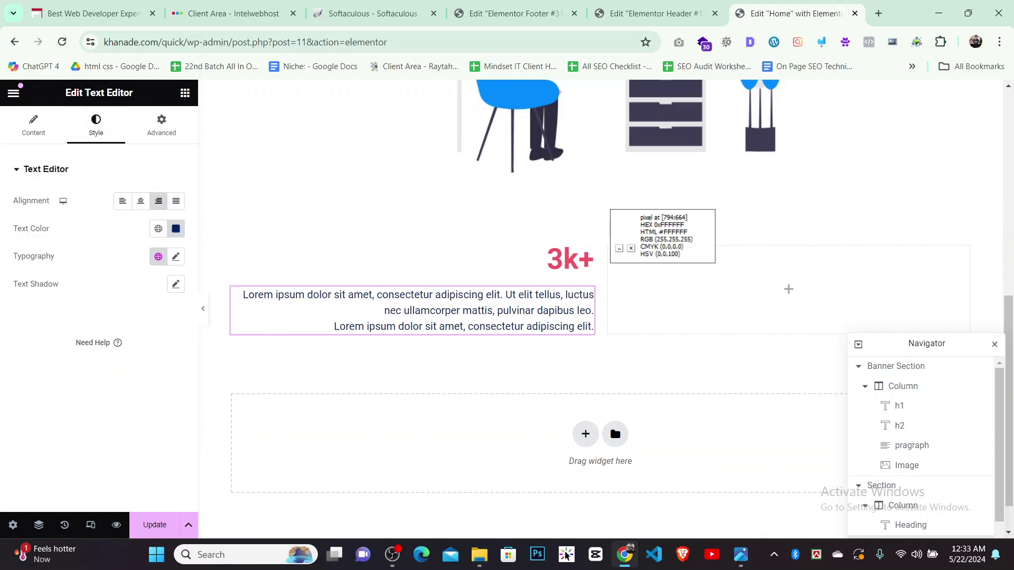
# Compare with the reference design and trim the paragraph beneath the 3k+ heading so it ends with "pulvinar dapibus le"
pyautogui.click(741, 554)
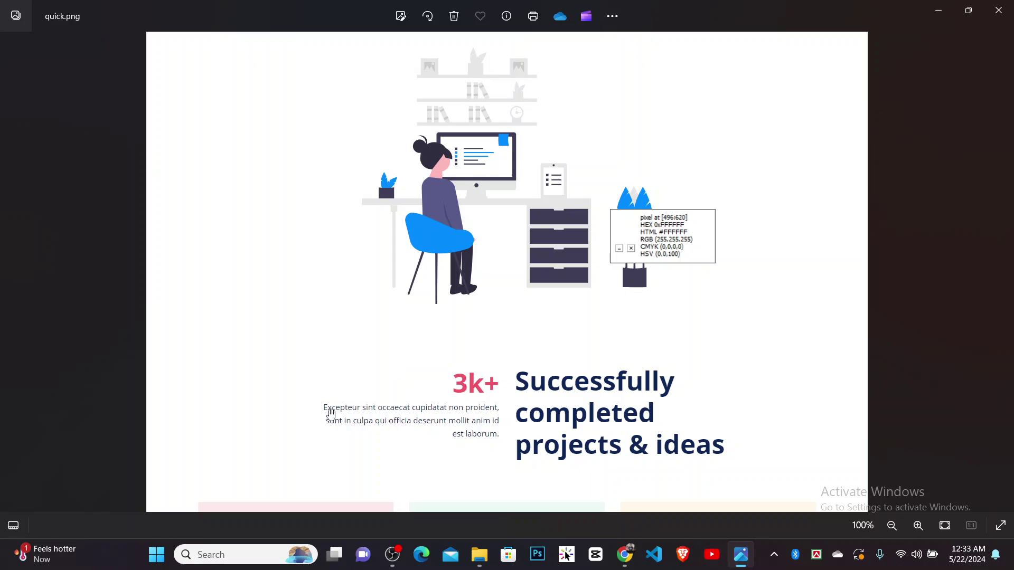
pyautogui.click(625, 554)
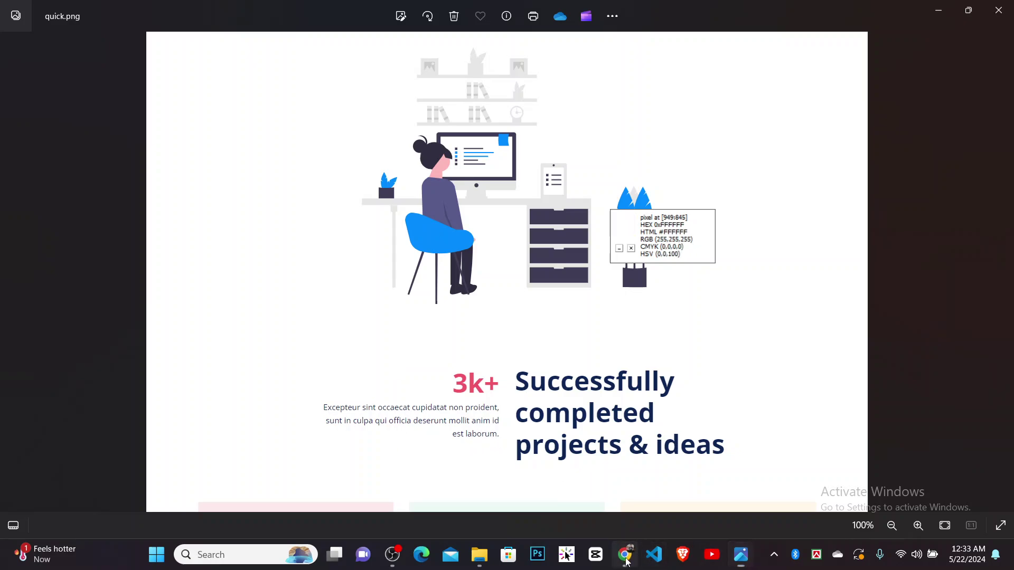
pyautogui.click(37, 117)
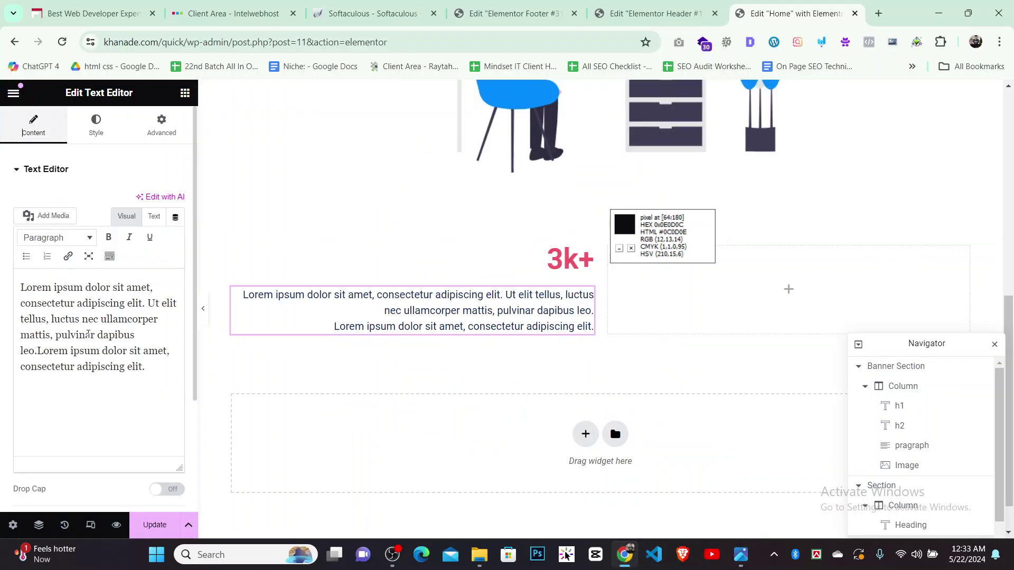
pyautogui.moveTo(146, 367); pyautogui.dragTo(41, 363)
pyautogui.press('BackSpace')
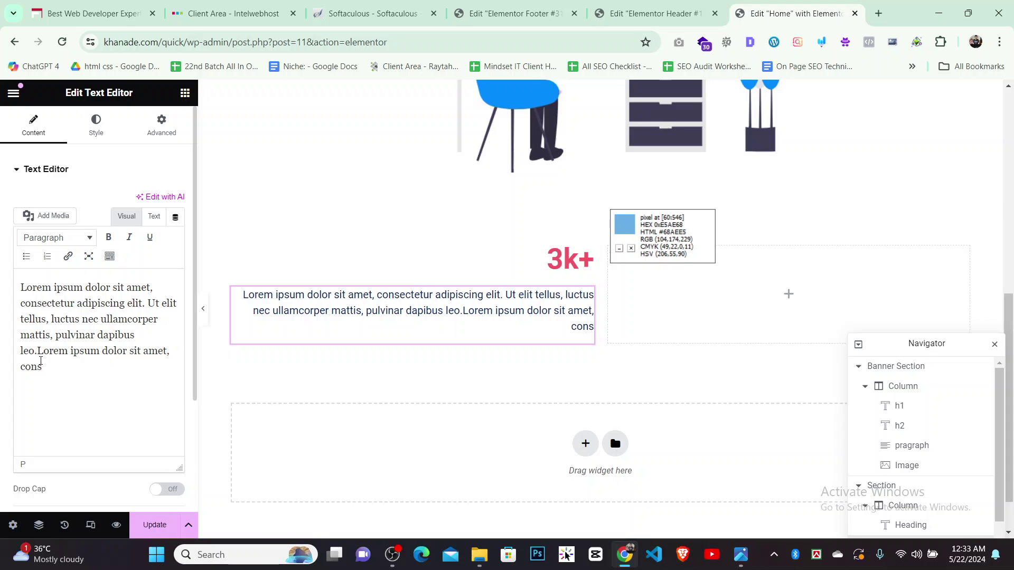
pyautogui.moveTo(27, 359); pyautogui.dragTo(32, 347)
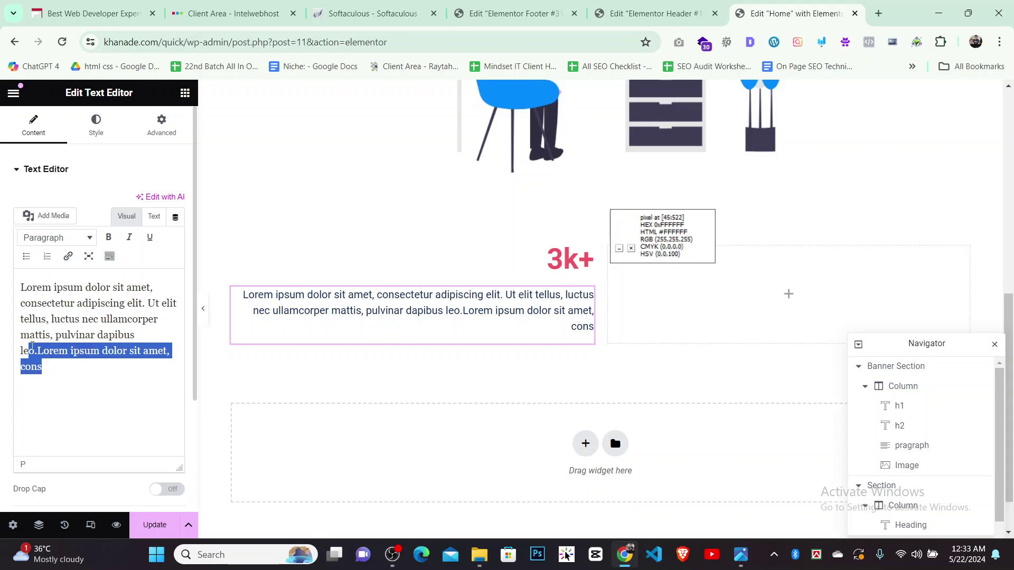
pyautogui.press('BackSpace')
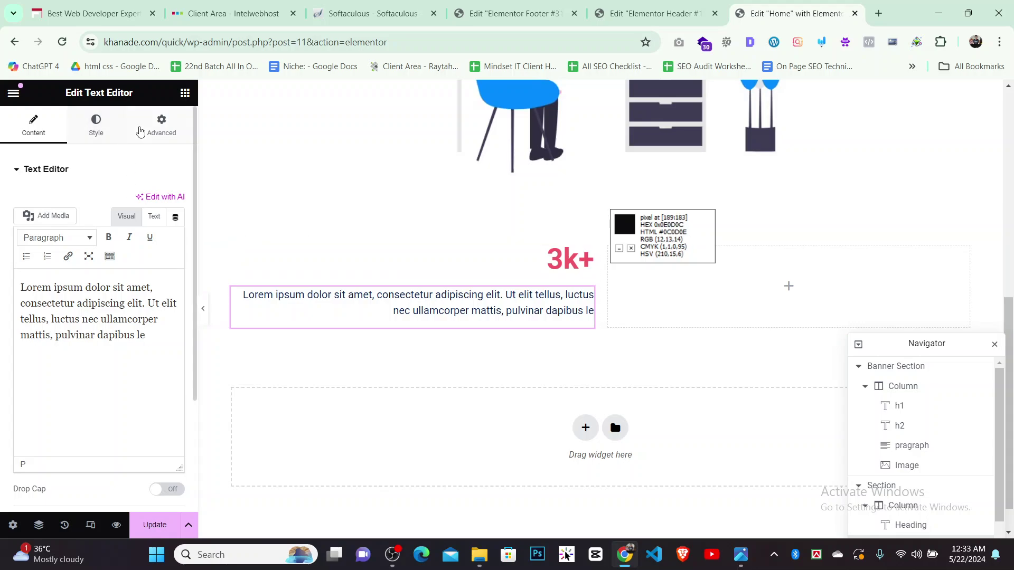
# Try a 3 px margin on all sides of the paragraph beneath the 3k+ heading
pyautogui.click(161, 124)
pyautogui.click(160, 215)
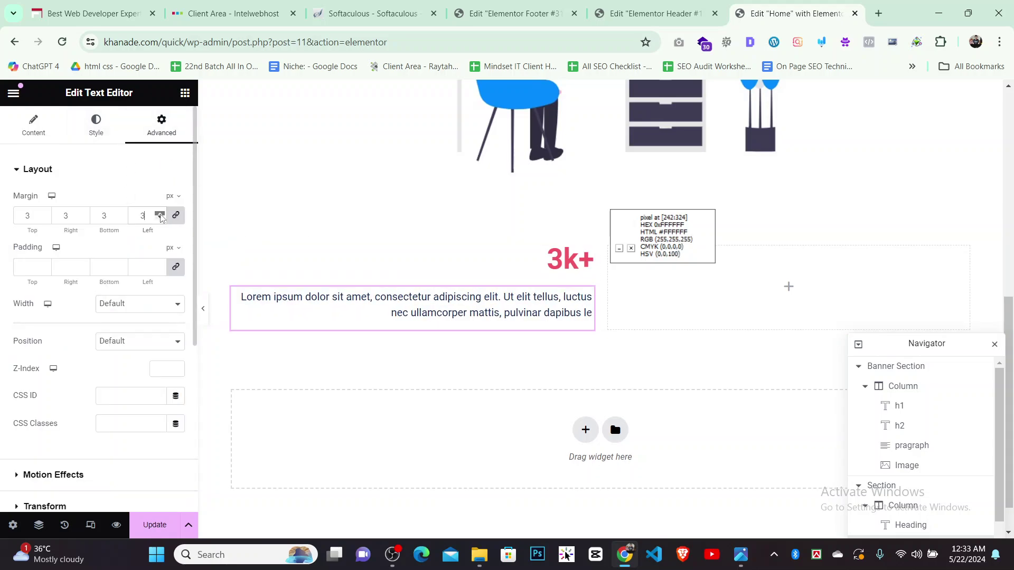
pyautogui.press('BackSpace')
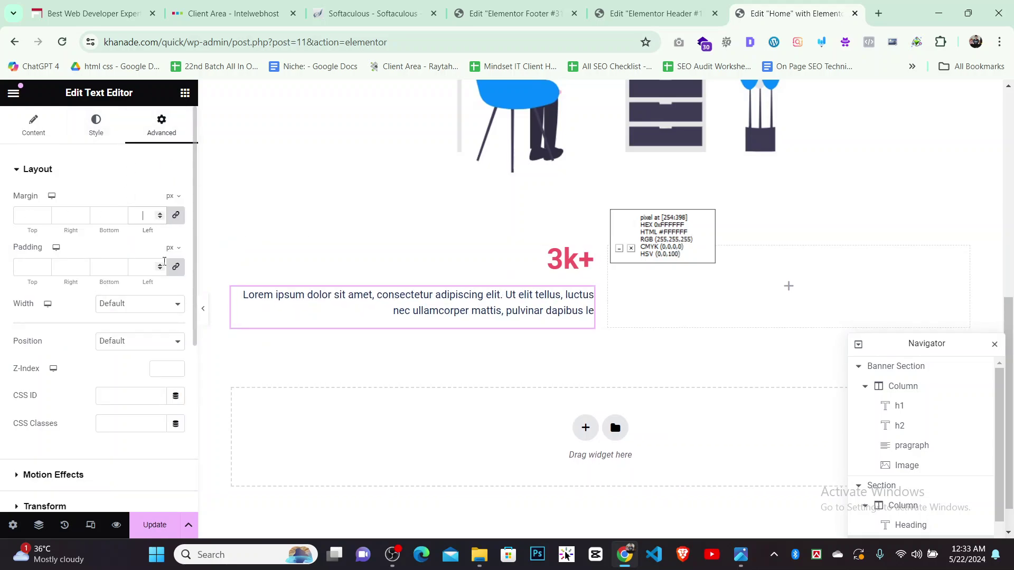
pyautogui.click(161, 268)
# Clear all the text from the paragraph beneath the 3k+ heading
pyautogui.click(33, 126)
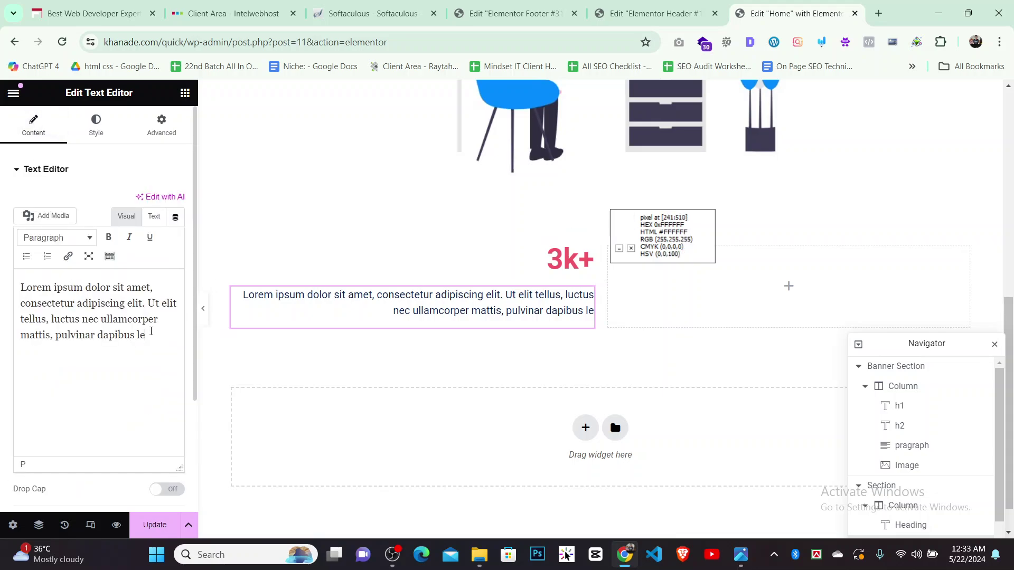
pyautogui.hotkey('ctrl', 'a')
pyautogui.press('BackSpace')
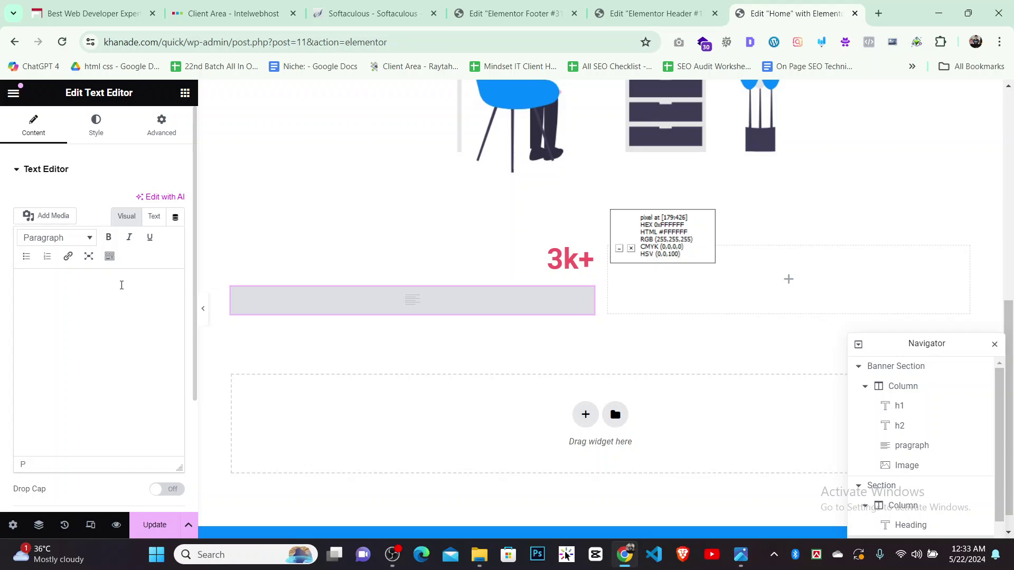
pyautogui.hotkey('ctrl', 'z')
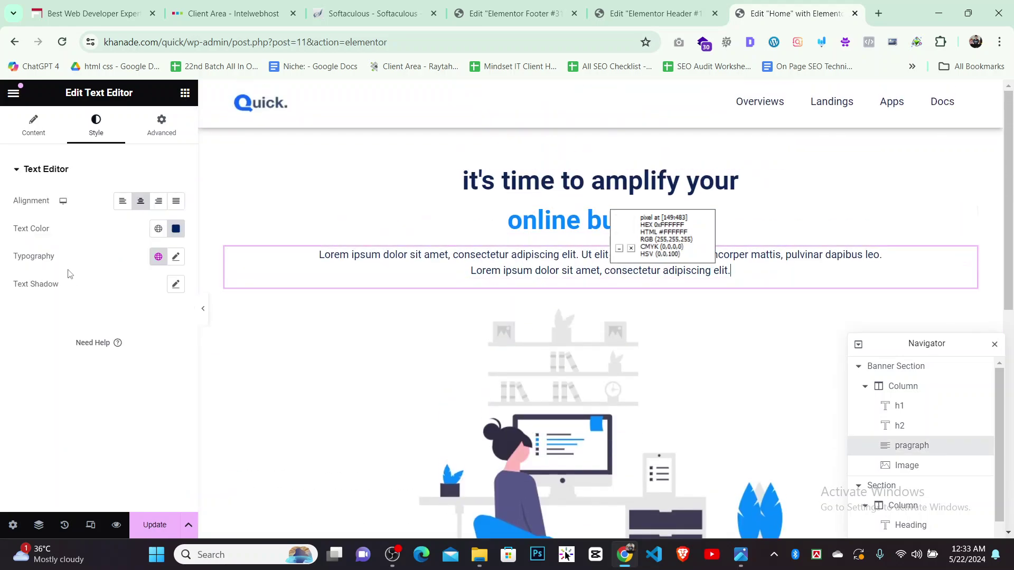
# Copy the banner paragraph's text from "tellus, luctus" to its end and paste it into the empty paragraph beneath the 3k+ heading
pyautogui.click(33, 126)
pyautogui.moveTo(145, 367); pyautogui.dragTo(22, 314)
pyautogui.hotkey('ctrl', 'c')
pyautogui.scroll(-10, 319, 444)
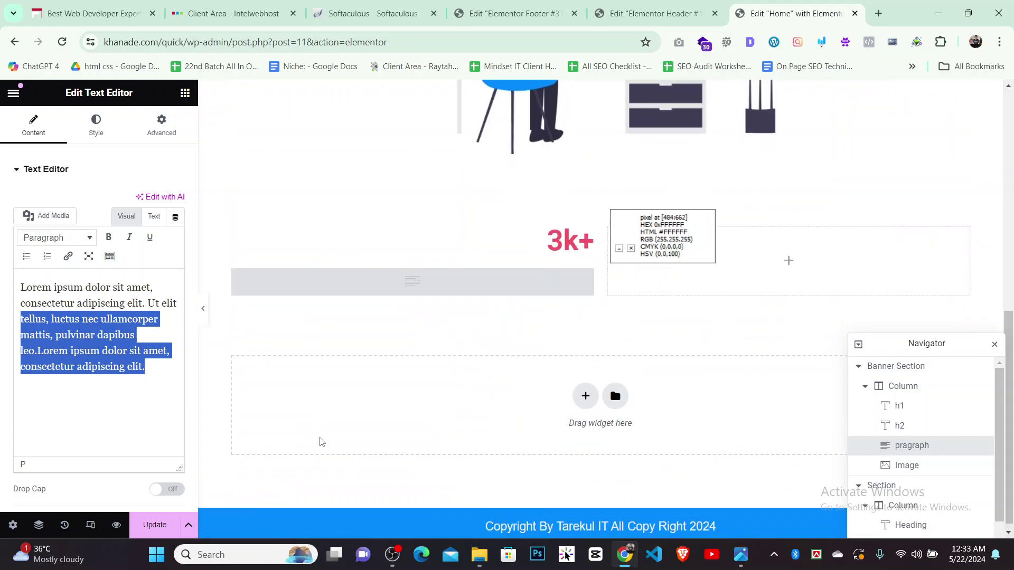
pyautogui.click(470, 283)
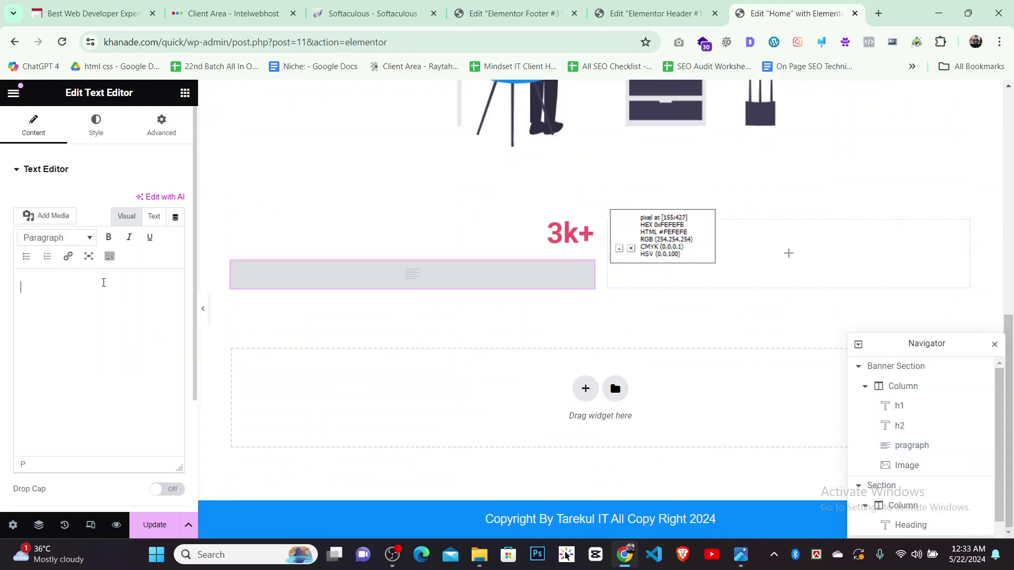
pyautogui.hotkey('ctrl', 'v')
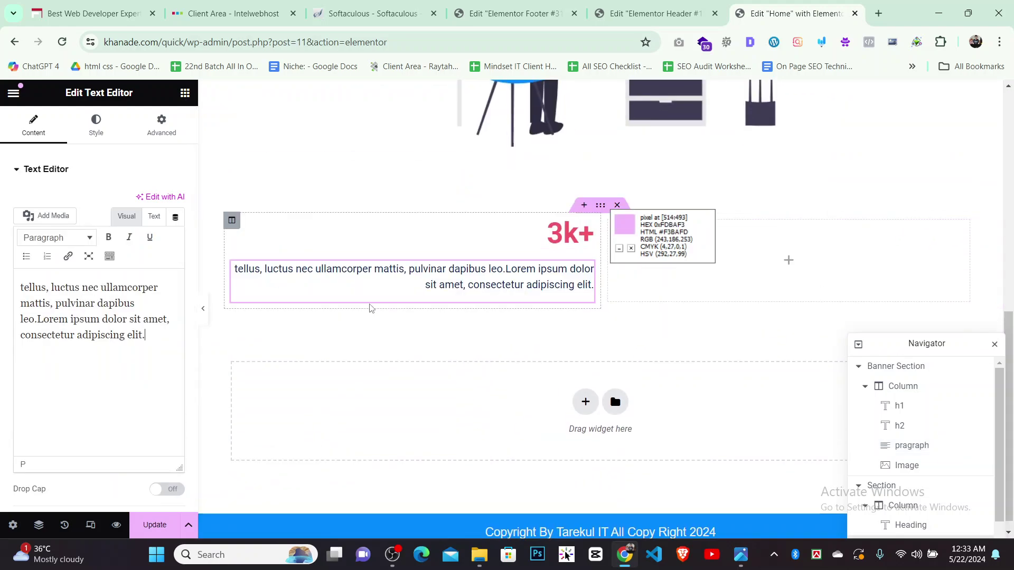
# Check the reference design and try 50 px padding on all sides of the column holding the 3k+ heading
pyautogui.click(740, 555)
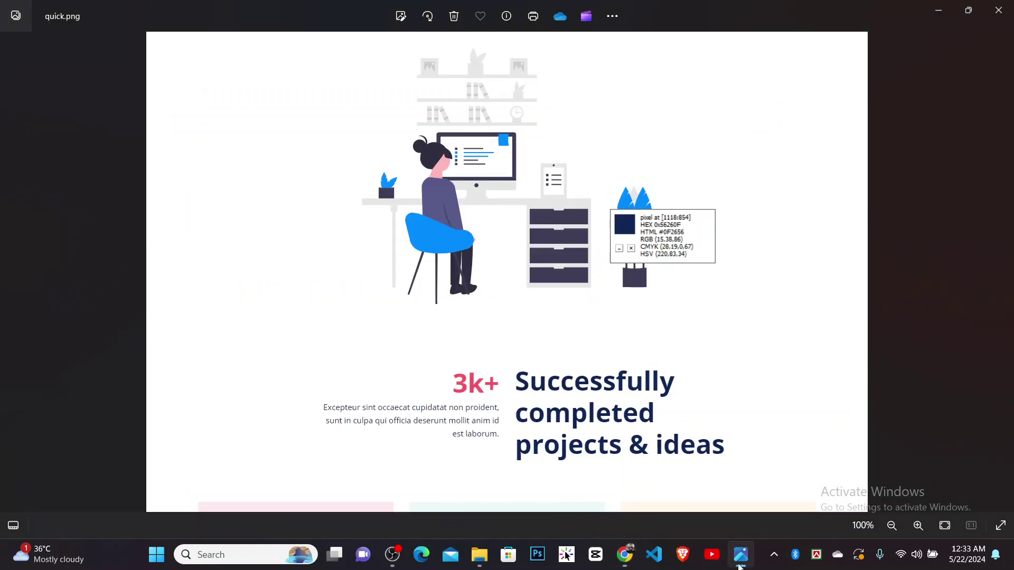
pyautogui.click(740, 564)
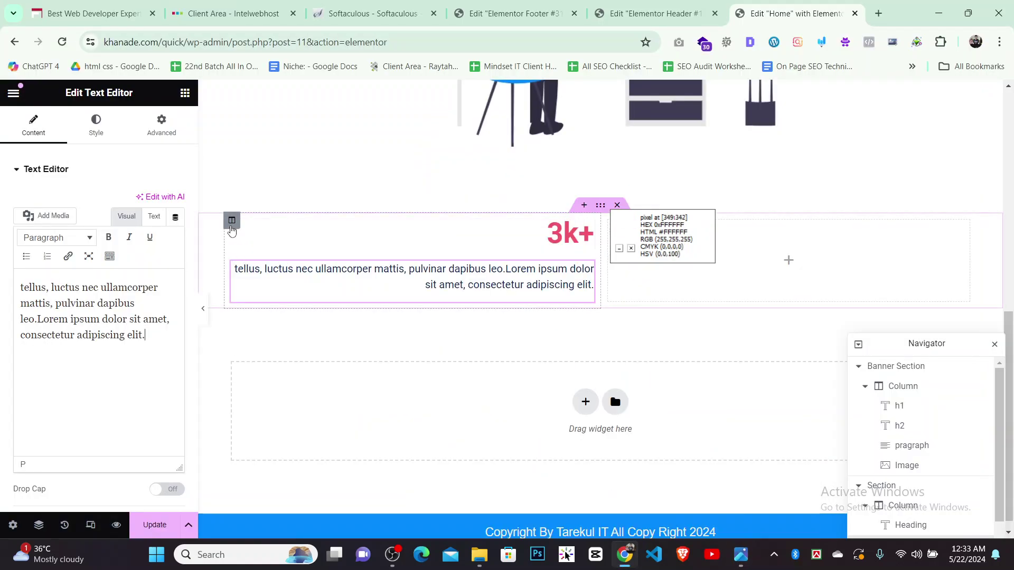
pyautogui.click(232, 220)
pyautogui.click(153, 125)
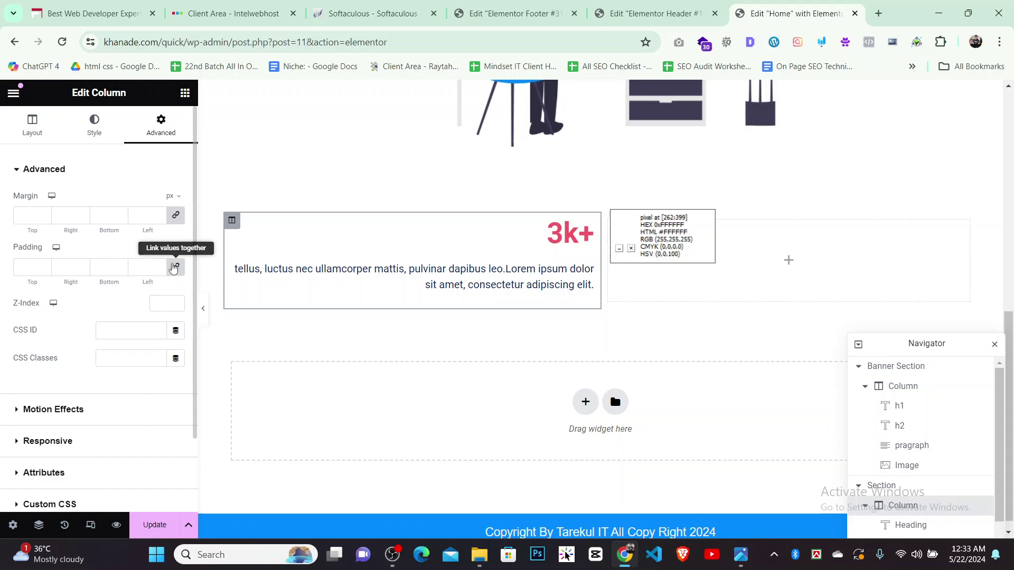
pyautogui.click(160, 267)
pyautogui.moveTo(160, 267); pyautogui.dragTo(160, 266)
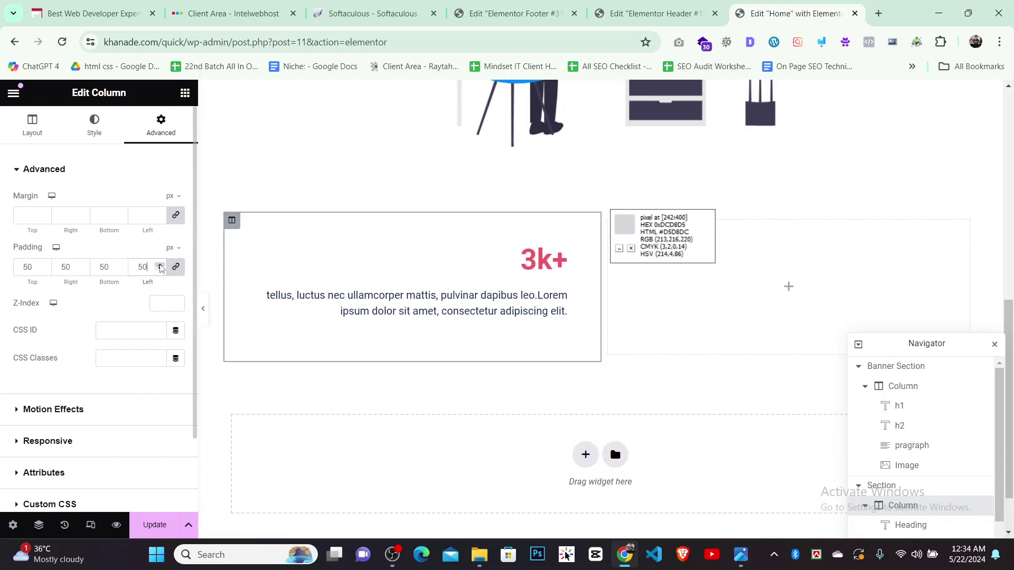
pyautogui.press('BackSpace')
pyautogui.press('BackSpace')
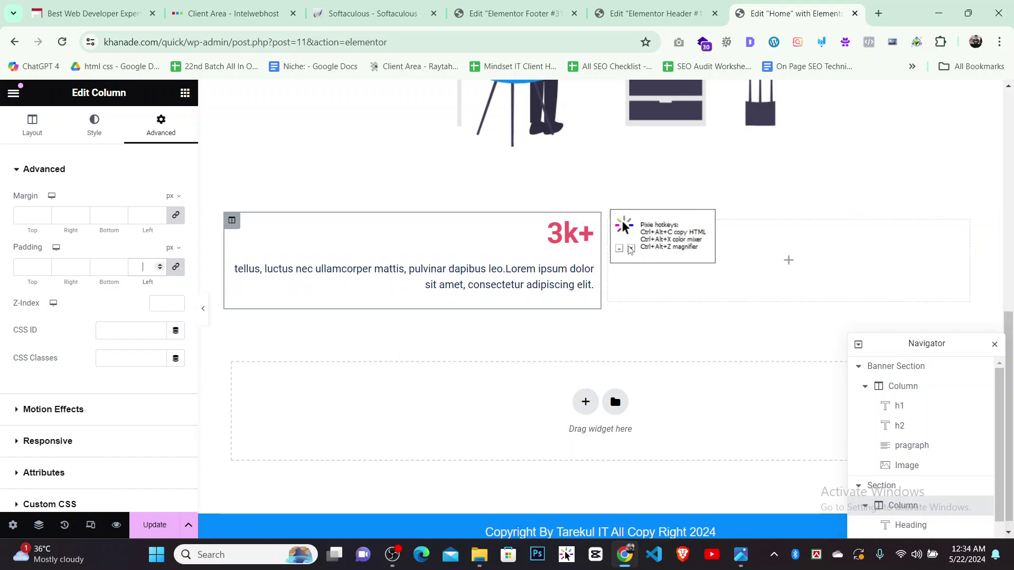
pyautogui.click(630, 249)
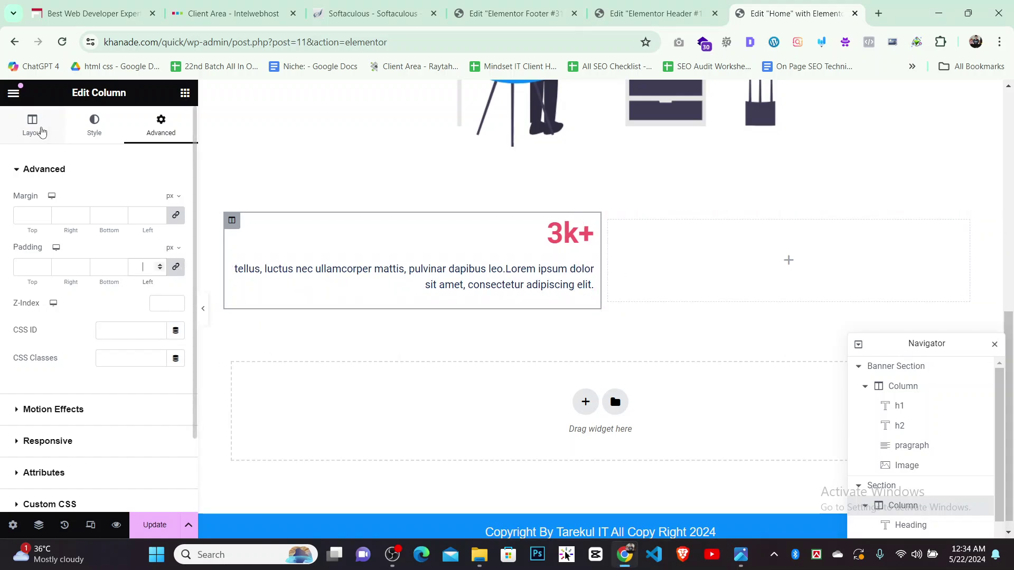
pyautogui.click(42, 132)
pyautogui.click(155, 129)
# Try left and centre alignment on the paragraph beneath the 3k+ heading and return it to right alignment
pyautogui.click(586, 285)
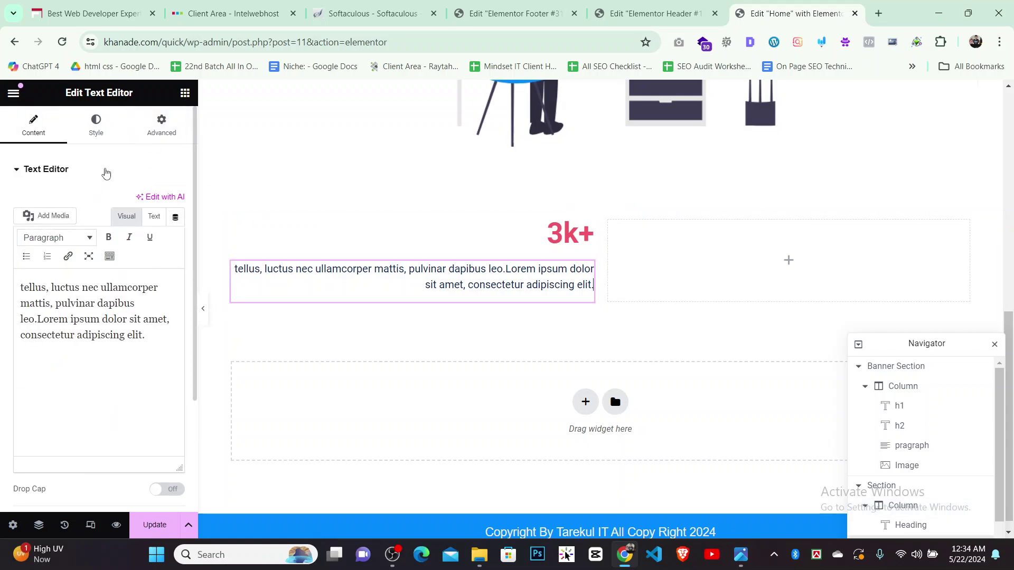
pyautogui.click(96, 125)
pyautogui.click(119, 176)
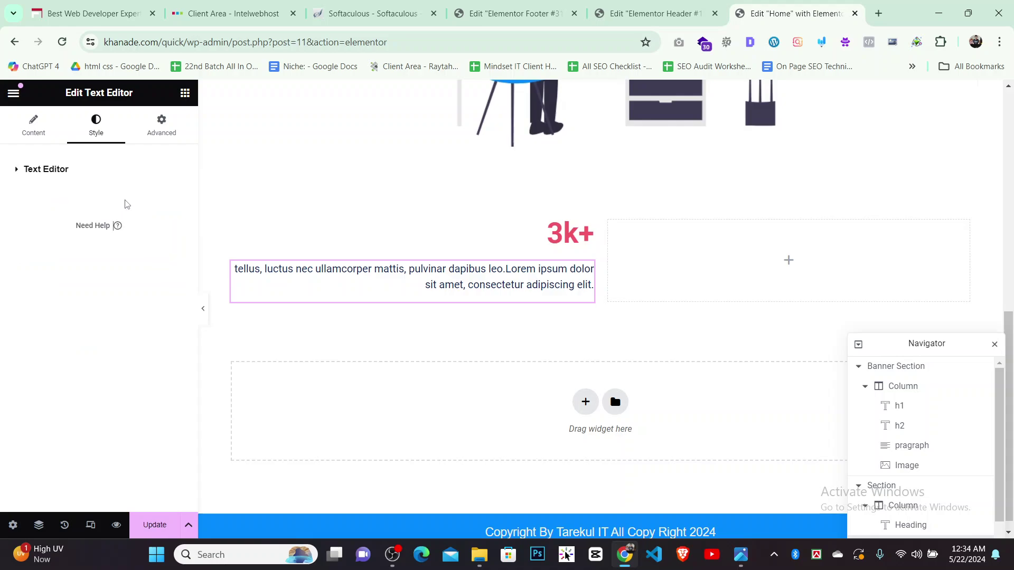
pyautogui.click(59, 112)
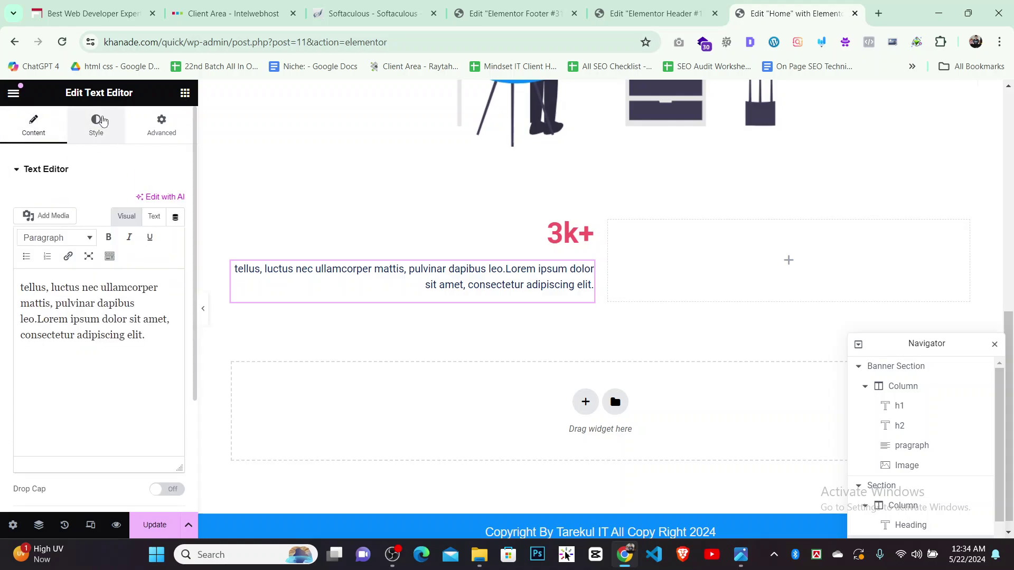
pyautogui.click(97, 126)
pyautogui.click(122, 206)
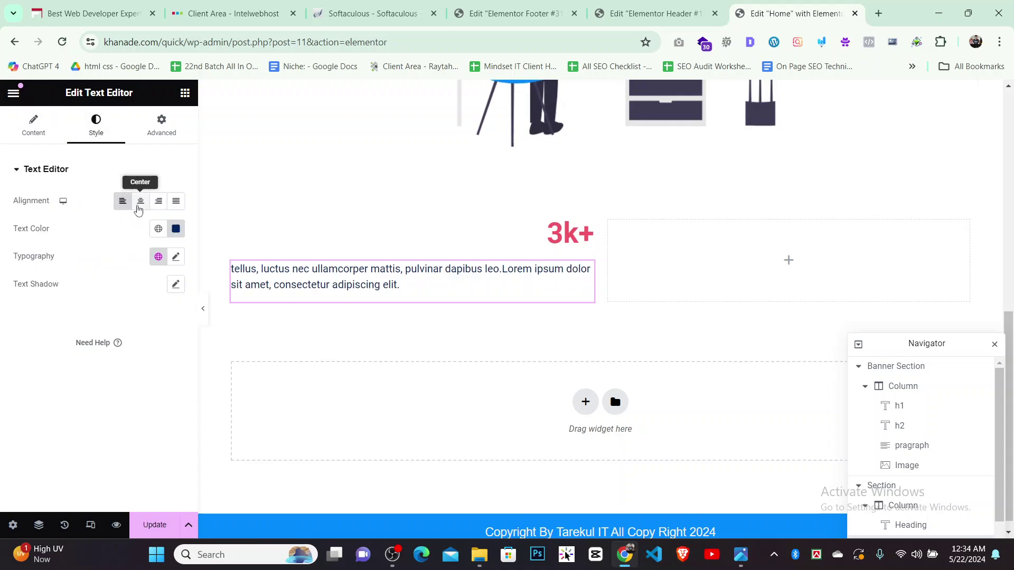
pyautogui.click(141, 206)
pyautogui.click(159, 204)
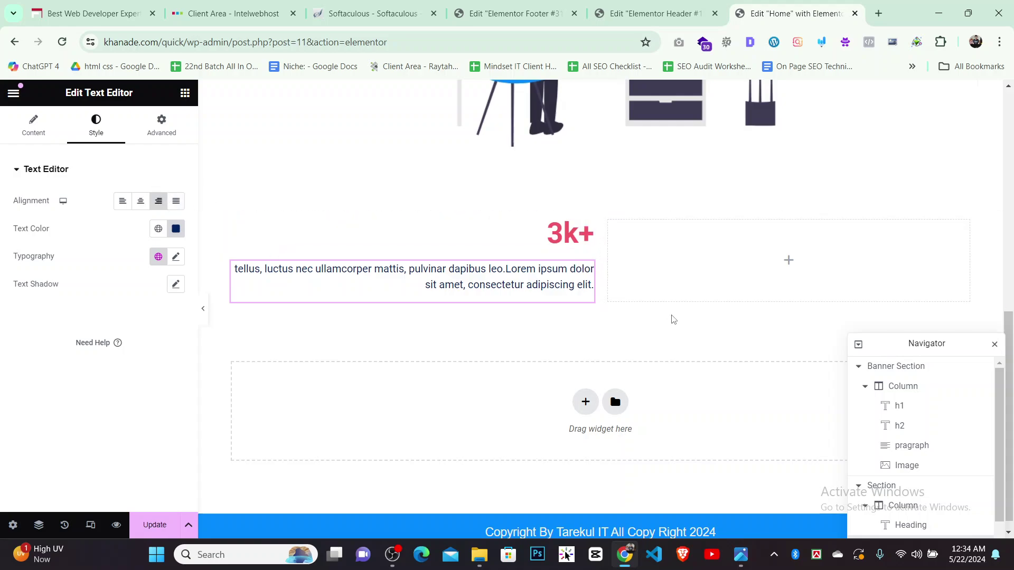
# Check the reference design, try a duplicate of the 3k+ heading, and delete that duplicate
pyautogui.click(737, 559)
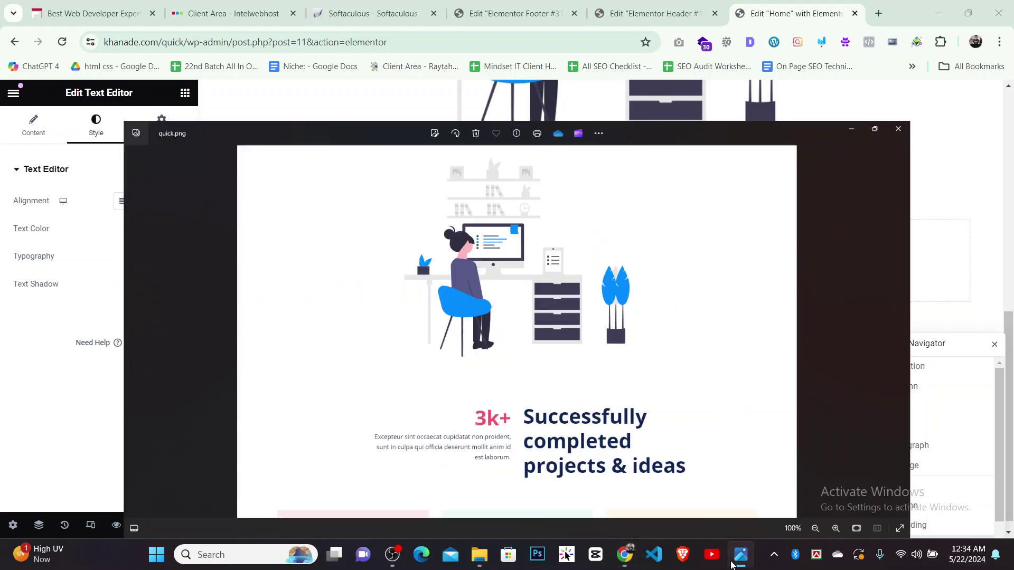
pyautogui.click(621, 553)
pyautogui.rightClick(571, 233)
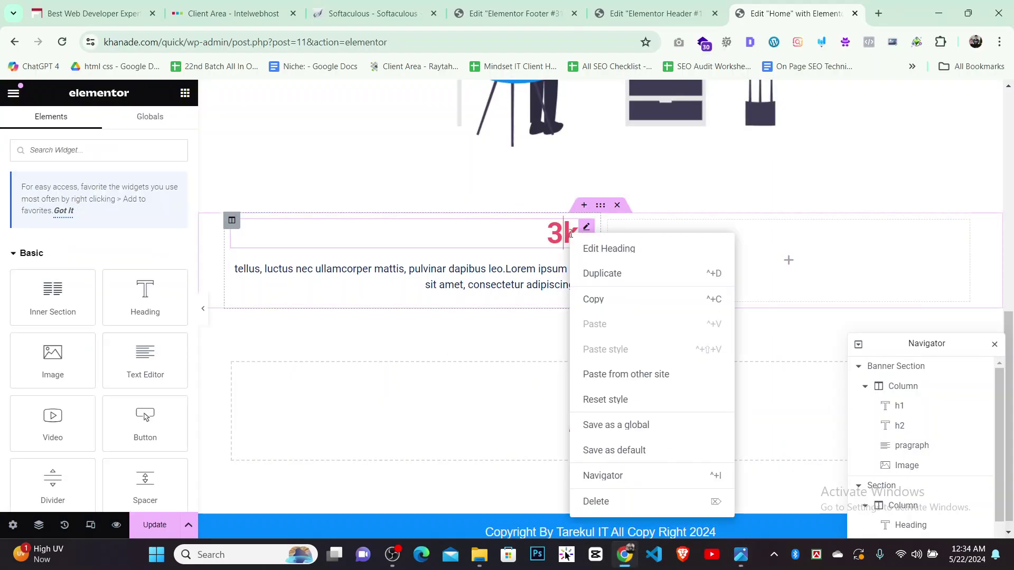
pyautogui.click(601, 273)
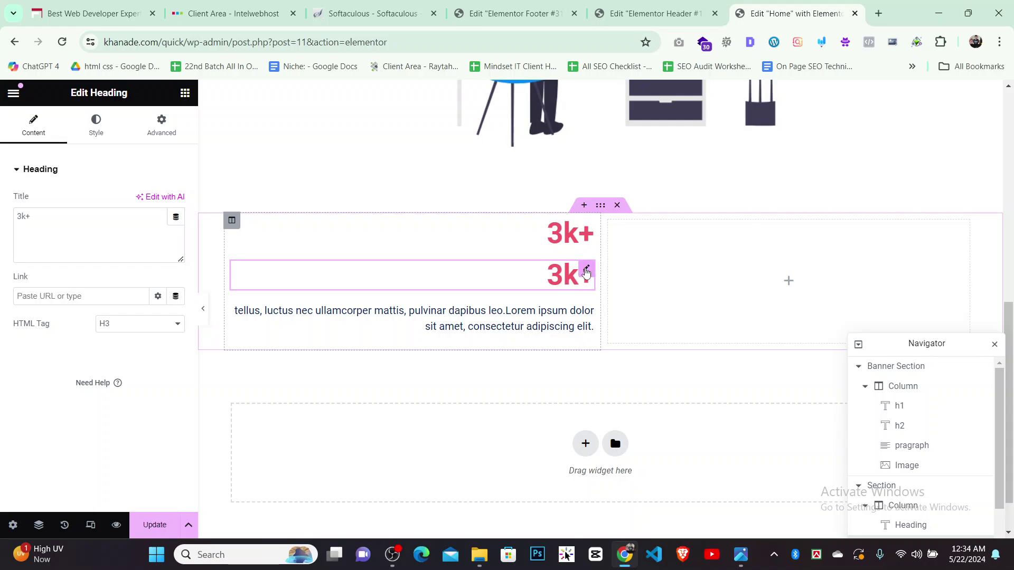
pyautogui.moveTo(587, 272); pyautogui.dragTo(525, 260)
pyautogui.rightClick(538, 257)
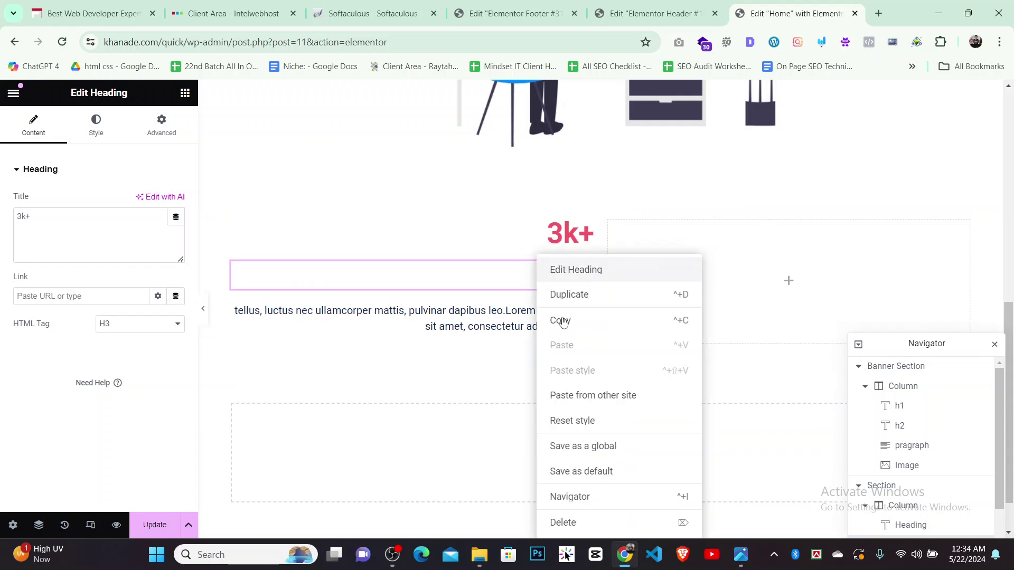
pyautogui.click(563, 522)
# Duplicate the banner heading "it's time to amplify your" and move the copy into the empty column beside the 3k+ heading
pyautogui.scroll(10, 567, 317)
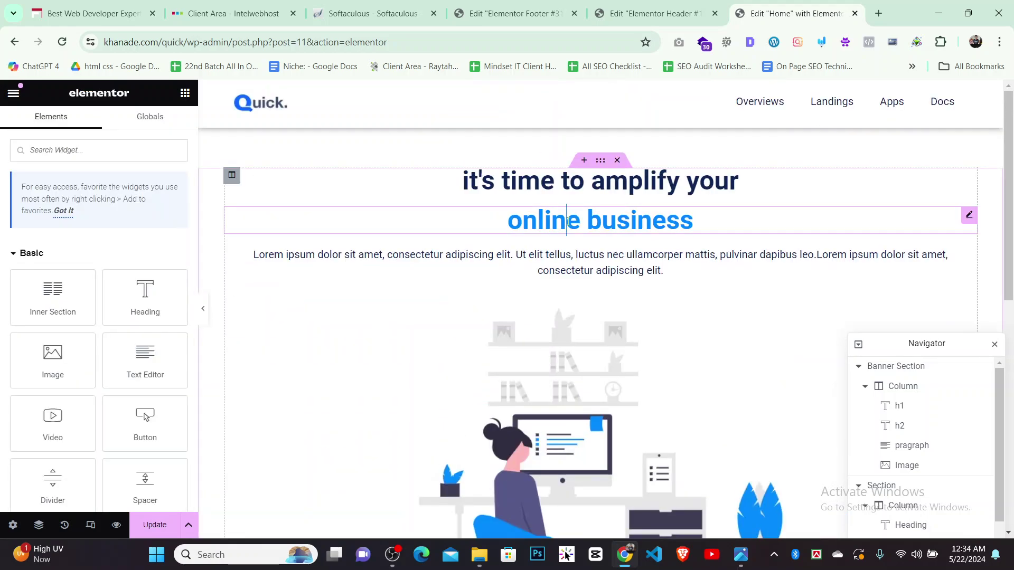
pyautogui.click(567, 221)
pyautogui.click(740, 555)
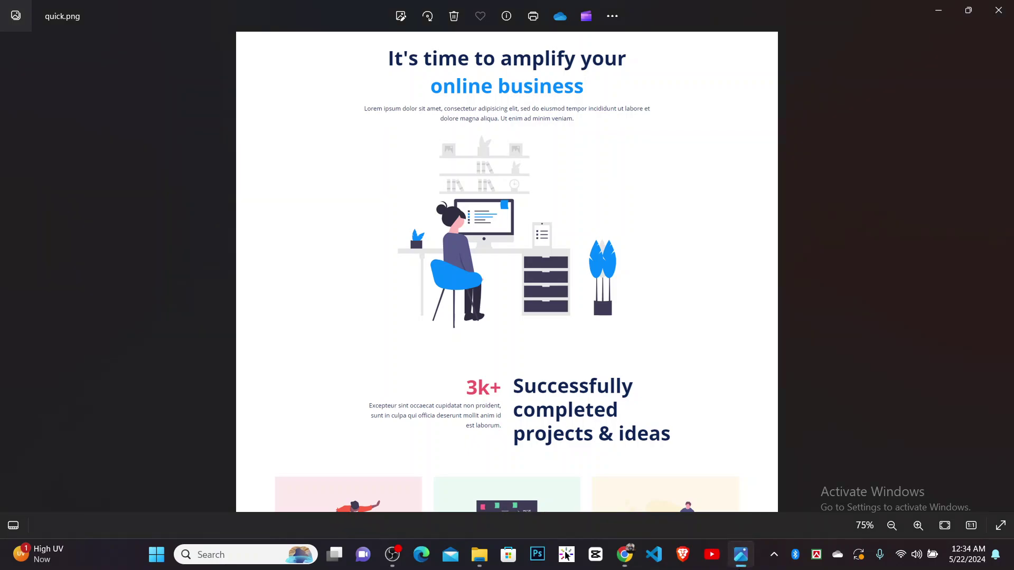
pyautogui.click(741, 554)
pyautogui.click(607, 182)
pyautogui.rightClick(616, 195)
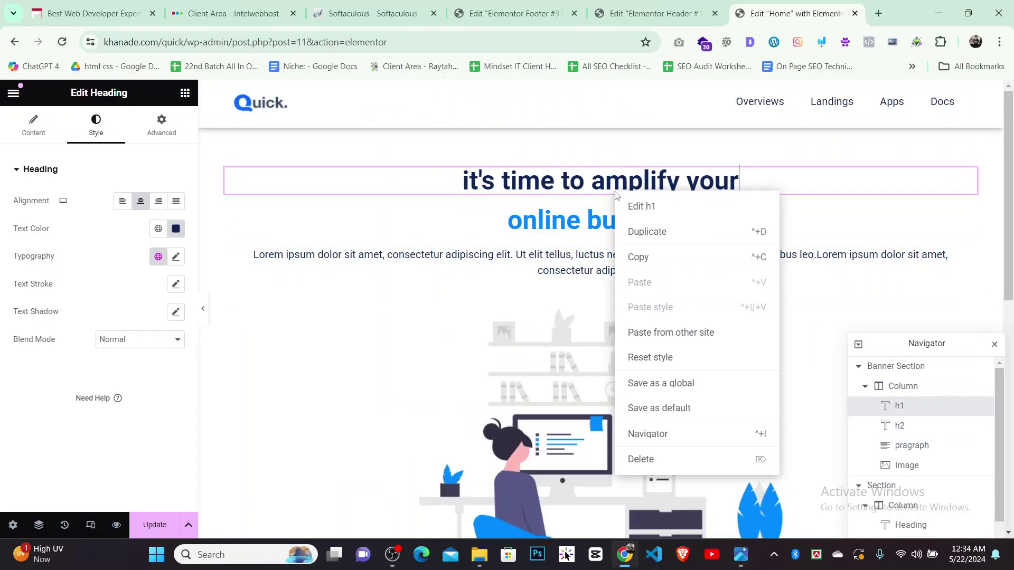
pyautogui.click(639, 232)
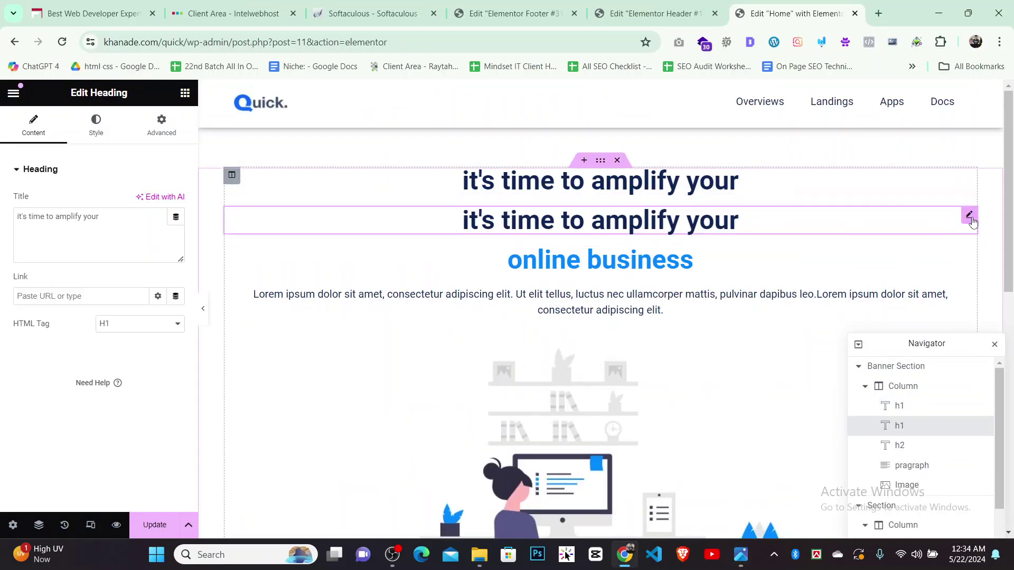
pyautogui.moveTo(968, 220); pyautogui.dragTo(782, 369)
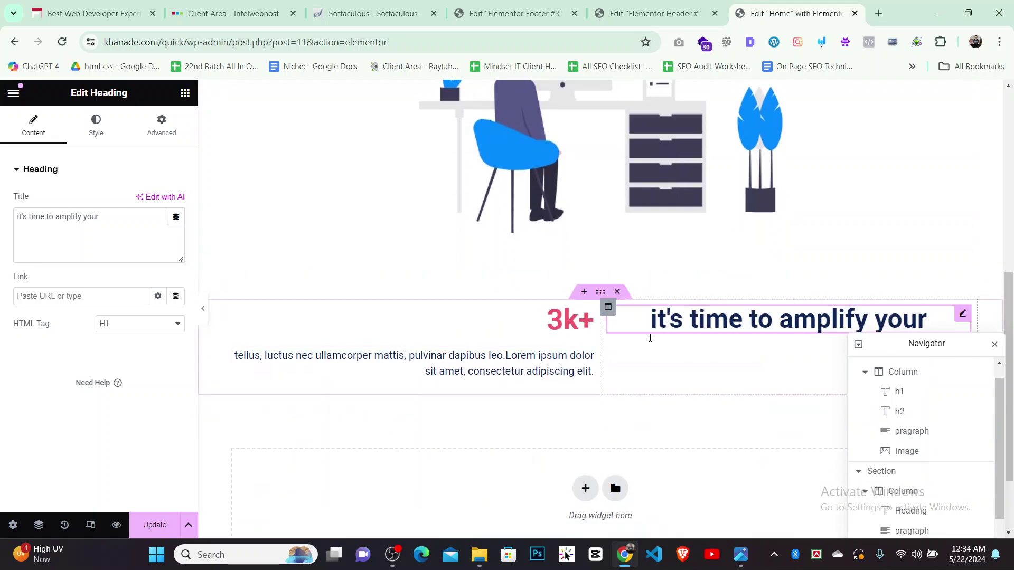
# Set the copied heading beside 3k+ to HTML tag H3 and its font size to 37 px
pyautogui.click(120, 324)
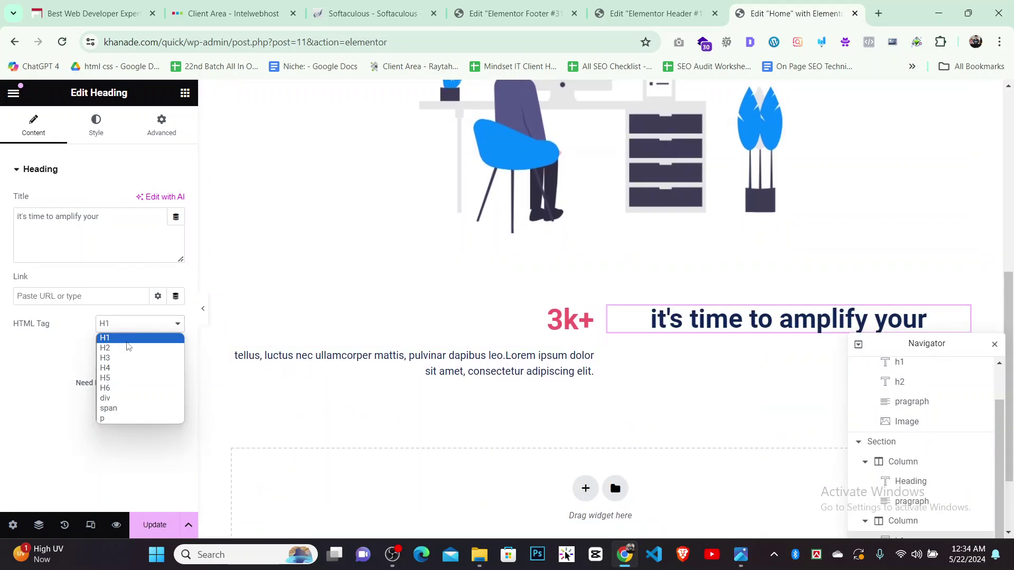
pyautogui.click(117, 360)
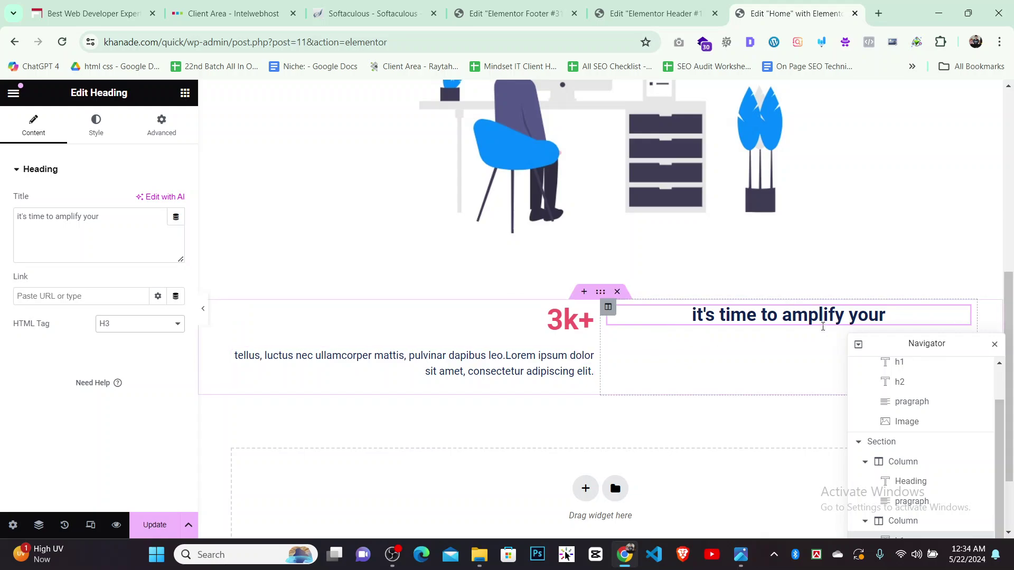
pyautogui.click(95, 127)
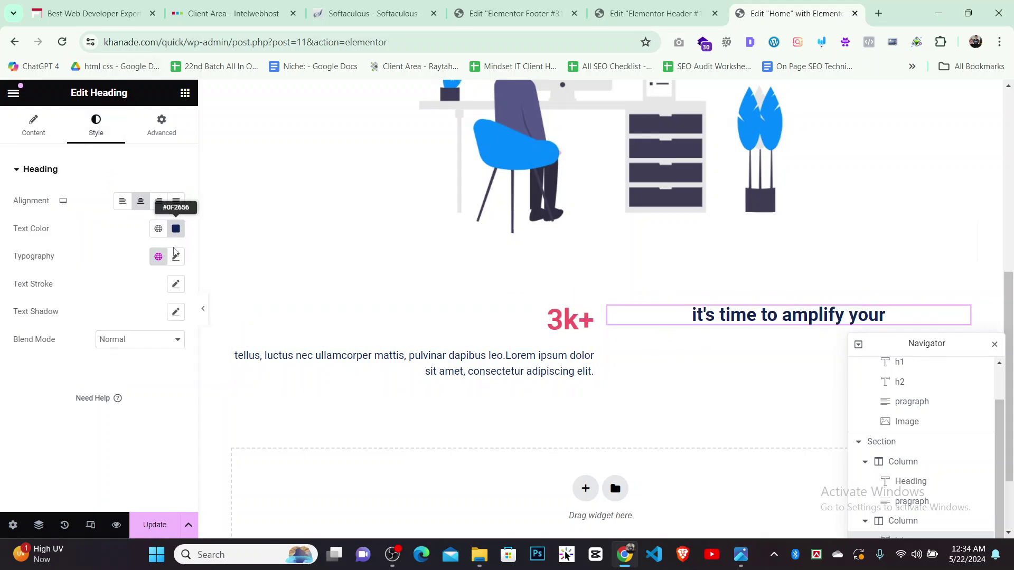
pyautogui.click(176, 256)
pyautogui.moveTo(22, 359); pyautogui.dragTo(46, 359)
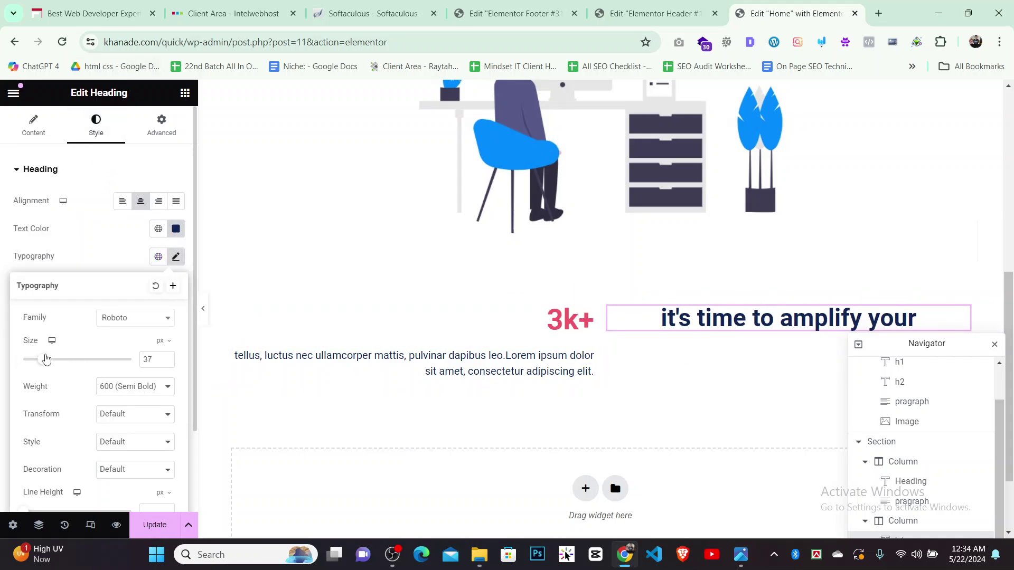
# Check the reference design and replace the copied heading's title text with "Successfully"
pyautogui.click(739, 555)
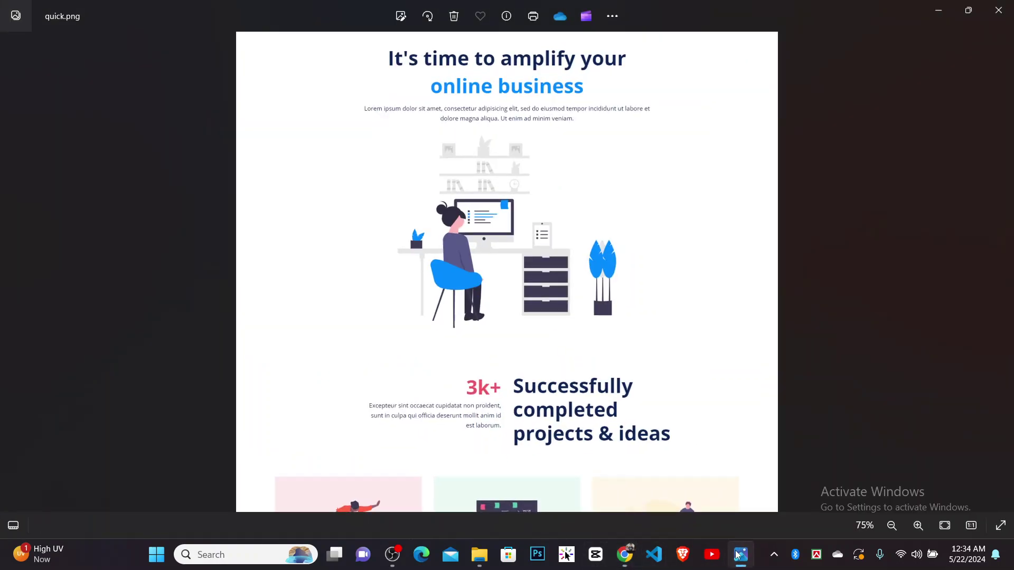
pyautogui.click(739, 554)
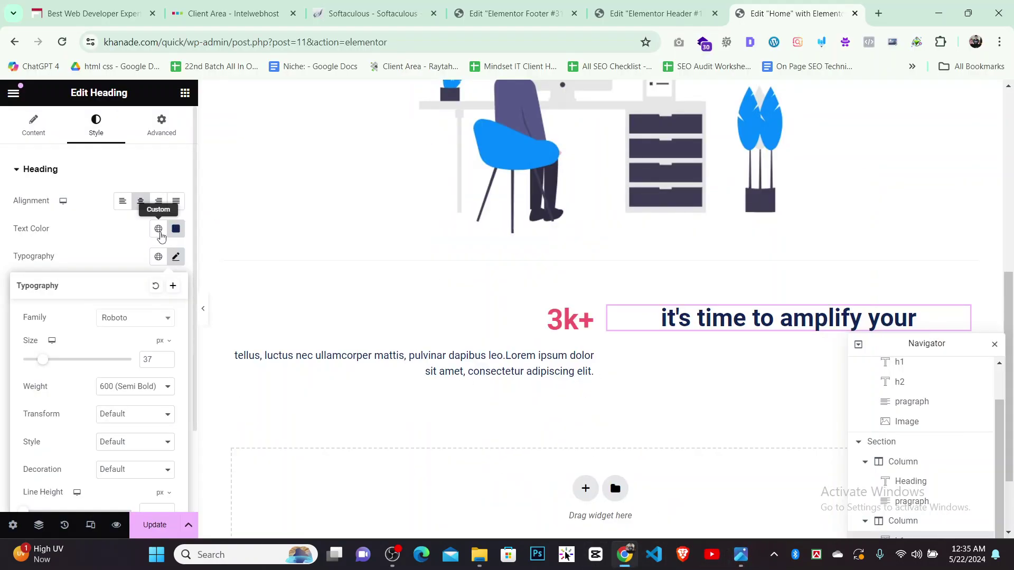
pyautogui.click(34, 125)
pyautogui.click(95, 228)
pyautogui.hotkey('ctrl', 'a')
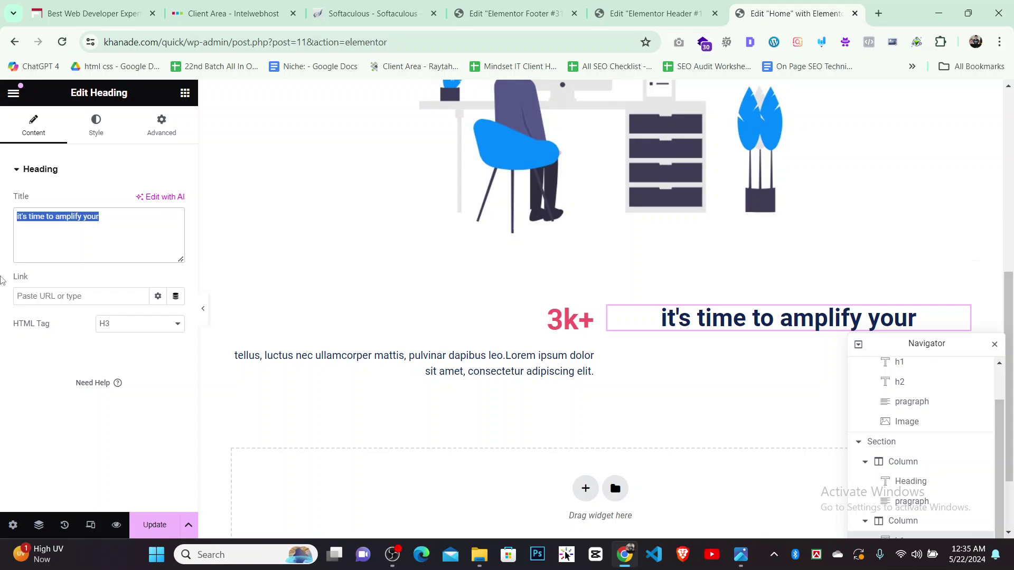
pyautogui.press('BackSpace')
pyautogui.write('Suc')
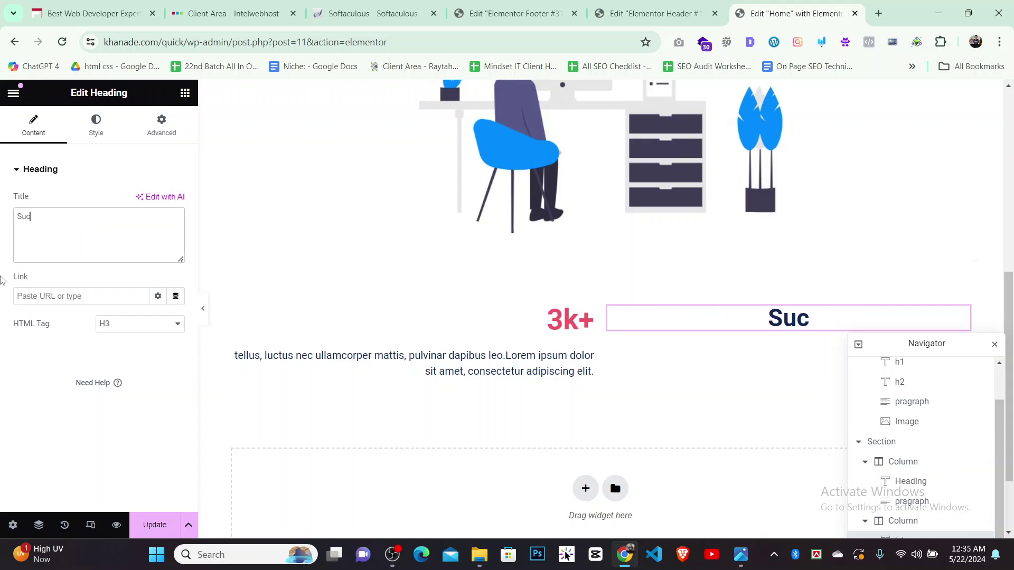
pyautogui.write('cessfully')
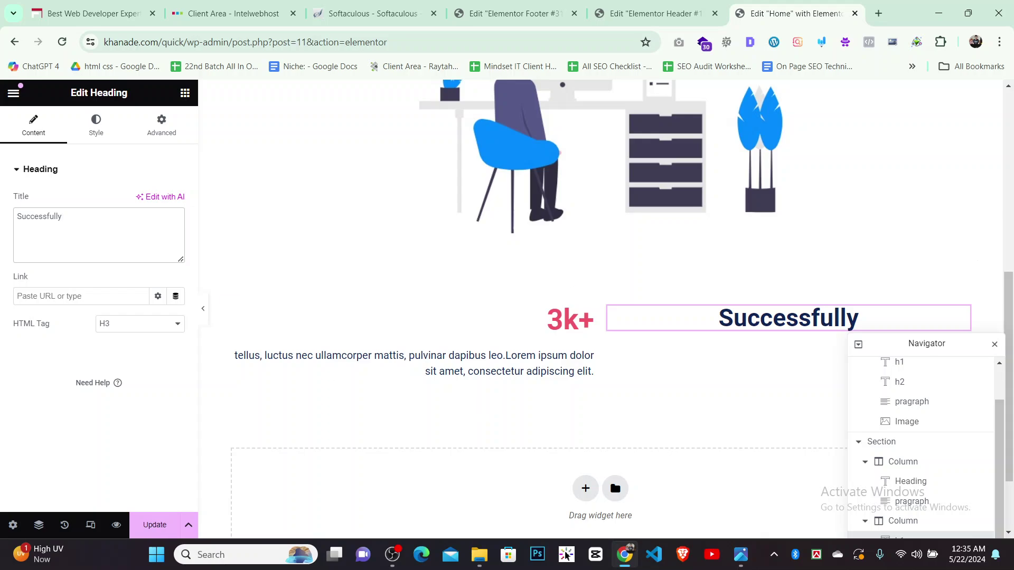
# Add "Completed" after "Successfully" in the heading title, correcting its spelling against the reference design
pyautogui.click(738, 559)
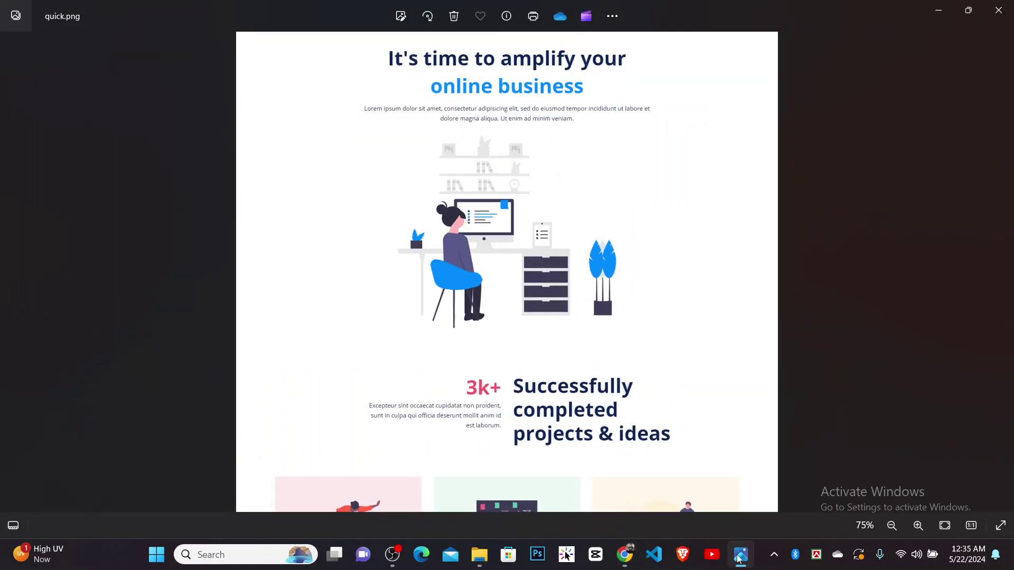
pyautogui.click(739, 558)
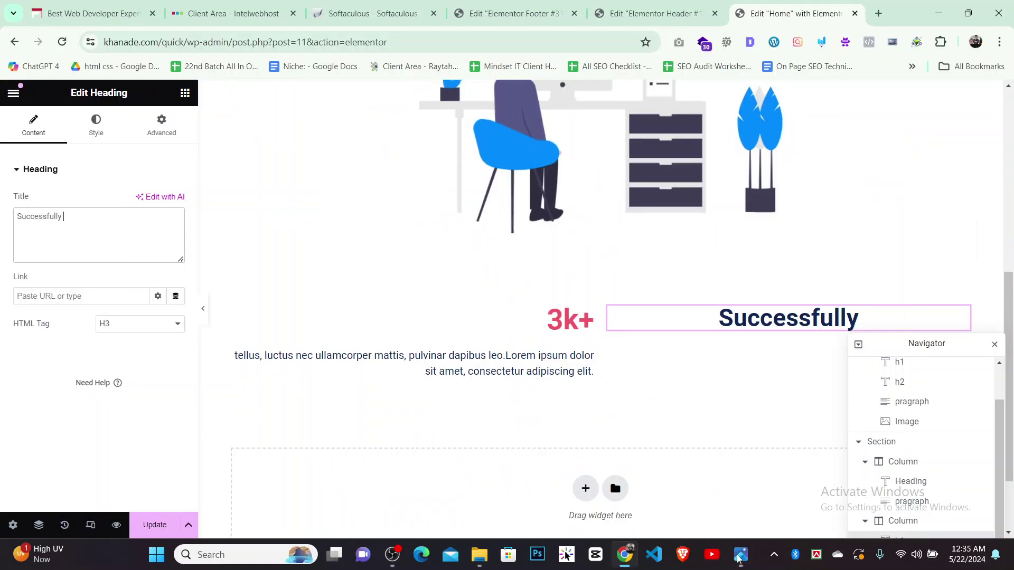
pyautogui.write('Com')
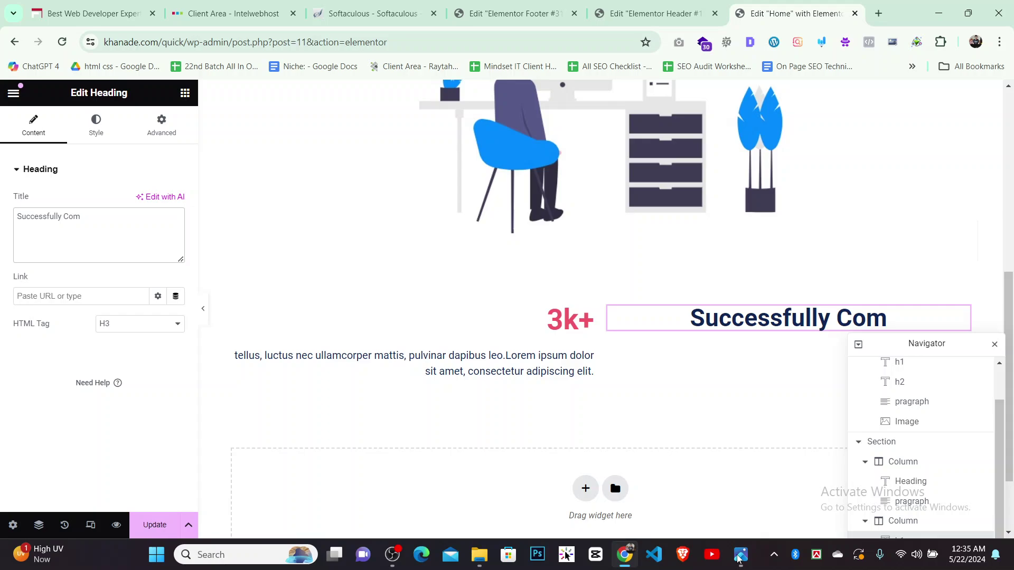
pyautogui.write('plited')
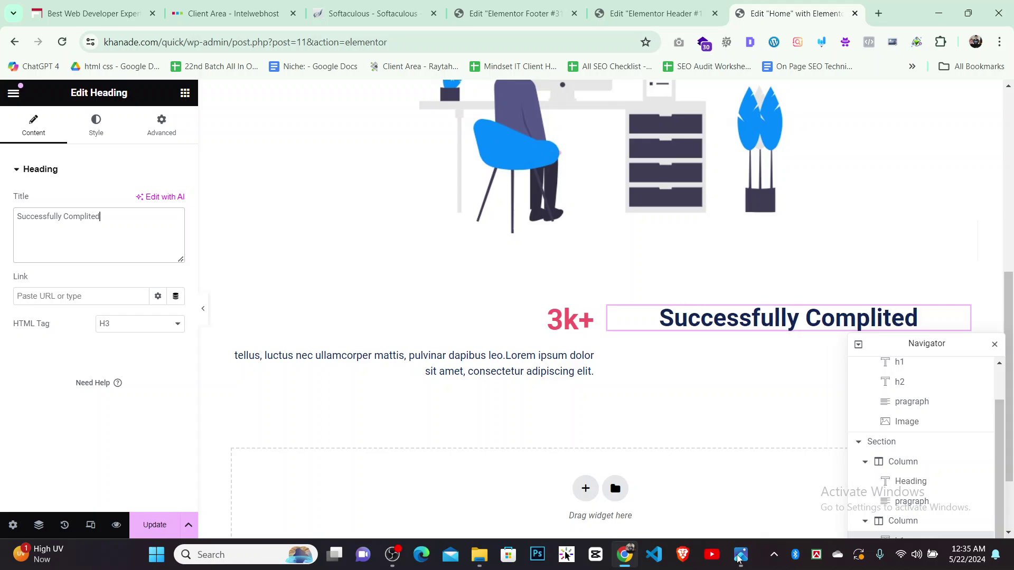
pyautogui.click(739, 555)
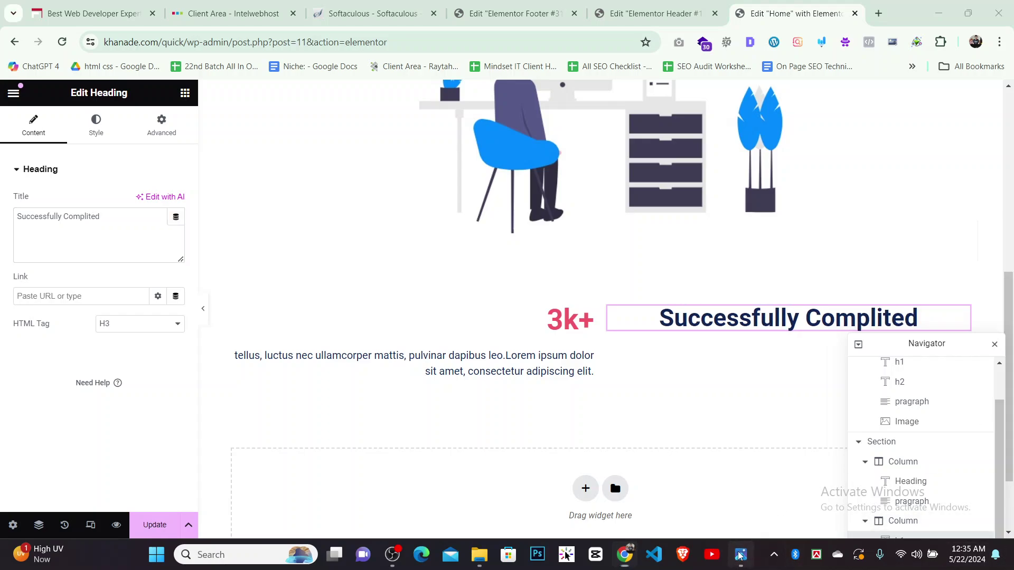
pyautogui.click(740, 555)
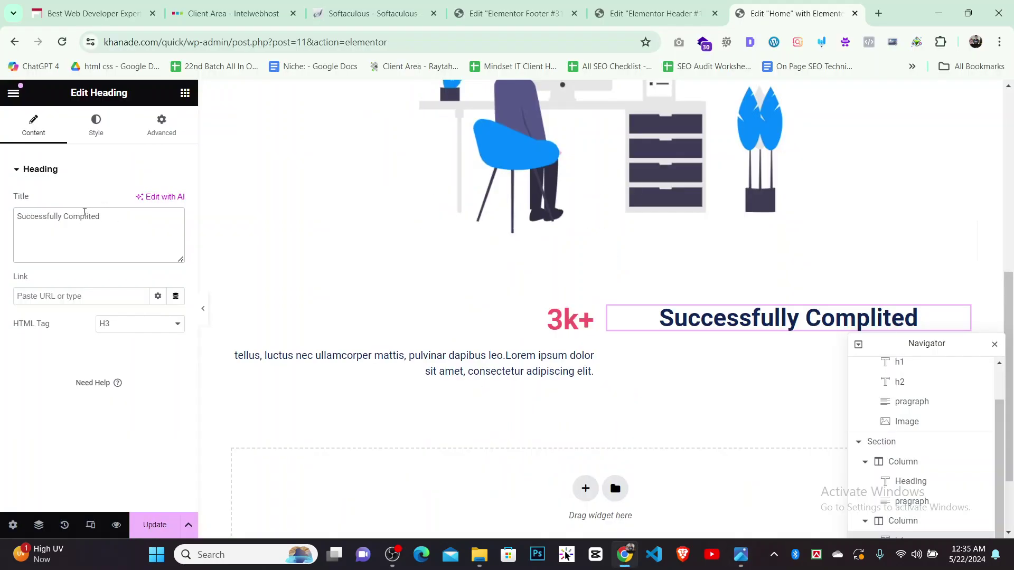
pyautogui.click(85, 212)
pyautogui.press('BackSpace')
pyautogui.write('e')
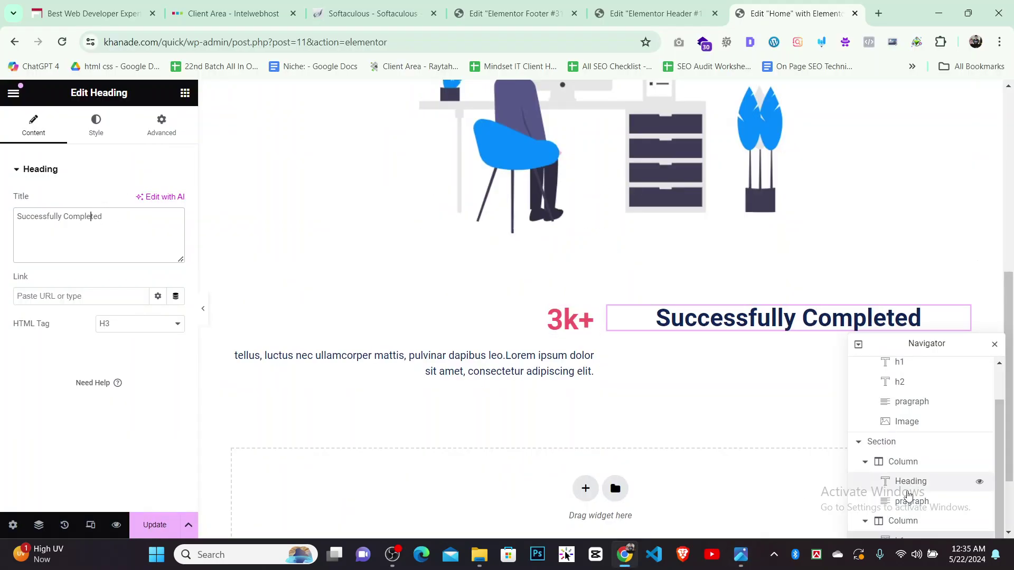
# Check the reference design and extend the heading title to "Successfully Completed Projects"
pyautogui.click(741, 554)
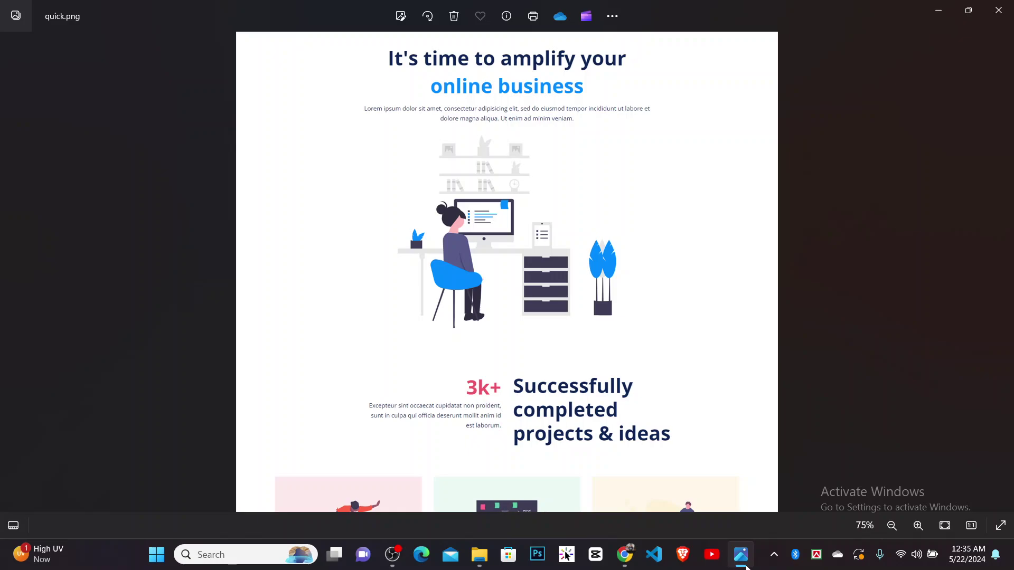
pyautogui.click(742, 555)
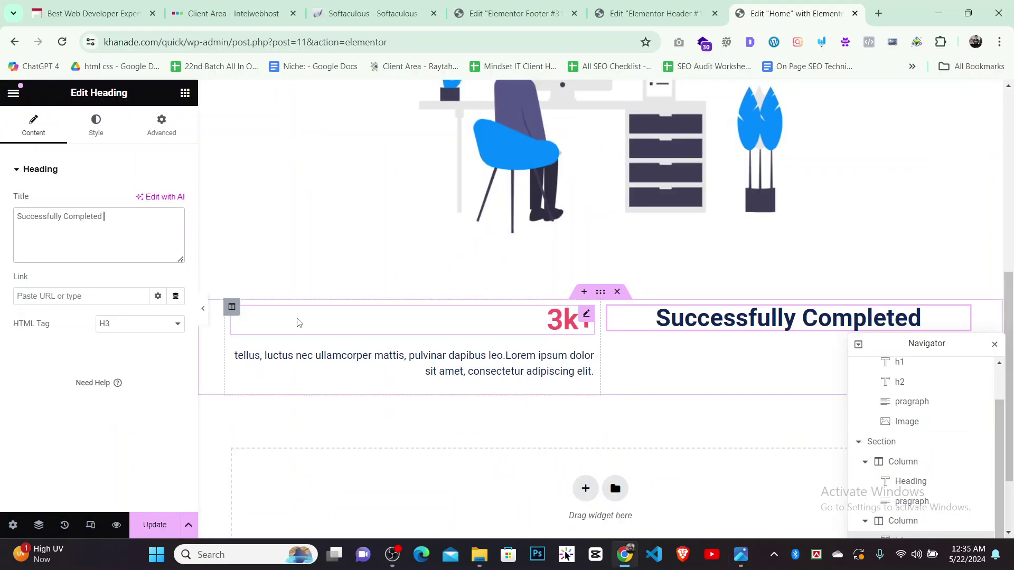
pyautogui.write('Proje')
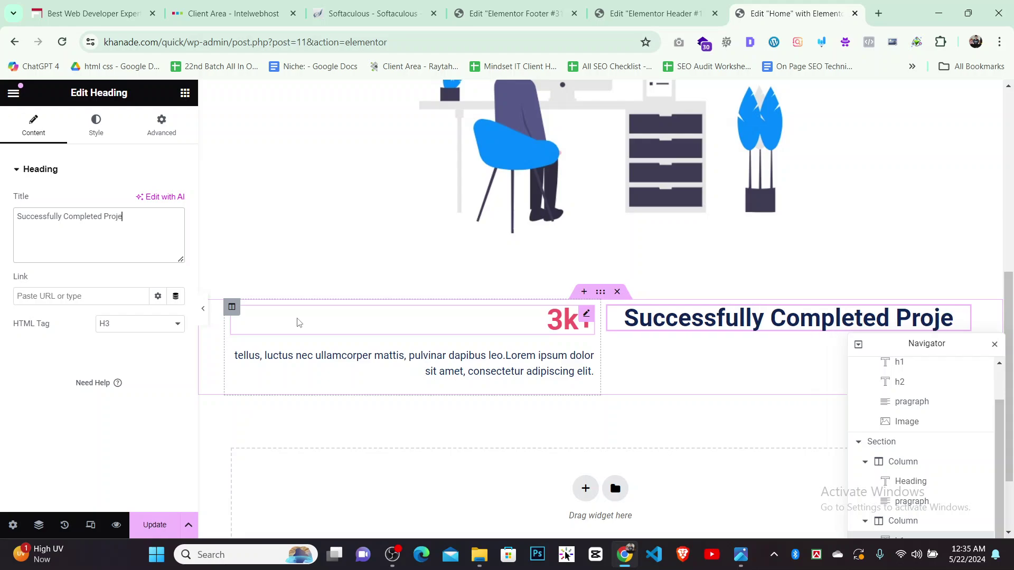
pyautogui.write('cts')
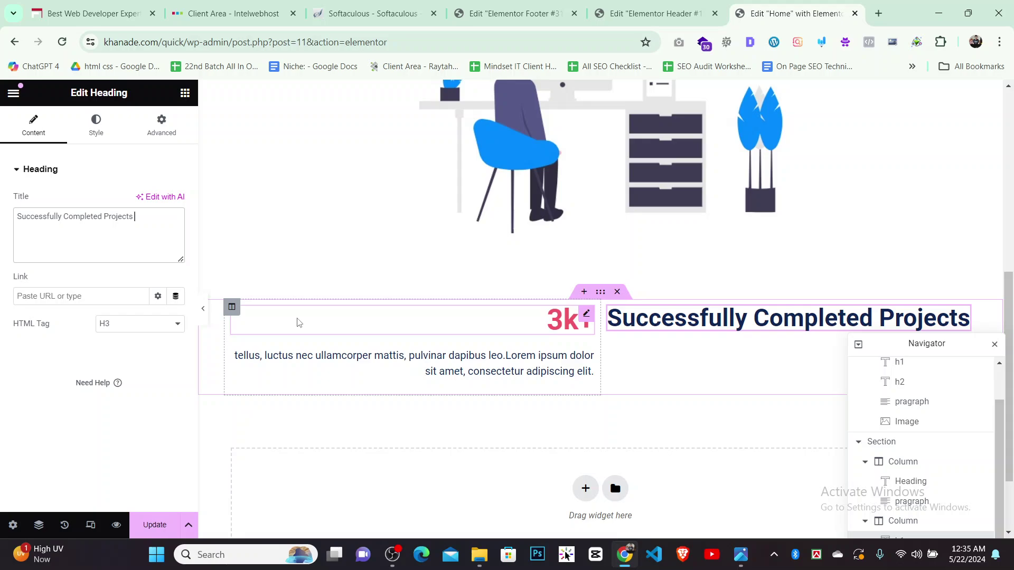
# Check the reference design and extend the heading title to "Successfully Completed Projects & ideas"
pyautogui.click(743, 554)
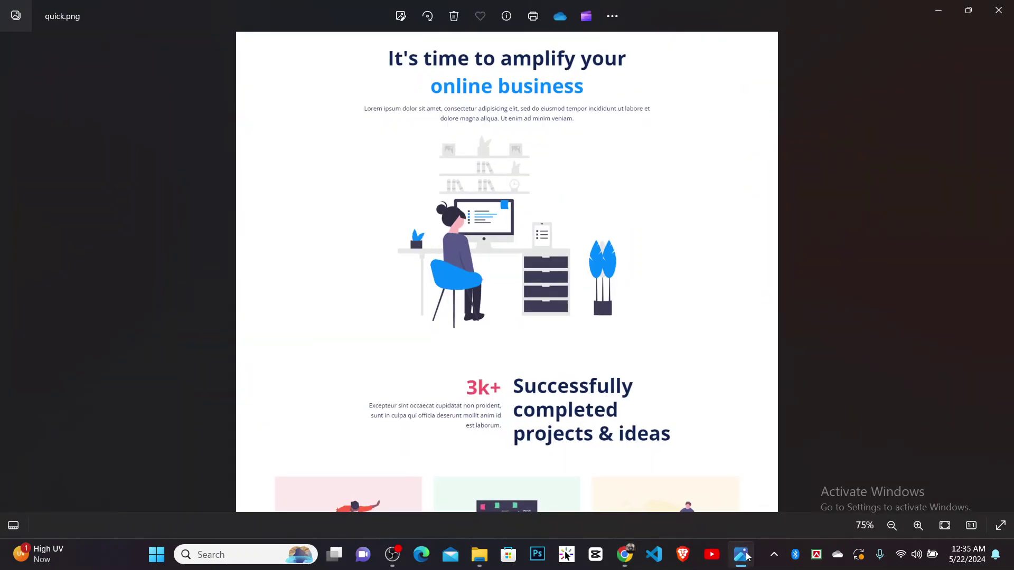
pyautogui.click(745, 555)
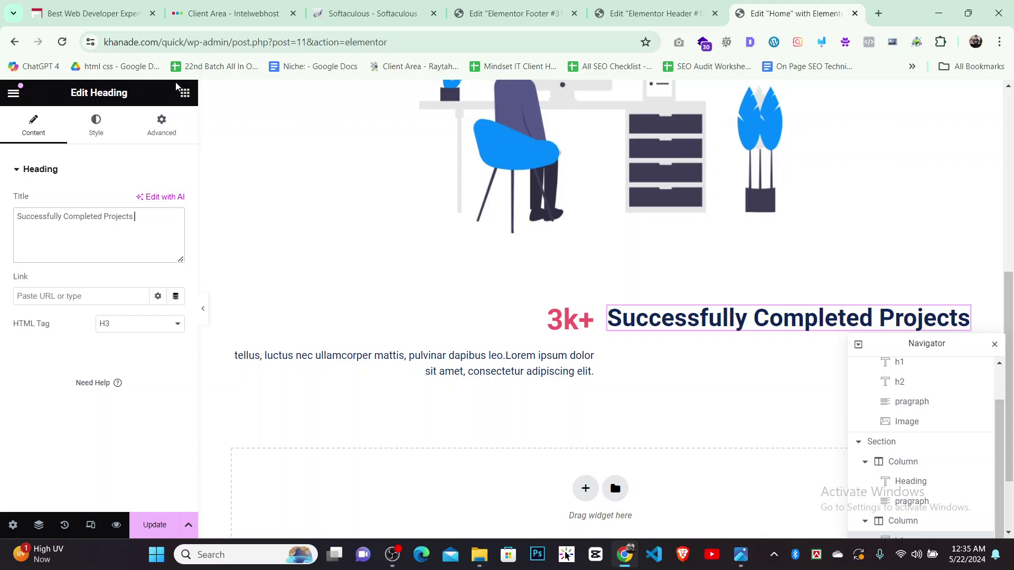
pyautogui.write('&')
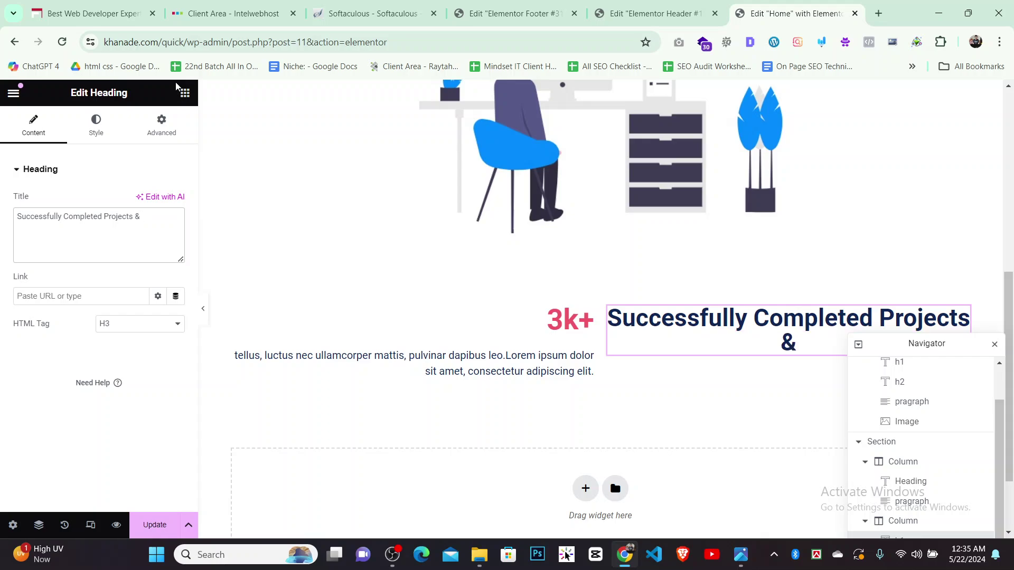
pyautogui.write(' idesa')
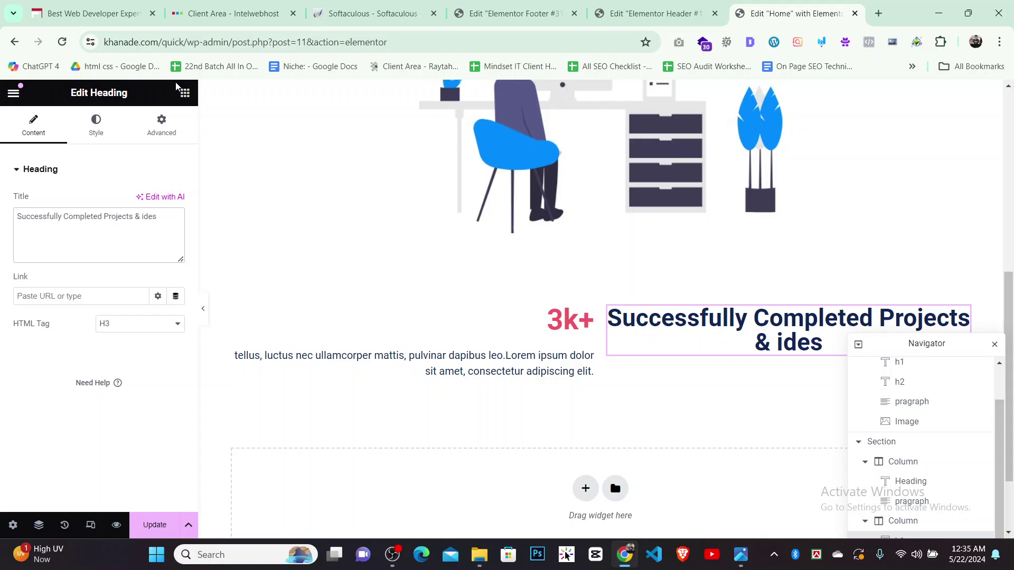
pyautogui.press('BackSpace')
pyautogui.press('BackSpace')
pyautogui.write('as')
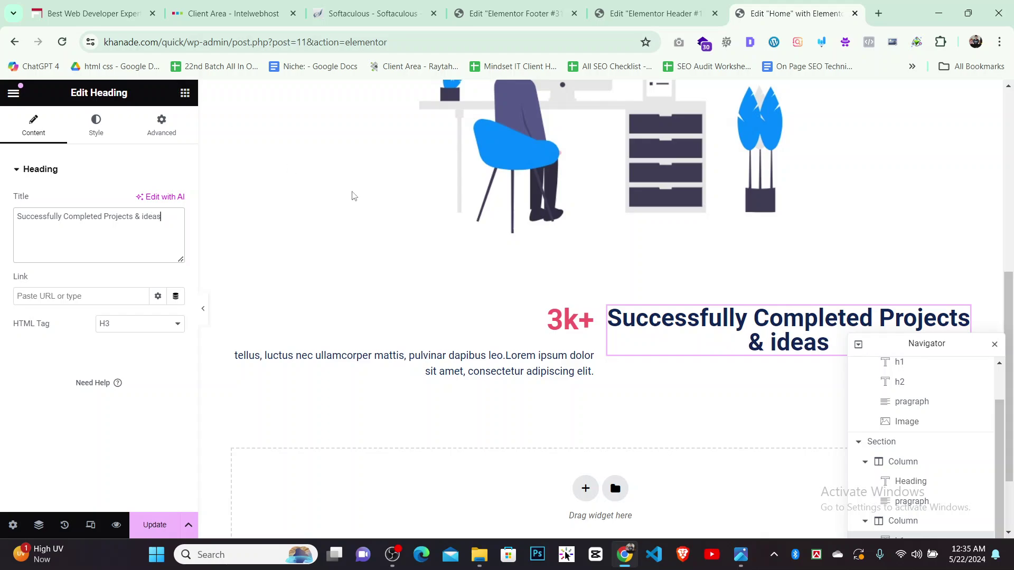
# Break the heading title into three lines as in the reference design, adding <br> after "Successfully" and after "Completed"
pyautogui.hotkey('alt', 'Tab')
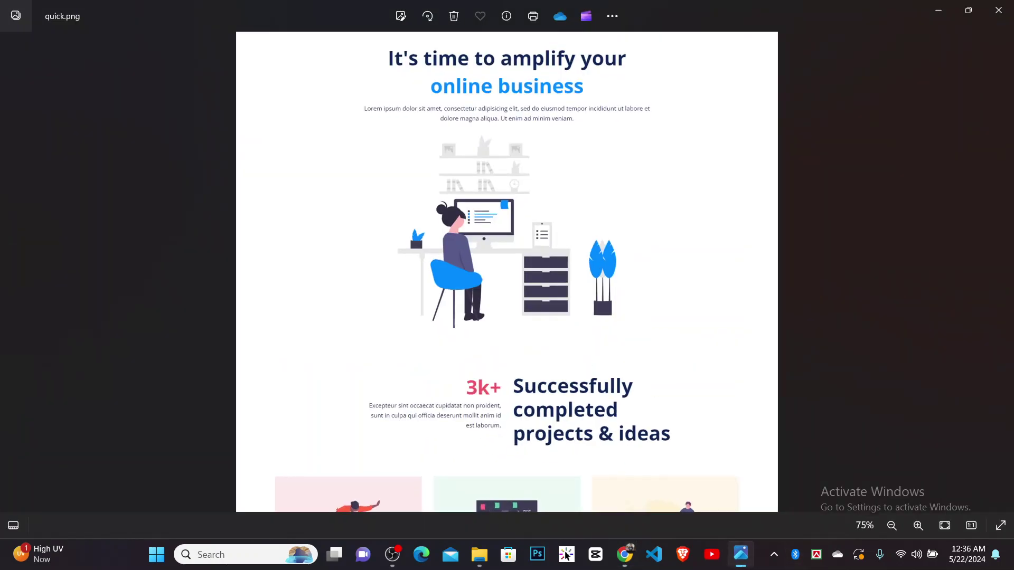
pyautogui.hotkey('alt', 'Tab')
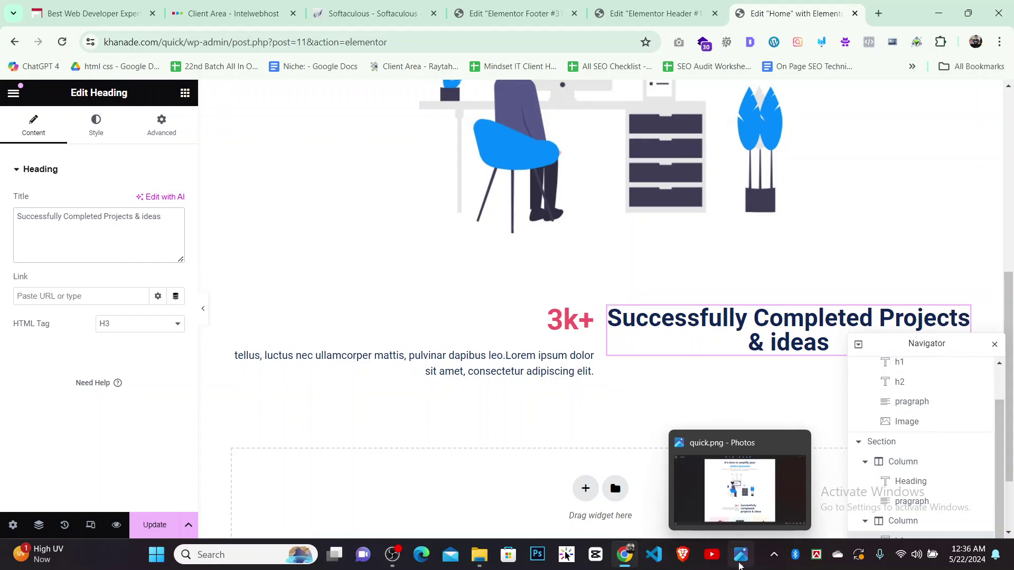
pyautogui.click(740, 561)
pyautogui.click(740, 564)
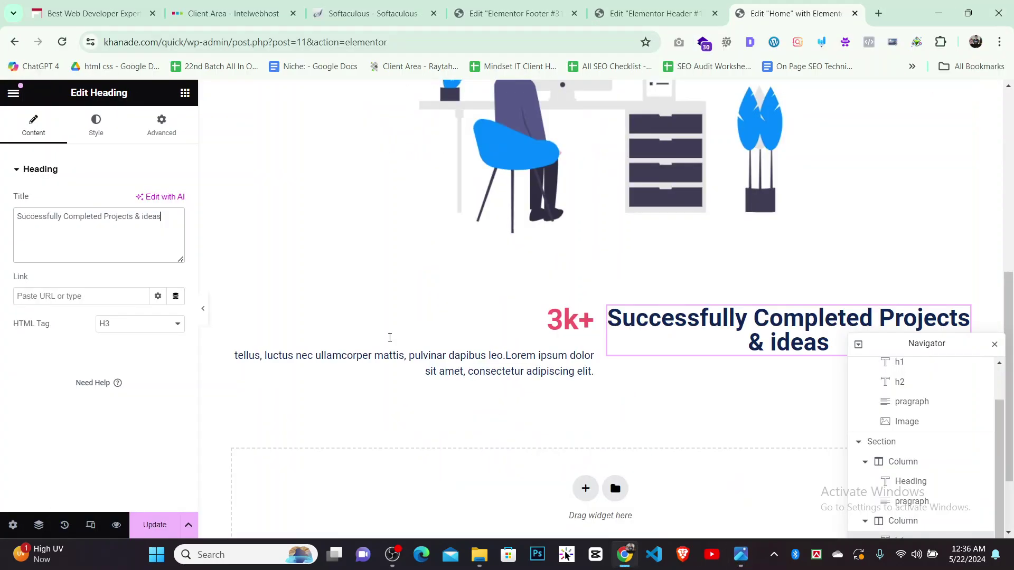
pyautogui.click(63, 216)
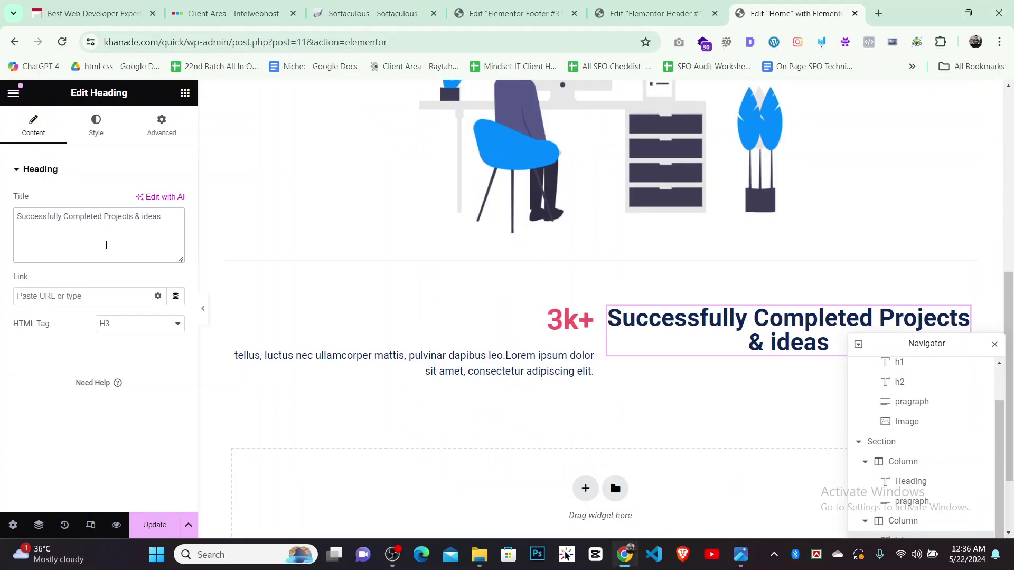
pyautogui.write('<>')
pyautogui.write('br>')
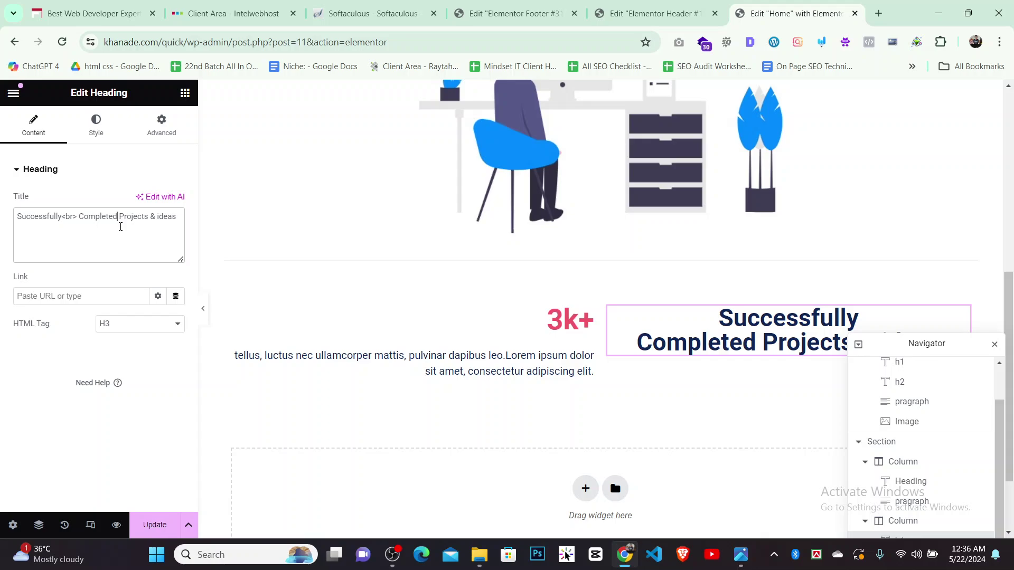
pyautogui.click(120, 226)
pyautogui.write('<>')
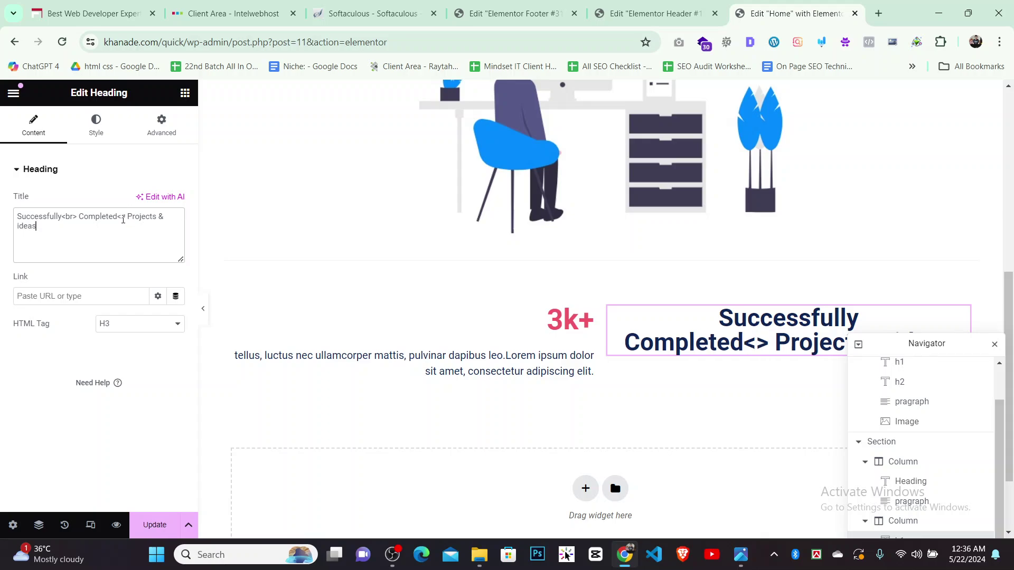
pyautogui.write('br')
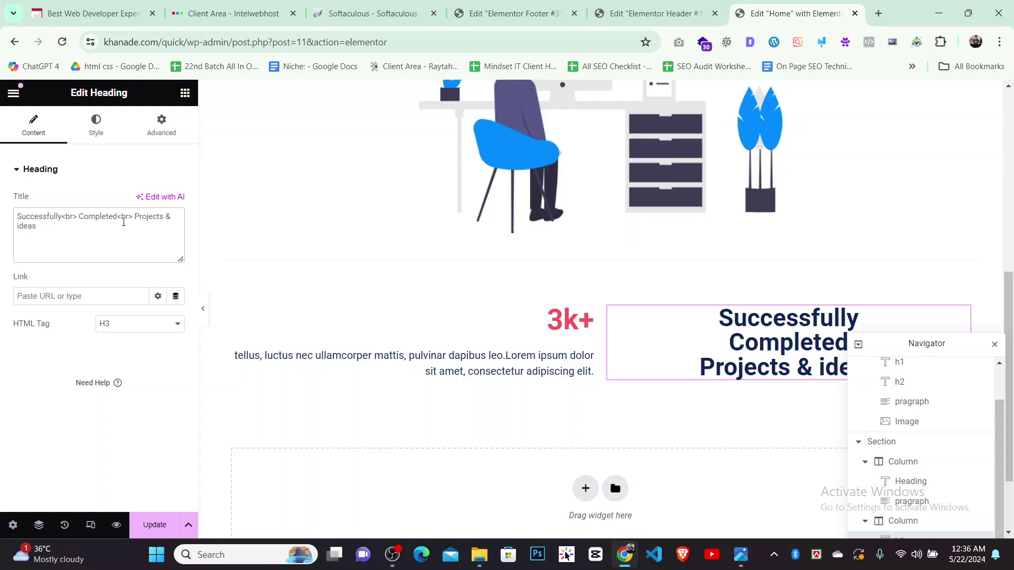
# Left-align the "Successfully Completed Projects & ideas" heading as in the reference design and dock the Navigator beside the canvas
pyautogui.moveTo(933, 346); pyautogui.dragTo(251, 218)
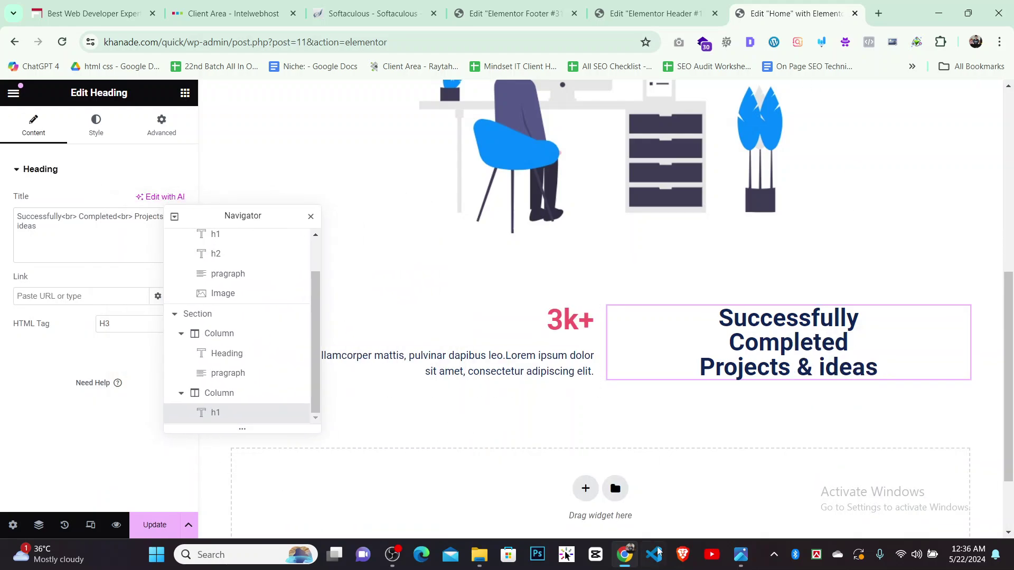
pyautogui.click(742, 557)
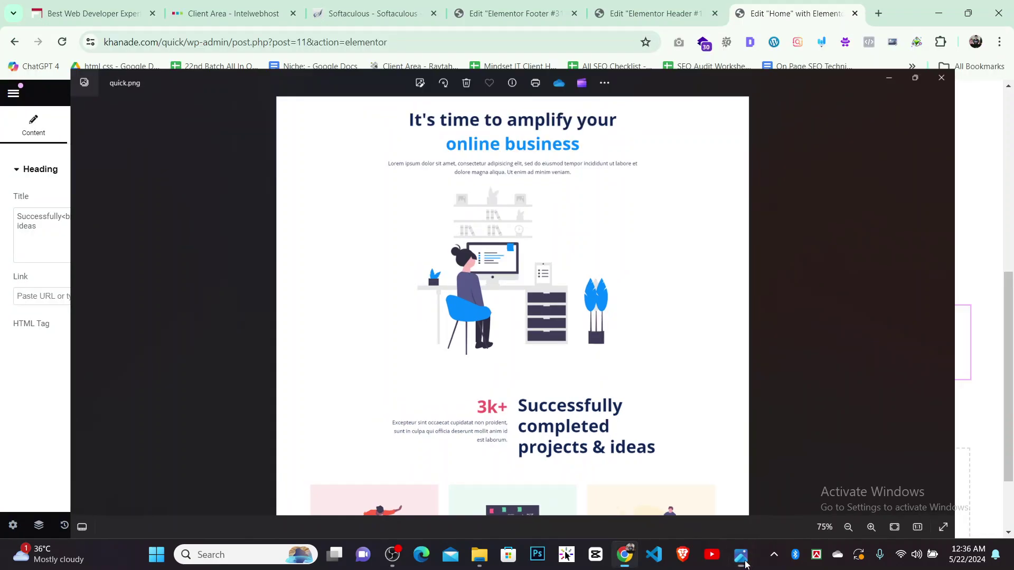
pyautogui.click(742, 557)
pyautogui.click(96, 125)
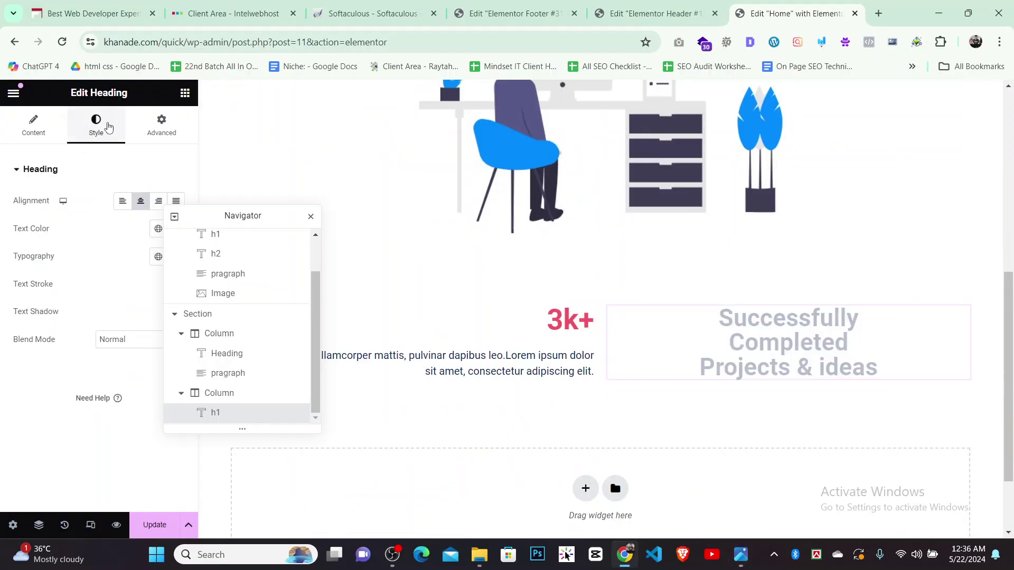
pyautogui.click(122, 201)
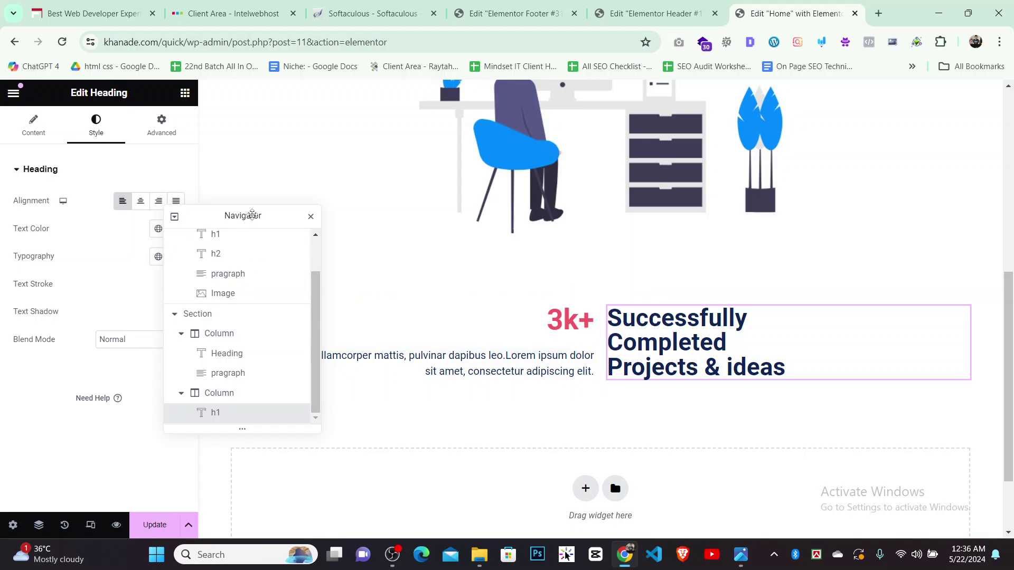
pyautogui.moveTo(254, 215); pyautogui.dragTo(950, 142)
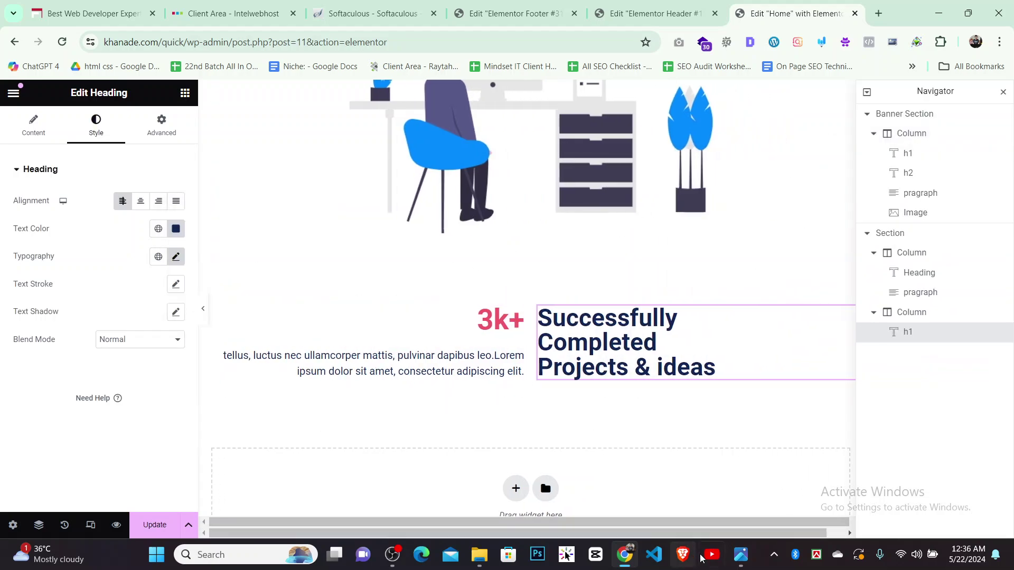
# Compare the page's banner and 3k+ section layout and spacing with the reference design, including a full-width preview
pyautogui.click(740, 554)
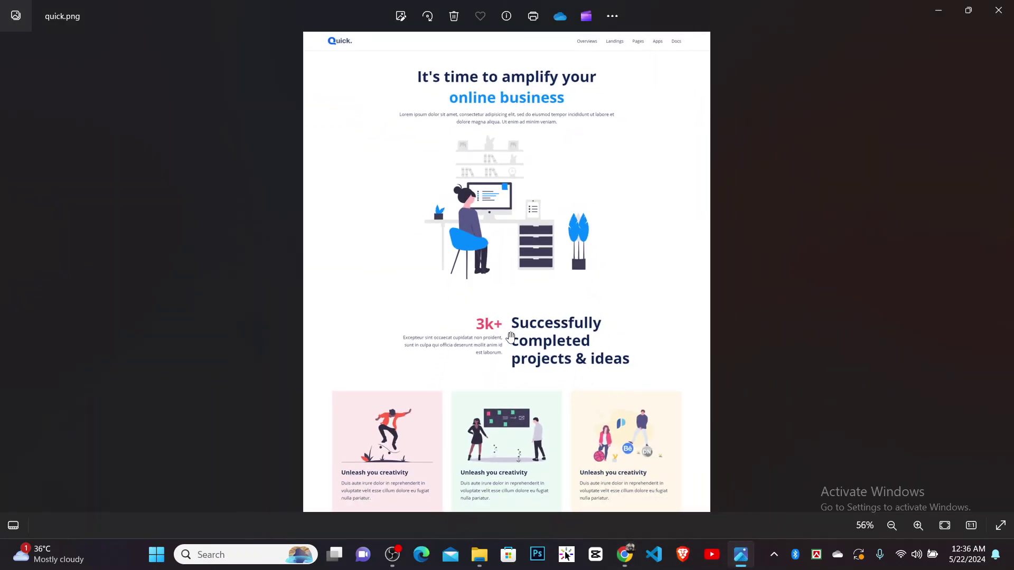
pyautogui.click(625, 555)
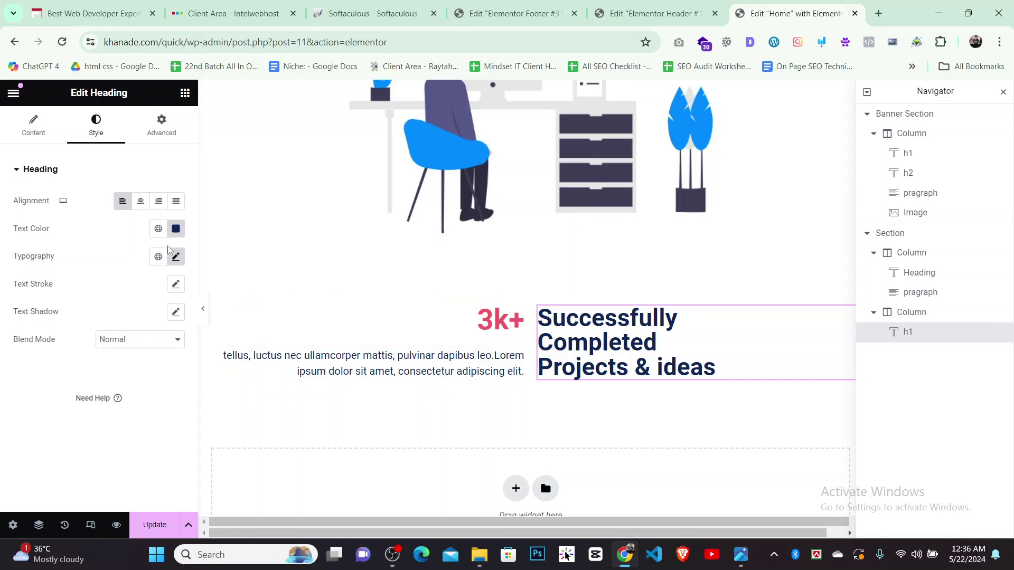
pyautogui.click(198, 311)
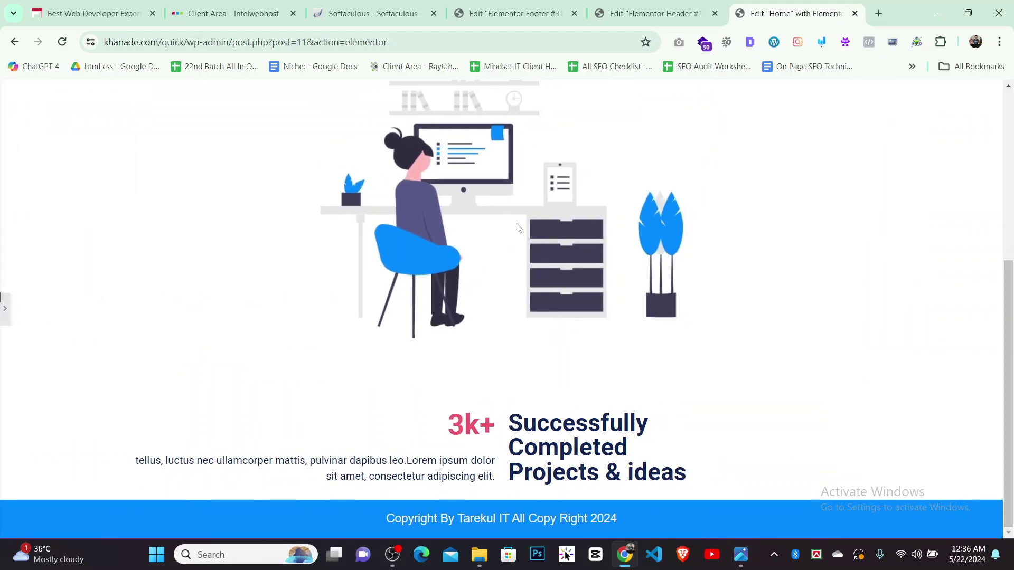
pyautogui.click(3, 316)
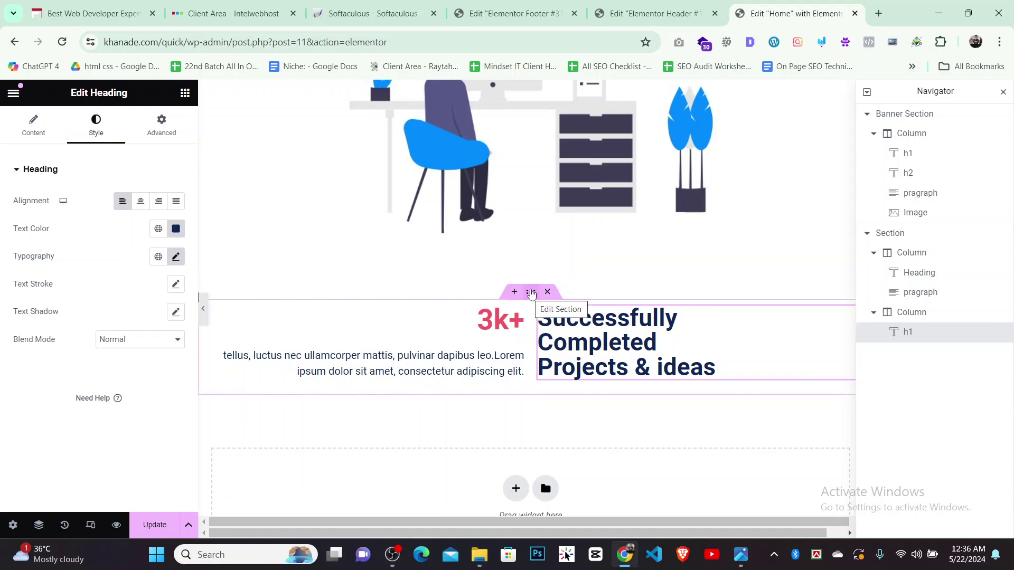
pyautogui.scroll(8, 536, 211)
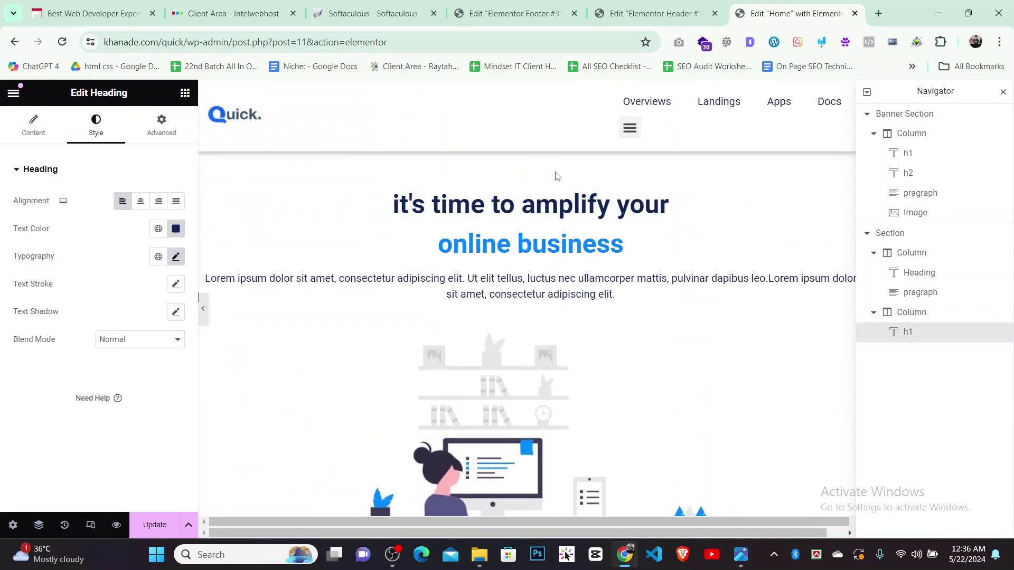
pyautogui.scroll(-8, 557, 176)
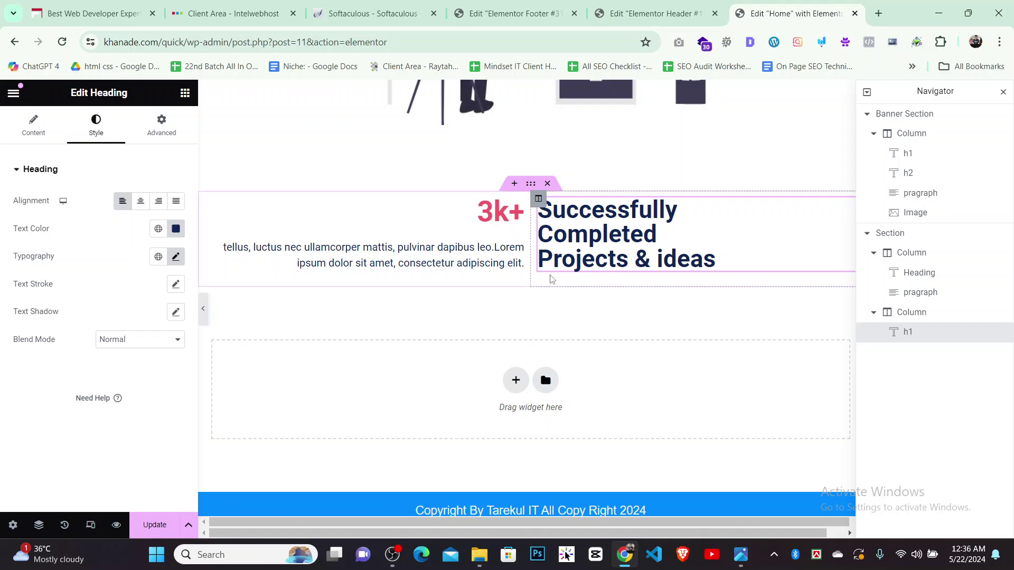
pyautogui.scroll(8, 533, 238)
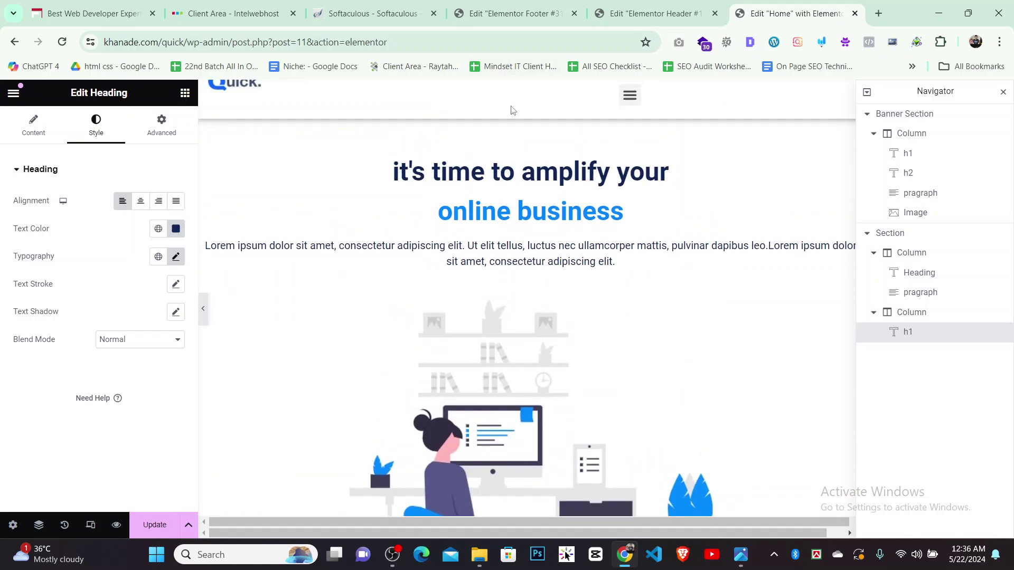
pyautogui.scroll(-8, 511, 211)
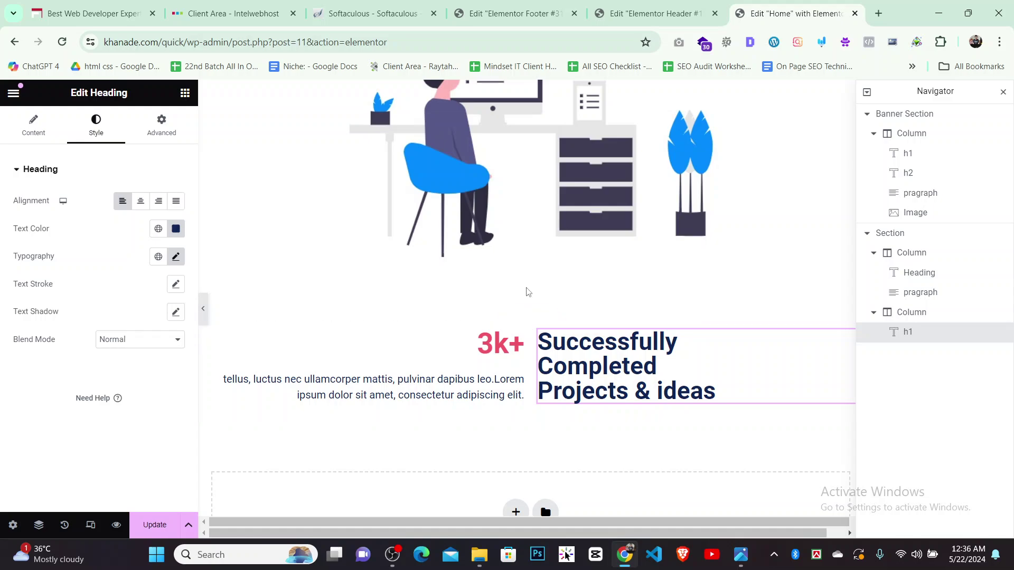
pyautogui.click(632, 561)
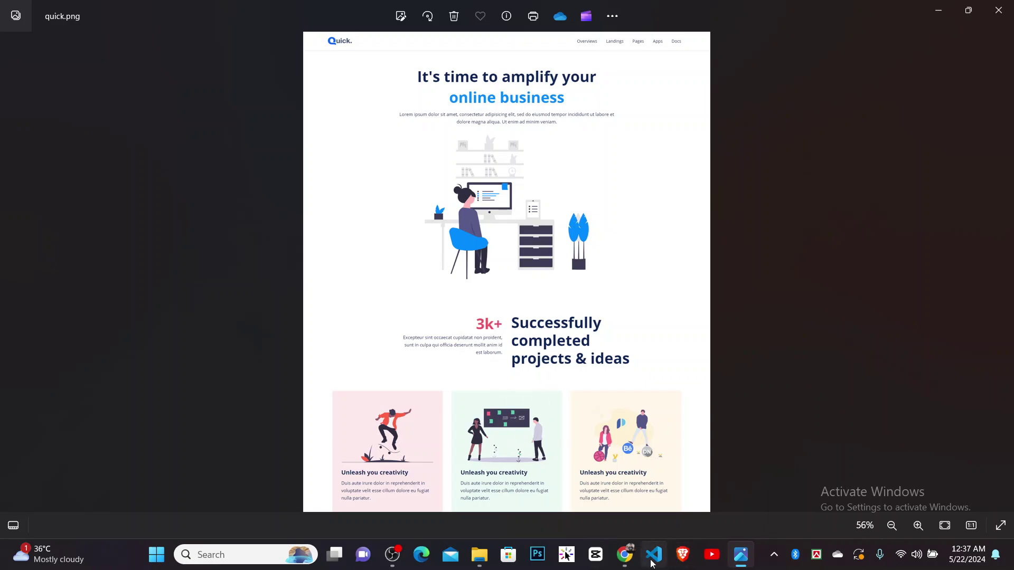
pyautogui.click(624, 554)
# Check the banner section's margins, then unlink the 3k+ section's margins and set its top to 0 and bottom to 60 px
pyautogui.scroll(3, 450, 240)
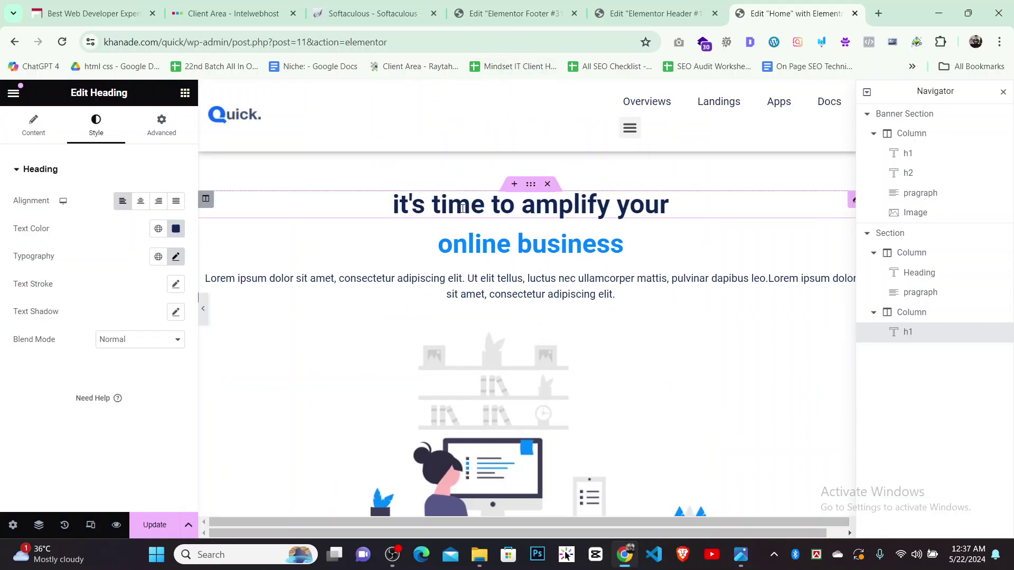
pyautogui.click(530, 184)
pyautogui.scroll(-8, 516, 440)
pyautogui.scroll(-1, 516, 439)
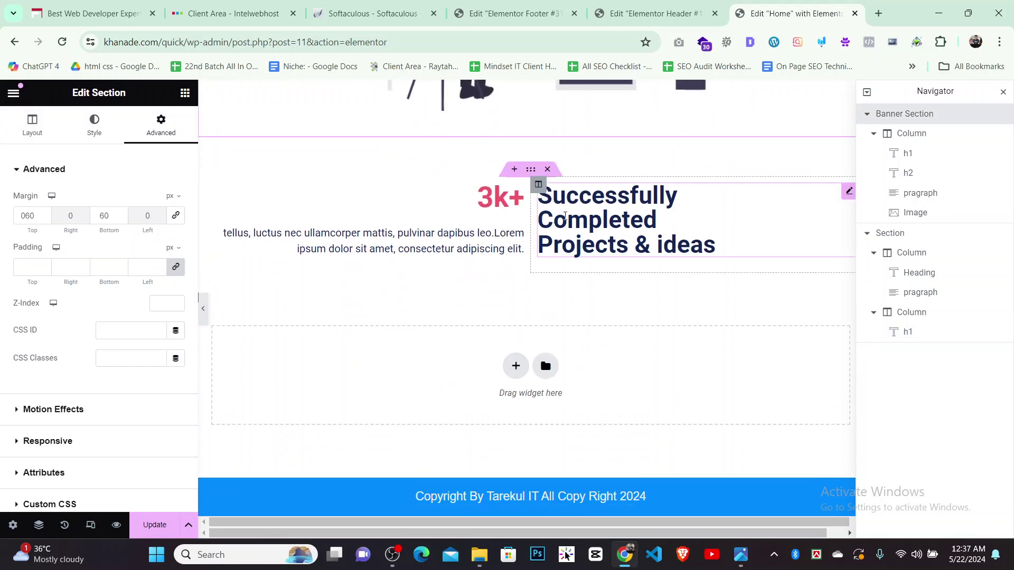
pyautogui.click(532, 173)
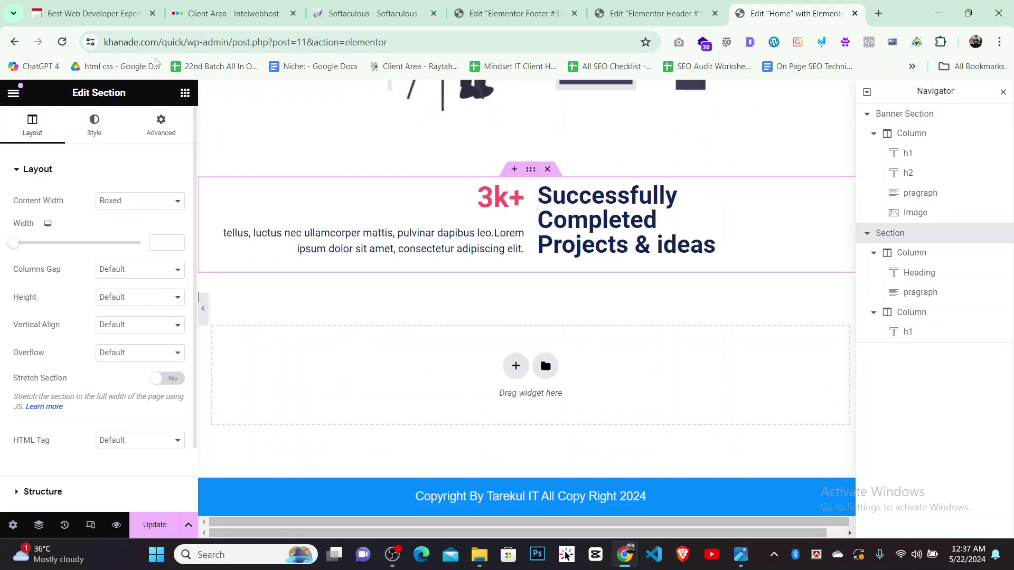
pyautogui.click(161, 129)
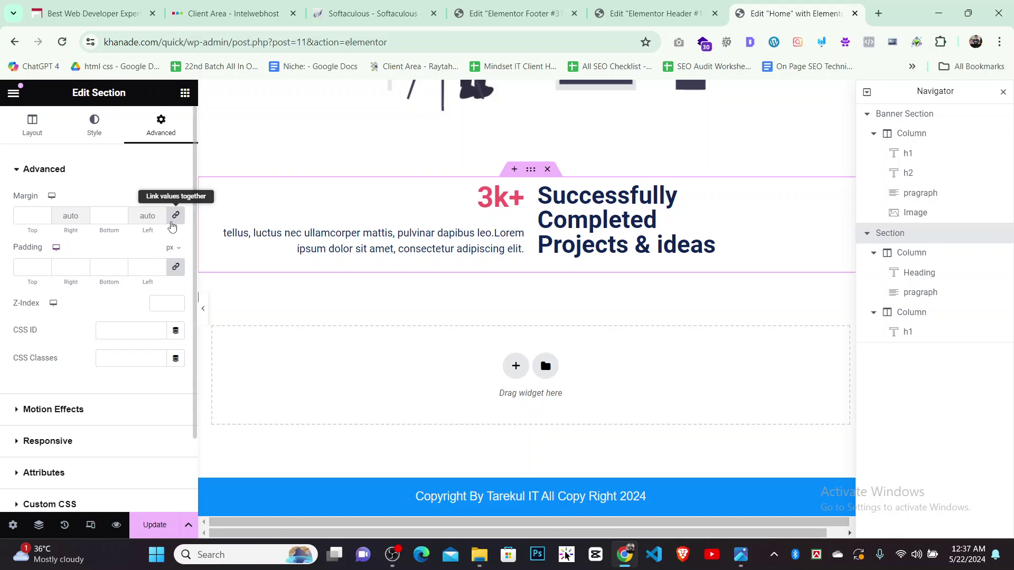
pyautogui.click(177, 224)
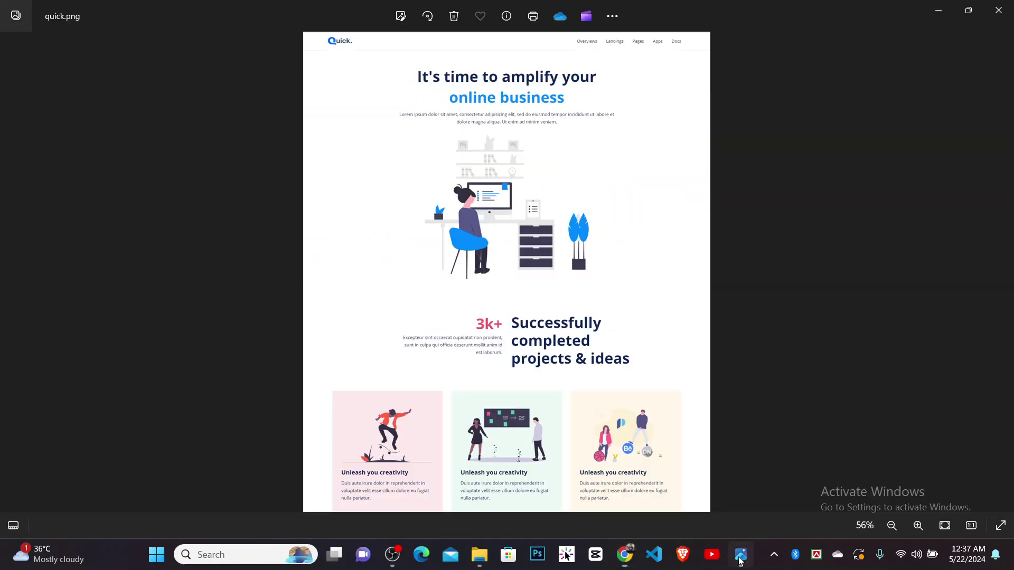
# Check the three-card row in the reference design and add a single-column section below the 3k+ section
pyautogui.hotkey('alt', 'Tab')
pyautogui.scroll(5, 507, 430)
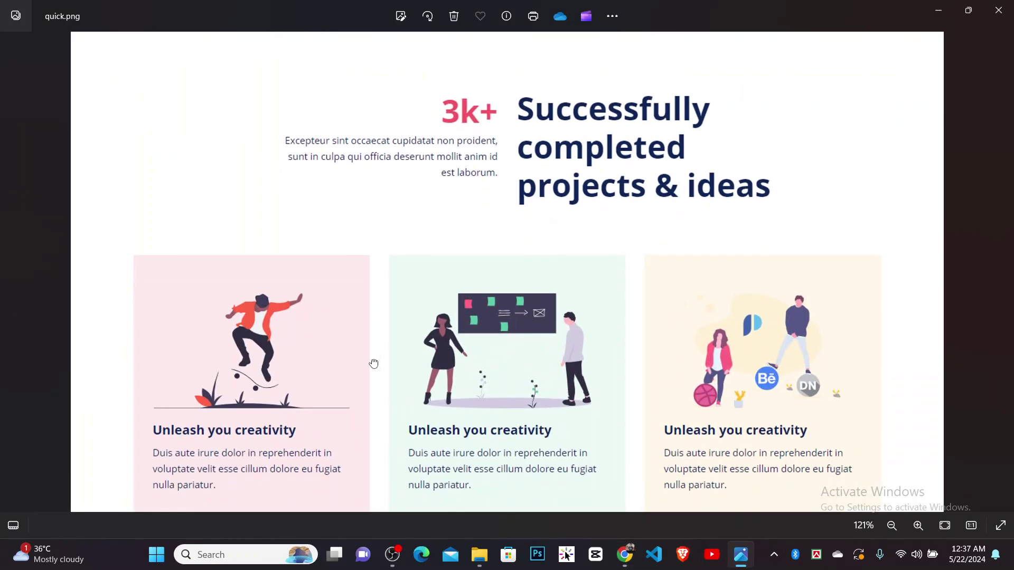
pyautogui.moveTo(373, 362); pyautogui.dragTo(250, 263)
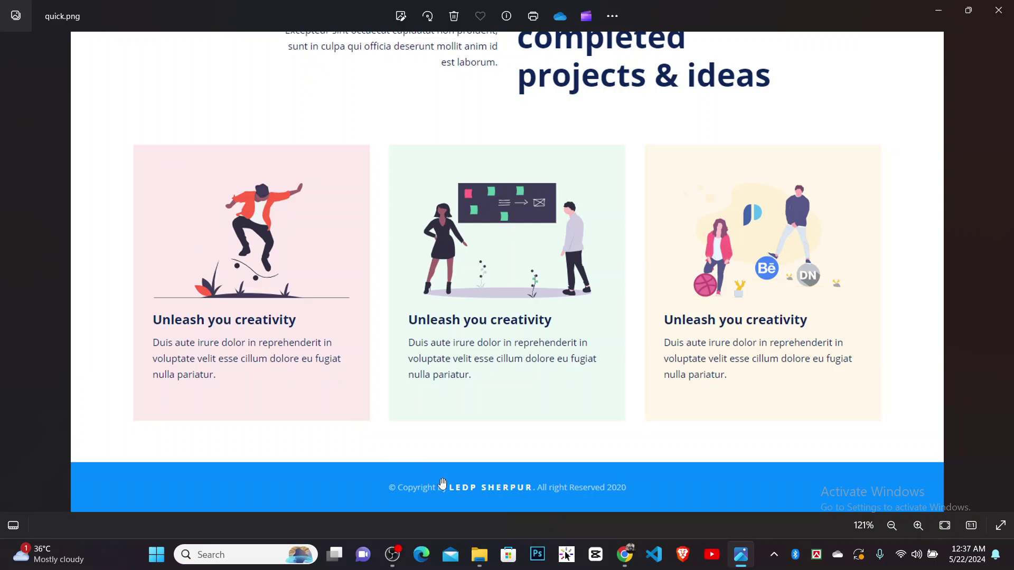
pyautogui.click(626, 564)
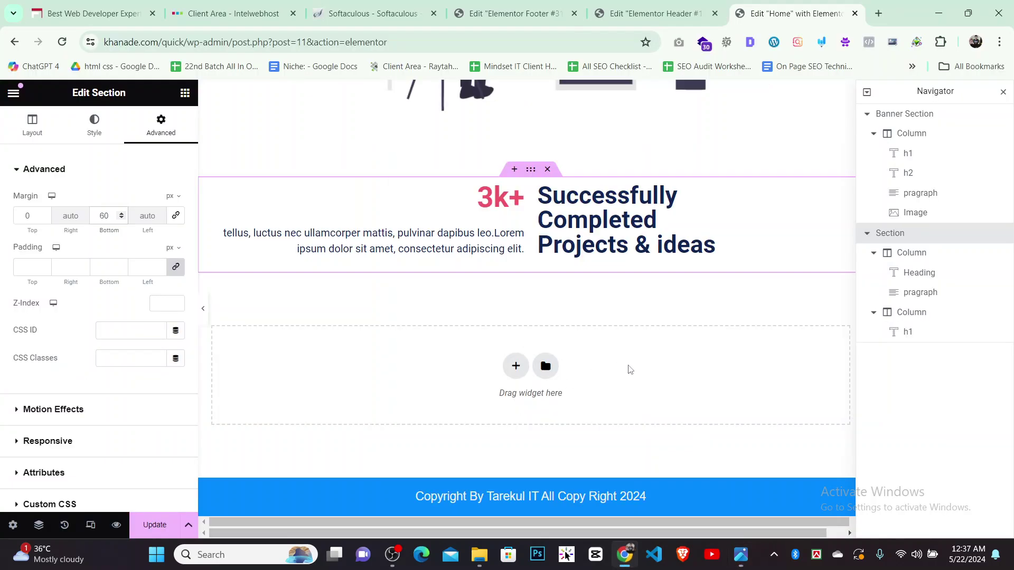
pyautogui.click(516, 367)
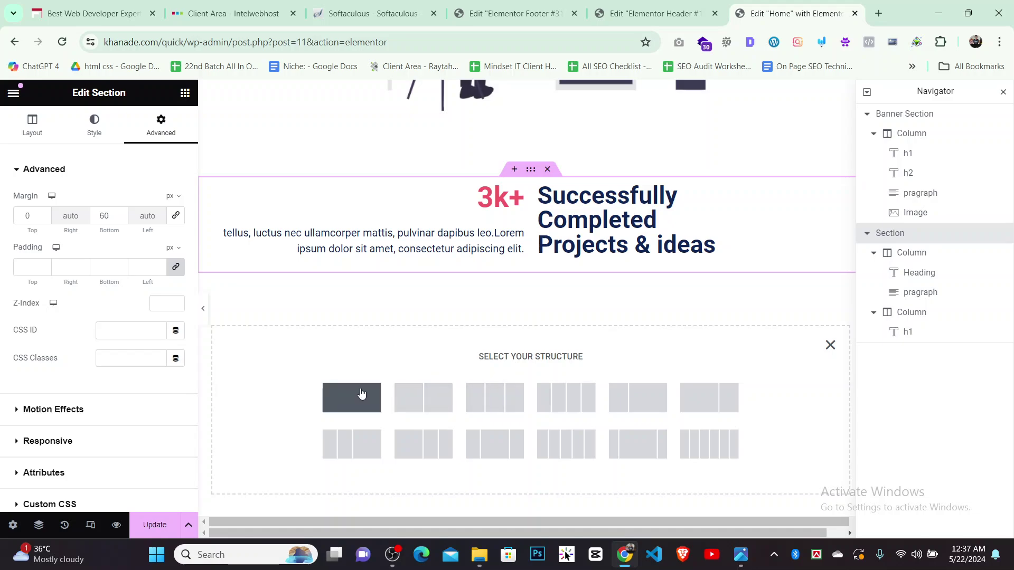
pyautogui.moveTo(740, 557)
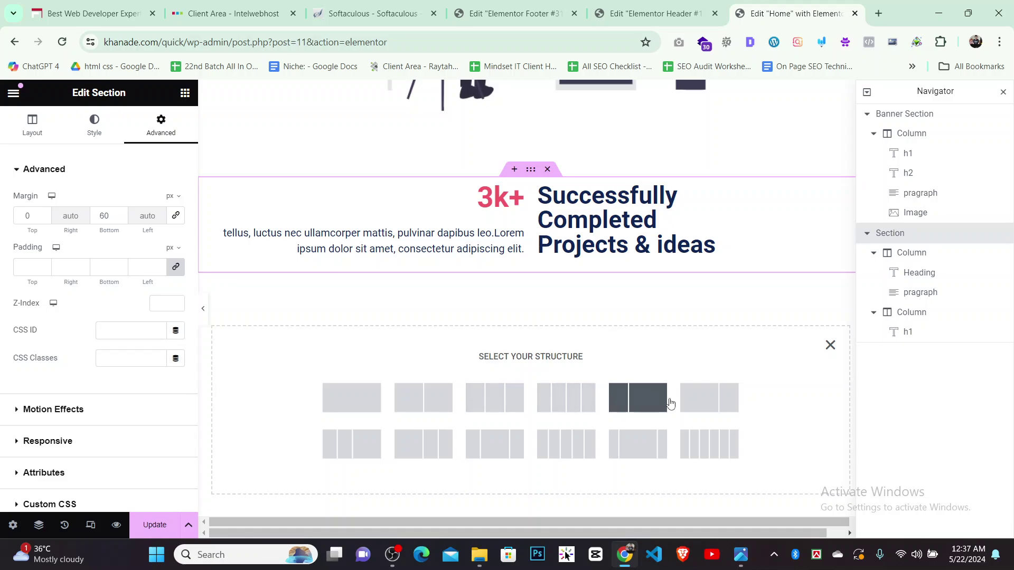
pyautogui.click(357, 406)
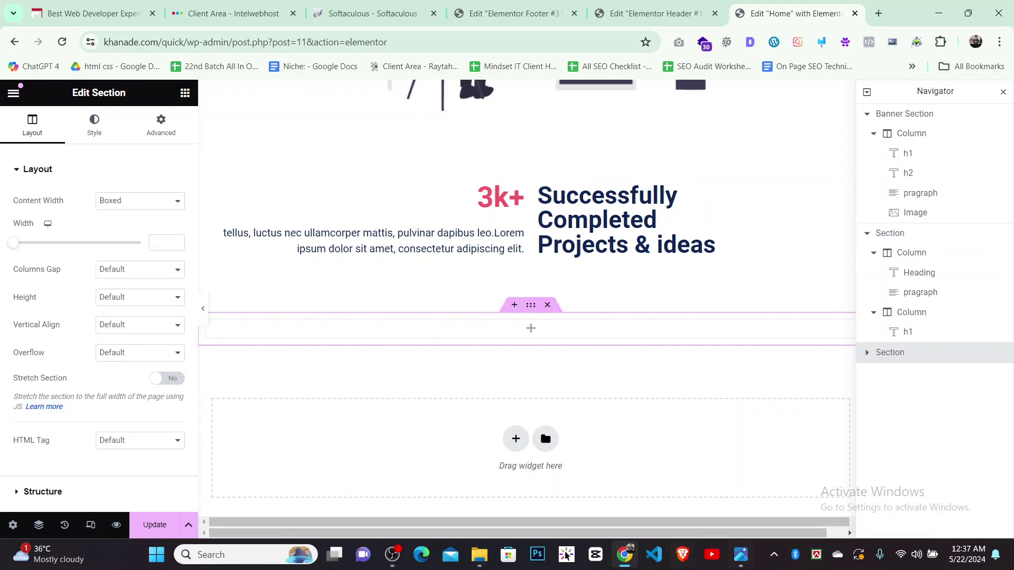
# Examine the layout and contents of the three "Unleash you creativity" cards in the reference design
pyautogui.click(741, 554)
pyautogui.scroll(2, 479, 221)
pyautogui.scroll(-4, 479, 222)
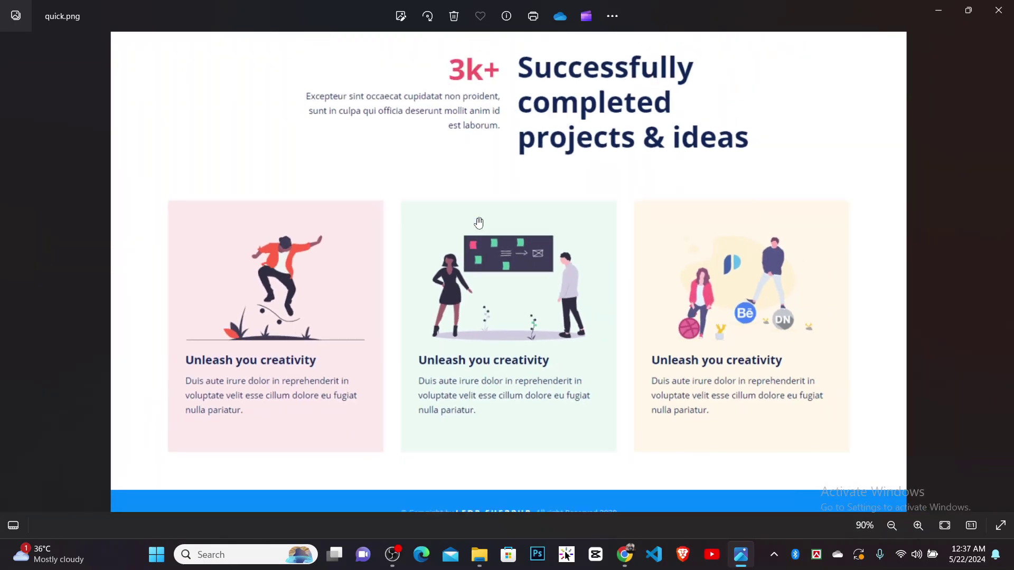
pyautogui.scroll(2, 505, 368)
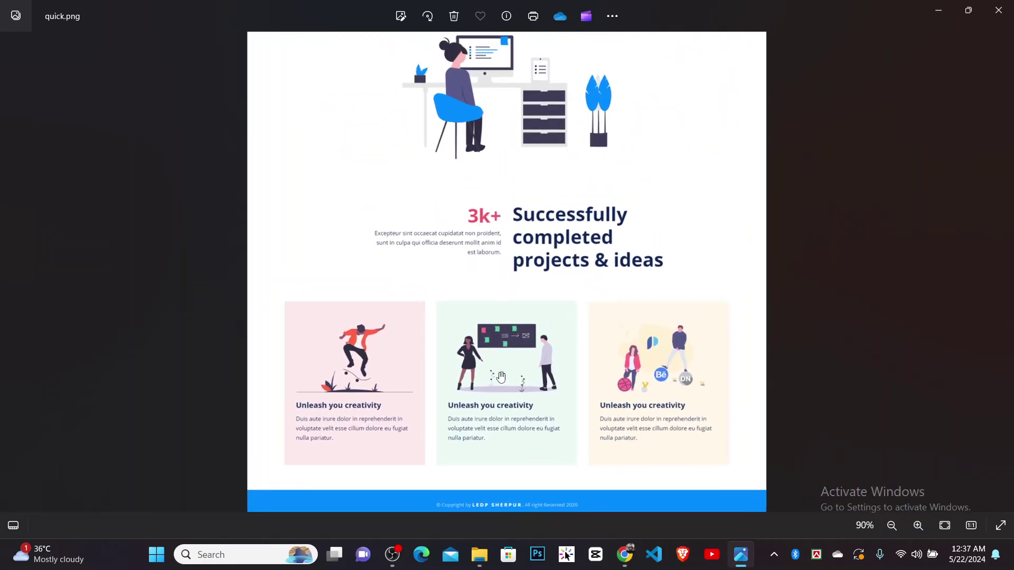
pyautogui.scroll(1, 138, 393)
pyautogui.scroll(-2, 138, 393)
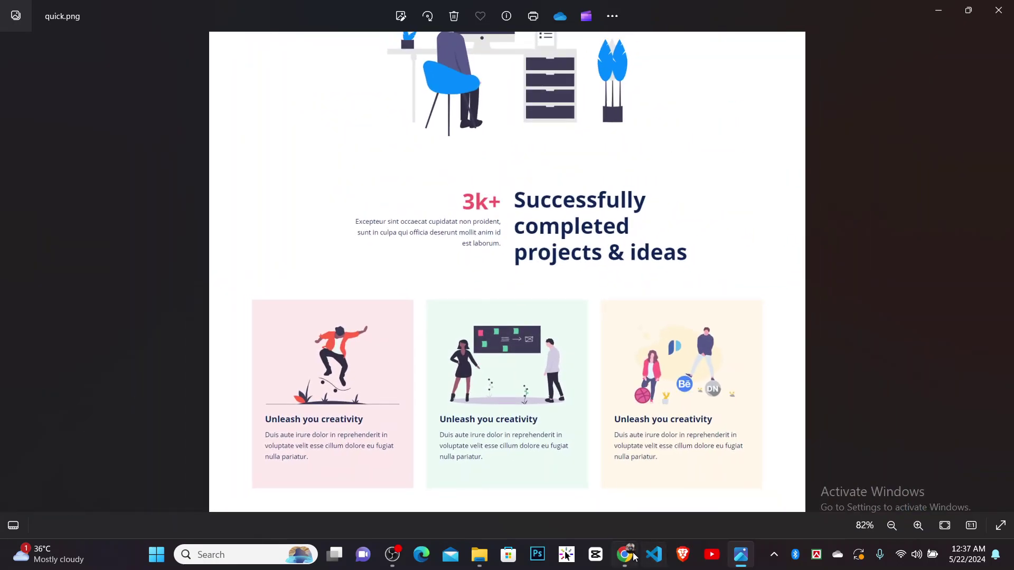
pyautogui.click(624, 554)
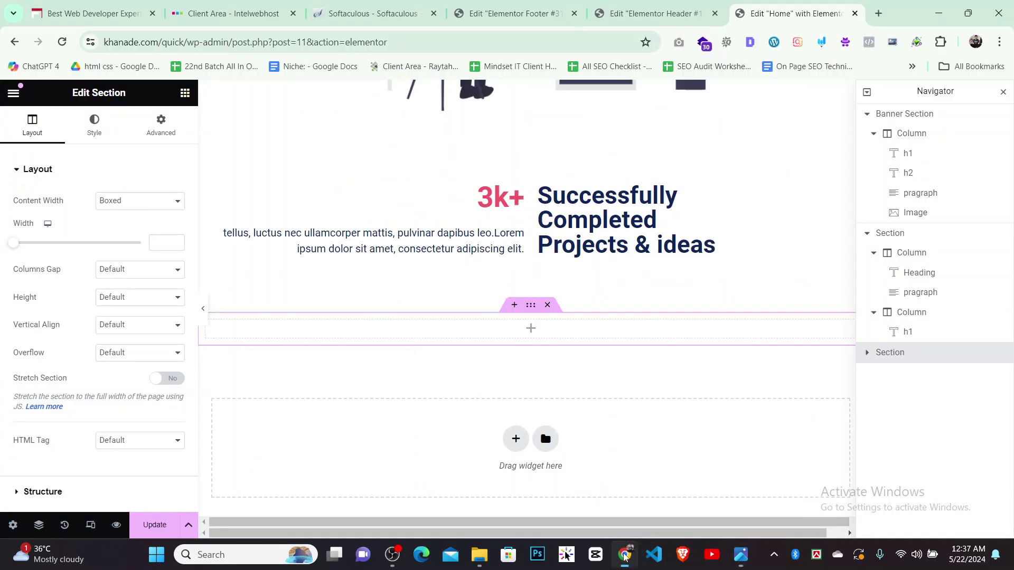
pyautogui.click(185, 93)
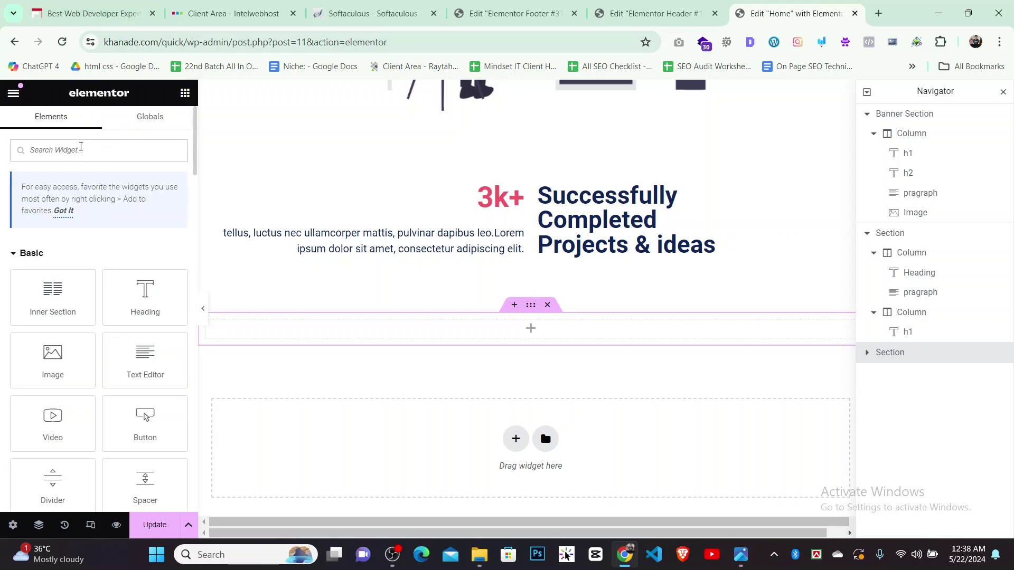
pyautogui.write('bo')
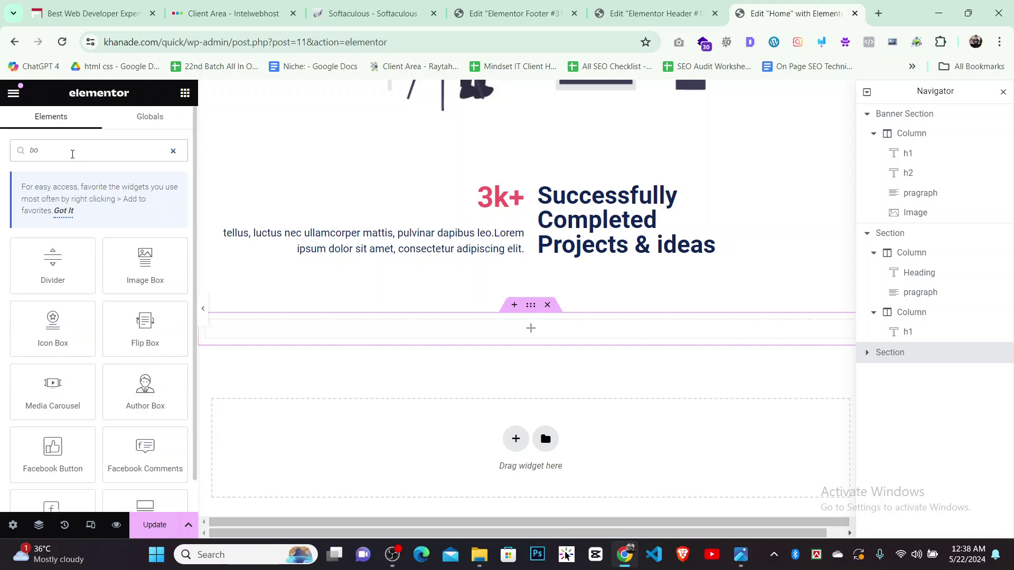
pyautogui.moveTo(123, 254); pyautogui.dragTo(154, 273)
pyautogui.click(154, 273)
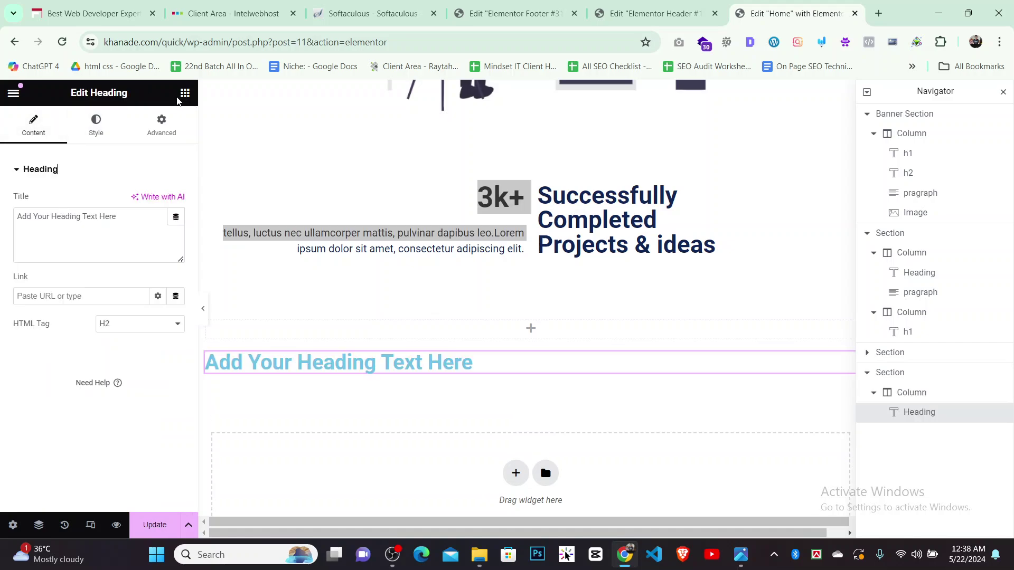
# Place an Image Box widget in the new single-column section and delete the stray heading below it
pyautogui.click(184, 94)
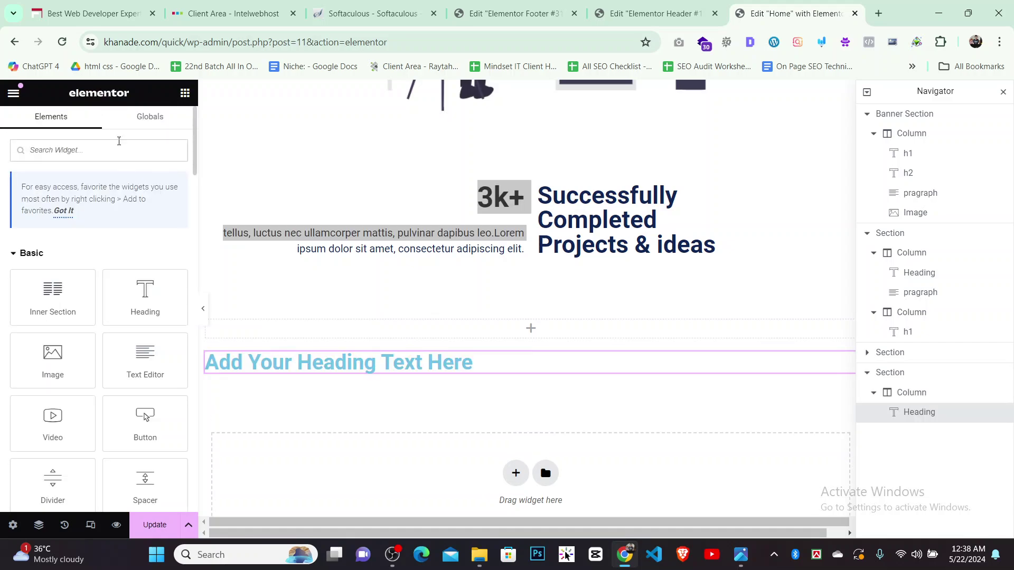
pyautogui.write('im')
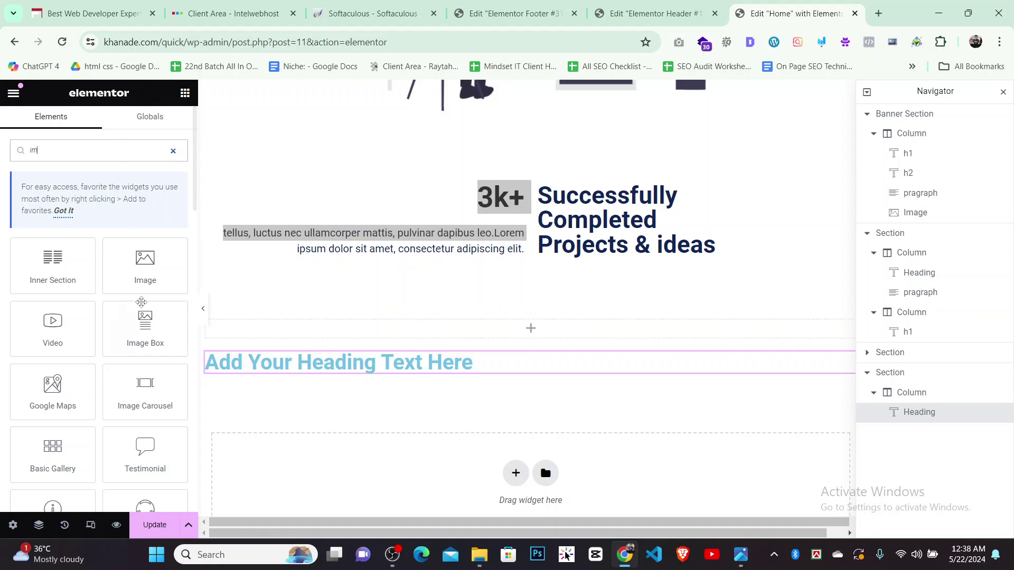
pyautogui.moveTo(145, 325); pyautogui.dragTo(517, 328)
pyautogui.scroll(-3, 516, 333)
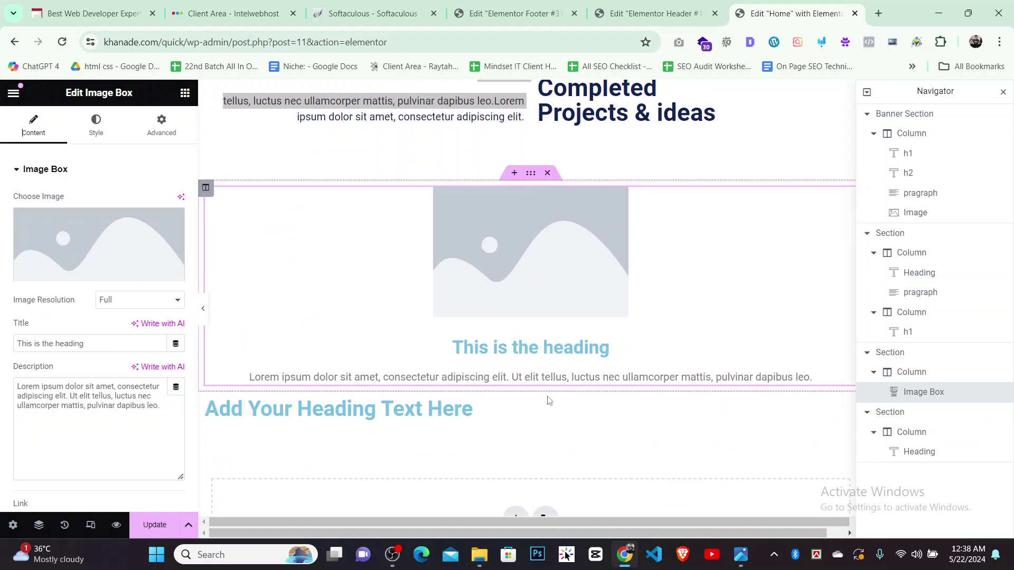
pyautogui.rightClick(434, 409)
pyautogui.click(482, 515)
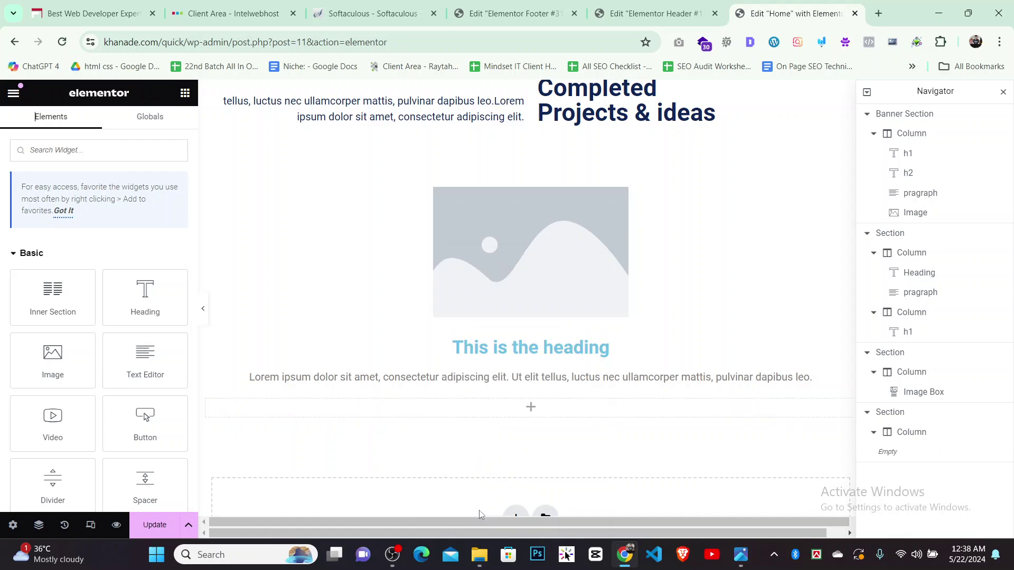
# Set the Image Box's picture to the skateboarder image jari11.jpg from the media library
pyautogui.click(523, 253)
pyautogui.click(59, 256)
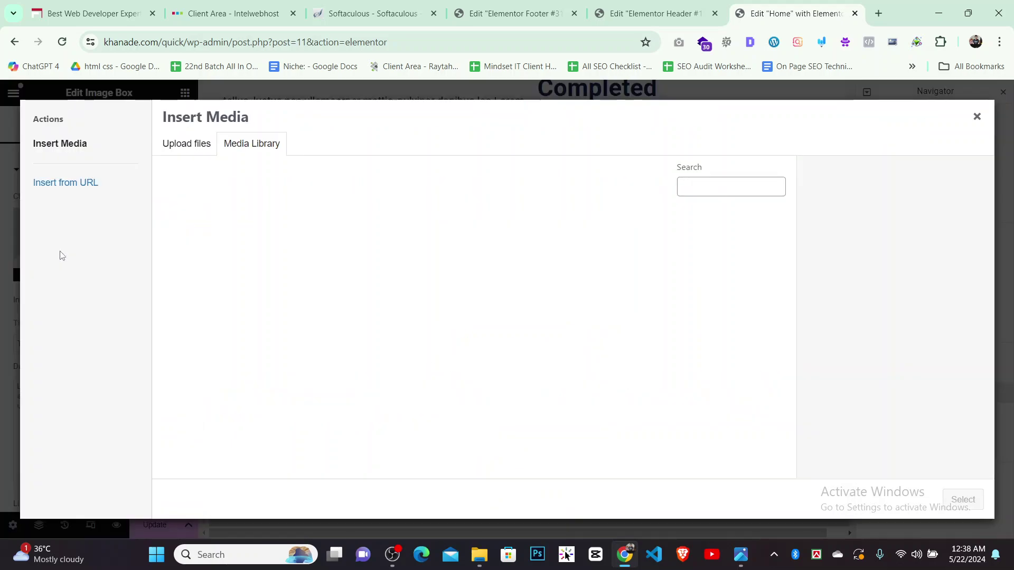
pyautogui.moveTo(738, 559)
pyautogui.click(722, 530)
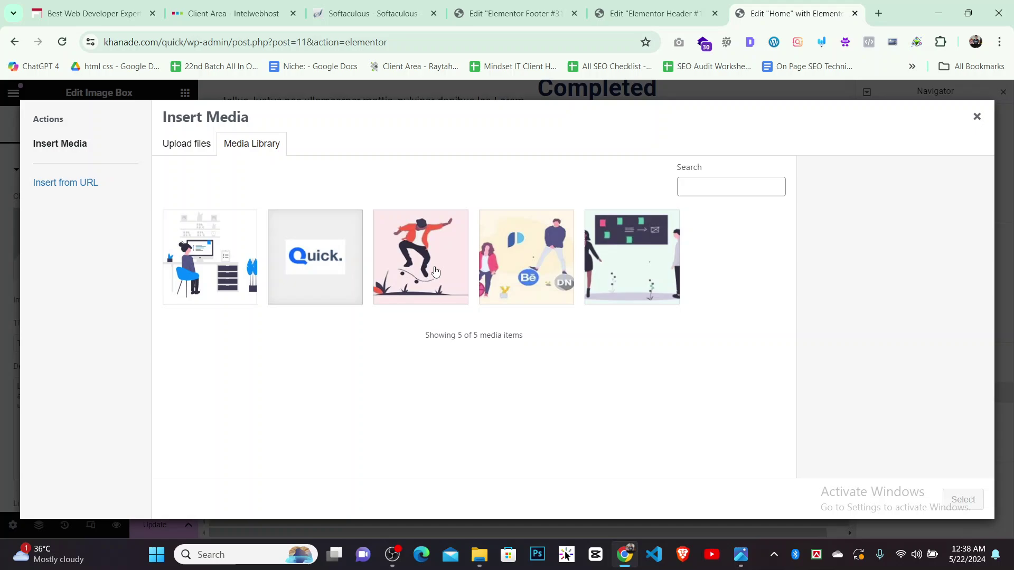
pyautogui.click(433, 272)
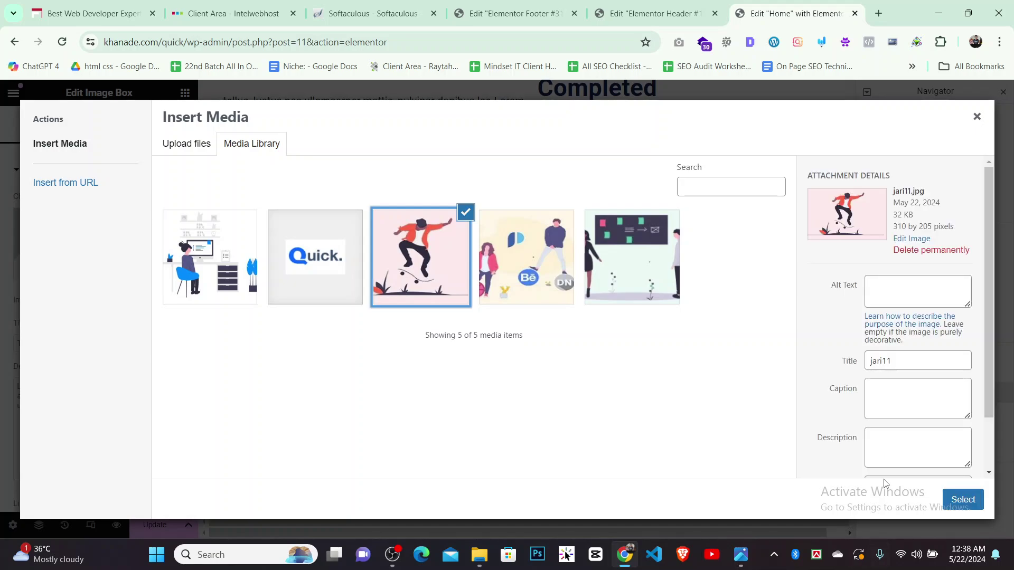
pyautogui.click(962, 500)
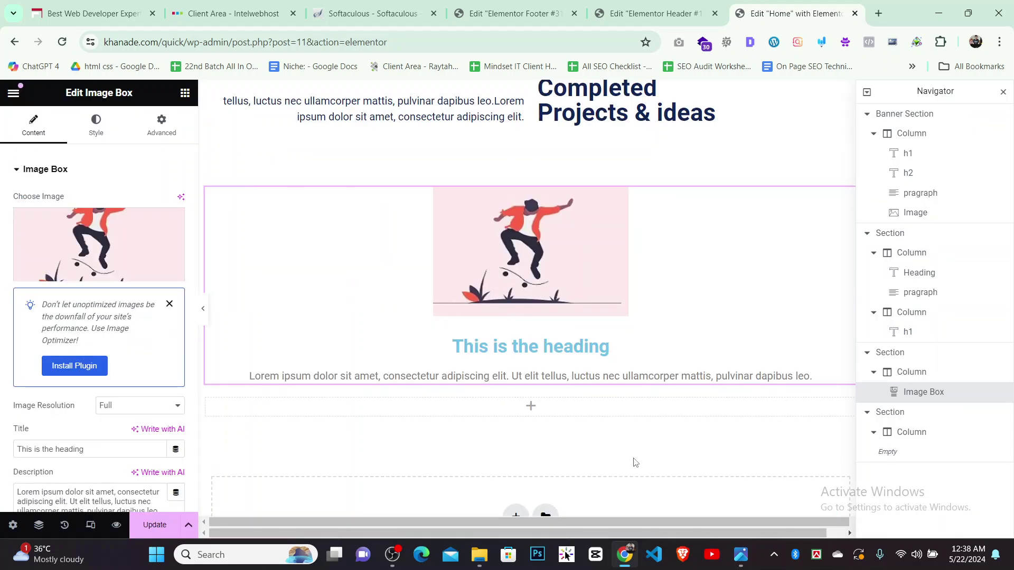
# Check the card title in the reference design and replace the Image Box's title with "Unless"
pyautogui.click(743, 561)
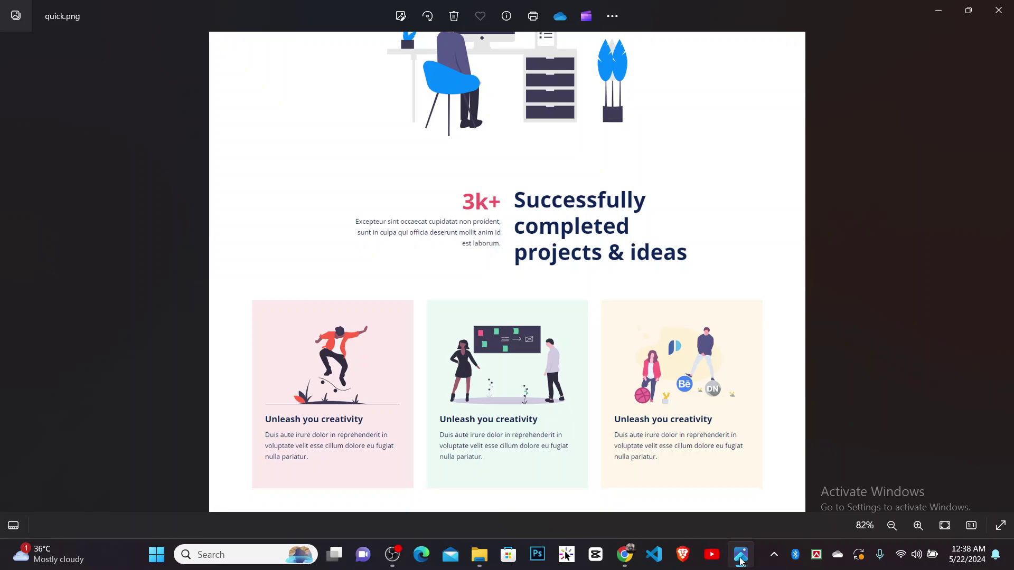
pyautogui.click(741, 561)
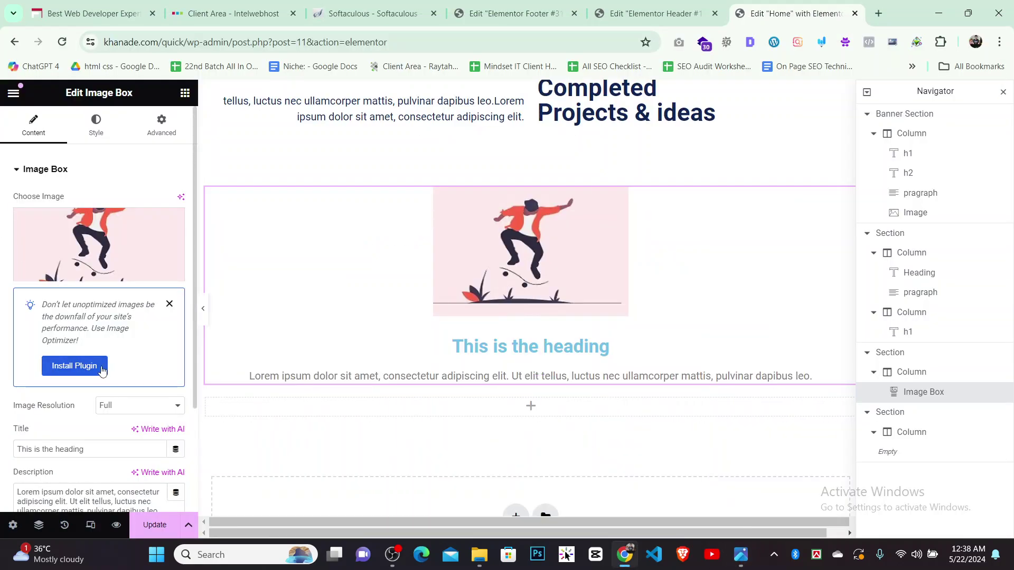
pyautogui.scroll(-5, 75, 334)
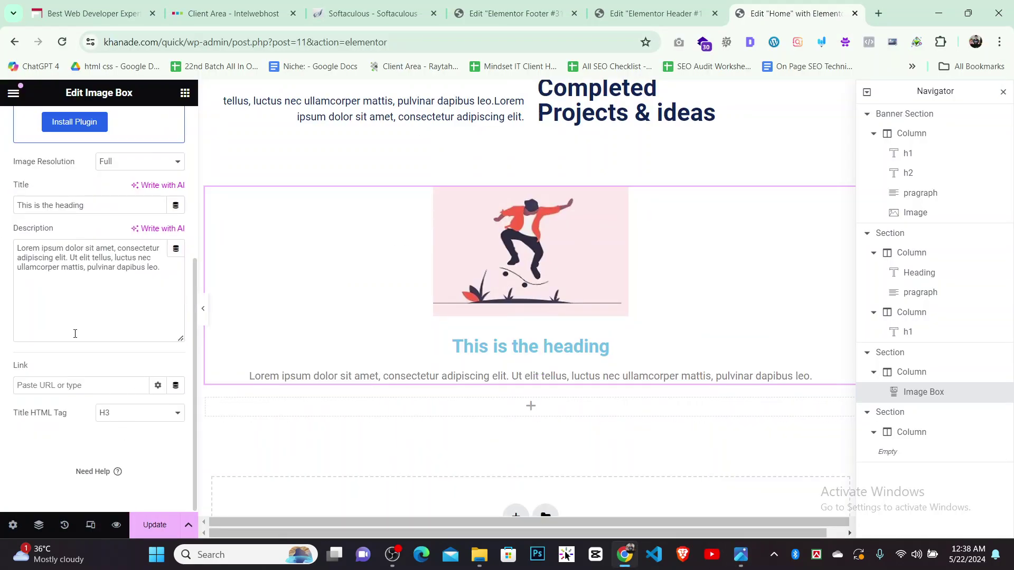
pyautogui.tripleClick(93, 209)
pyautogui.press('BackSpace')
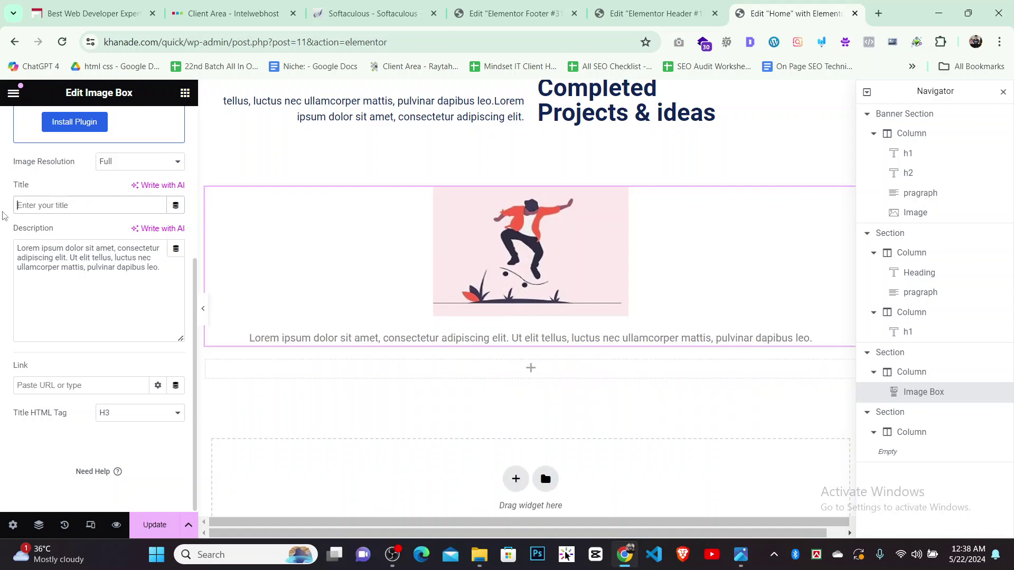
pyautogui.write('Un')
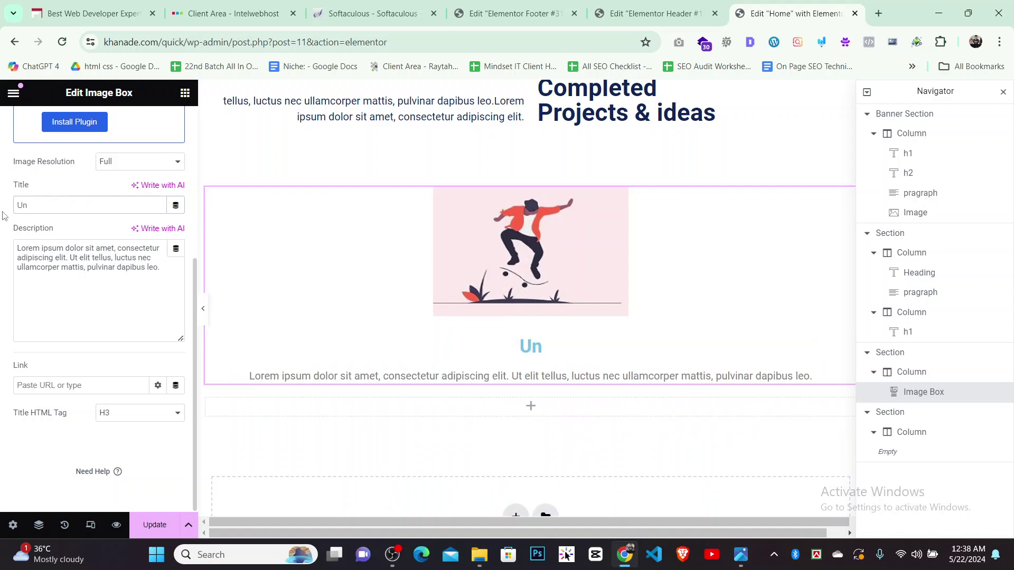
pyautogui.write('bless')
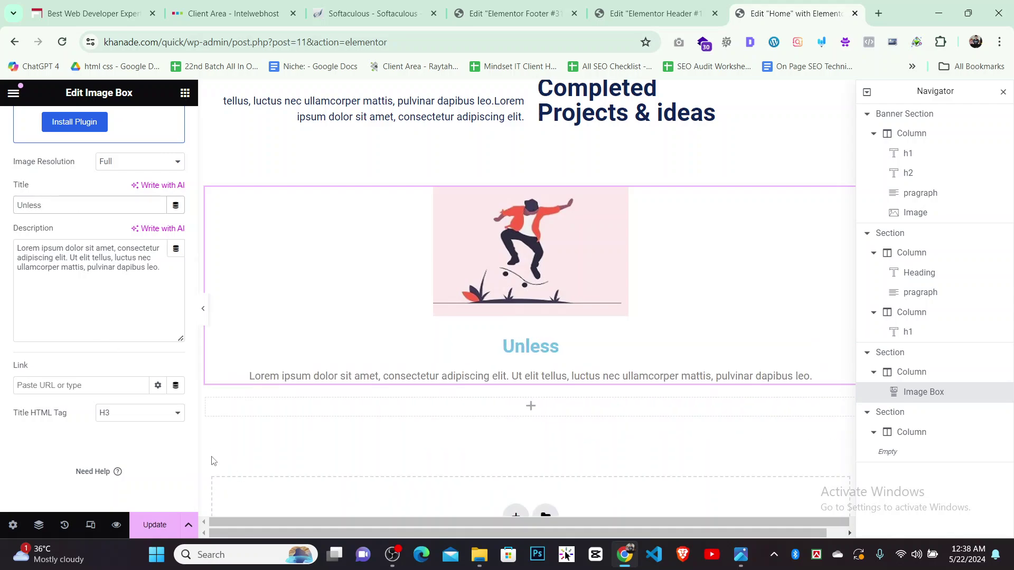
# Check the card title in the reference design and change the Image Box's title to "Unleash your Creativety"
pyautogui.click(739, 563)
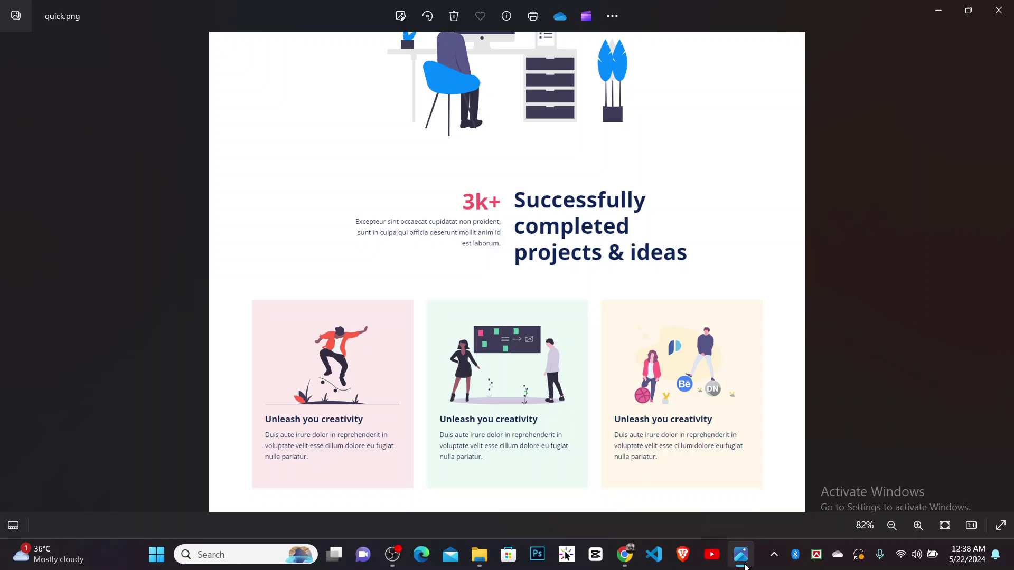
pyautogui.moveTo(741, 564)
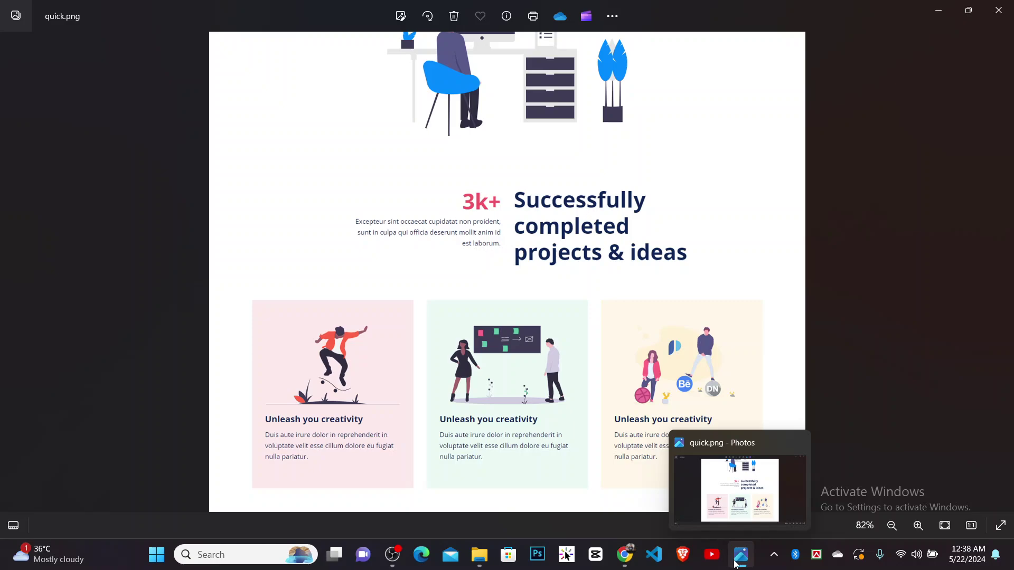
pyautogui.click(735, 563)
pyautogui.press('BackSpace')
pyautogui.press('BackSpace')
pyautogui.write('a')
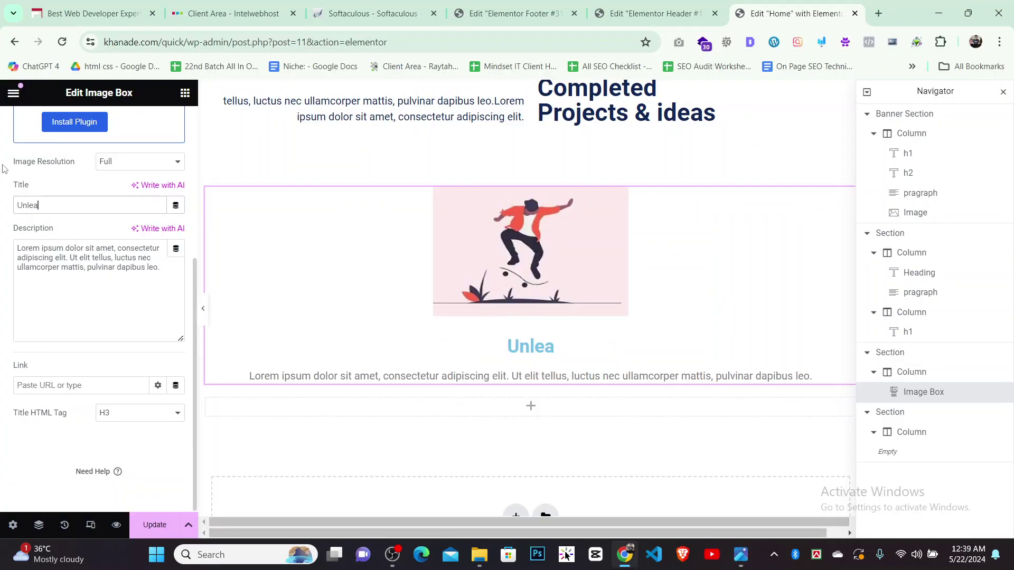
pyautogui.write('sh')
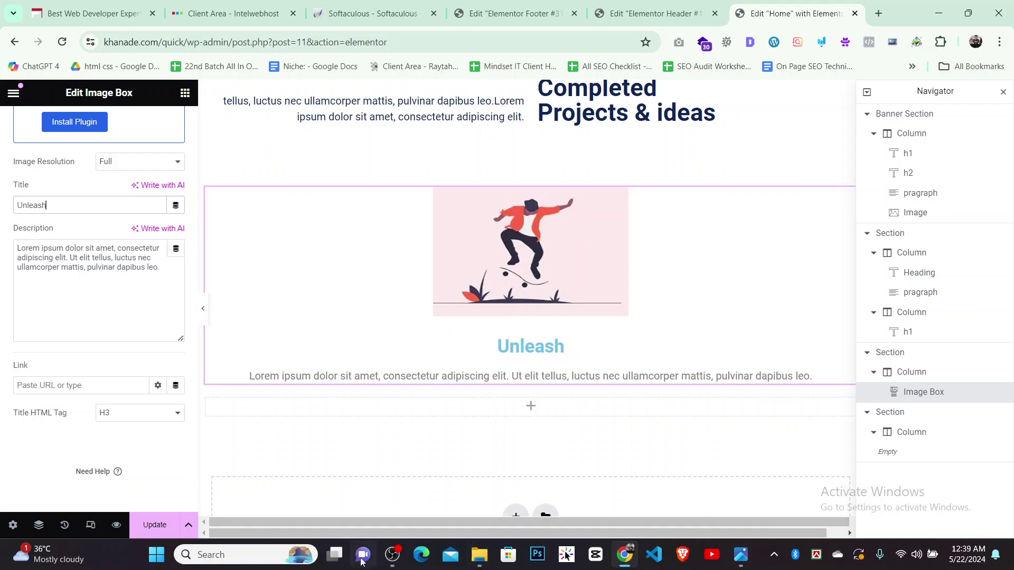
pyautogui.click(740, 558)
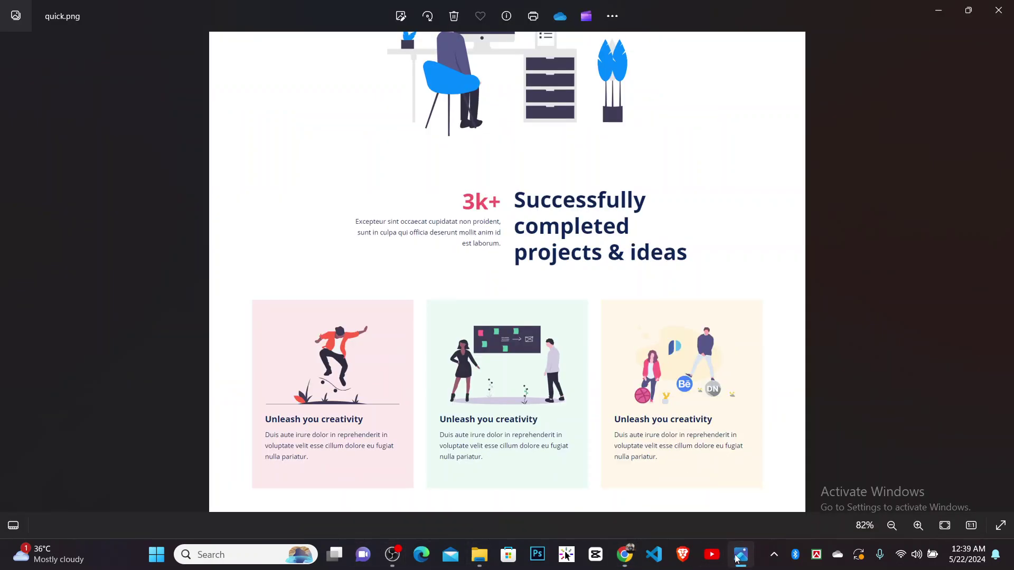
pyautogui.click(738, 559)
pyautogui.write('yo')
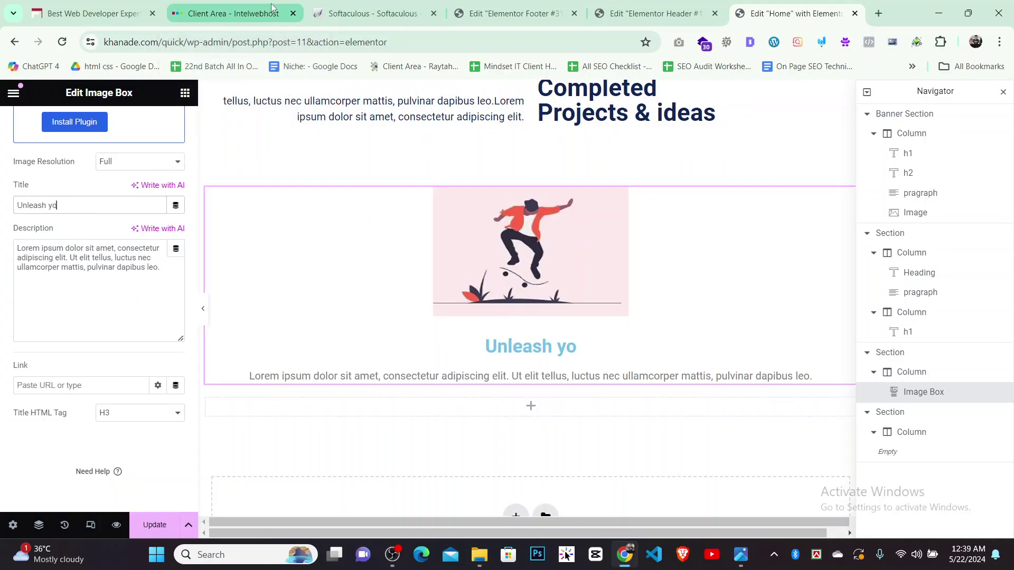
pyautogui.write('ur Cre')
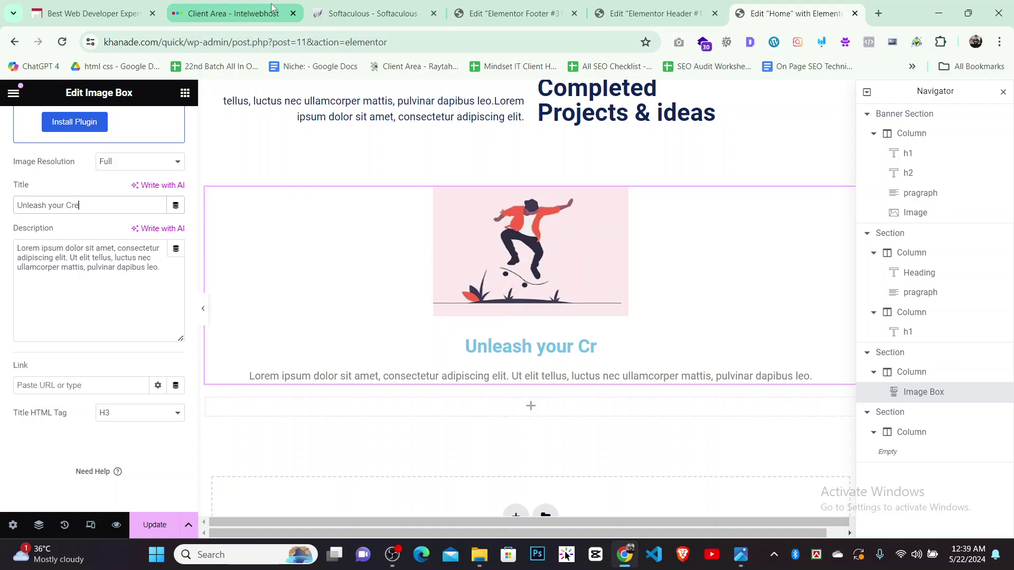
pyautogui.write('ativet')
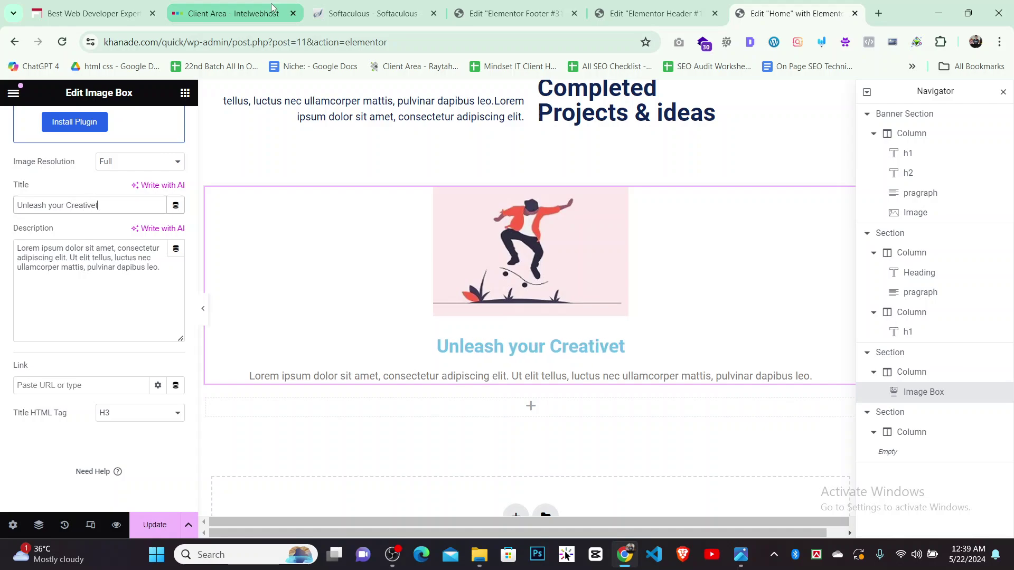
pyautogui.write('y')
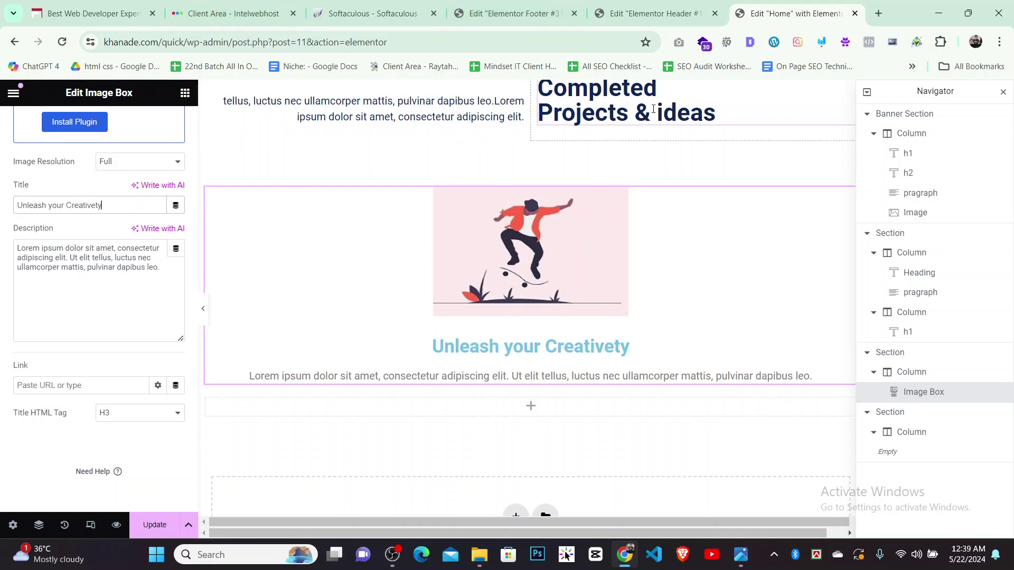
# Check the card text in the reference design and delete "pulvinar dapibus leo." from the end of the Image Box's description
pyautogui.click(742, 557)
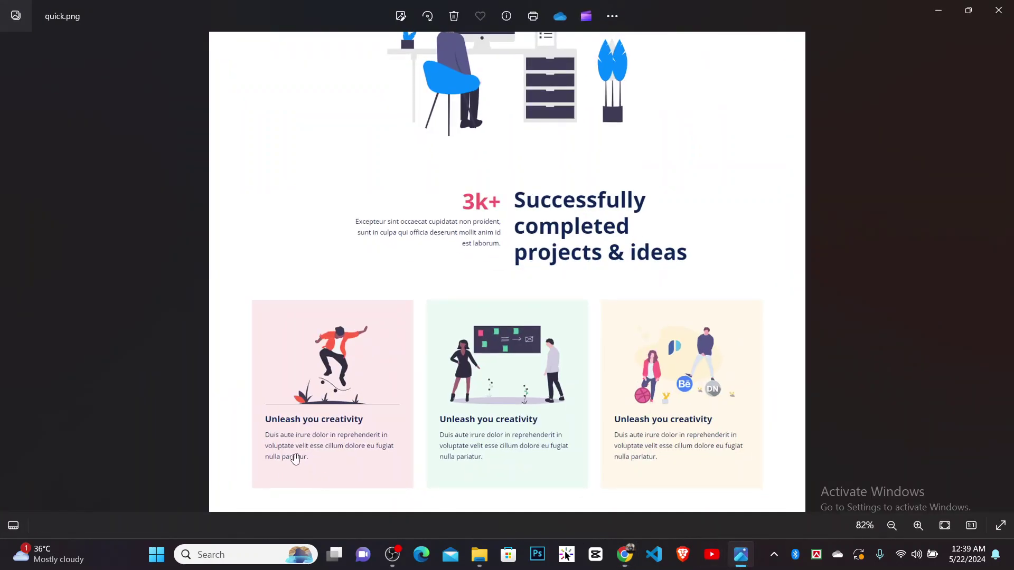
pyautogui.click(625, 554)
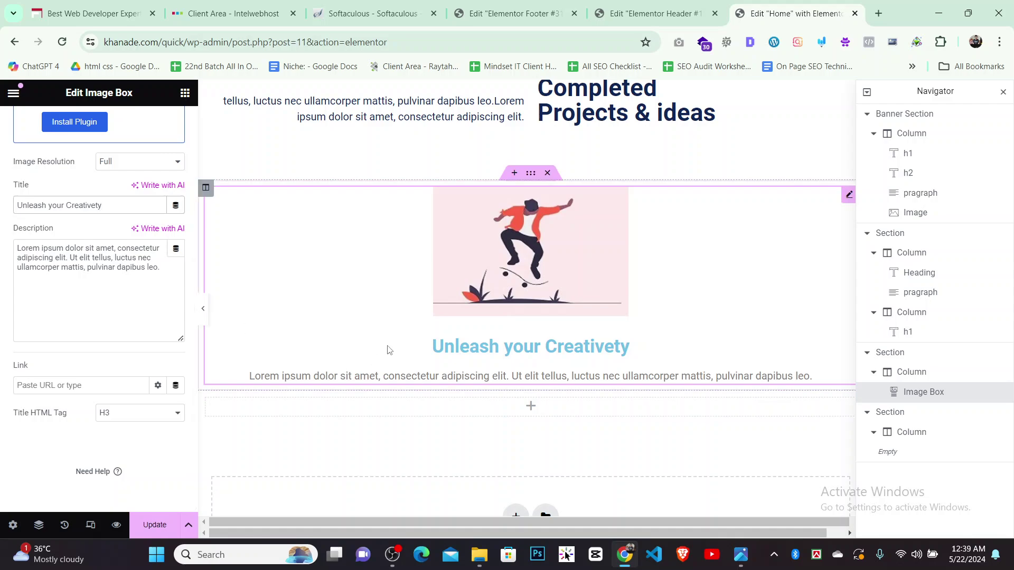
pyautogui.moveTo(161, 267); pyautogui.dragTo(108, 271)
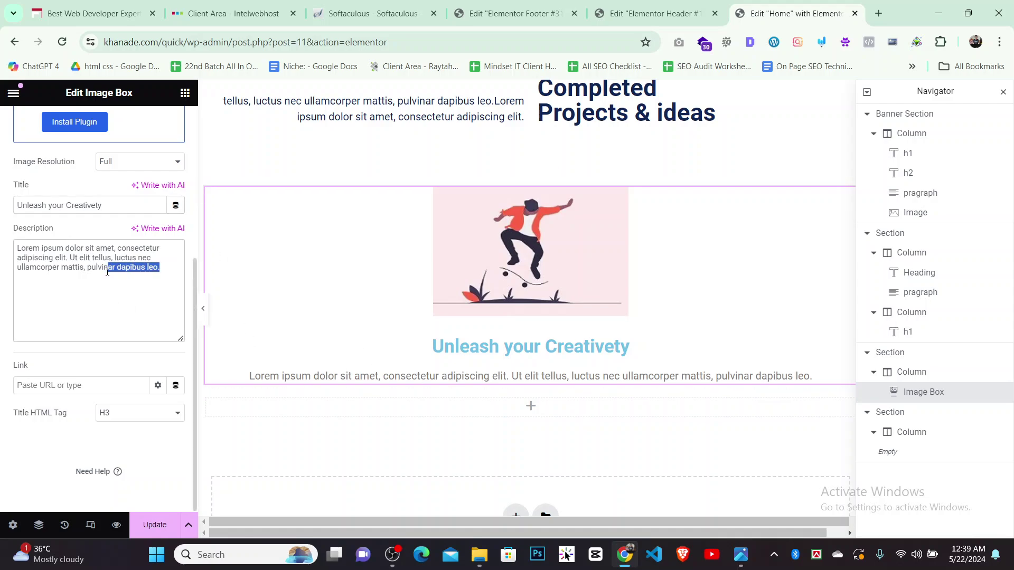
pyautogui.press('BackSpace')
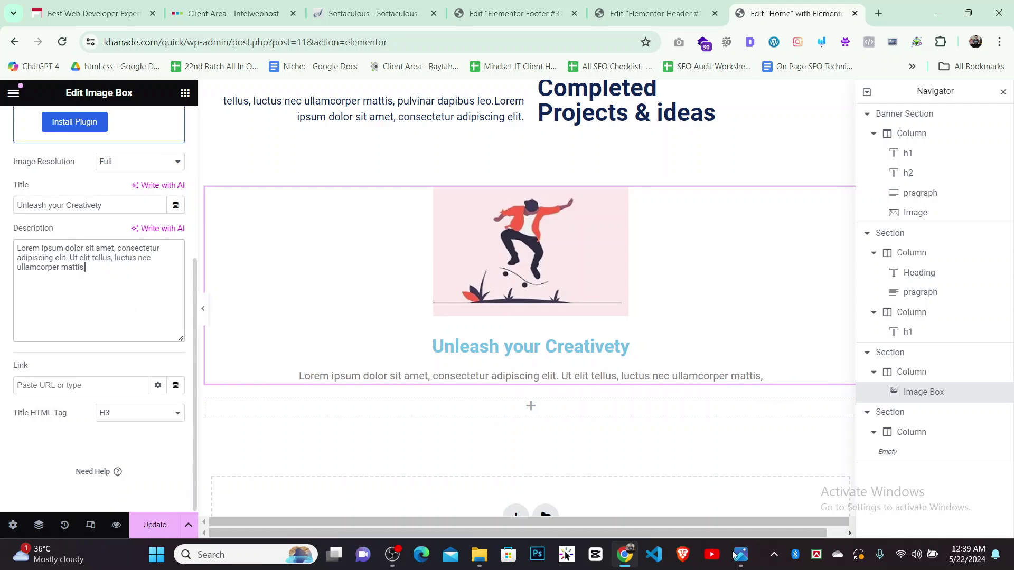
# Examine the text and title styling of the three "Unleash you creativity" cards in the reference design
pyautogui.click(741, 556)
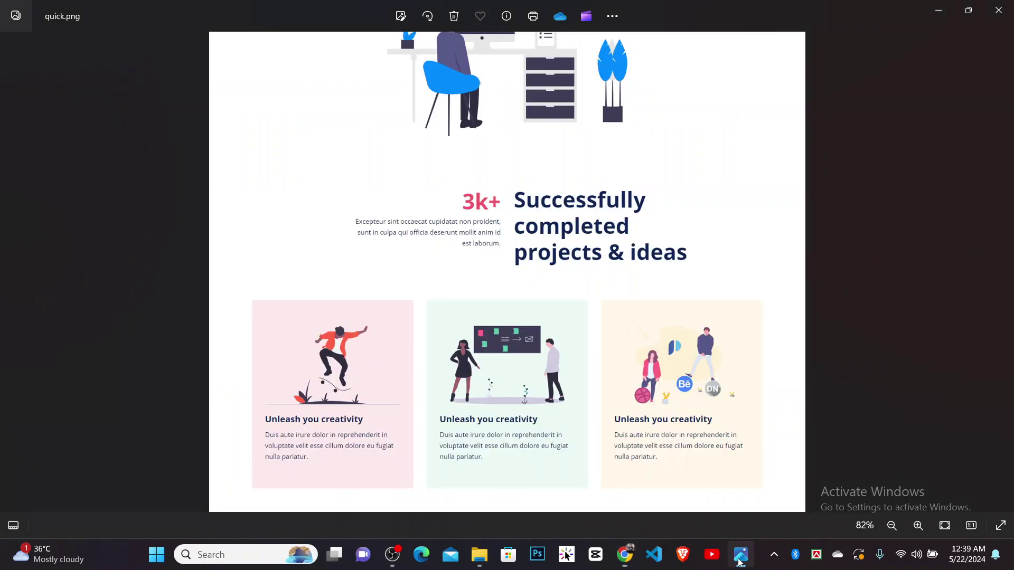
pyautogui.scroll(5, 308, 462)
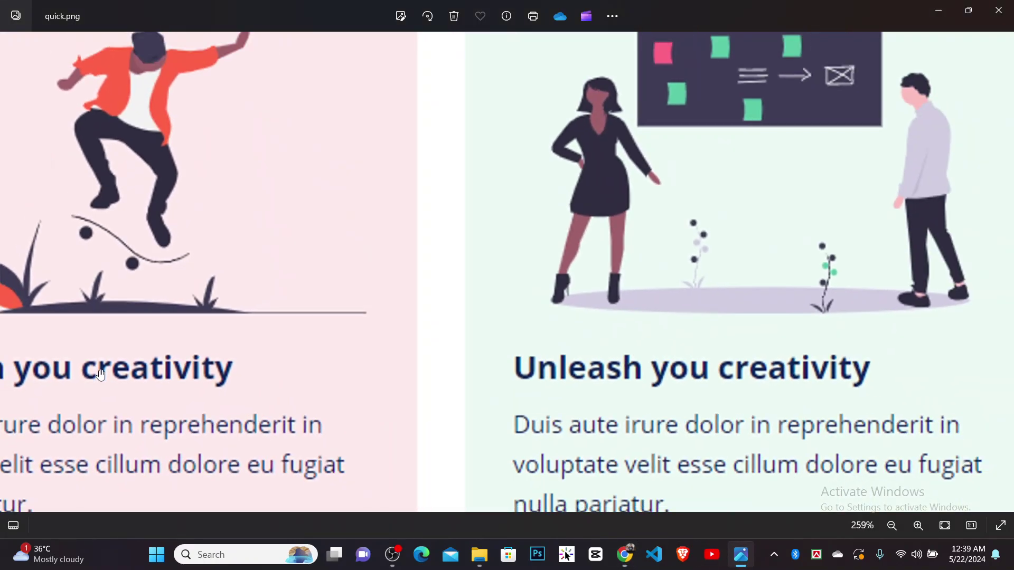
pyautogui.scroll(-2, 102, 374)
pyautogui.scroll(5, 455, 321)
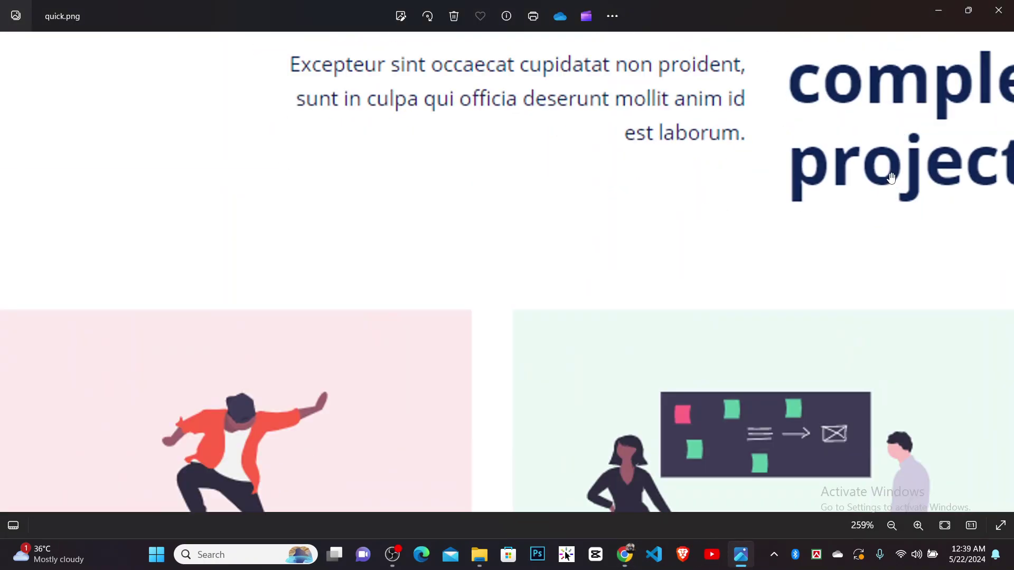
pyautogui.scroll(-4, 344, 340)
pyautogui.scroll(-2, 219, 393)
pyautogui.scroll(3, 233, 406)
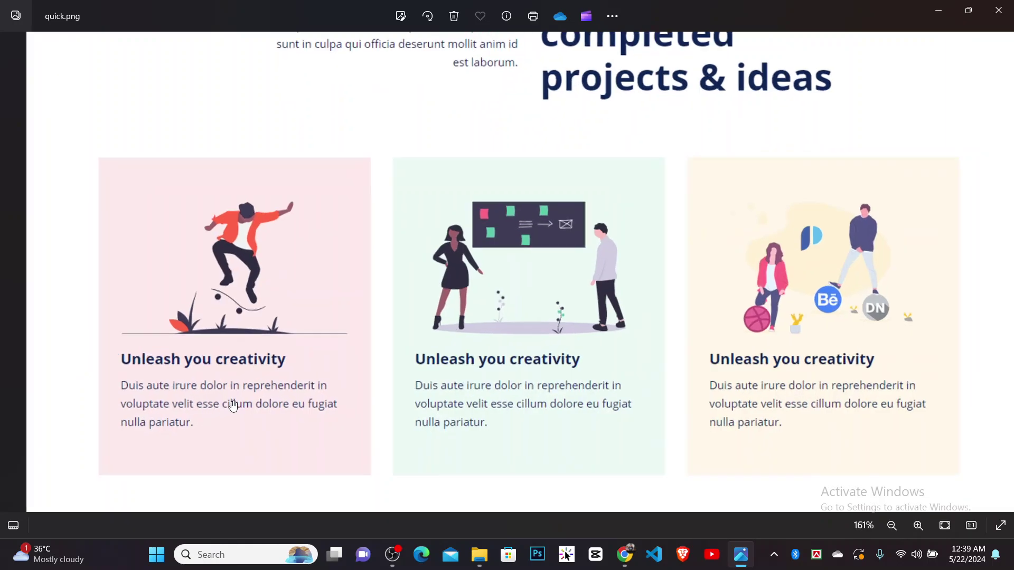
pyautogui.scroll(-4, 475, 158)
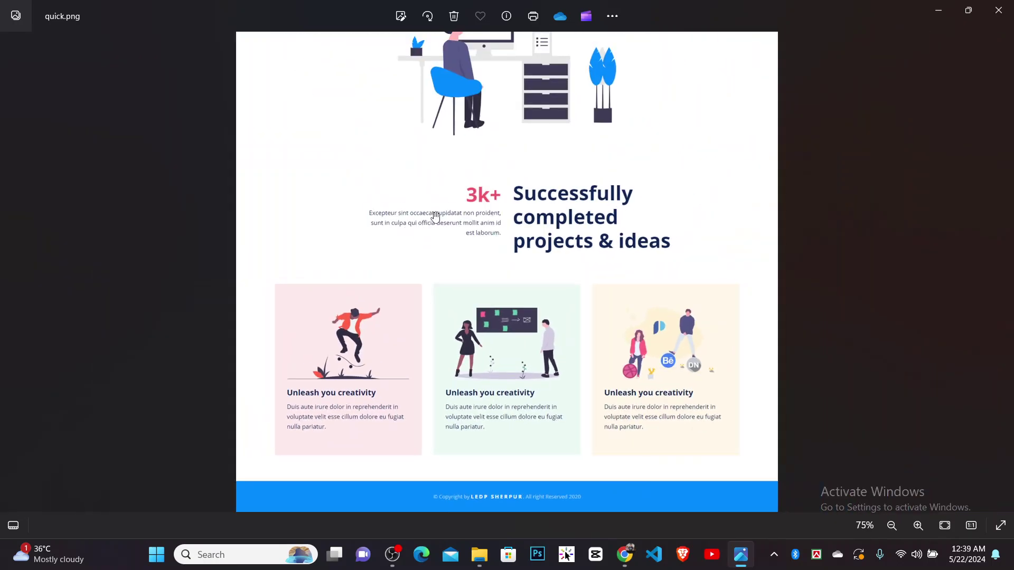
# Return to the page editor and copy the text color code of the "Successfully Completed Projects & ideas" heading
pyautogui.click(625, 554)
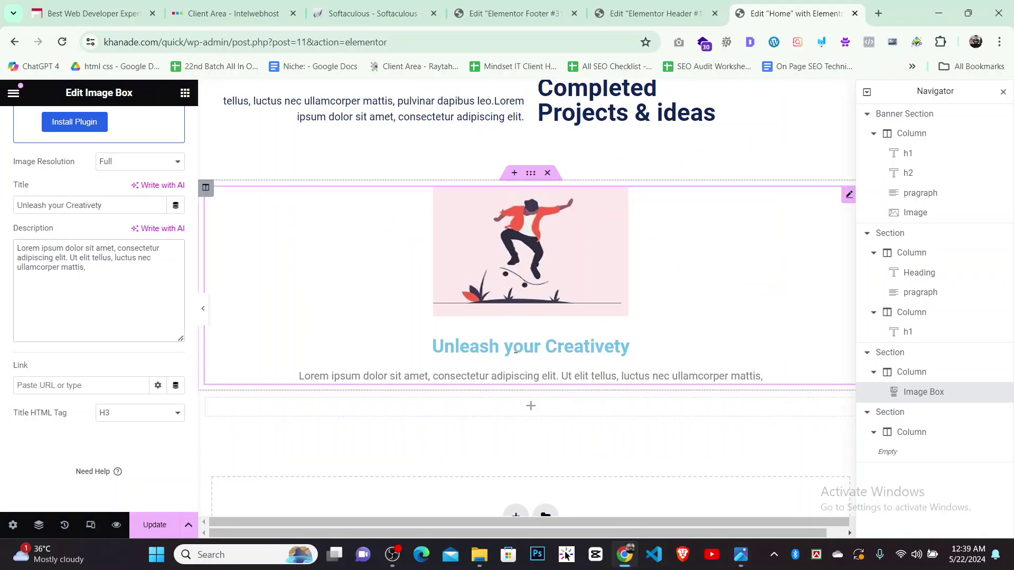
pyautogui.scroll(3, 582, 215)
pyautogui.click(584, 216)
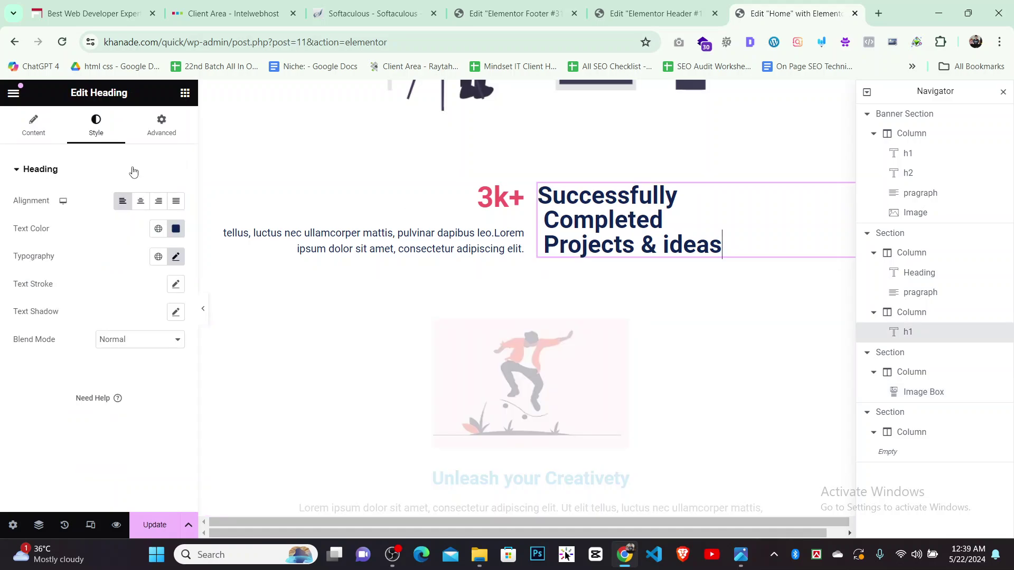
pyautogui.click(176, 229)
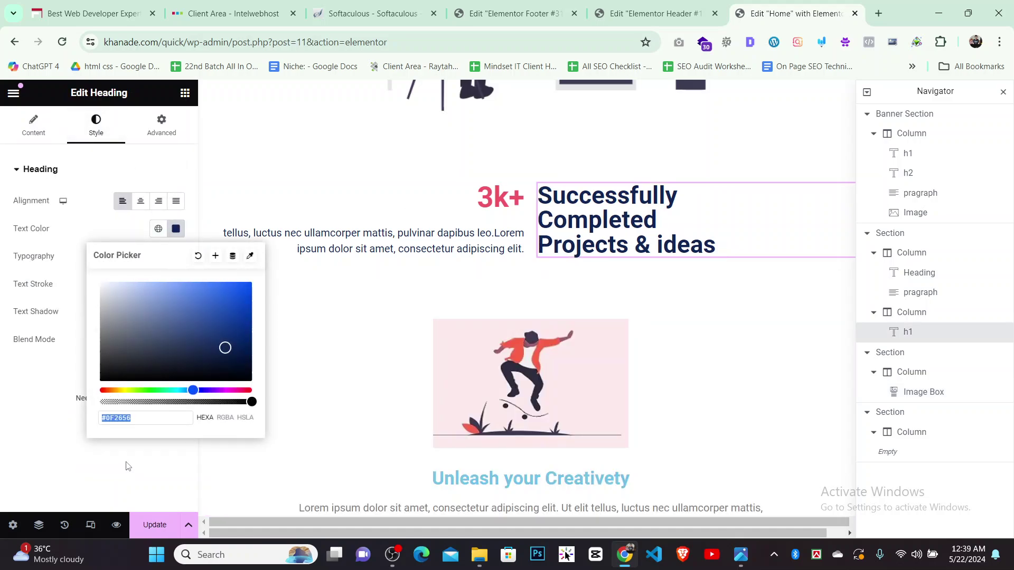
# Set the Image Box's title color to the dark navy of the "Successfully Completed Projects & ideas" heading
pyautogui.scroll(-5, 465, 409)
pyautogui.click(591, 196)
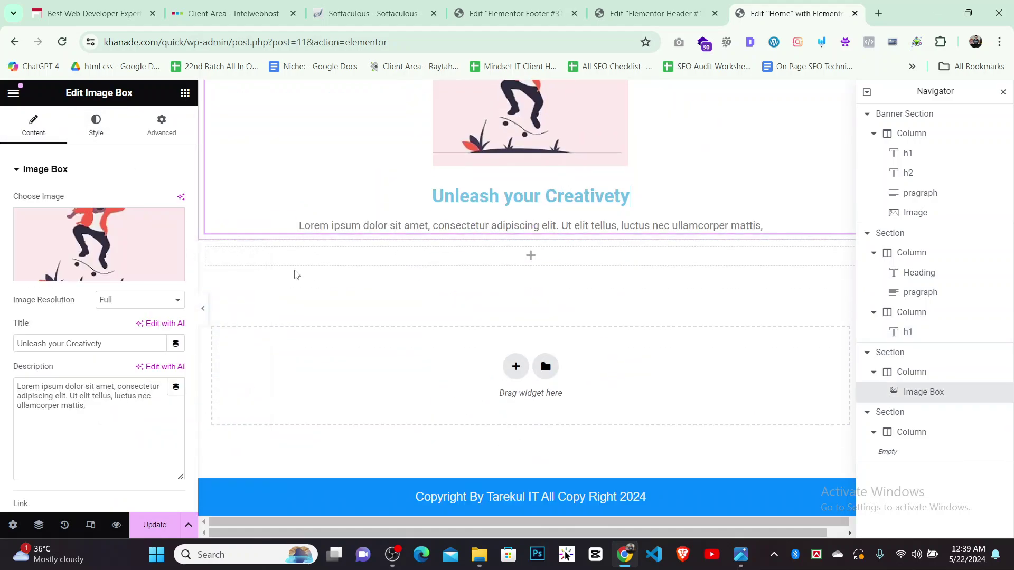
pyautogui.scroll(-5, 87, 419)
pyautogui.scroll(5, 87, 419)
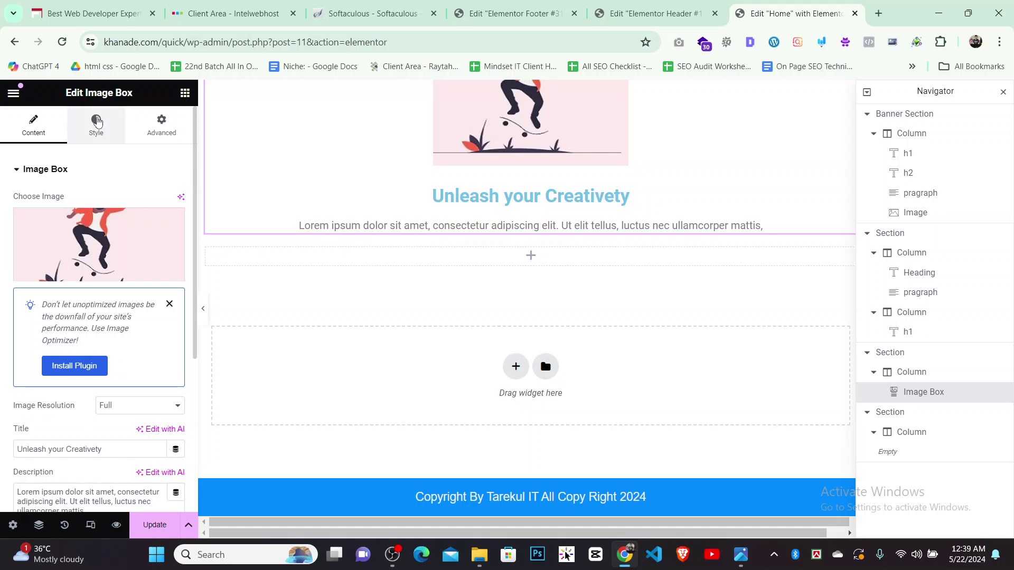
pyautogui.click(97, 123)
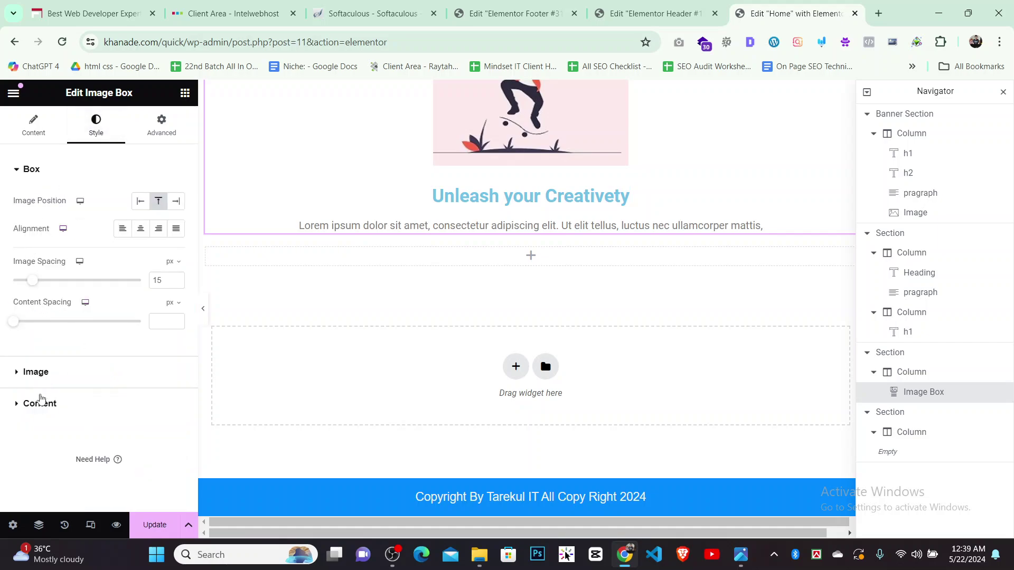
pyautogui.click(41, 404)
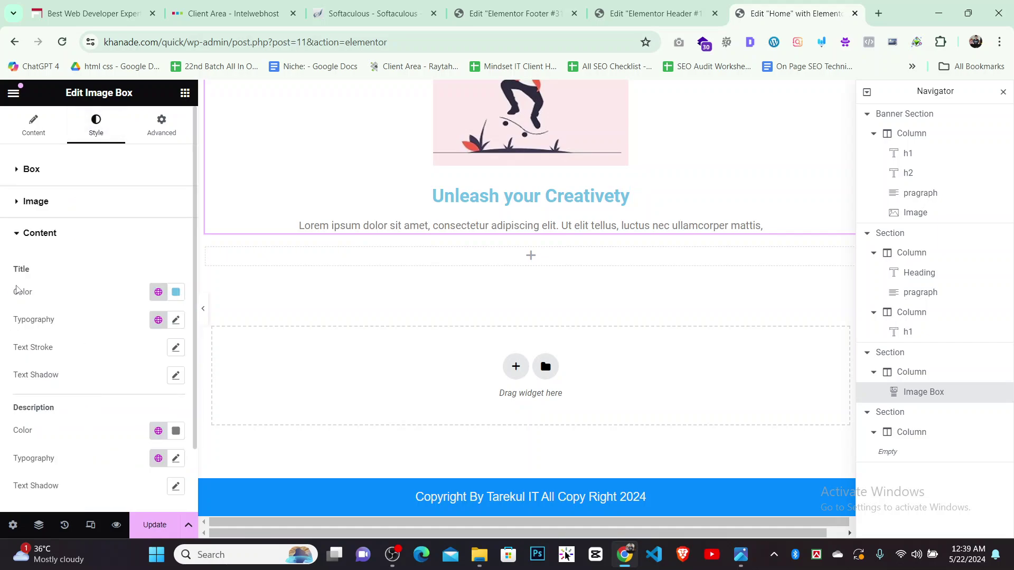
pyautogui.click(175, 292)
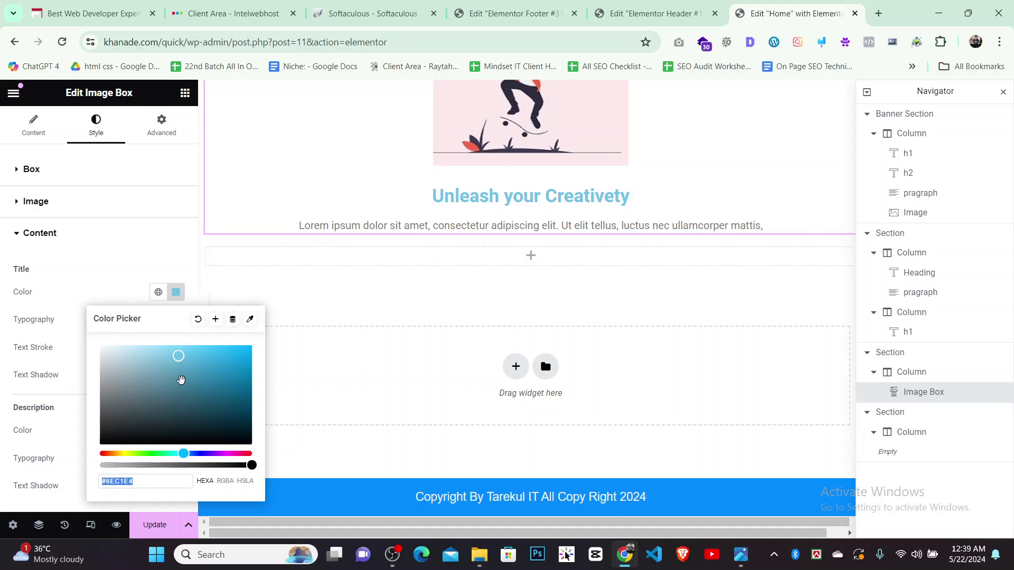
pyautogui.click(224, 410)
pyautogui.click(68, 340)
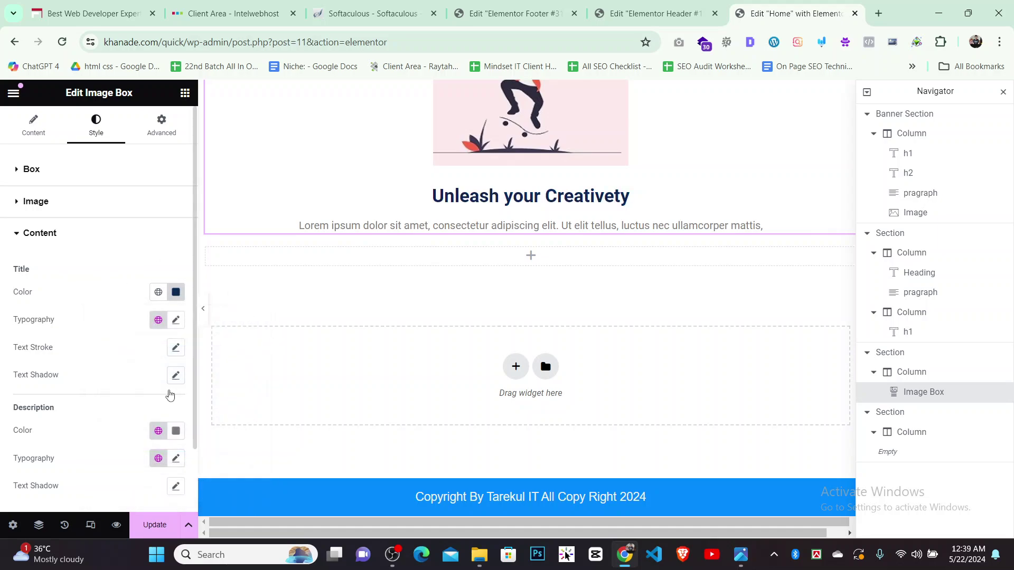
# Copy the text color code #022460 from the paragraph below the 3k+ heading
pyautogui.scroll(10, 484, 177)
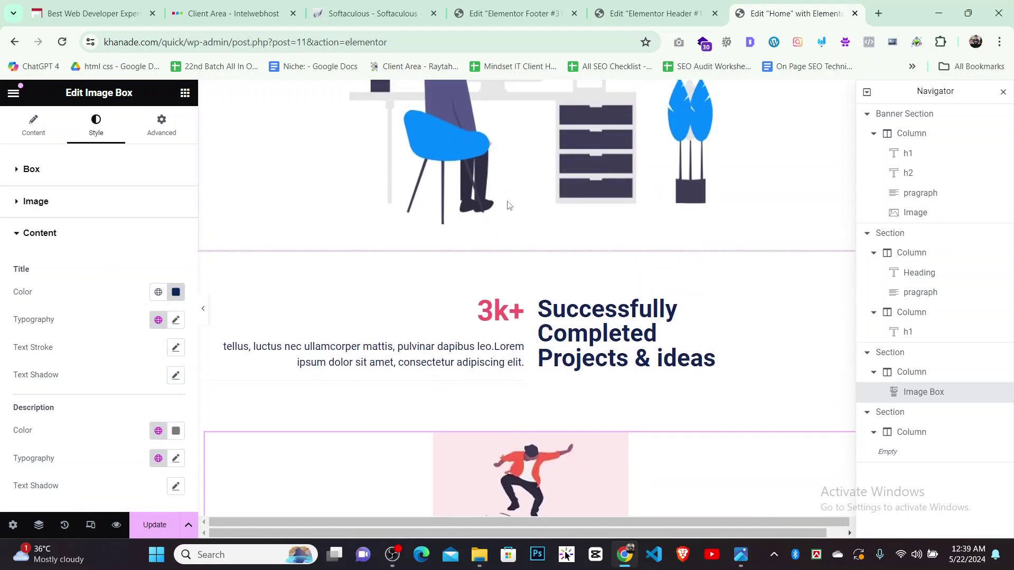
pyautogui.scroll(-5, 475, 280)
pyautogui.click(469, 286)
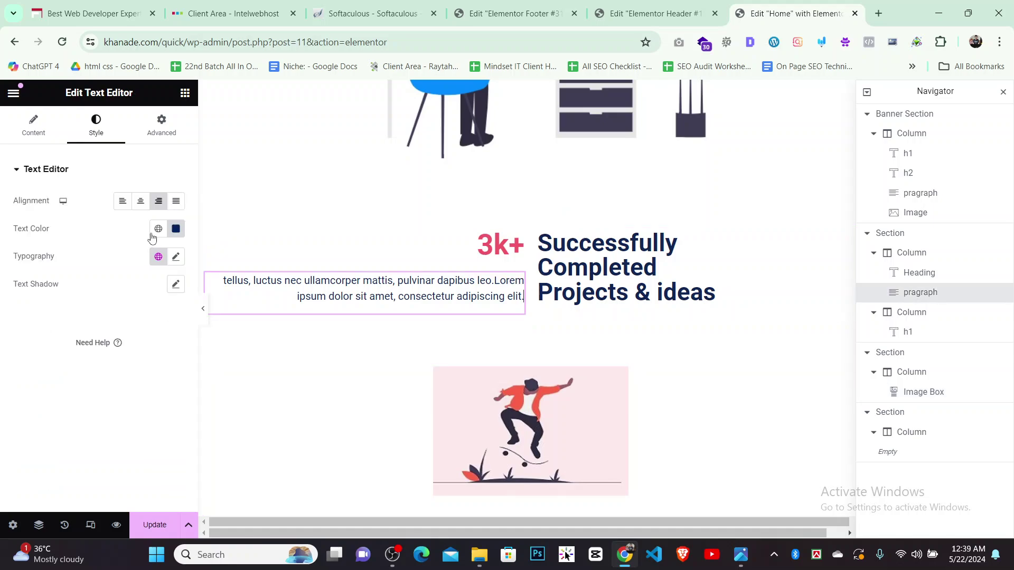
pyautogui.click(176, 228)
# Set the Image Box's description color to #022460
pyautogui.scroll(-6, 551, 437)
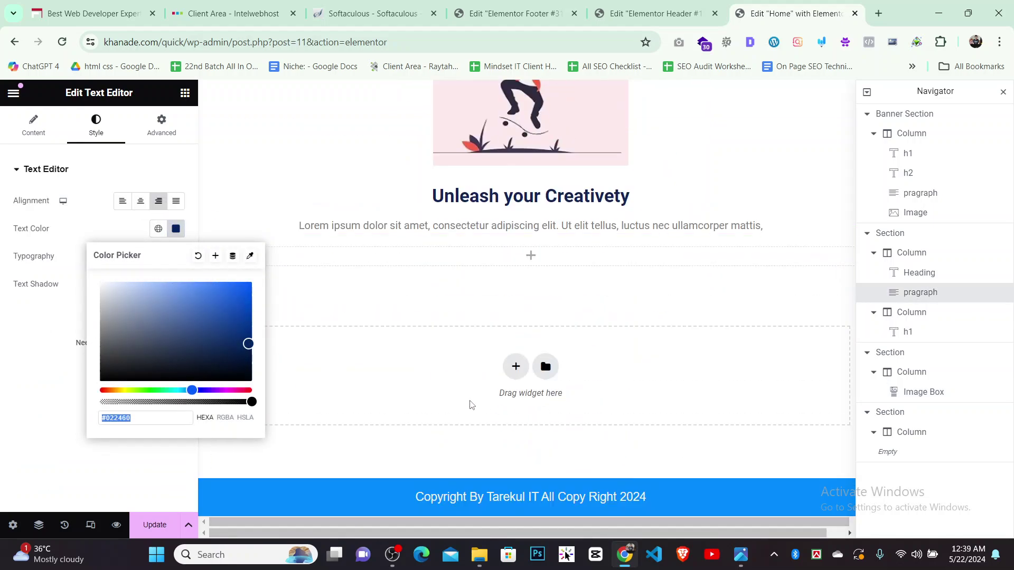
pyautogui.click(507, 211)
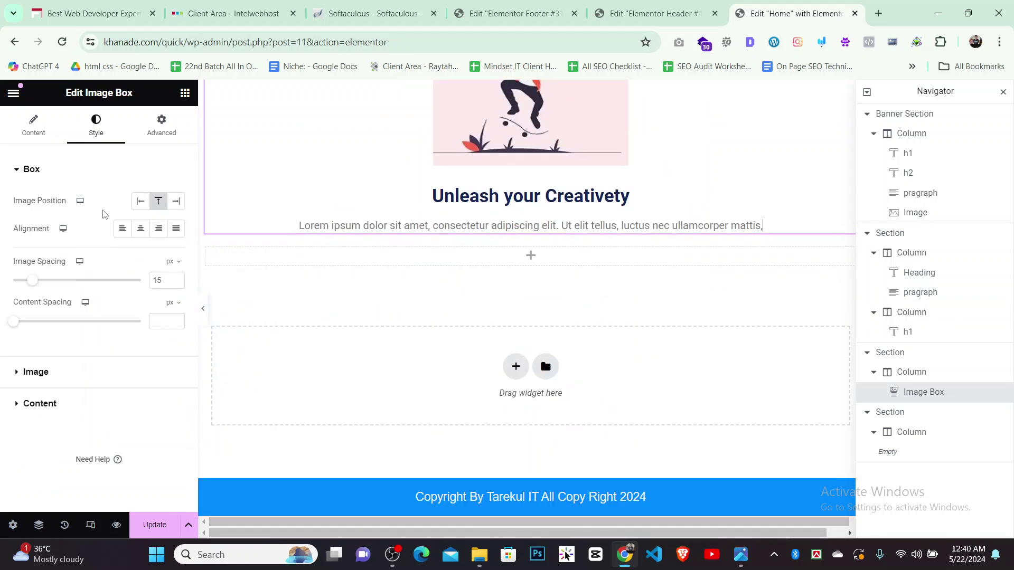
pyautogui.click(39, 404)
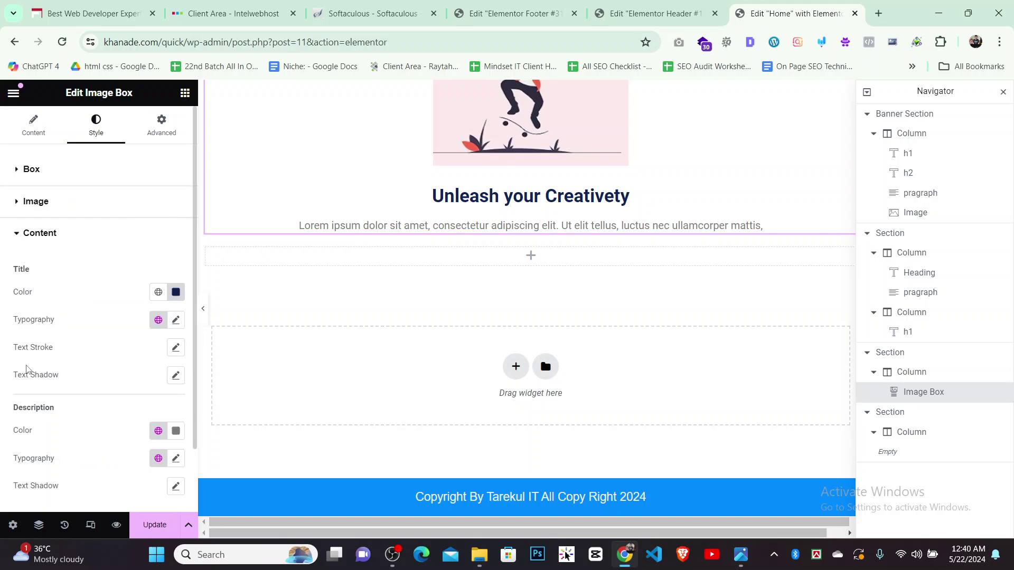
pyautogui.click(176, 431)
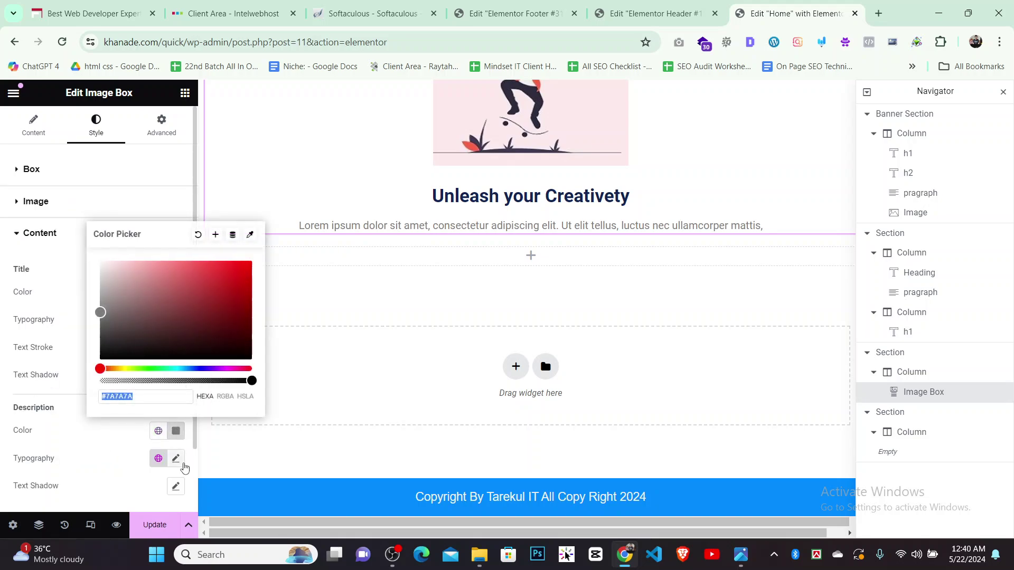
pyautogui.write('#022460')
pyautogui.click(40, 233)
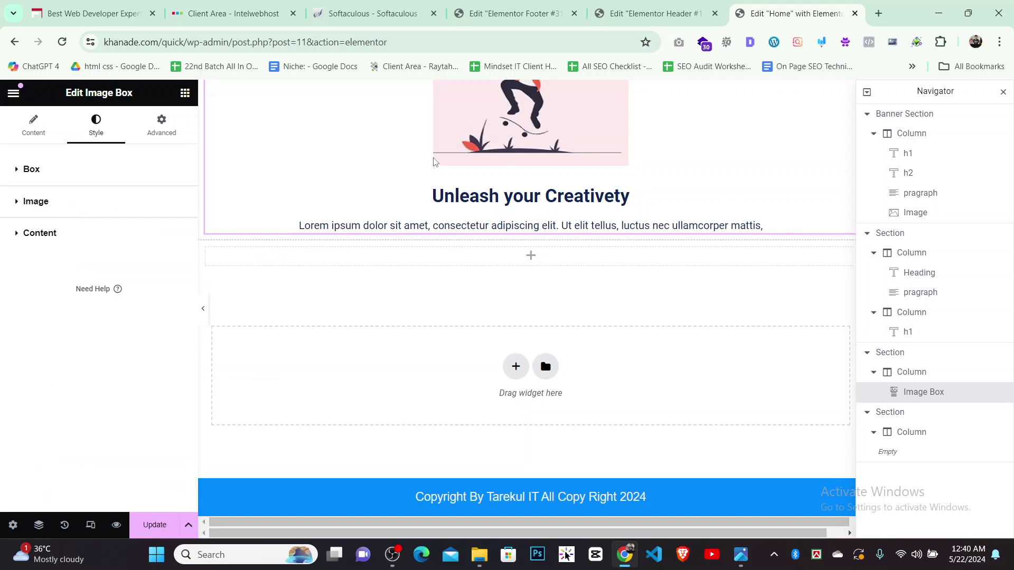
# Check the three-card row in the quick.png design, duplicate the Image Box column twice for three cards, and close the Navigator
pyautogui.scroll(5, 528, 317)
pyautogui.click(741, 555)
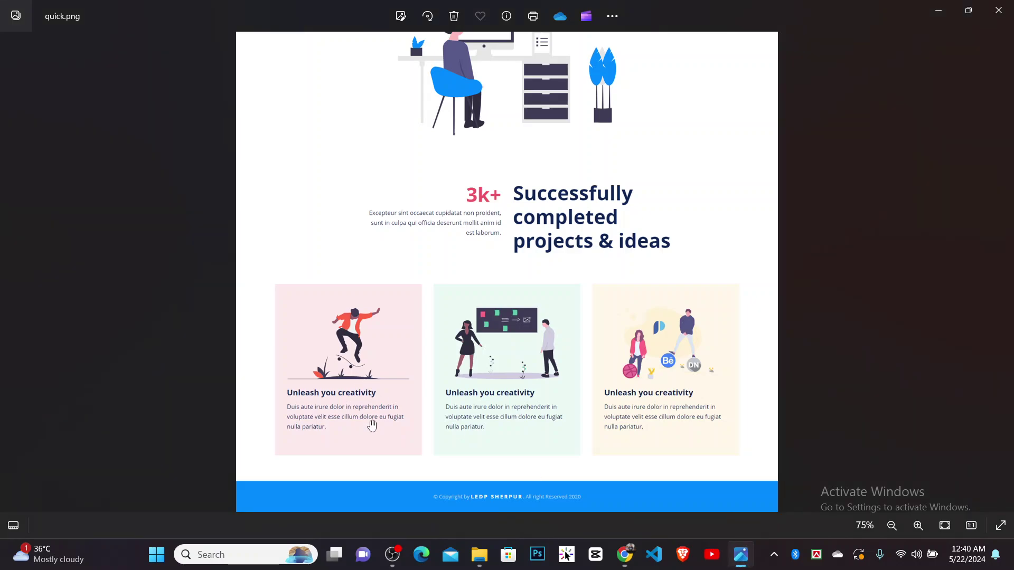
pyautogui.click(626, 553)
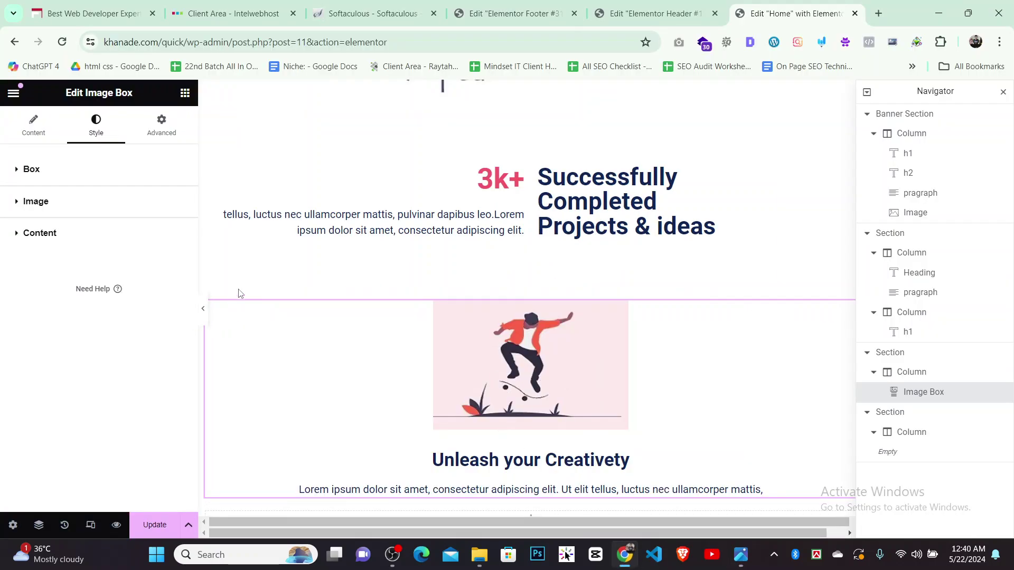
pyautogui.scroll(-3, 370, 311)
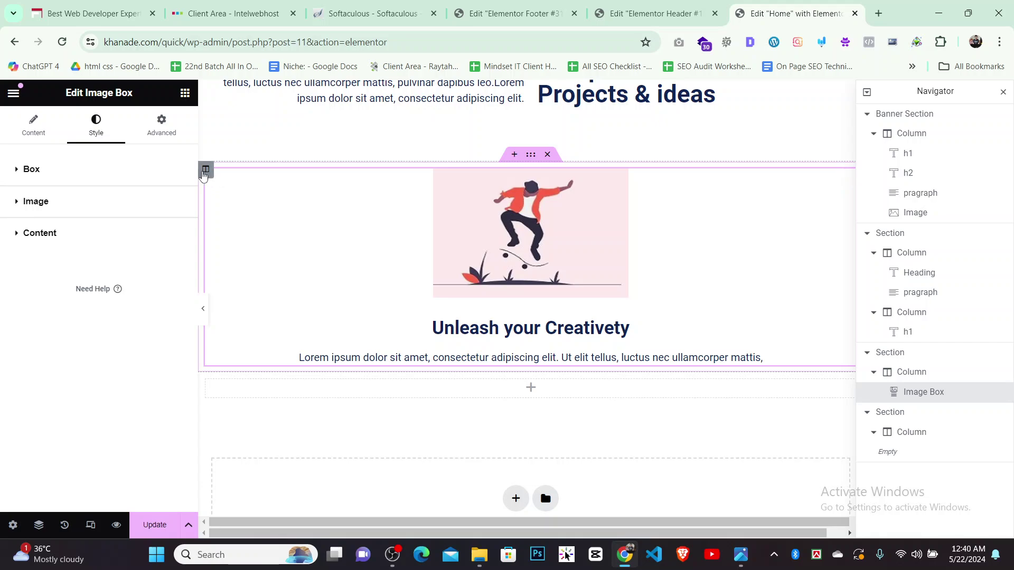
pyautogui.rightClick(205, 169)
pyautogui.click(229, 211)
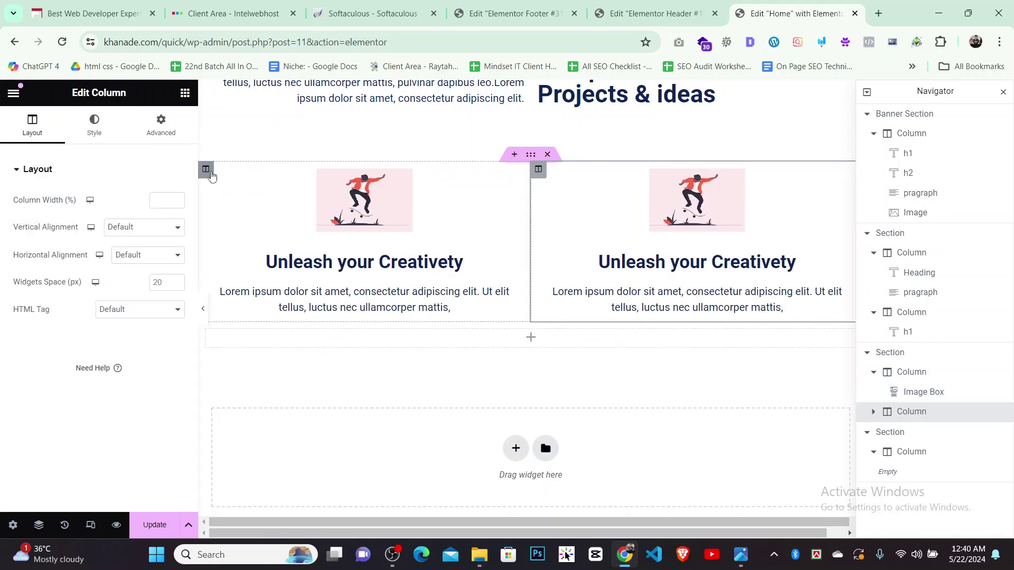
pyautogui.rightClick(207, 170)
pyautogui.click(235, 211)
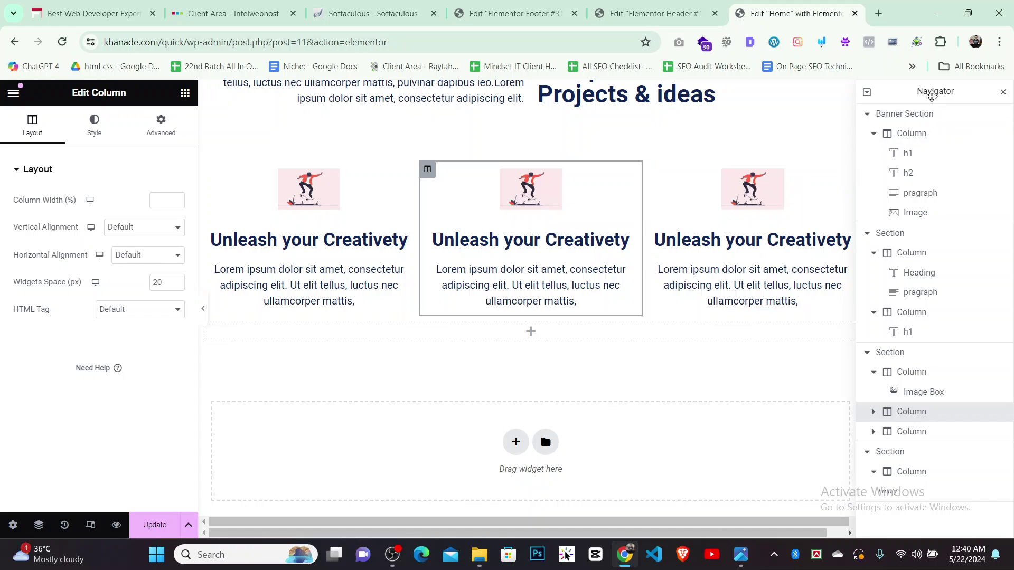
pyautogui.moveTo(936, 95); pyautogui.dragTo(972, 97)
pyautogui.click(994, 92)
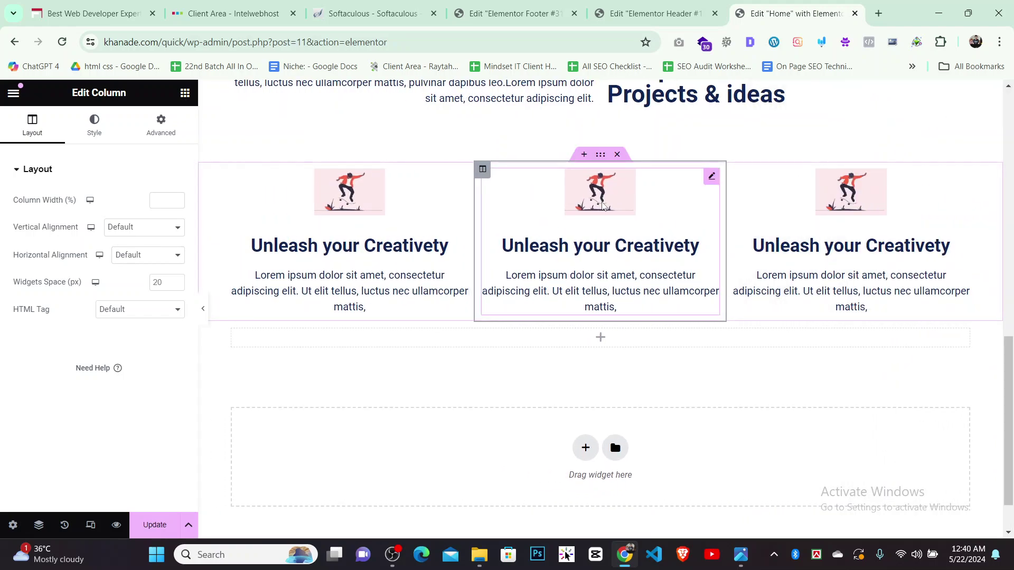
# Replace the middle card's image with 1.jpg from the media library, matching the green card in the design
pyautogui.click(591, 222)
pyautogui.click(127, 258)
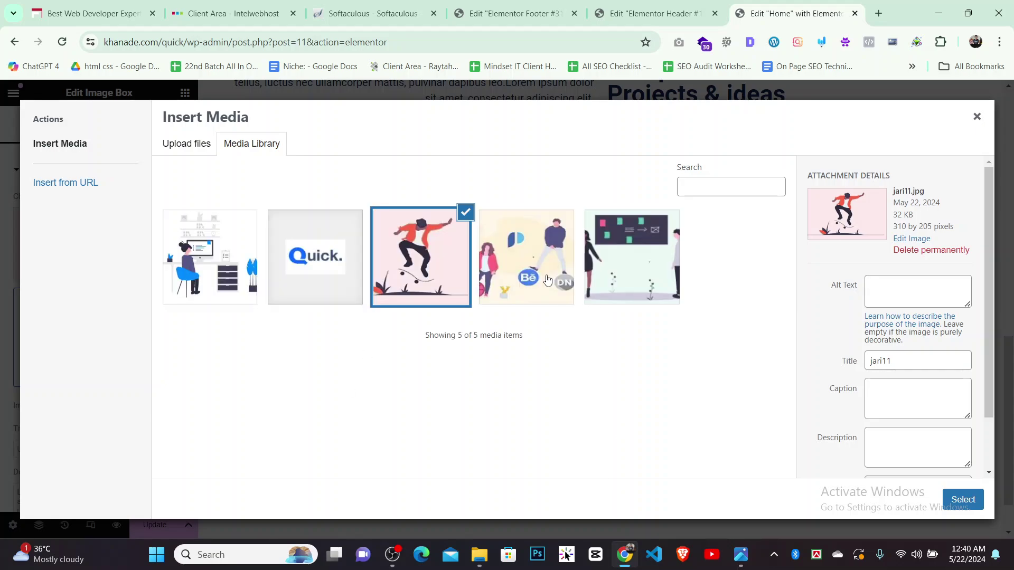
pyautogui.click(739, 554)
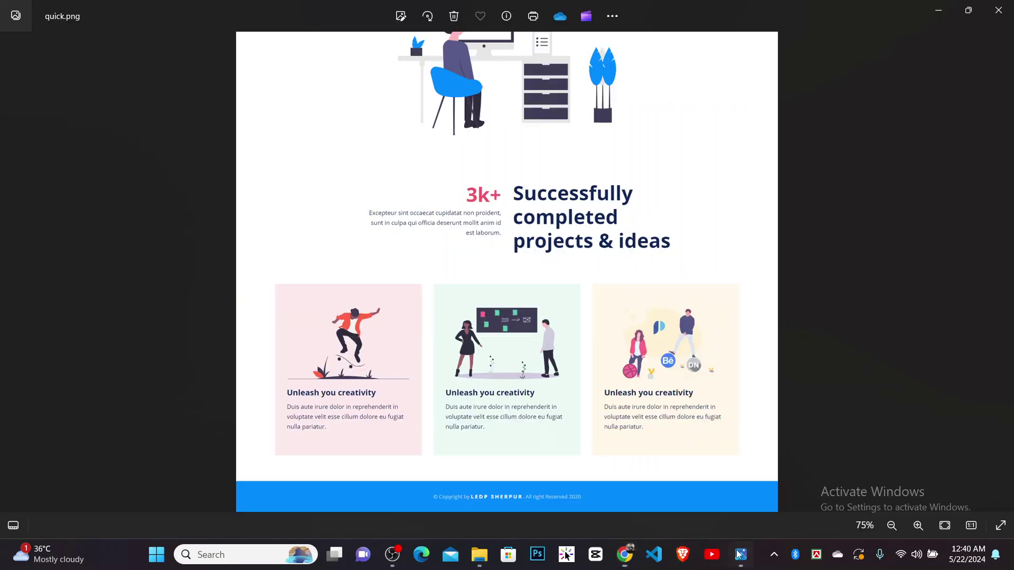
pyautogui.click(739, 555)
pyautogui.click(647, 250)
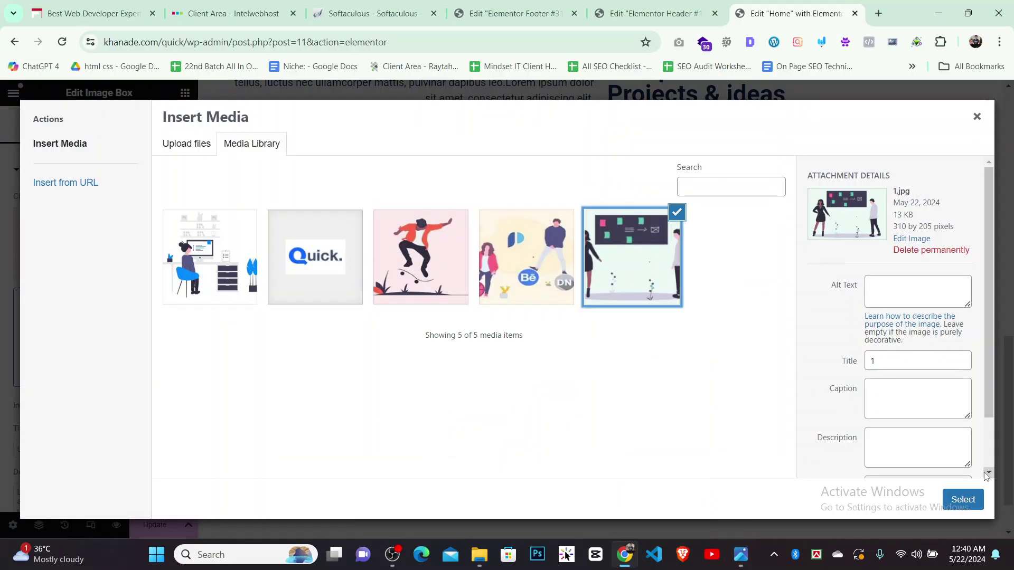
pyautogui.click(962, 500)
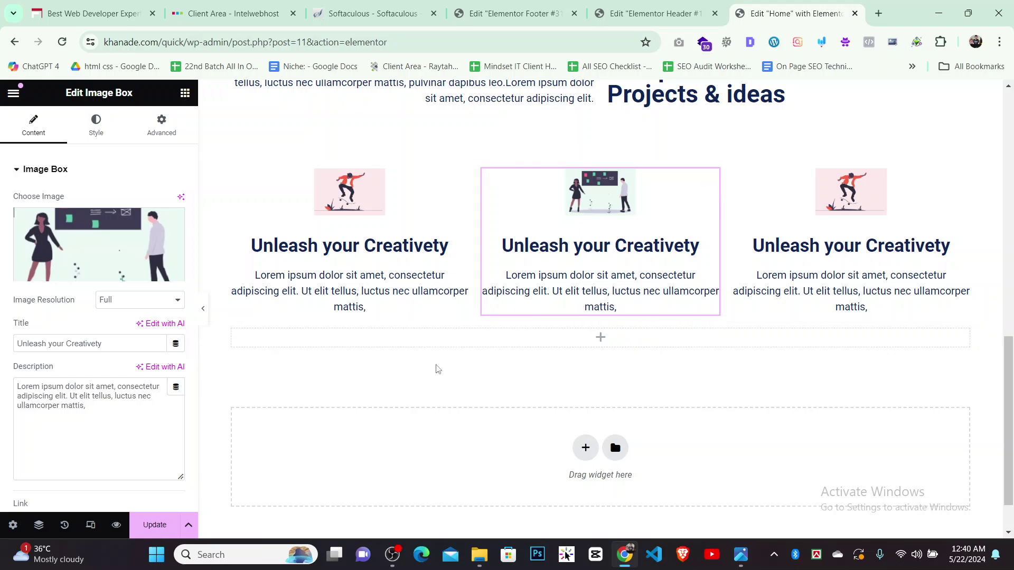
# Set the first card's image spacing to 26 px and its image width to 100%, using quick.png as reference
pyautogui.click(740, 554)
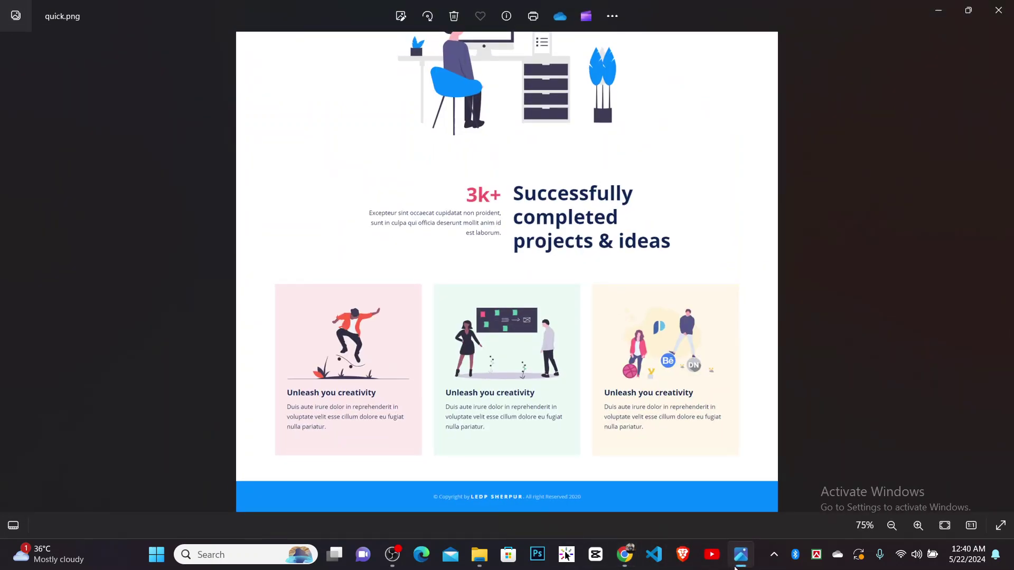
pyautogui.click(751, 560)
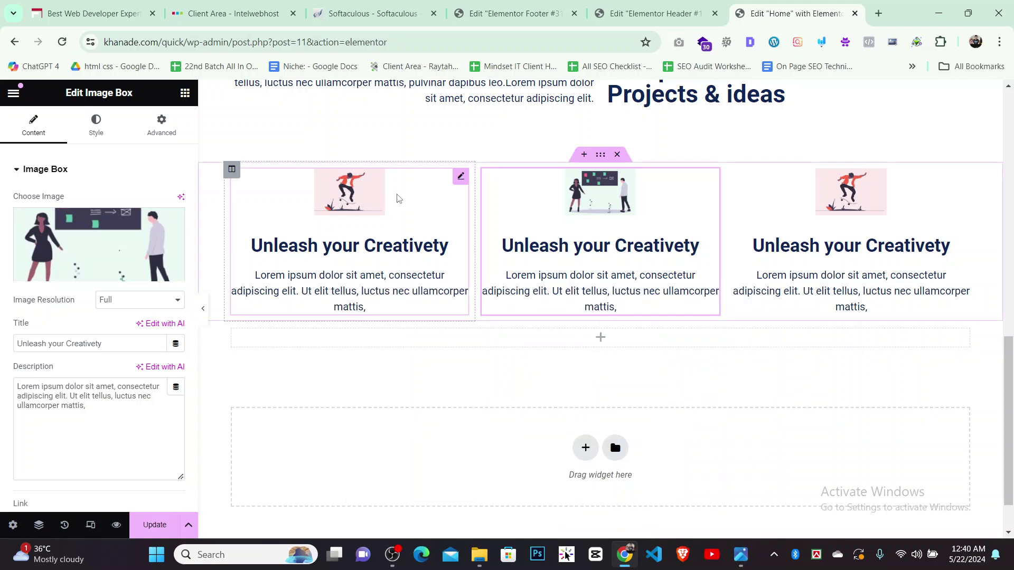
pyautogui.click(461, 179)
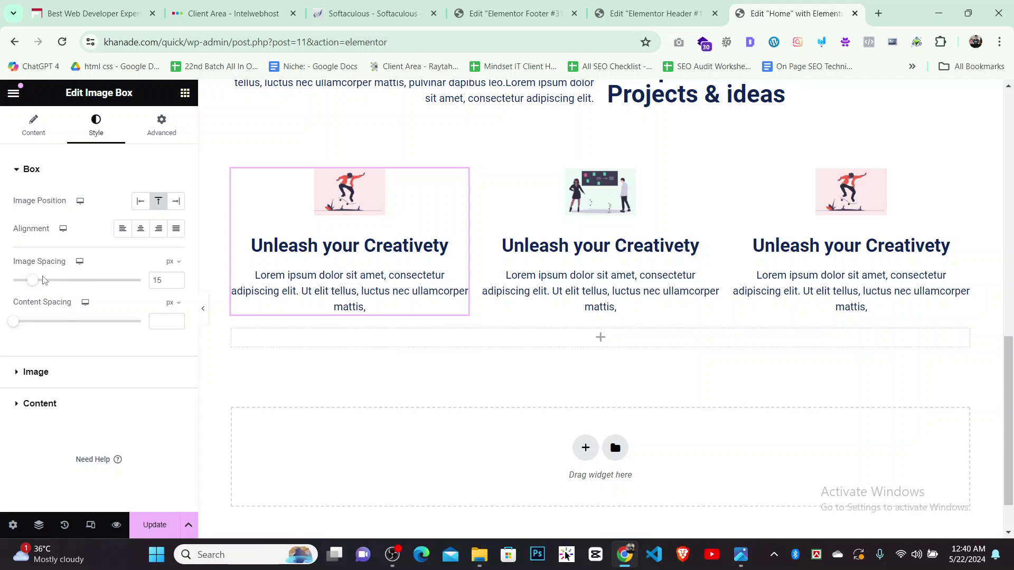
pyautogui.moveTo(42, 285); pyautogui.dragTo(50, 282)
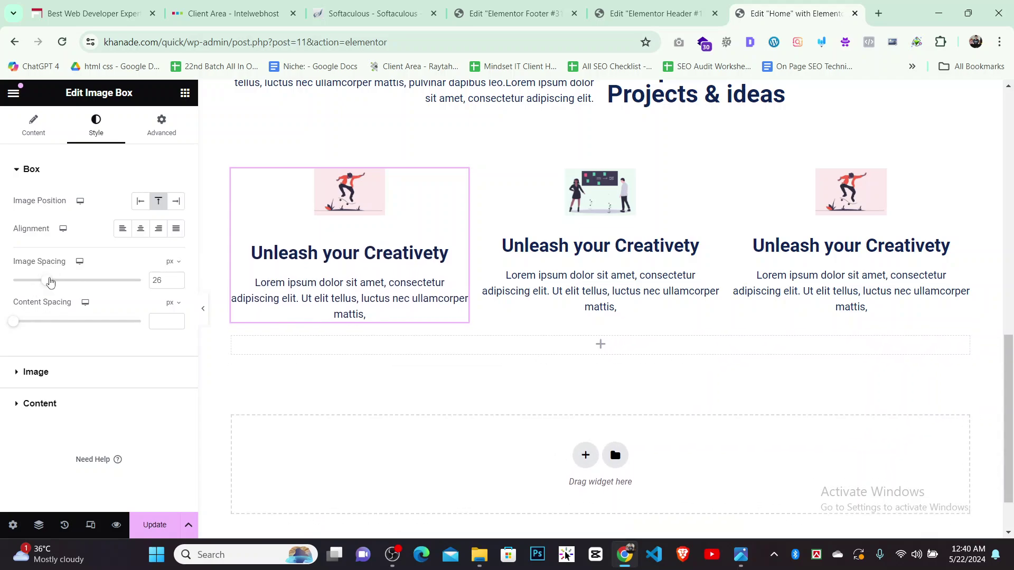
pyautogui.click(35, 373)
pyautogui.moveTo(51, 248); pyautogui.dragTo(156, 253)
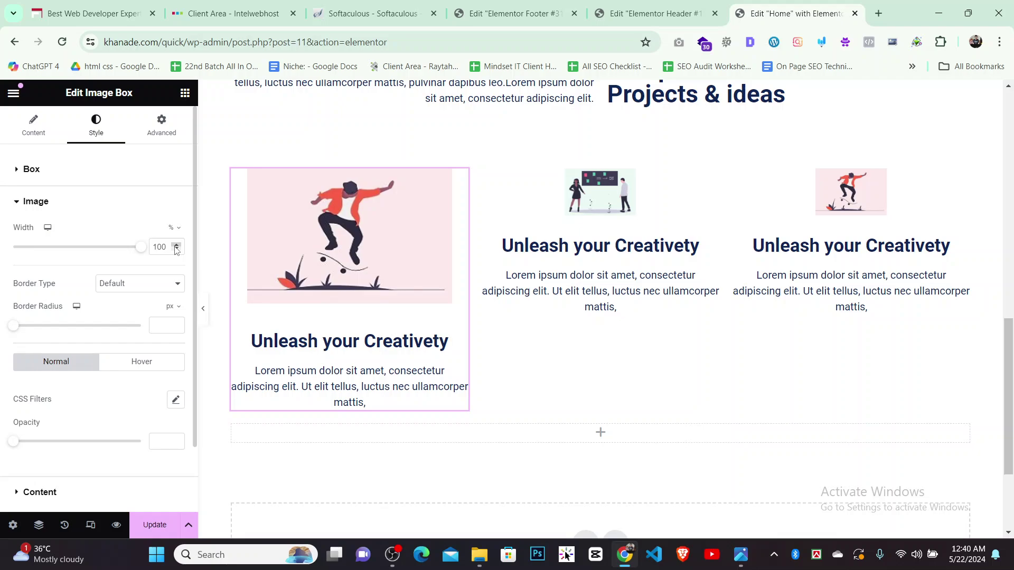
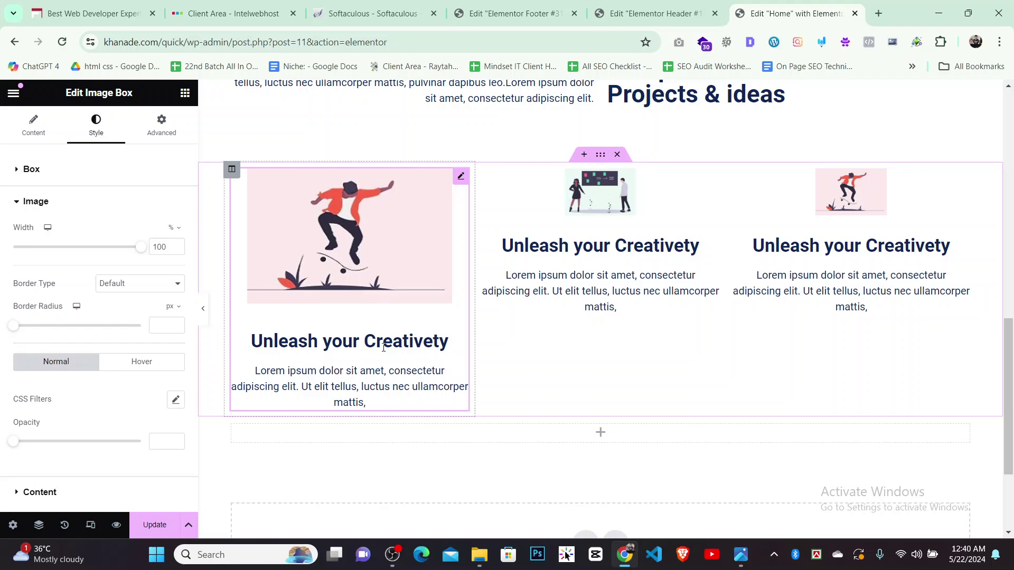
# Compare the first card with the quick.png design and review its content fields and box settings
pyautogui.click(741, 555)
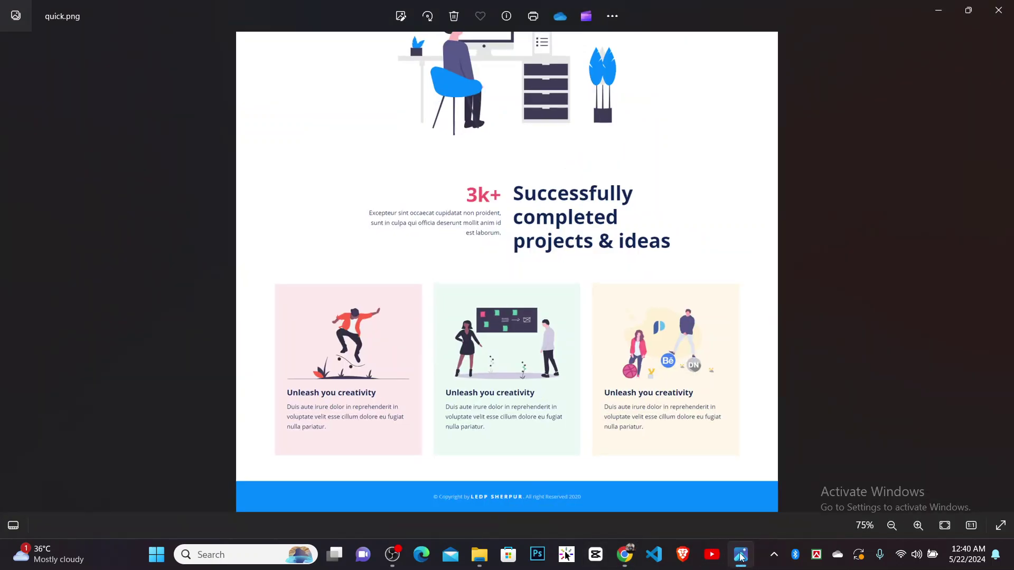
pyautogui.click(740, 554)
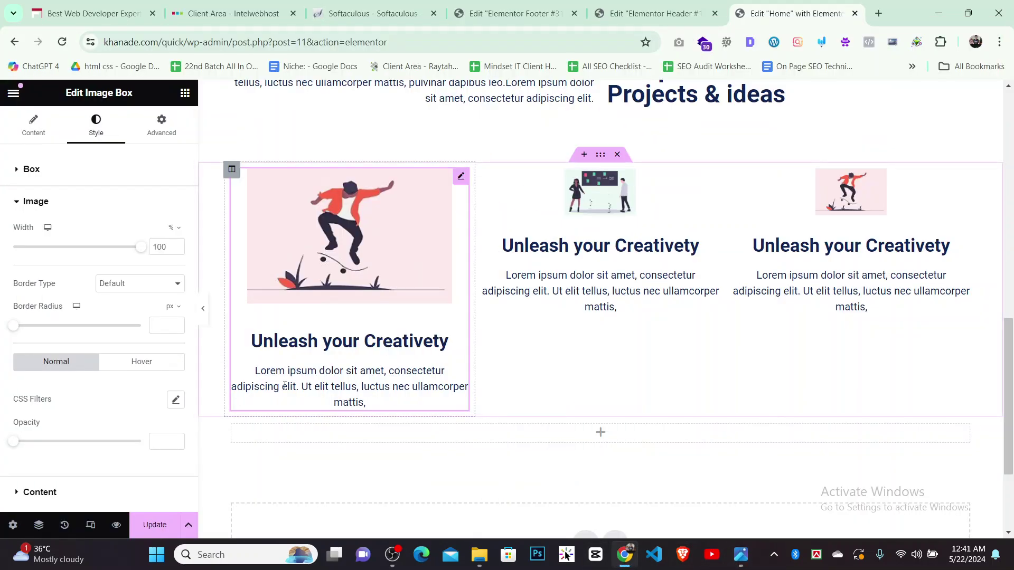
pyautogui.click(62, 124)
pyautogui.scroll(-3, 58, 403)
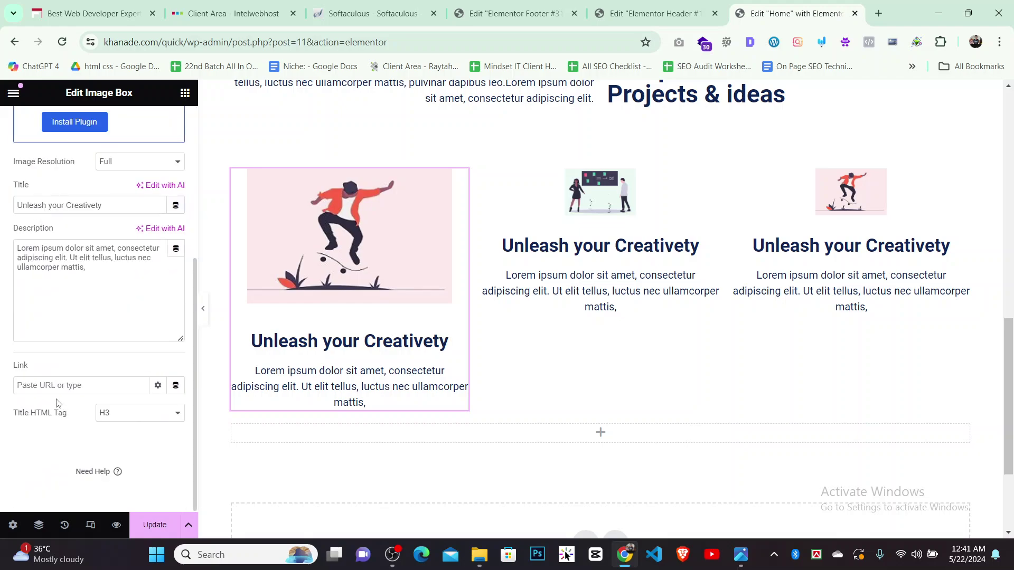
pyautogui.scroll(5, 76, 298)
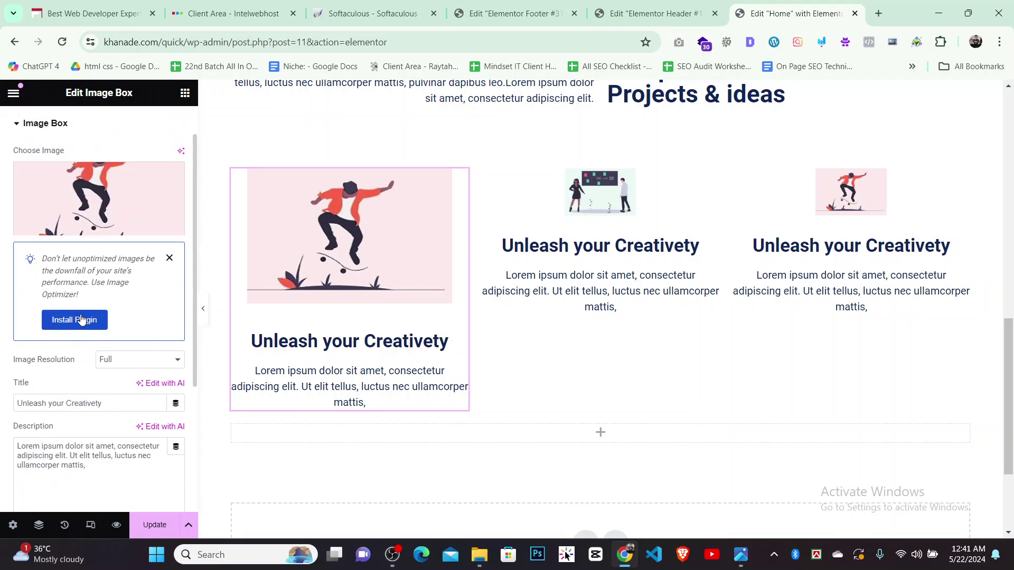
pyautogui.click(82, 139)
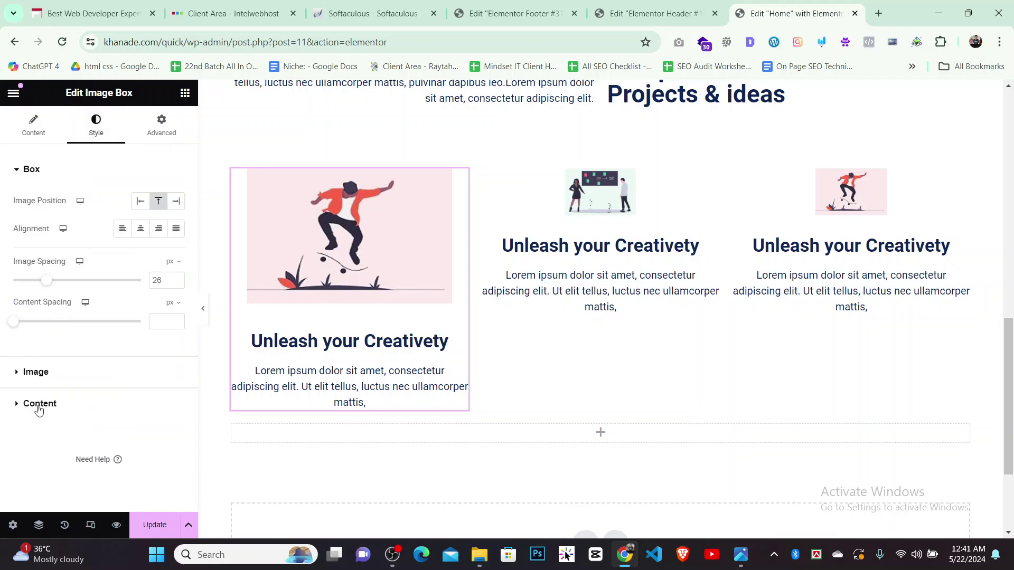
# Examine the first card's title and description styling, including the description's typography and font style options
pyautogui.click(38, 404)
pyautogui.scroll(-2, 75, 355)
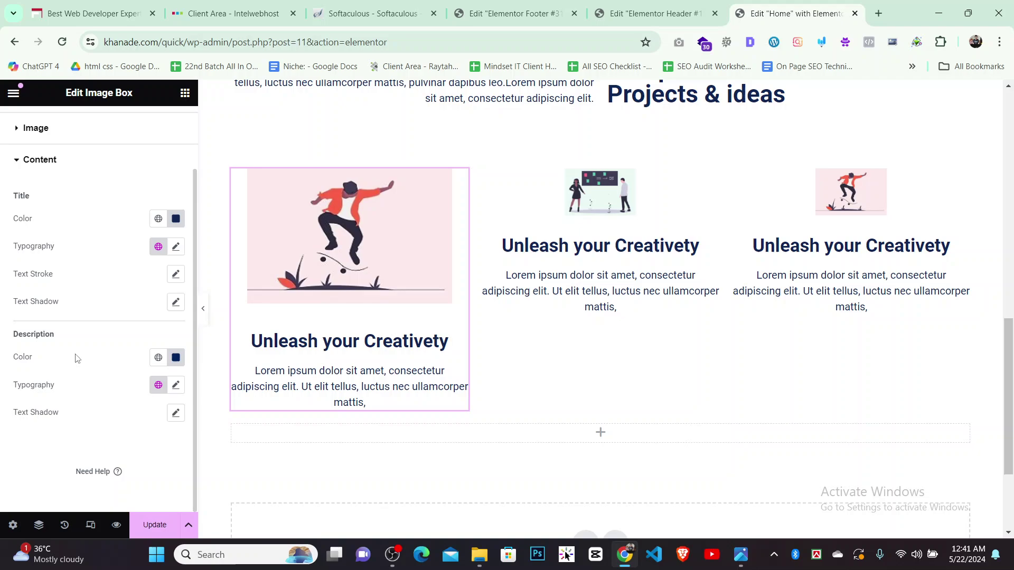
pyautogui.click(176, 384)
pyautogui.scroll(-5, 77, 400)
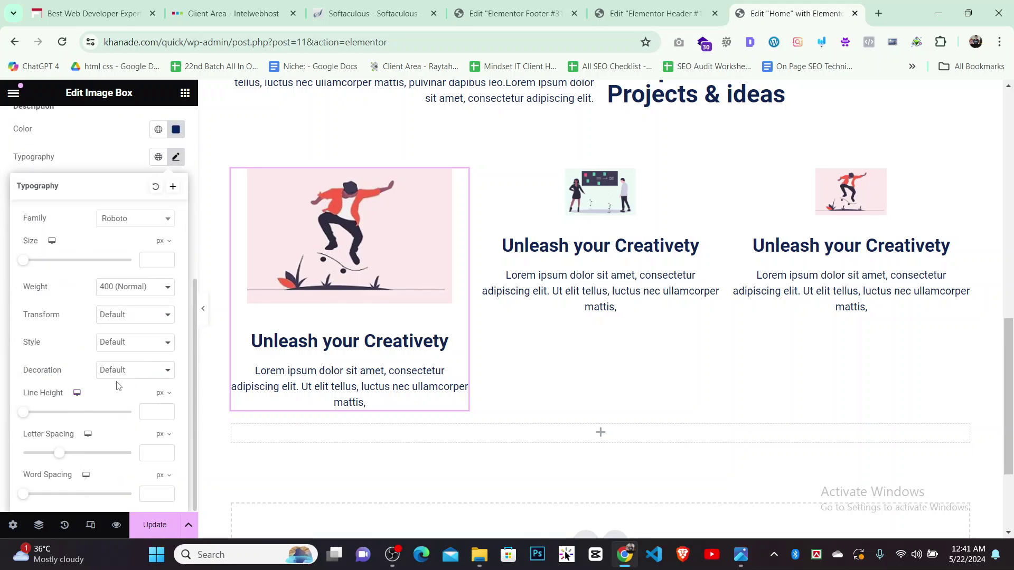
pyautogui.scroll(5, 77, 422)
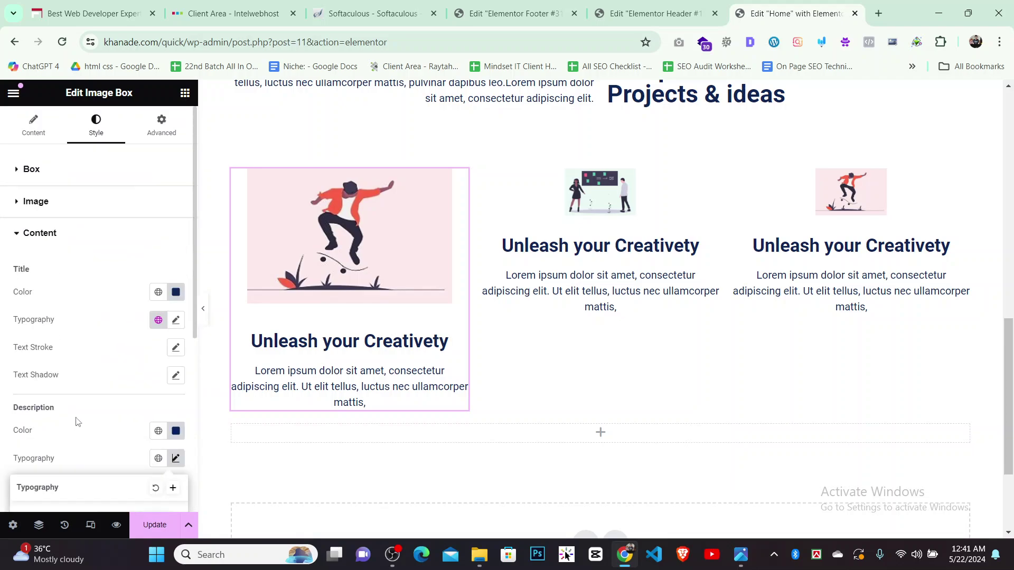
pyautogui.scroll(-5, 77, 421)
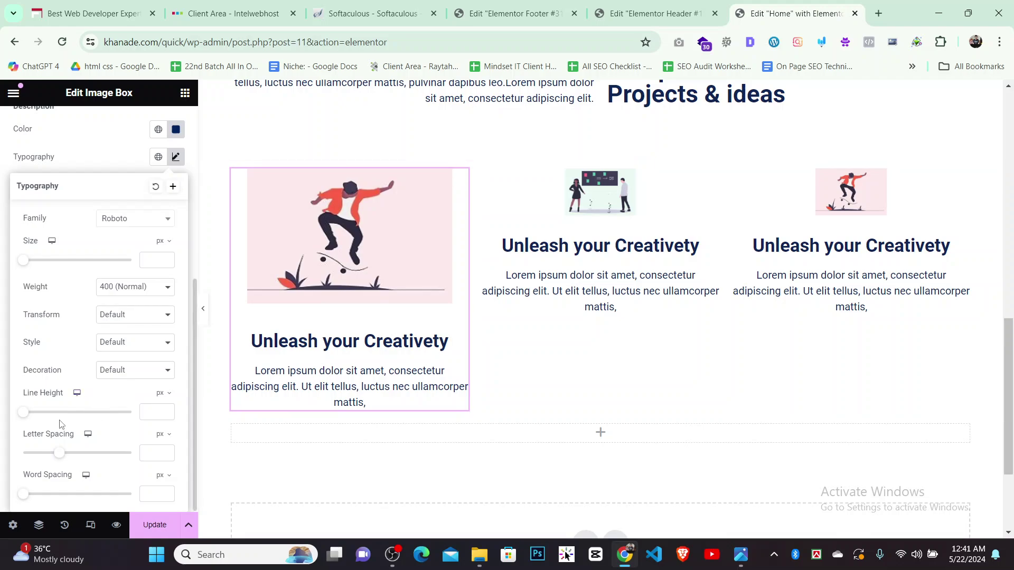
pyautogui.scroll(5, 64, 422)
pyautogui.click(32, 236)
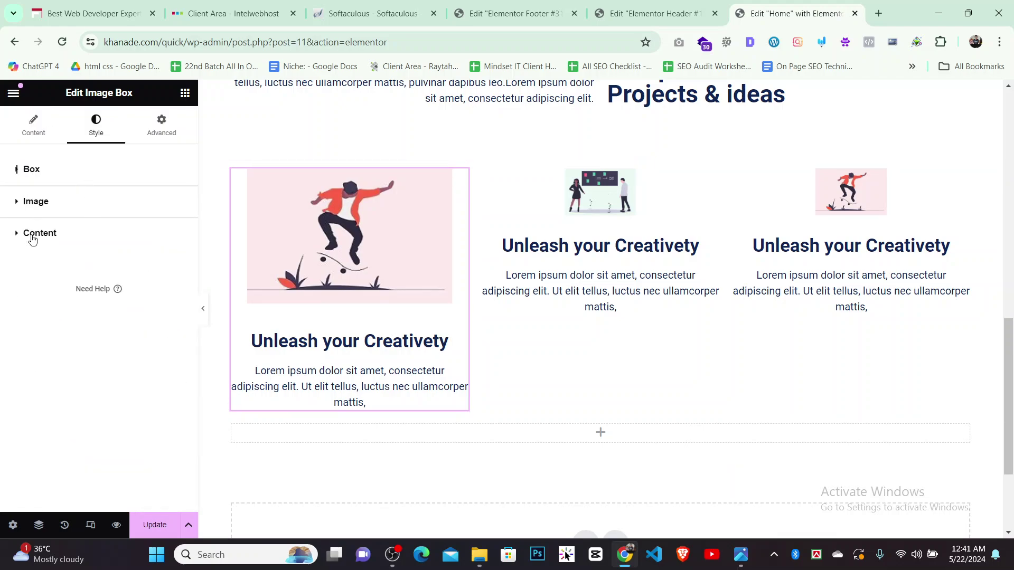
pyautogui.click(32, 236)
pyautogui.scroll(-2, 177, 314)
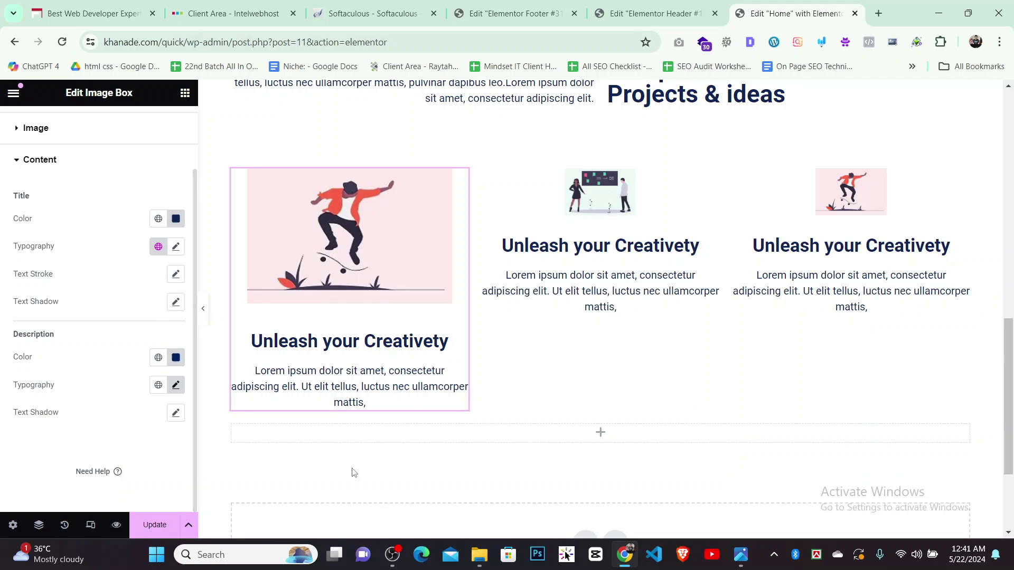
pyautogui.click(176, 385)
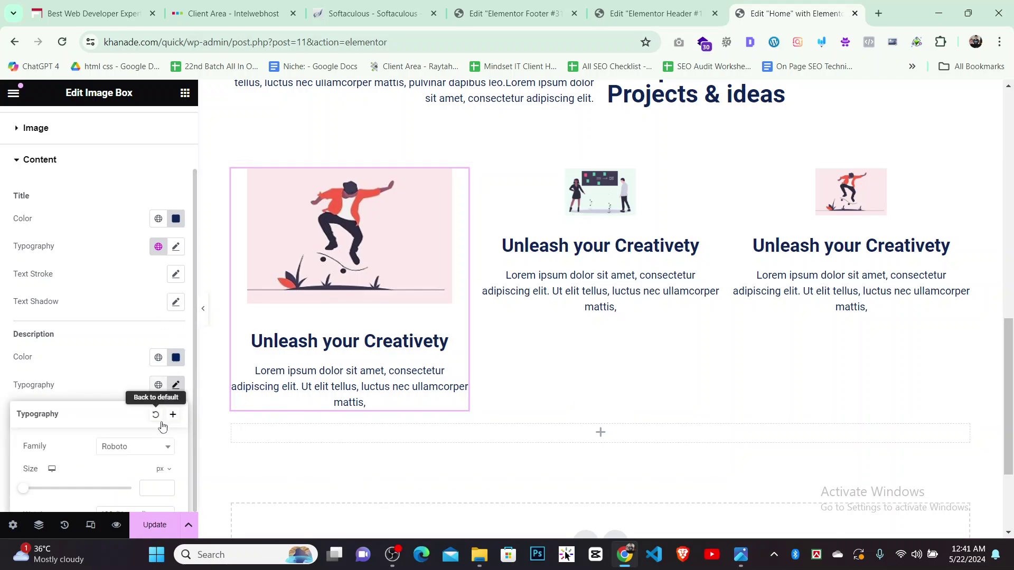
pyautogui.scroll(-4, 159, 428)
pyautogui.click(123, 343)
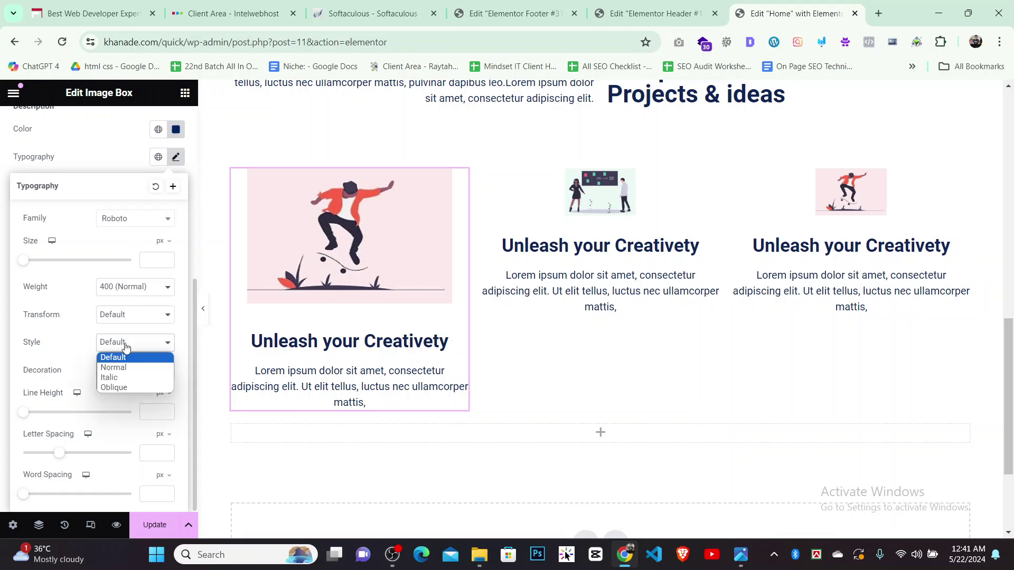
pyautogui.click(123, 346)
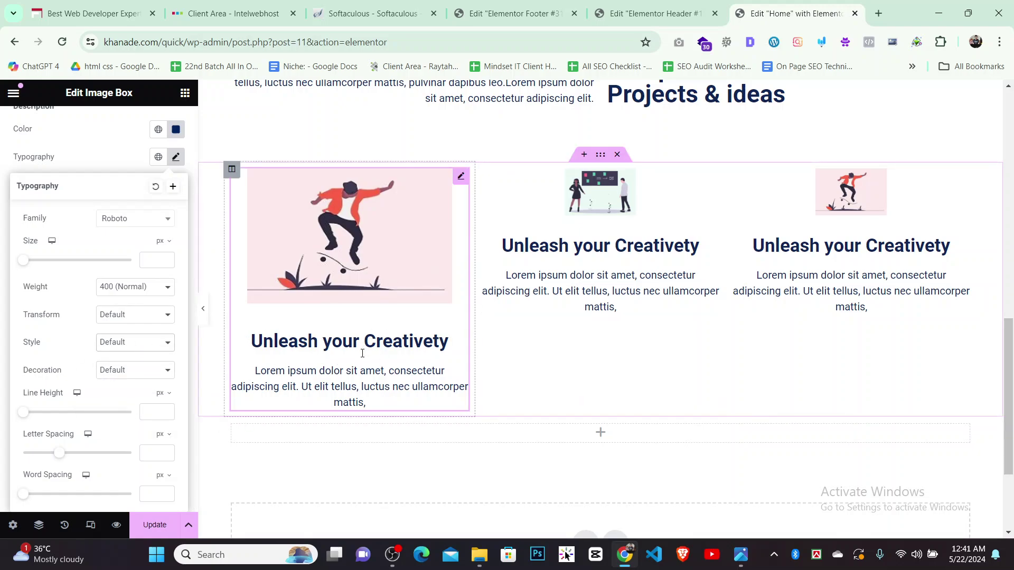
pyautogui.scroll(6, 122, 250)
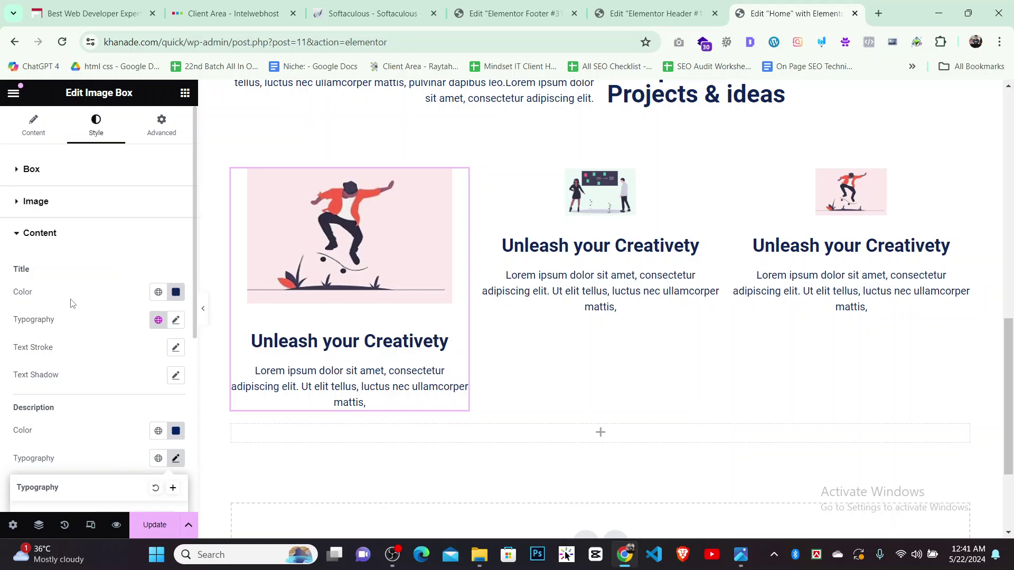
# Delete the trailing word "mattis," from the first card's description
pyautogui.click(34, 132)
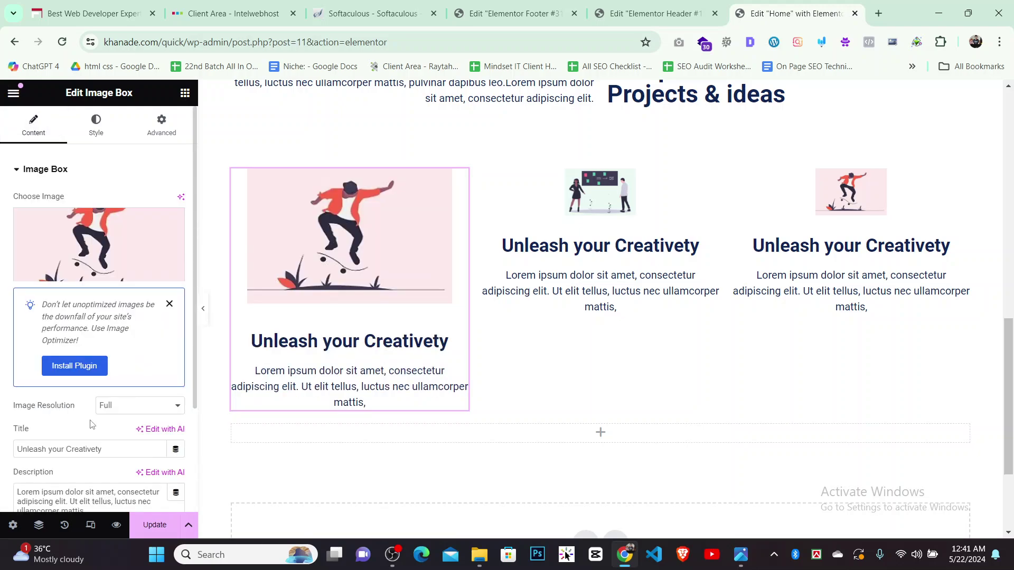
pyautogui.scroll(-5, 98, 382)
pyautogui.scroll(3, 88, 276)
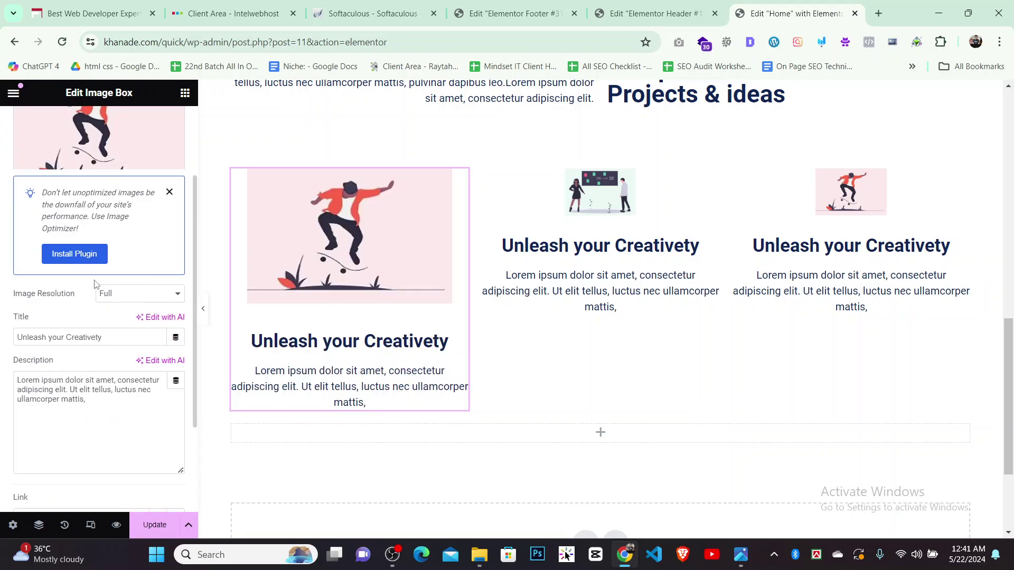
pyautogui.moveTo(85, 400); pyautogui.dragTo(56, 397)
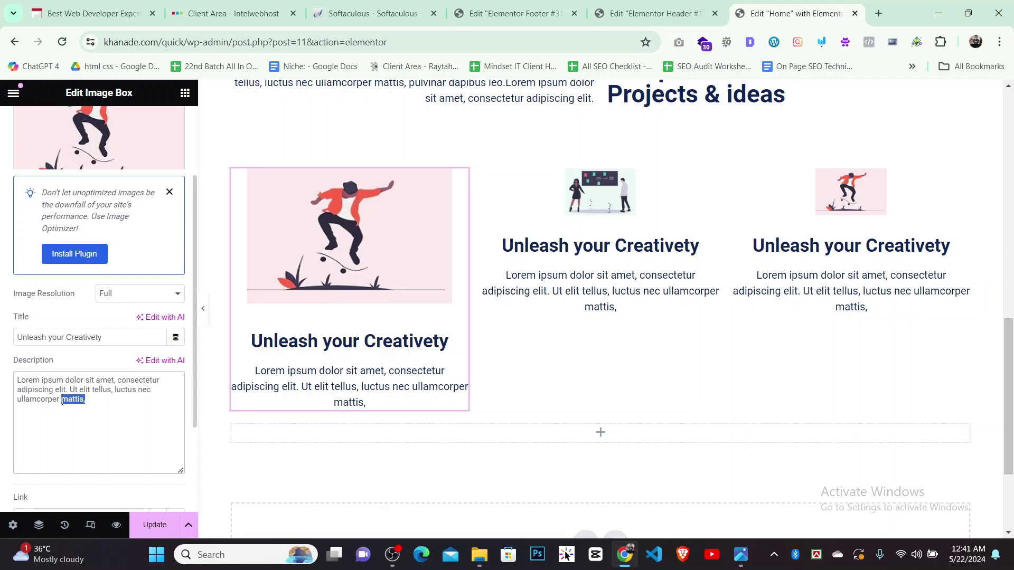
pyautogui.press('BackSpace')
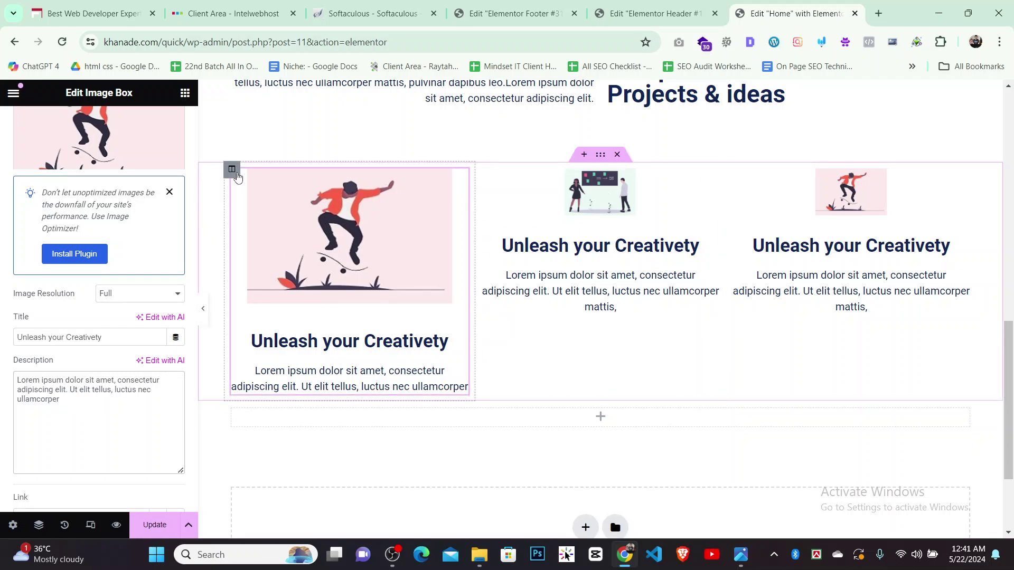
# Try to copy the first card's column style onto the second card's column
pyautogui.rightClick(232, 170)
pyautogui.click(272, 264)
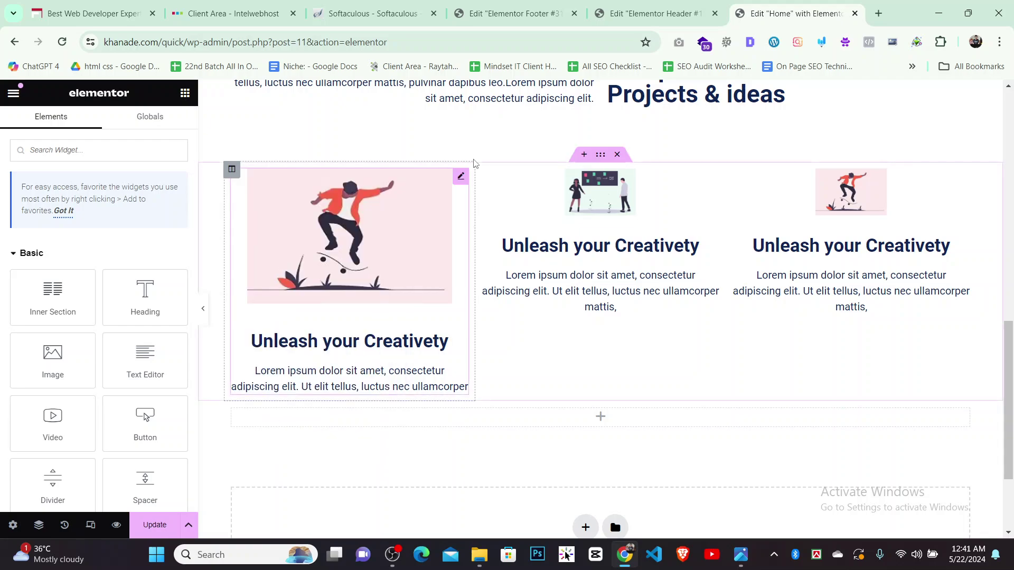
pyautogui.rightClick(481, 169)
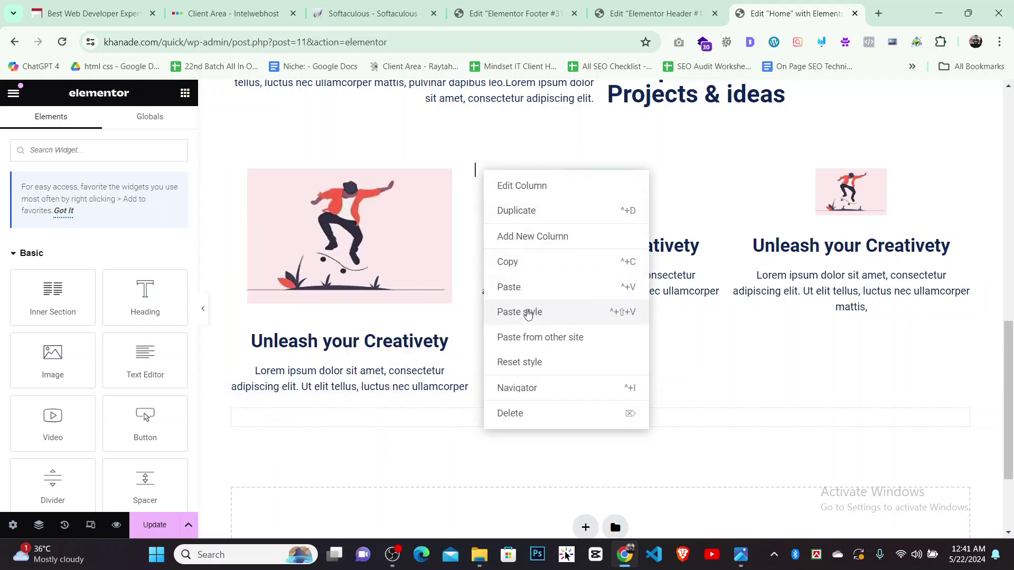
pyautogui.click(527, 313)
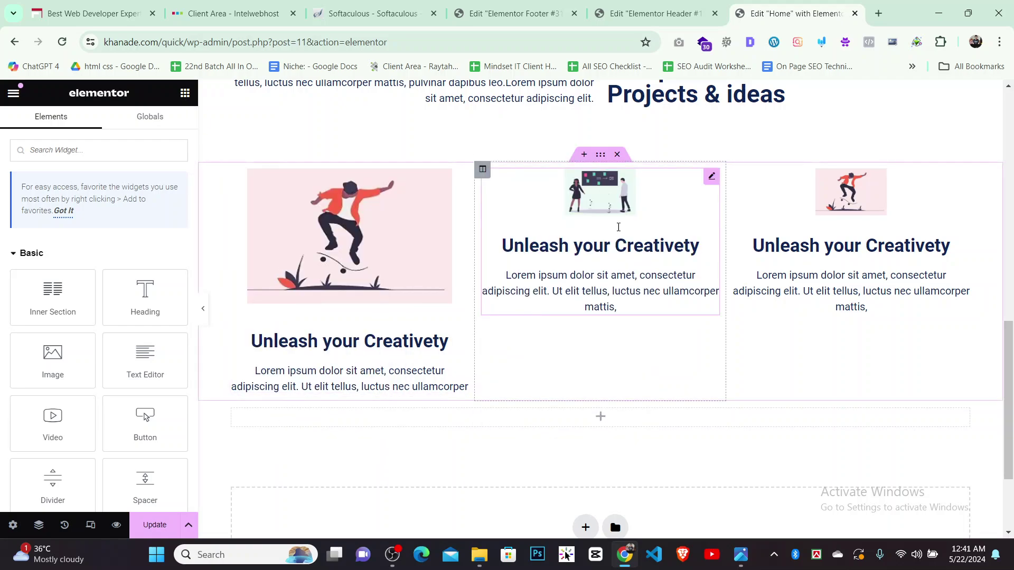
# Set the second card's image width to 100%
pyautogui.click(711, 177)
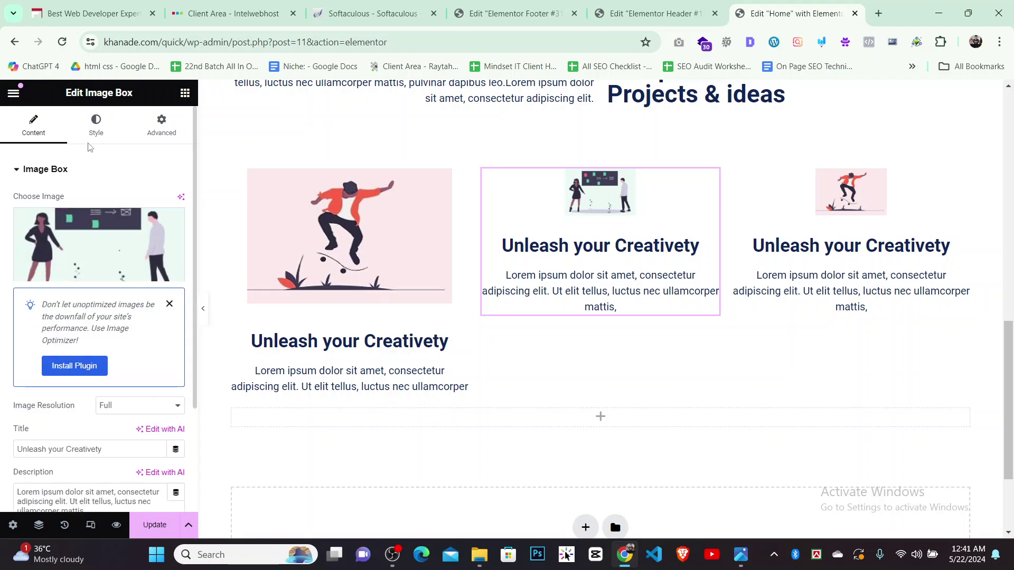
pyautogui.click(96, 125)
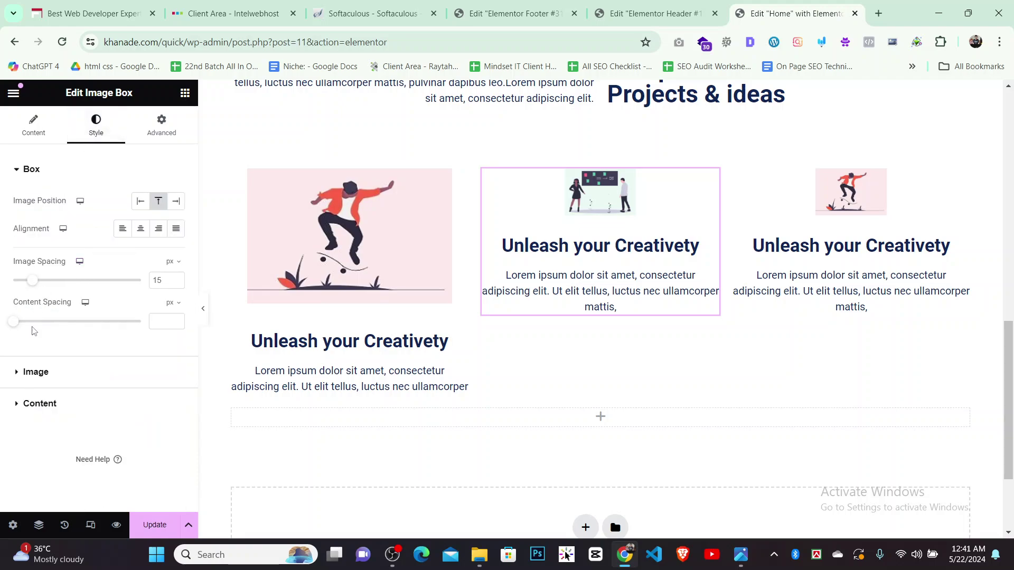
pyautogui.click(35, 372)
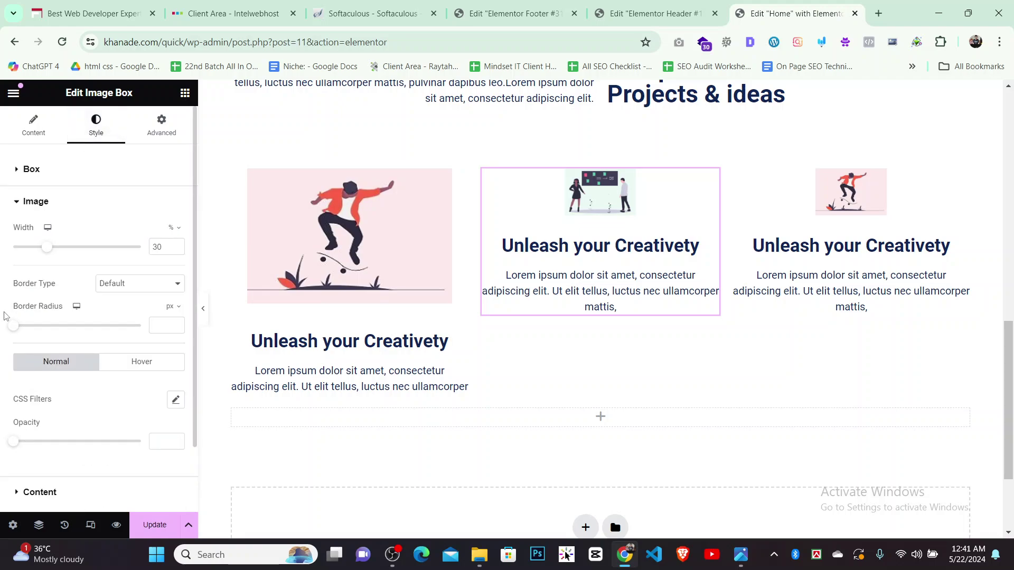
pyautogui.moveTo(48, 248); pyautogui.dragTo(142, 248)
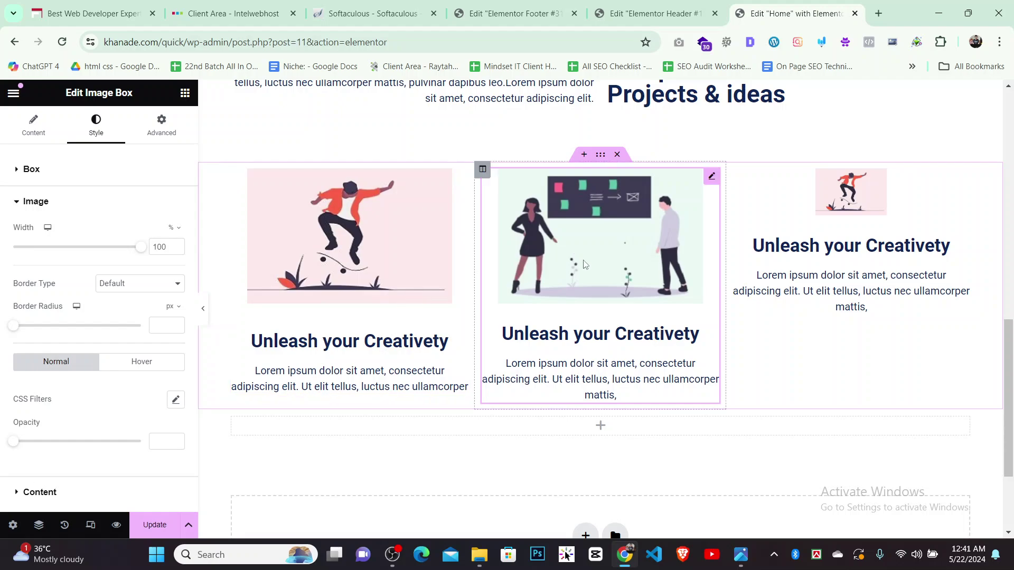
# Delete the third card's column and replace it with a duplicate of the second card's column
pyautogui.rightClick(733, 169)
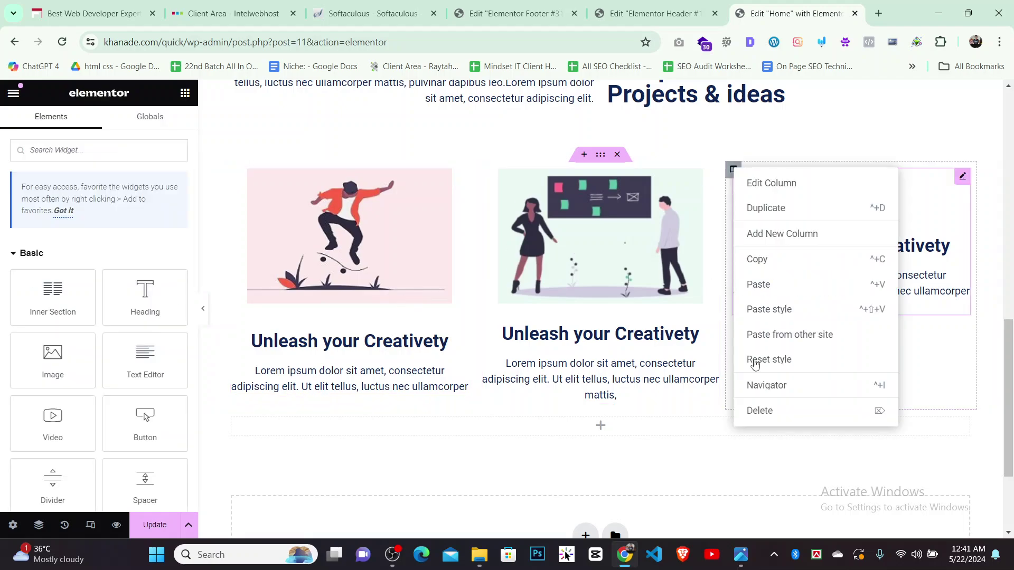
pyautogui.click(760, 410)
pyautogui.rightClick(607, 172)
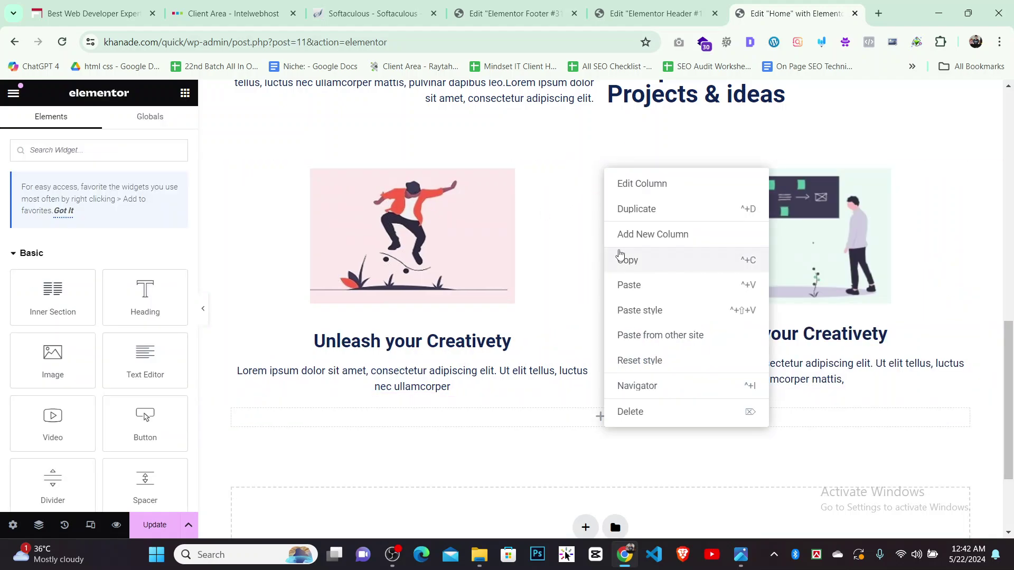
pyautogui.click(645, 209)
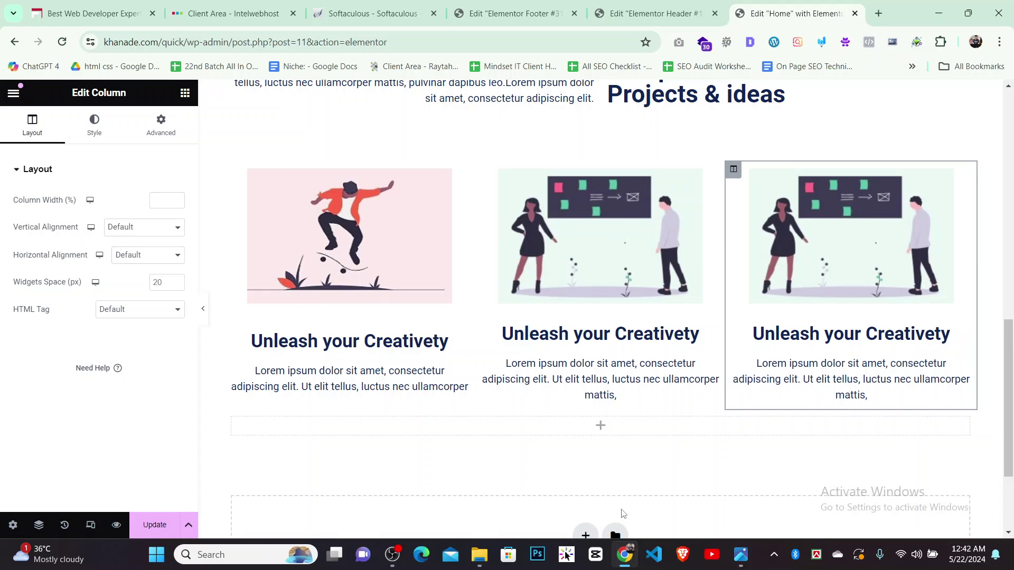
# Check the third card in quick.png, and change the new third card's image to 2.jpg from the media library
pyautogui.click(737, 557)
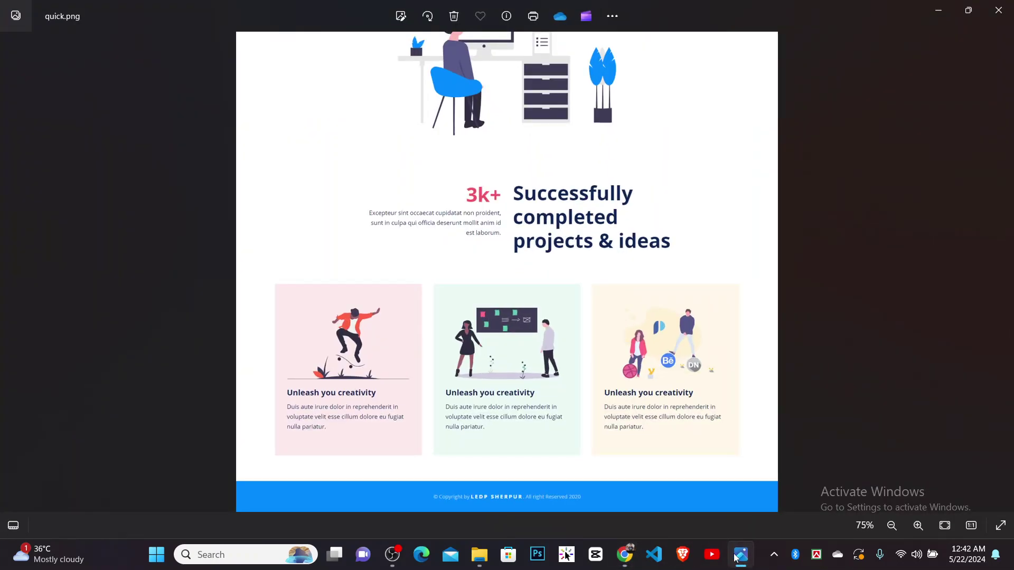
pyautogui.click(737, 557)
pyautogui.click(850, 238)
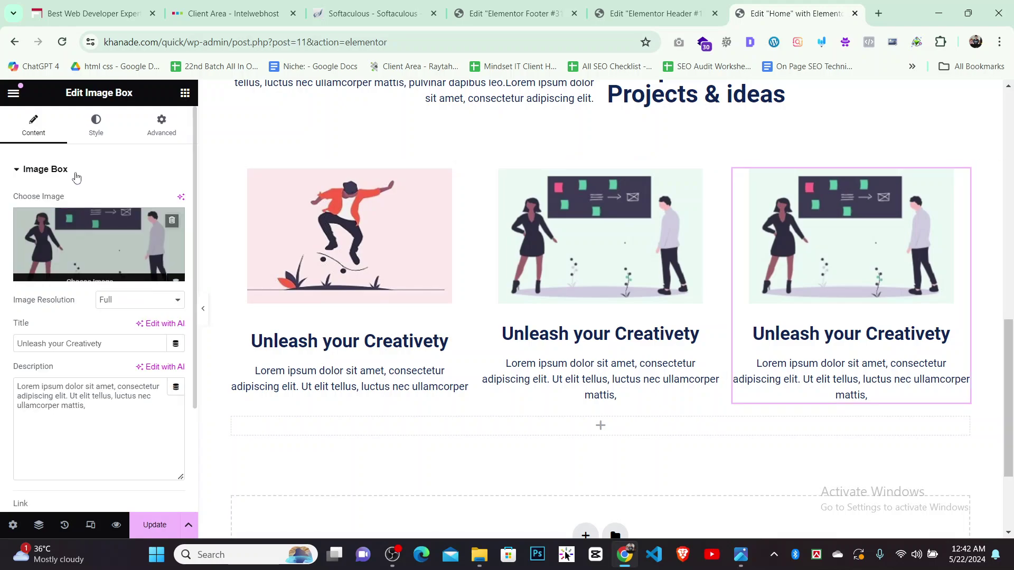
pyautogui.click(79, 268)
pyautogui.click(493, 266)
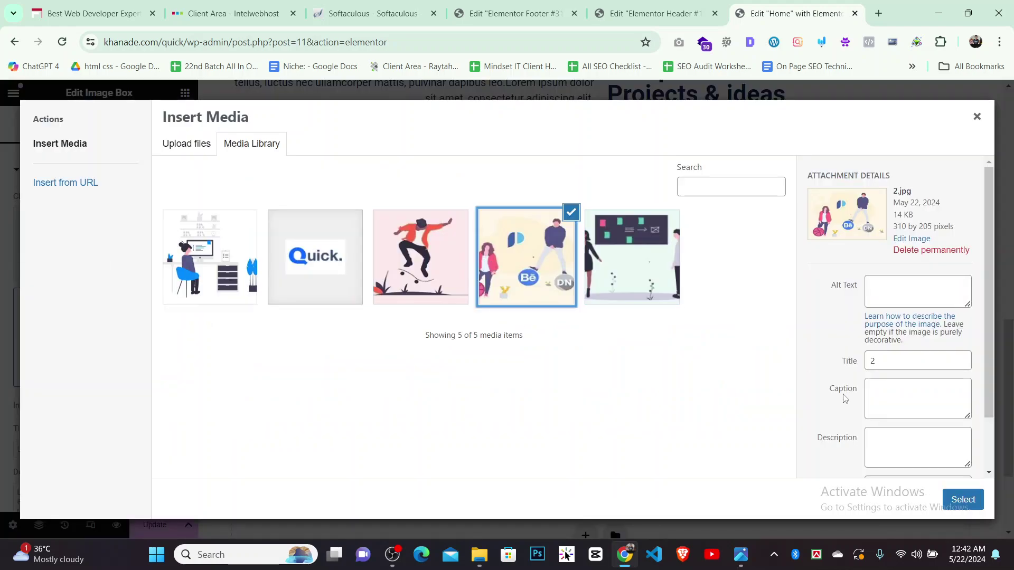
pyautogui.click(964, 498)
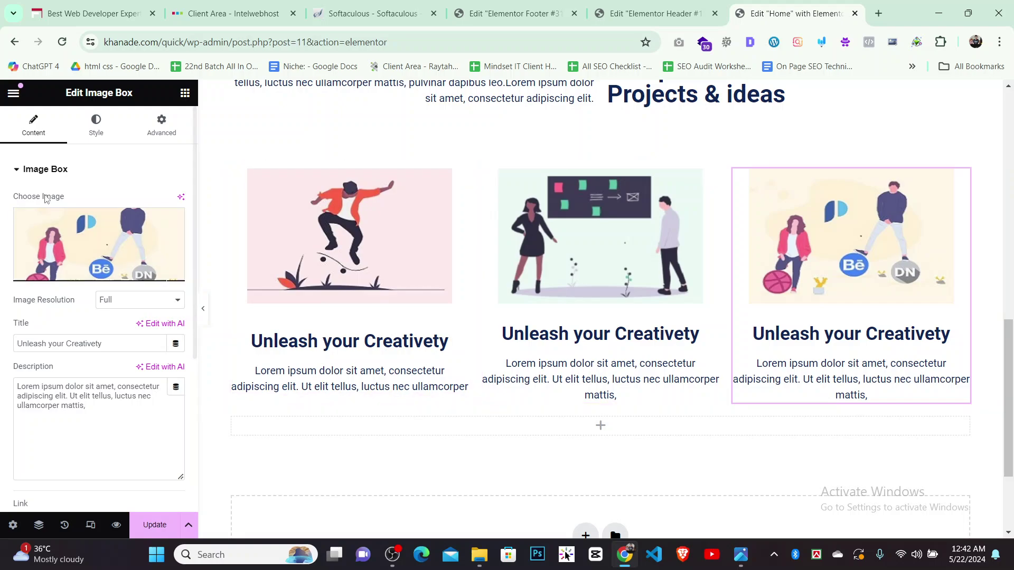
# Replace the second card's description with the text copied from the first card, ending in "luctus nec ullamcorper"
pyautogui.click(250, 331)
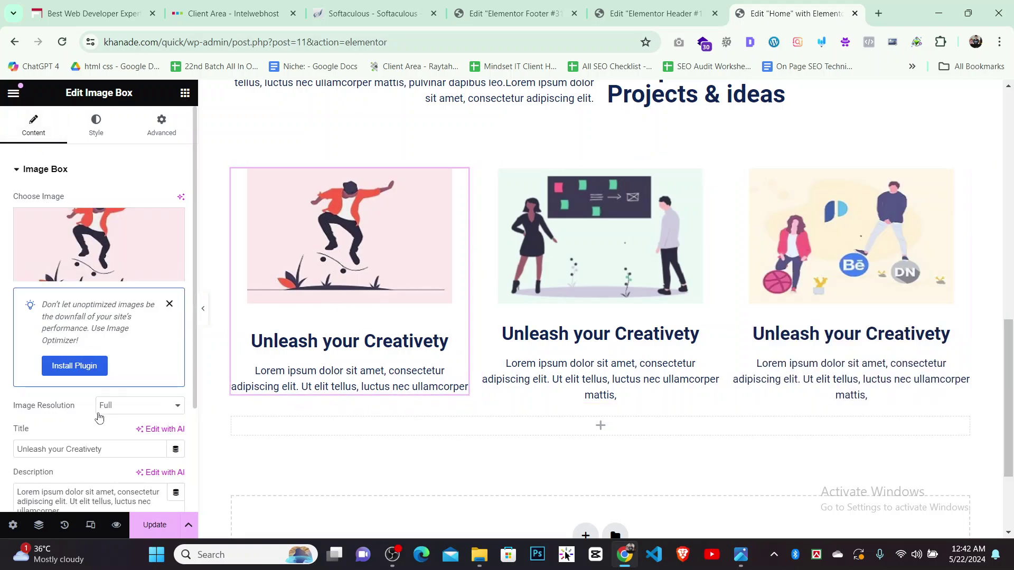
pyautogui.scroll(-3, 64, 433)
pyautogui.moveTo(81, 289); pyautogui.dragTo(1, 232)
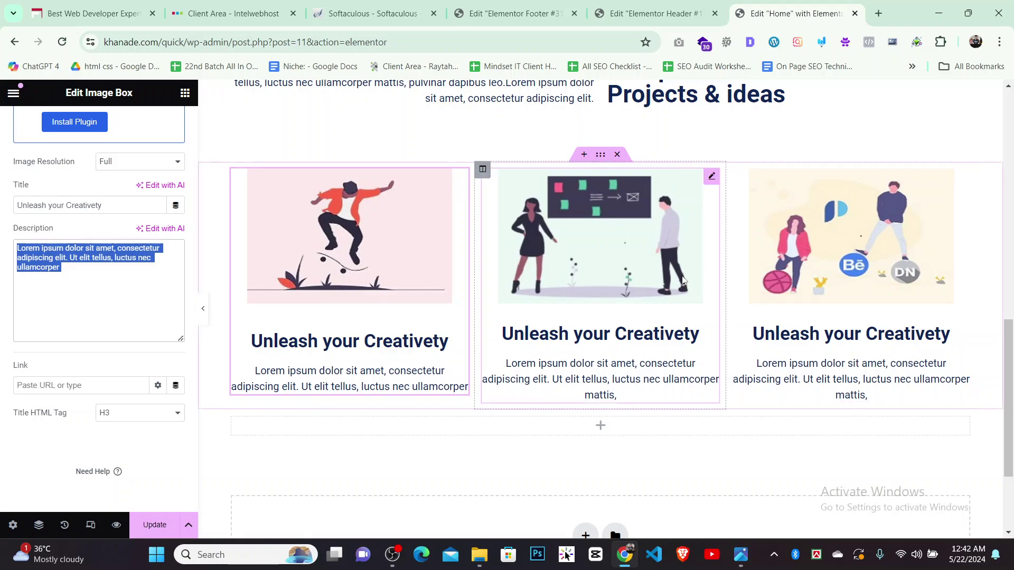
pyautogui.click(600, 264)
pyautogui.click(34, 127)
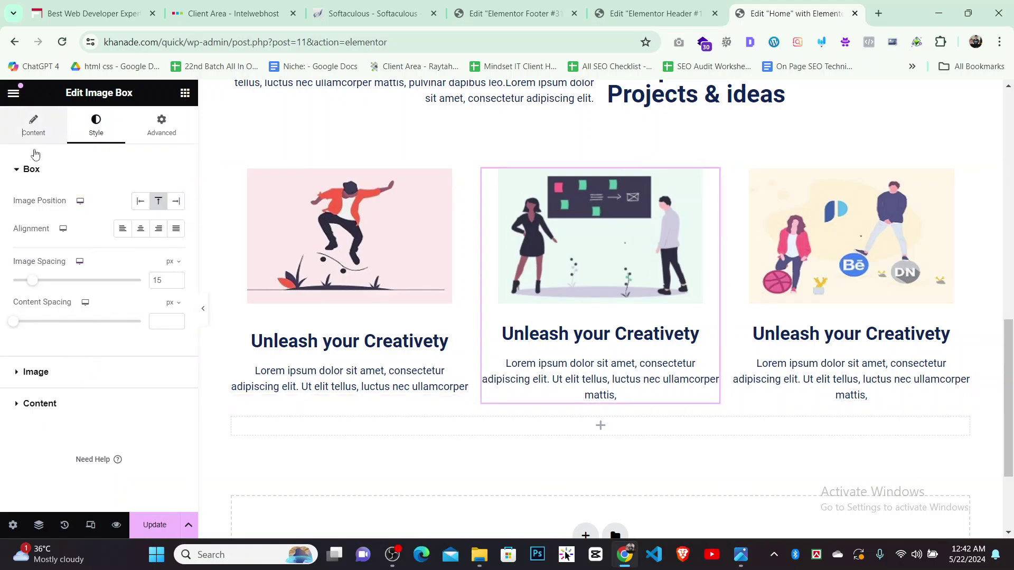
pyautogui.scroll(-3, 97, 412)
pyautogui.moveTo(96, 412); pyautogui.dragTo(1, 285)
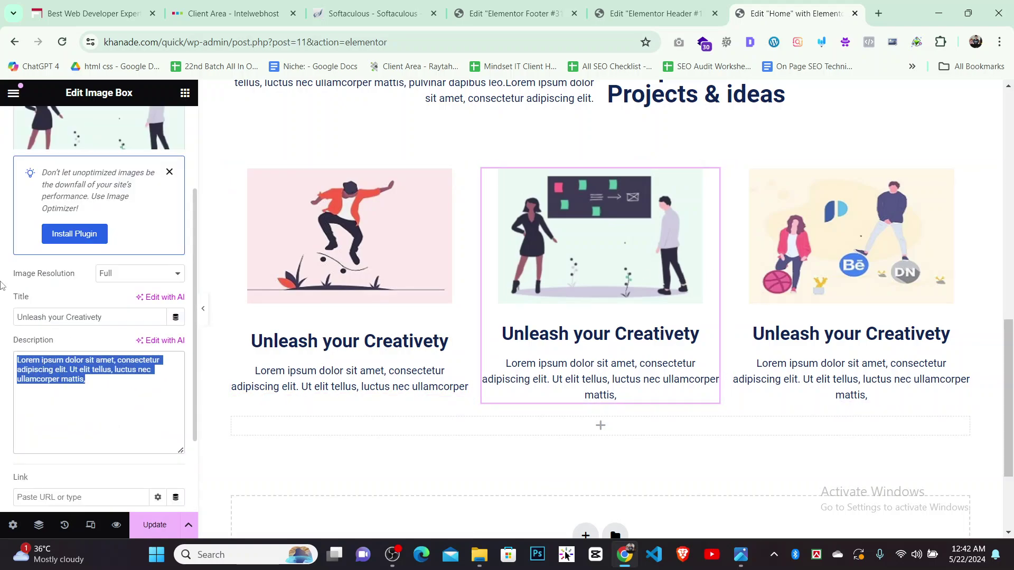
pyautogui.hotkey('ctrl', 'v')
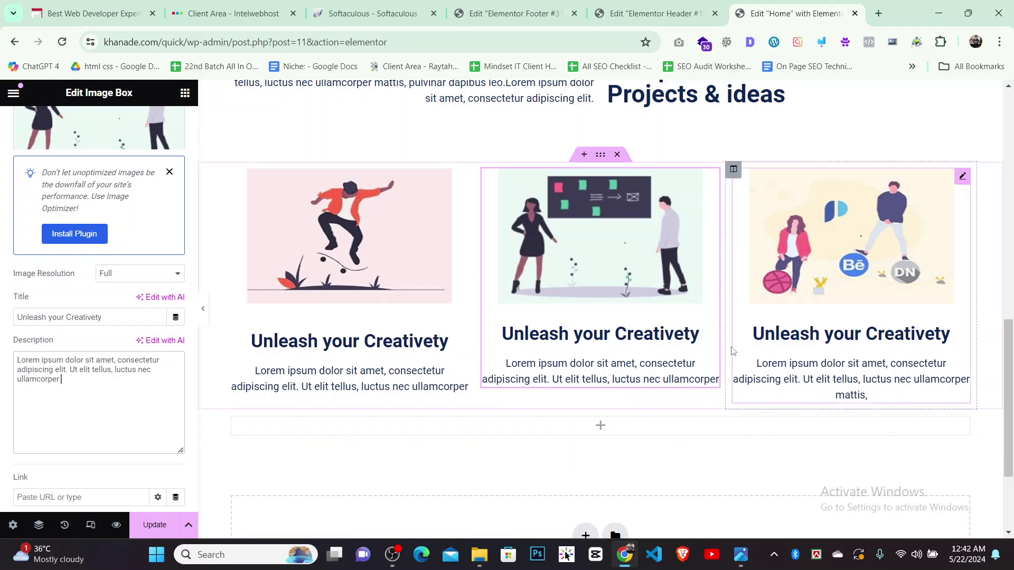
# Replace the third card's description with the same copied text, ending in "luctus nec ullamcorper"
pyautogui.click(786, 206)
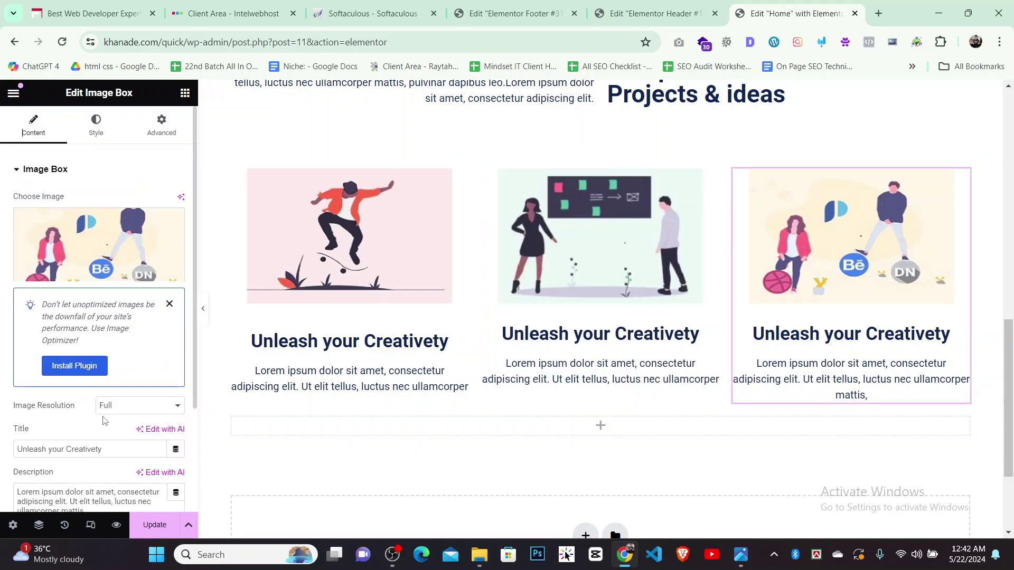
pyautogui.scroll(-3, 94, 399)
pyautogui.click(90, 412)
pyautogui.moveTo(89, 411); pyautogui.dragTo(1, 317)
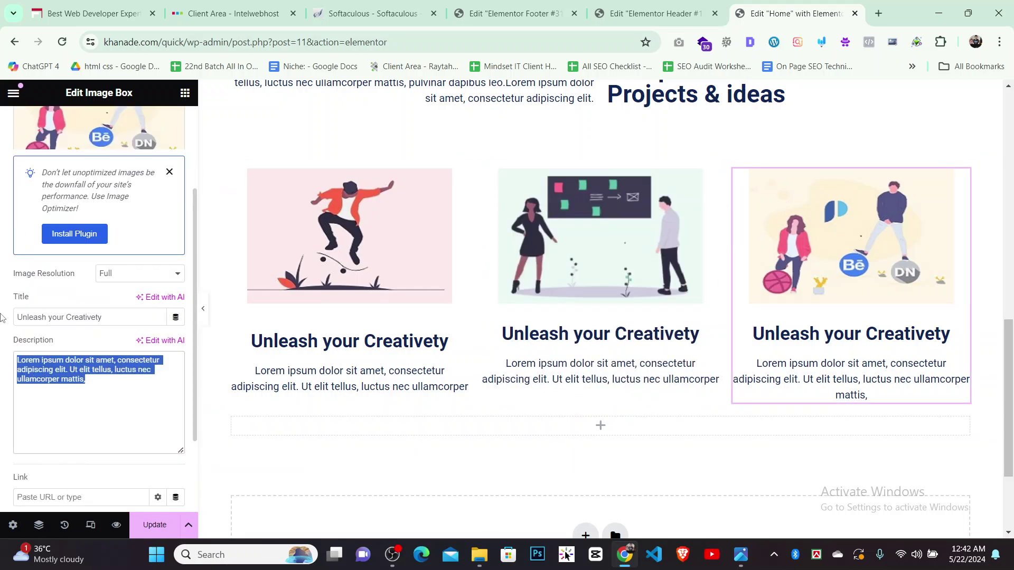
pyautogui.hotkey('ctrl', 'v')
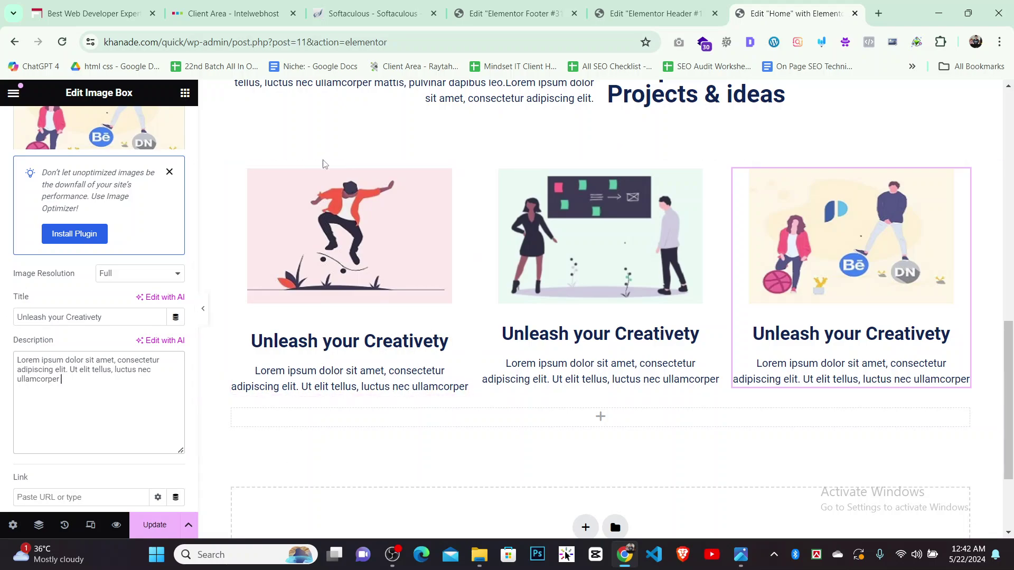
# Delete the first card and its emptied column, and duplicate the second card's column to take its place
pyautogui.rightClick(231, 169)
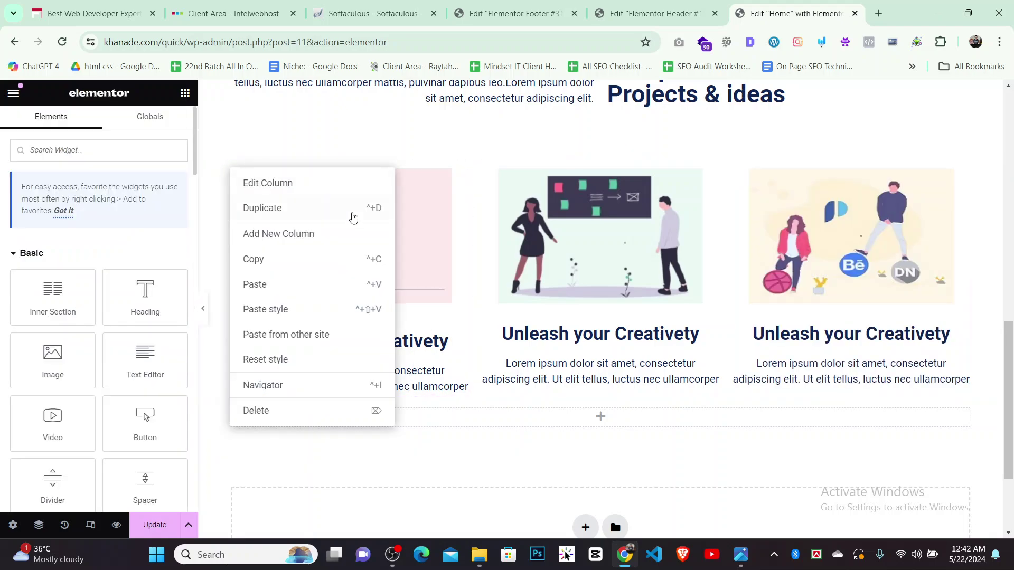
pyautogui.rightClick(401, 202)
pyautogui.click(455, 482)
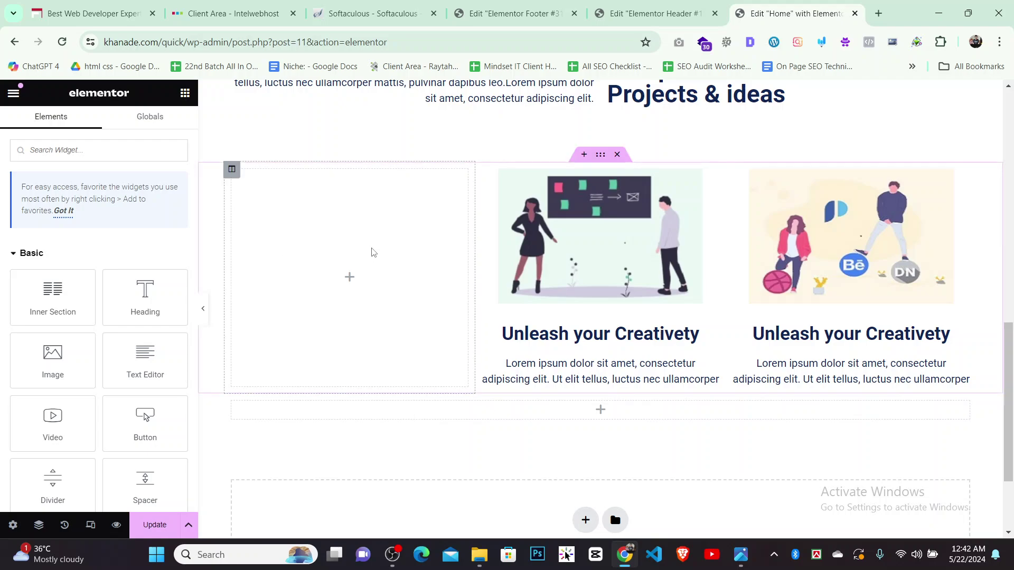
pyautogui.rightClick(483, 170)
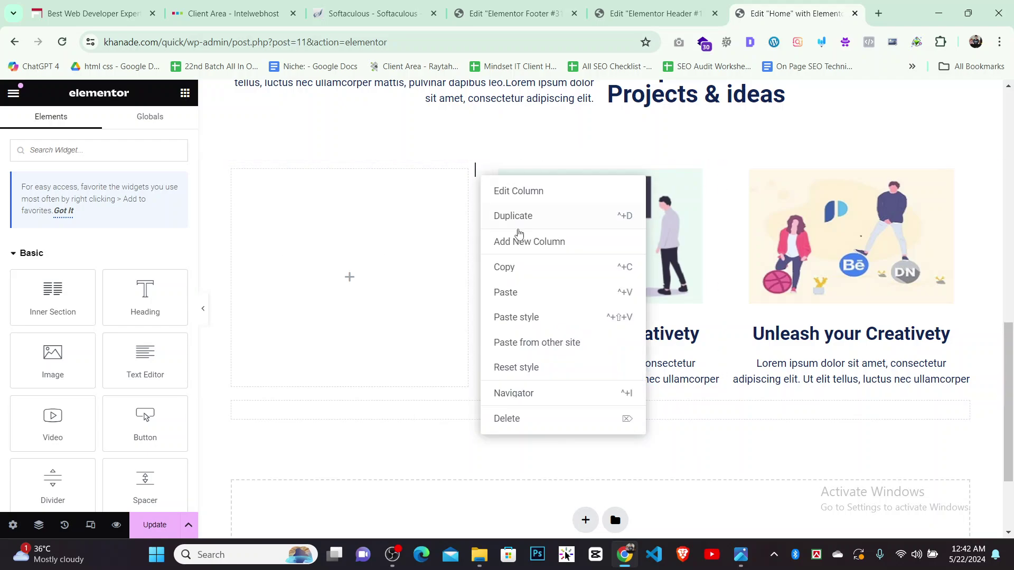
pyautogui.click(520, 214)
pyautogui.rightClick(281, 268)
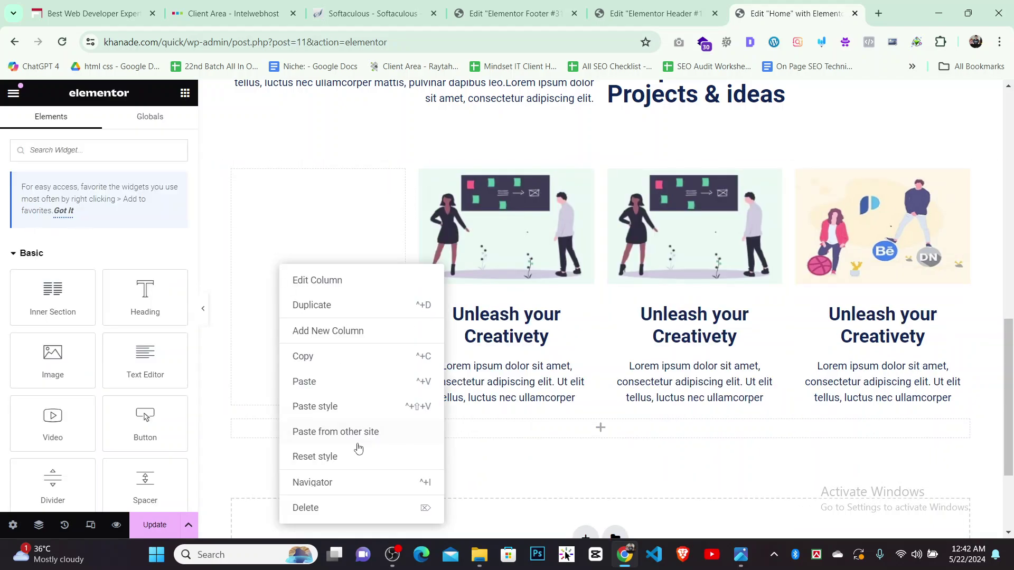
pyautogui.click(330, 513)
# Change the first card's image to the skateboarder picture jari11.jpg from the media library
pyautogui.click(342, 246)
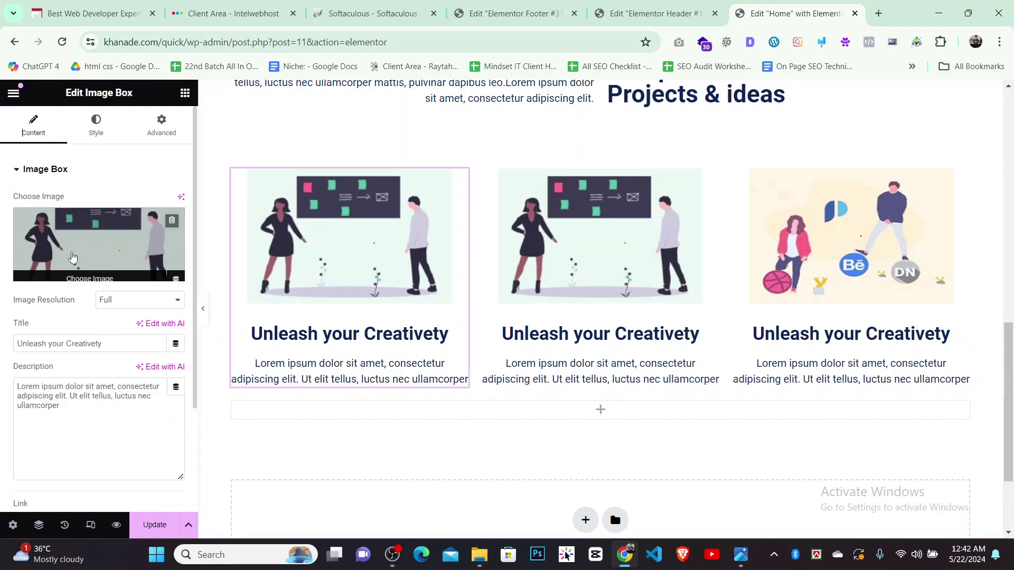
pyautogui.click(311, 227)
pyautogui.click(454, 262)
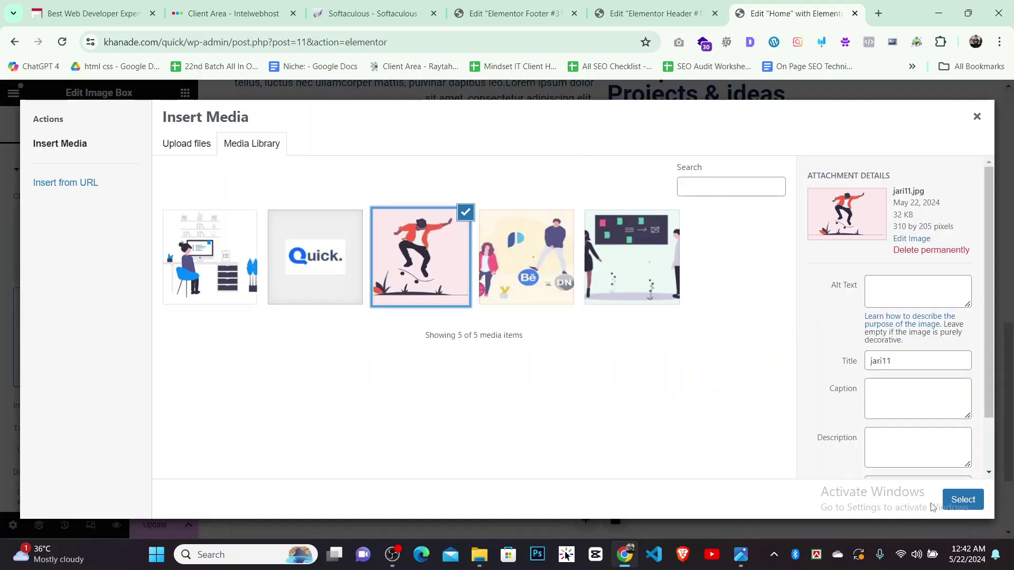
pyautogui.click(963, 499)
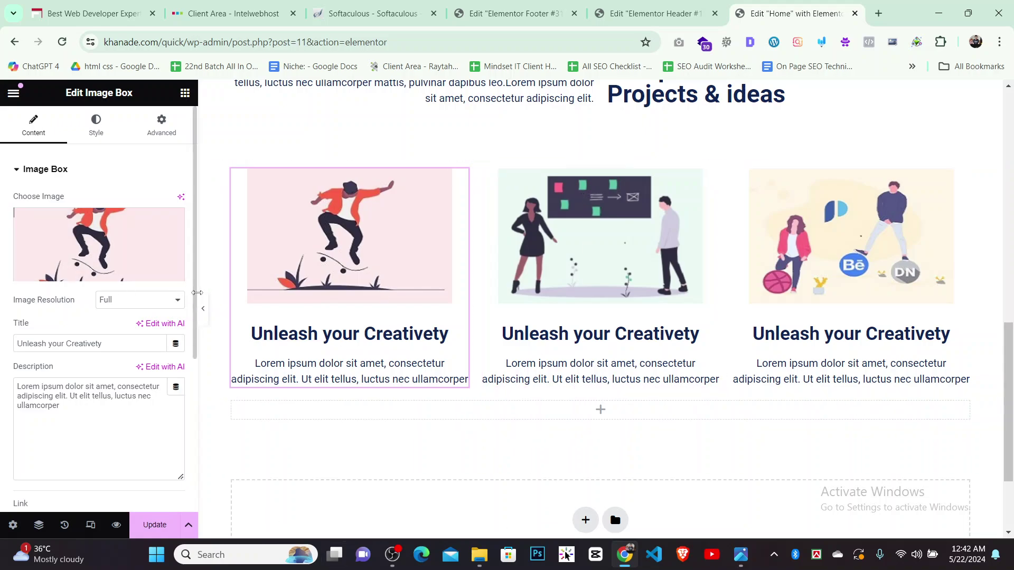
# Preview the three-card row without the editing panel and compare it with the card layout in quick.png
pyautogui.click(203, 309)
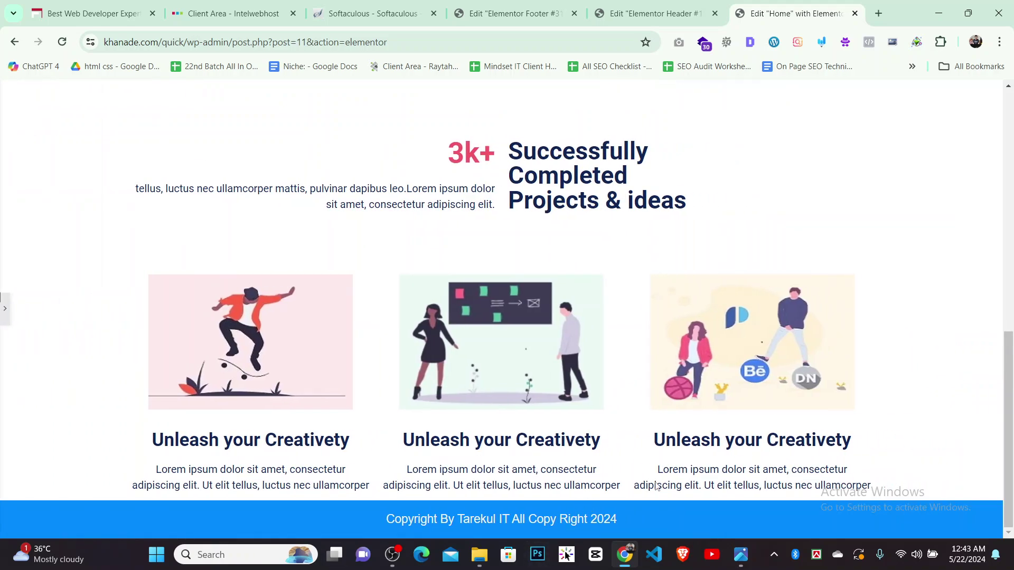
pyautogui.click(746, 557)
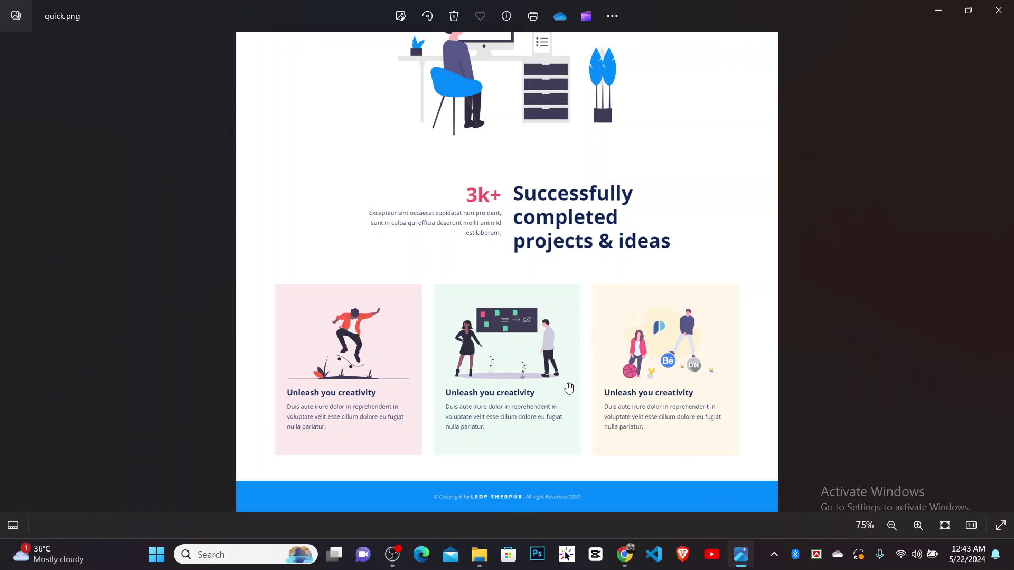
pyautogui.scroll(4, 351, 427)
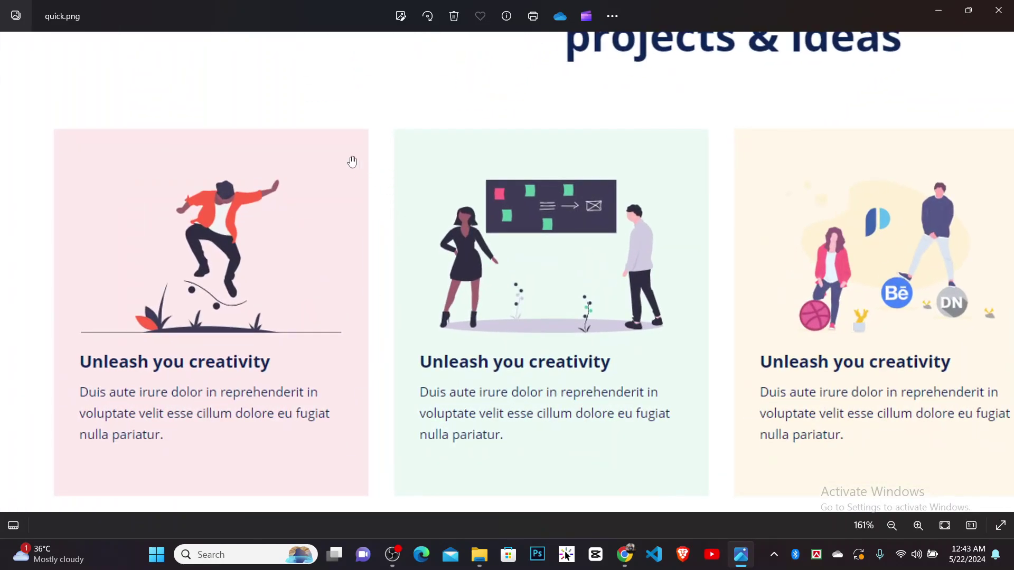
pyautogui.scroll(-3, 239, 291)
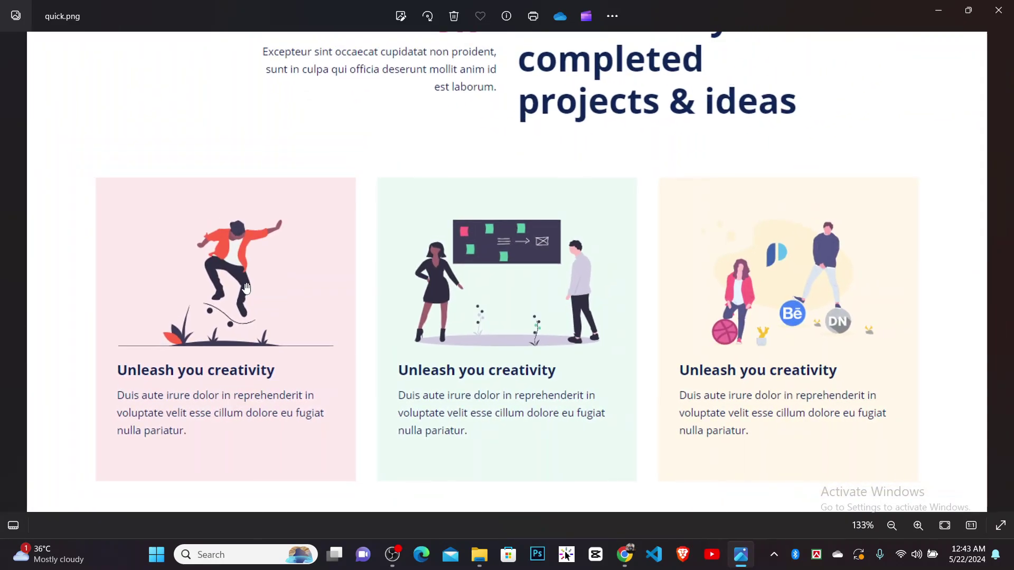
pyautogui.click(624, 564)
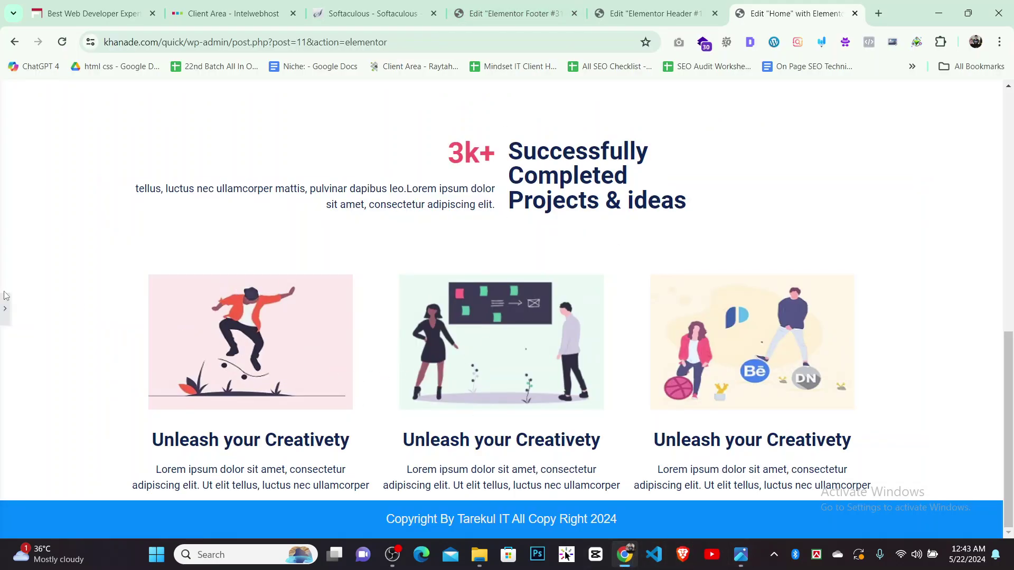
pyautogui.click(4, 322)
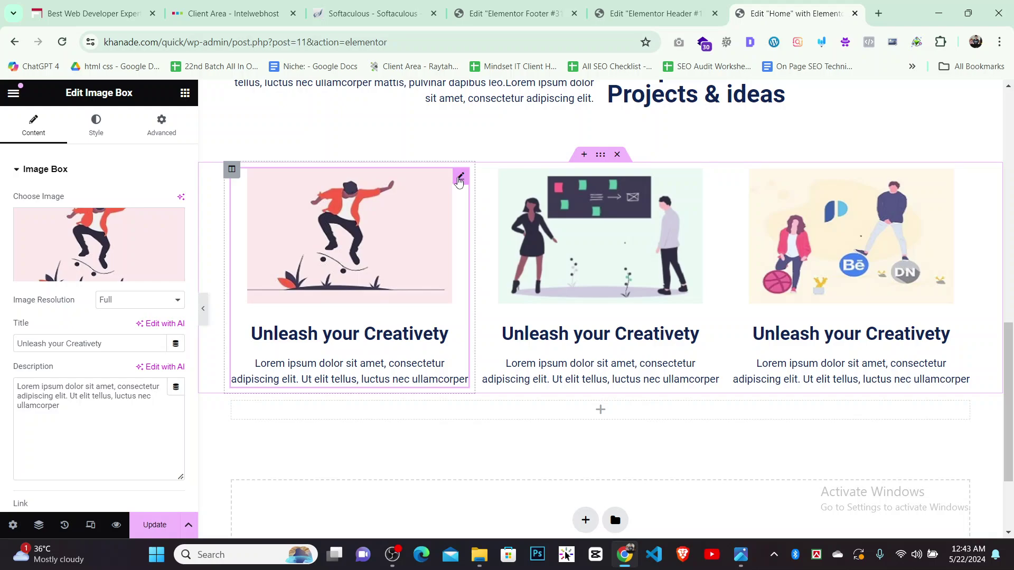
# Give the first card's Image Box a classic background in light grey, #EAEAEA
pyautogui.click(104, 128)
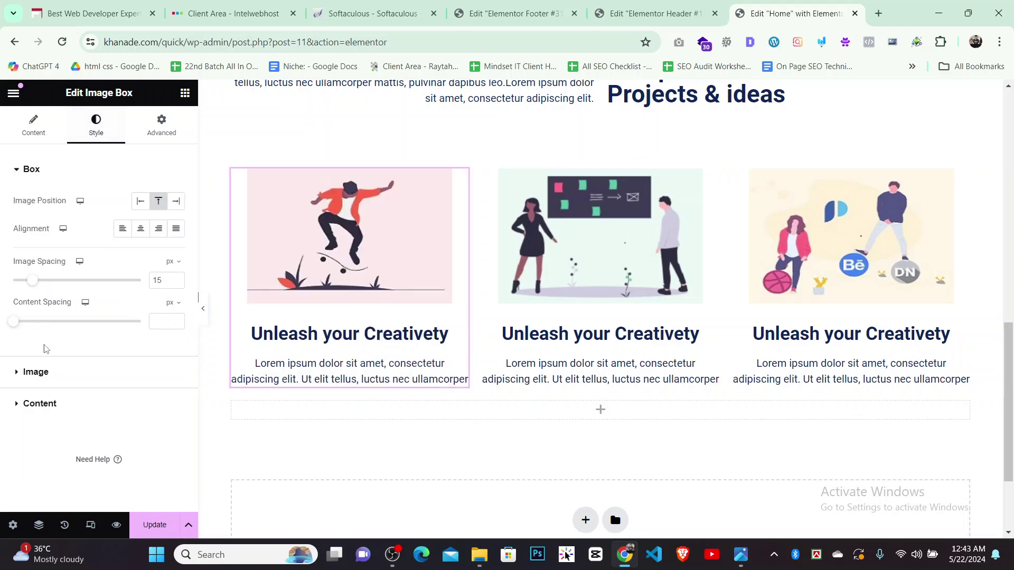
pyautogui.click(161, 127)
pyautogui.scroll(-5, 50, 354)
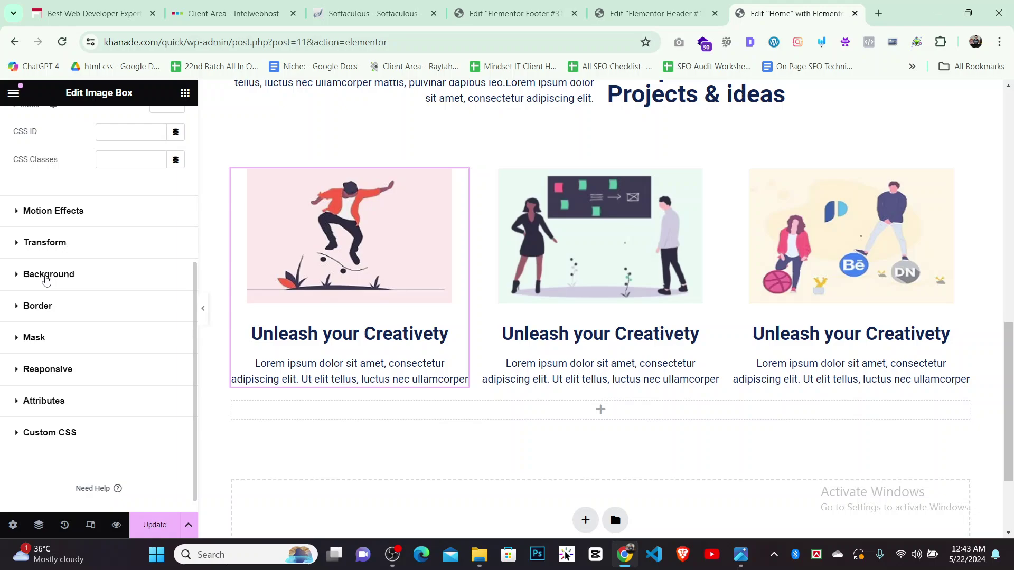
pyautogui.click(46, 274)
pyautogui.click(158, 323)
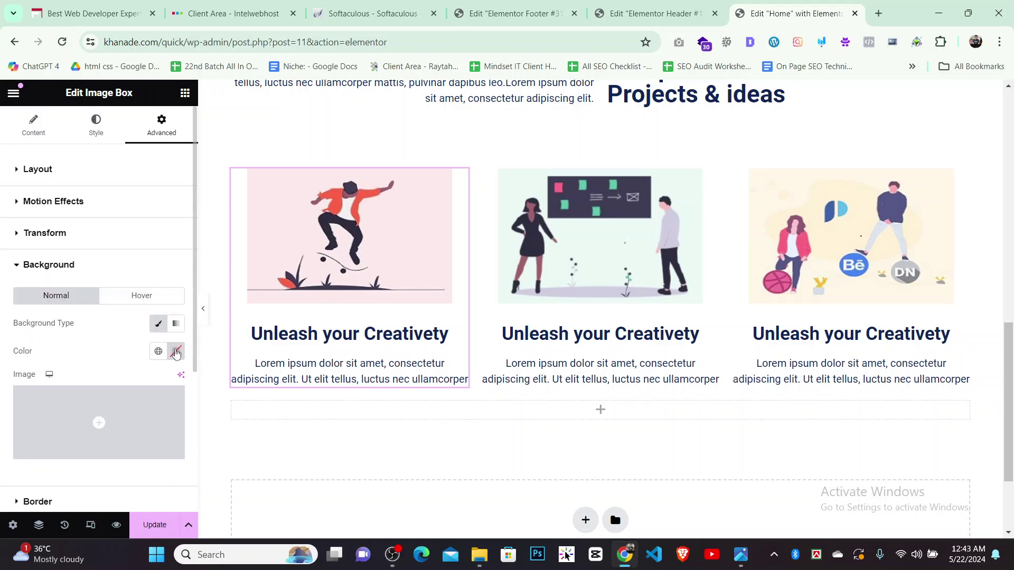
pyautogui.click(176, 352)
pyautogui.moveTo(188, 244); pyautogui.dragTo(79, 196)
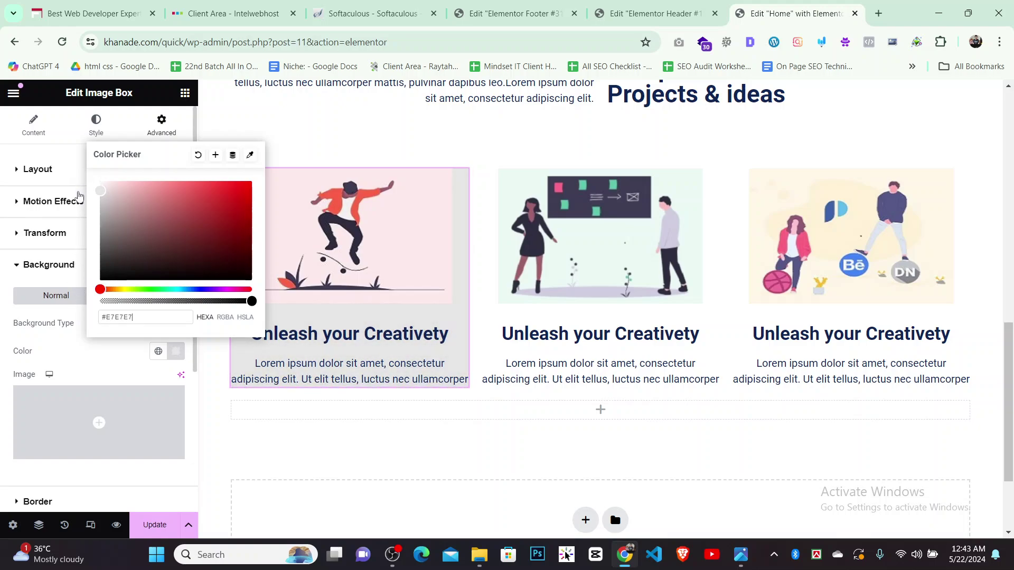
# Preview the first card's grey background without the editing panel and compare it with the cards in quick.png
pyautogui.click(229, 401)
pyautogui.press('Delete')
pyautogui.click(204, 316)
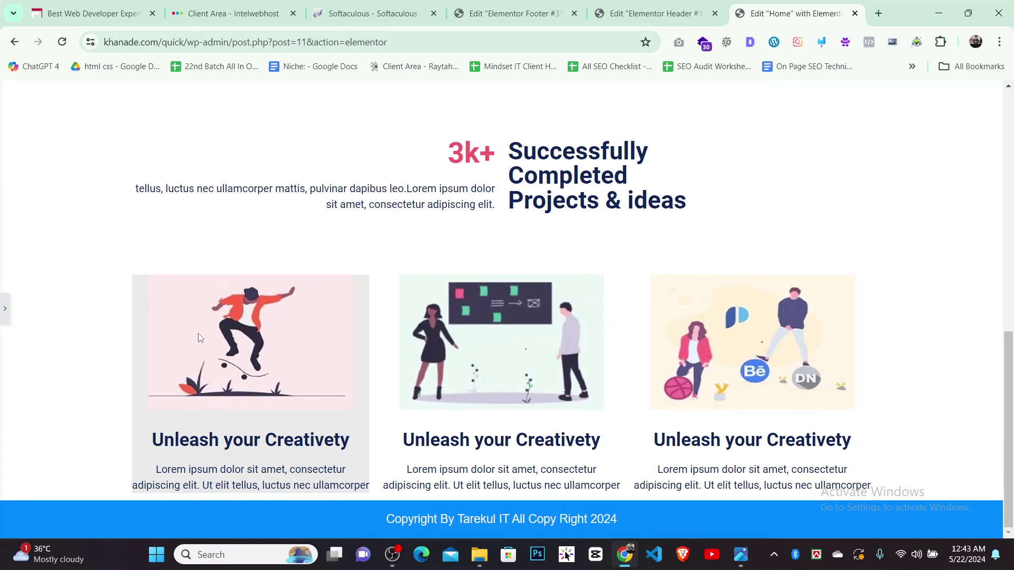
pyautogui.click(3, 313)
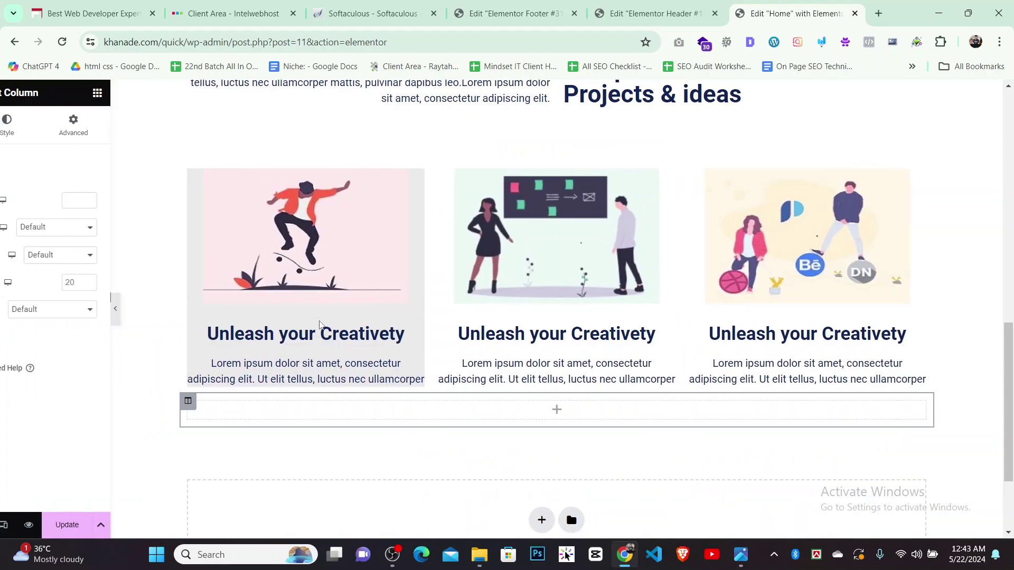
pyautogui.click(741, 560)
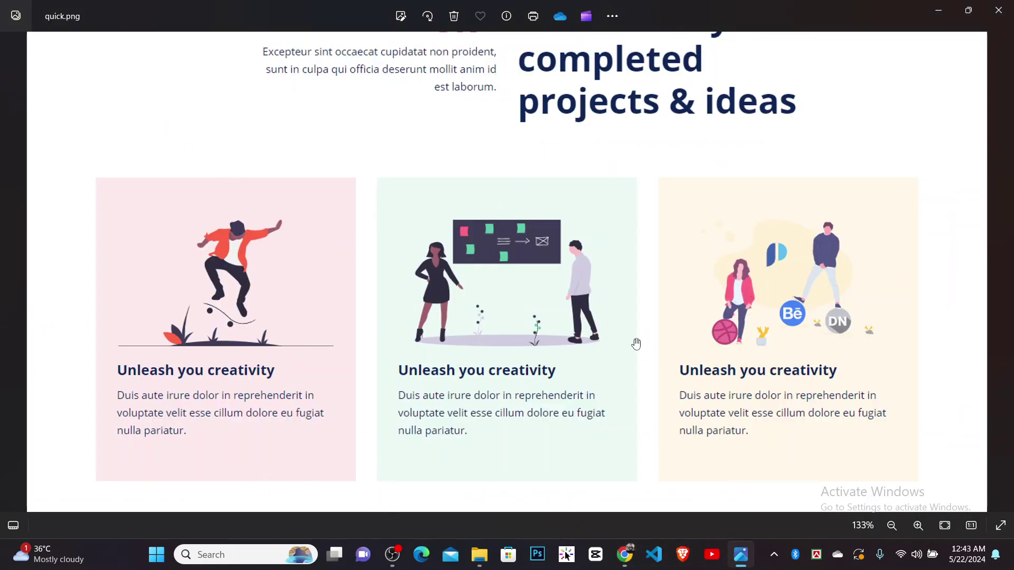
pyautogui.click(624, 554)
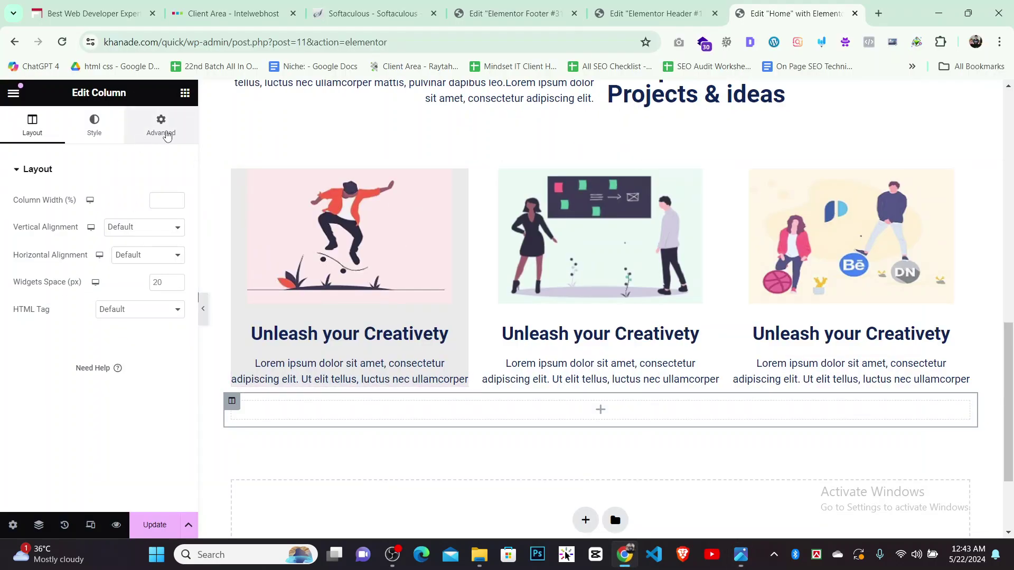
# Look through the advanced settings of the first card's Image Box and column for background options
pyautogui.click(161, 128)
pyautogui.scroll(-2, 59, 370)
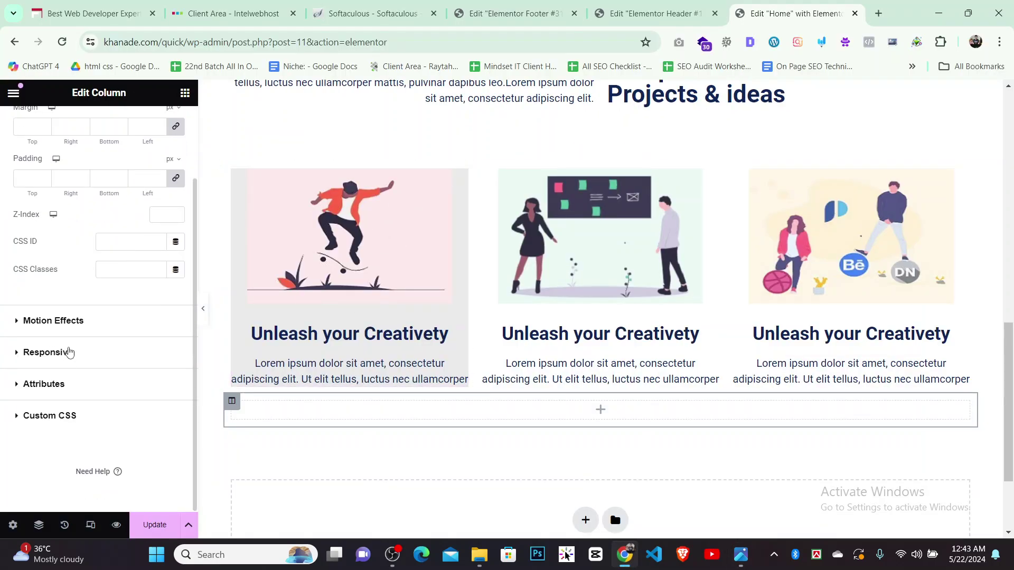
pyautogui.scroll(2, 45, 356)
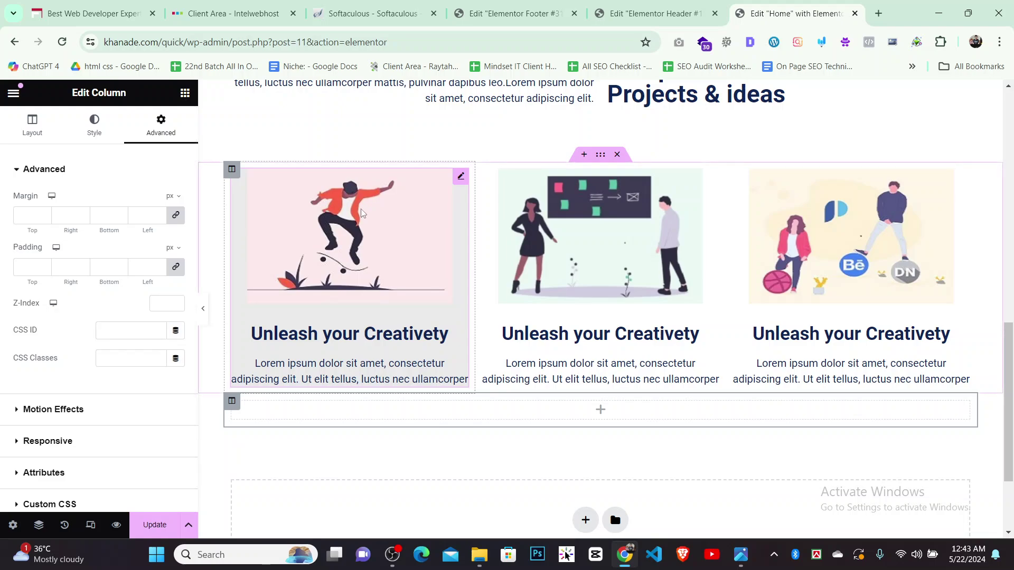
pyautogui.click(425, 222)
pyautogui.scroll(-5, 39, 470)
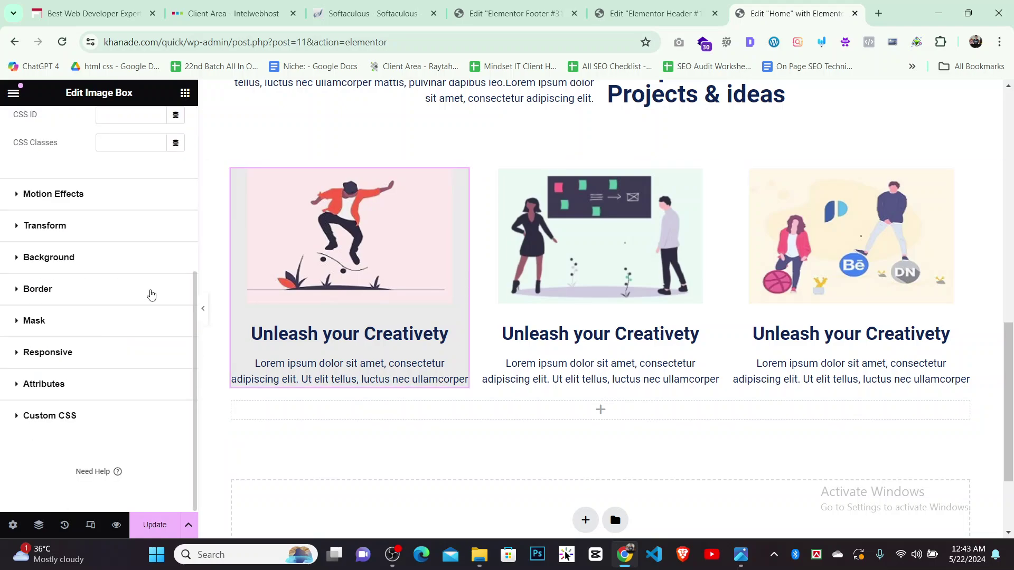
pyautogui.click(152, 257)
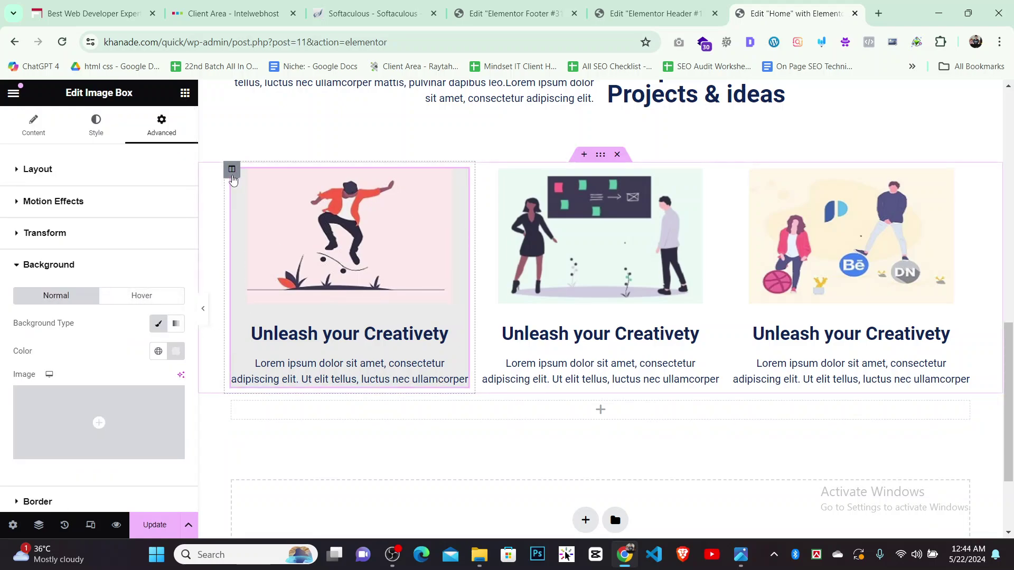
pyautogui.click(231, 174)
pyautogui.click(162, 132)
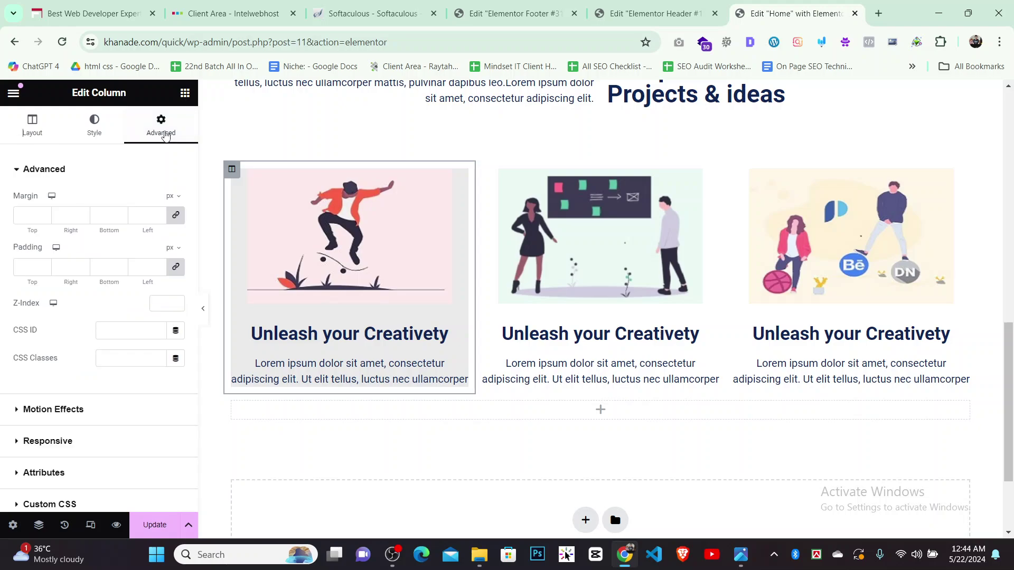
pyautogui.scroll(-2, 71, 389)
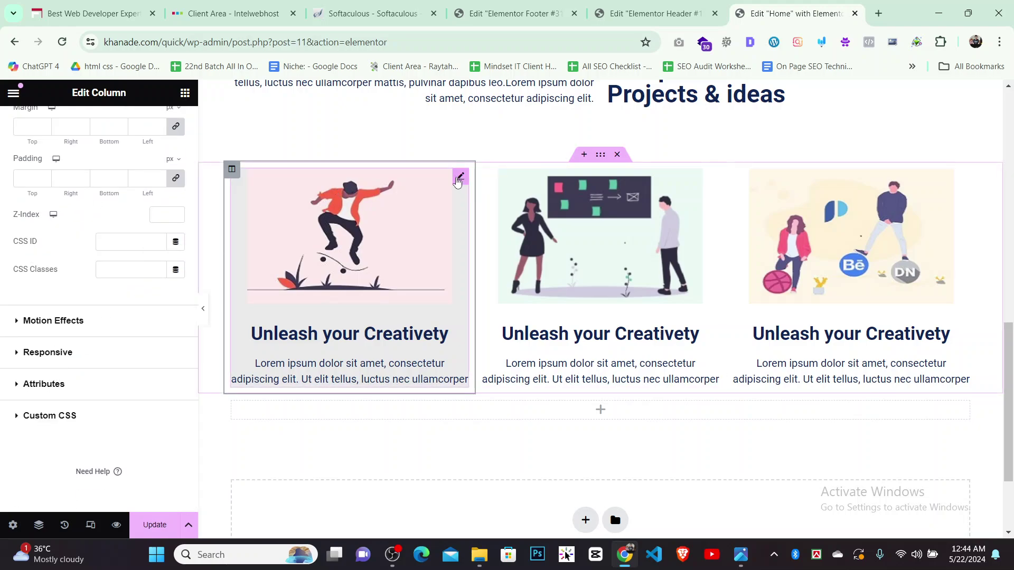
# Clear the background colour of the first card's Image Box
pyautogui.click(458, 177)
pyautogui.scroll(-5, 42, 368)
pyautogui.click(45, 270)
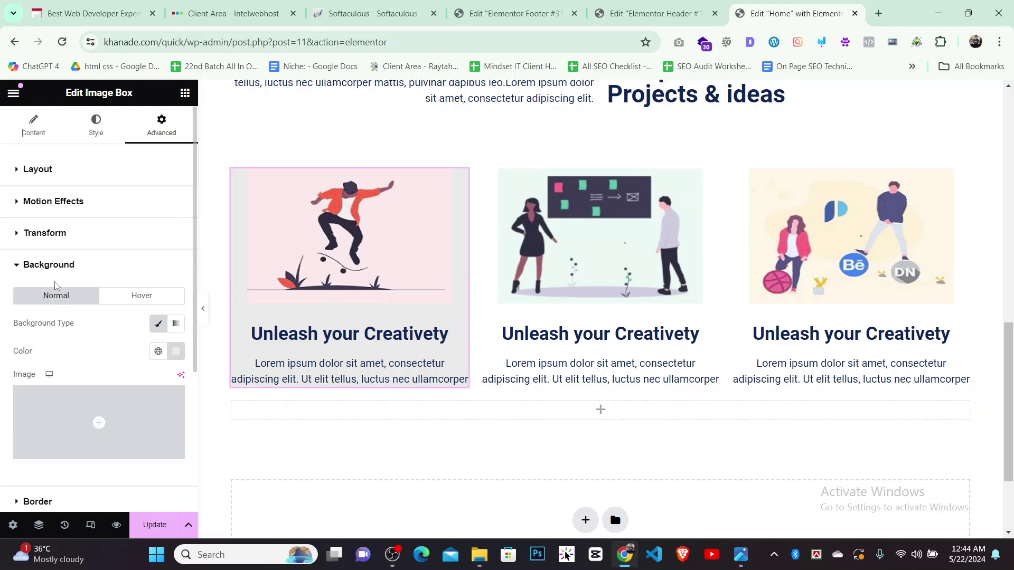
pyautogui.click(175, 351)
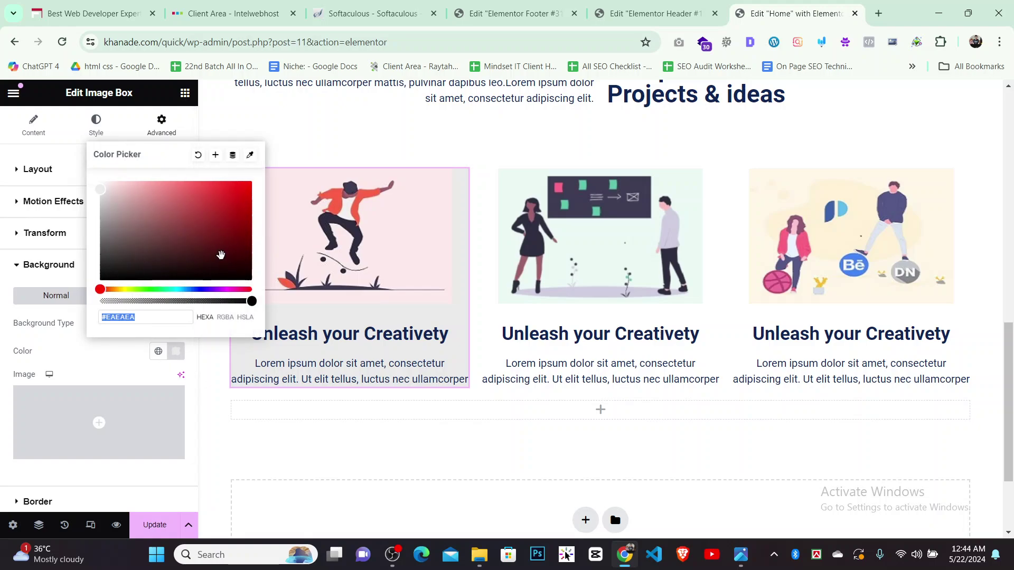
pyautogui.click(198, 155)
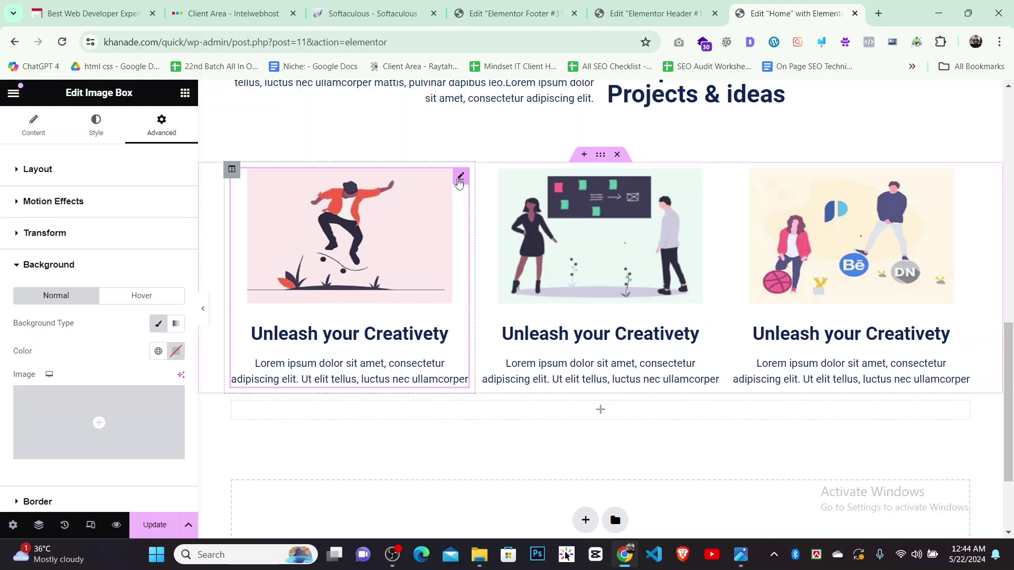
# Add a box shadow with a blur of 10 to the first card's column and preview it without the editing panel
pyautogui.click(231, 172)
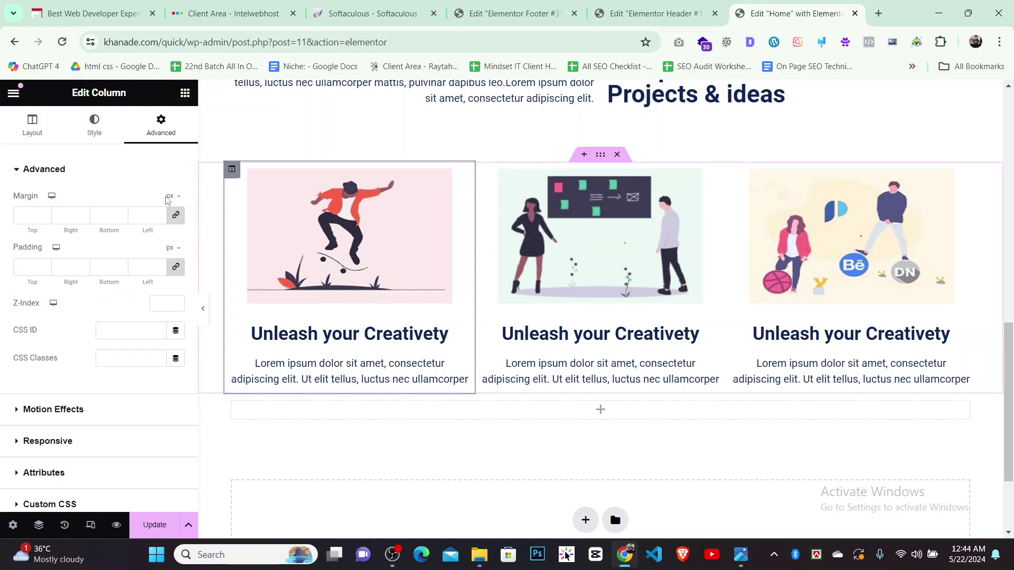
pyautogui.scroll(-2, 150, 381)
pyautogui.scroll(3, 40, 142)
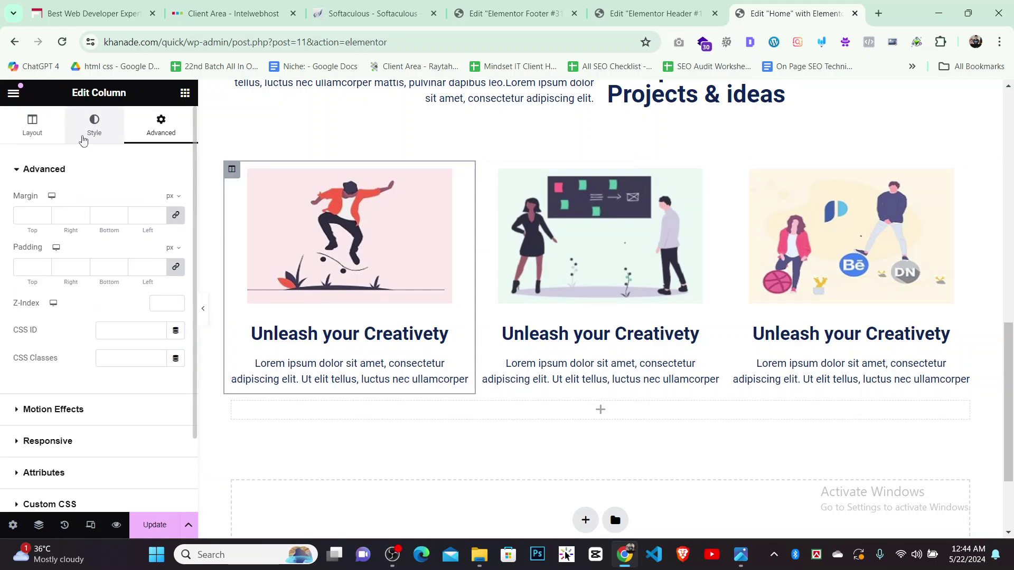
pyautogui.click(94, 124)
pyautogui.click(36, 265)
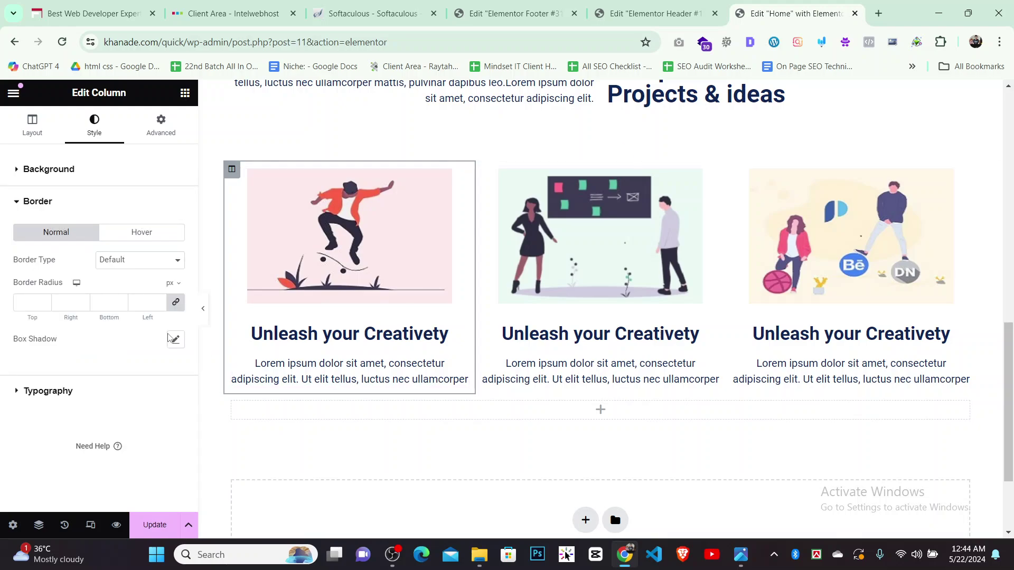
pyautogui.click(146, 261)
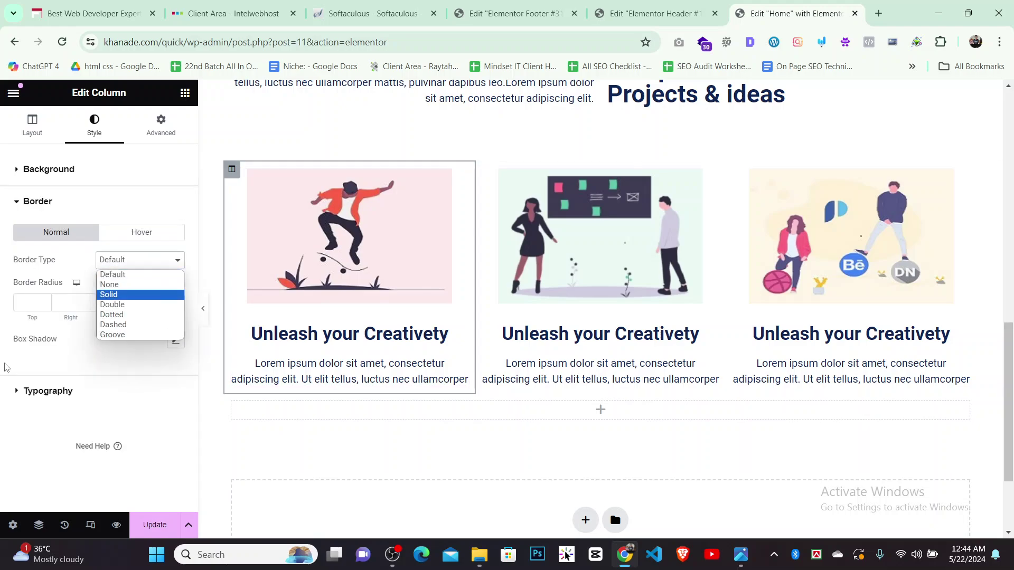
pyautogui.click(152, 344)
pyautogui.click(176, 339)
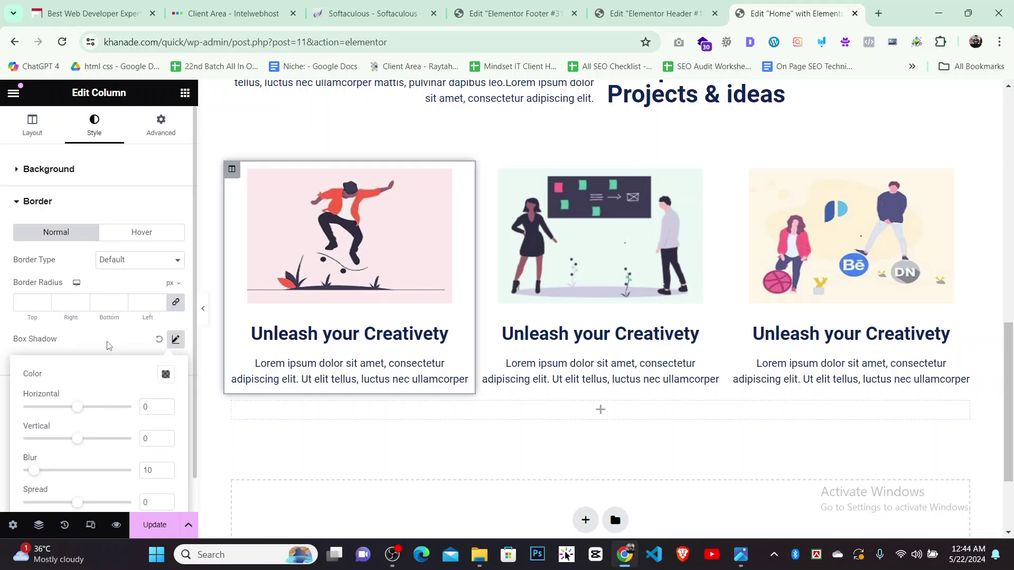
pyautogui.click(202, 308)
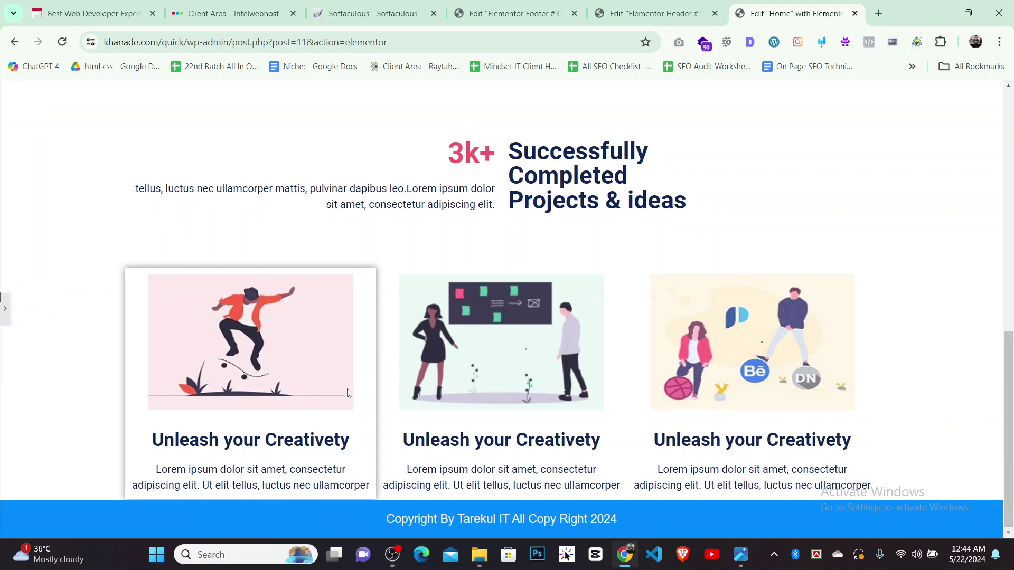
pyautogui.click(4, 312)
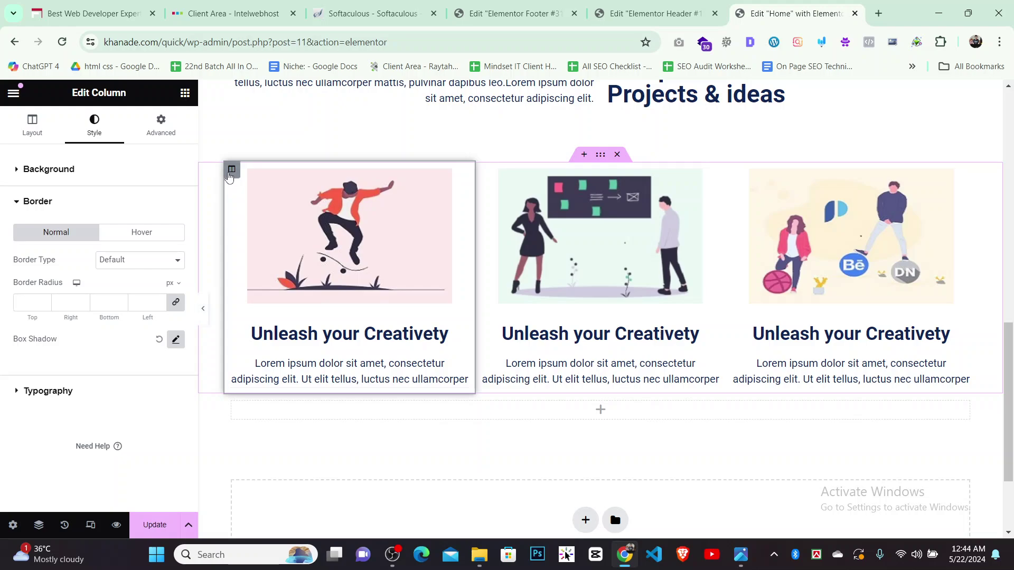
# Copy the first card's column and paste its style onto the second and third card columns
pyautogui.rightClick(230, 172)
pyautogui.click(254, 264)
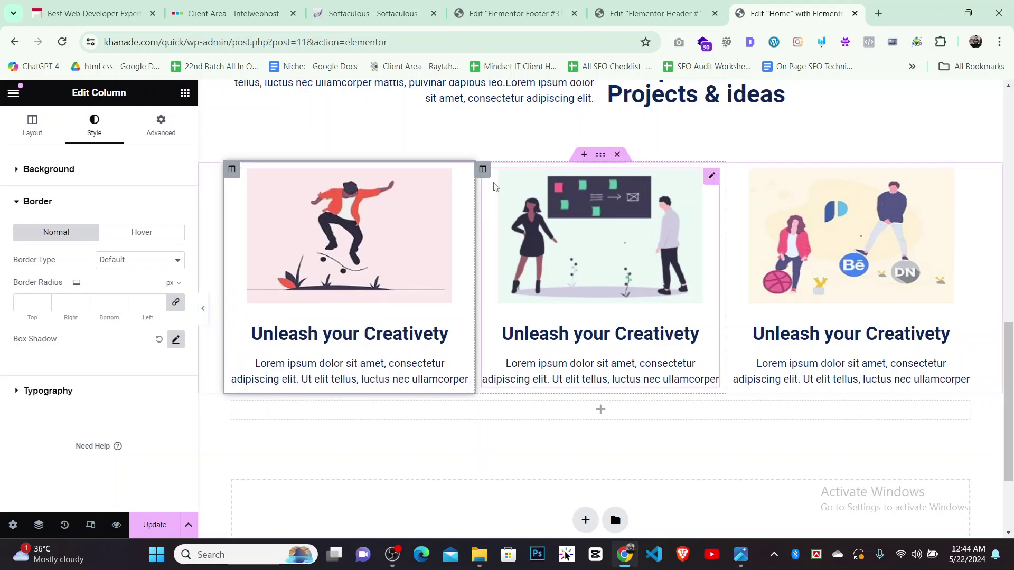
pyautogui.rightClick(483, 171)
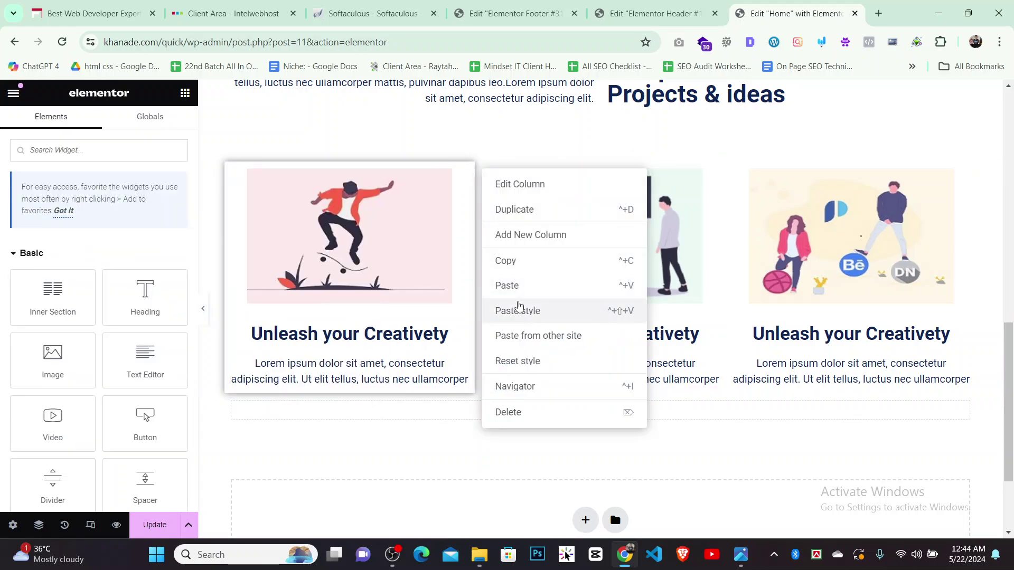
pyautogui.click(517, 310)
pyautogui.rightClick(734, 177)
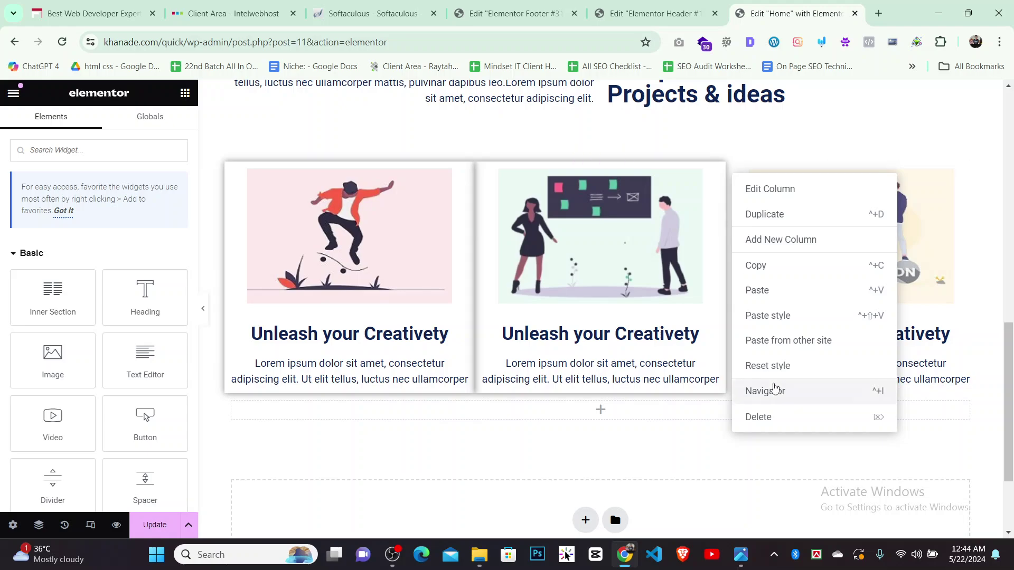
pyautogui.click(778, 319)
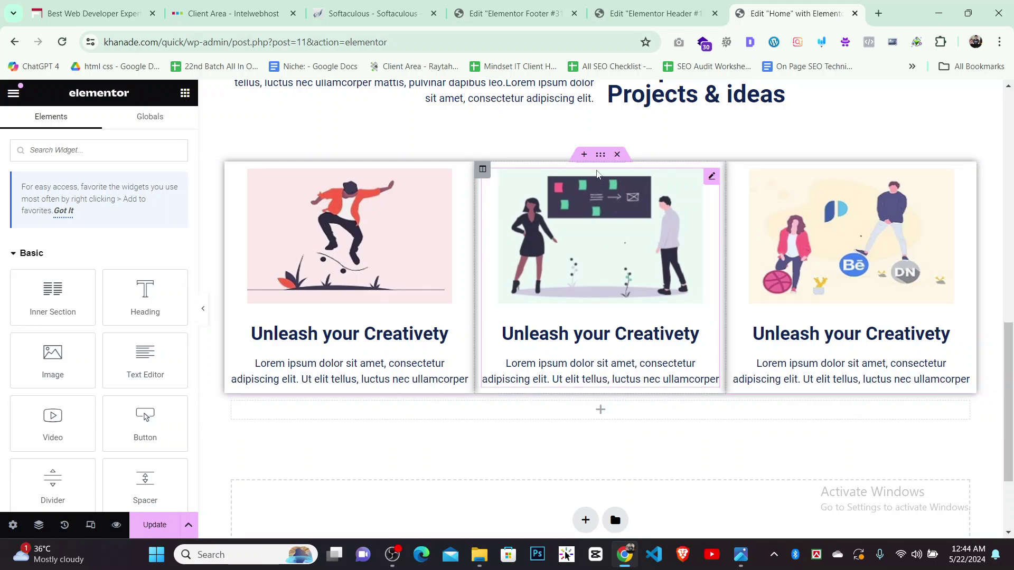
# Set the card section's top and bottom margins to 60 px each
pyautogui.click(600, 160)
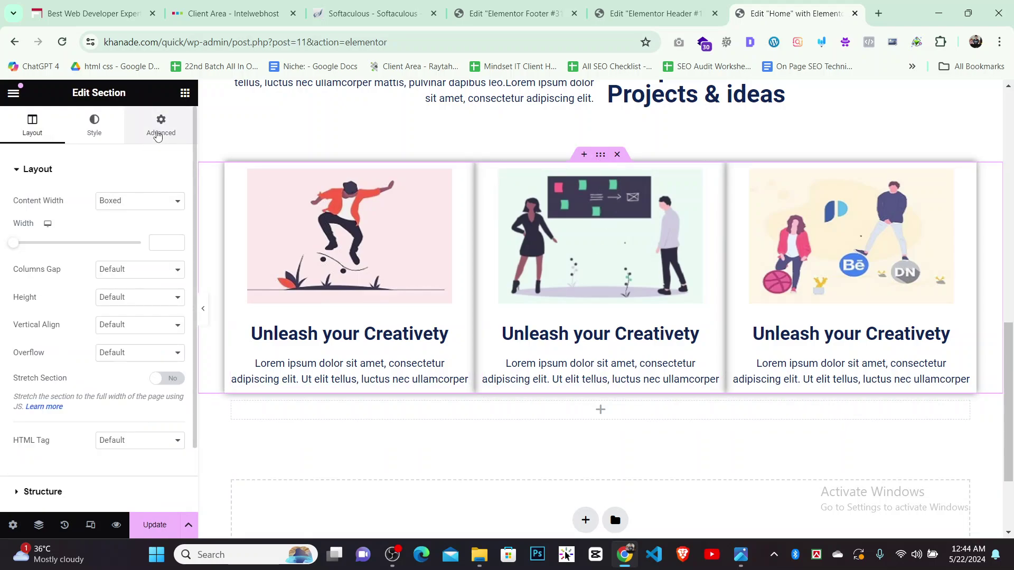
pyautogui.click(161, 126)
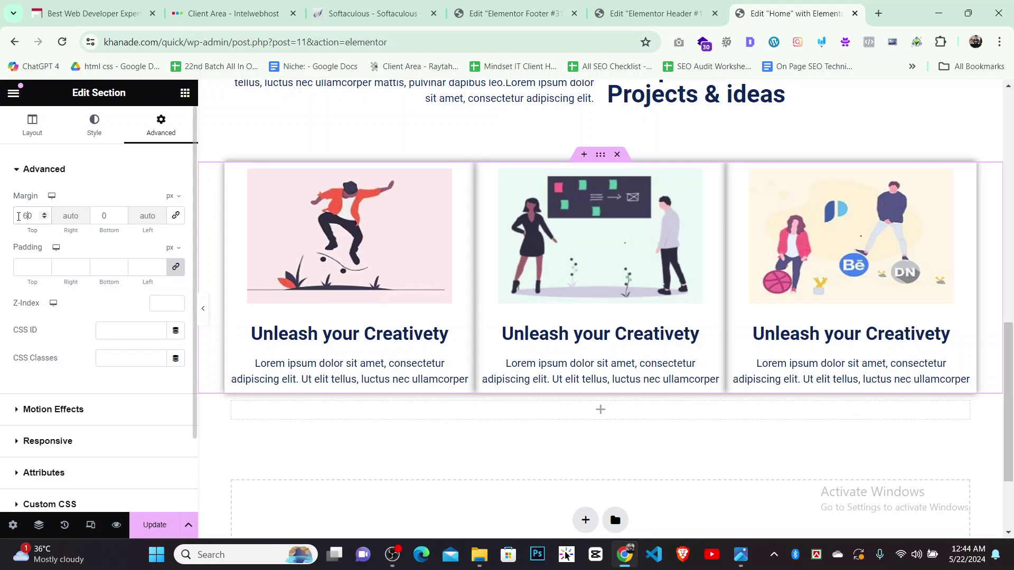
pyautogui.click(99, 219)
pyautogui.write('60')
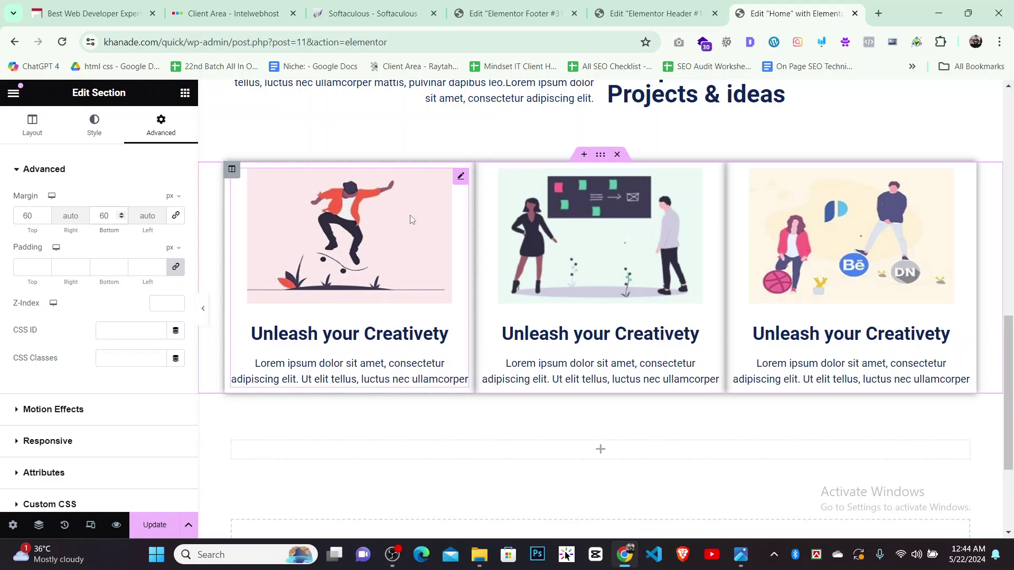
pyautogui.moveTo(33, 211); pyautogui.dragTo(2, 216)
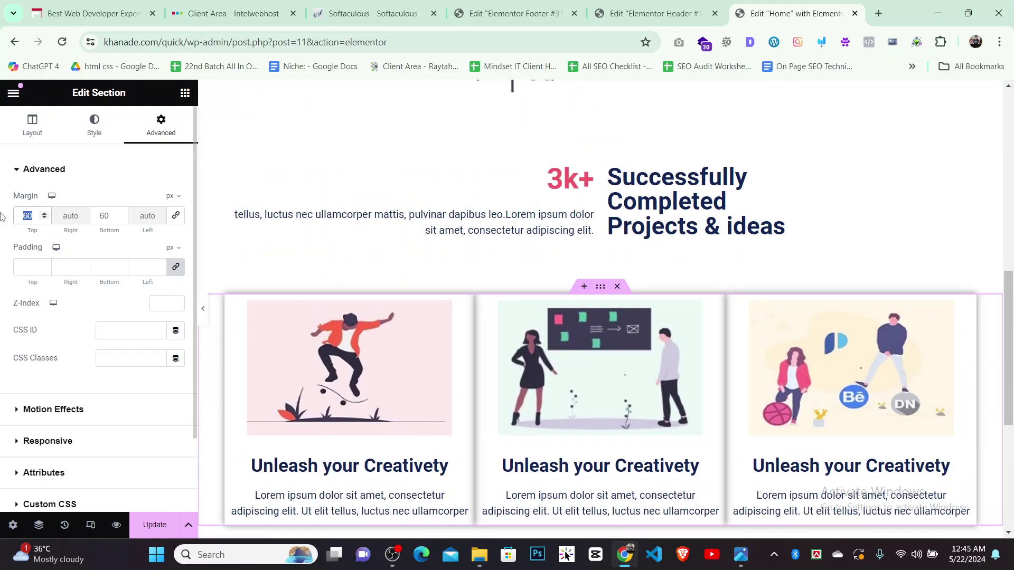
# Preview the page without the editing panel and compare it with the full layout in quick.png
pyautogui.click(204, 309)
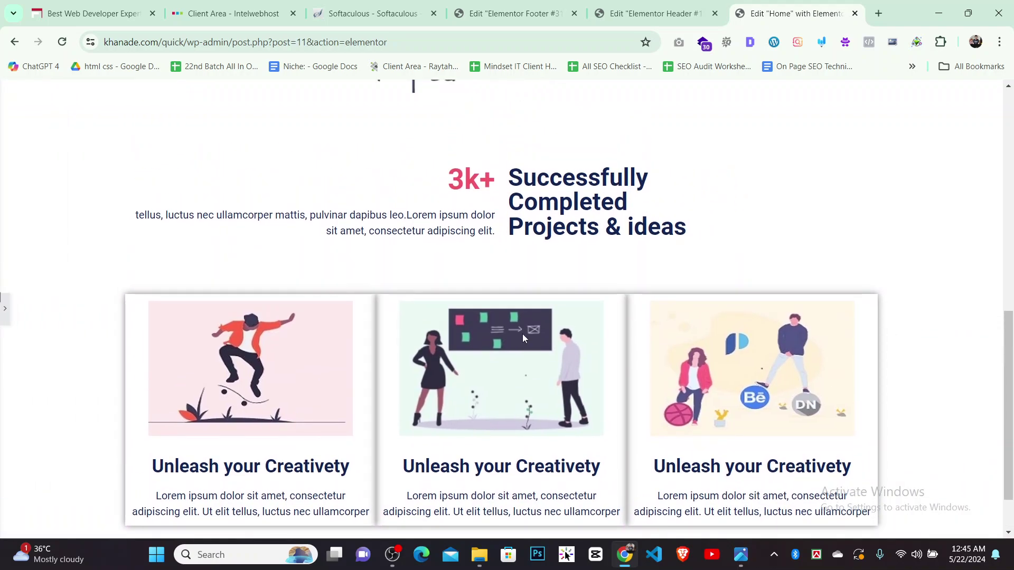
pyautogui.scroll(8, 522, 333)
pyautogui.scroll(-3, 608, 448)
pyautogui.click(736, 566)
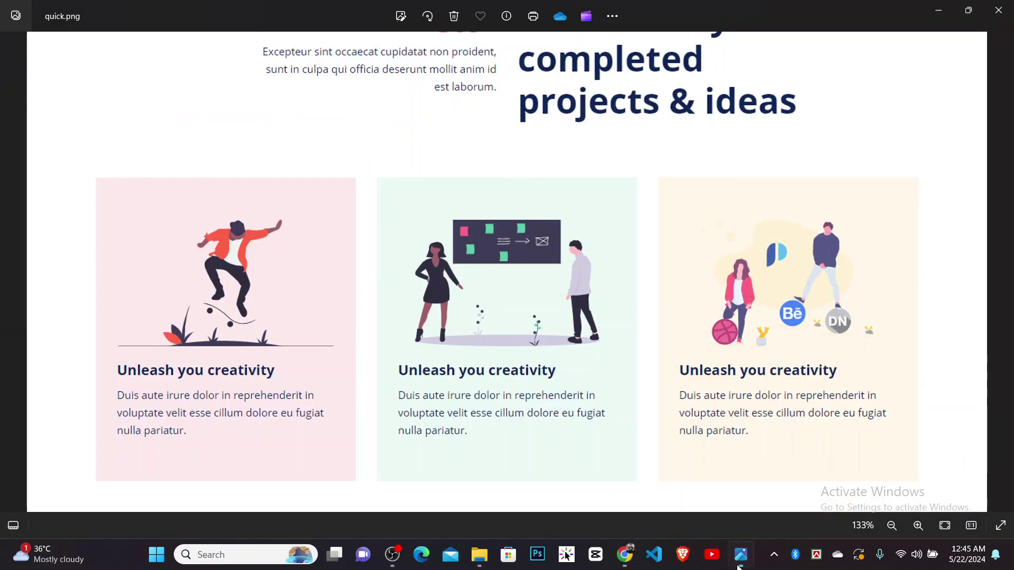
pyautogui.scroll(-4, 628, 475)
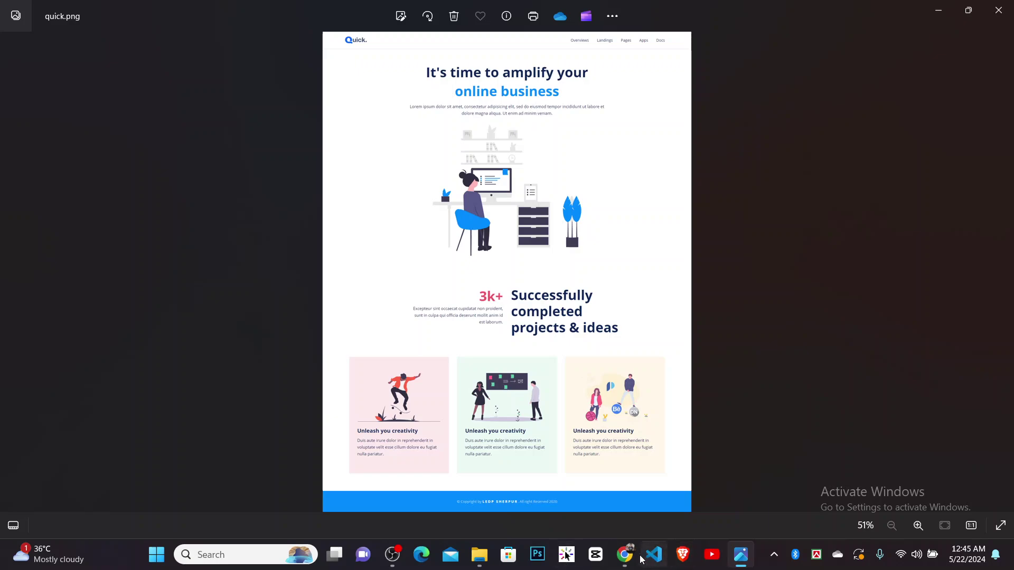
# Return to the Elementor page in Chrome, restore the editing panel and unlink the margin values of the first card's column
pyautogui.click(624, 555)
pyautogui.scroll(-5, 566, 357)
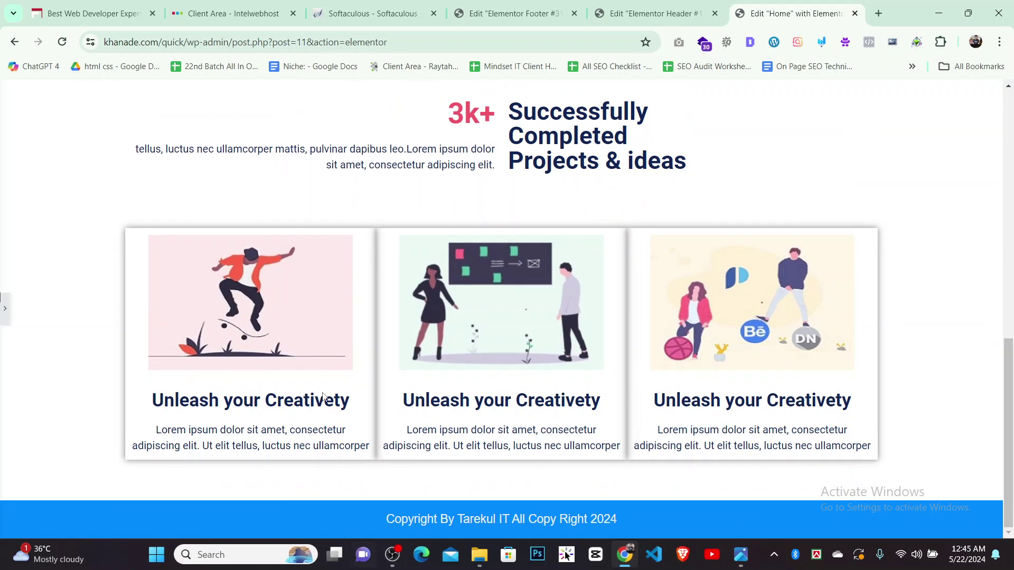
pyautogui.click(4, 305)
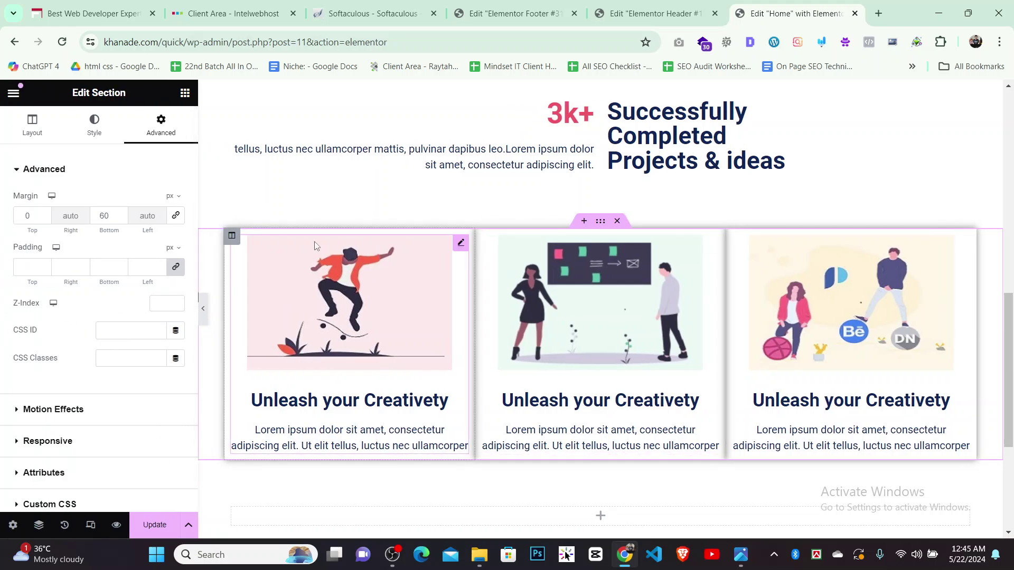
pyautogui.click(231, 236)
pyautogui.click(161, 126)
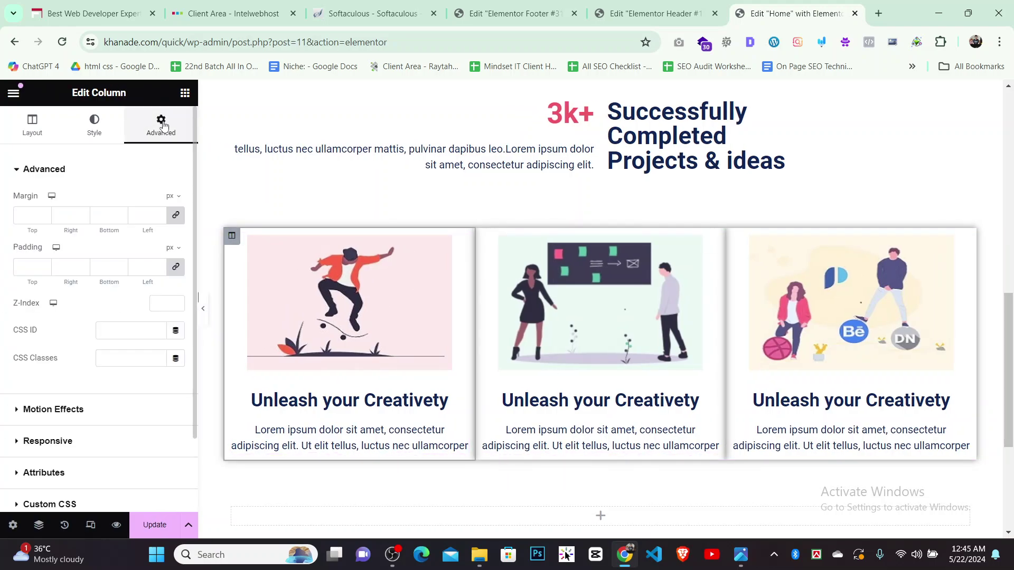
pyautogui.click(174, 216)
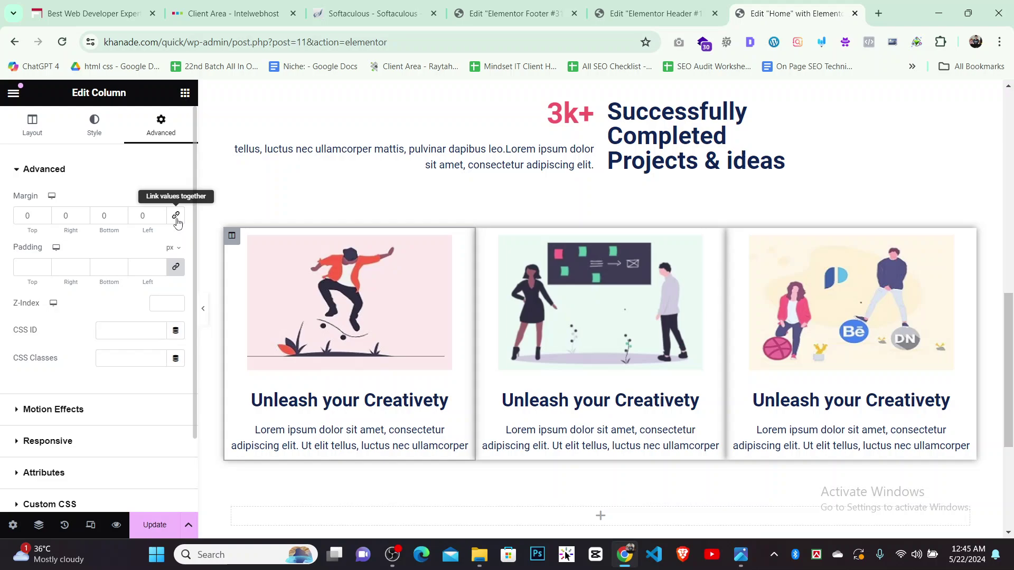
pyautogui.click(44, 213)
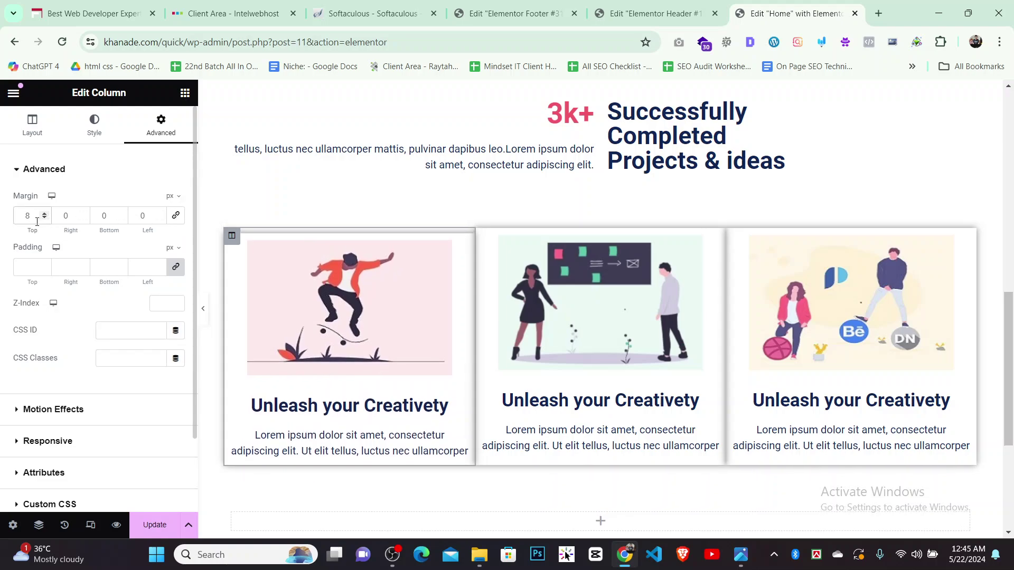
pyautogui.press('BackSpace')
pyautogui.write('0')
pyautogui.click(160, 216)
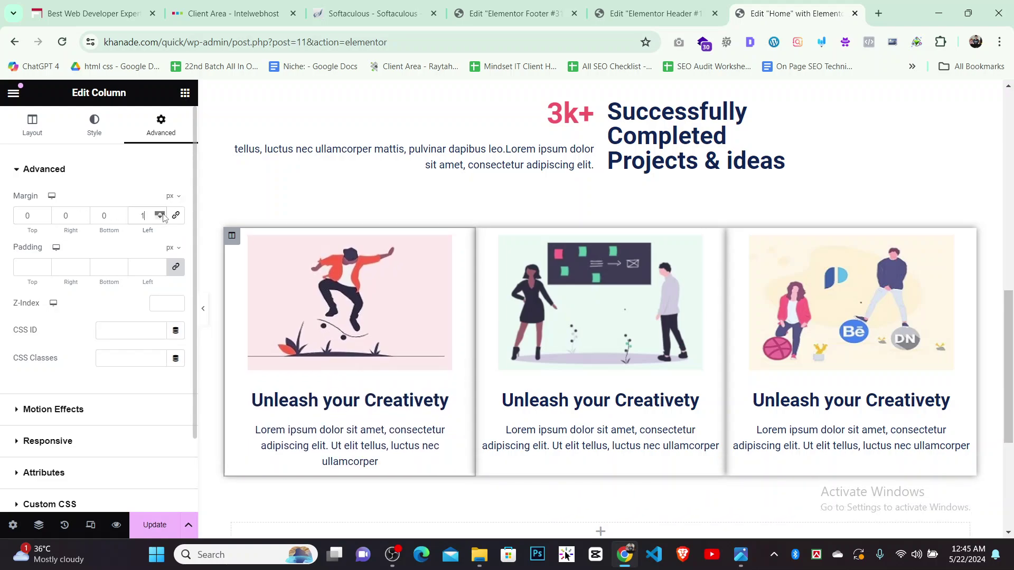
pyautogui.press('BackSpace')
pyautogui.write('0')
# Set the right margin of the first card's column to 15 px
pyautogui.moveTo(84, 213); pyautogui.dragTo(84, 213)
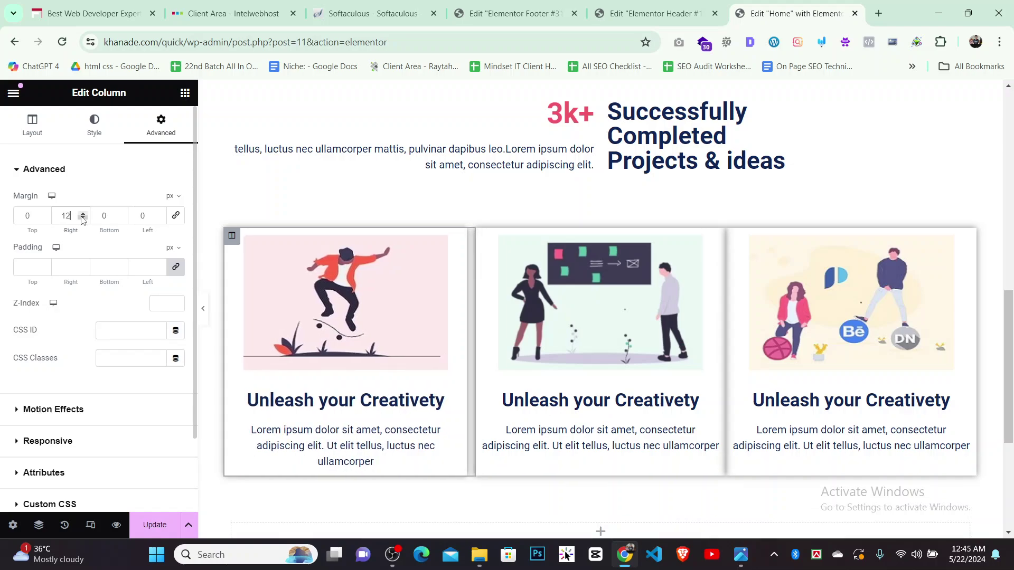
pyautogui.click(83, 213)
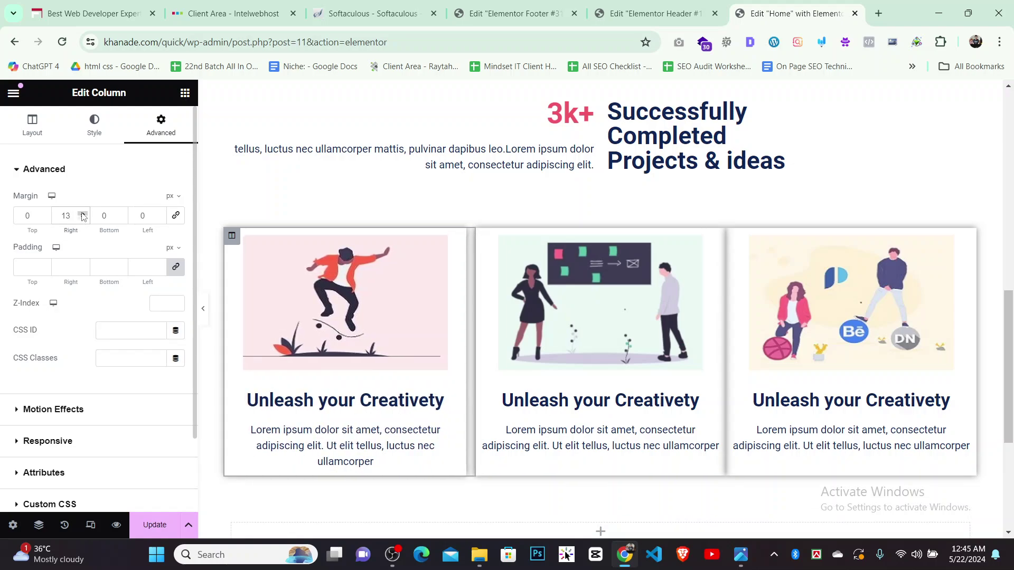
pyautogui.click(83, 215)
pyautogui.click(83, 214)
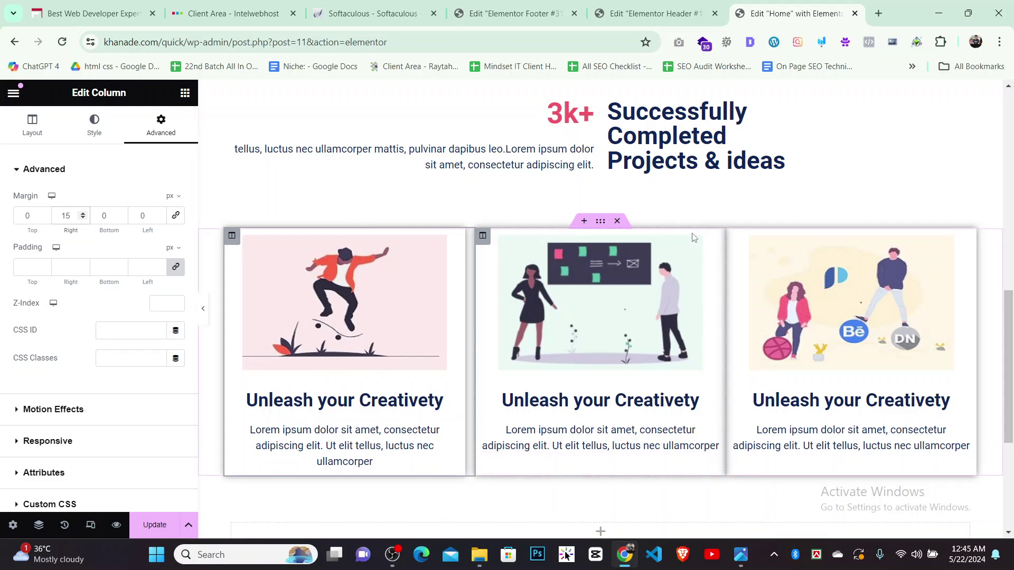
# Unlink the margin values of the third card's column and set its left margin to 15 px
pyautogui.click(733, 236)
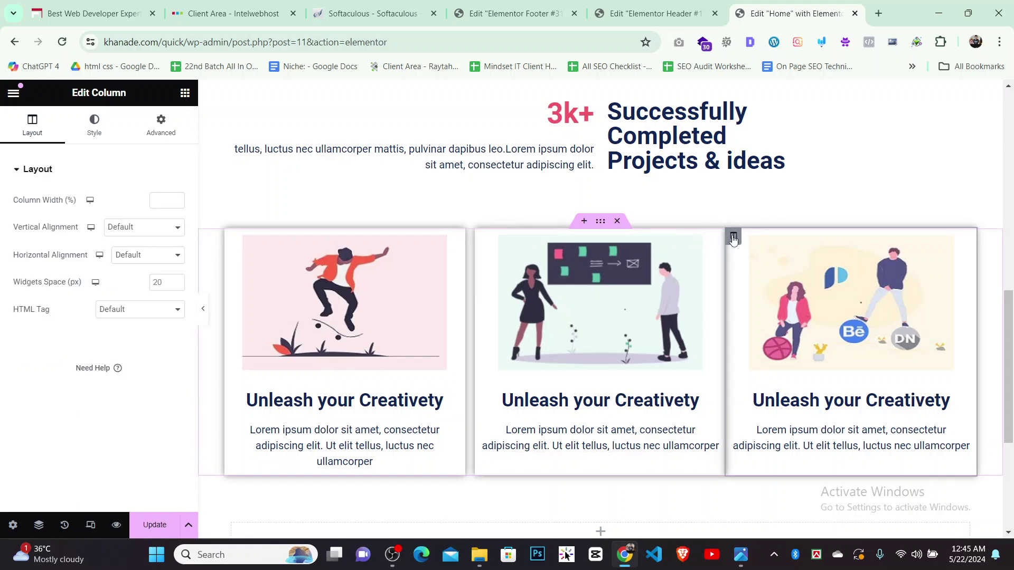
pyautogui.click(173, 131)
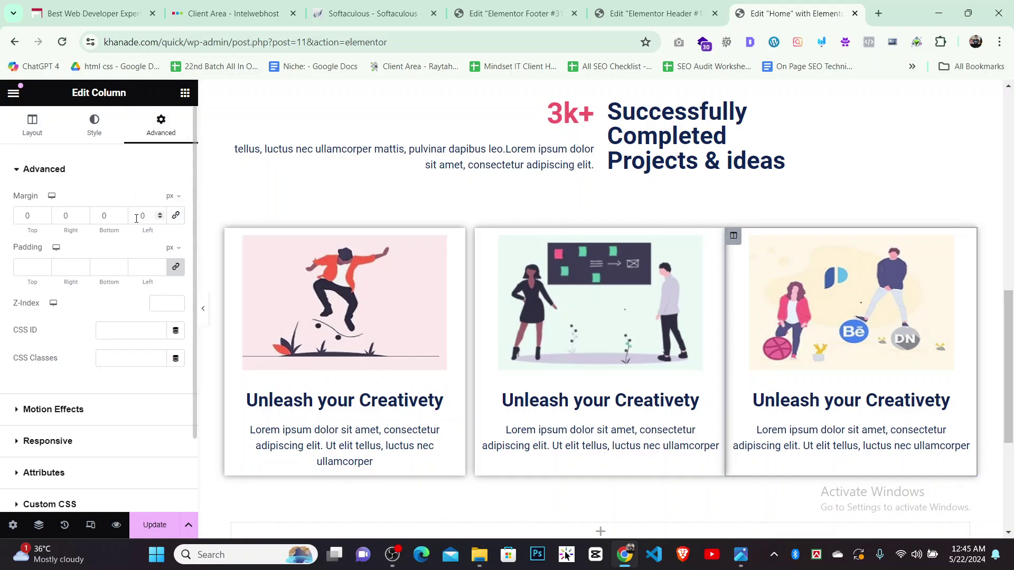
pyautogui.click(137, 218)
pyautogui.write('15')
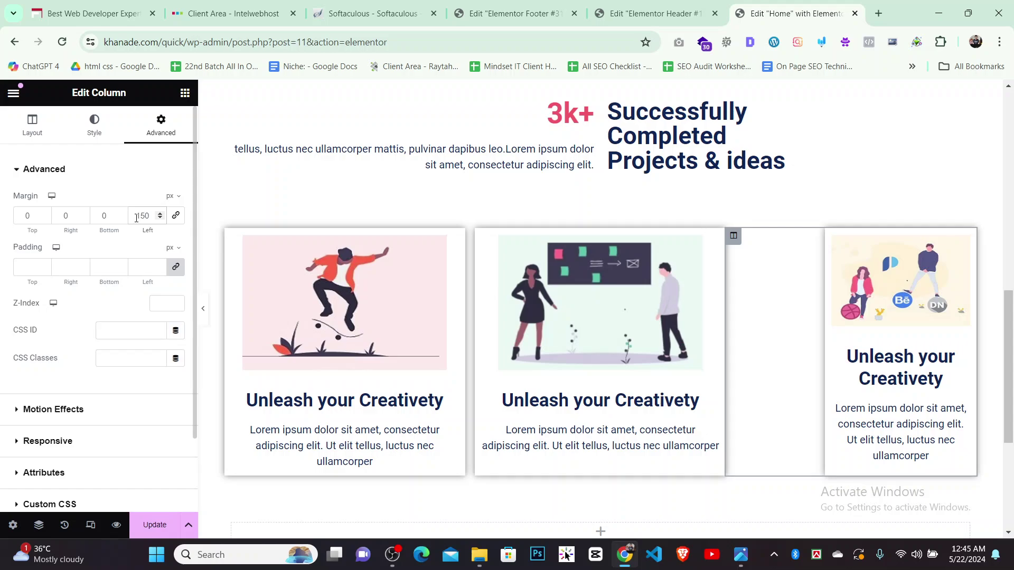
pyautogui.press('BackSpace')
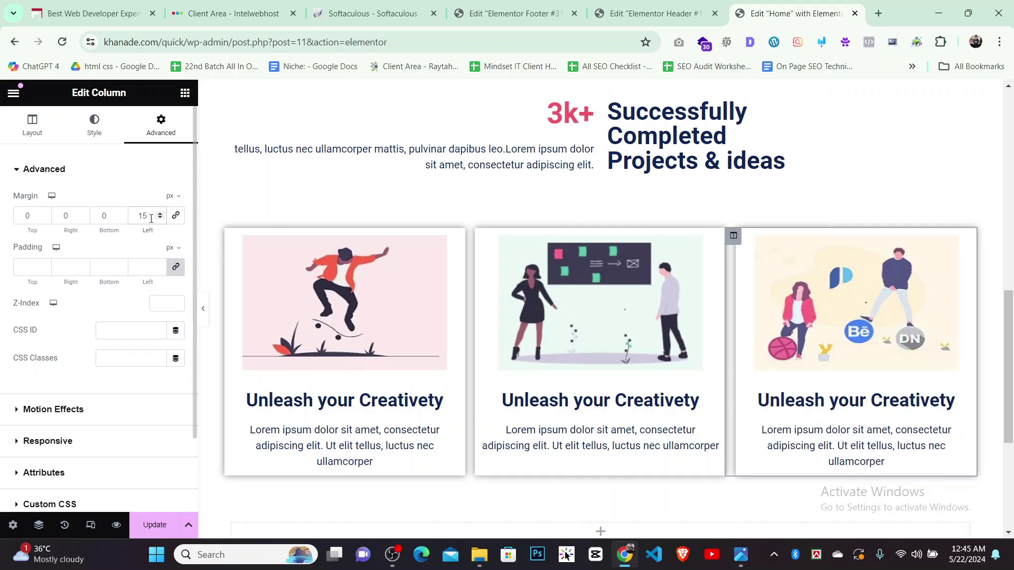
# Delete the empty section below the card row and preview the page without the editing panel
pyautogui.scroll(-5, 359, 457)
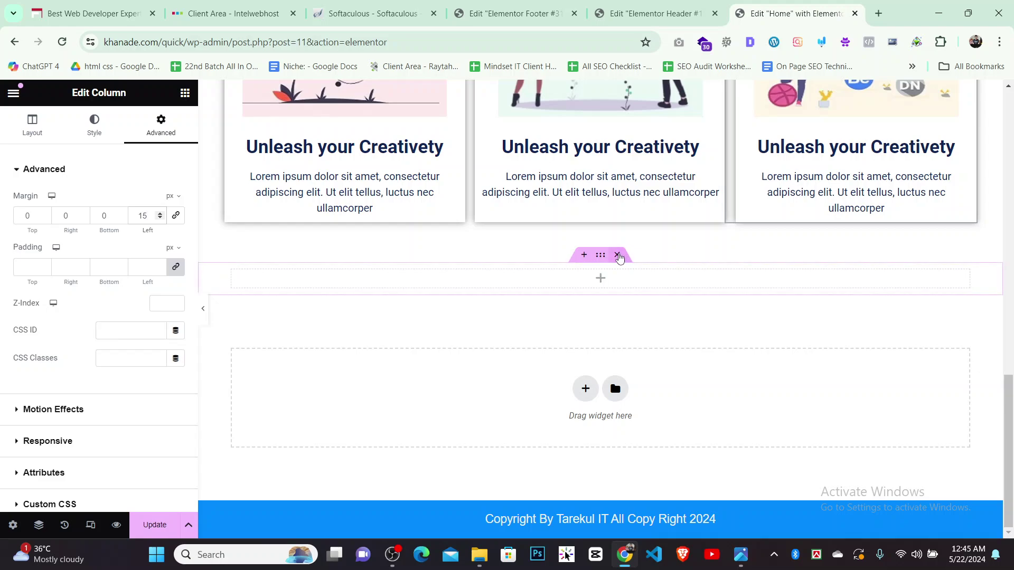
pyautogui.click(617, 254)
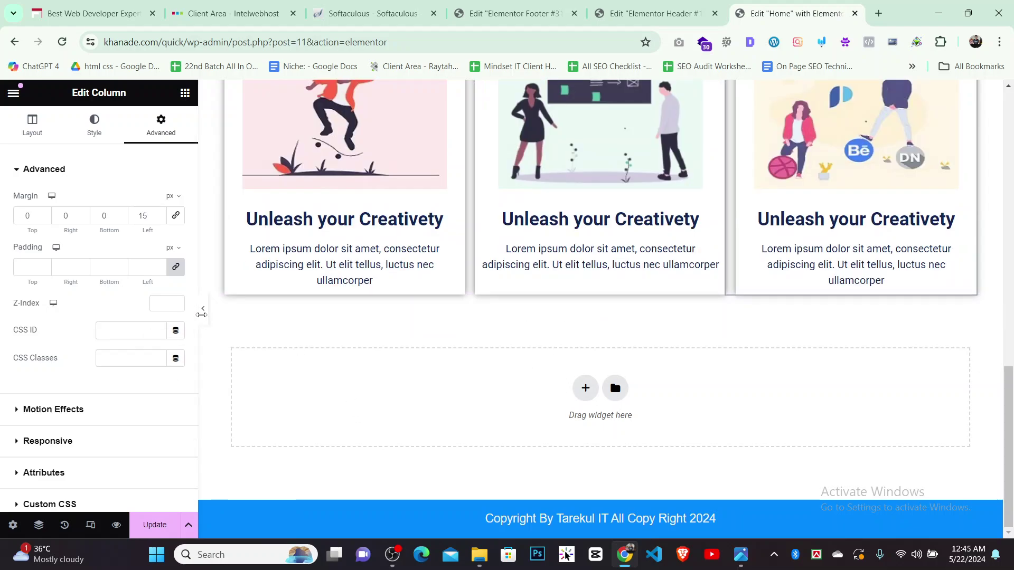
pyautogui.click(202, 308)
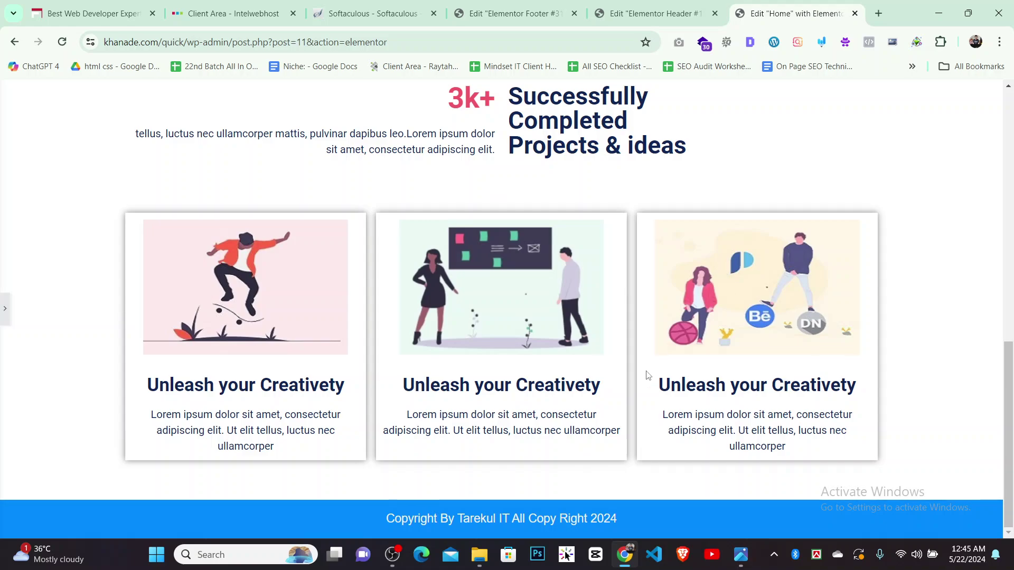
pyautogui.scroll(-7, 600, 365)
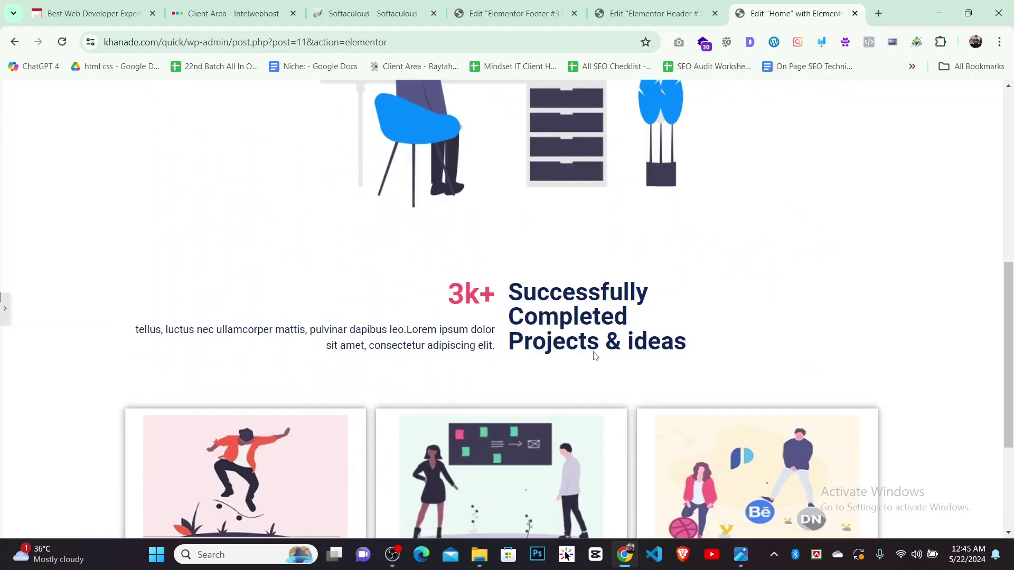
pyautogui.scroll(-4, 595, 355)
# Restore the editing panel and update the home page to save the changes
pyautogui.click(4, 308)
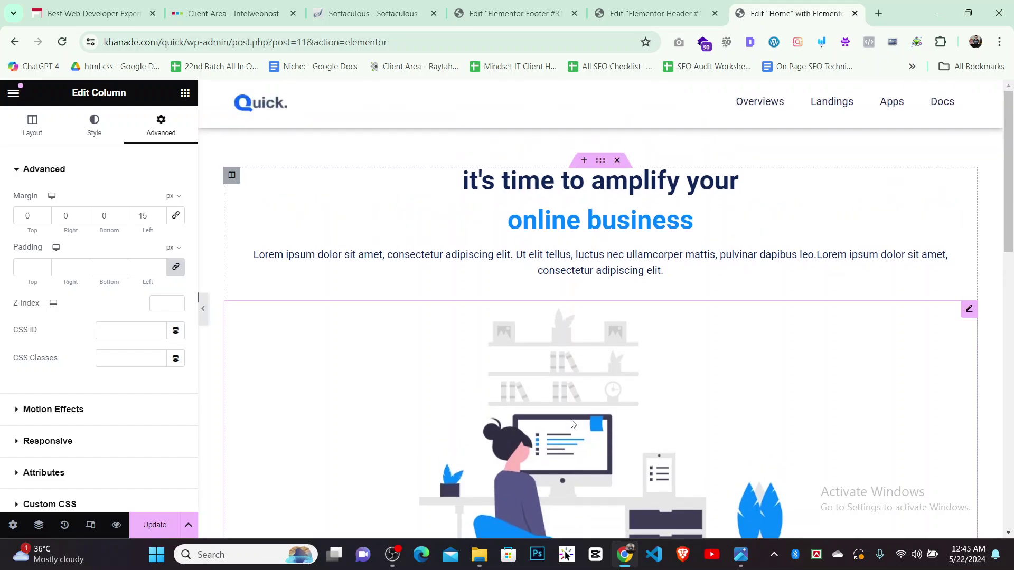
pyautogui.scroll(-10, 571, 422)
pyautogui.click(155, 525)
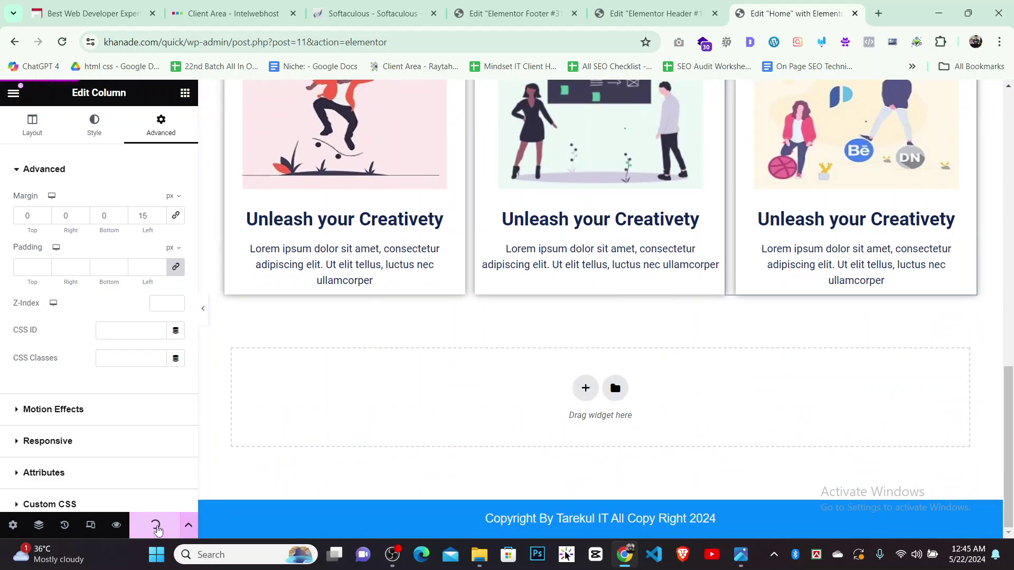
# Examine the hero, 3k+ section, cards and footer in quick.png and compare them with the page in the Elementor editor
pyautogui.click(631, 559)
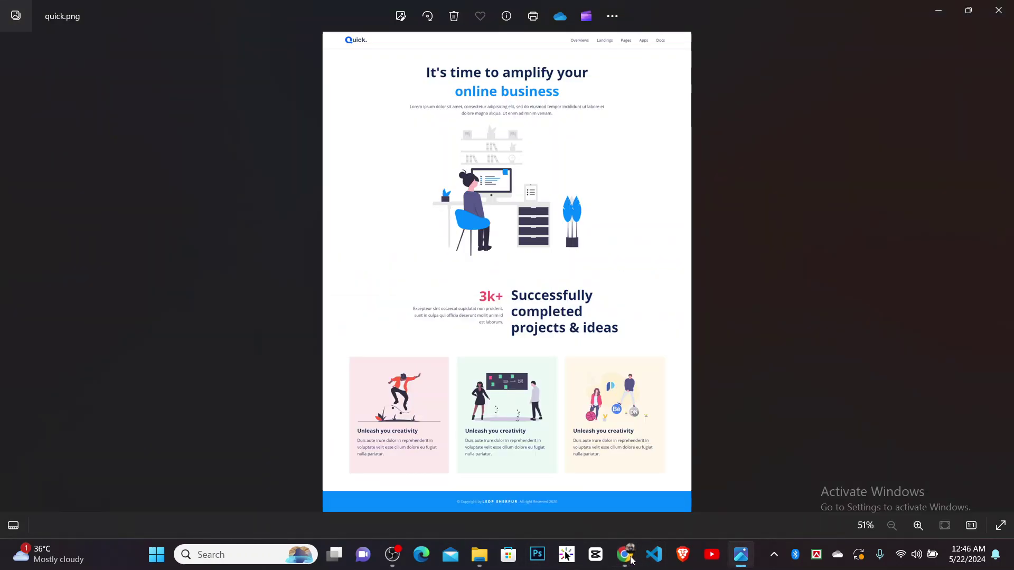
pyautogui.scroll(2, 548, 439)
pyautogui.scroll(-2, 549, 417)
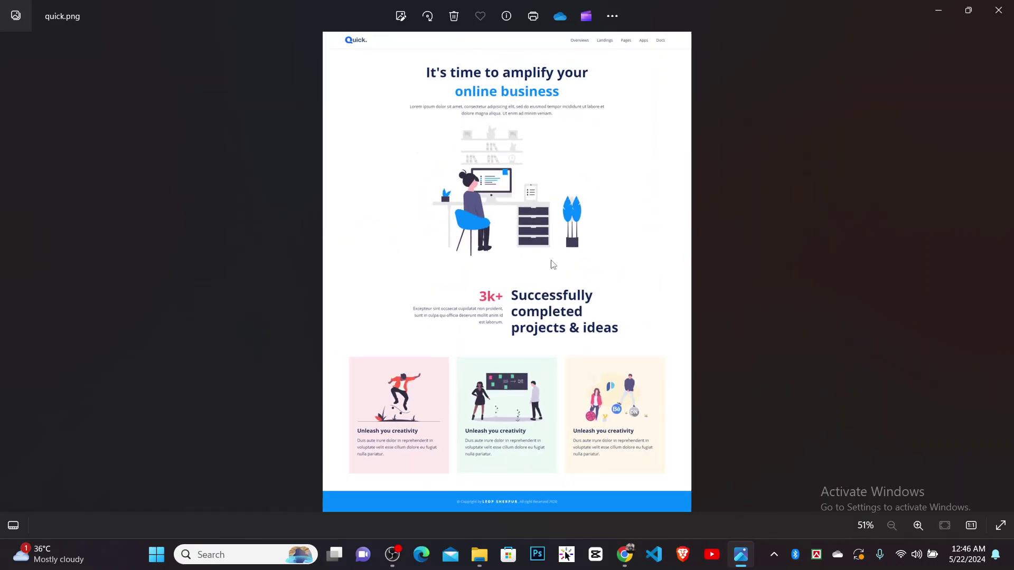
pyautogui.scroll(5, 538, 382)
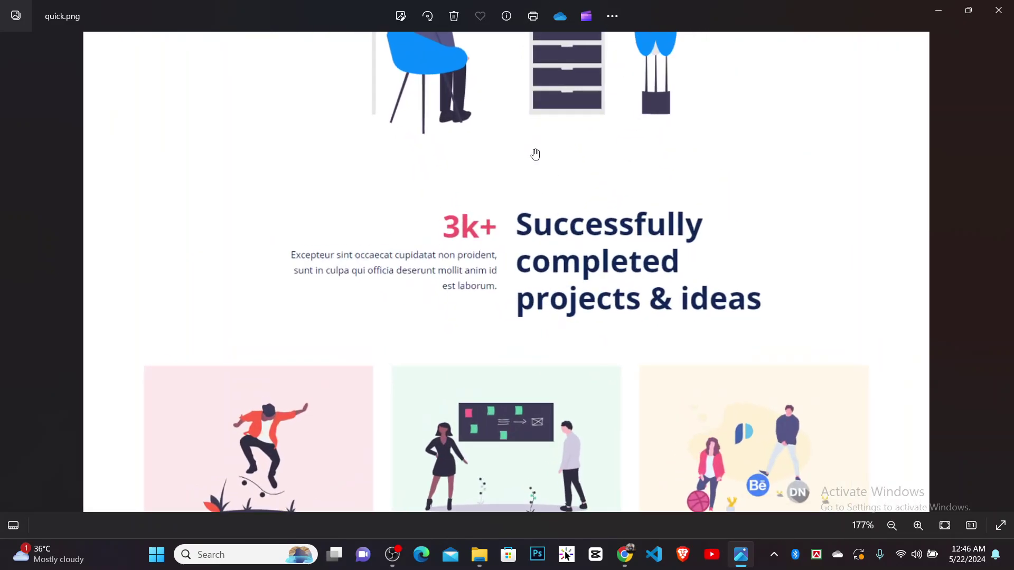
pyautogui.moveTo(534, 154); pyautogui.dragTo(426, 257)
pyautogui.scroll(-5, 506, 420)
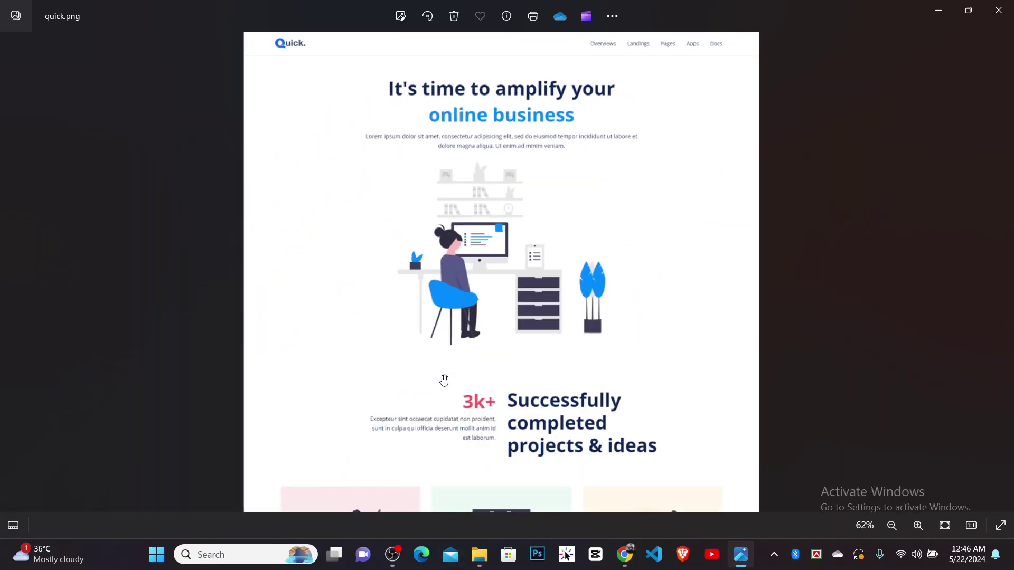
pyautogui.scroll(-1, 513, 439)
pyautogui.scroll(4, 480, 434)
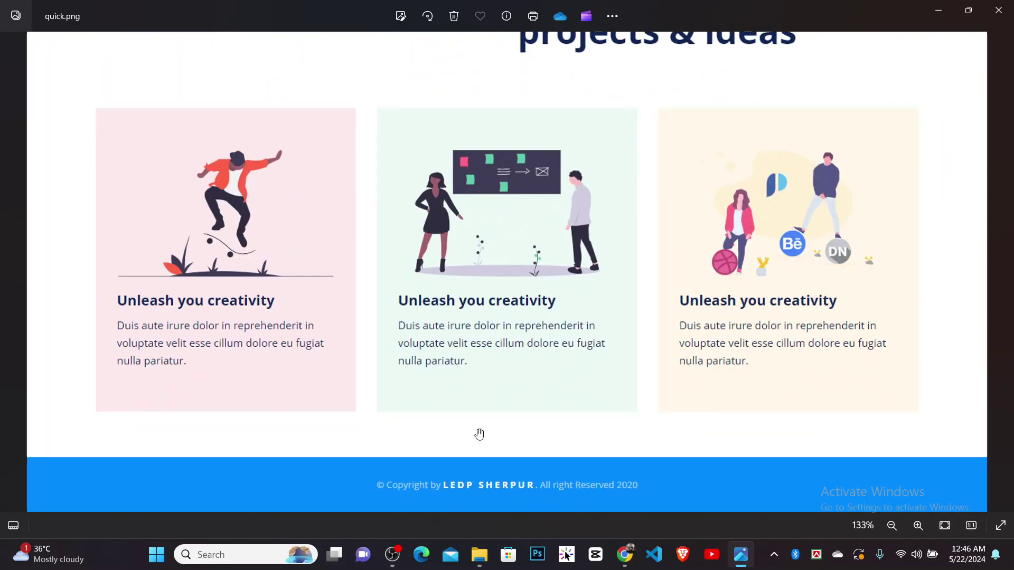
pyautogui.moveTo(483, 181); pyautogui.dragTo(483, 469)
pyautogui.click(627, 565)
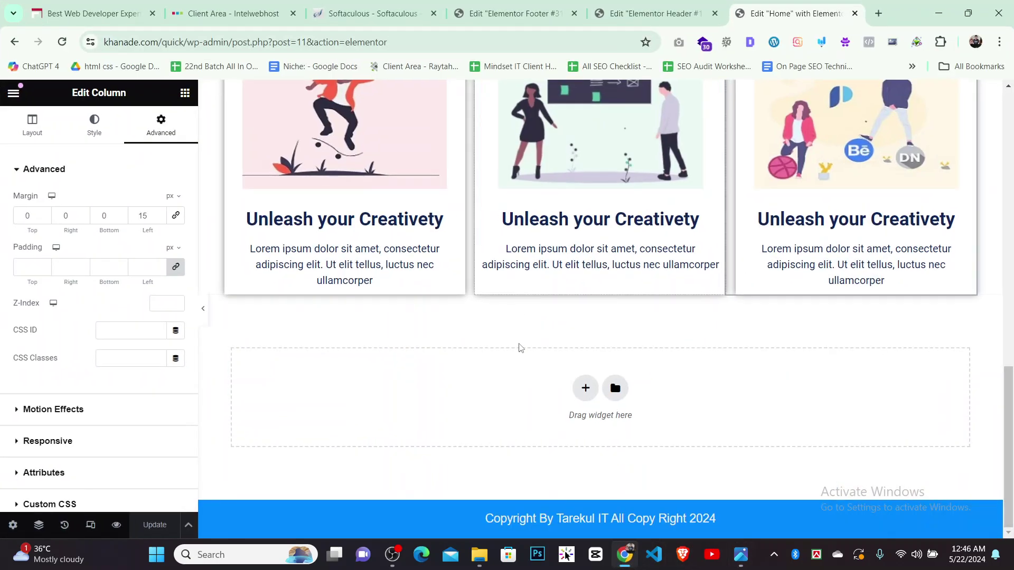
pyautogui.scroll(15, 519, 346)
pyautogui.scroll(-12, 521, 349)
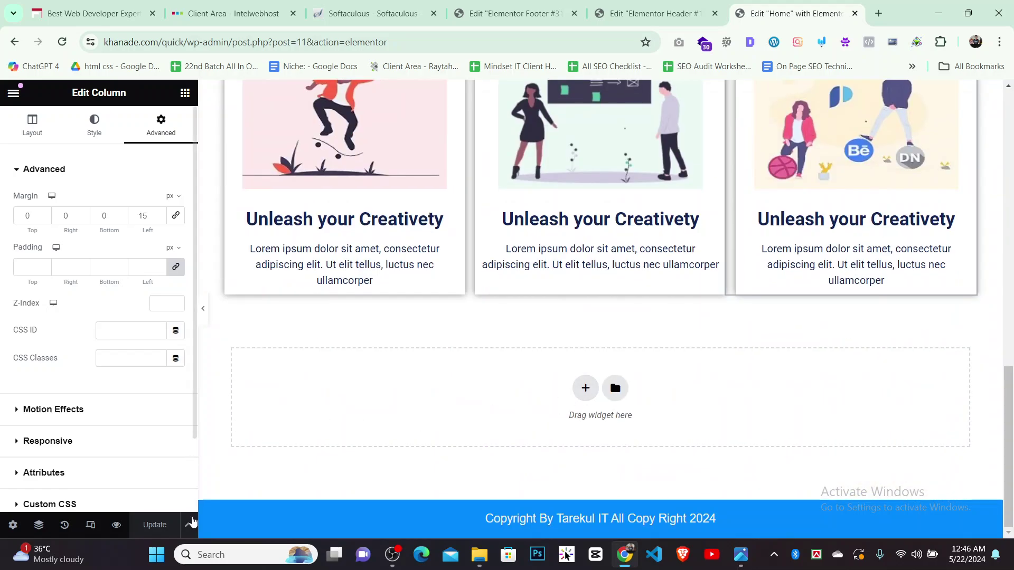
# Open khanade.com/quick/ in a new tab and log out of WordPress to view the site as a visitor
pyautogui.click(189, 41)
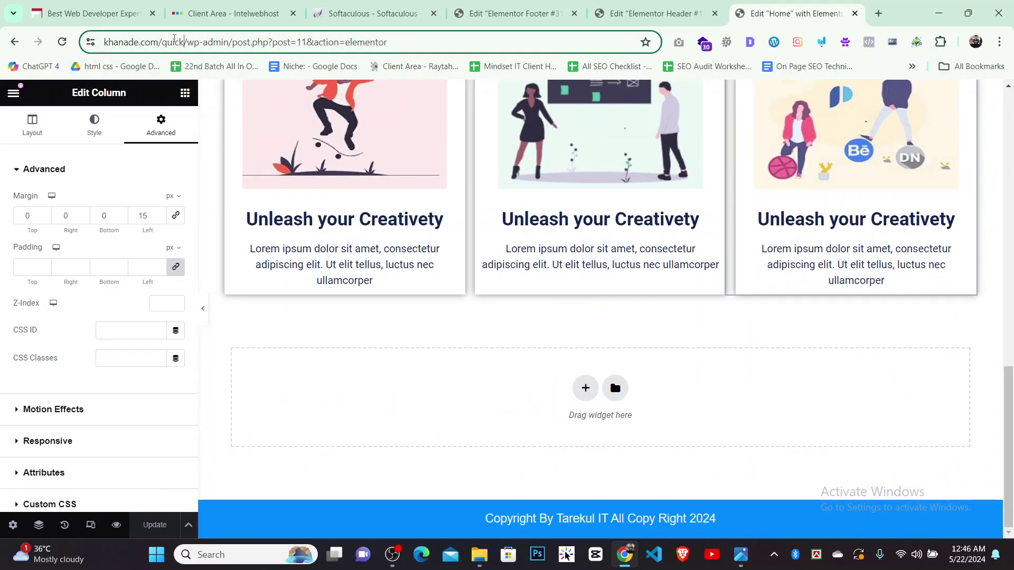
pyautogui.moveTo(214, 42); pyautogui.dragTo(936, 7)
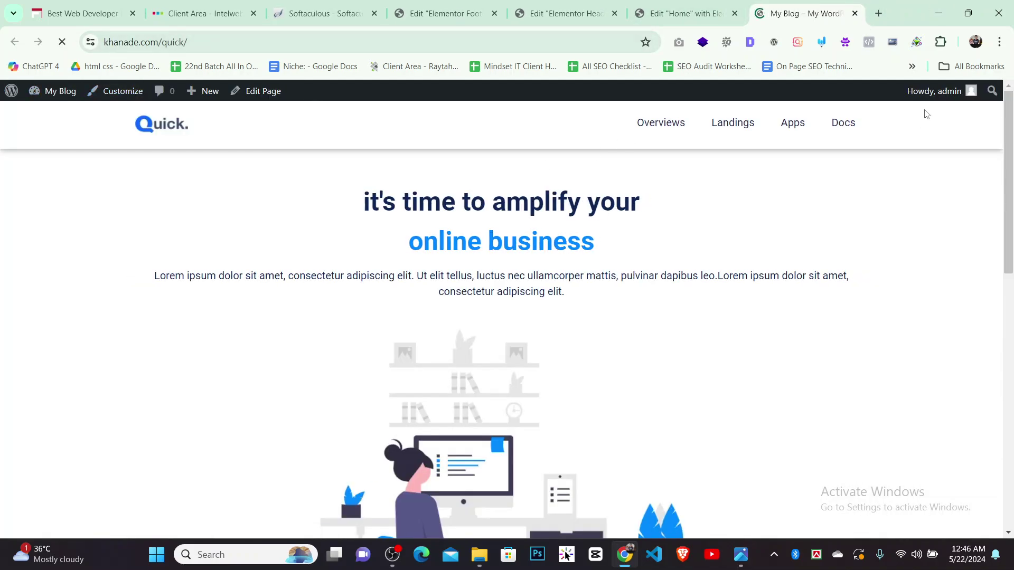
pyautogui.moveTo(969, 91)
pyautogui.click(896, 158)
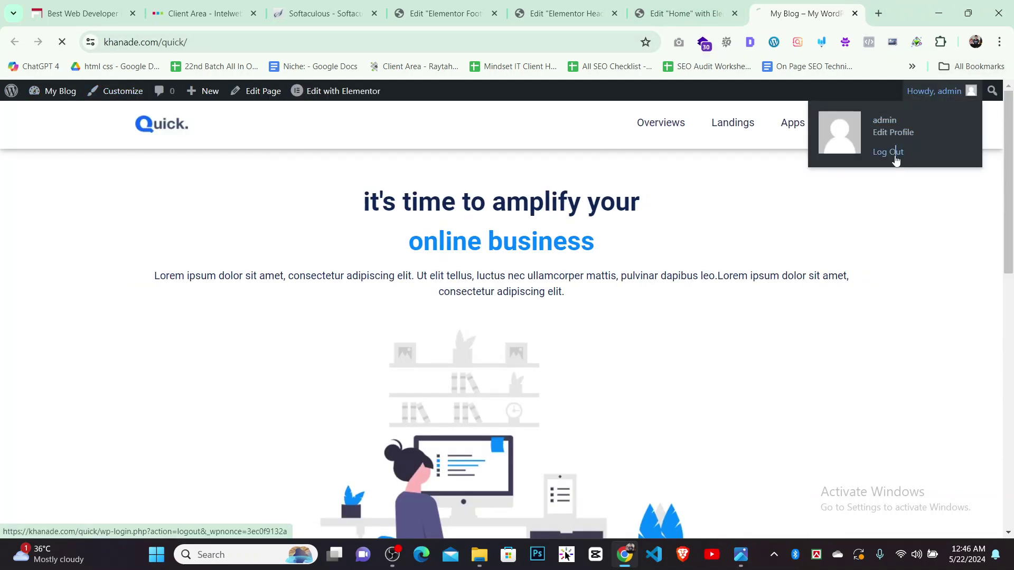
pyautogui.scroll(-10, 737, 220)
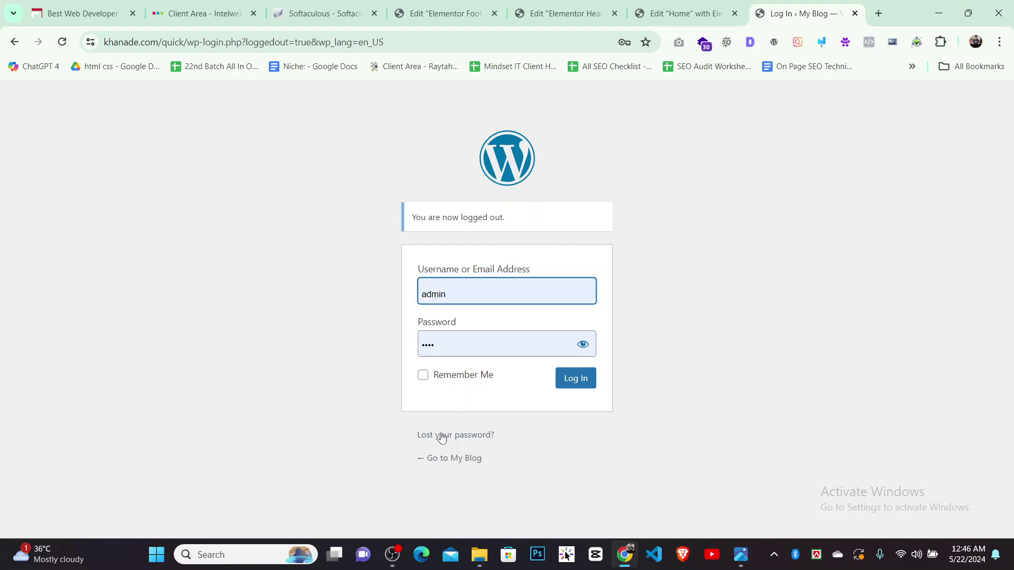
pyautogui.click(455, 459)
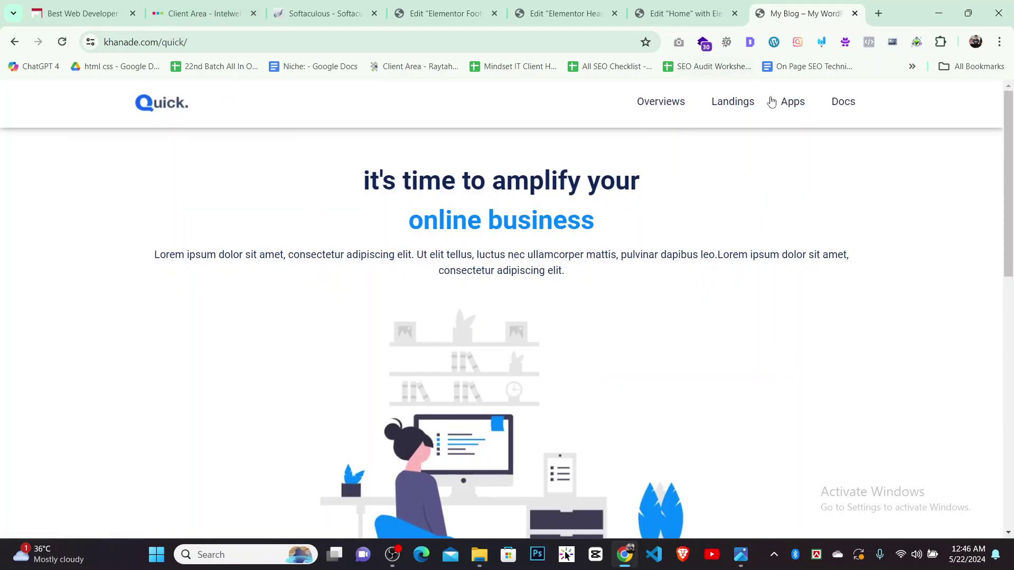
# Review the whole published home page and compare it with the quick.png design
pyautogui.scroll(-10, 664, 225)
pyautogui.scroll(10, 599, 418)
pyautogui.click(623, 560)
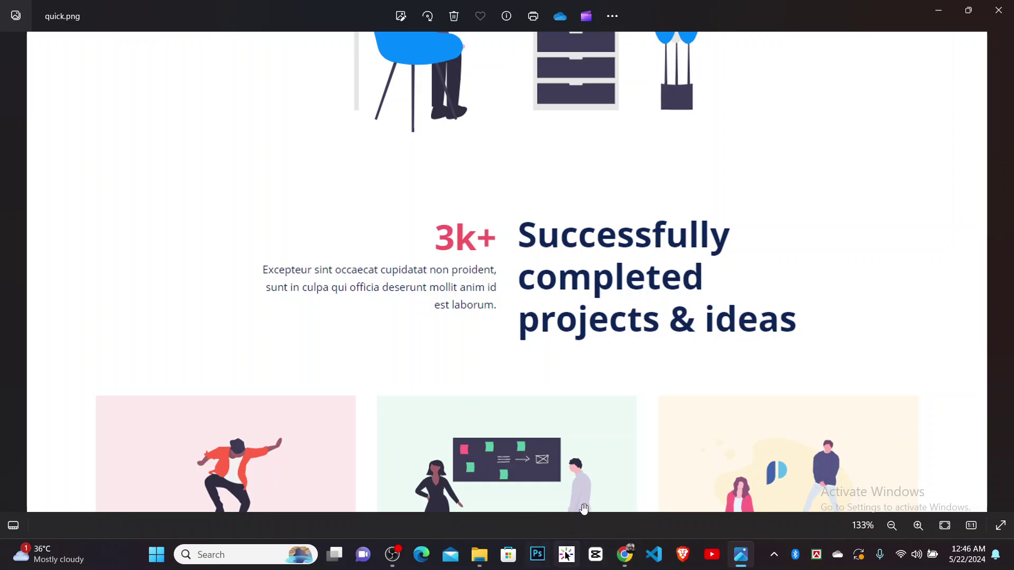
pyautogui.click(619, 561)
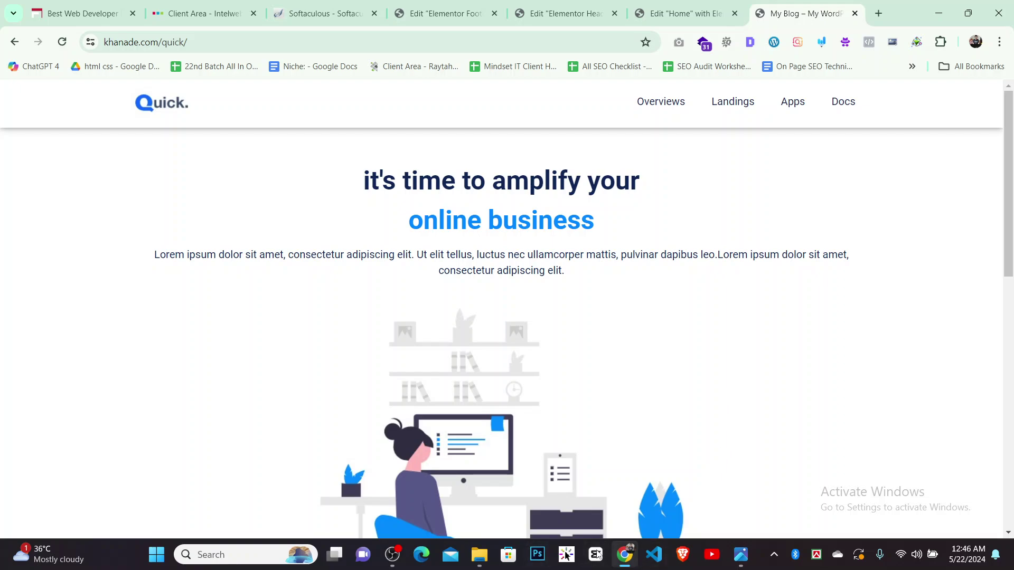
pyautogui.click(391, 561)
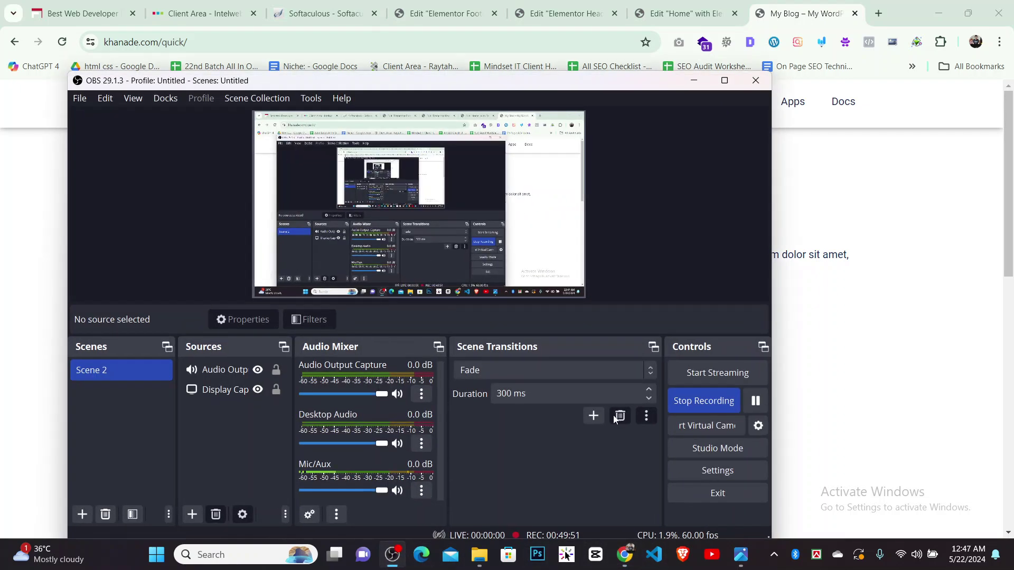